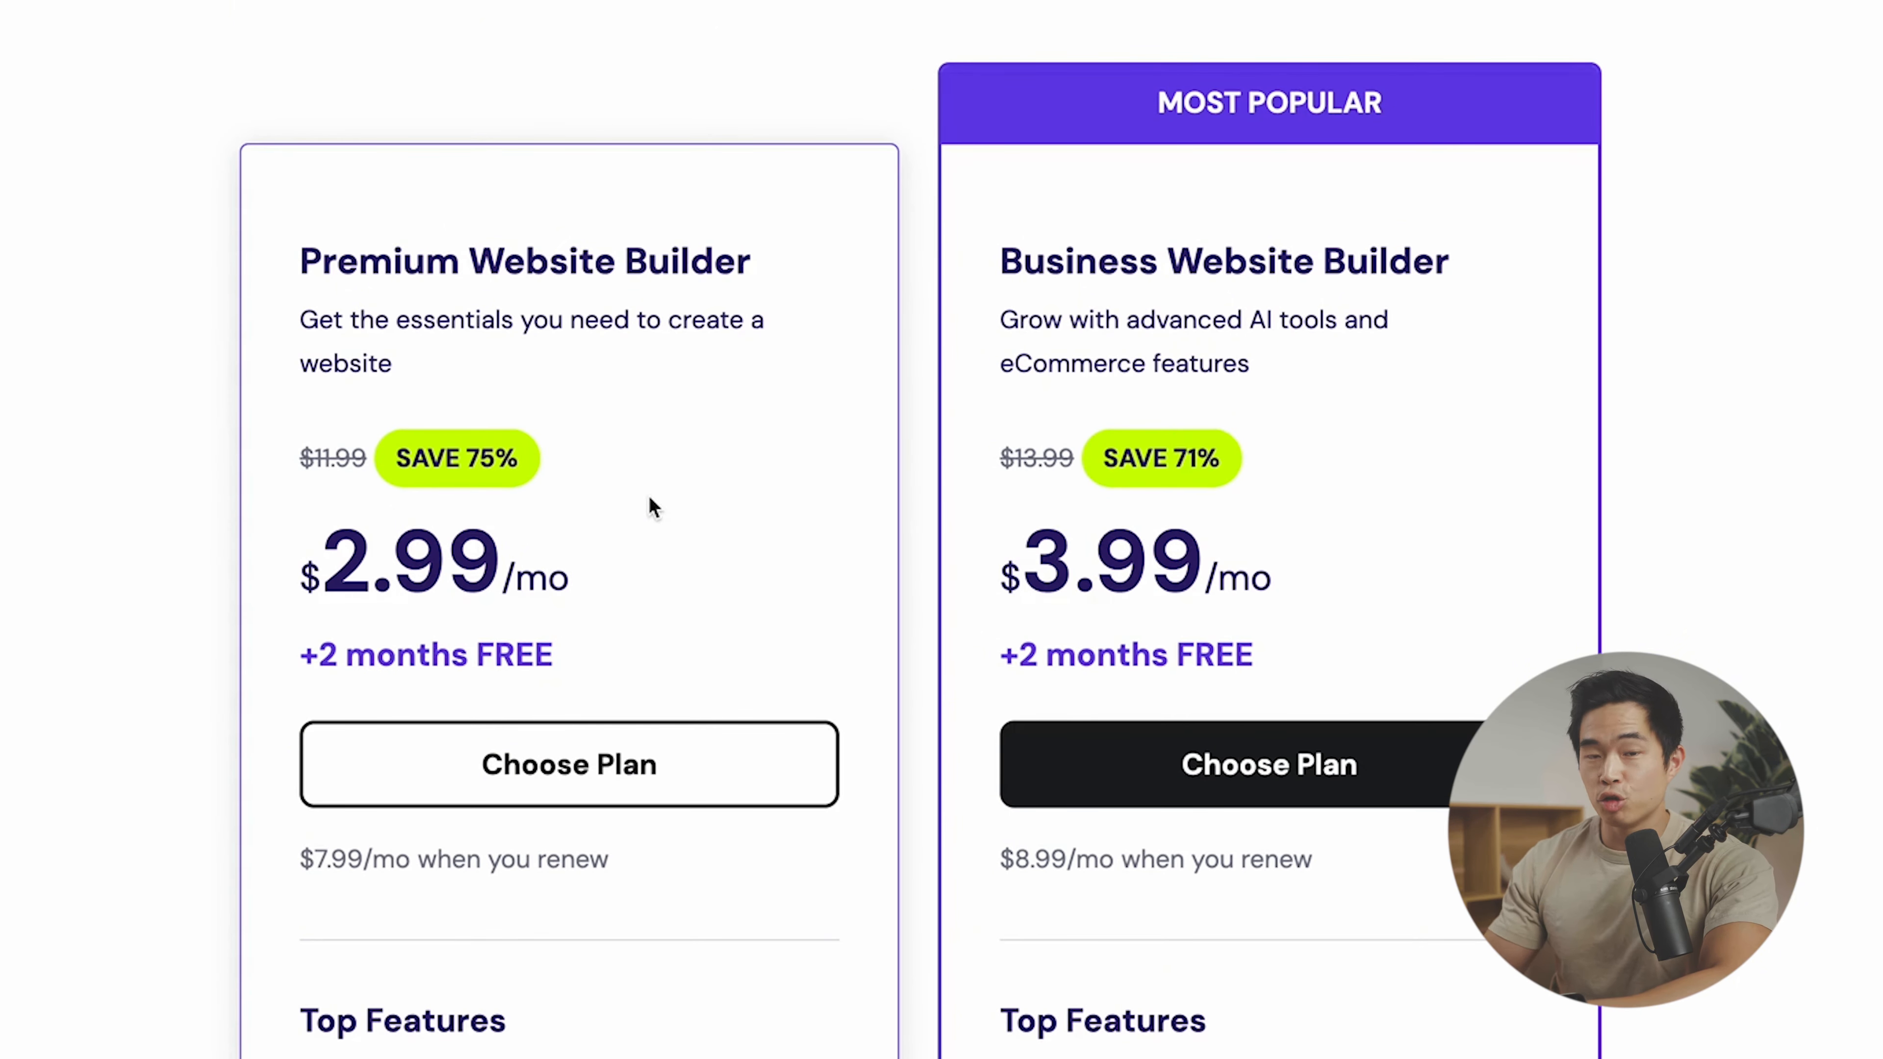
- Scroll the pricing page to compare the Premium ($2.99/mo) and Business ($3.99/mo) AI tool lists
scroll(638, 523, down, 2)
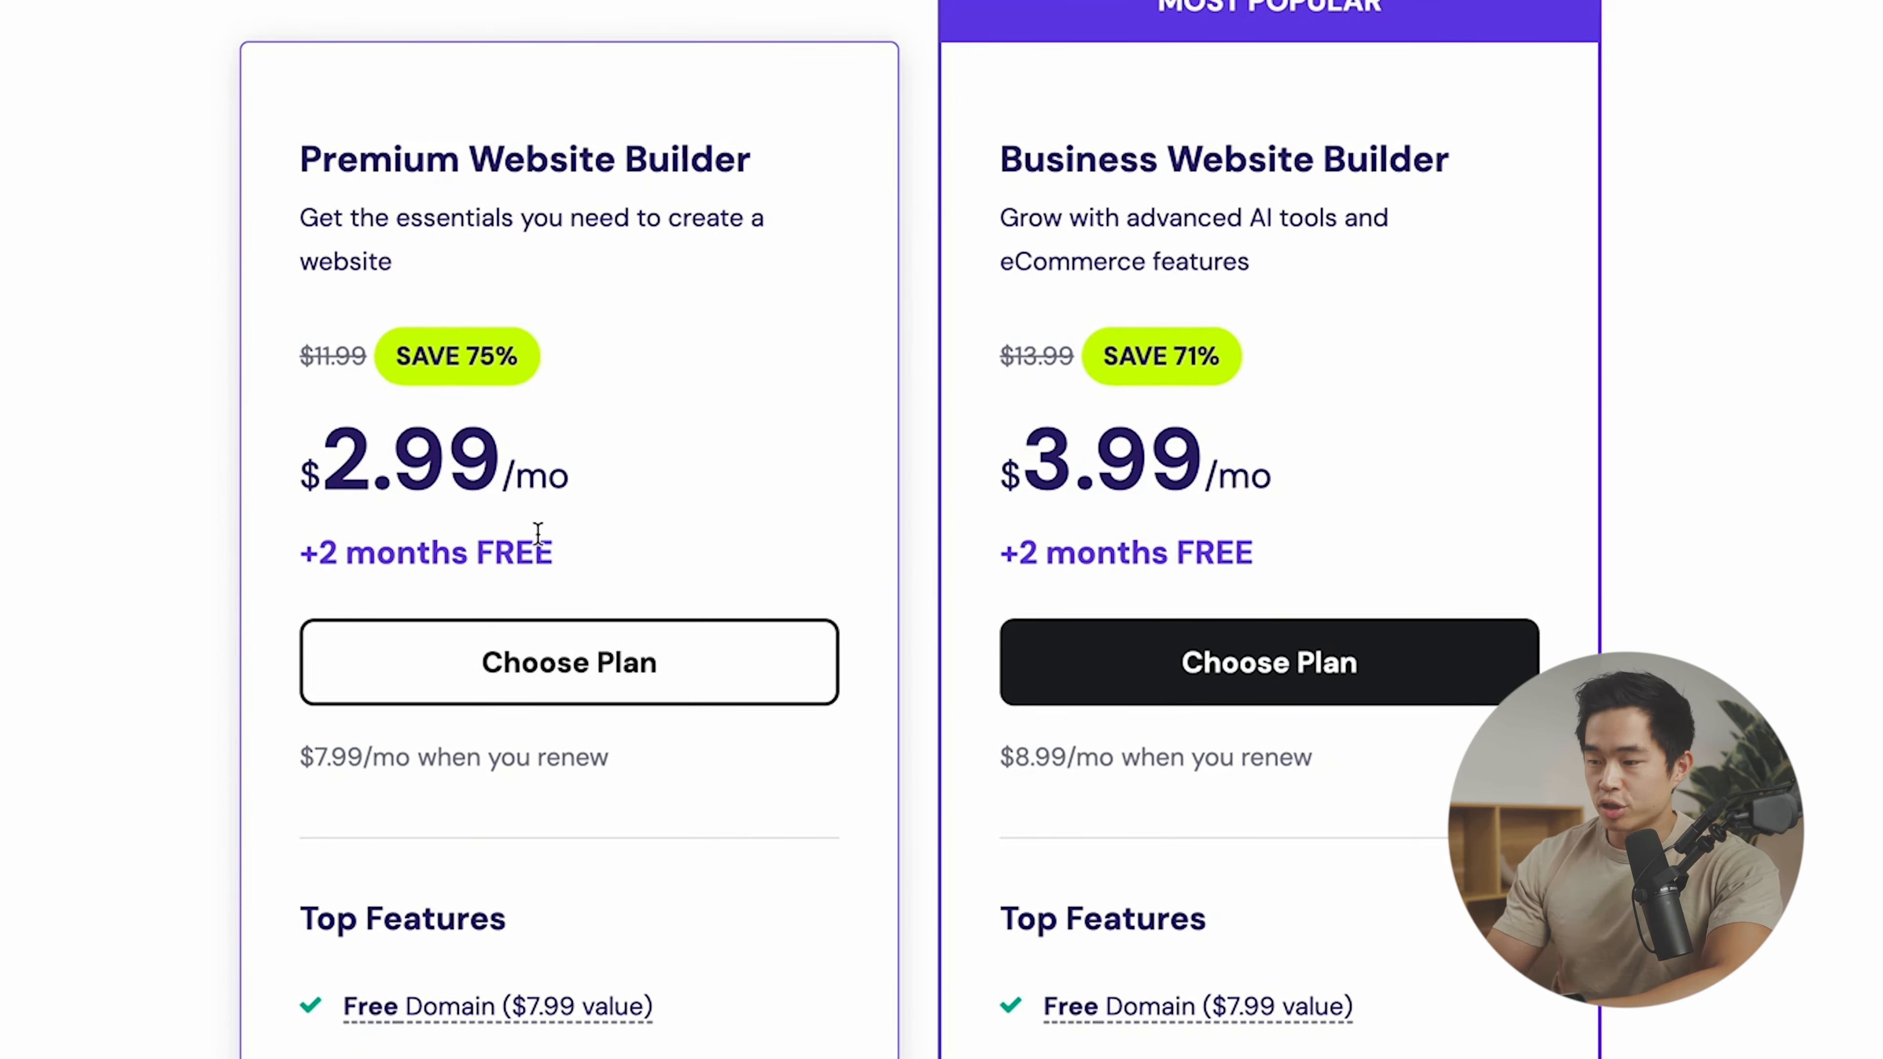
scroll(911, 749, down, 20)
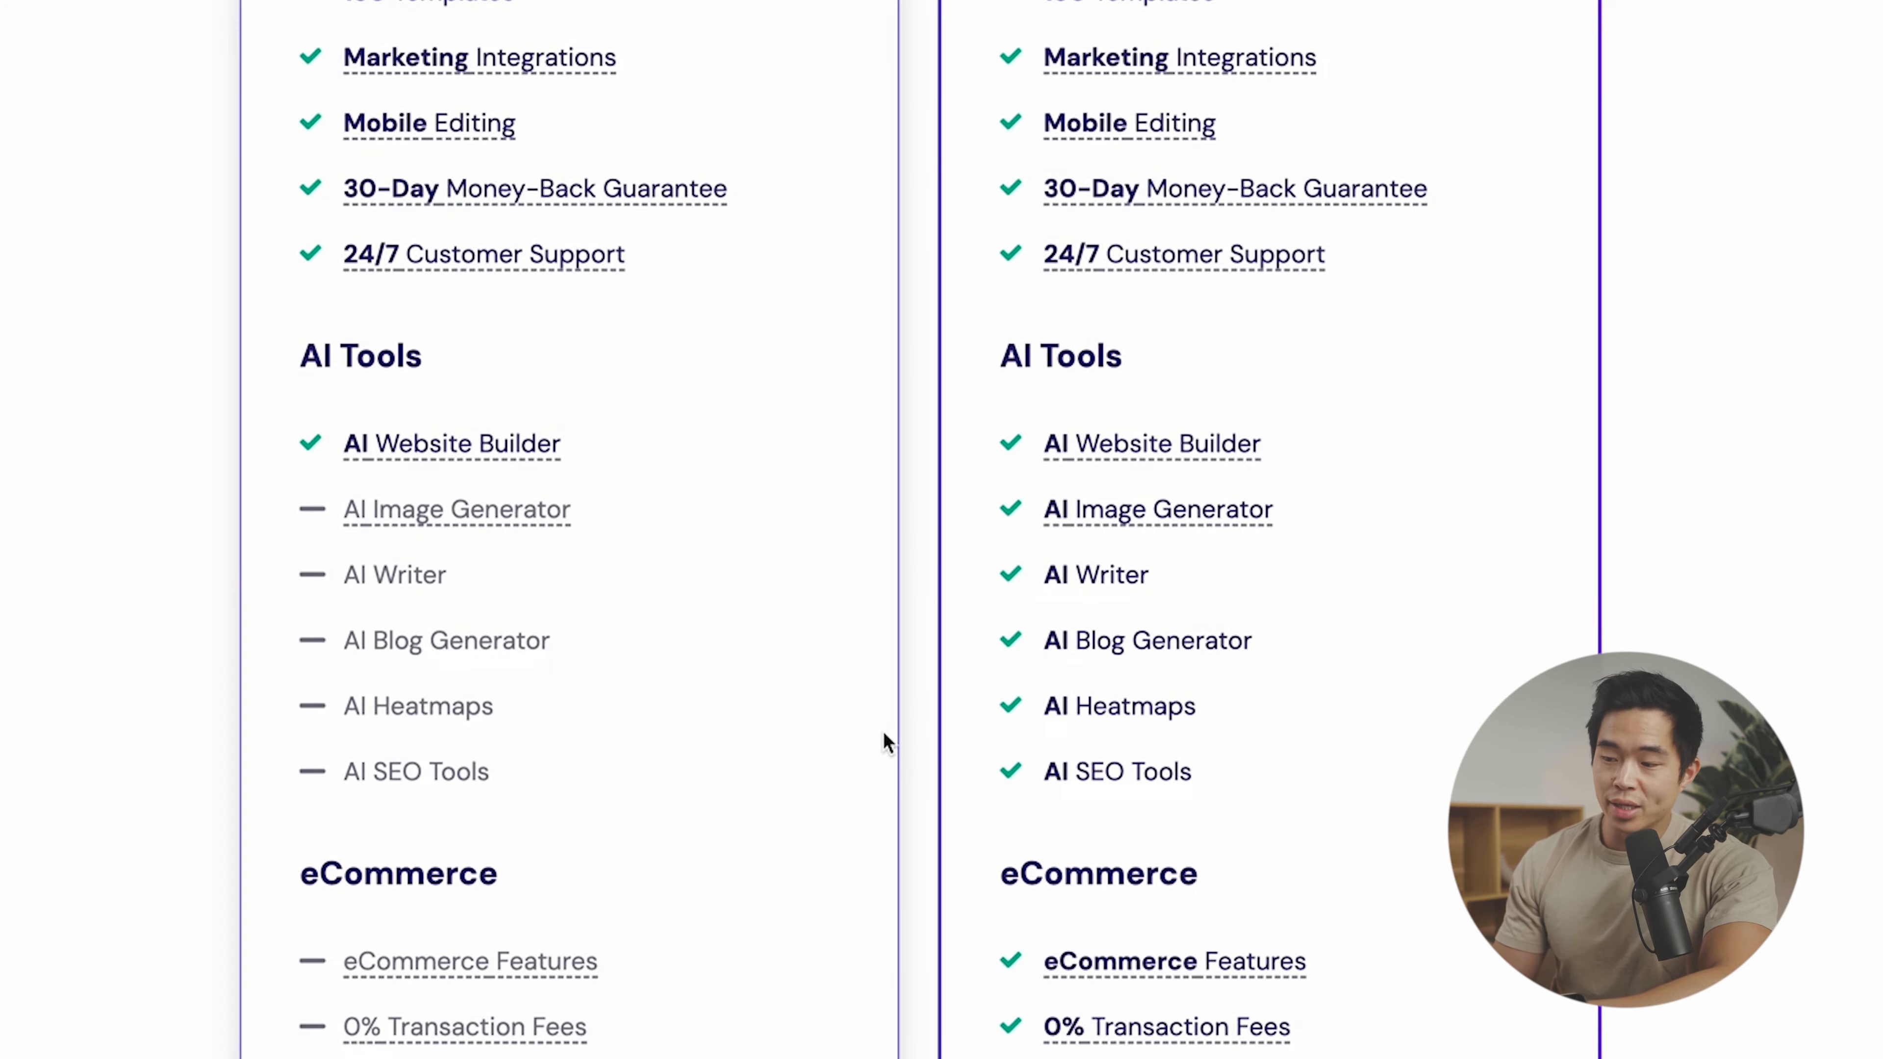
scroll(883, 731, up, 1)
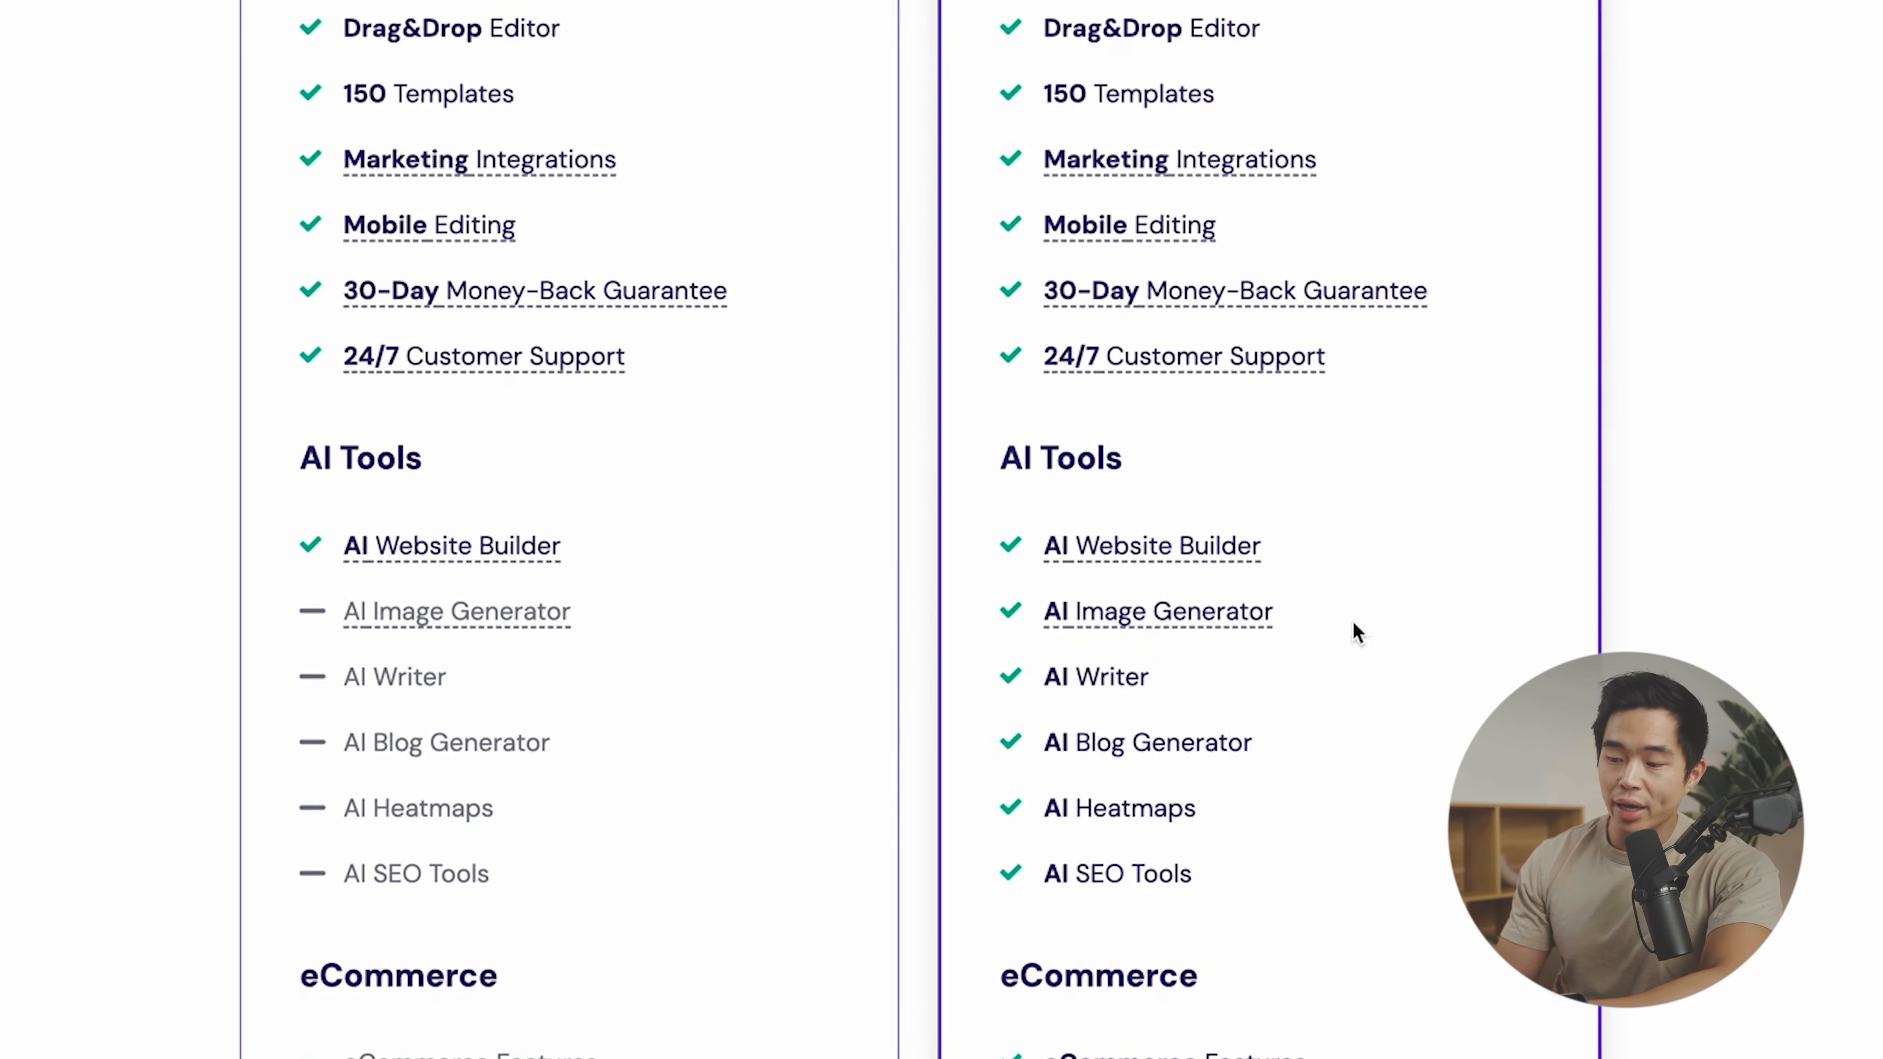
scroll(1357, 631, down, 1)
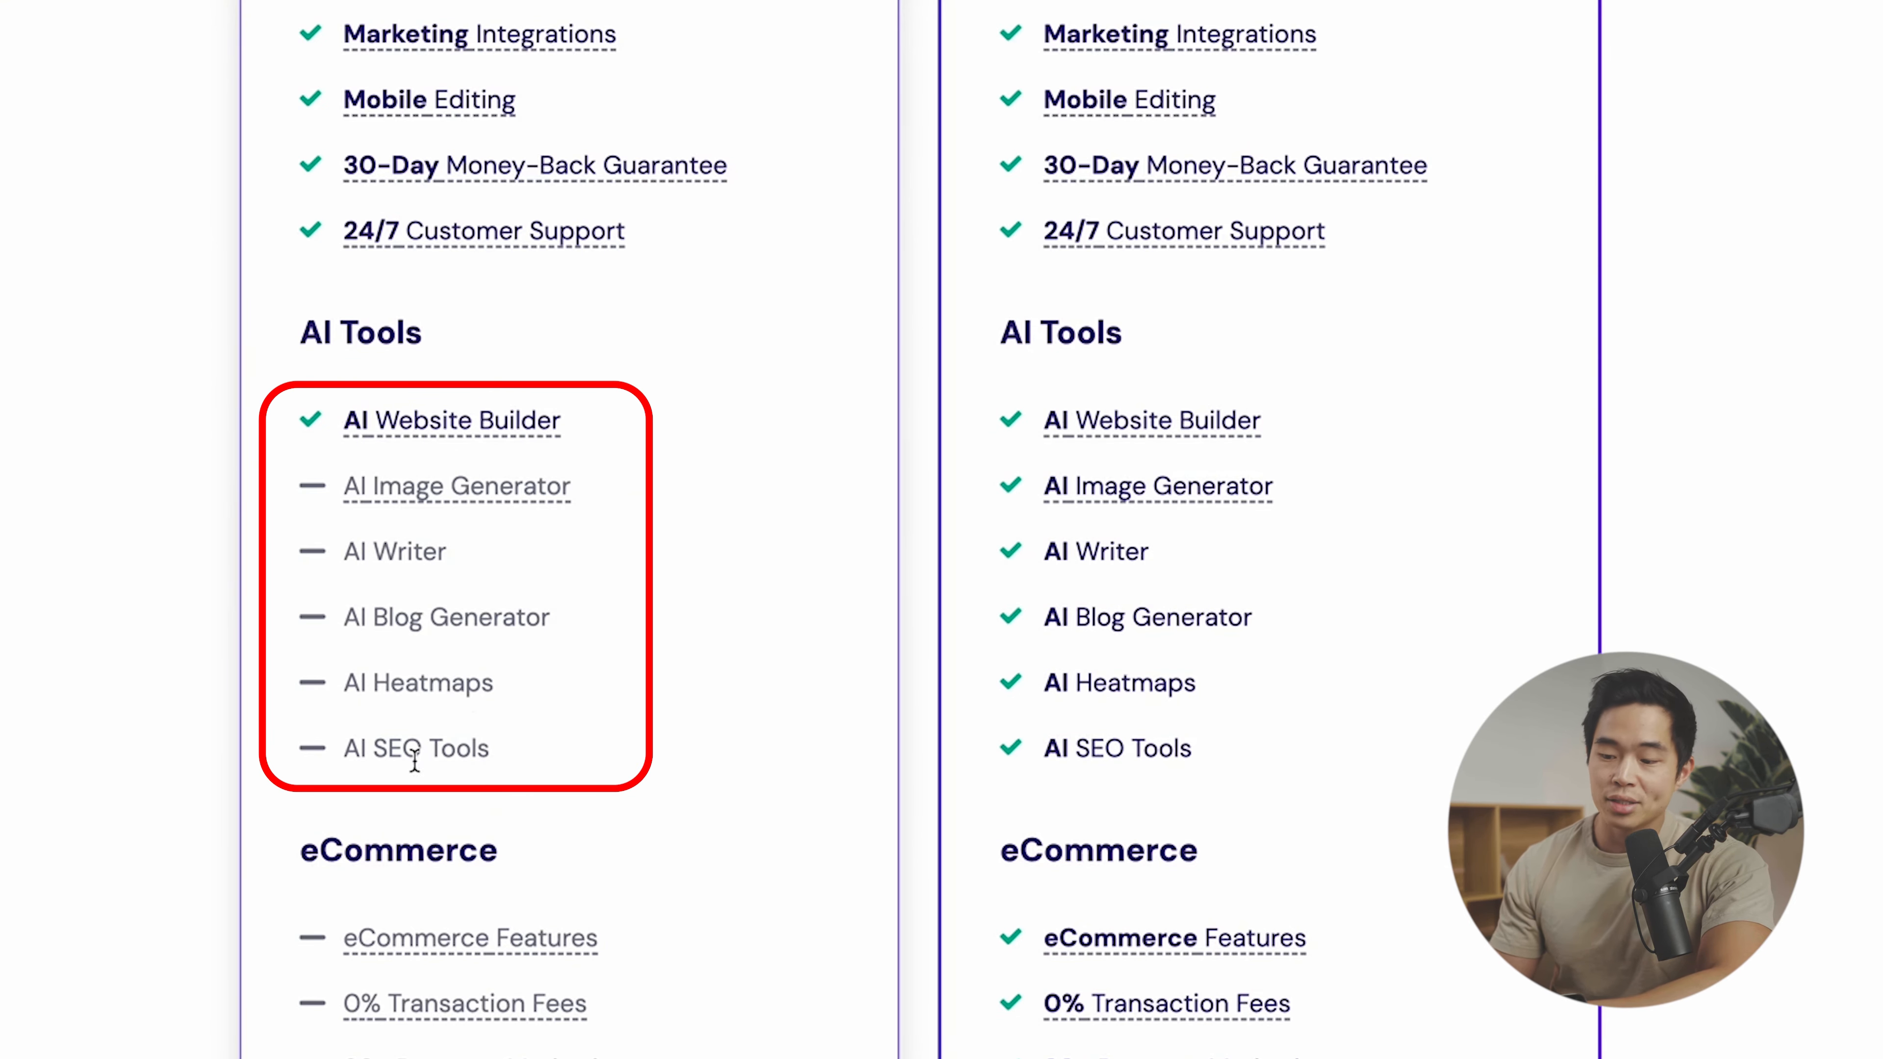
scroll(681, 1022, down, 2)
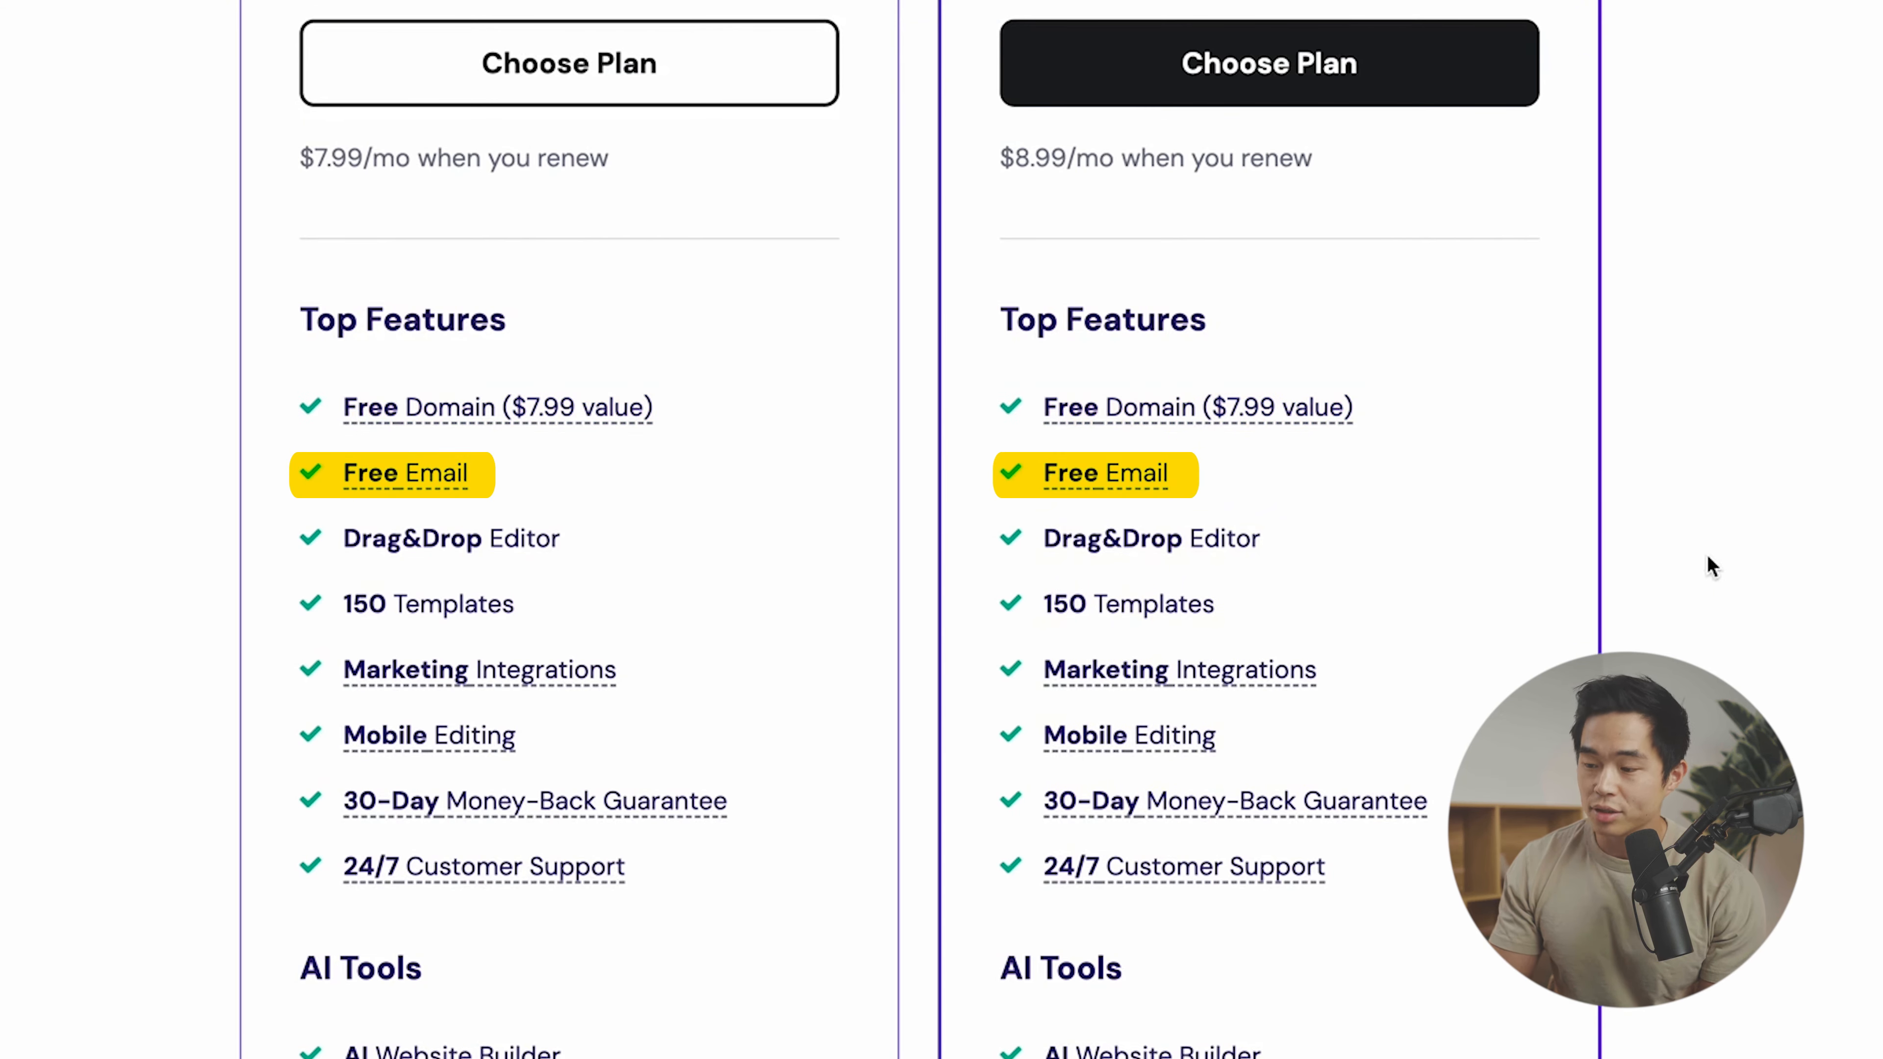
scroll(1338, 558, down, 2)
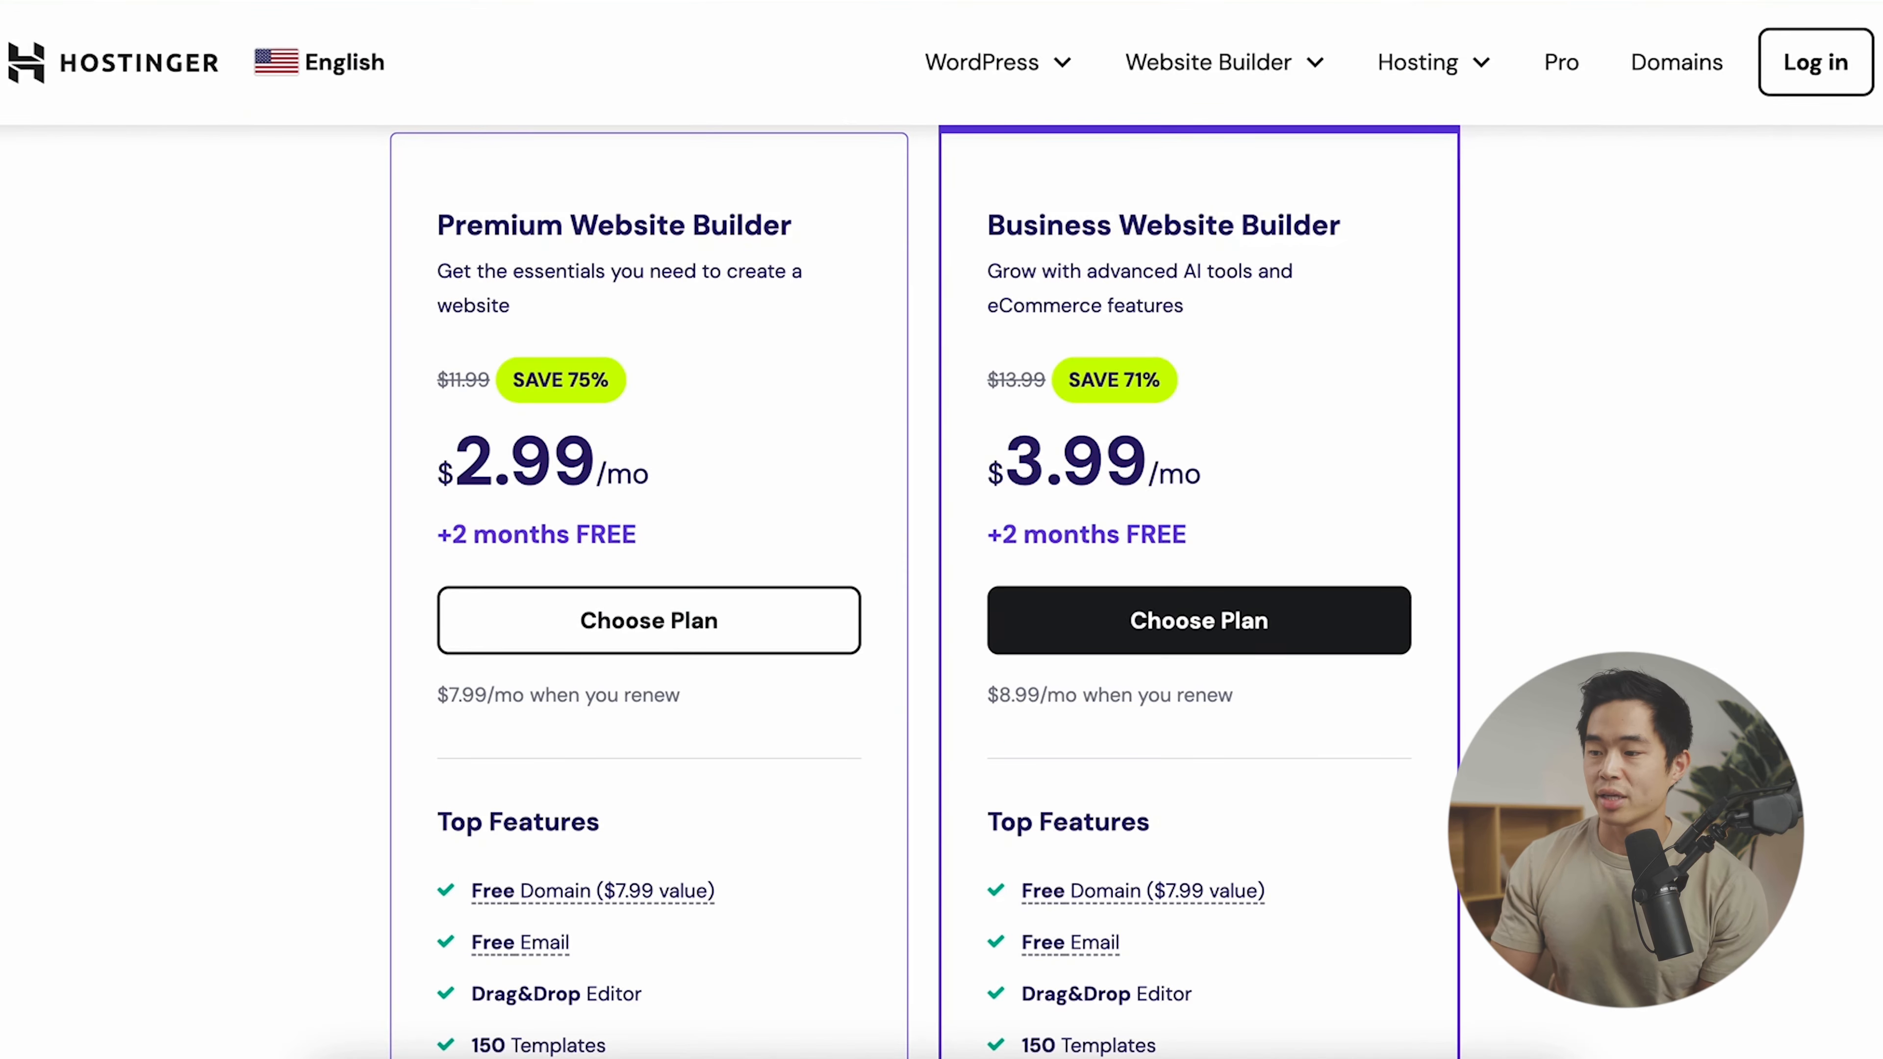
- Choose the Business Website Builder plan on the 12-month term at $4.99/month
click(1258, 622)
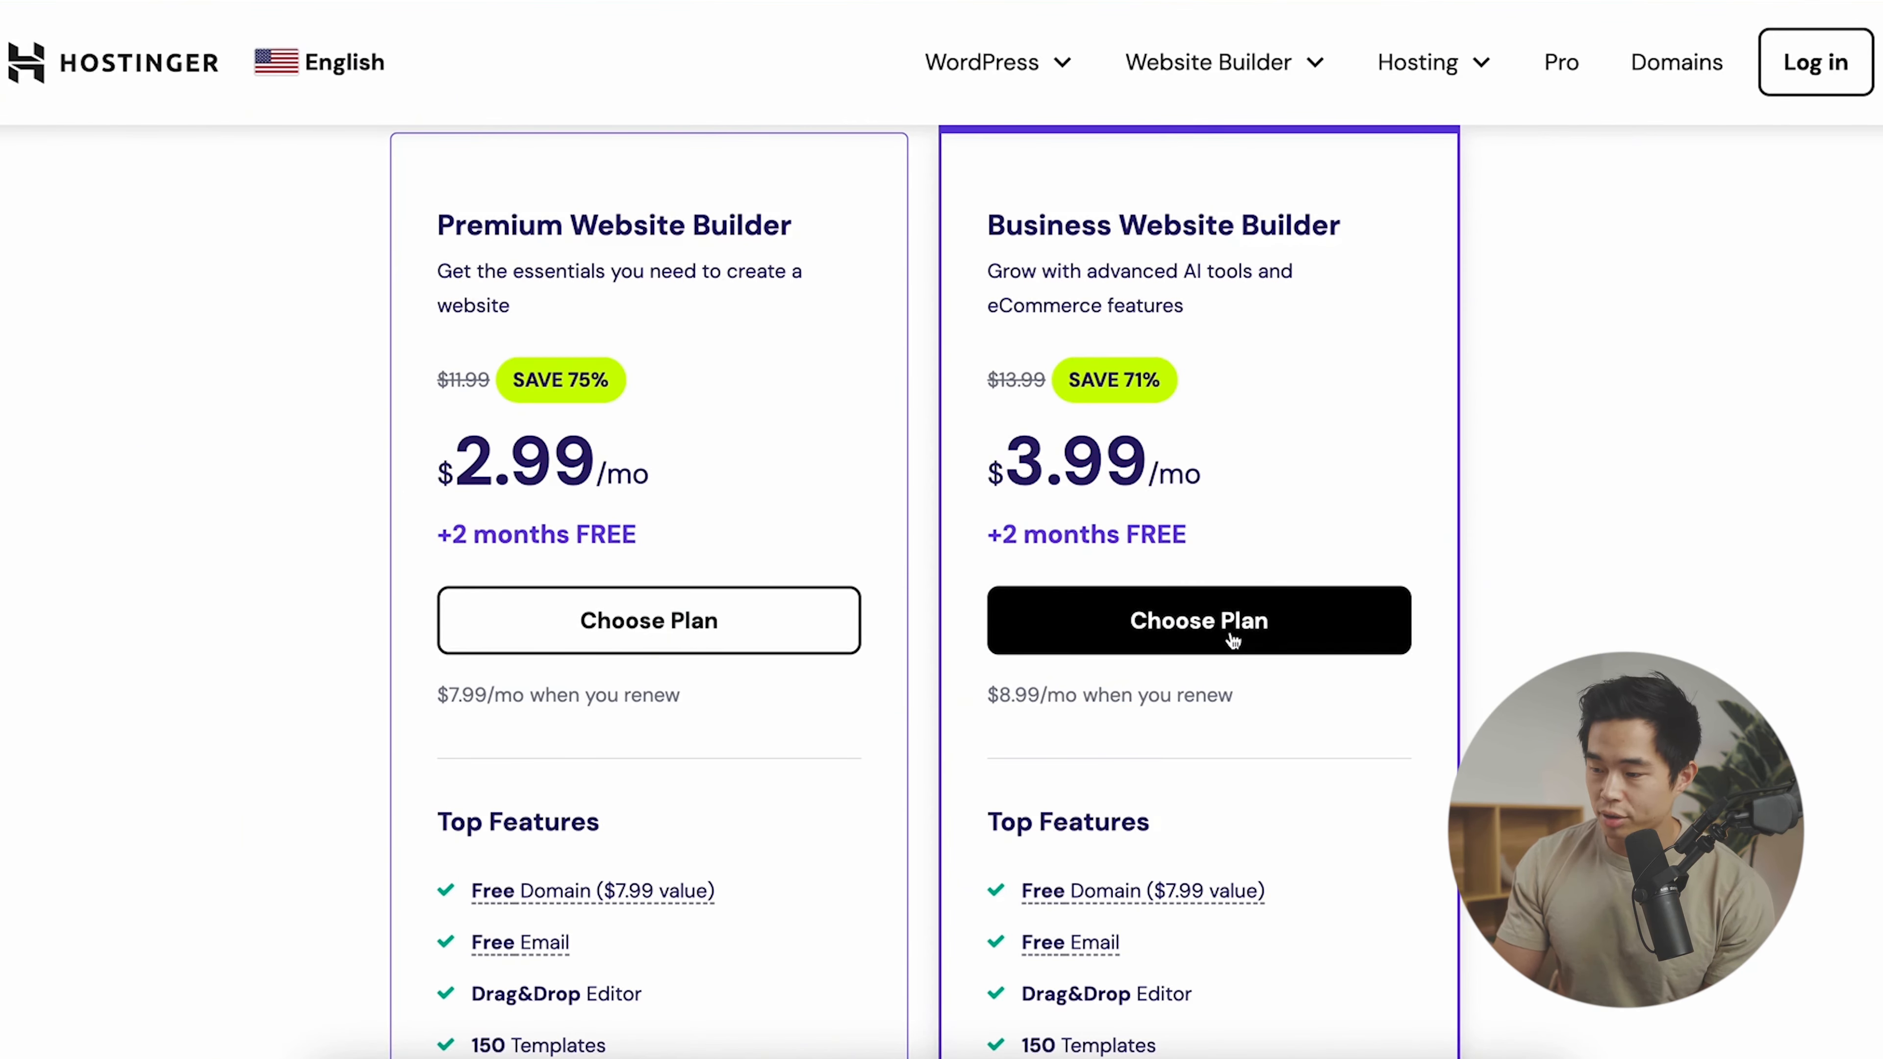
scroll(1021, 456, down, 2)
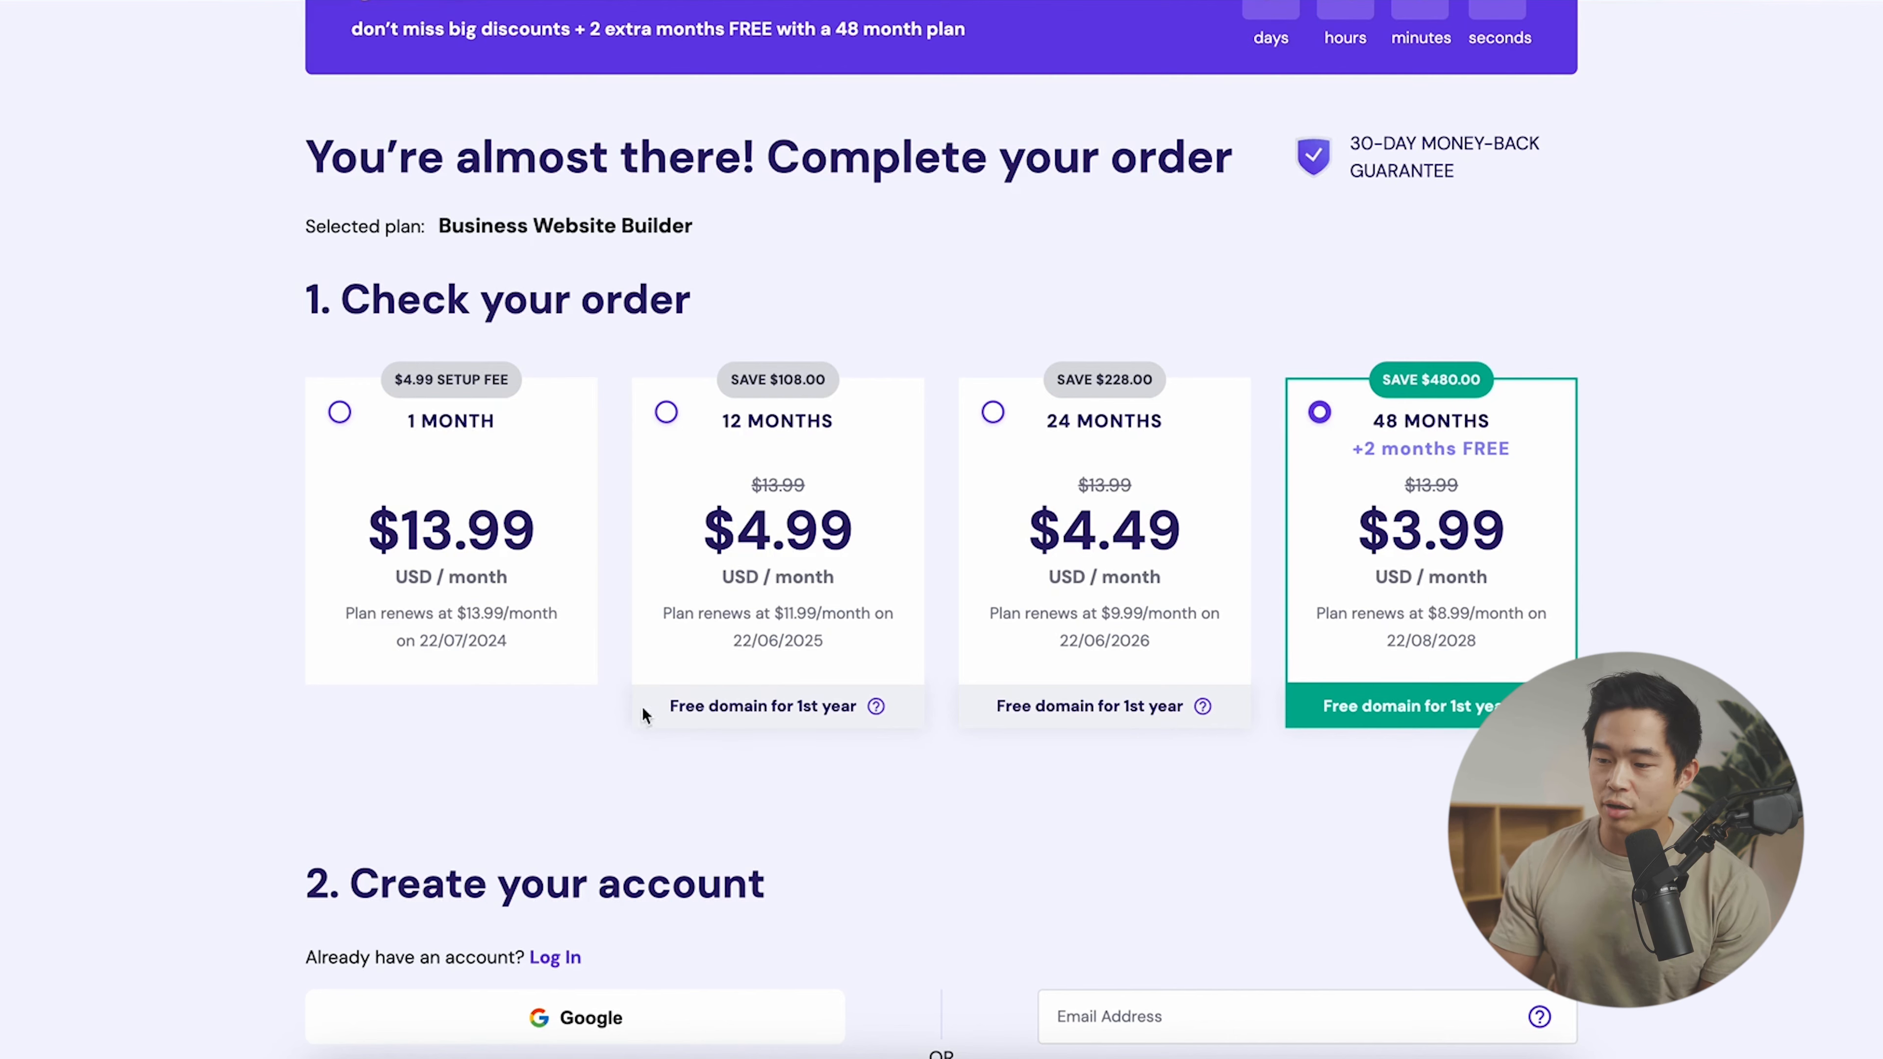
click(862, 638)
- Enter the new account's e-mail and paste in the account password
scroll(862, 632, down, 5)
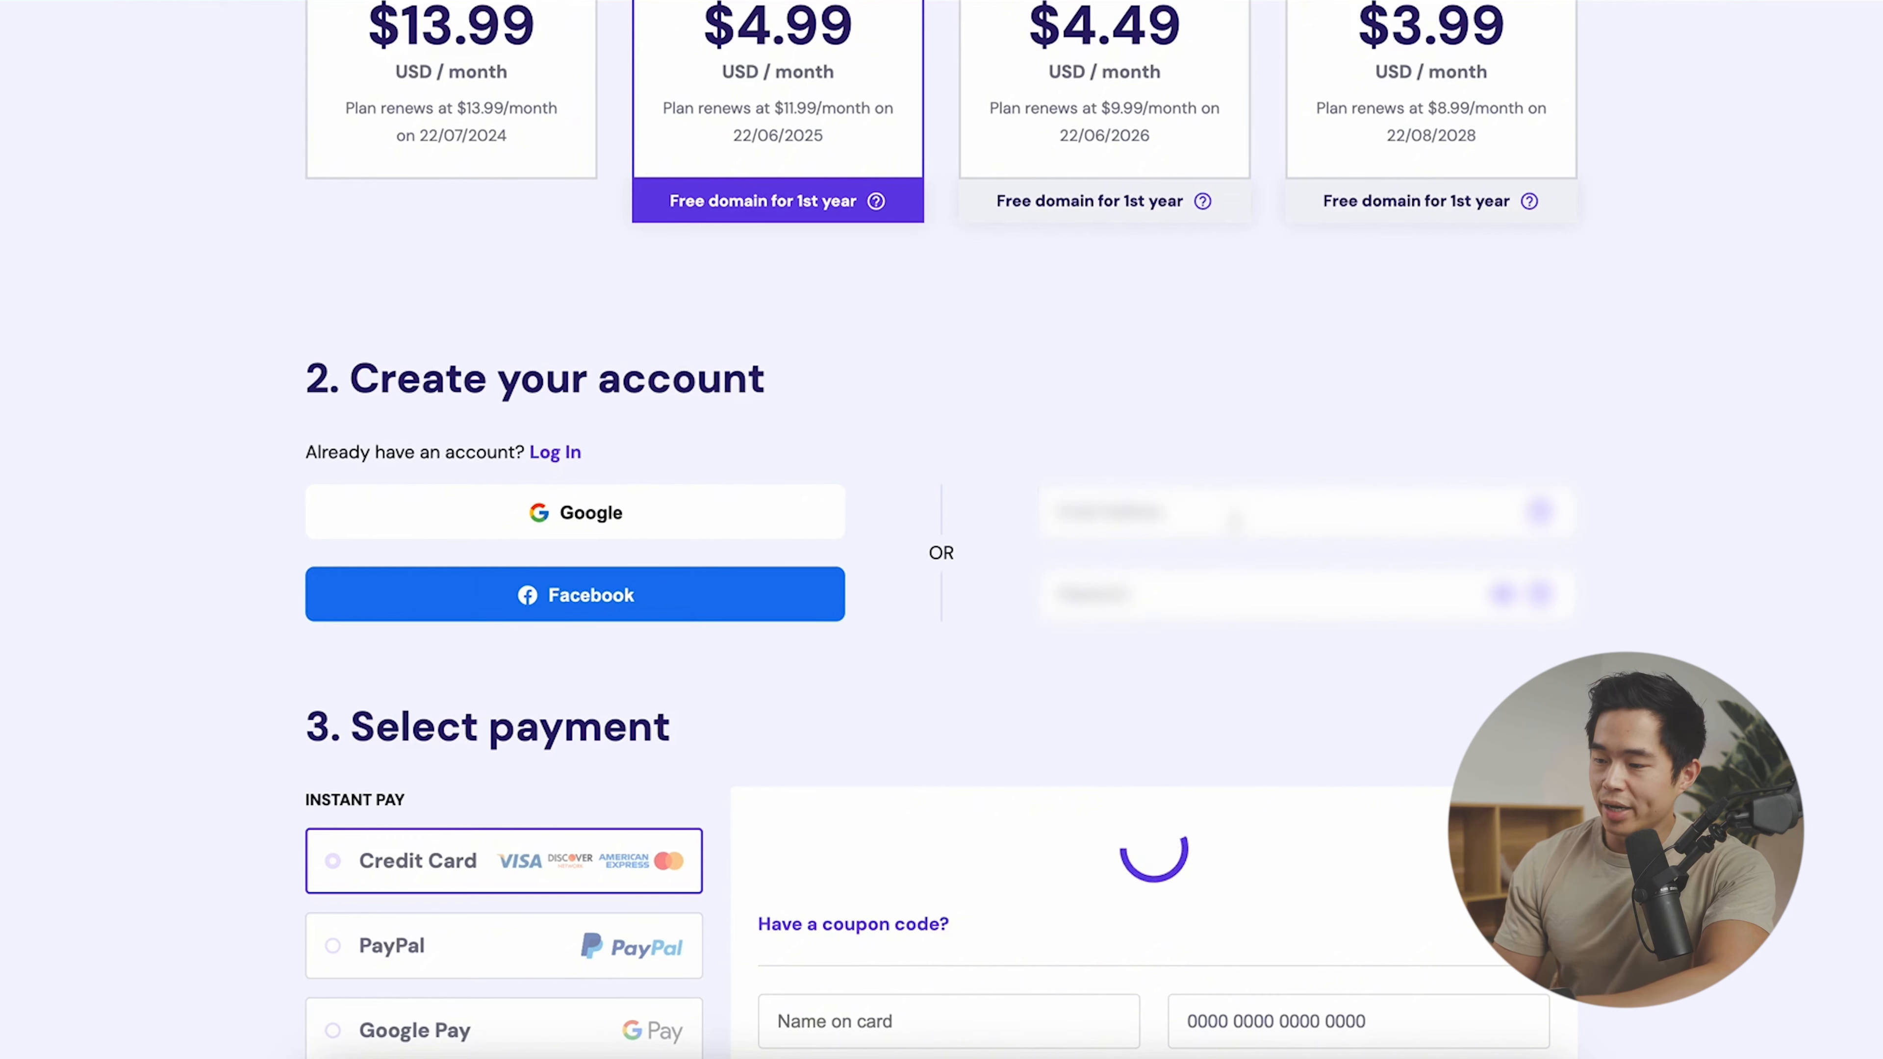
click(1261, 521)
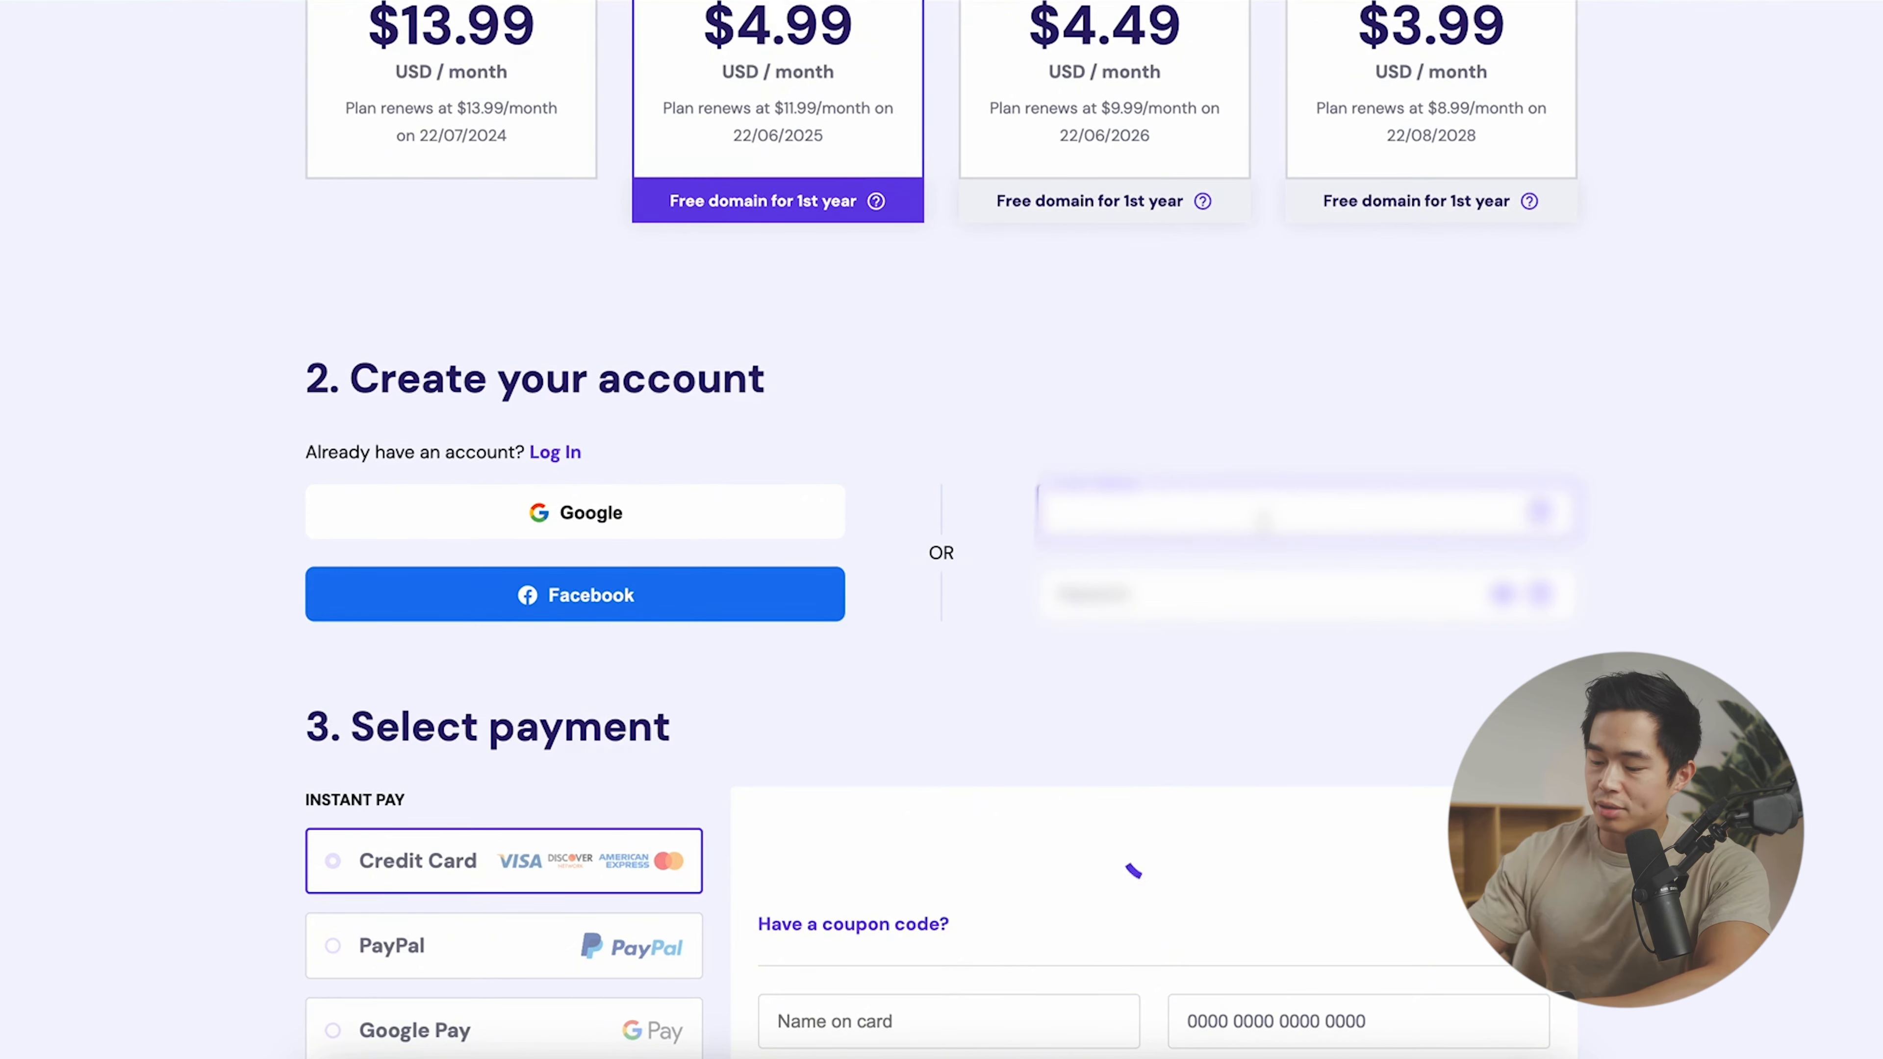
right_click(1277, 323)
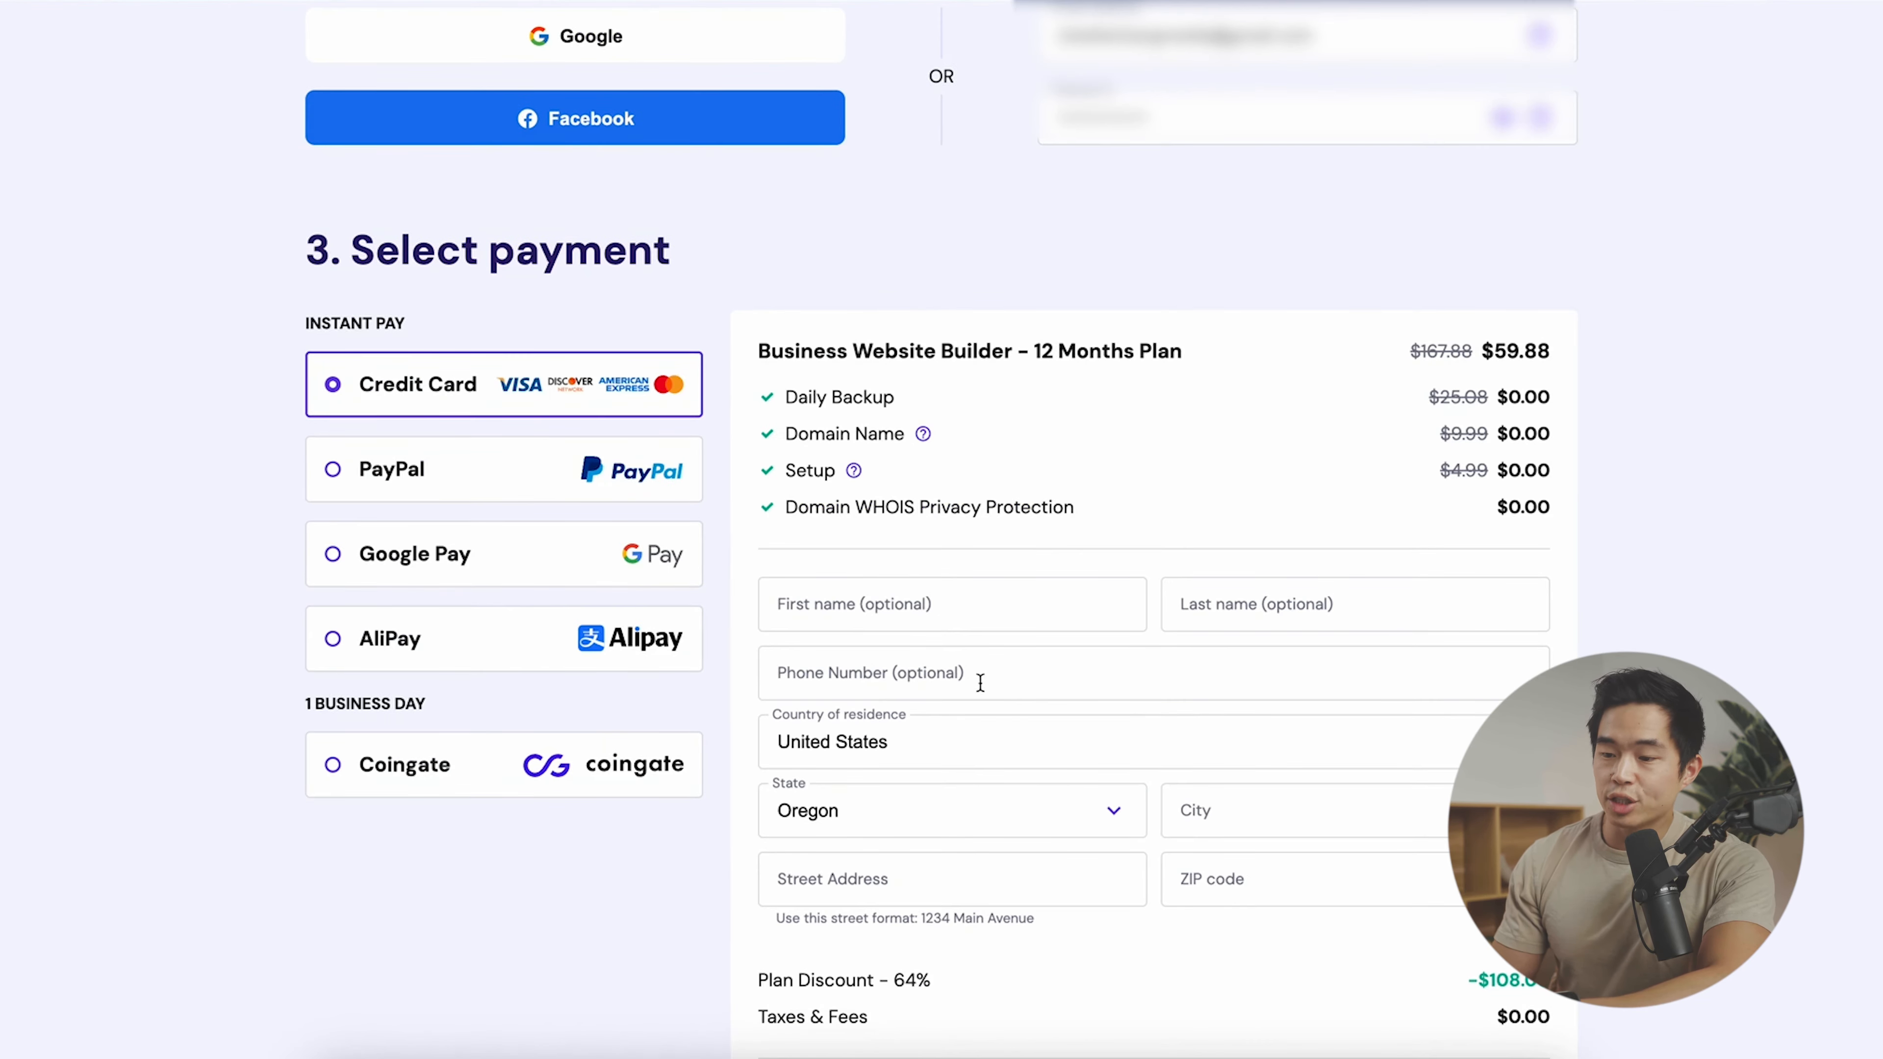
- Apply the coupon code, bringing the order total down to $53.89
scroll(980, 683, down, 2)
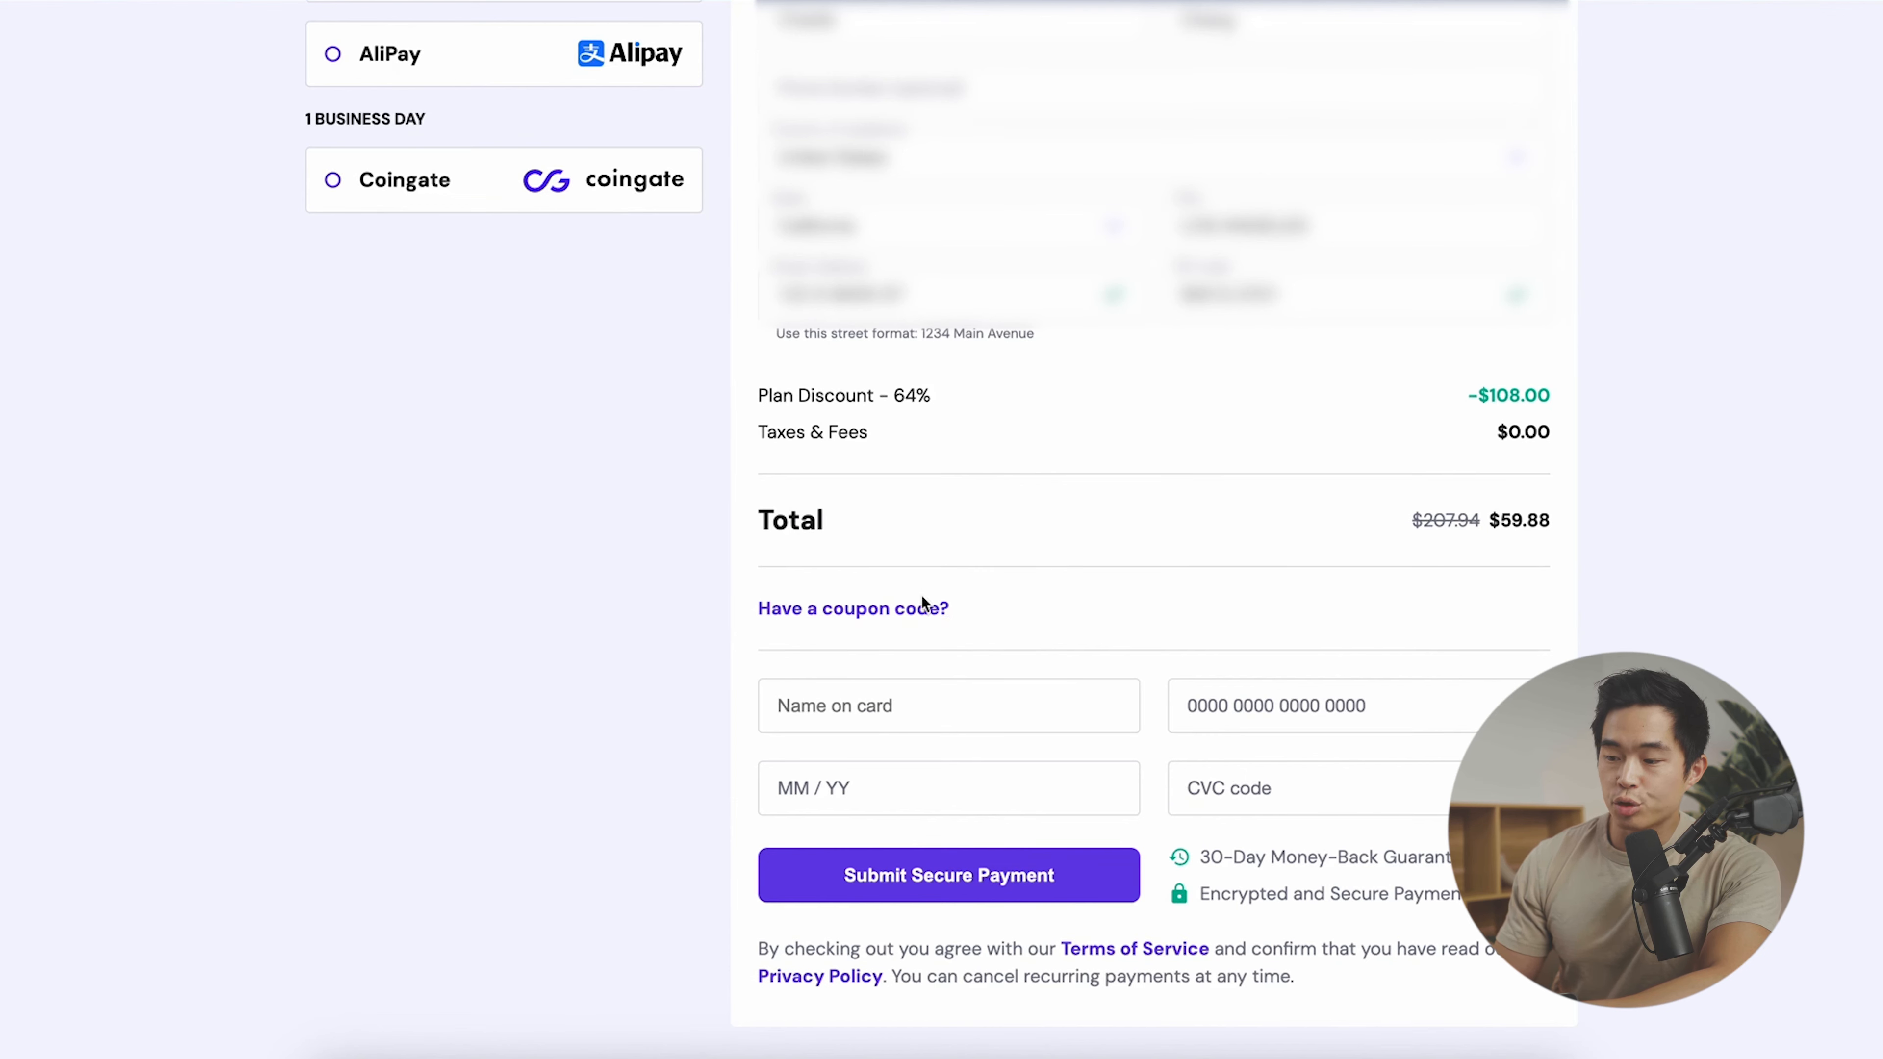
click(881, 609)
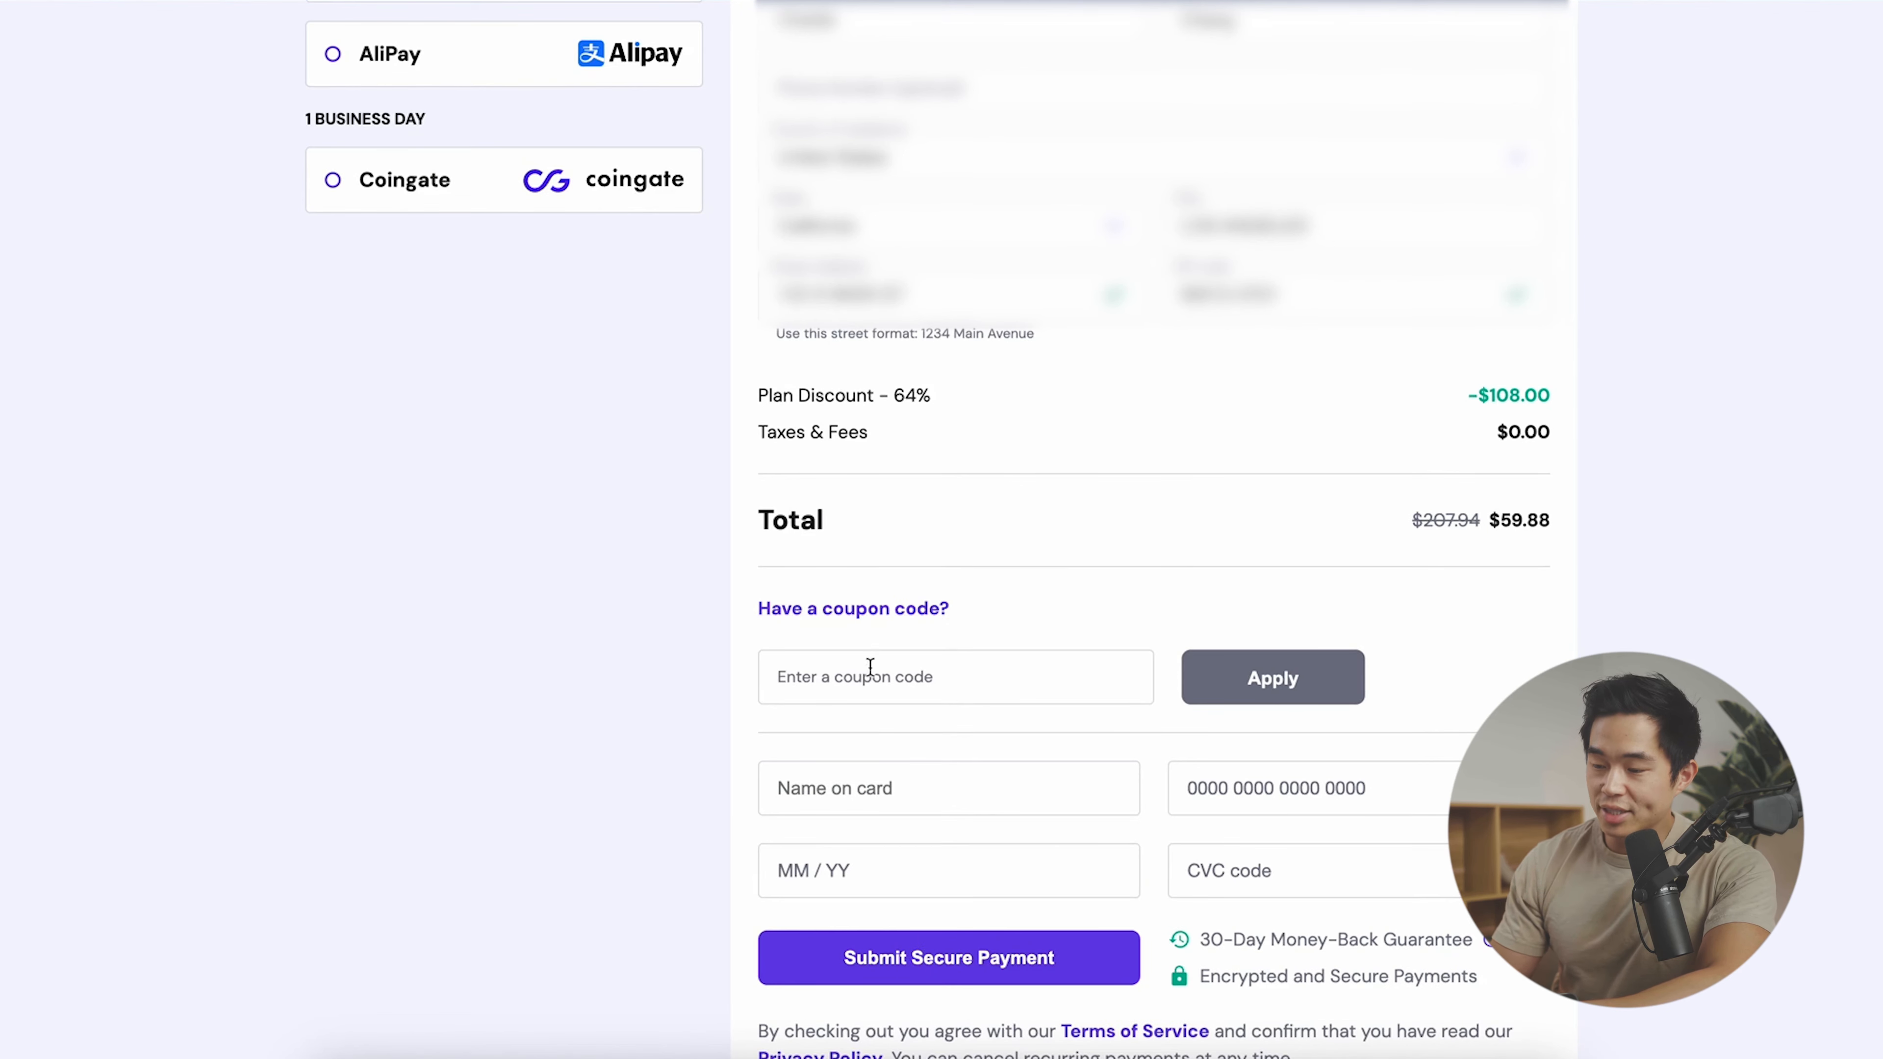
click(857, 683)
text(CHARLIECHANG)
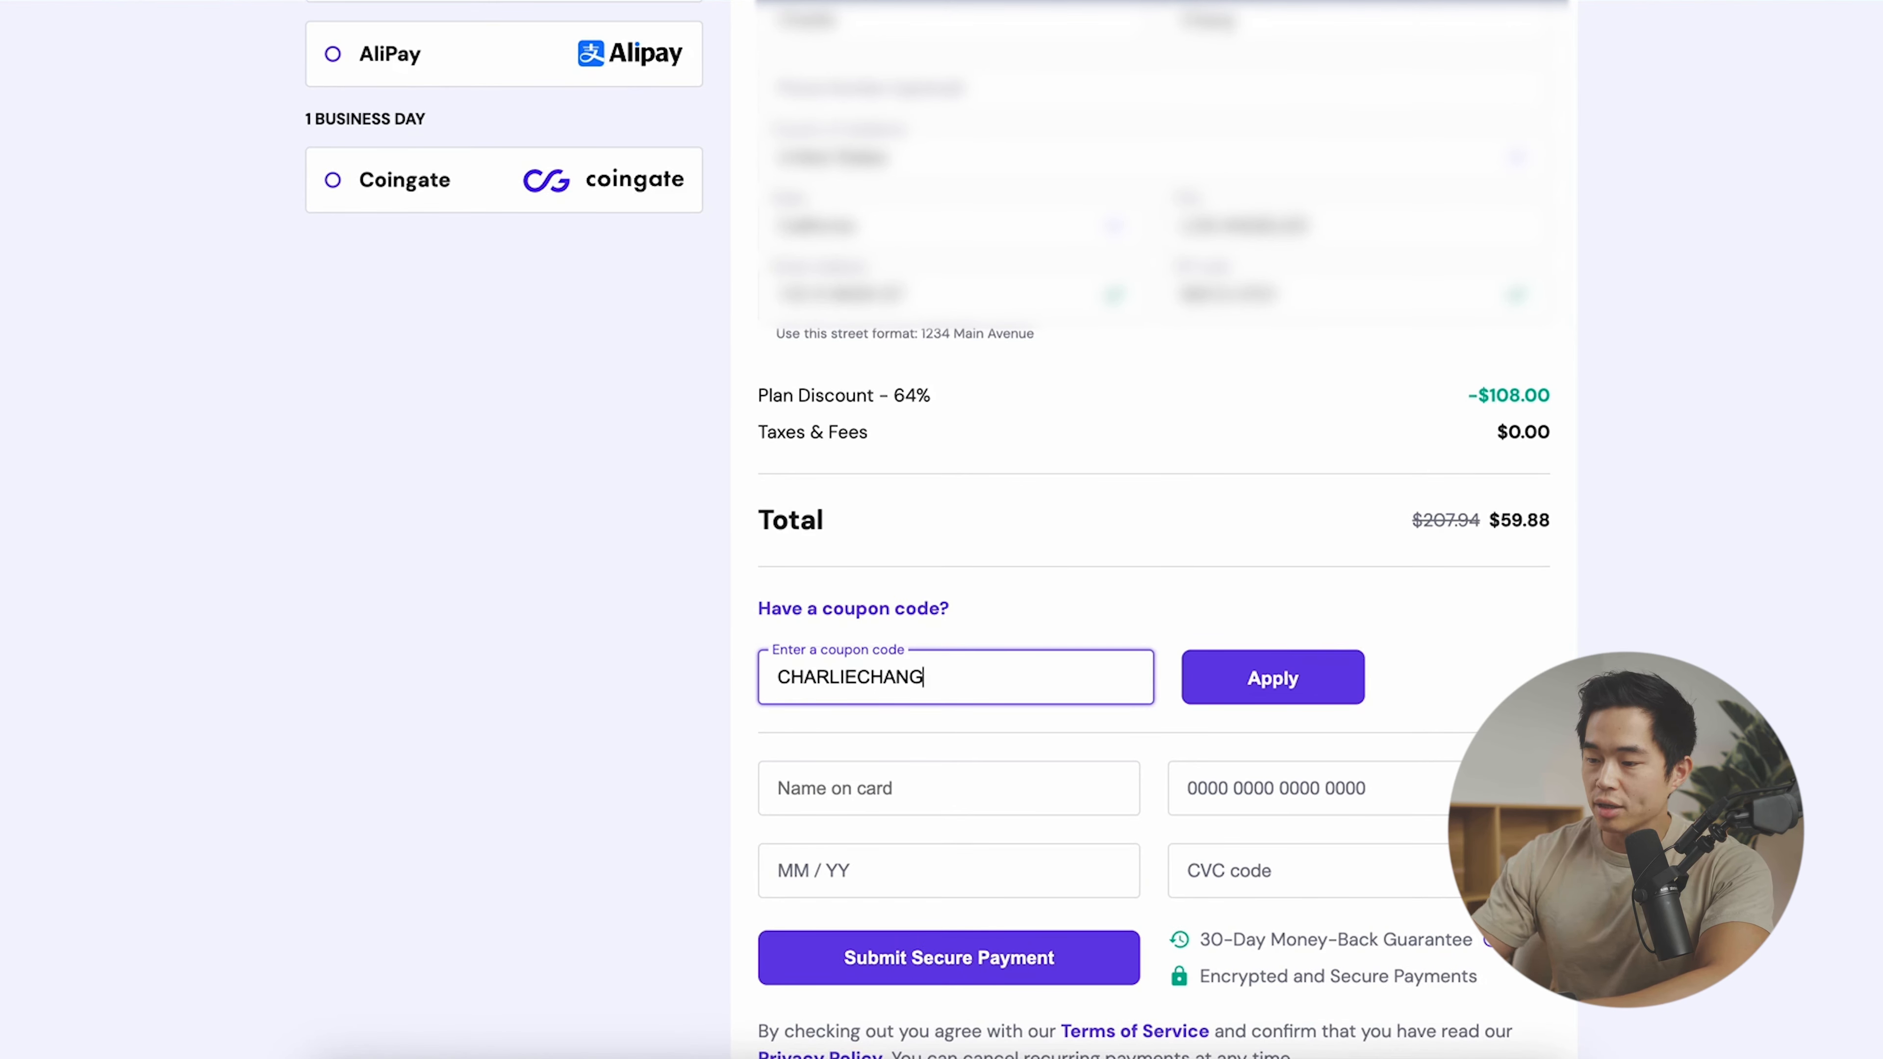
click(1253, 697)
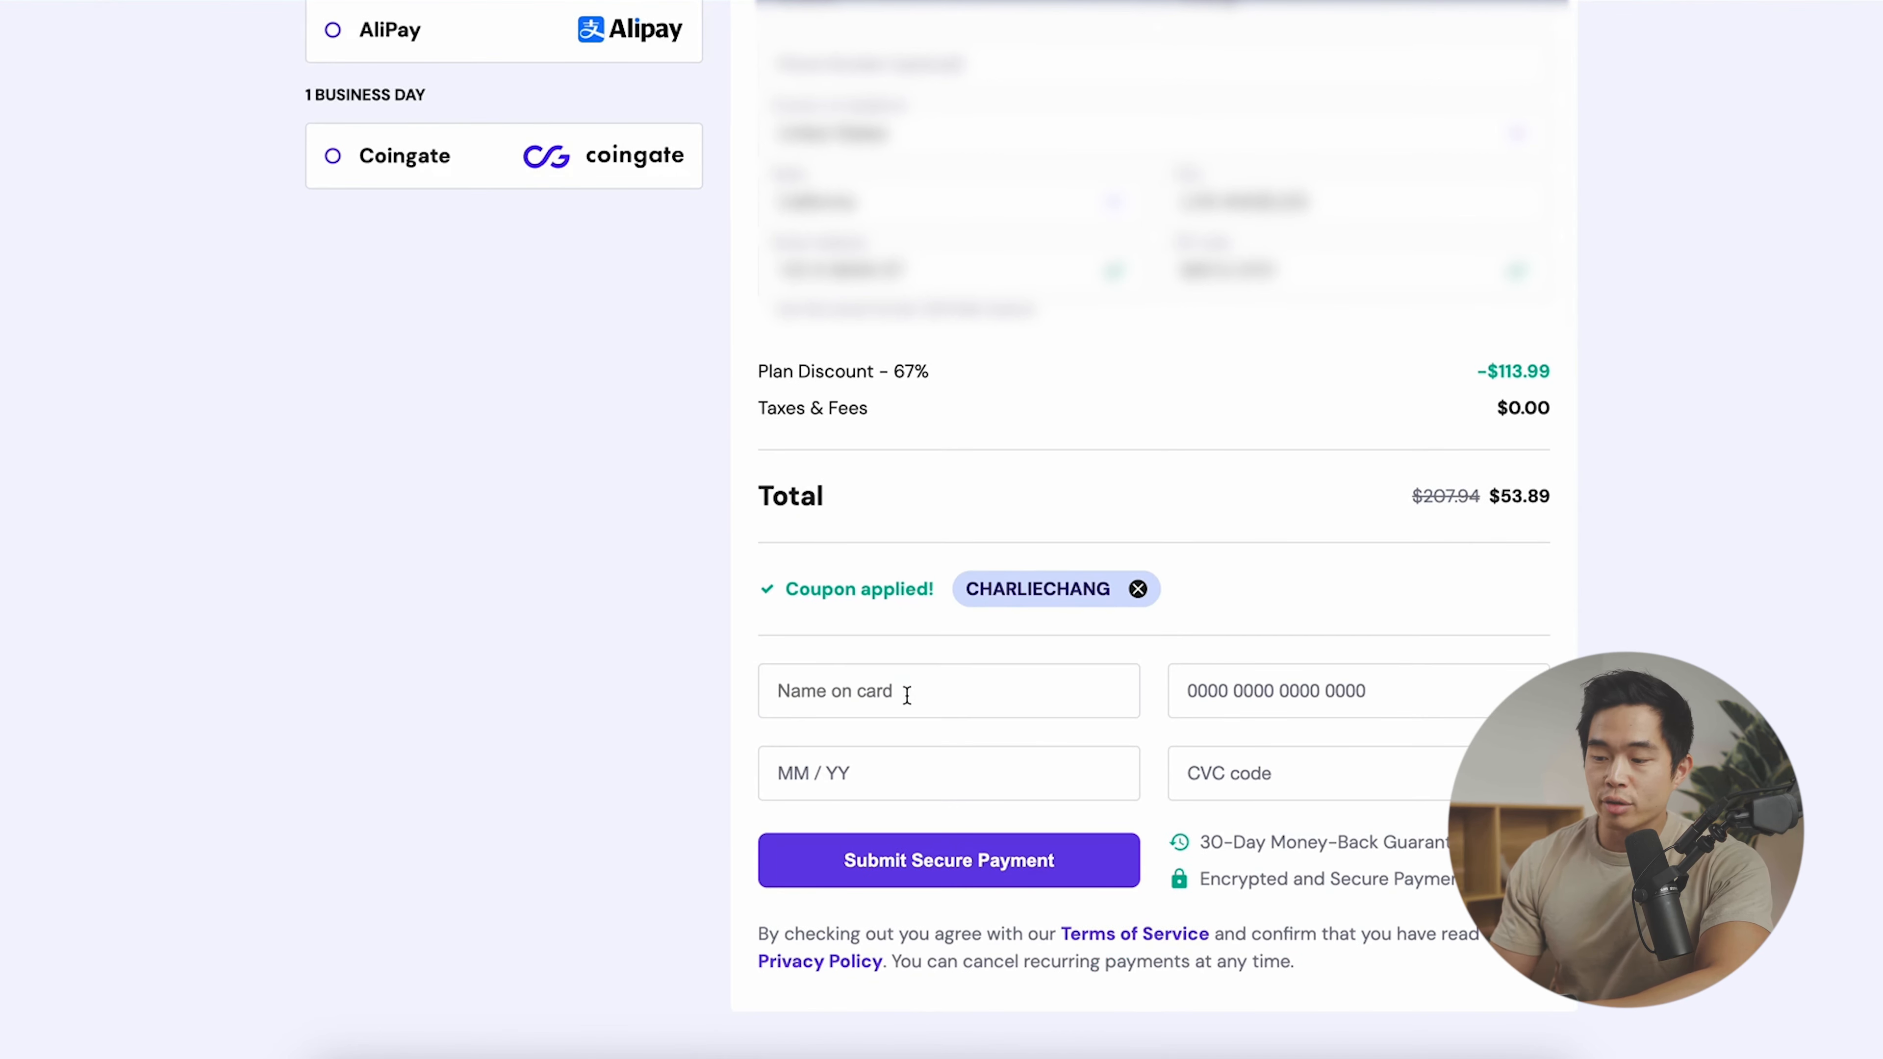
- Fill in the cardholder's card details and submit the secure payment
click(908, 695)
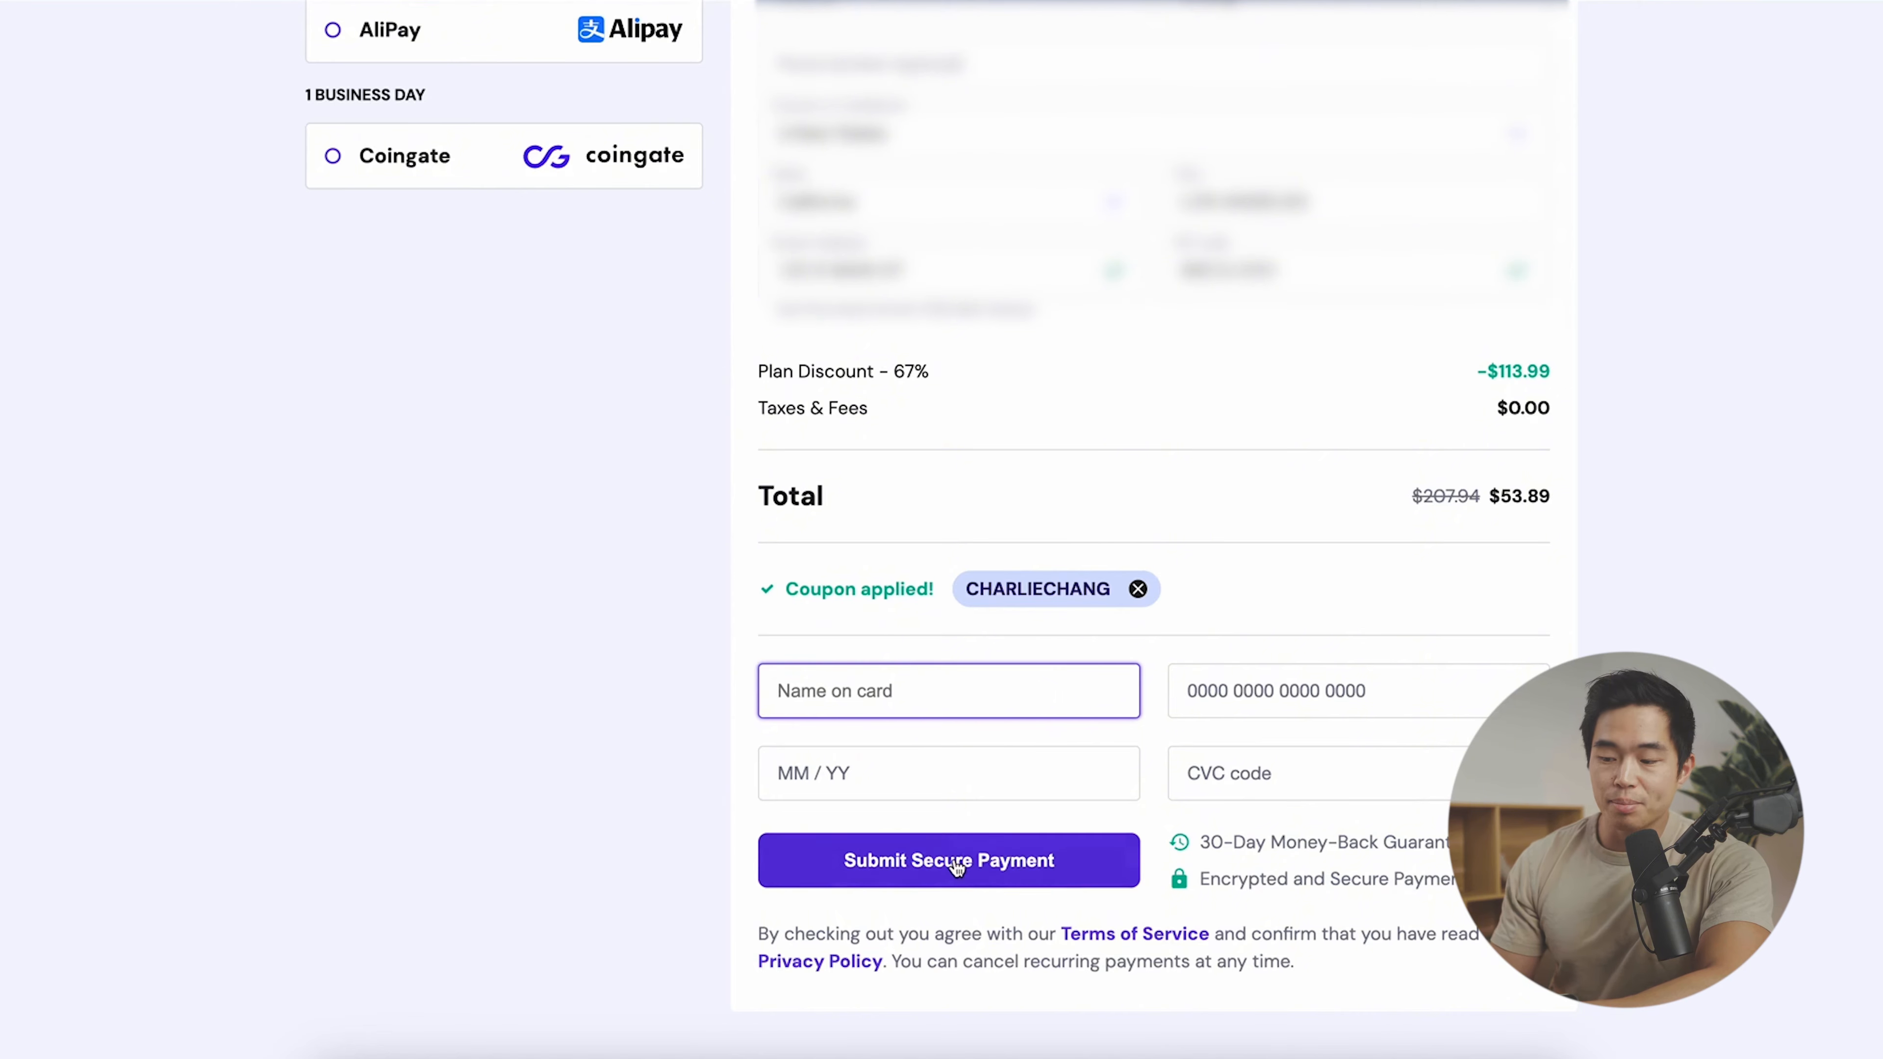
scroll(1034, 868, up, 5)
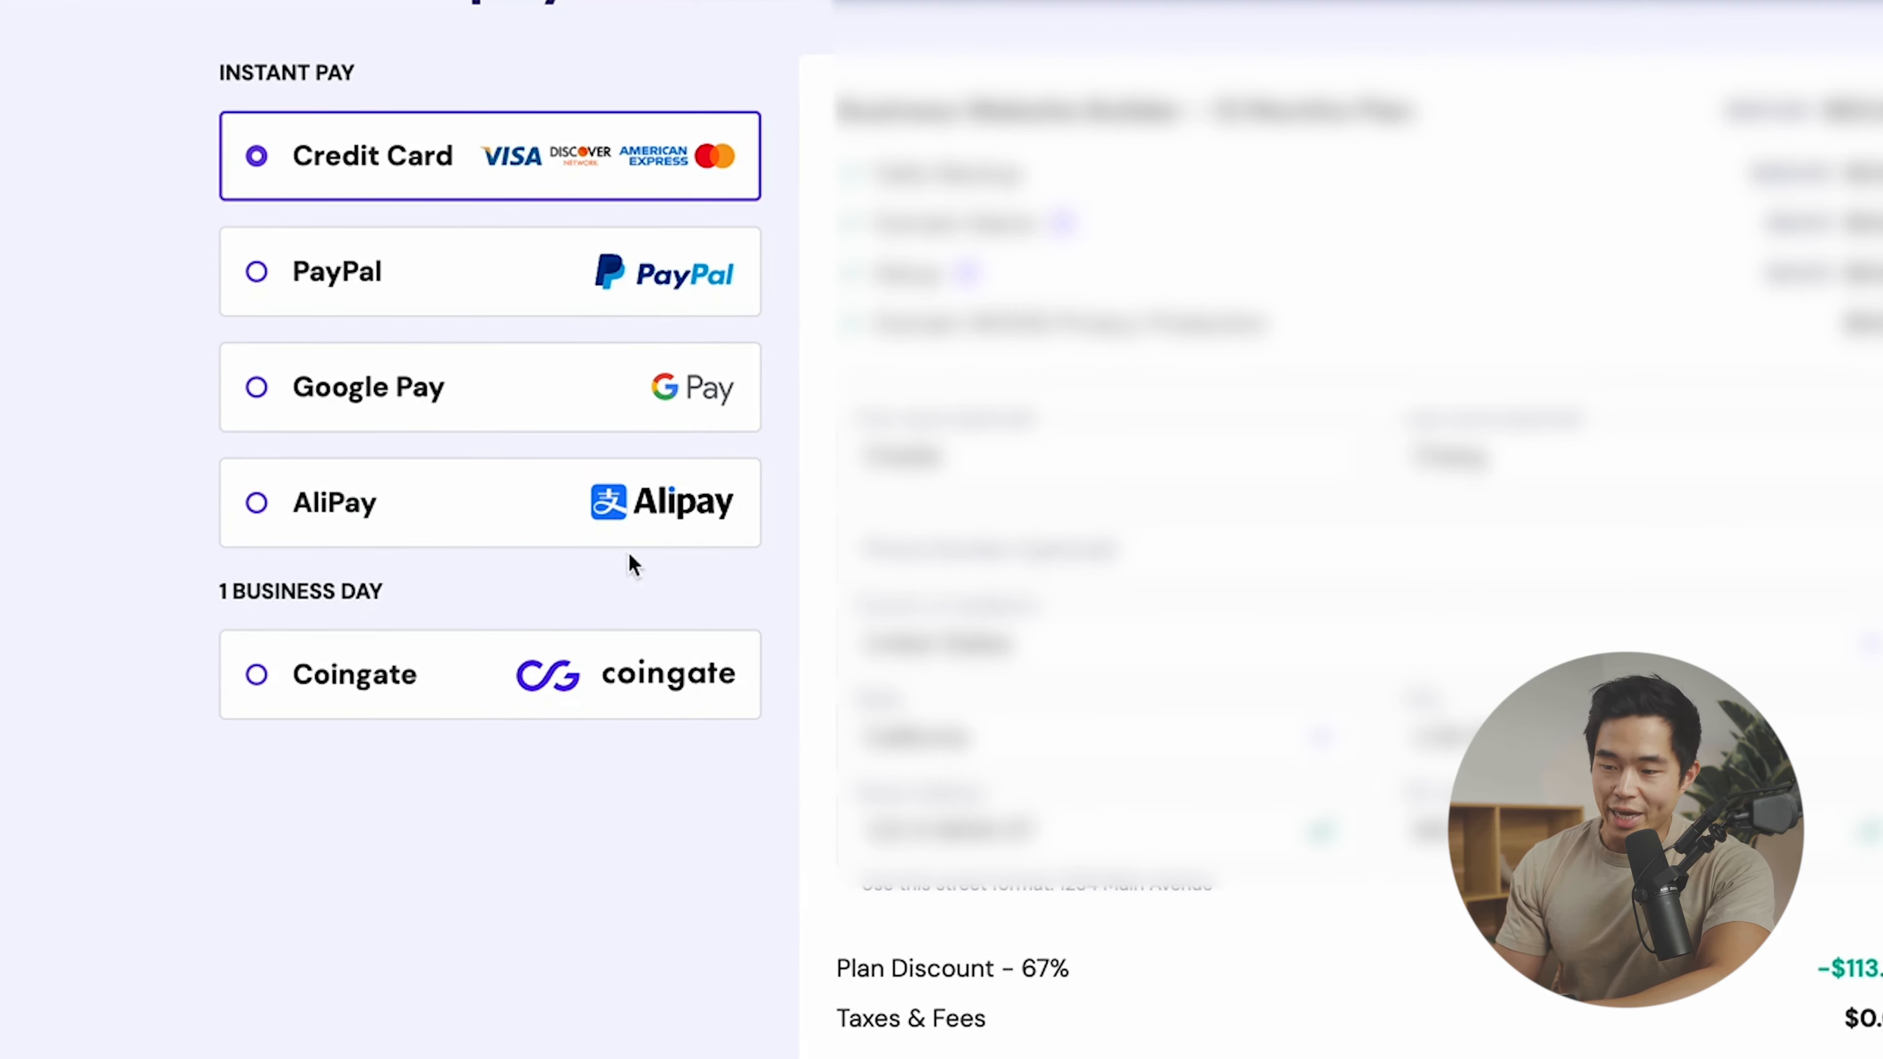
scroll(725, 755, down, 8)
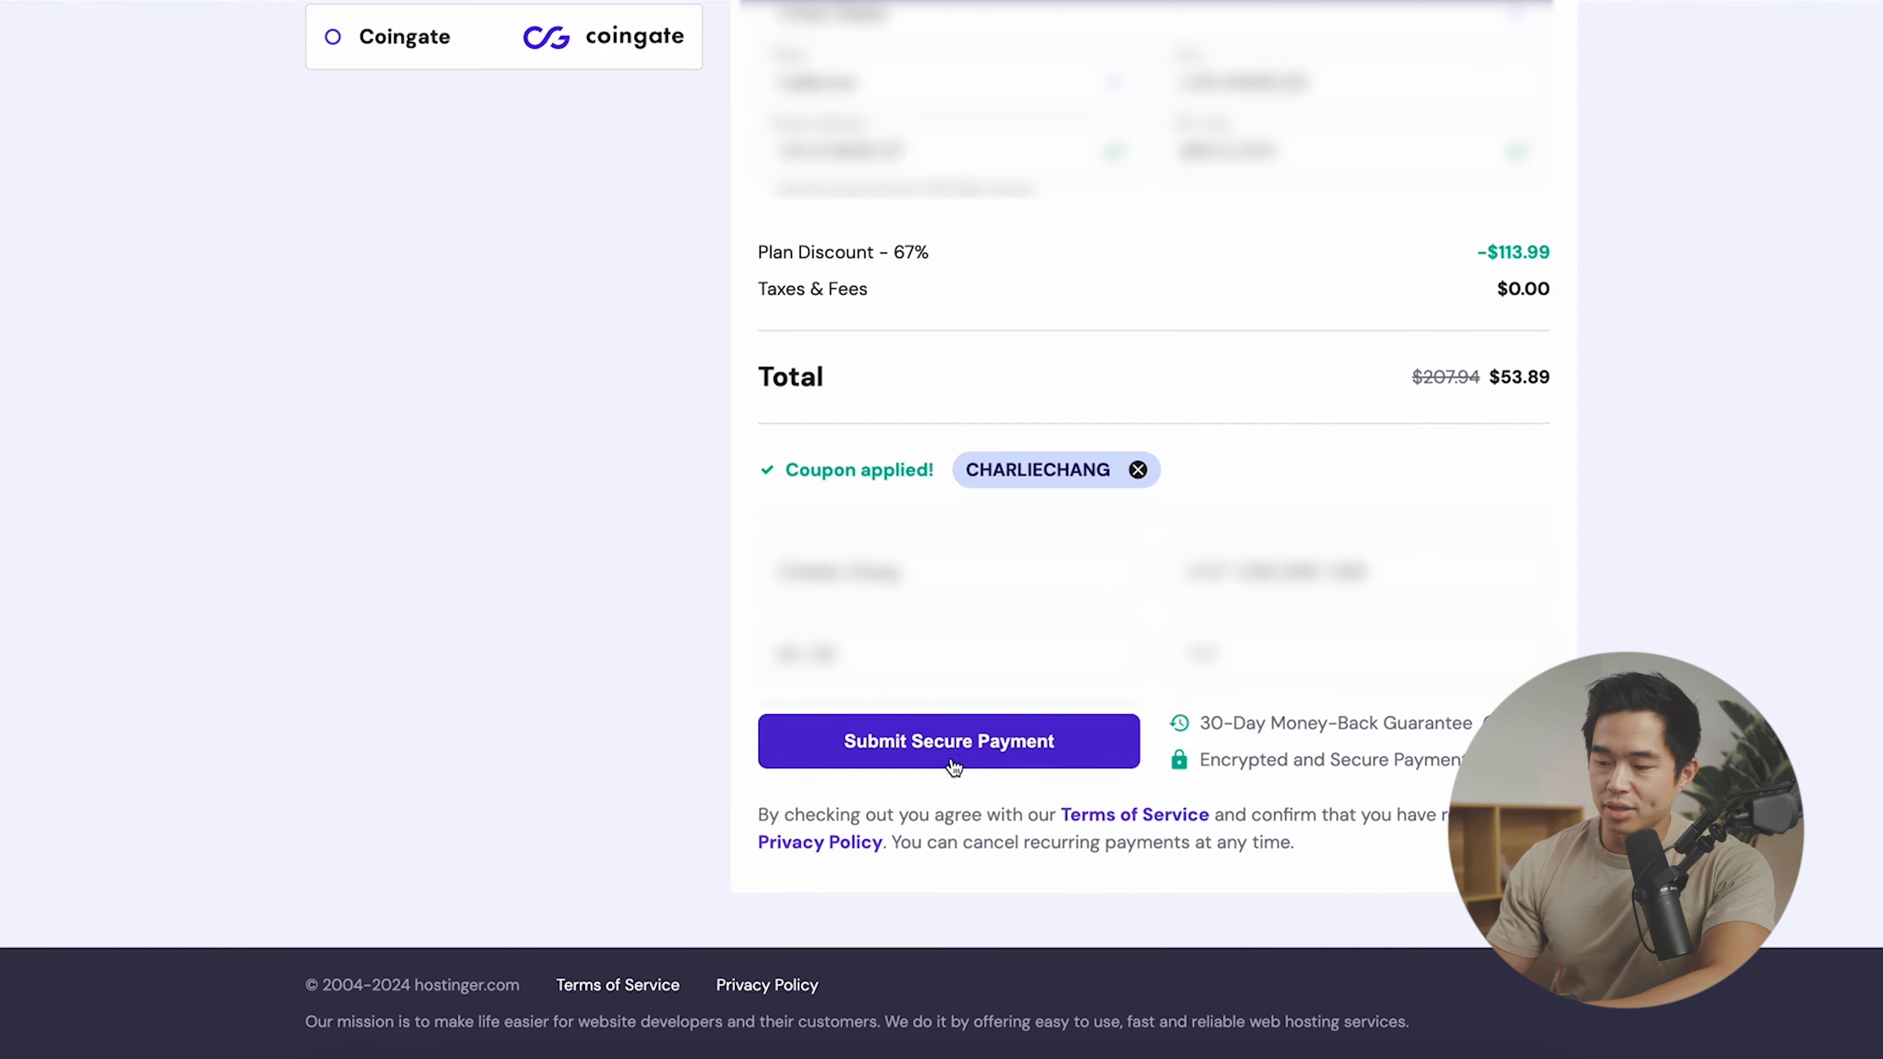
click(953, 742)
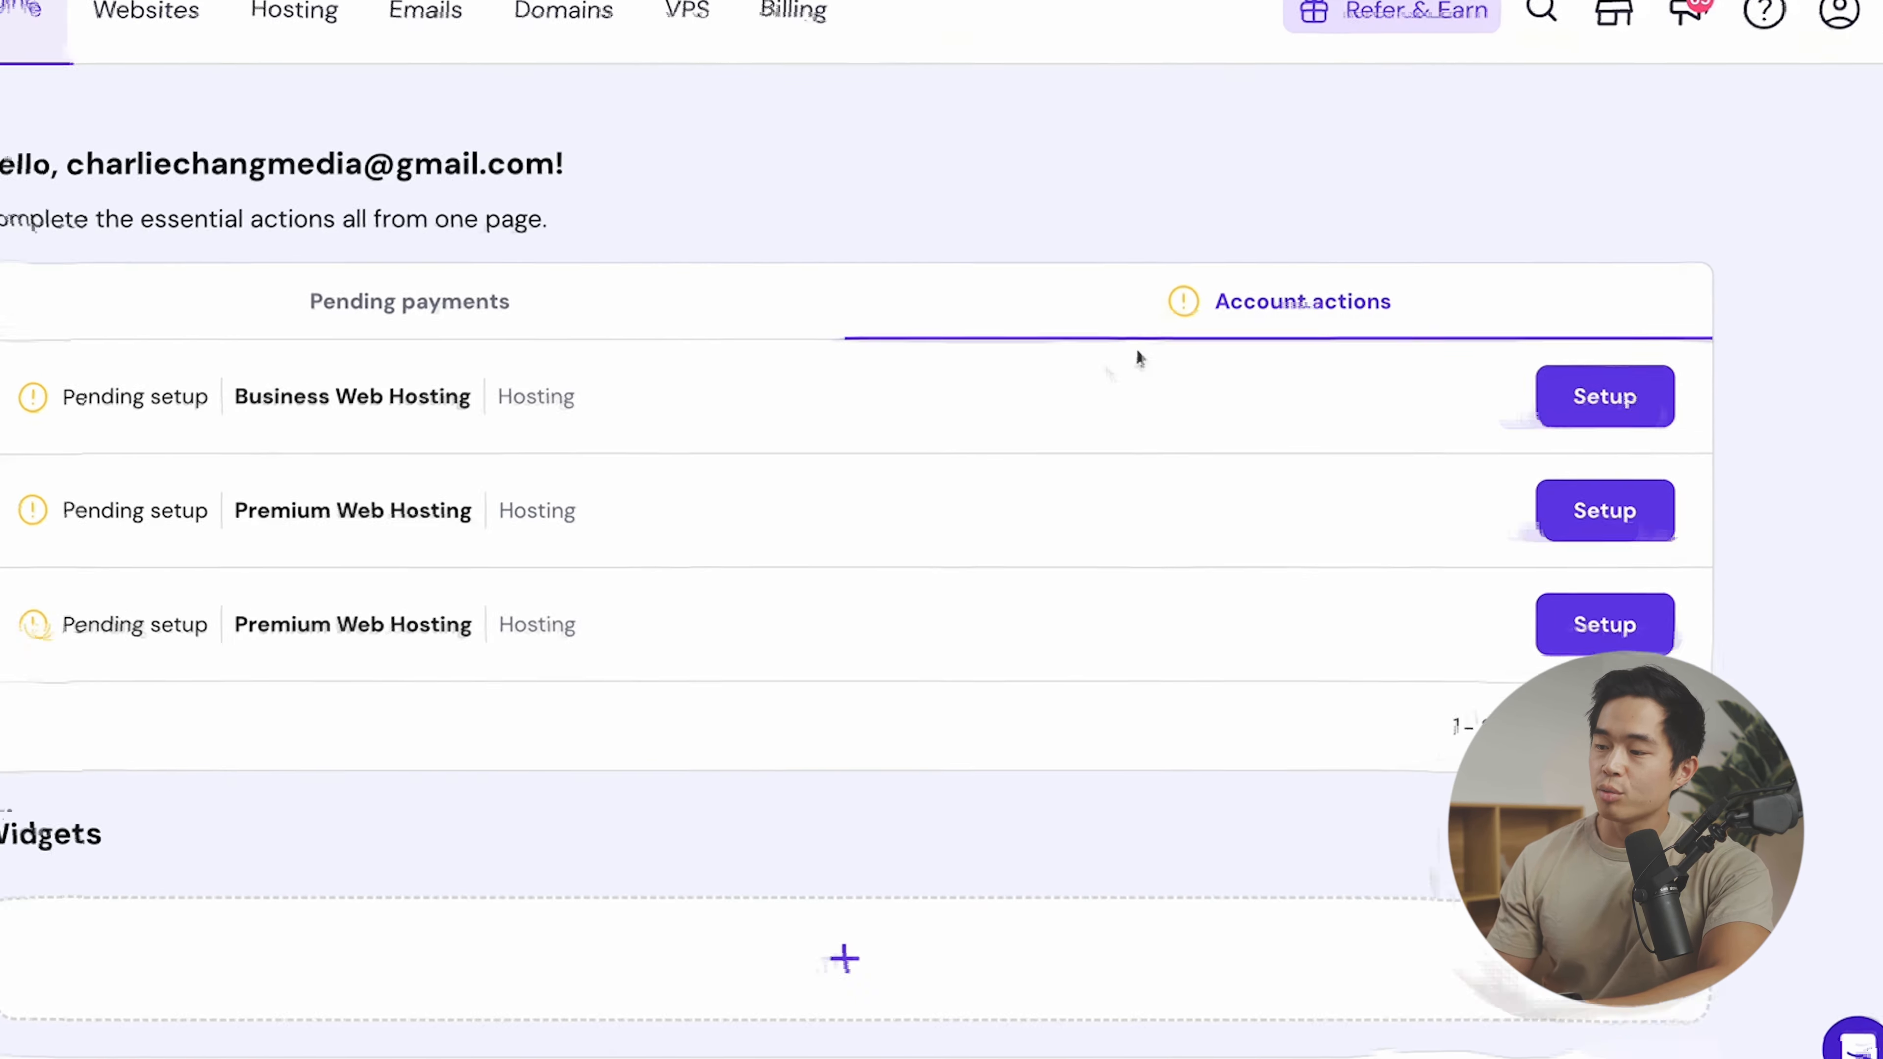
- Set up Business Web Hosting as a new website built with Hostinger Website Builder
click(1607, 397)
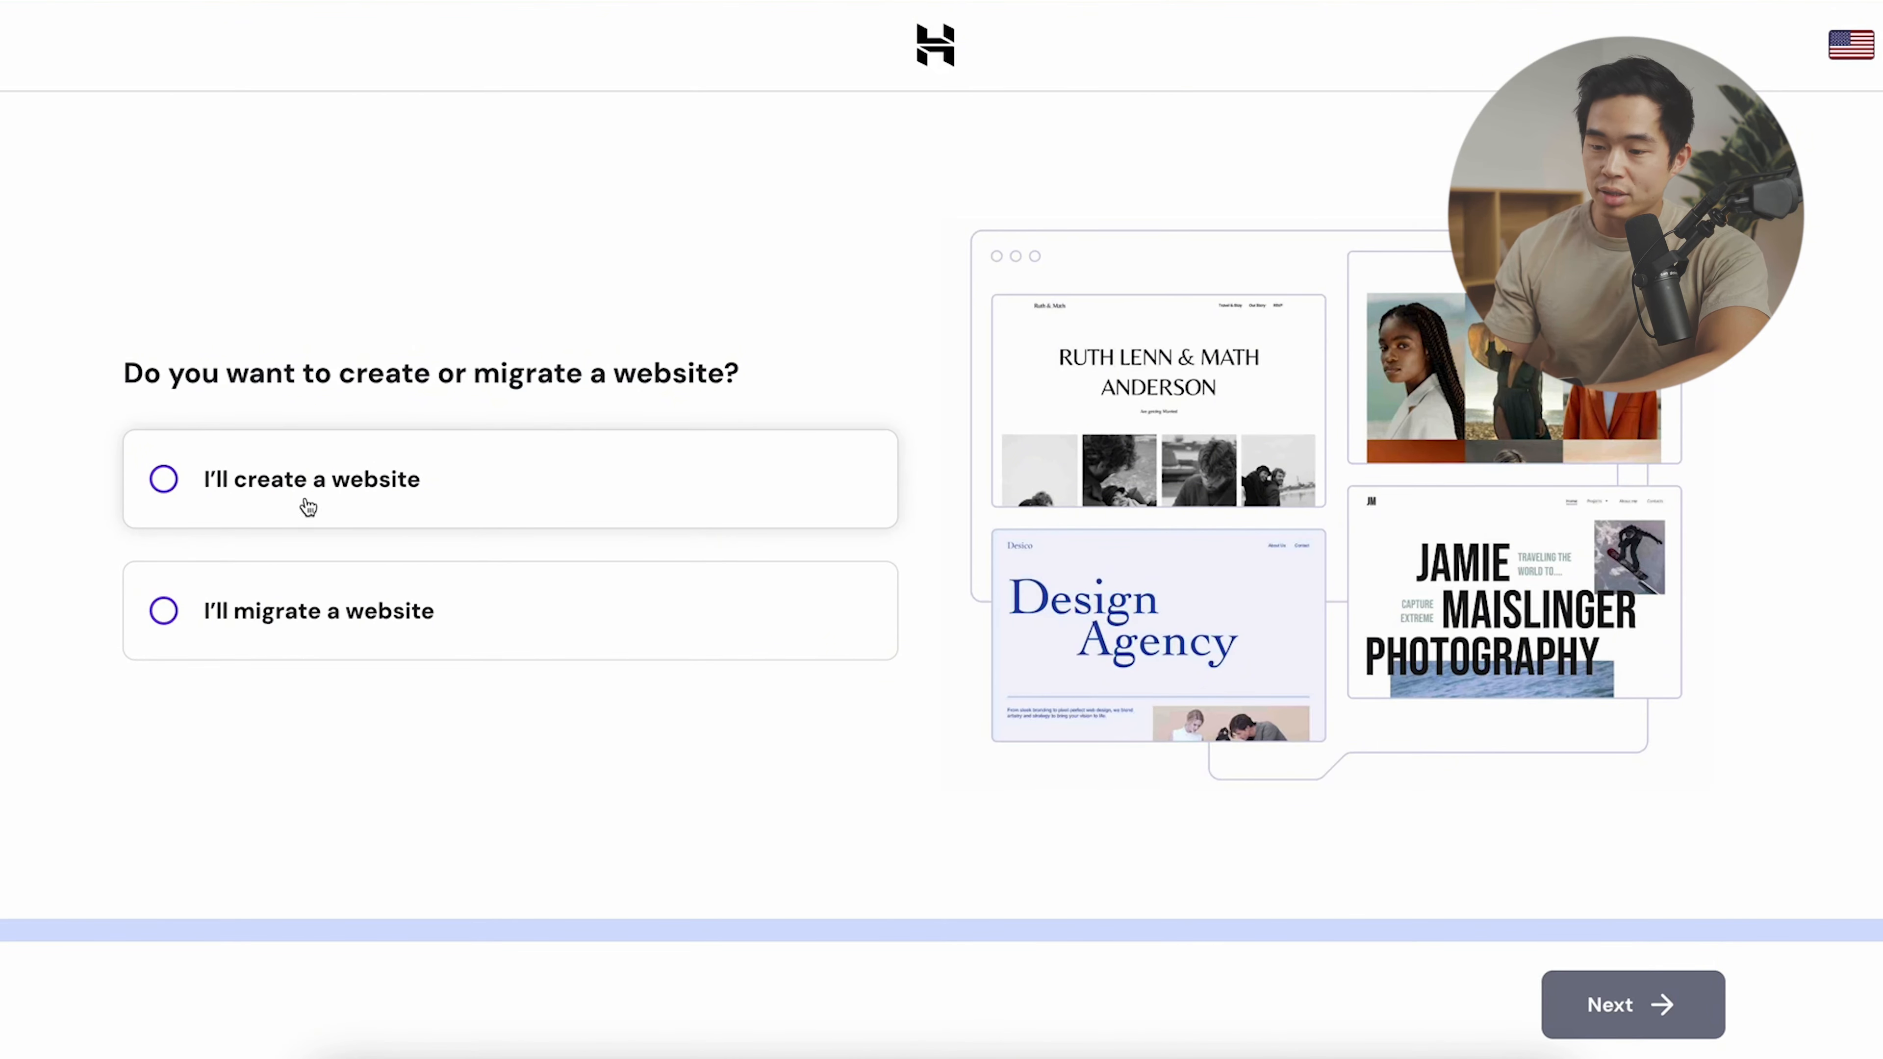
click(272, 496)
click(1646, 1006)
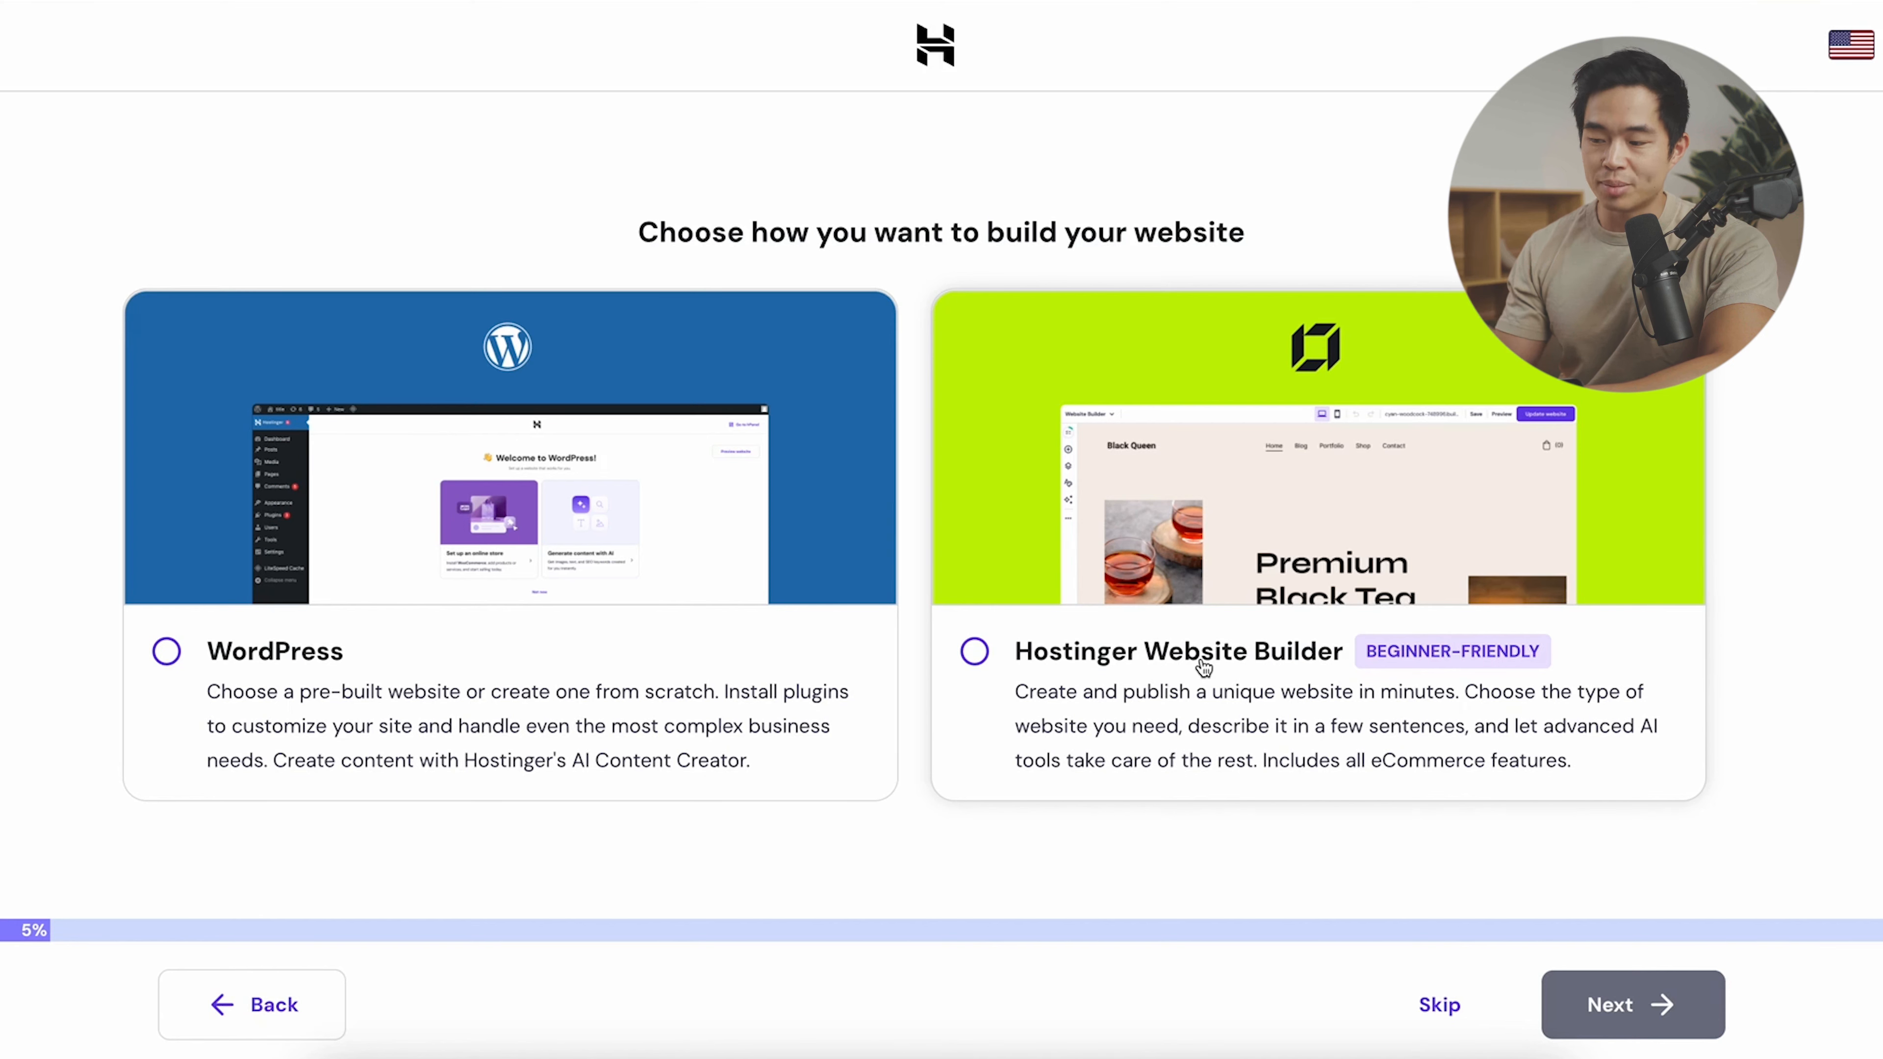
click(1181, 711)
click(583, 495)
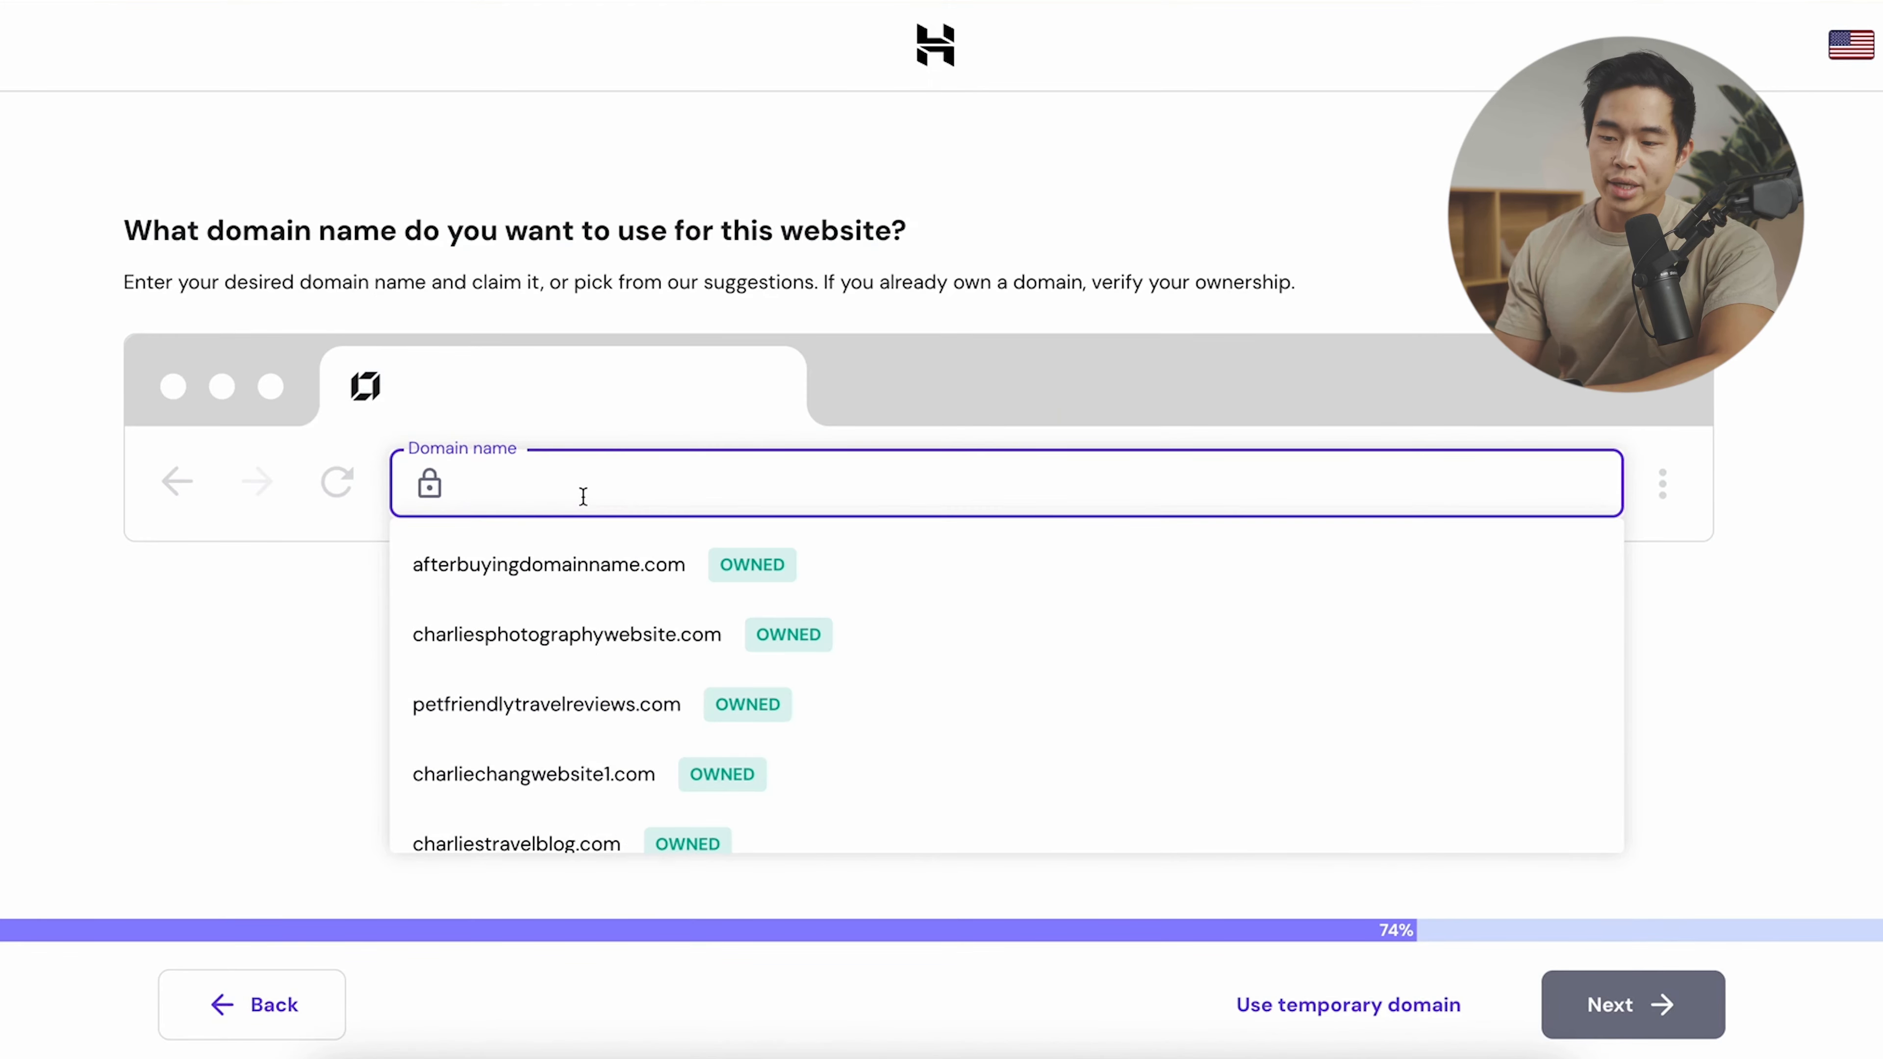
- Register charliesdemowebsite1.com as the site's domain
text(charliesdemowebsite1.com)
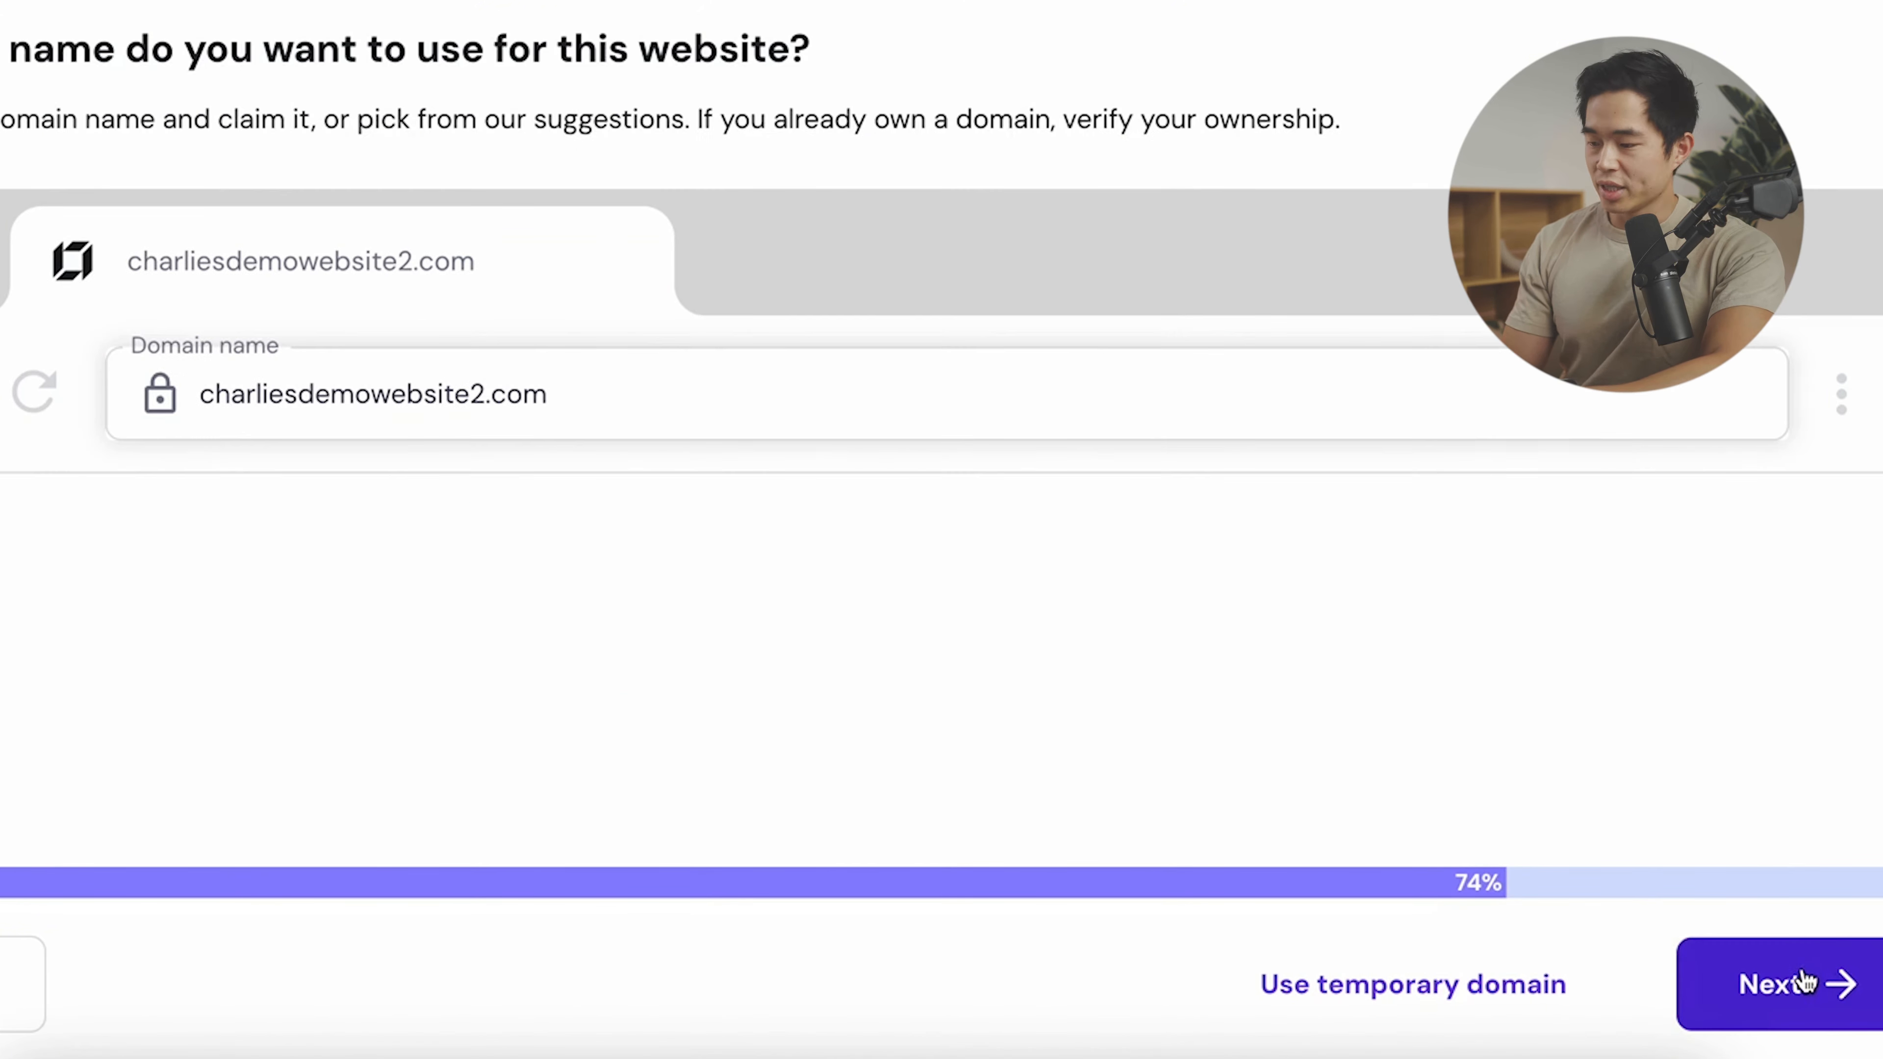
click(1796, 975)
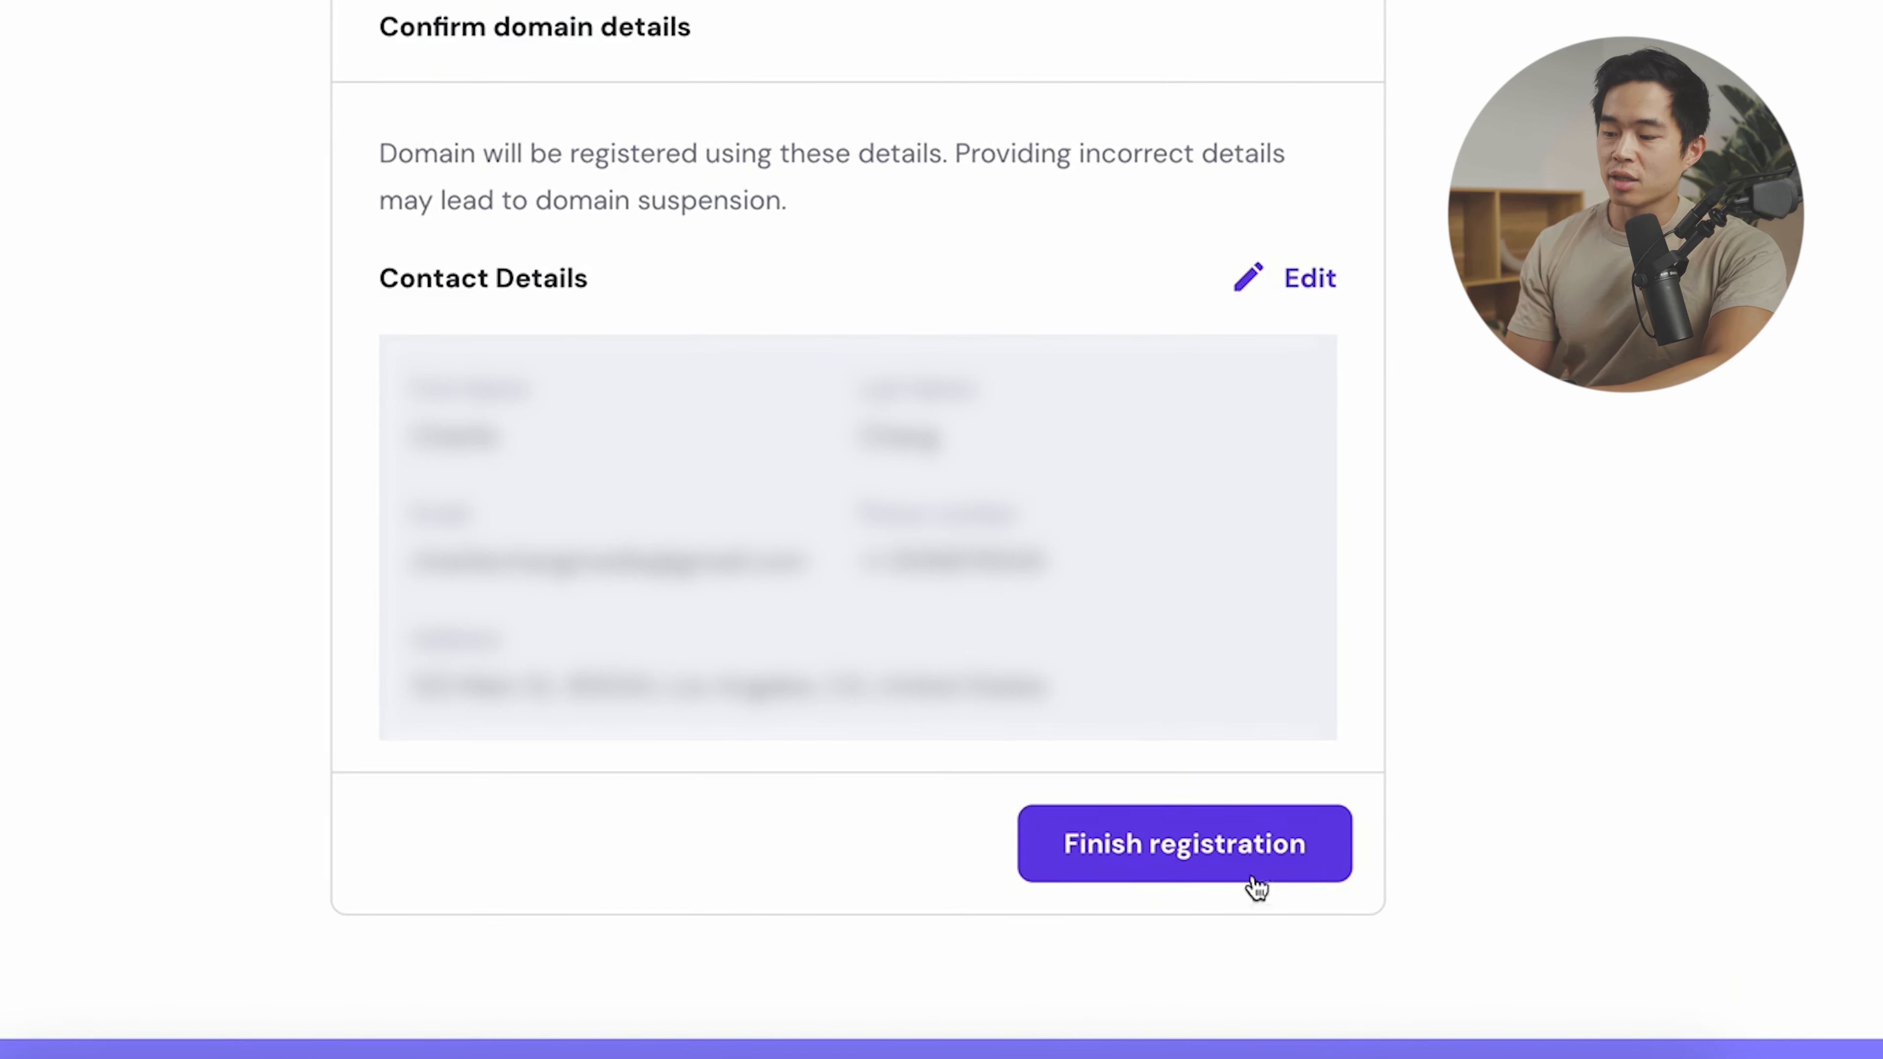
click(1190, 857)
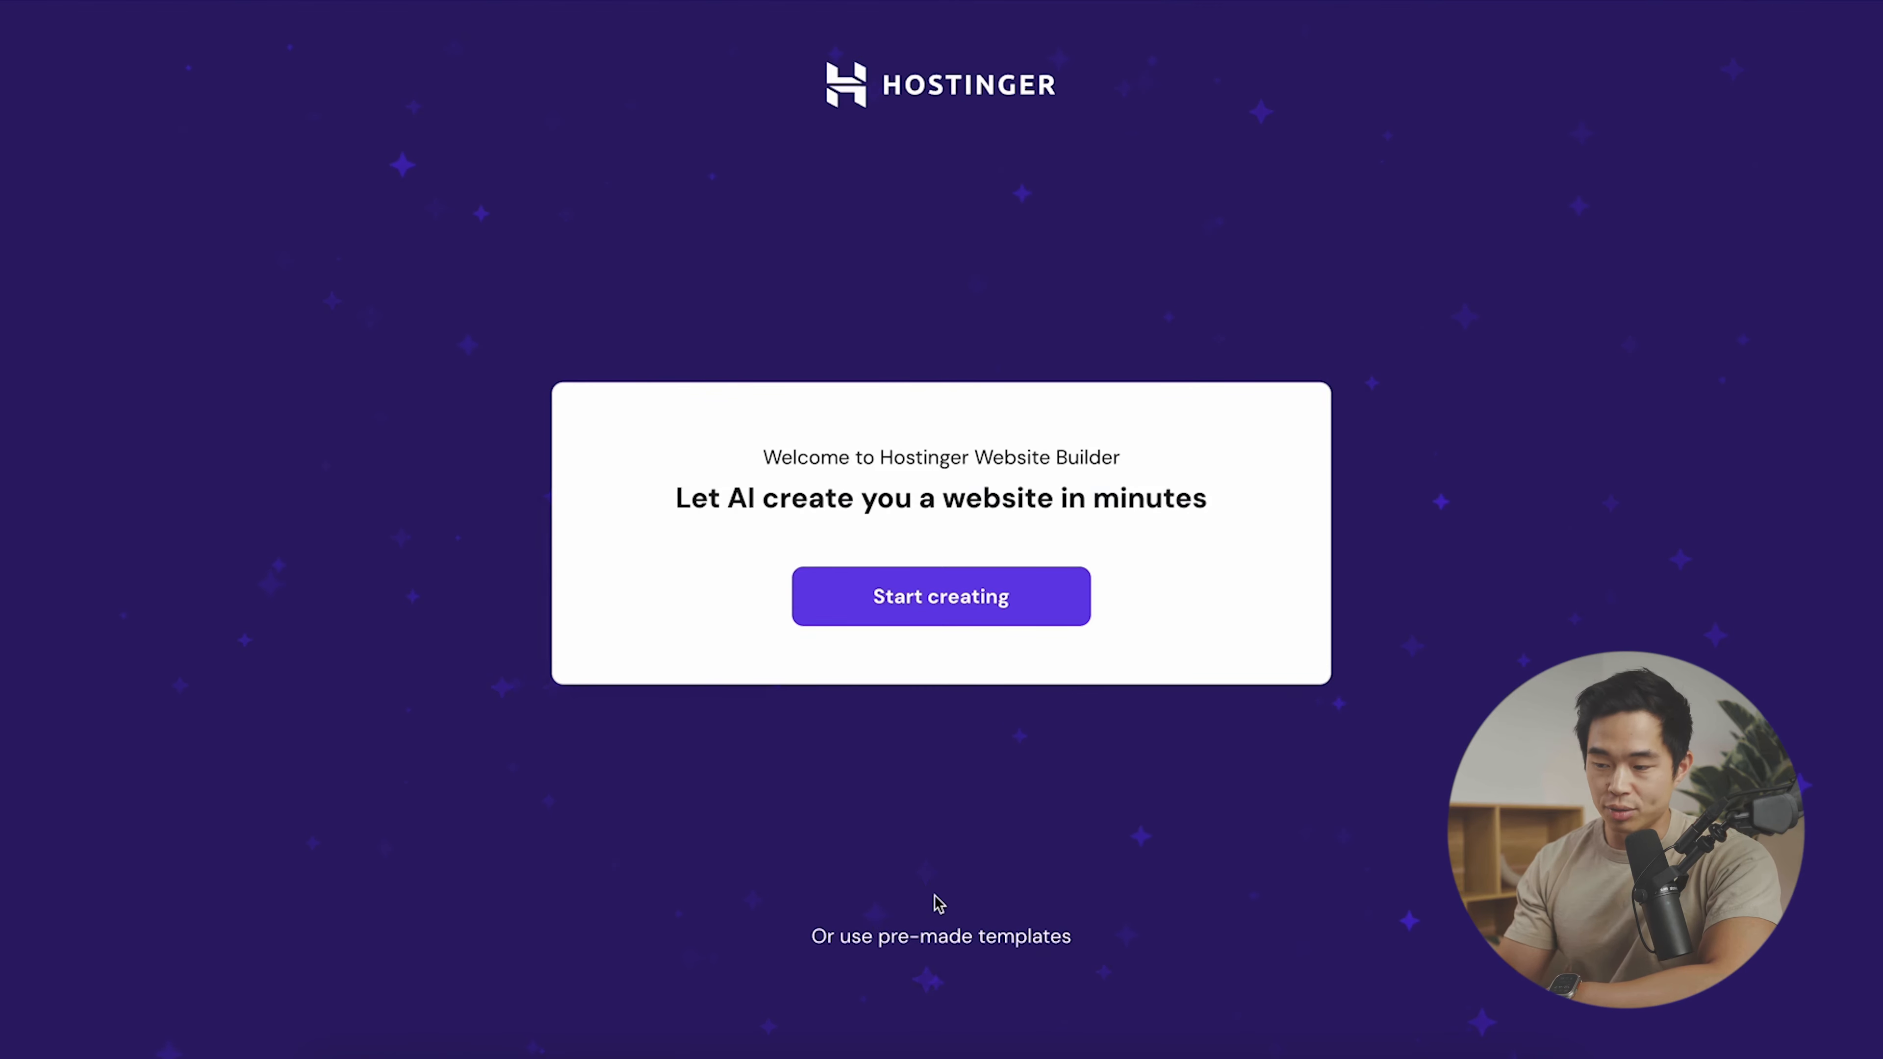
- Start AI website creation, set the website type to Portfolio and enter the brand name
click(975, 600)
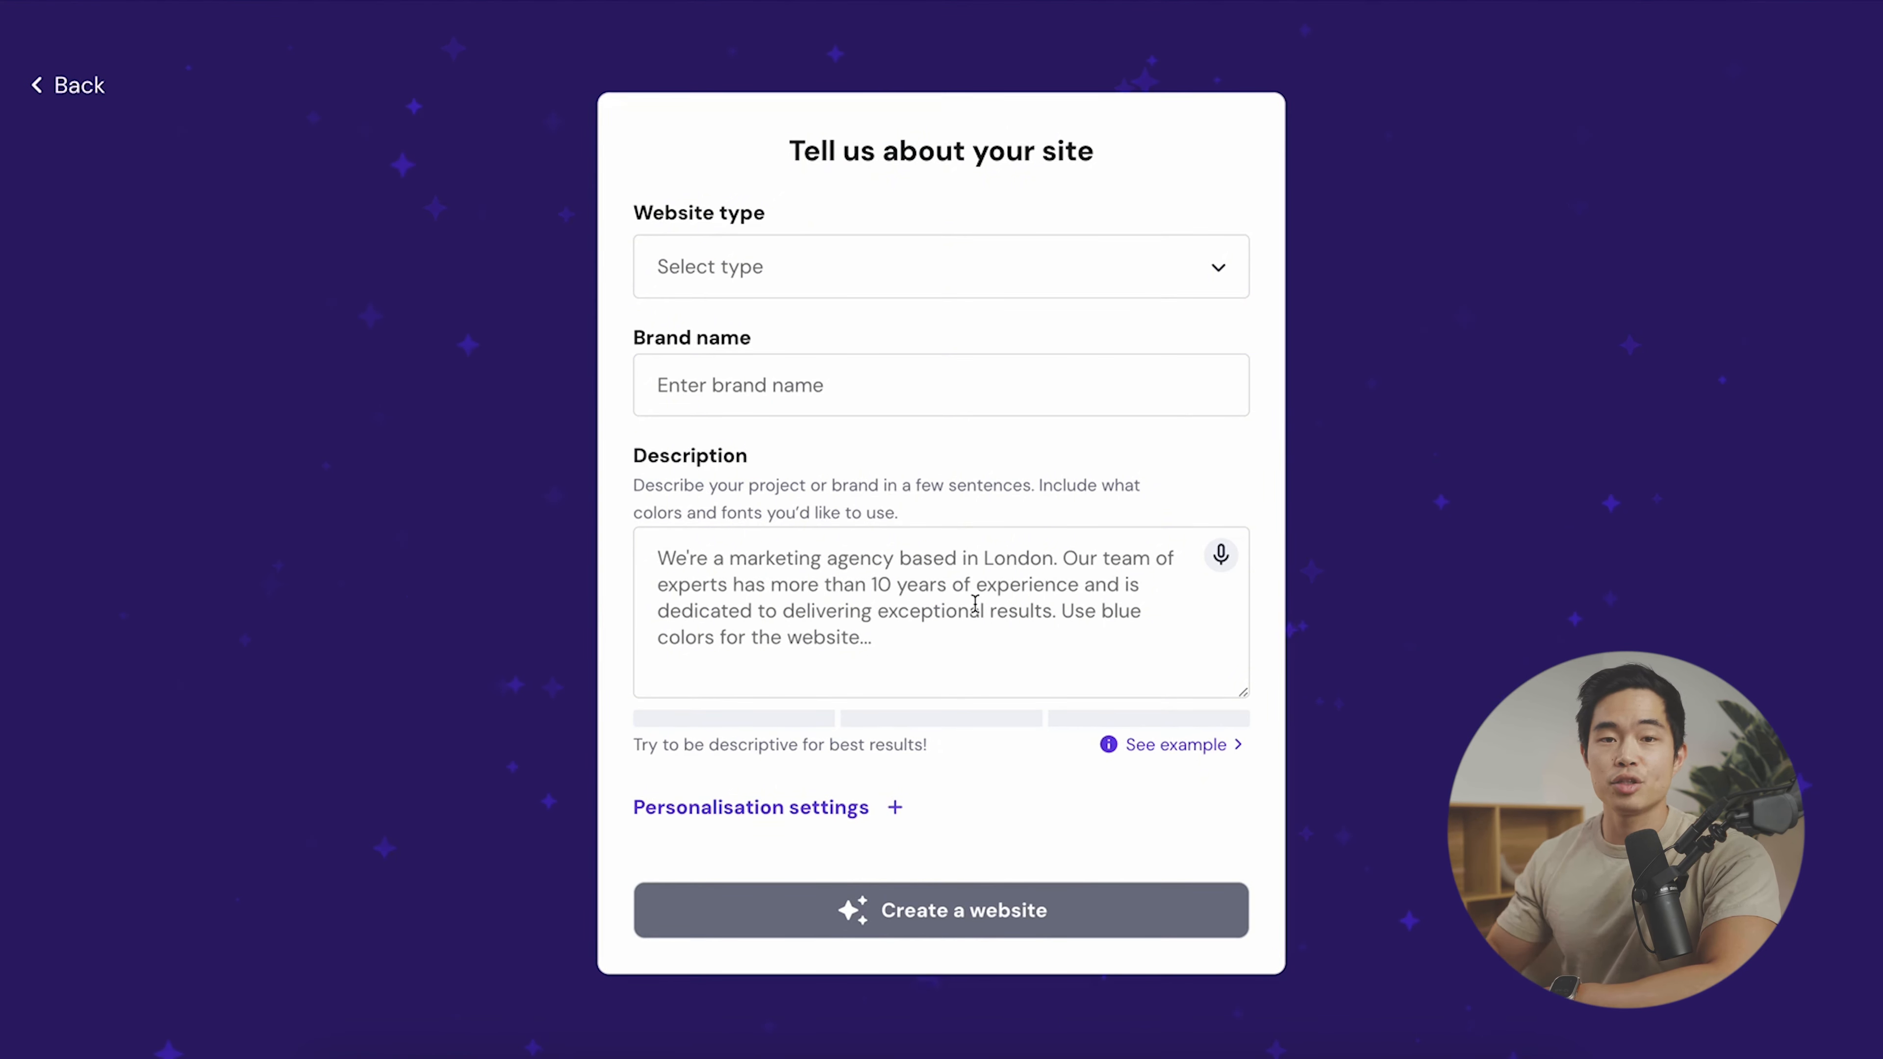
click(845, 252)
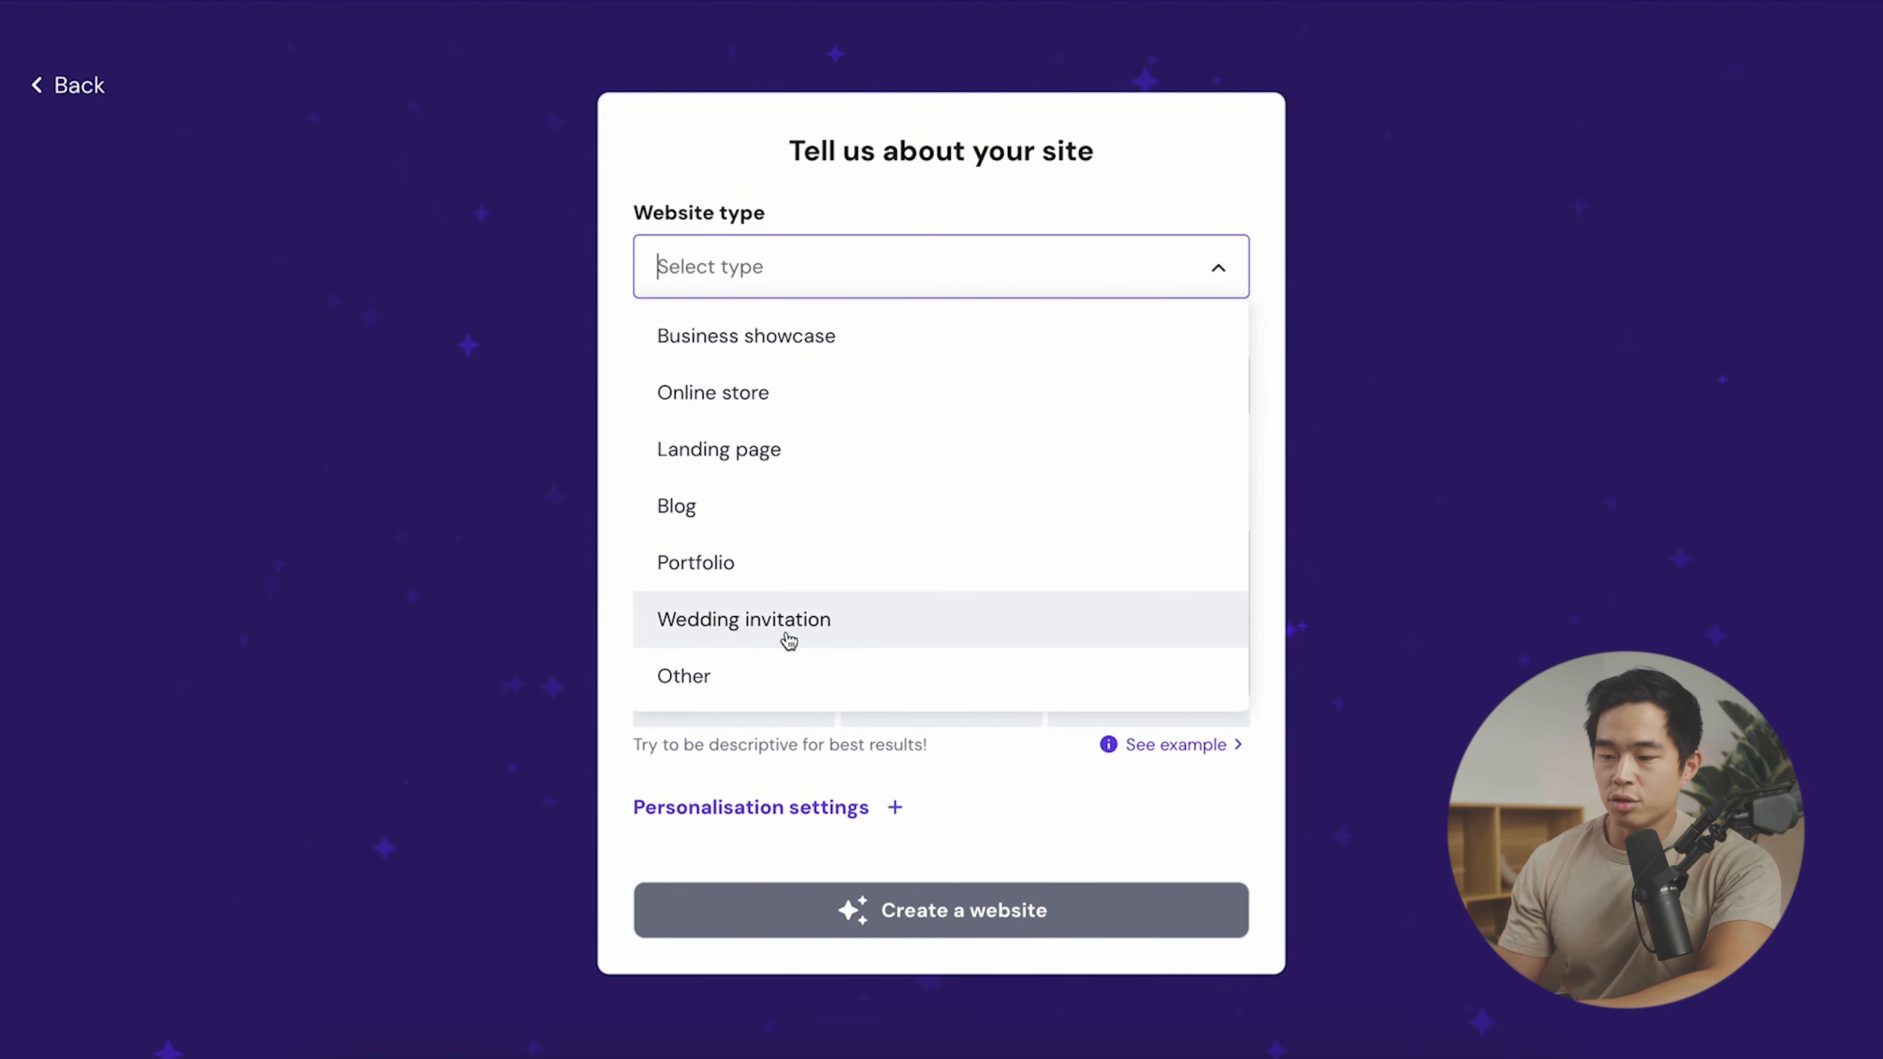
click(821, 566)
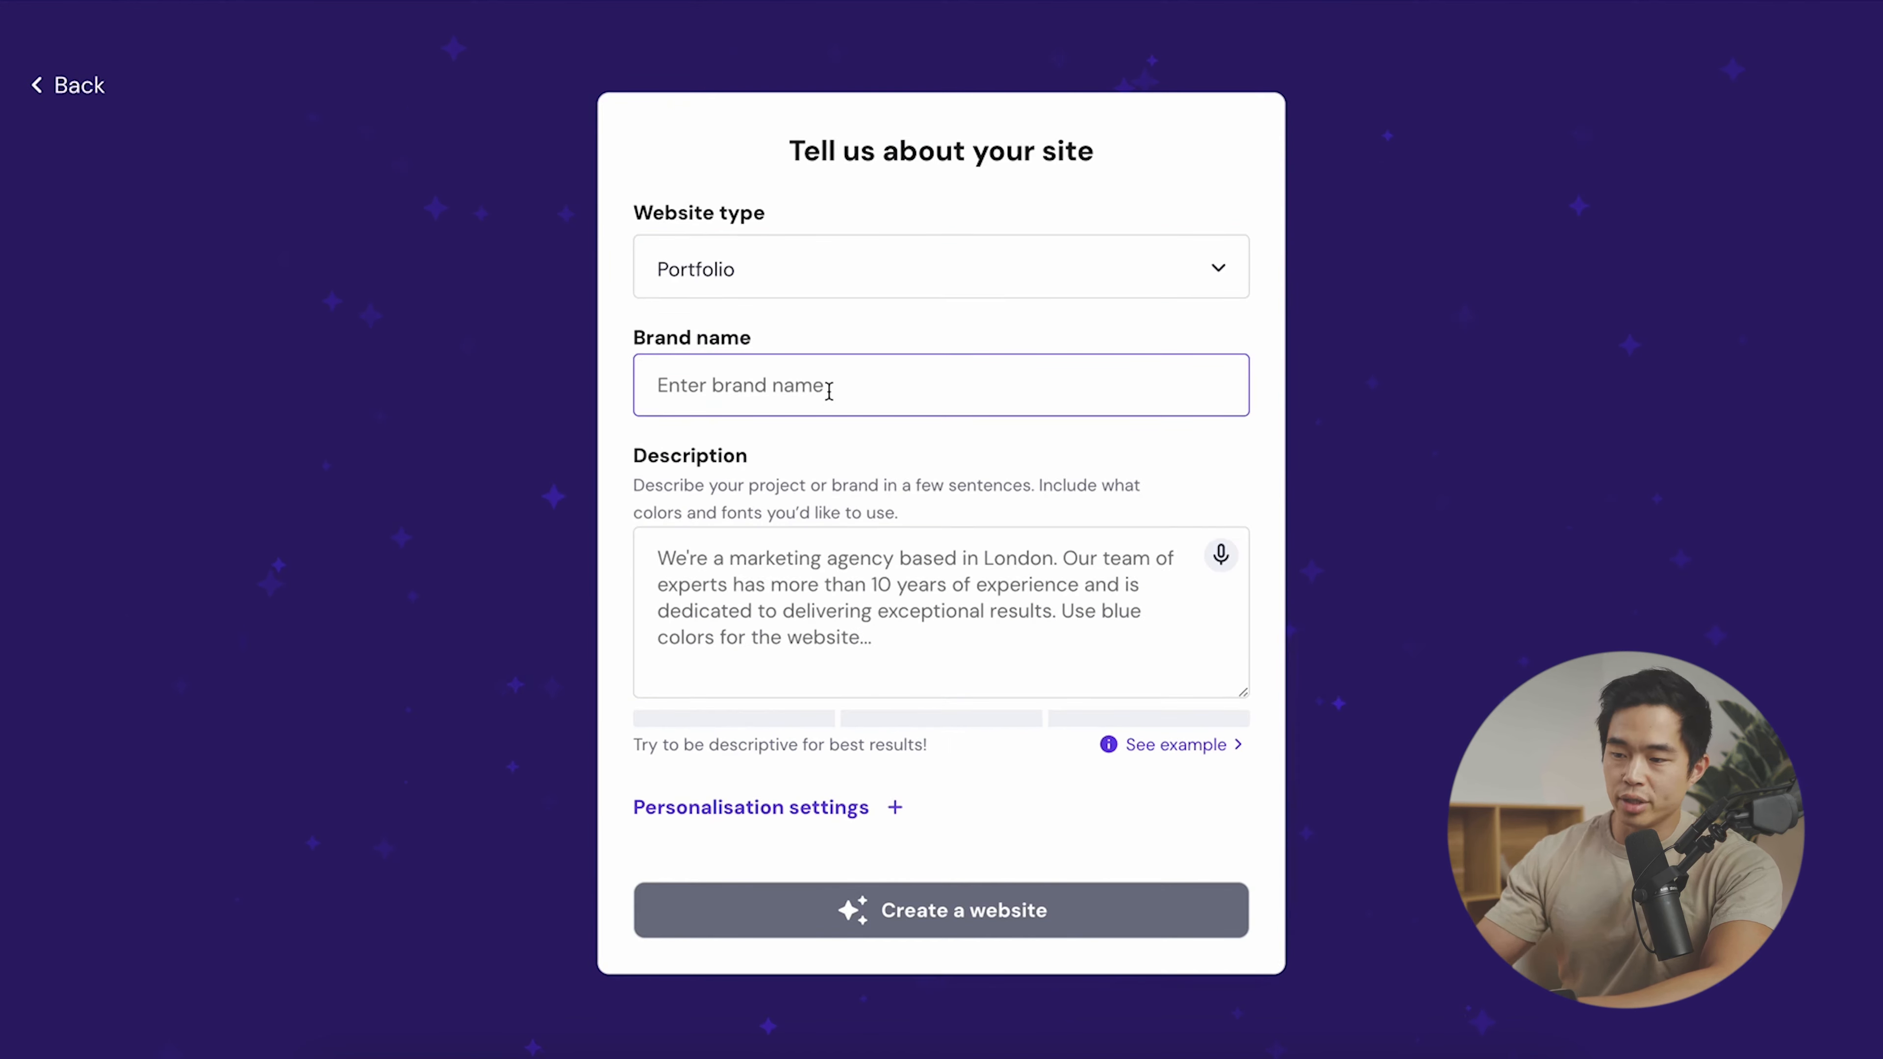
text(Charlie Chang Portfolio)
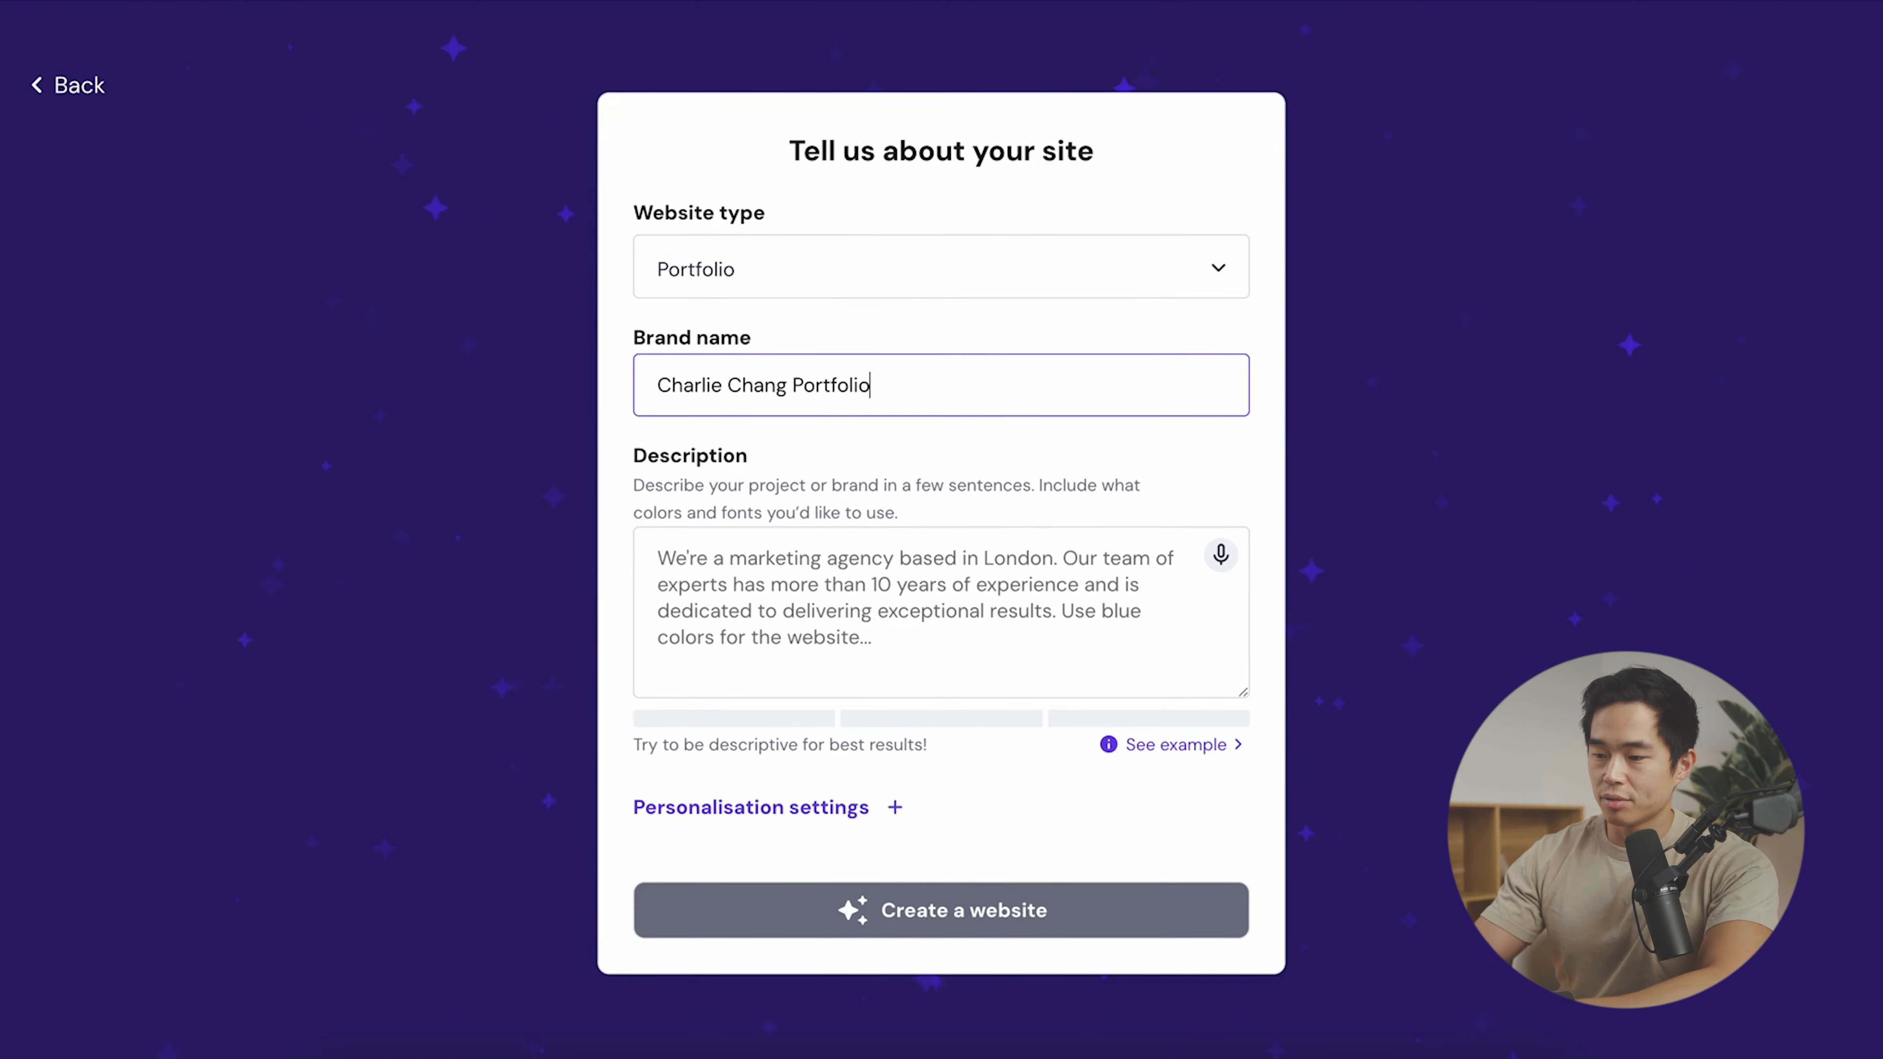
- Paste the prepared business description and generate the photography portfolio site
click(912, 531)
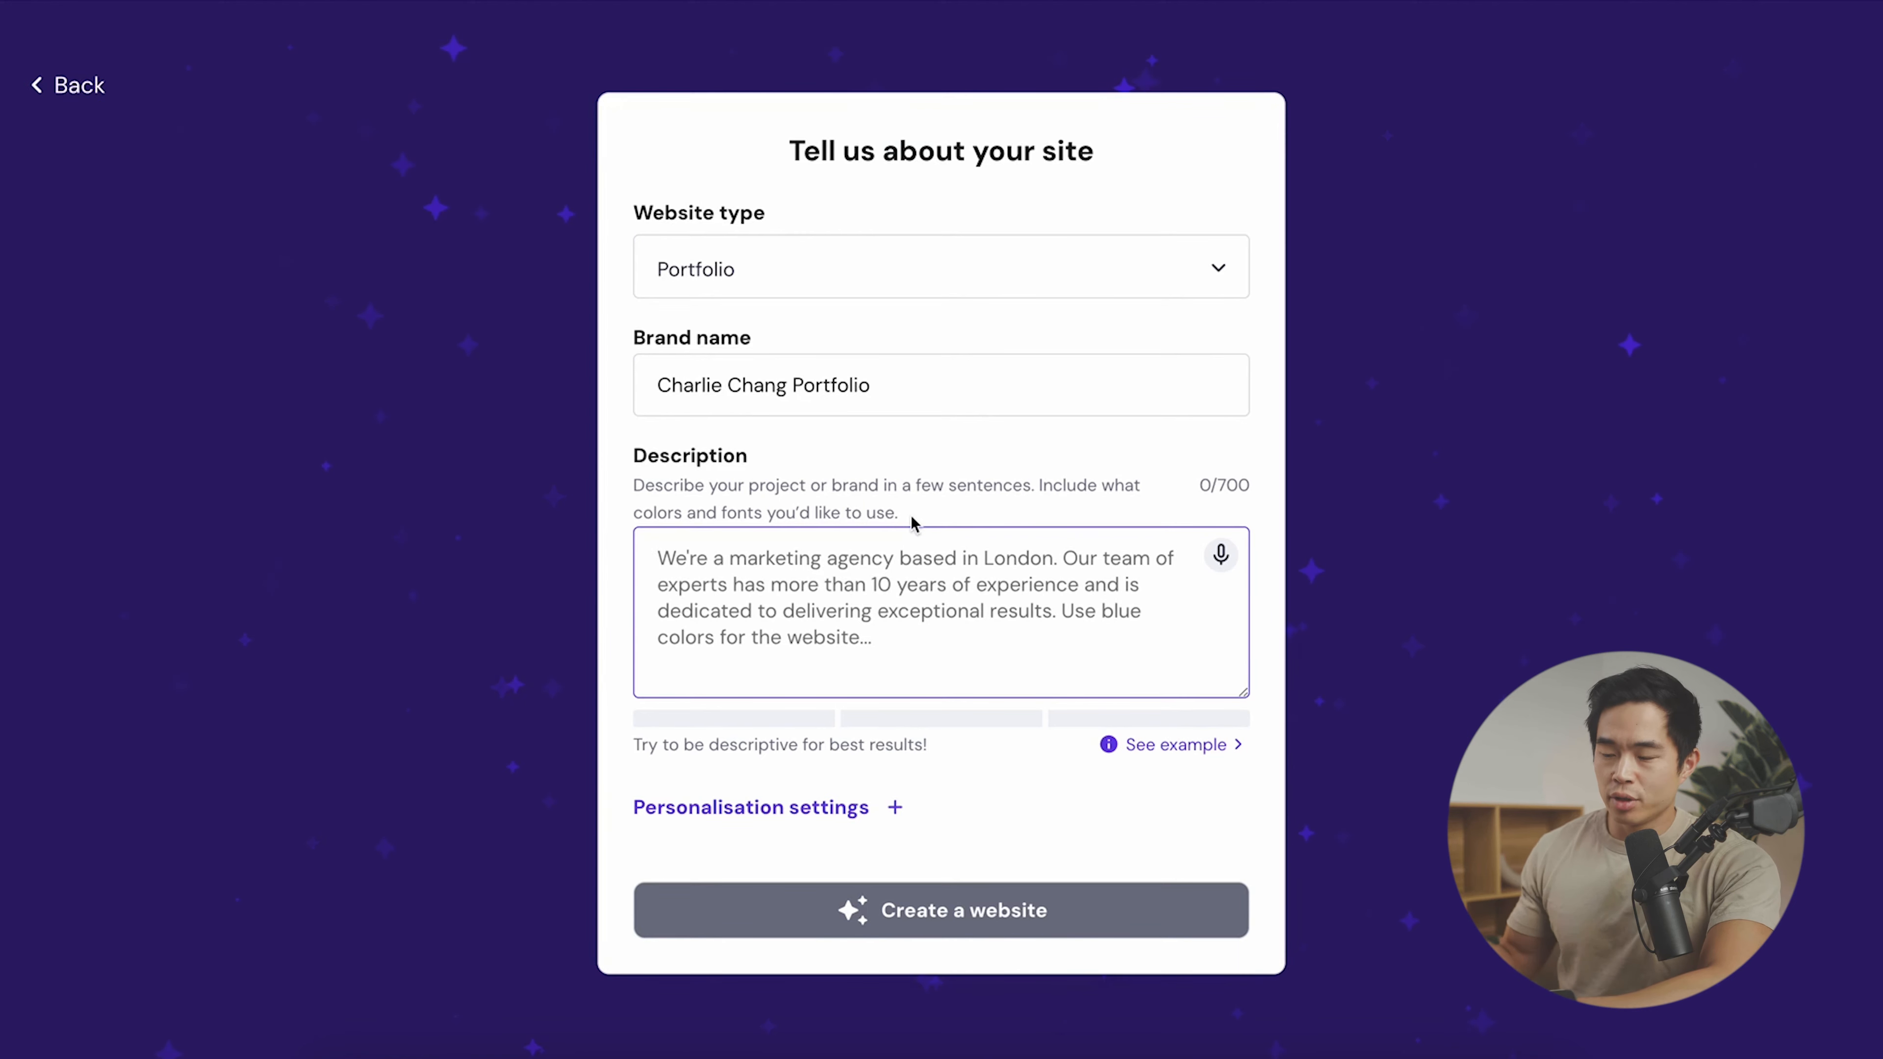
text(Charlie Chang Portfolio is photography business that focuses on lifestyle photos, headshots for actors and actresses, graduation shoots, and so on. We are located in Sourthern California and have 10 years of experience.)
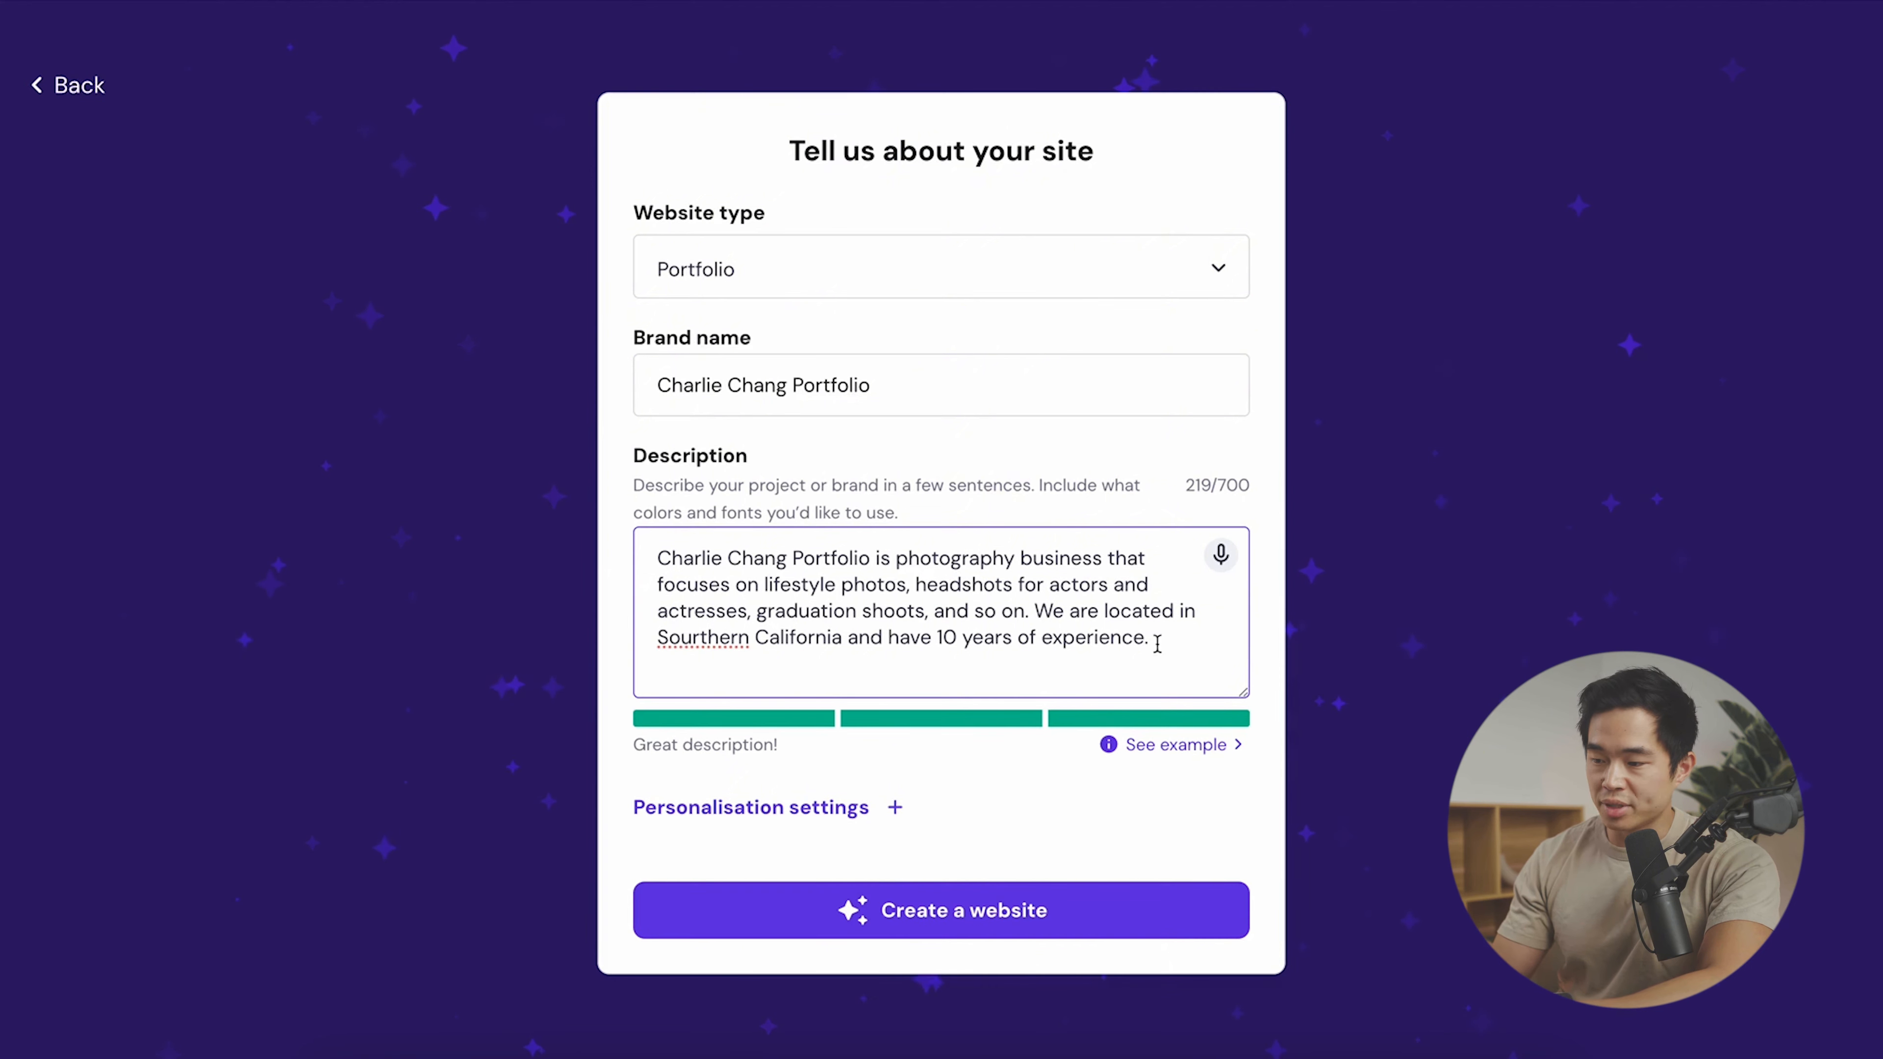
click(808, 814)
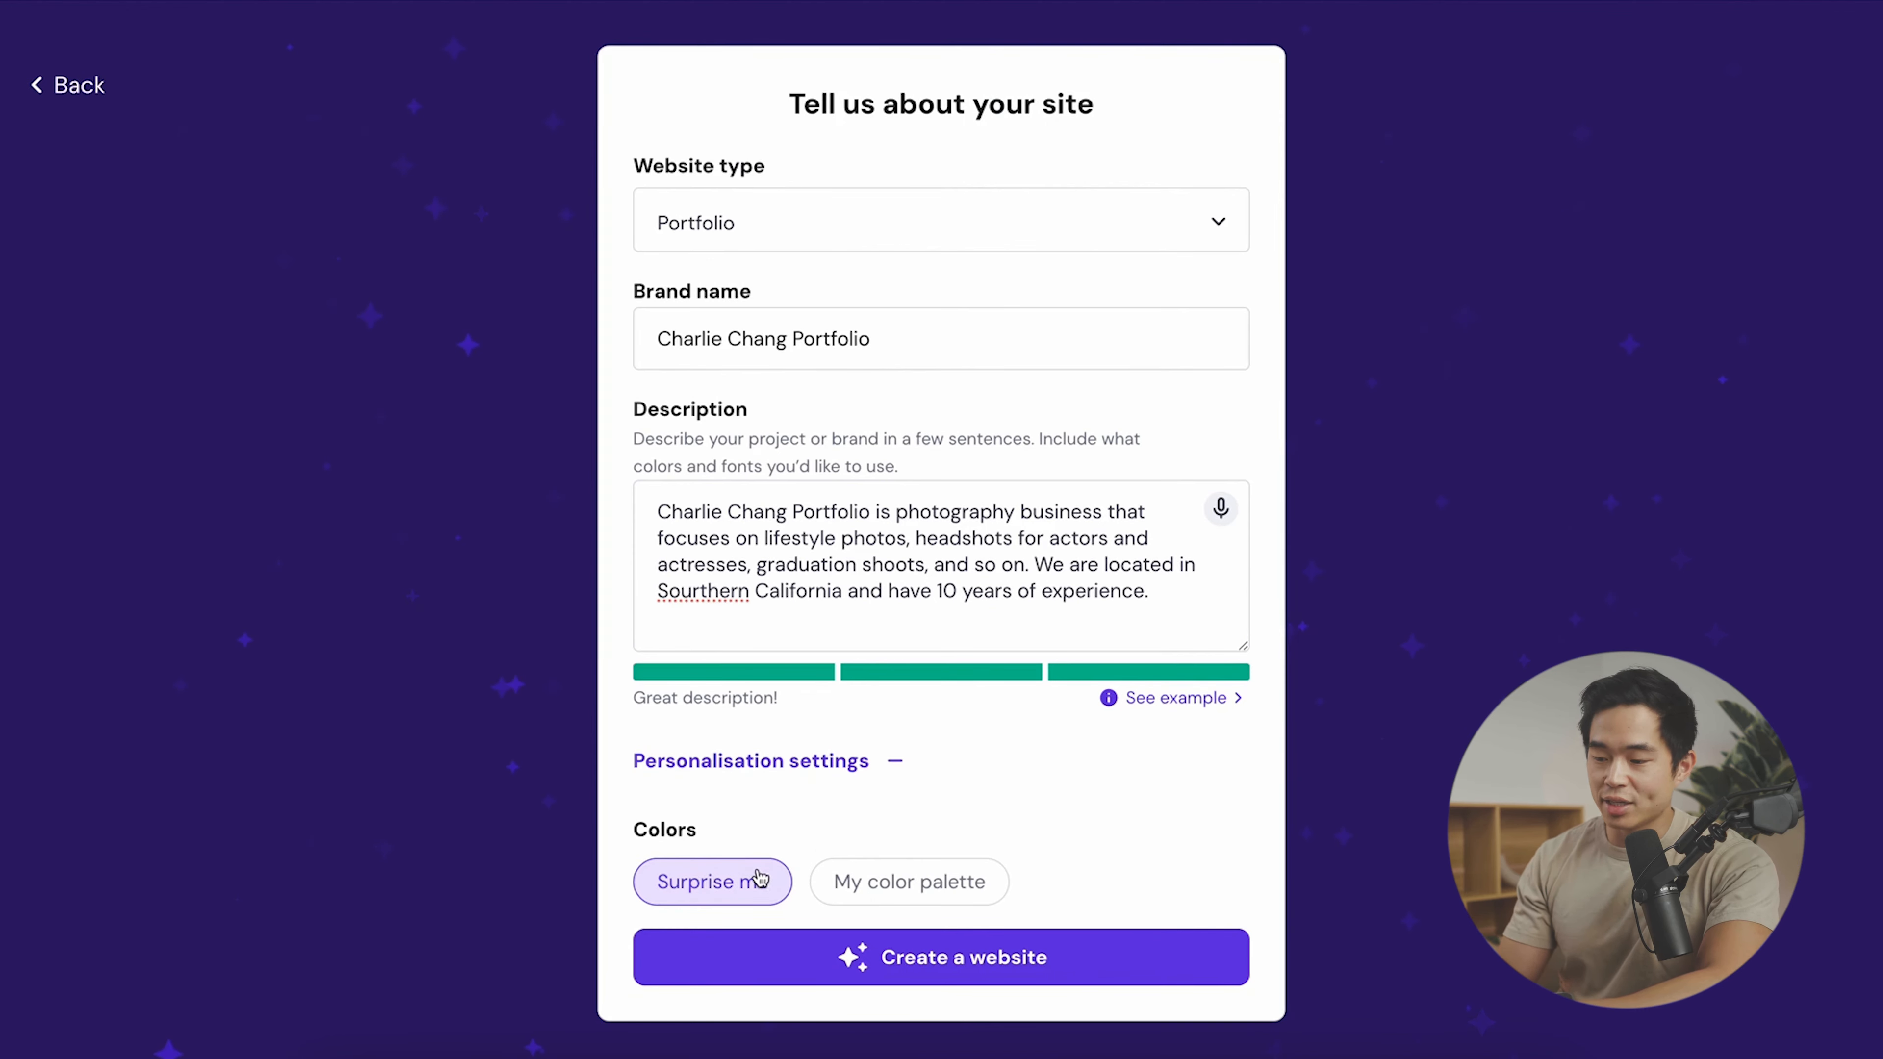
click(984, 960)
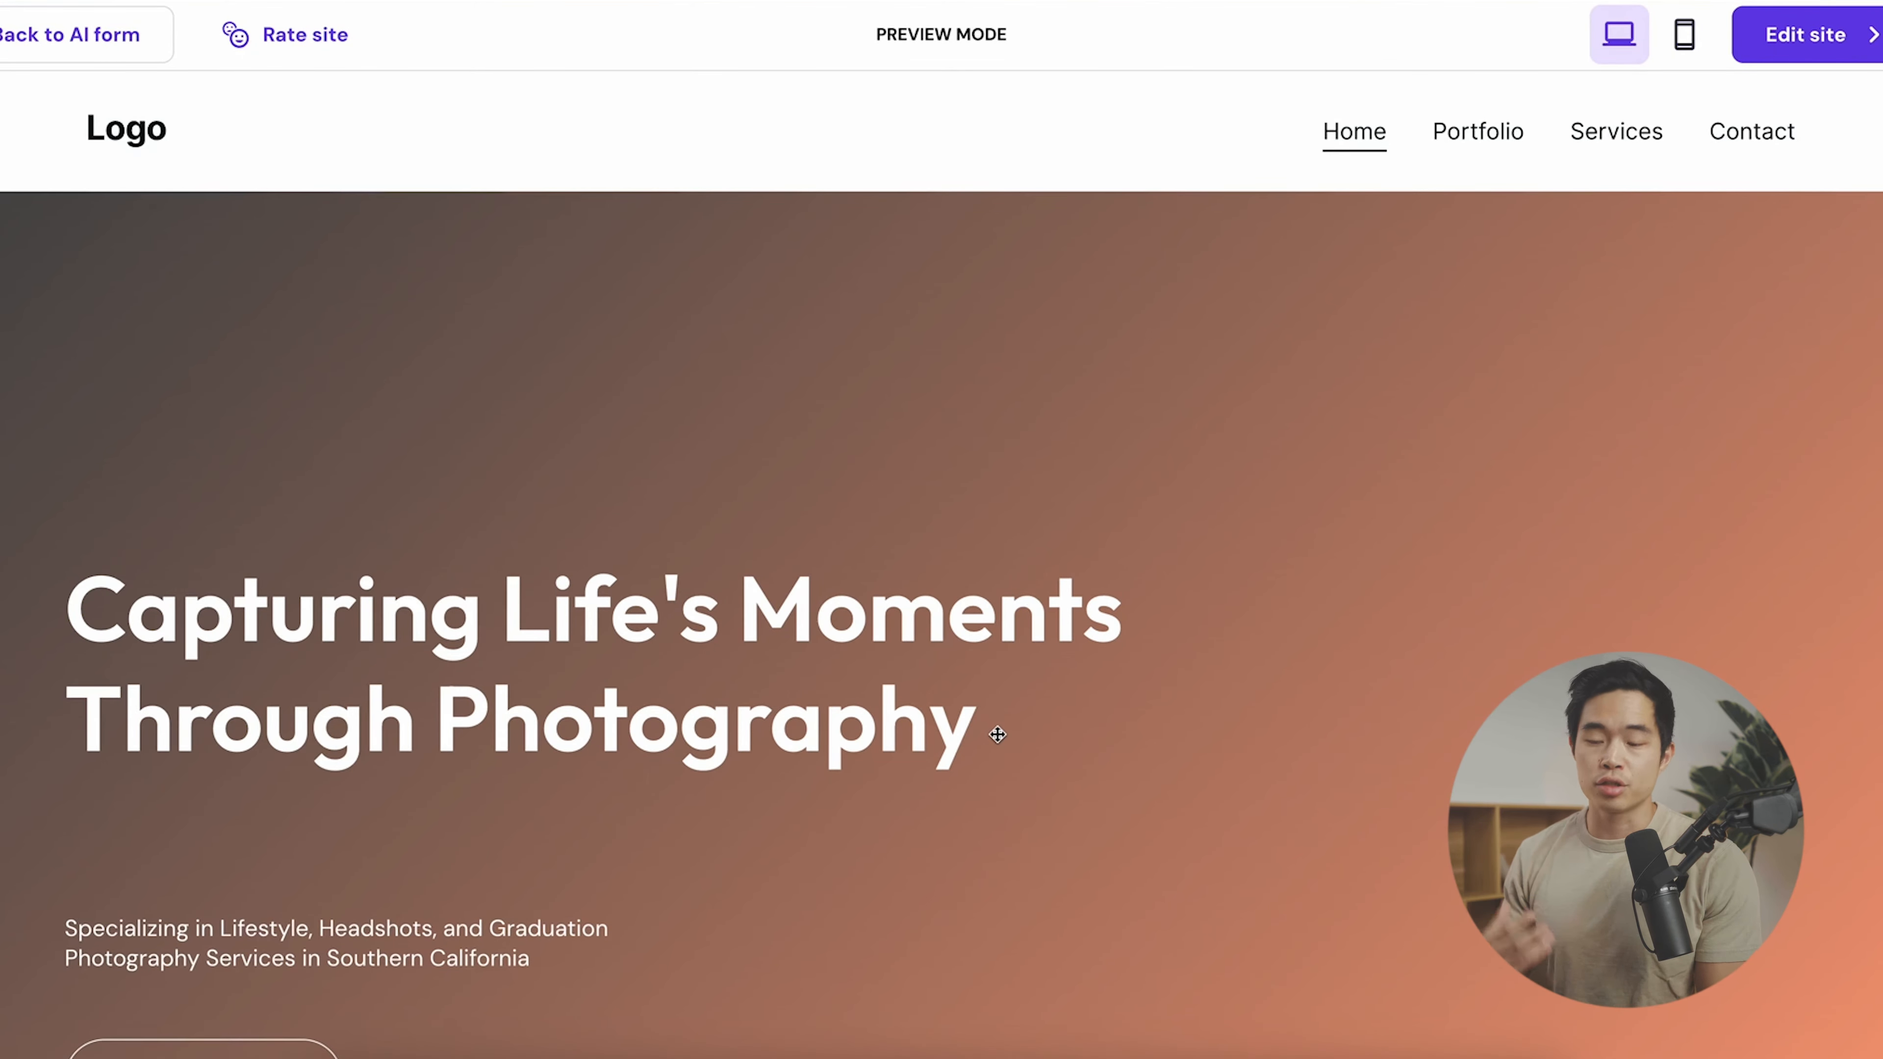
scroll(638, 444, down, 20)
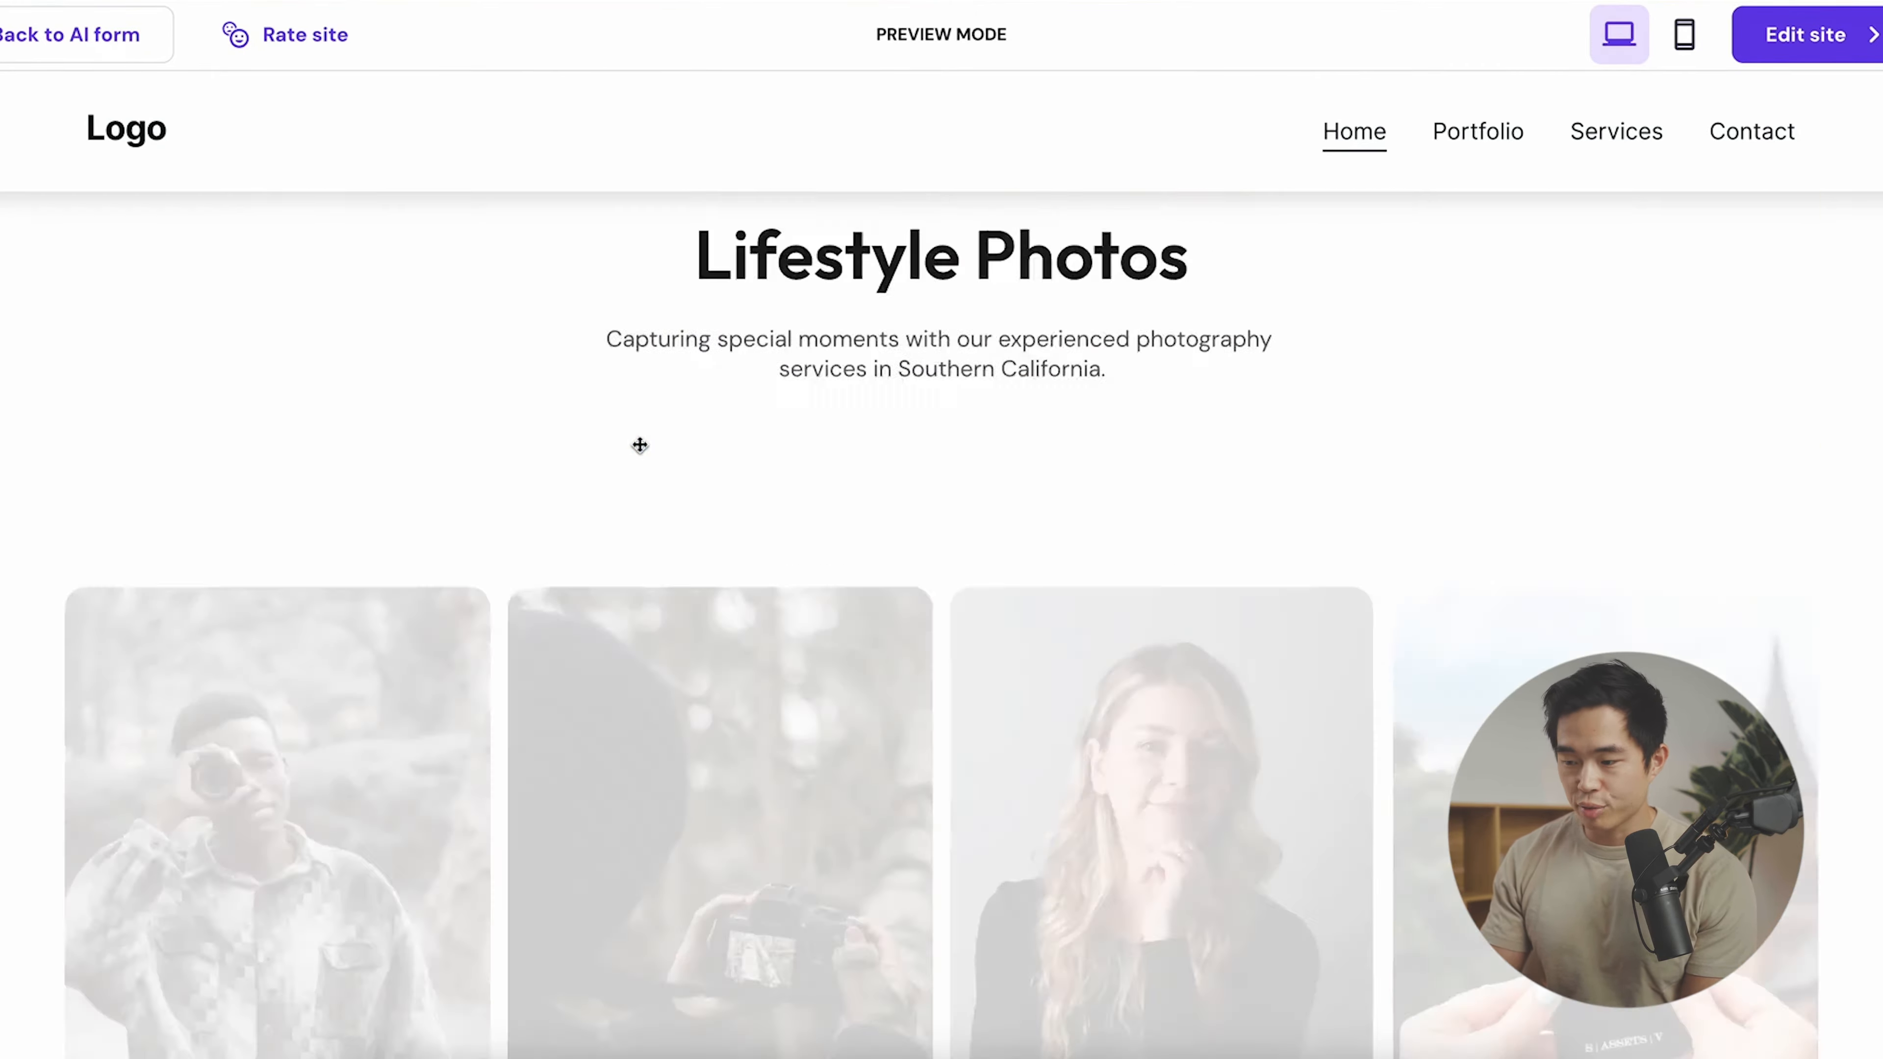
scroll(639, 437, down, 3)
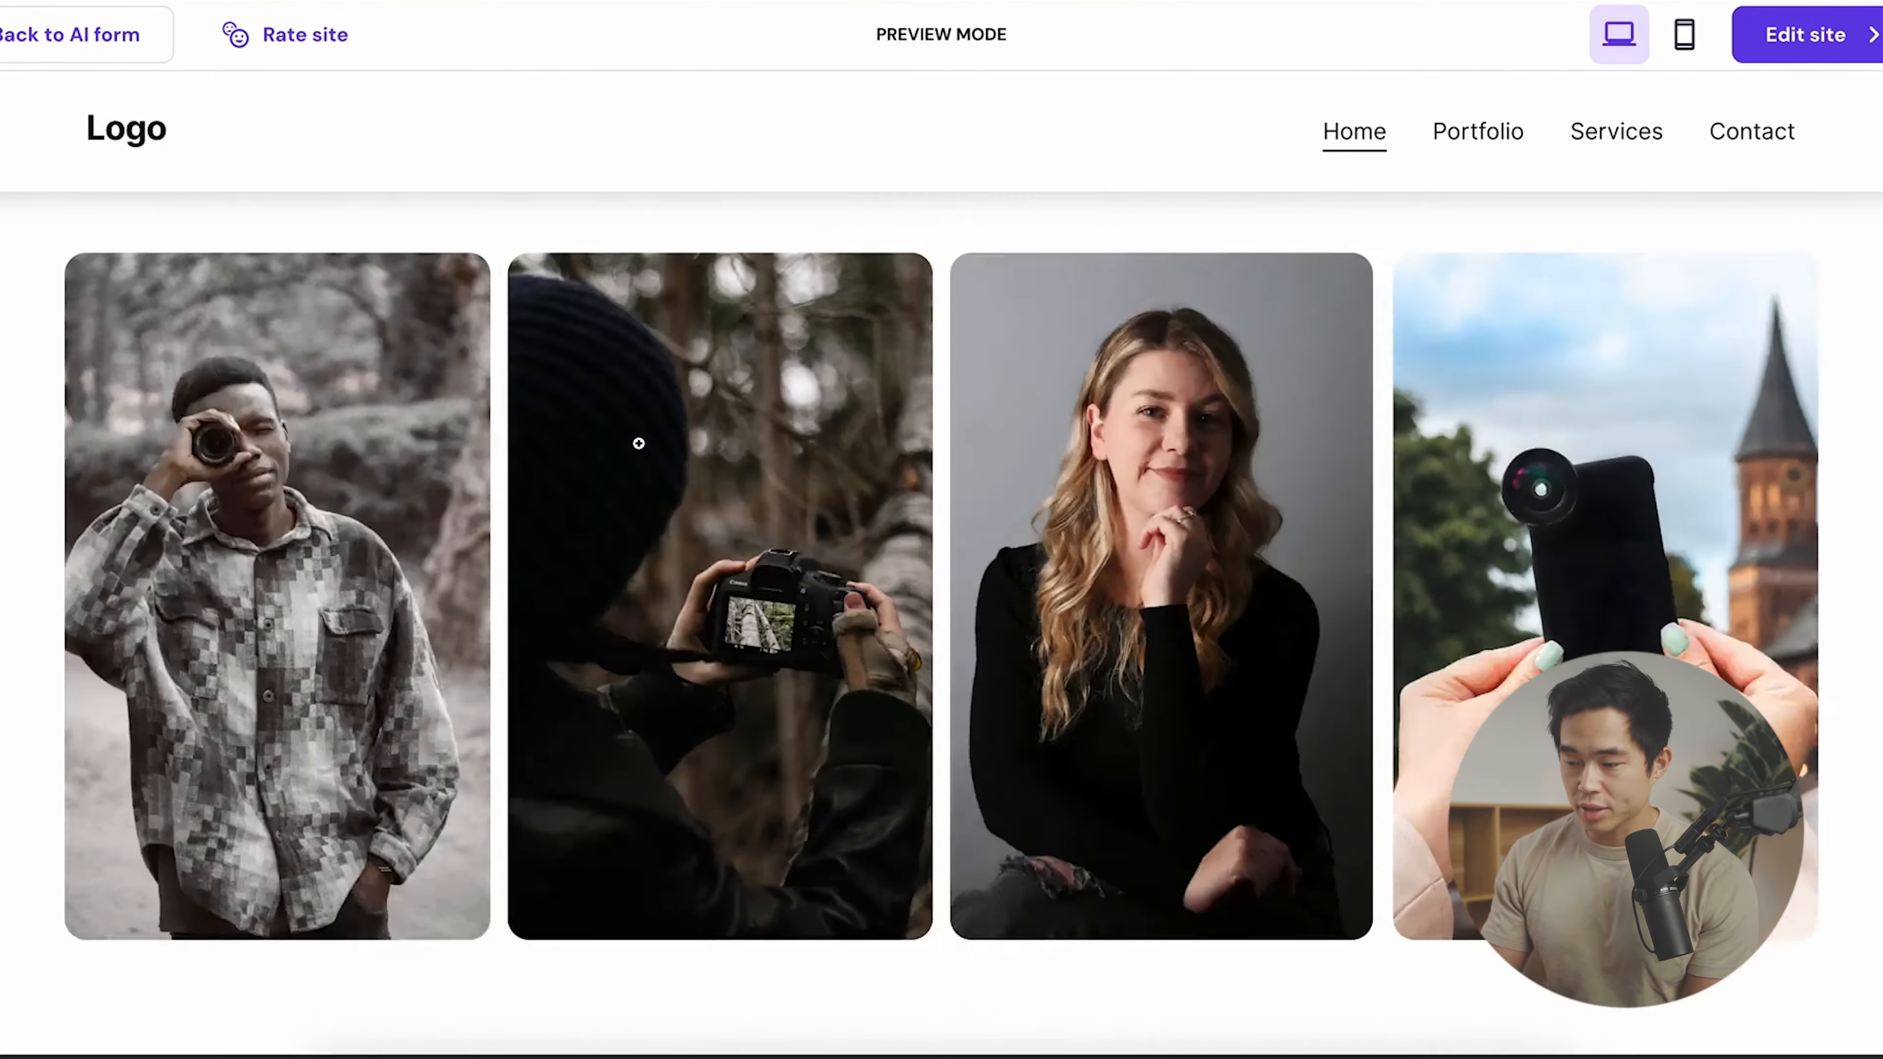
scroll(1215, 715, down, 10)
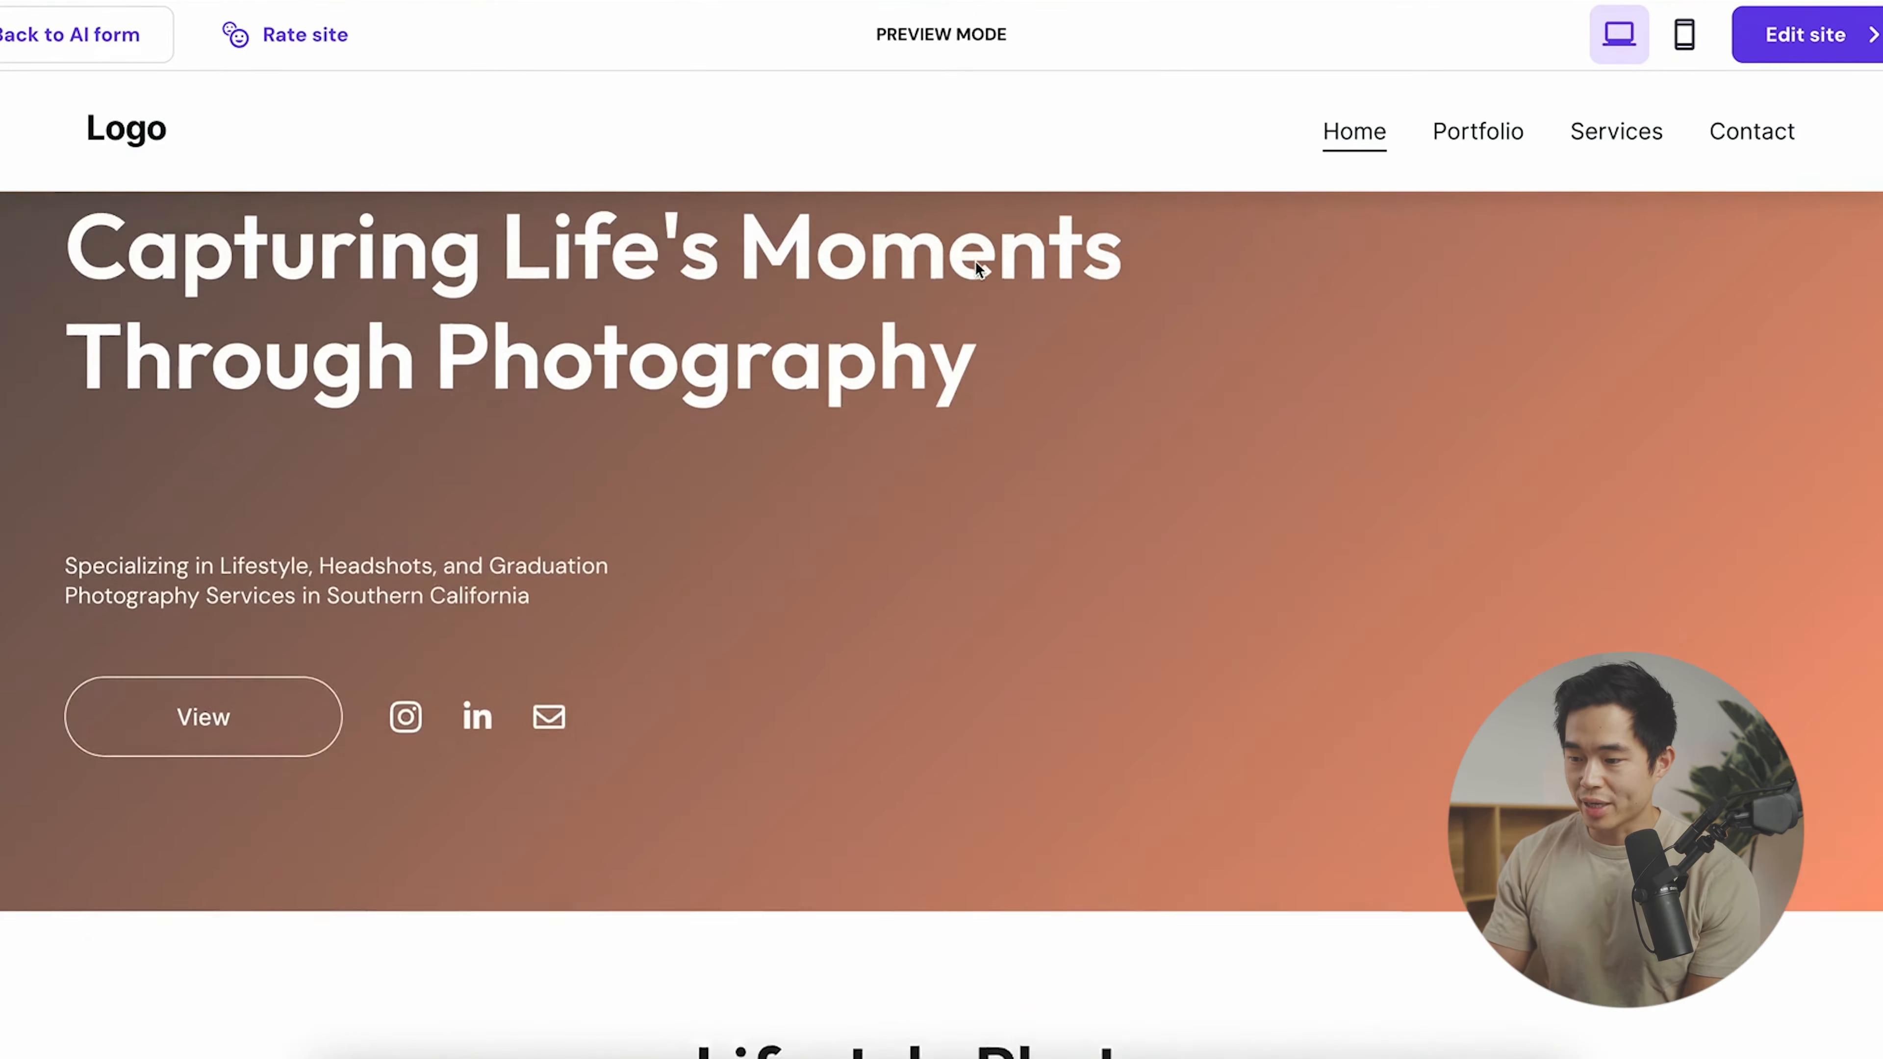
scroll(977, 269, up, 5)
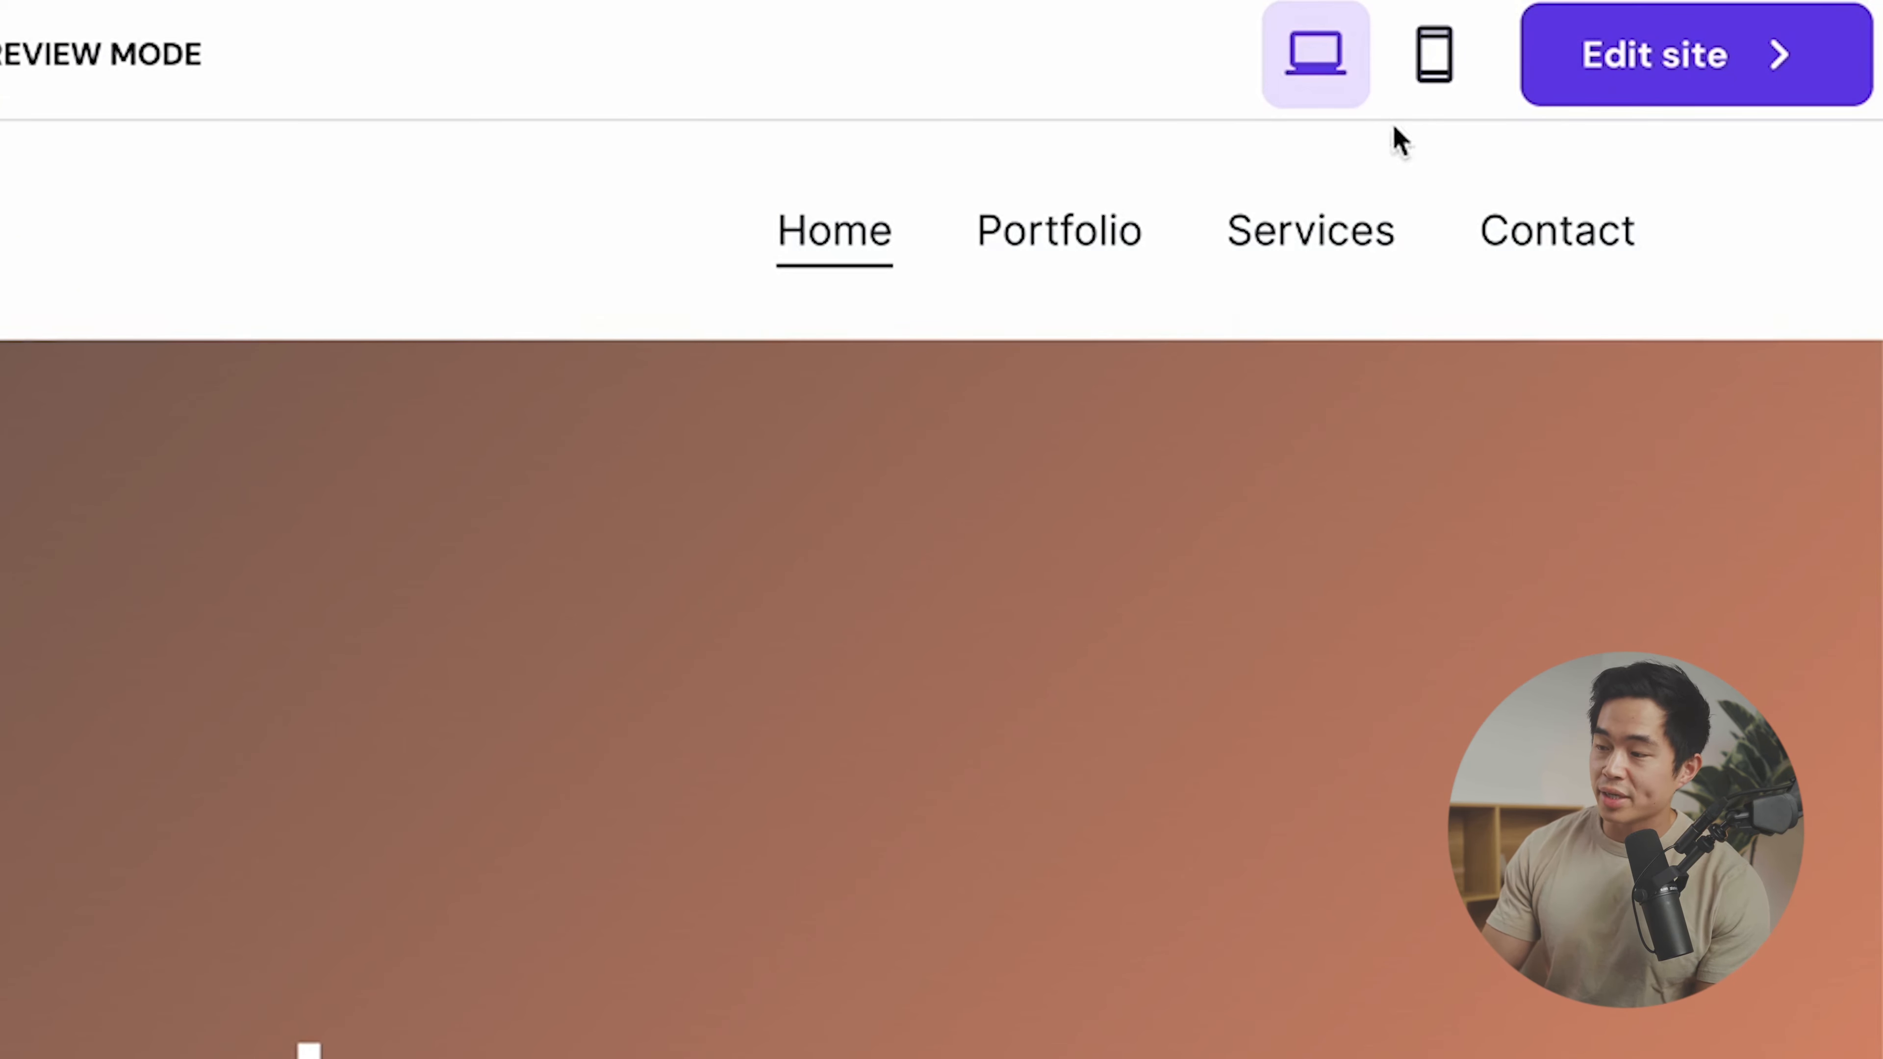
click(1434, 56)
scroll(873, 521, down, 10)
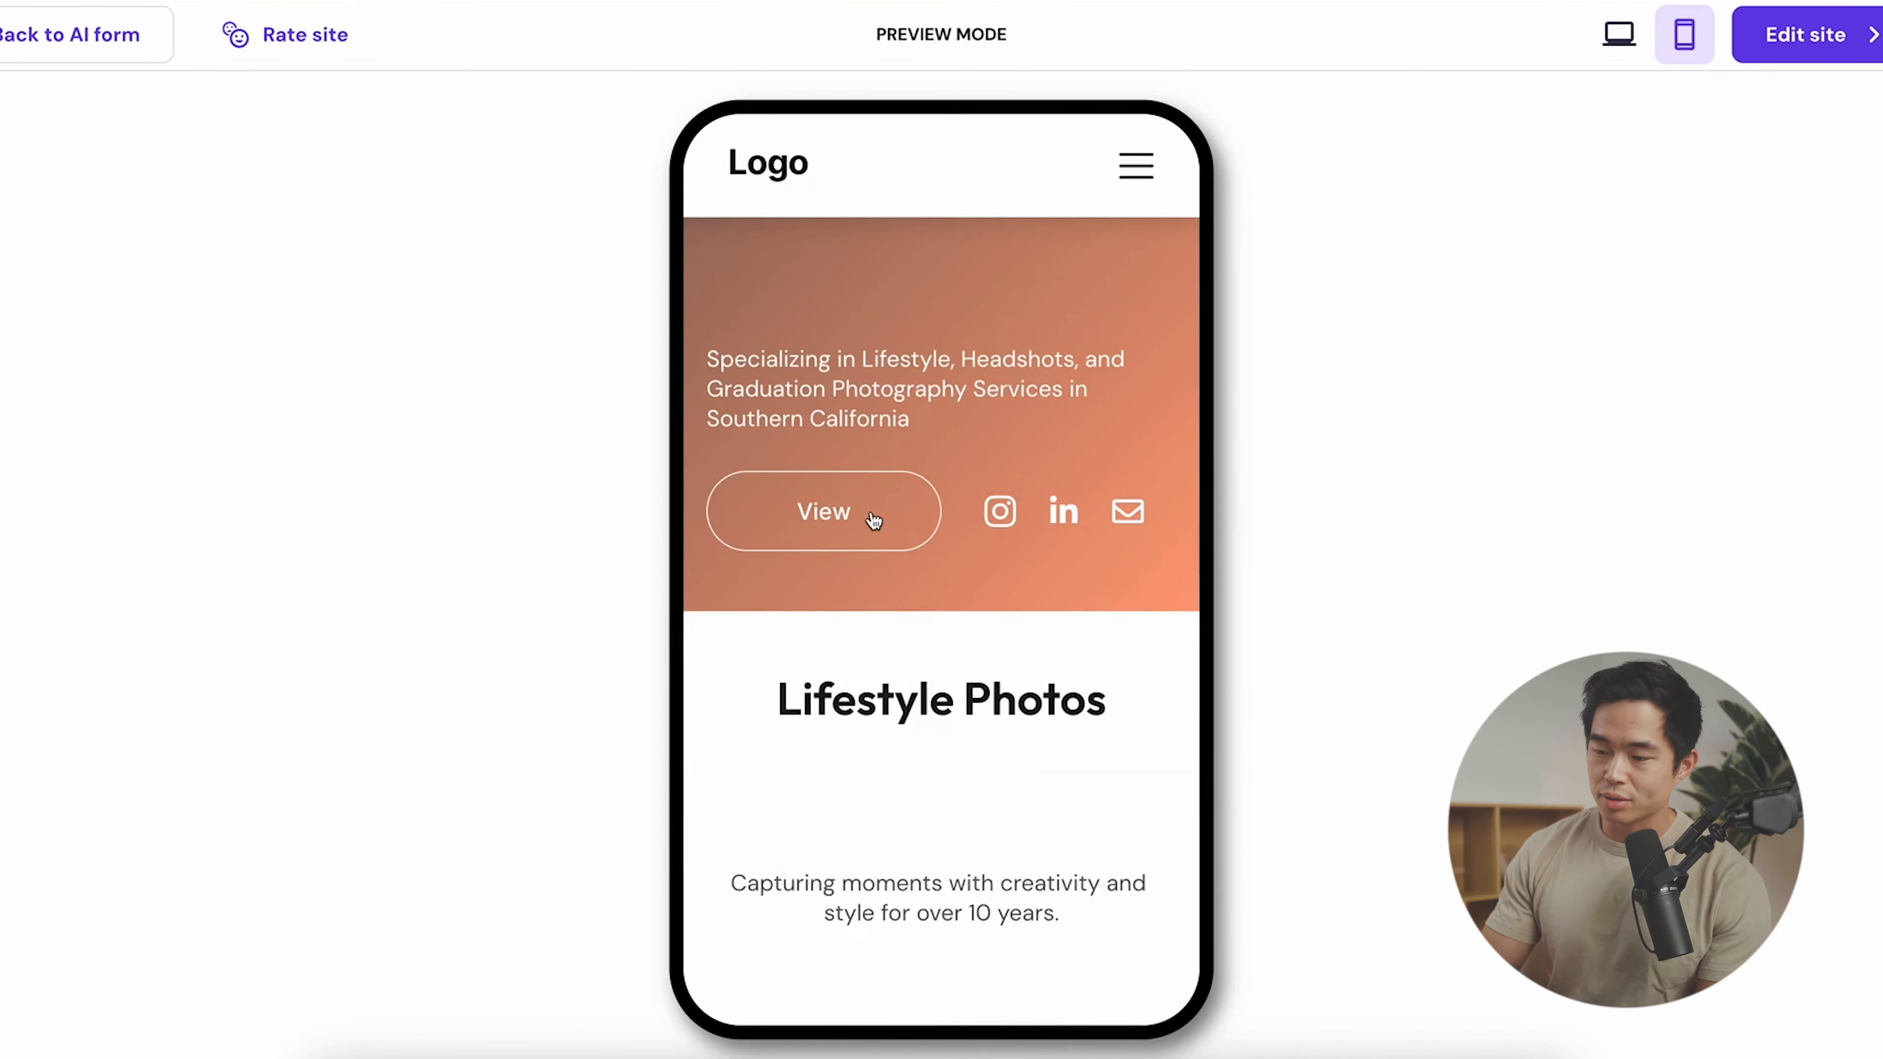
scroll(872, 515, down, 15)
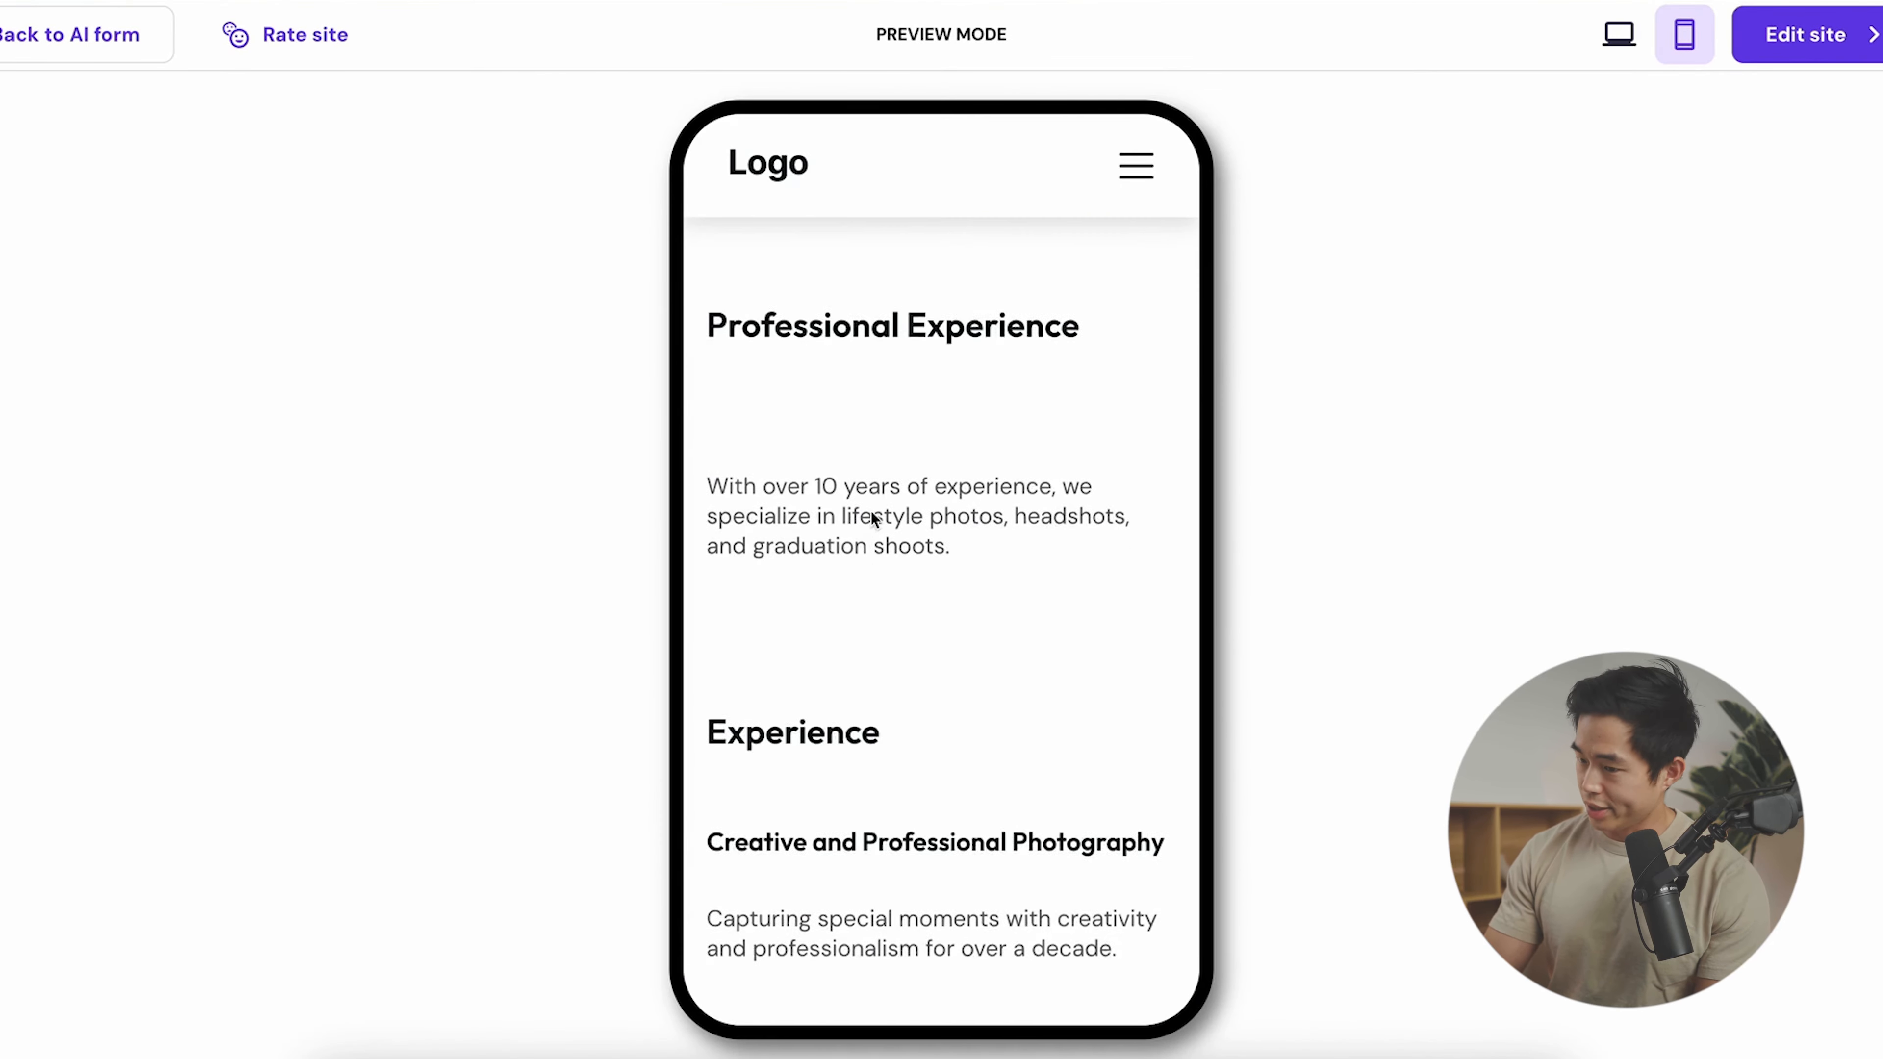
click(1618, 35)
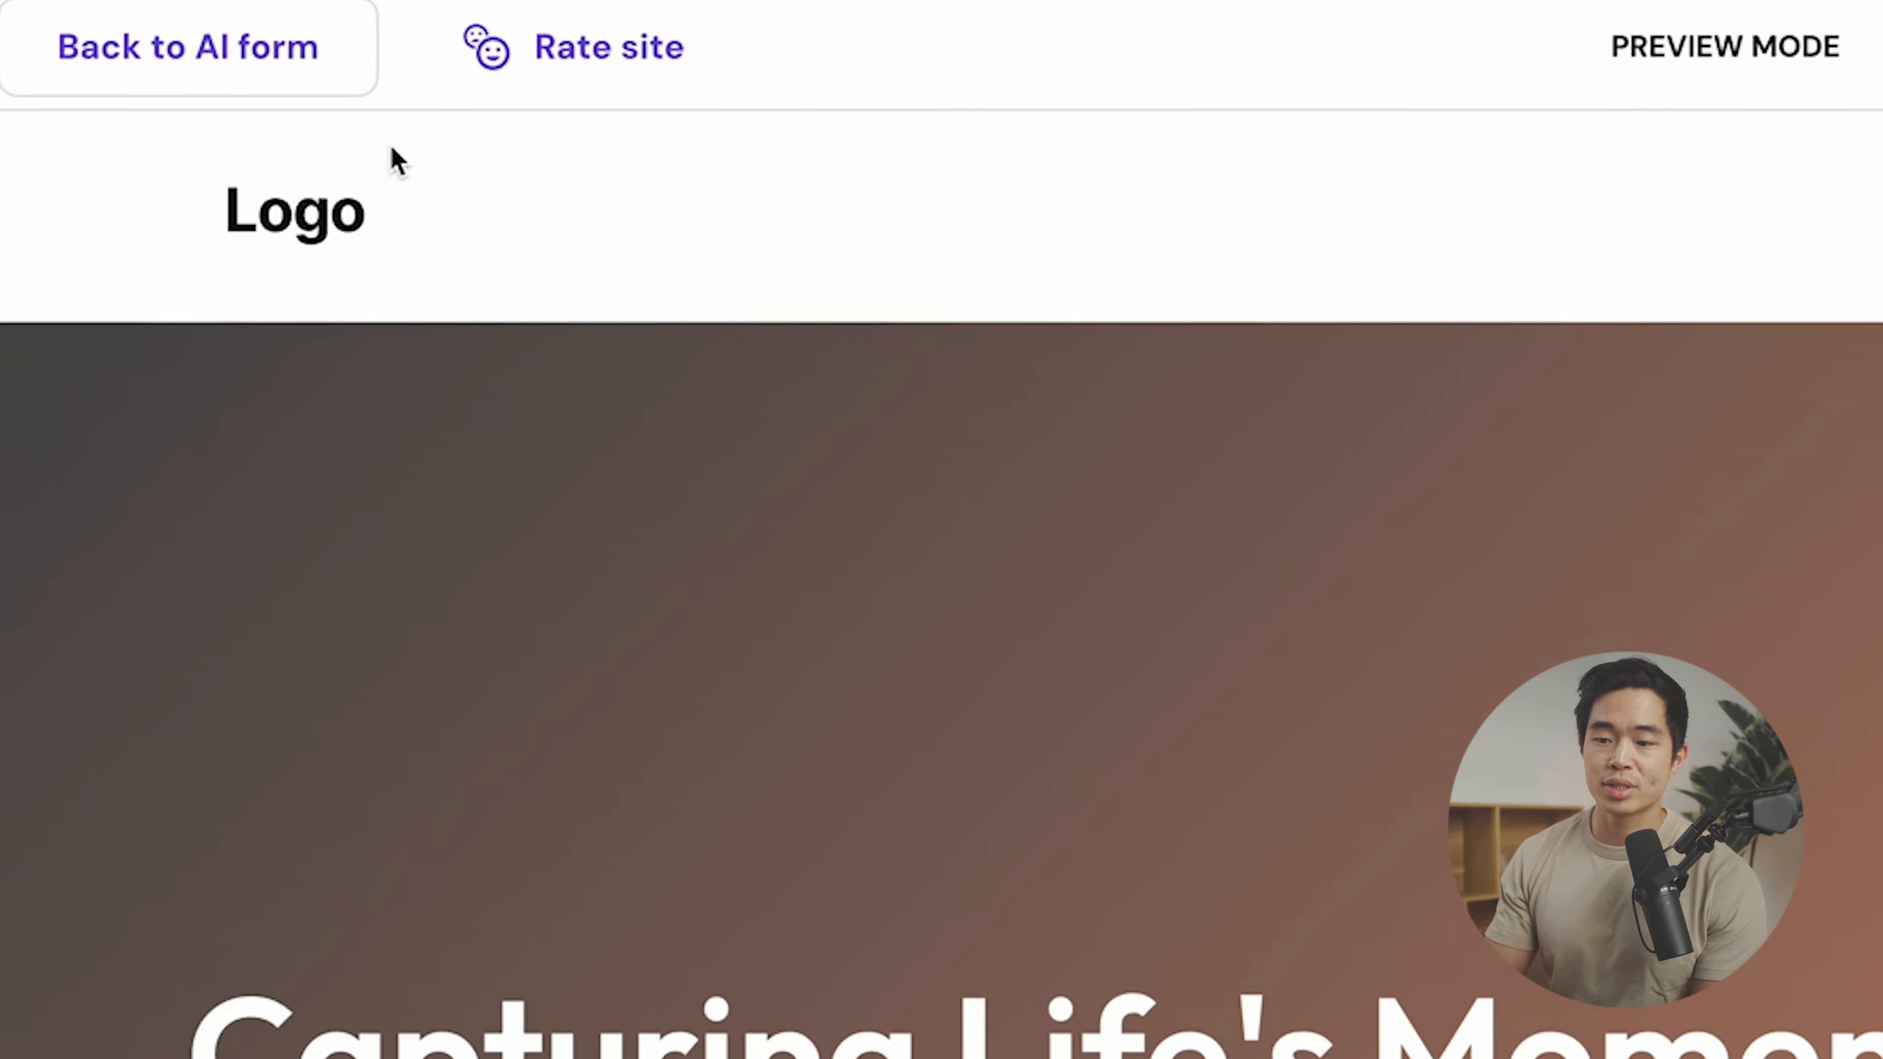
mouse_move(65, 50)
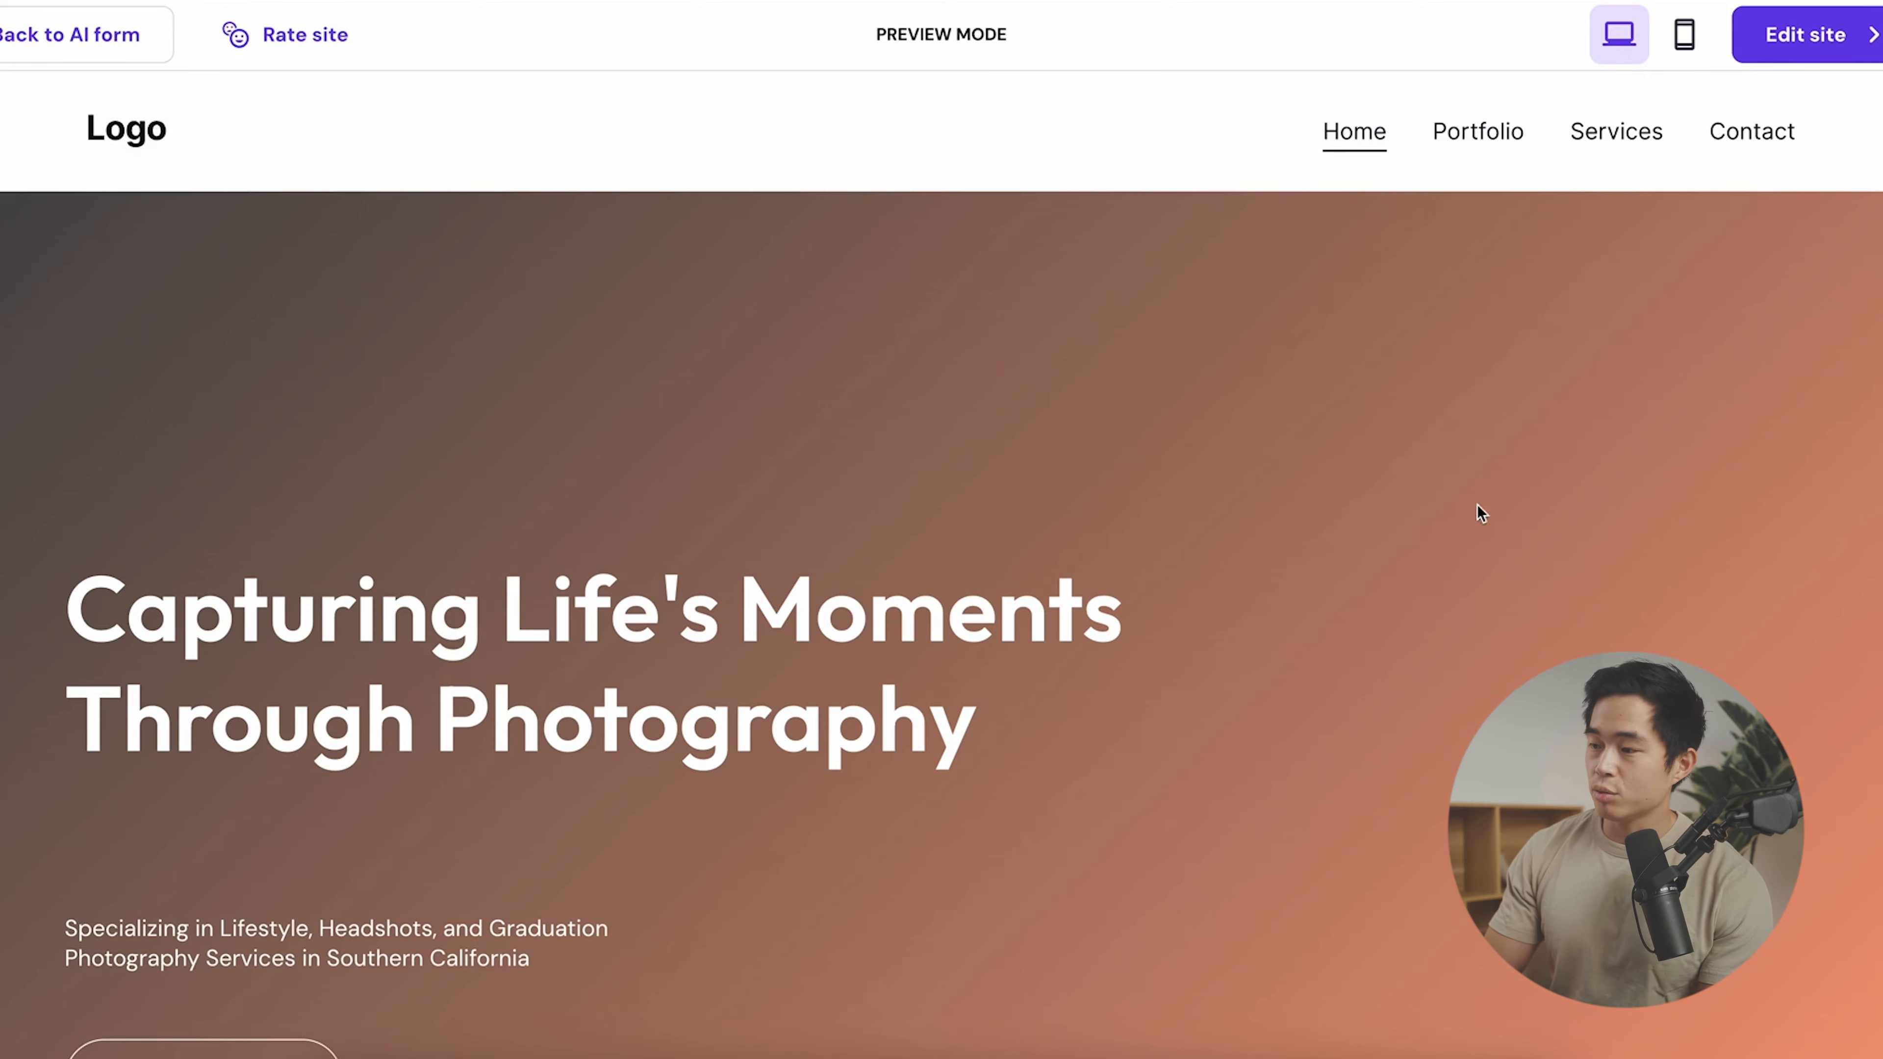
- Open the generated site in the editor, then choose Create new website from the Website Builder menu
click(1823, 34)
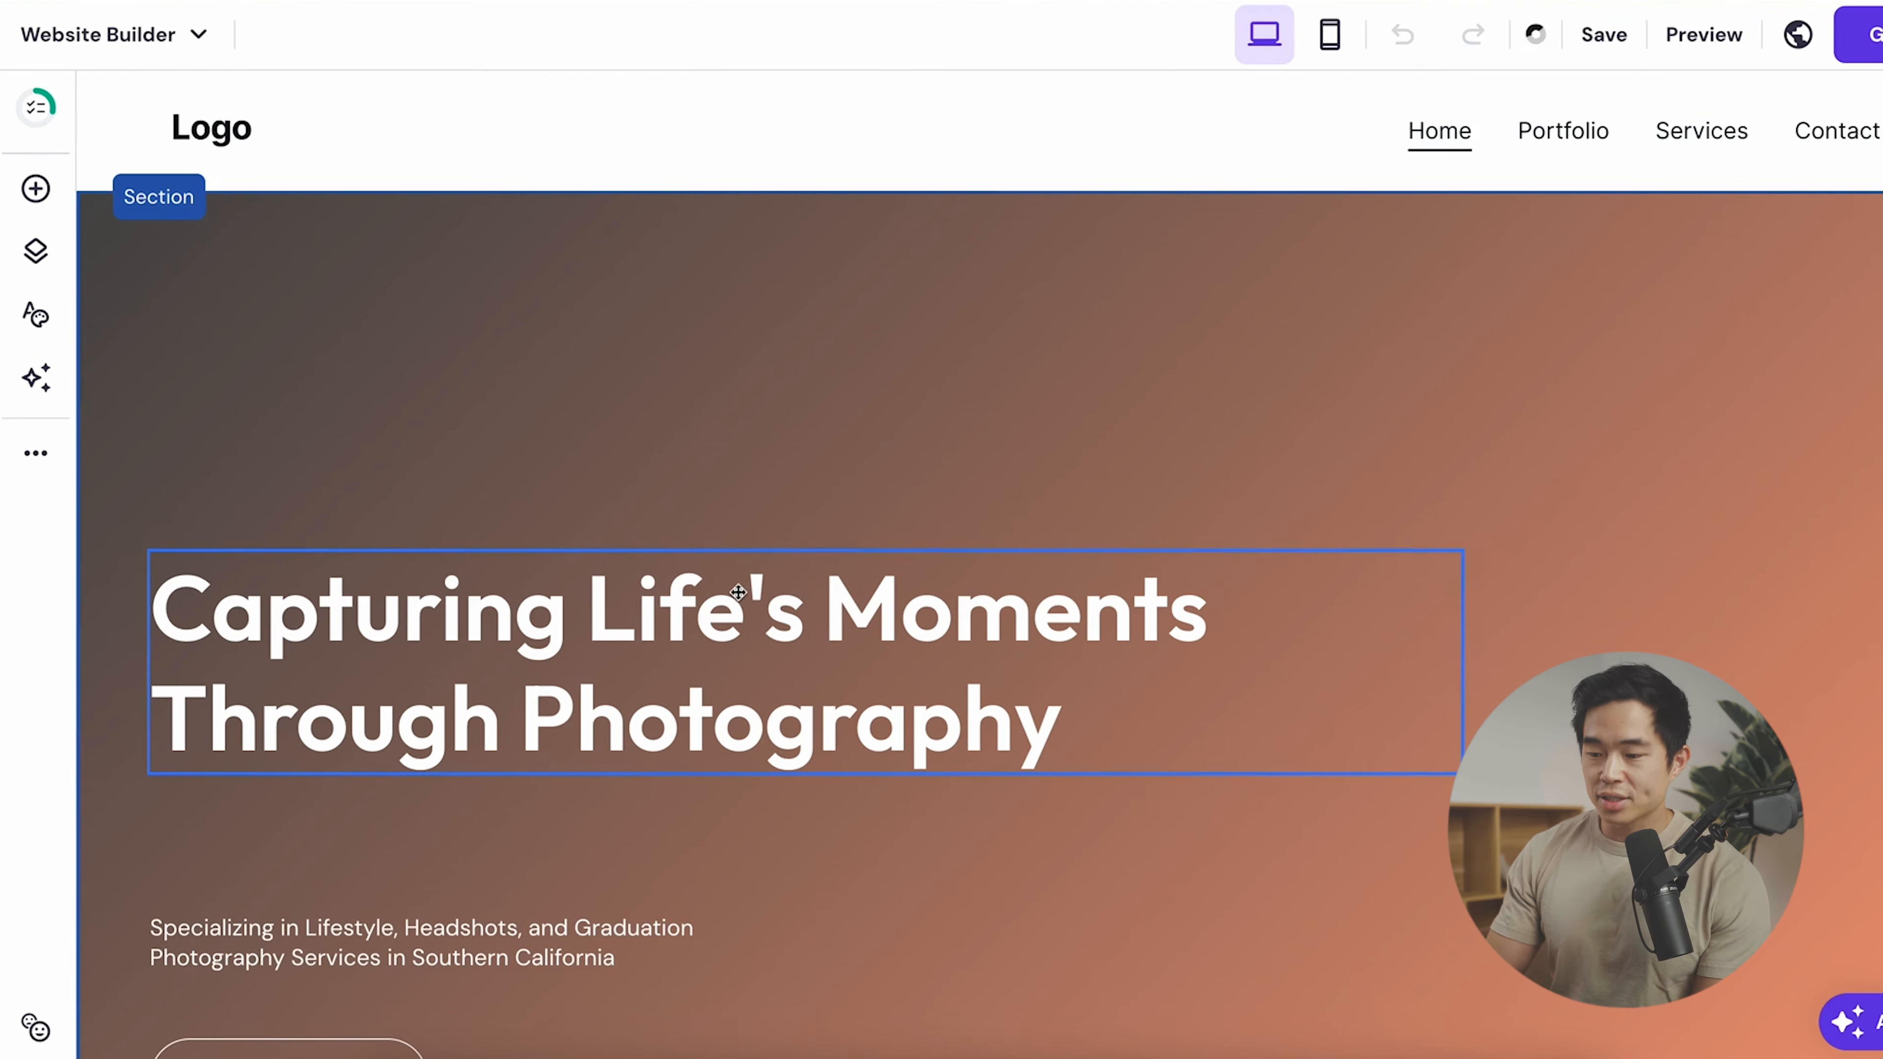
scroll(737, 597, down, 2)
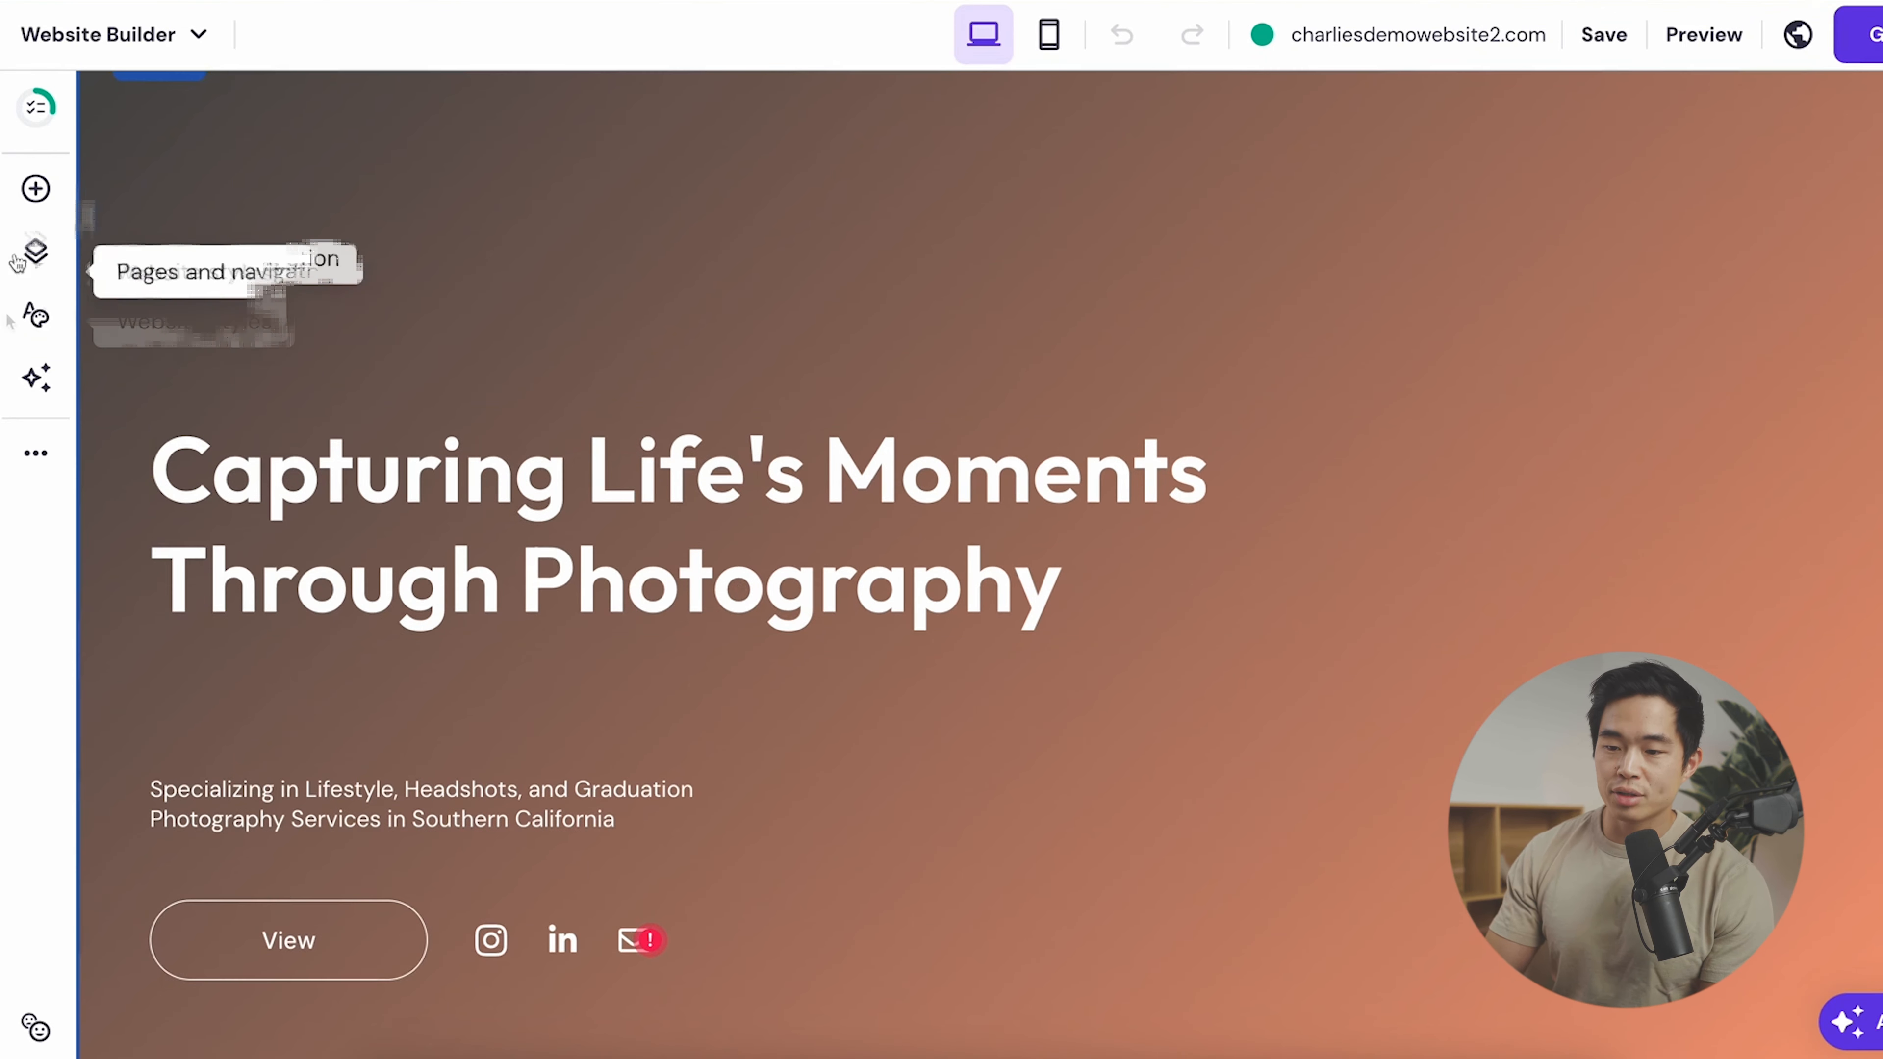
scroll(630, 386, up, 2)
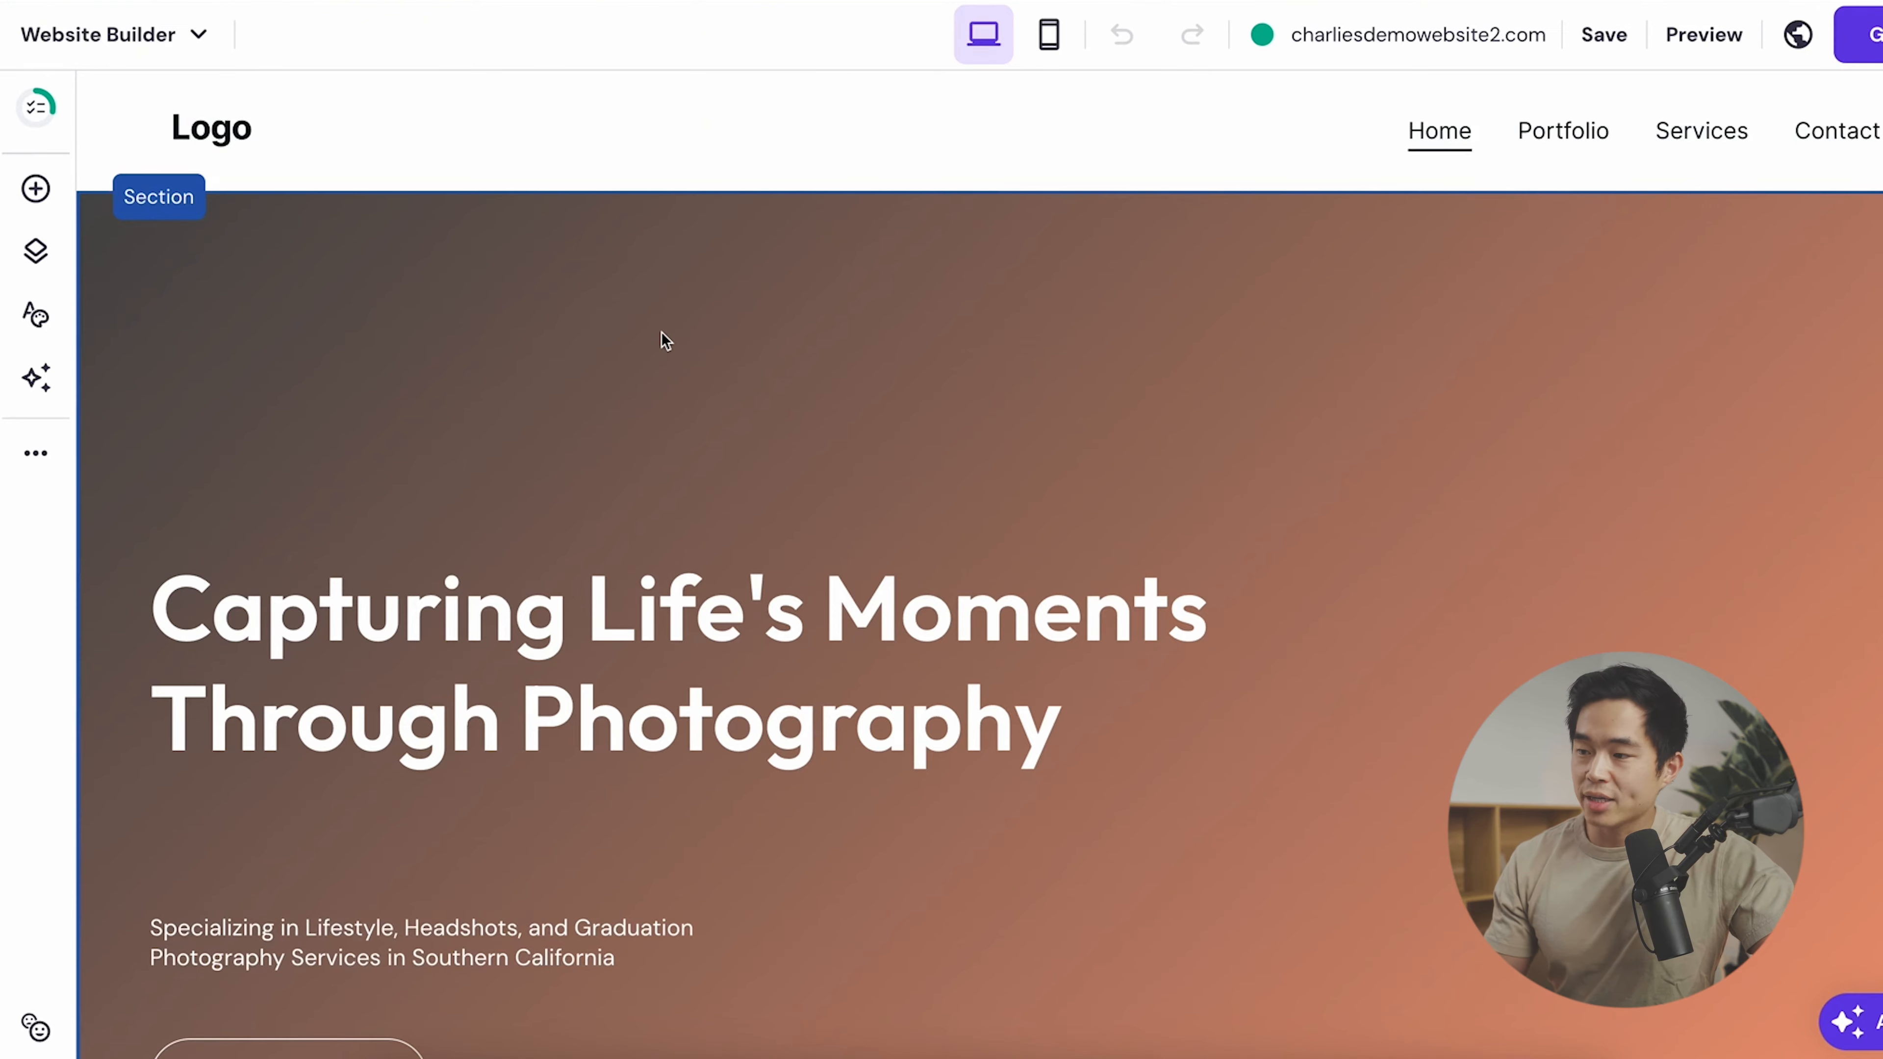
click(554, 126)
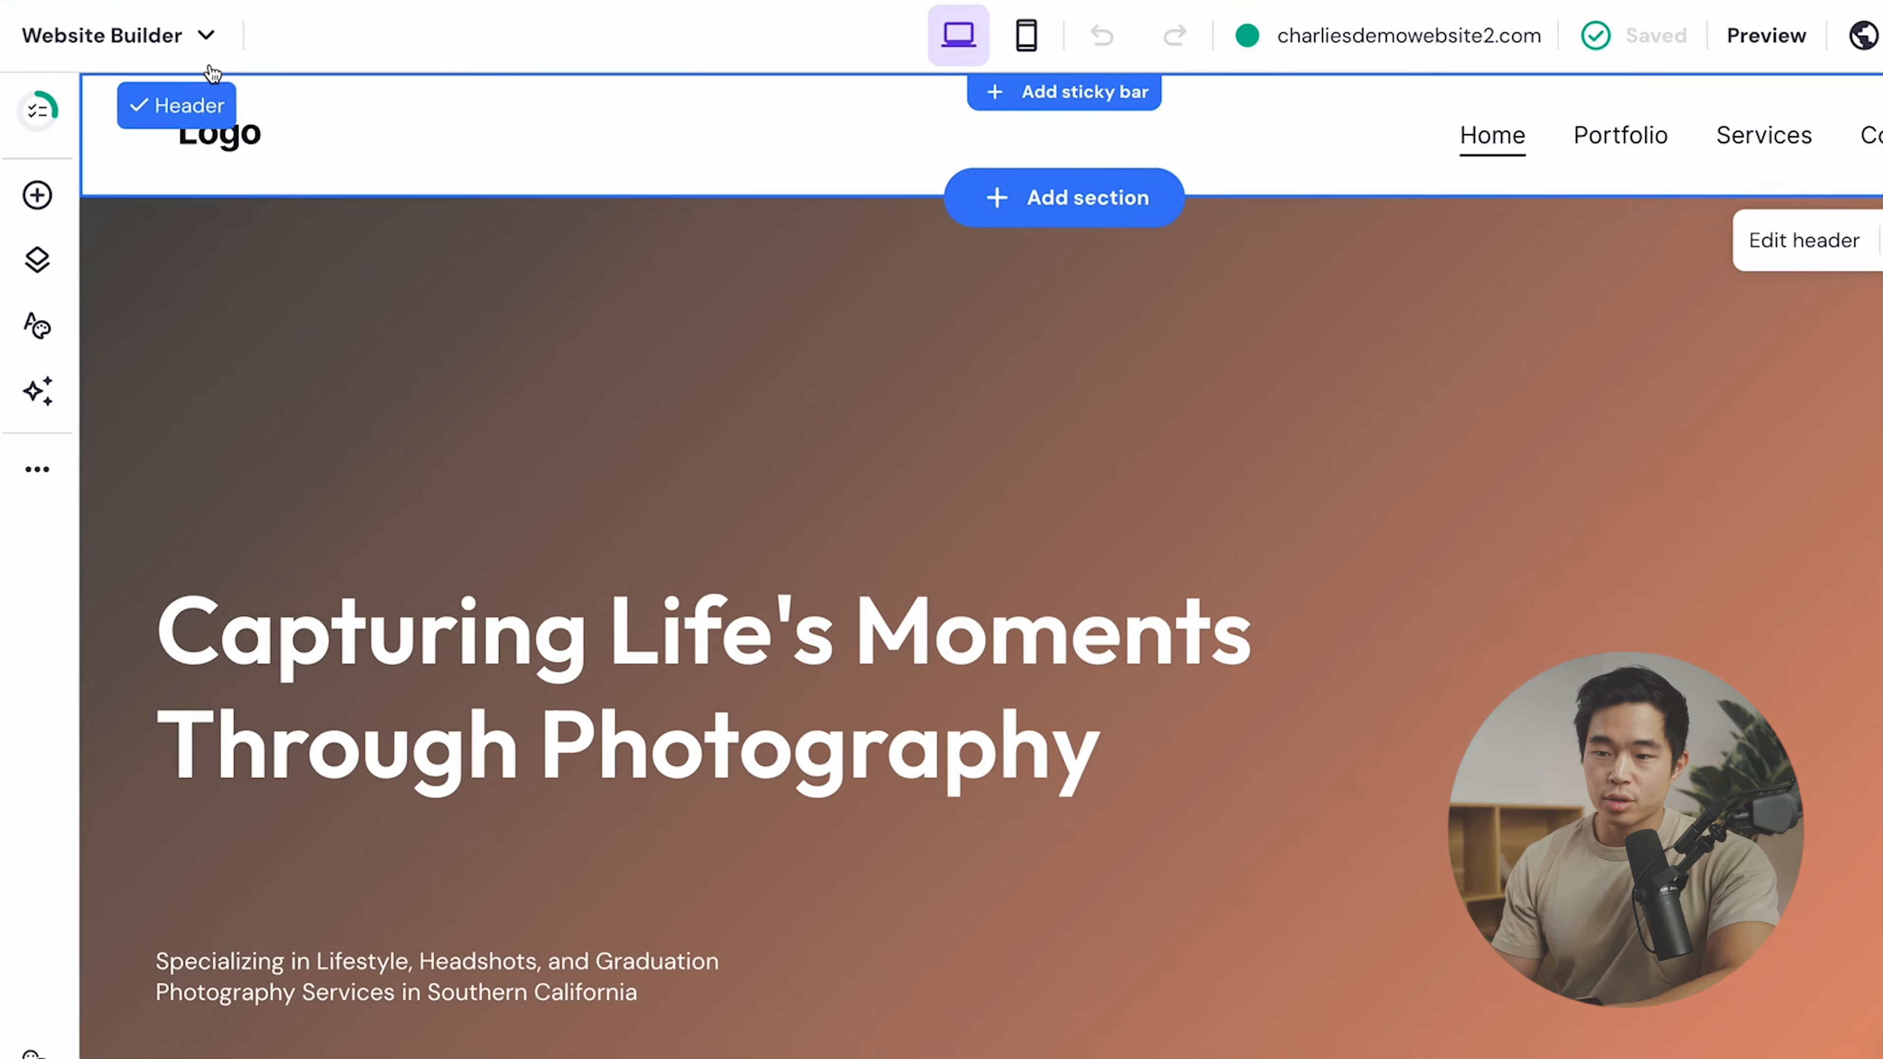
click(200, 49)
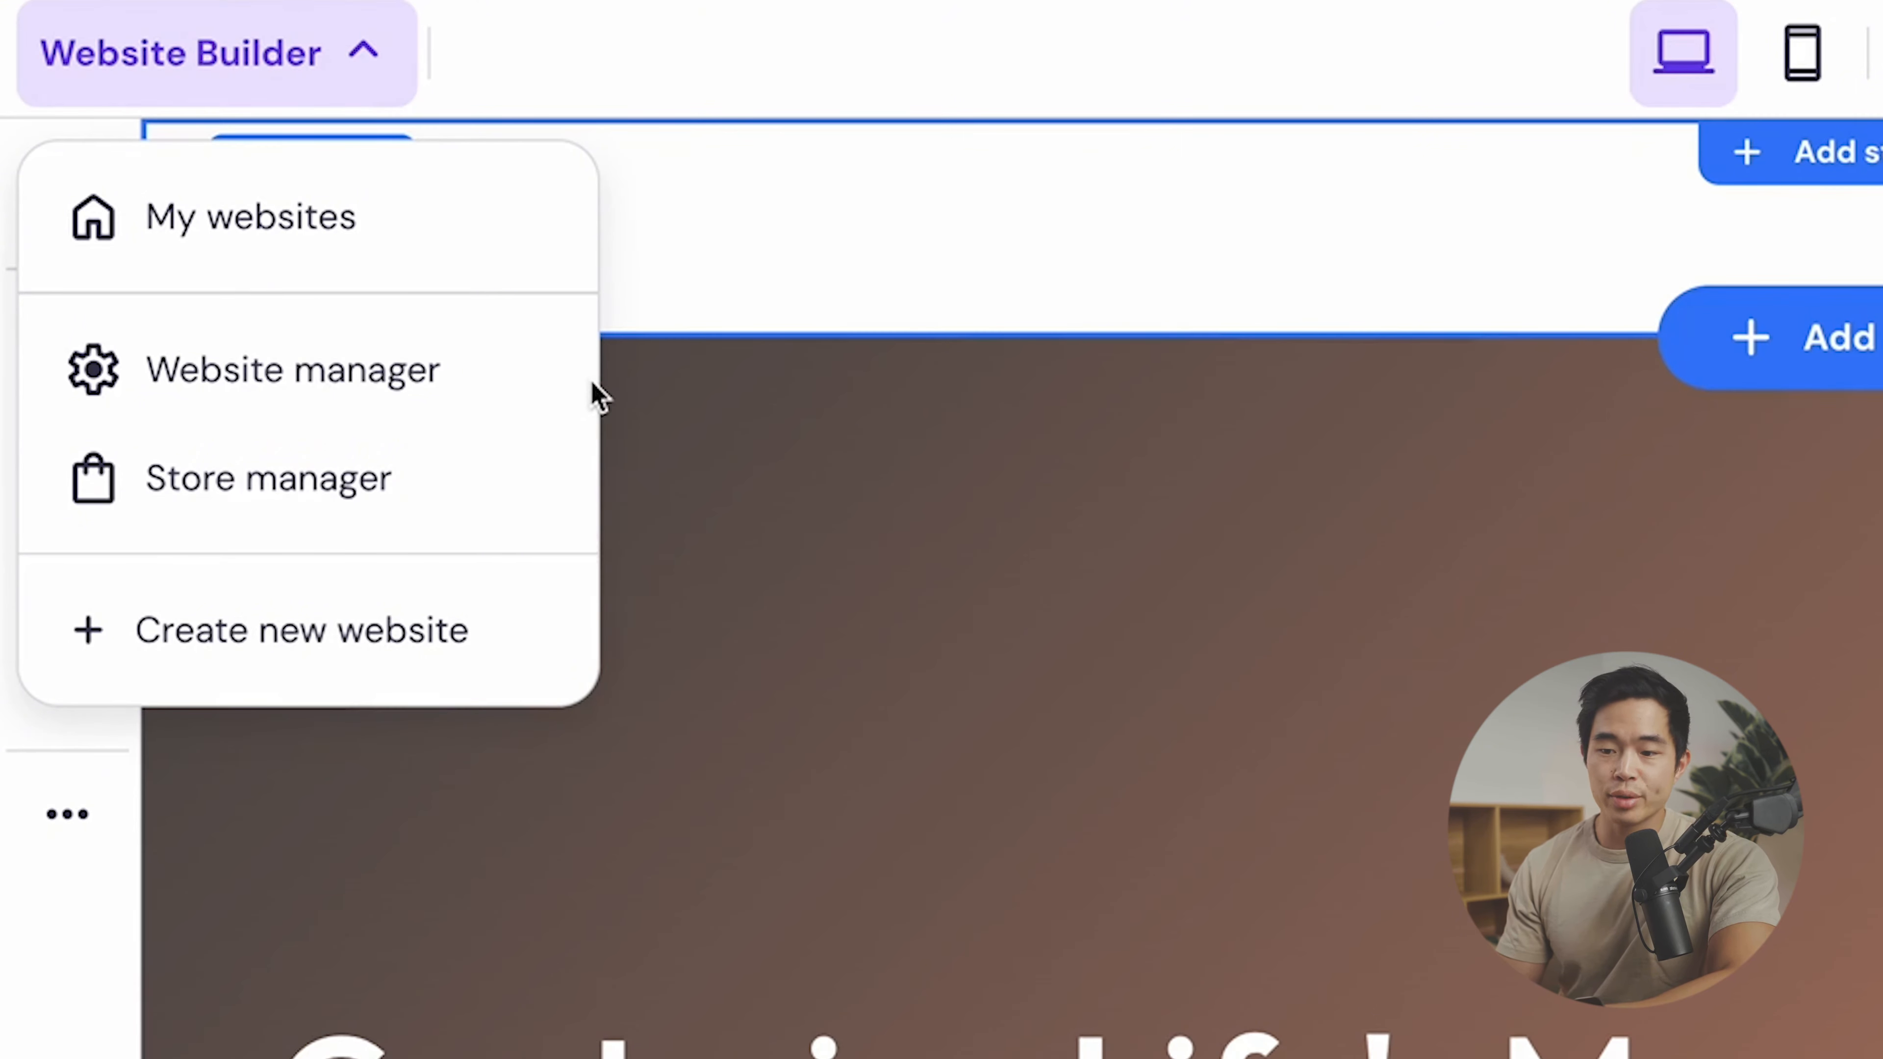
click(455, 623)
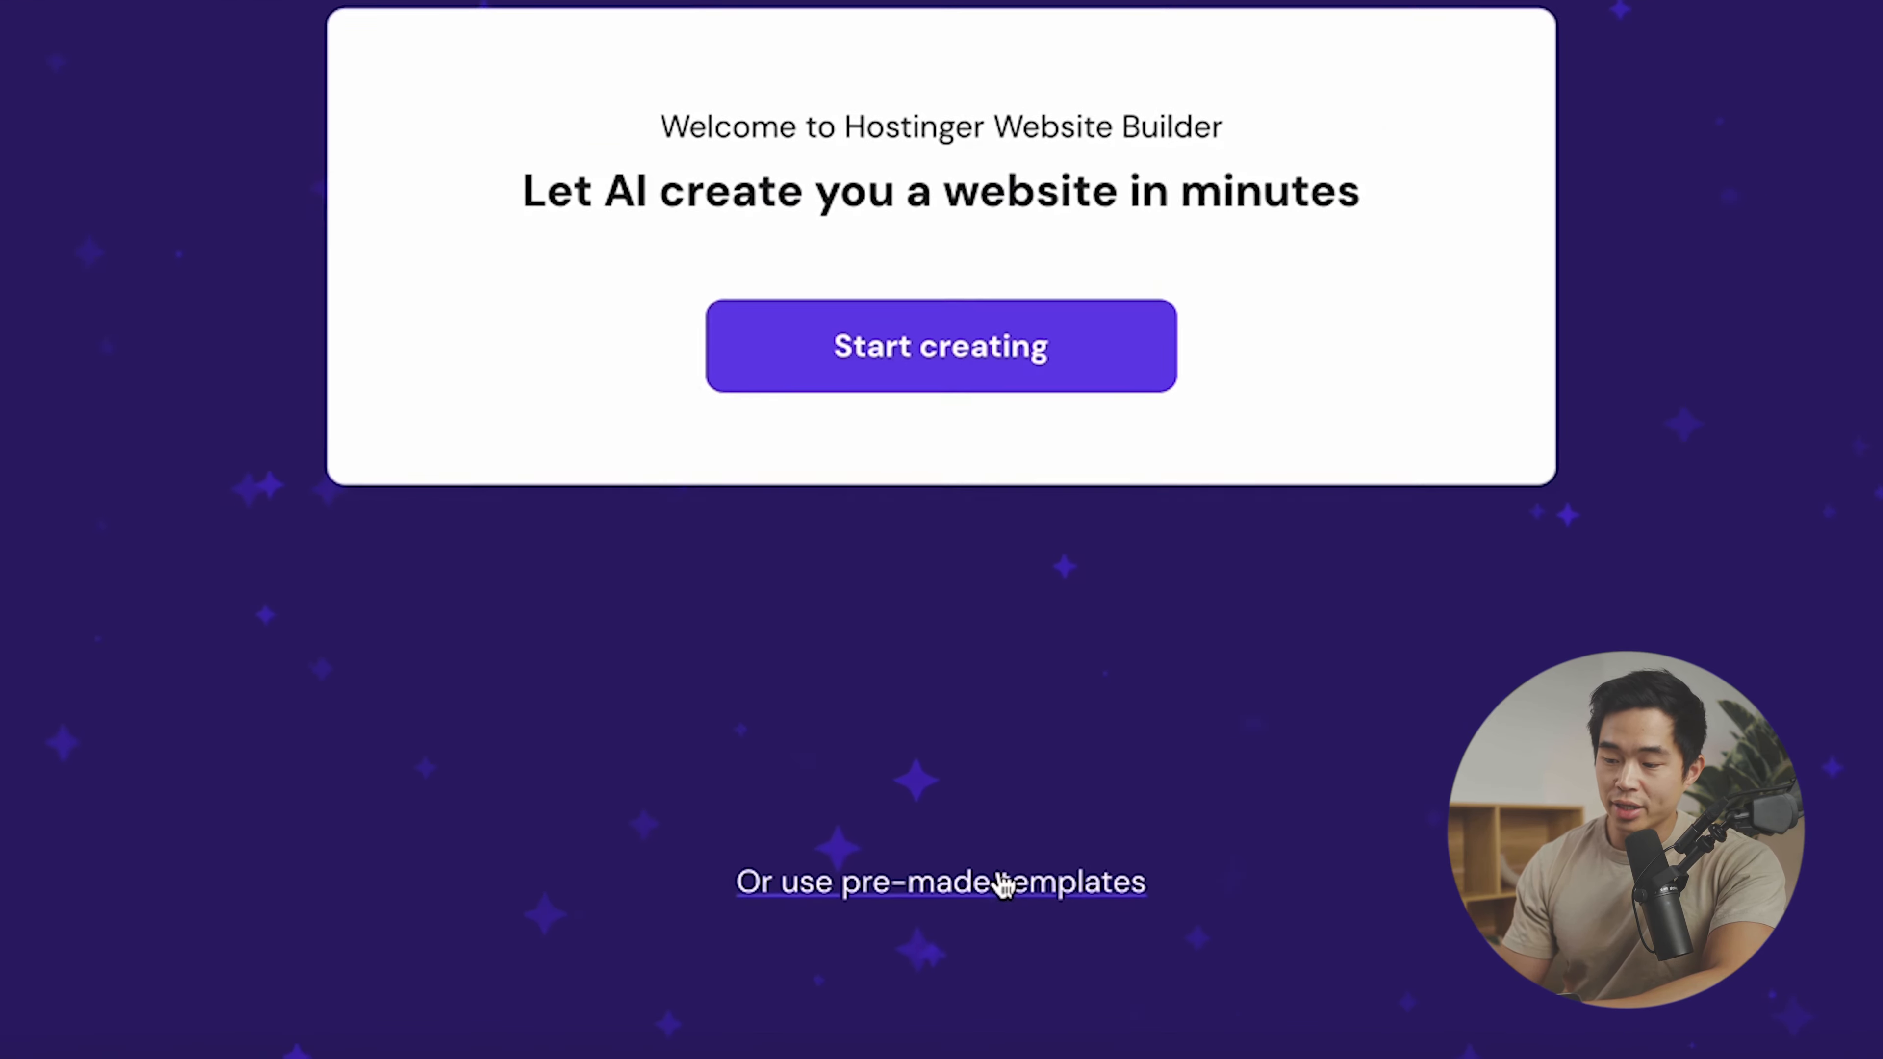
- Switch to pre-made templates and browse the Photography, Popular and Blank categories
click(1020, 873)
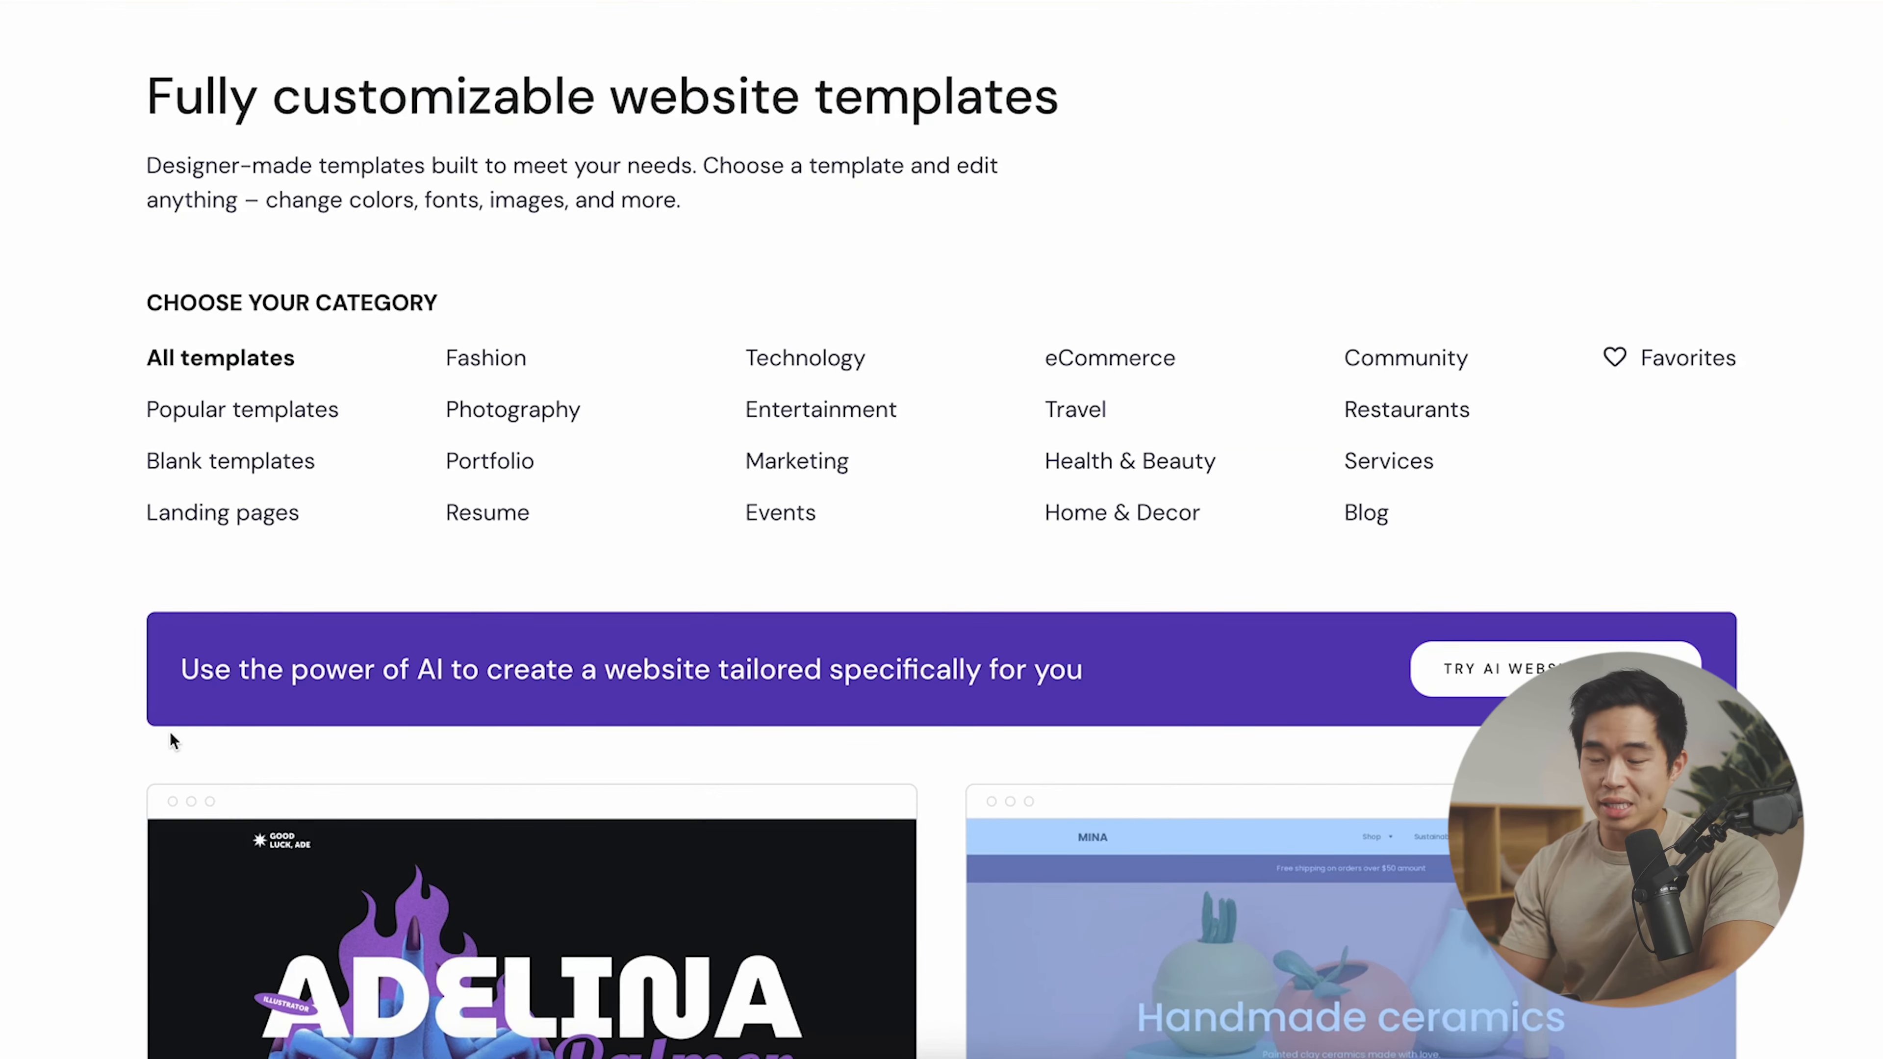
scroll(169, 731, down, 10)
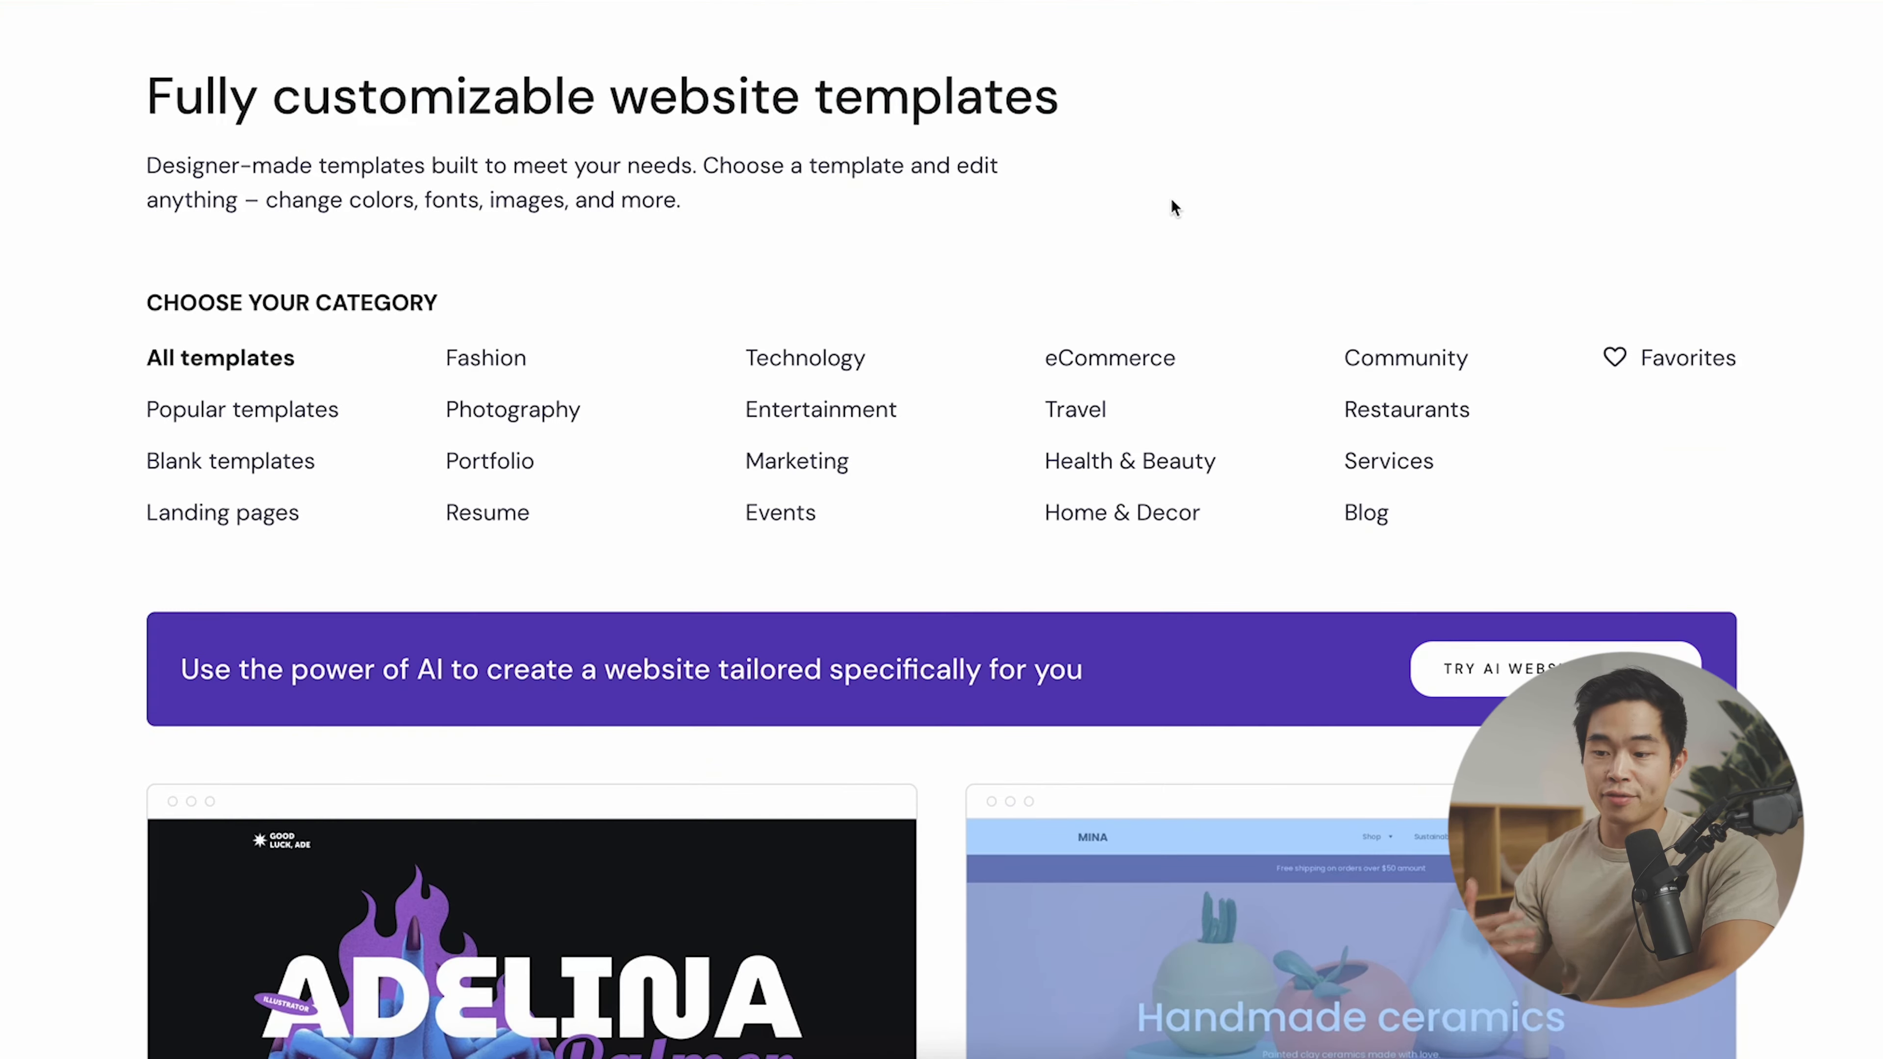
click(519, 420)
click(284, 418)
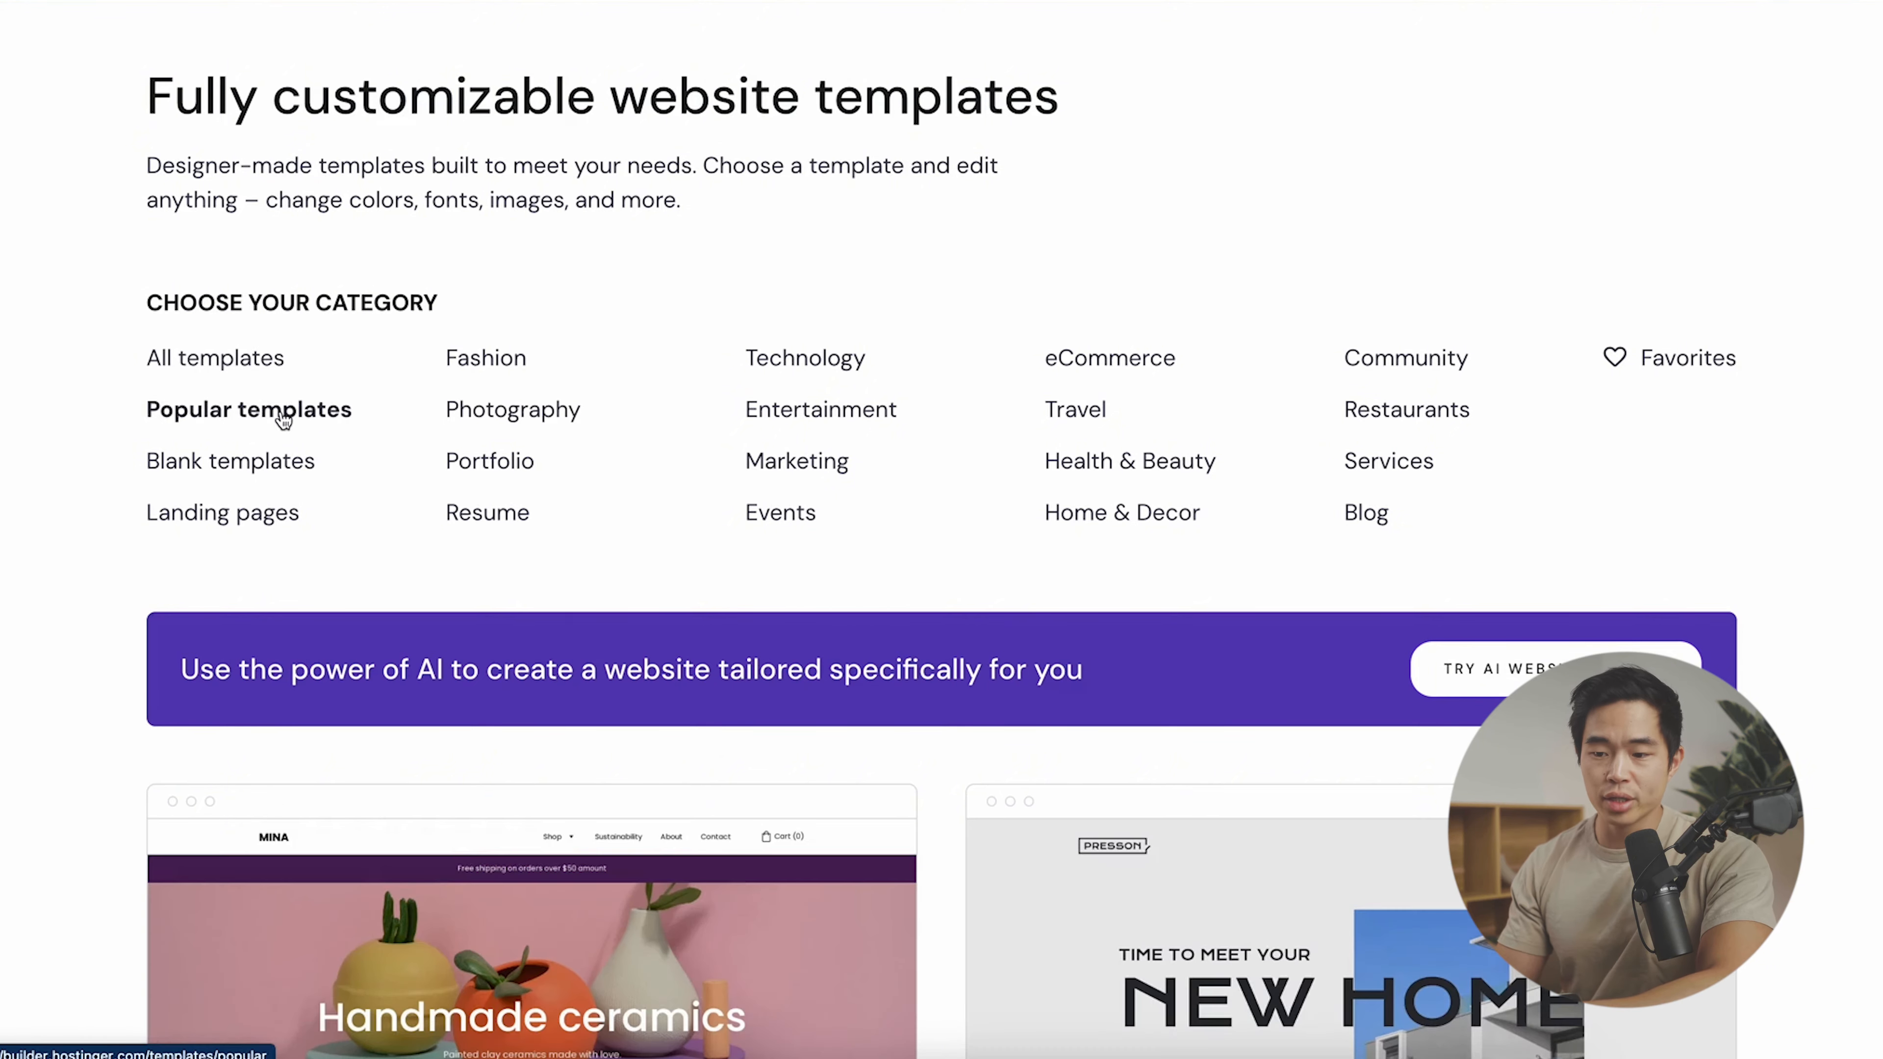
scroll(279, 421, down, 3)
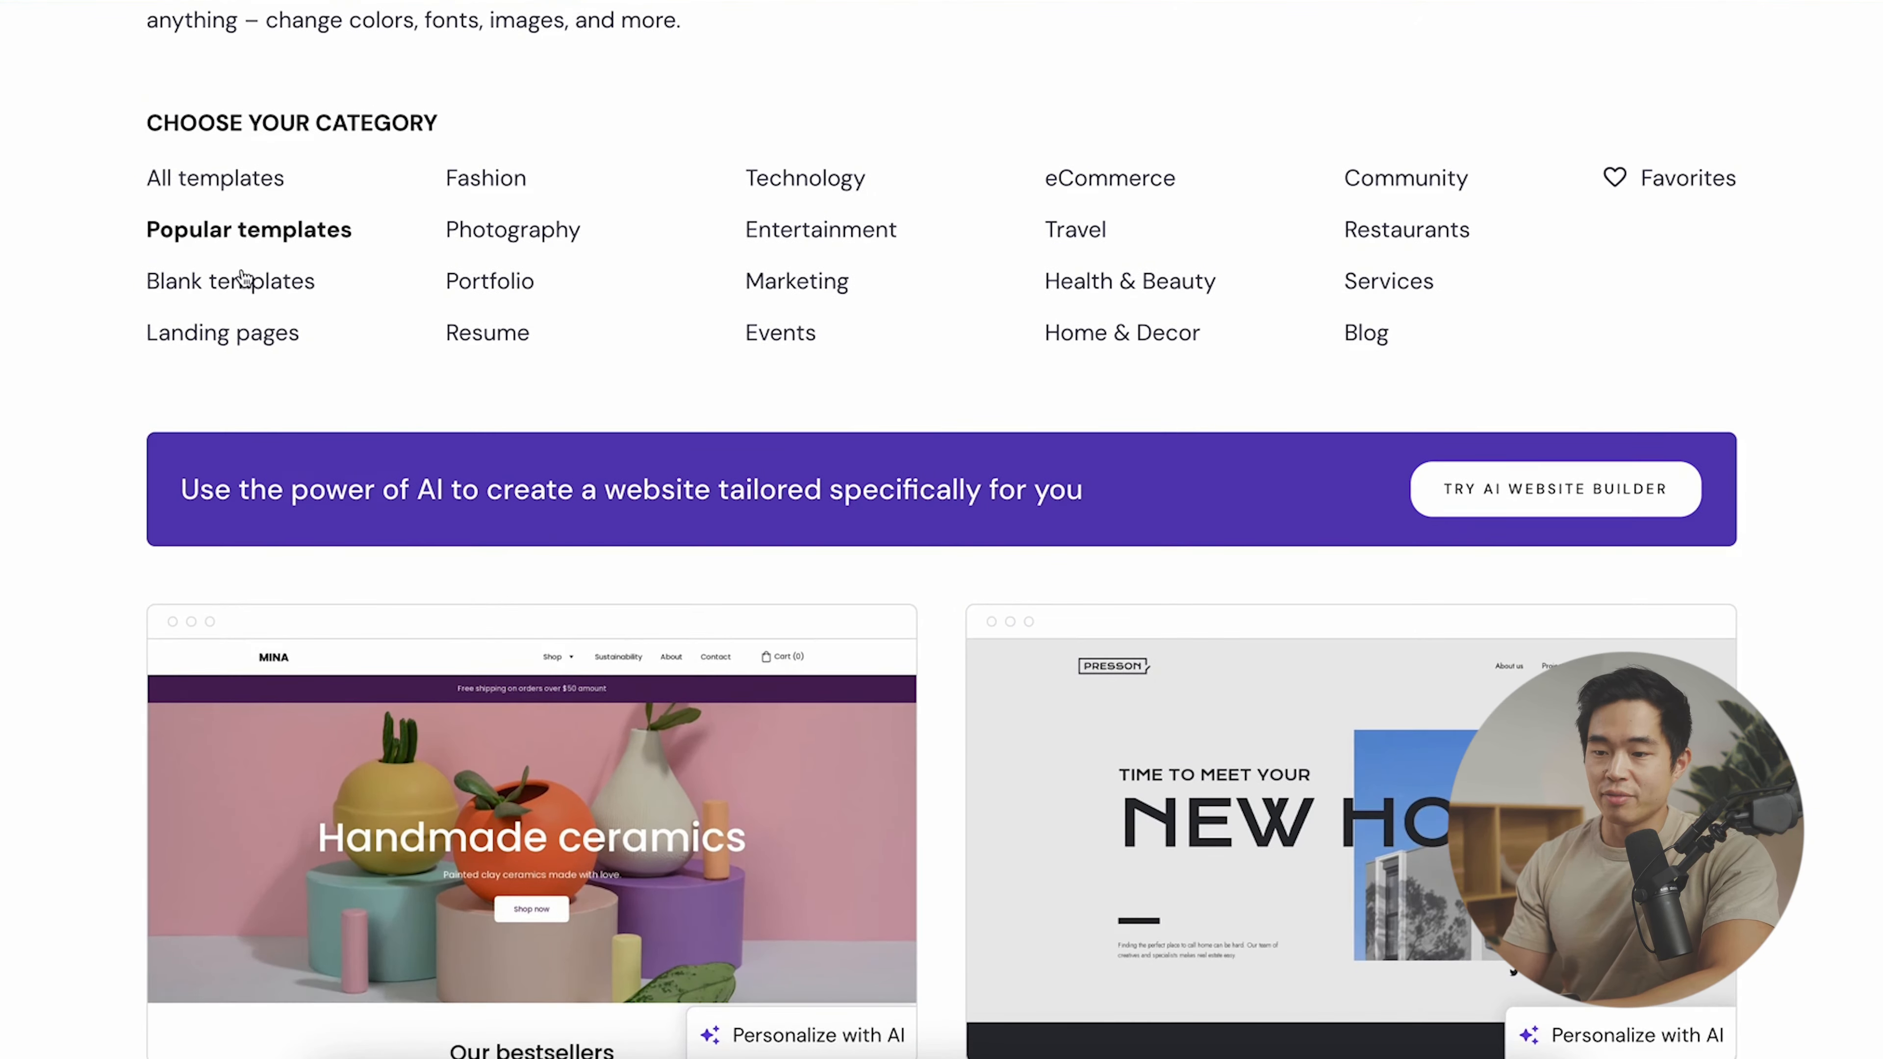
click(252, 274)
scroll(349, 560, down, 6)
scroll(348, 559, up, 5)
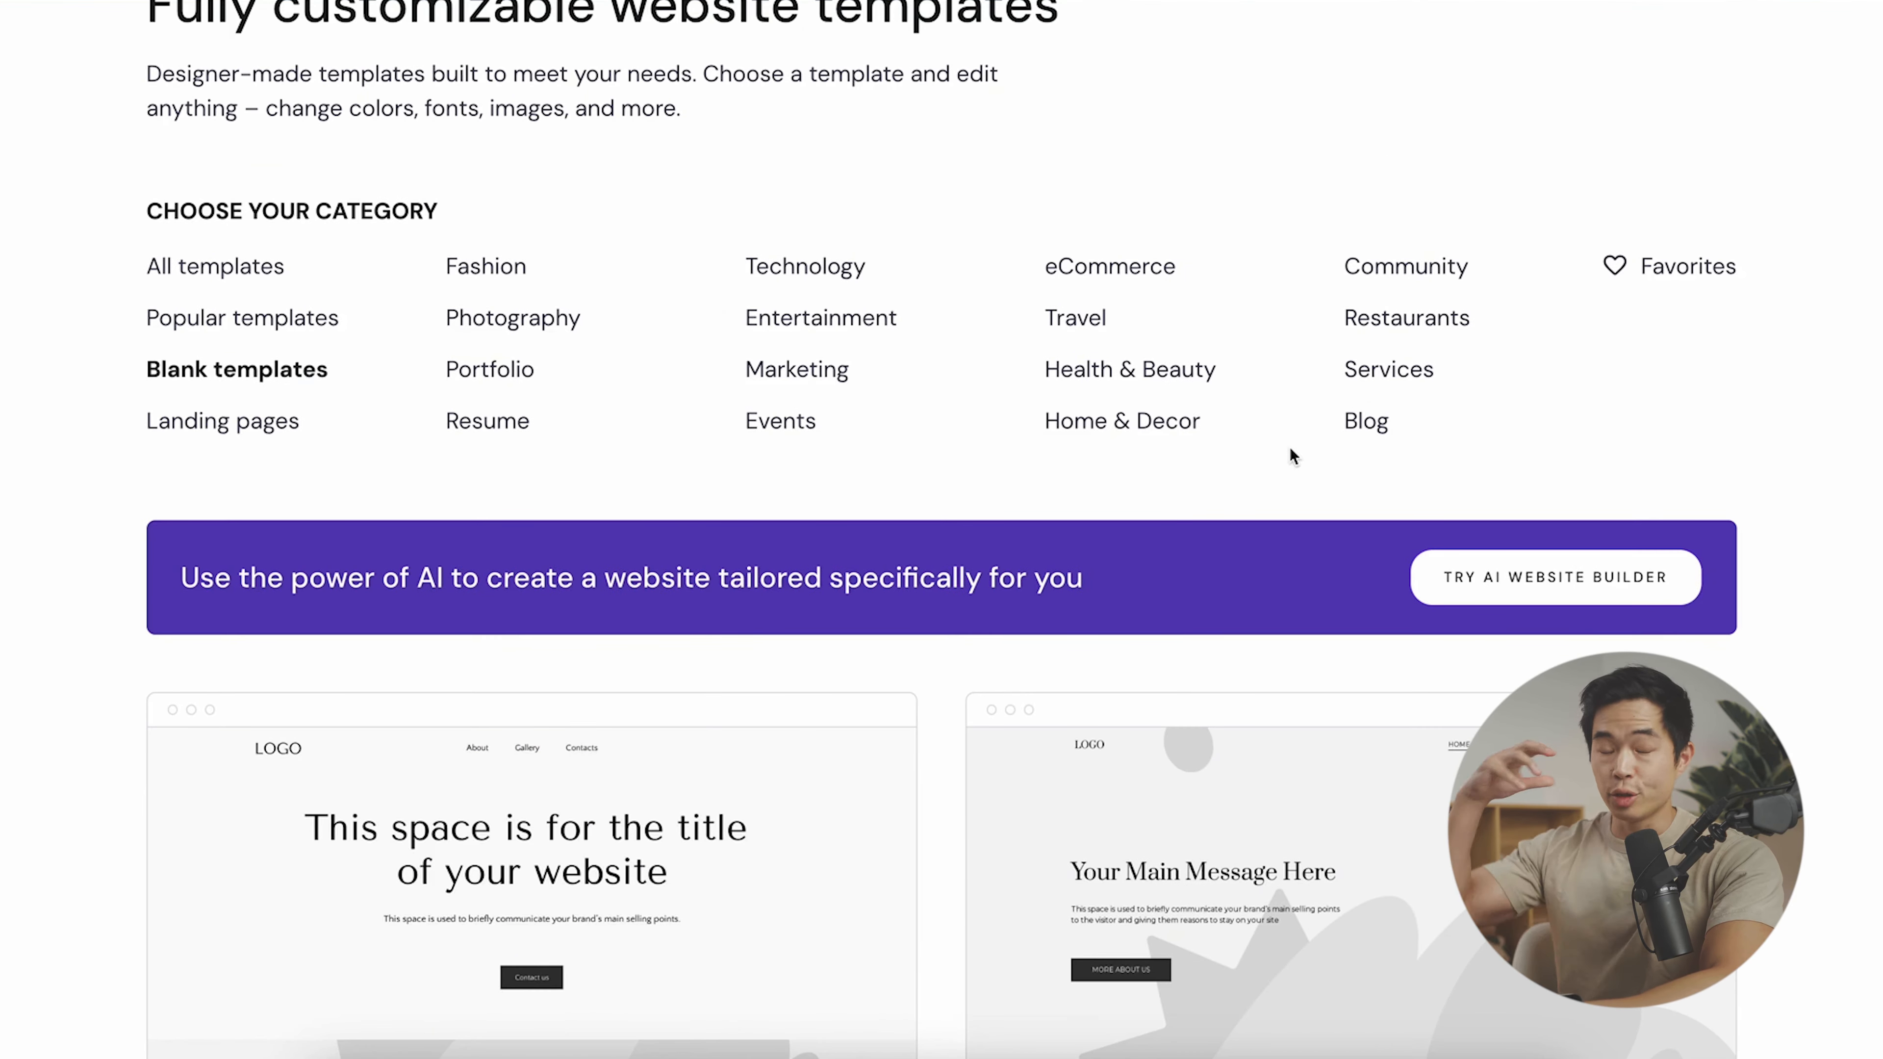
- Filter to Photography templates and page through the results
click(490, 320)
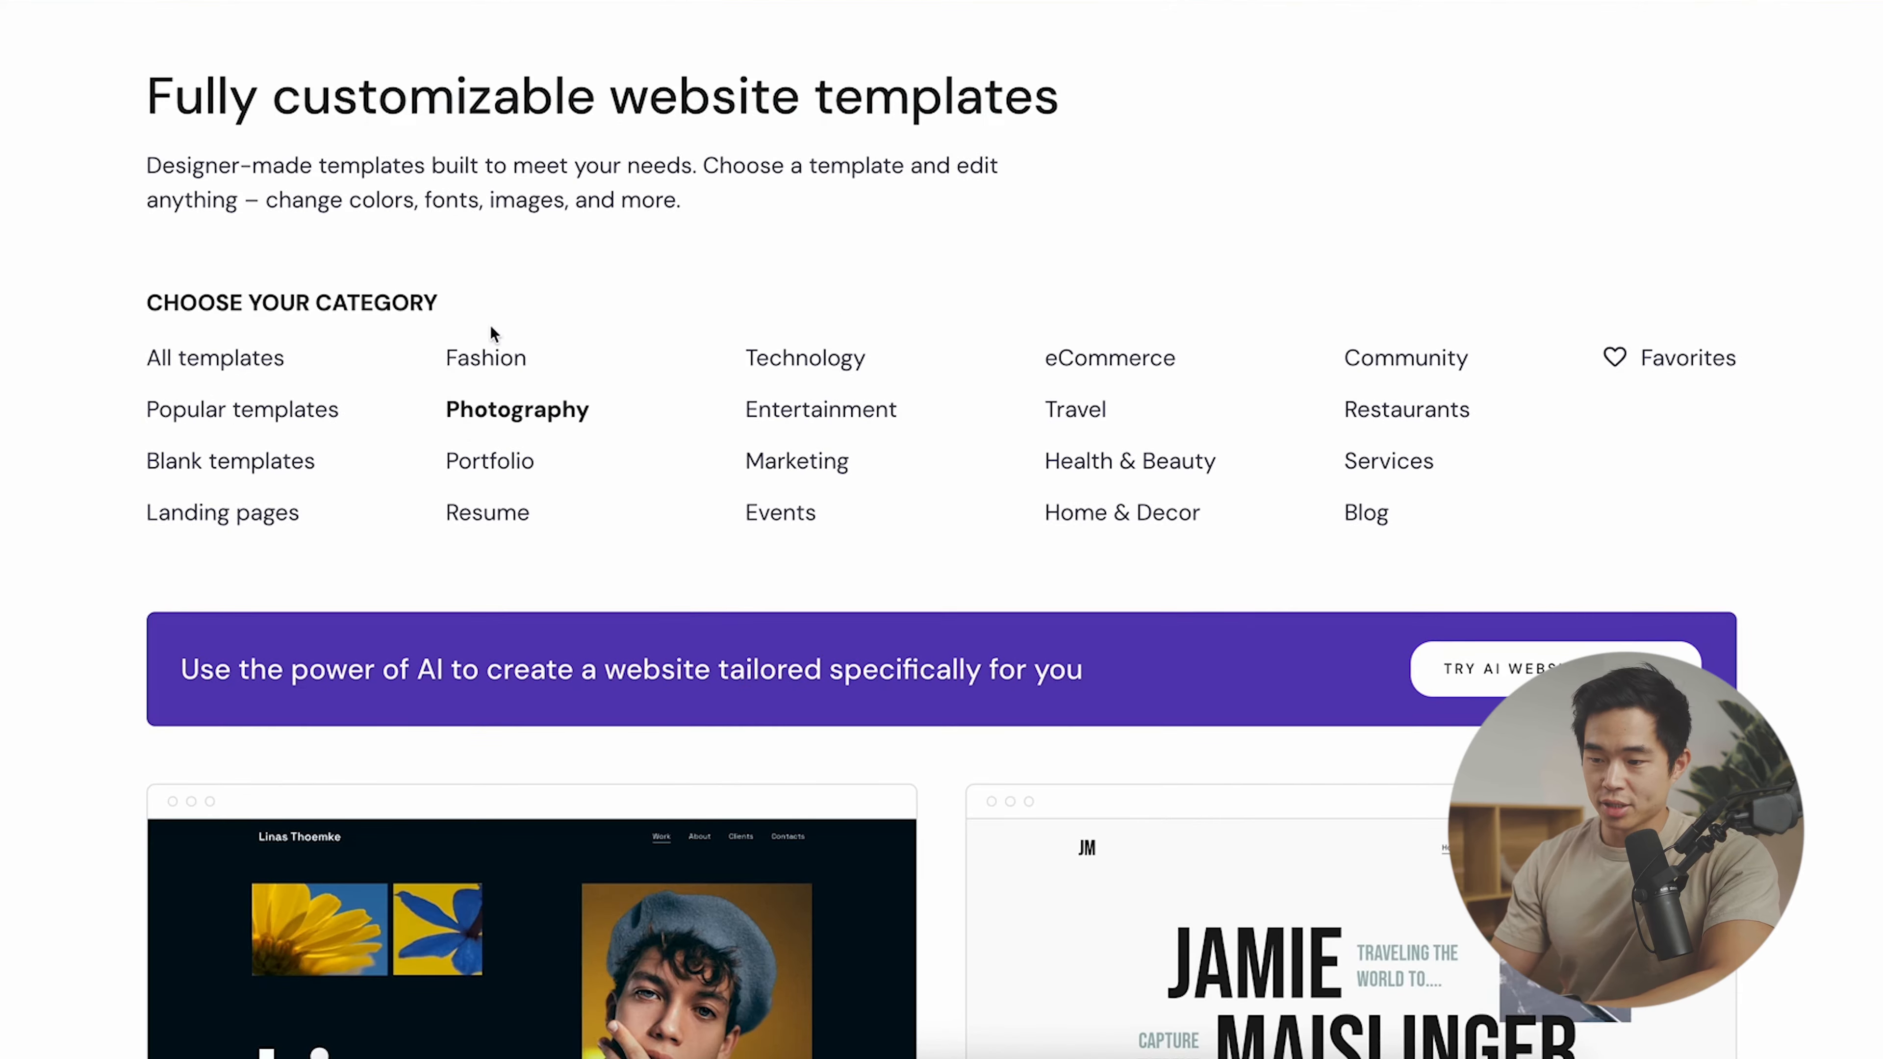
scroll(295, 688, down, 5)
scroll(37, 656, down, 15)
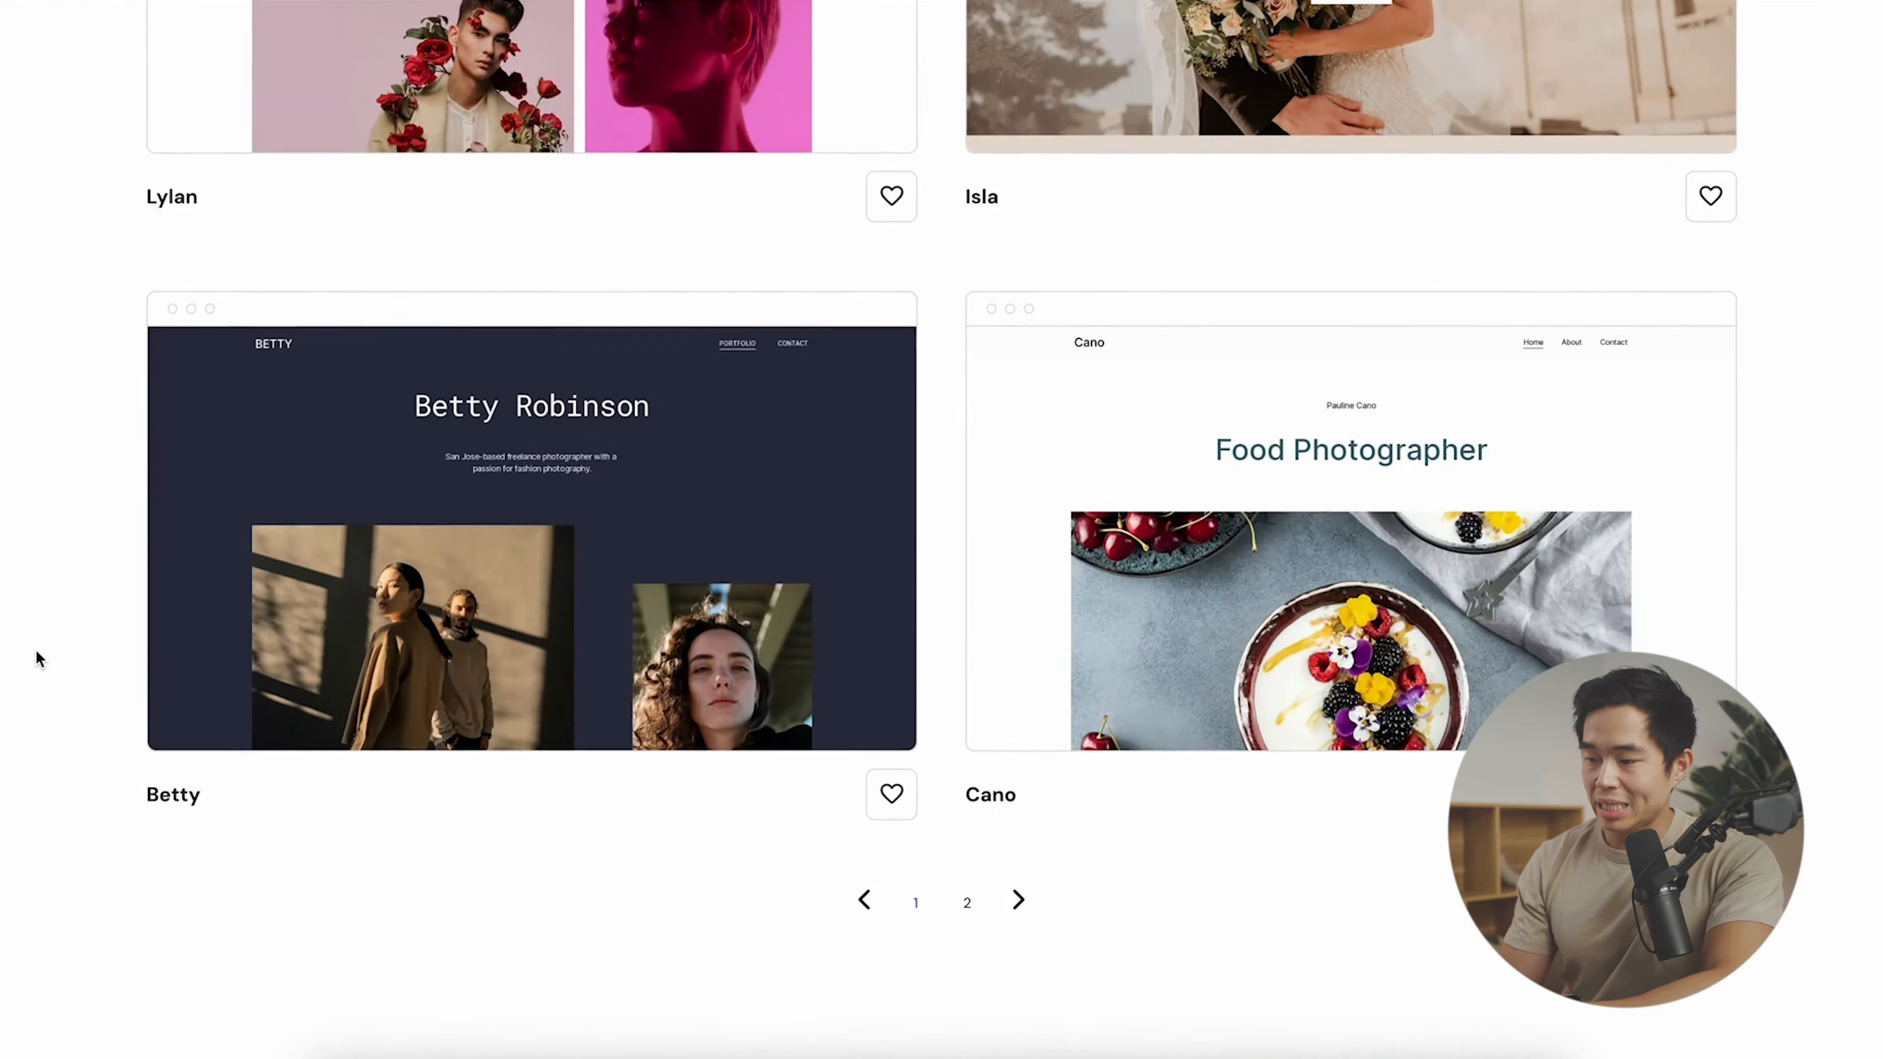
click(966, 904)
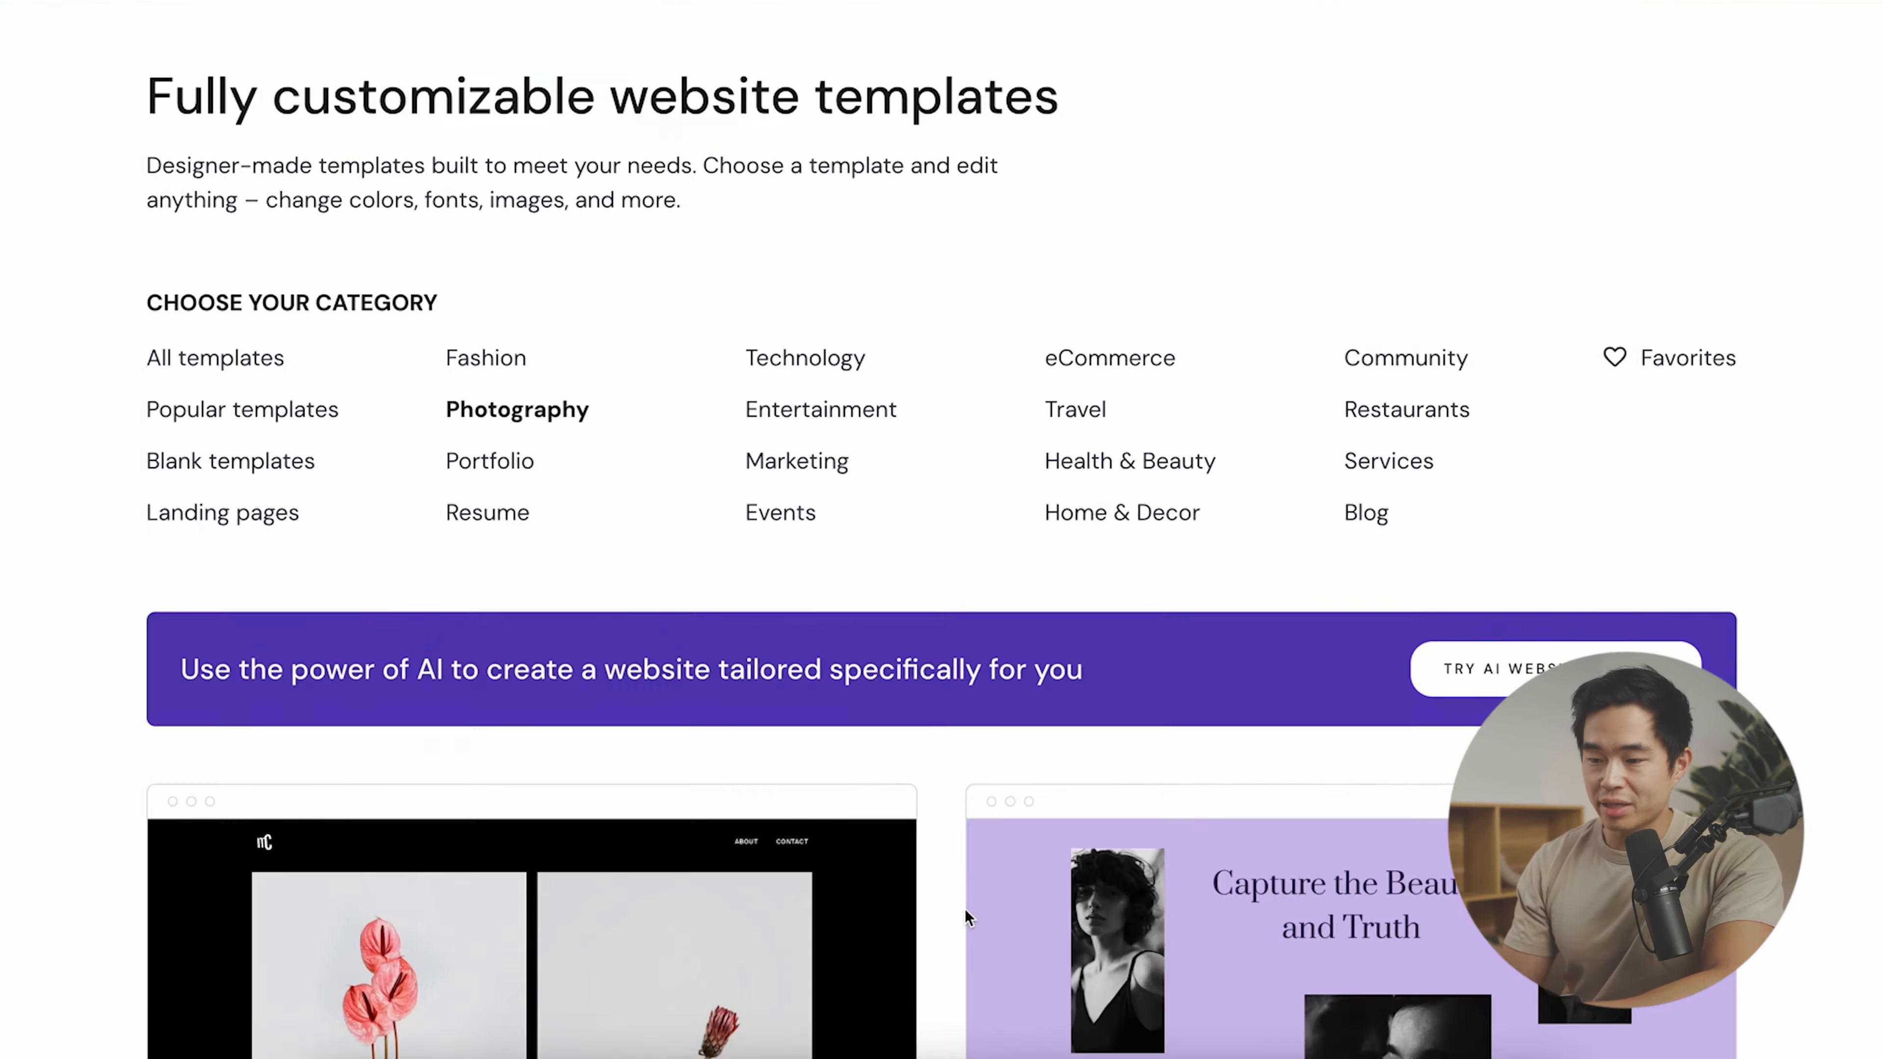
scroll(965, 909, down, 15)
click(918, 906)
scroll(989, 949, down, 5)
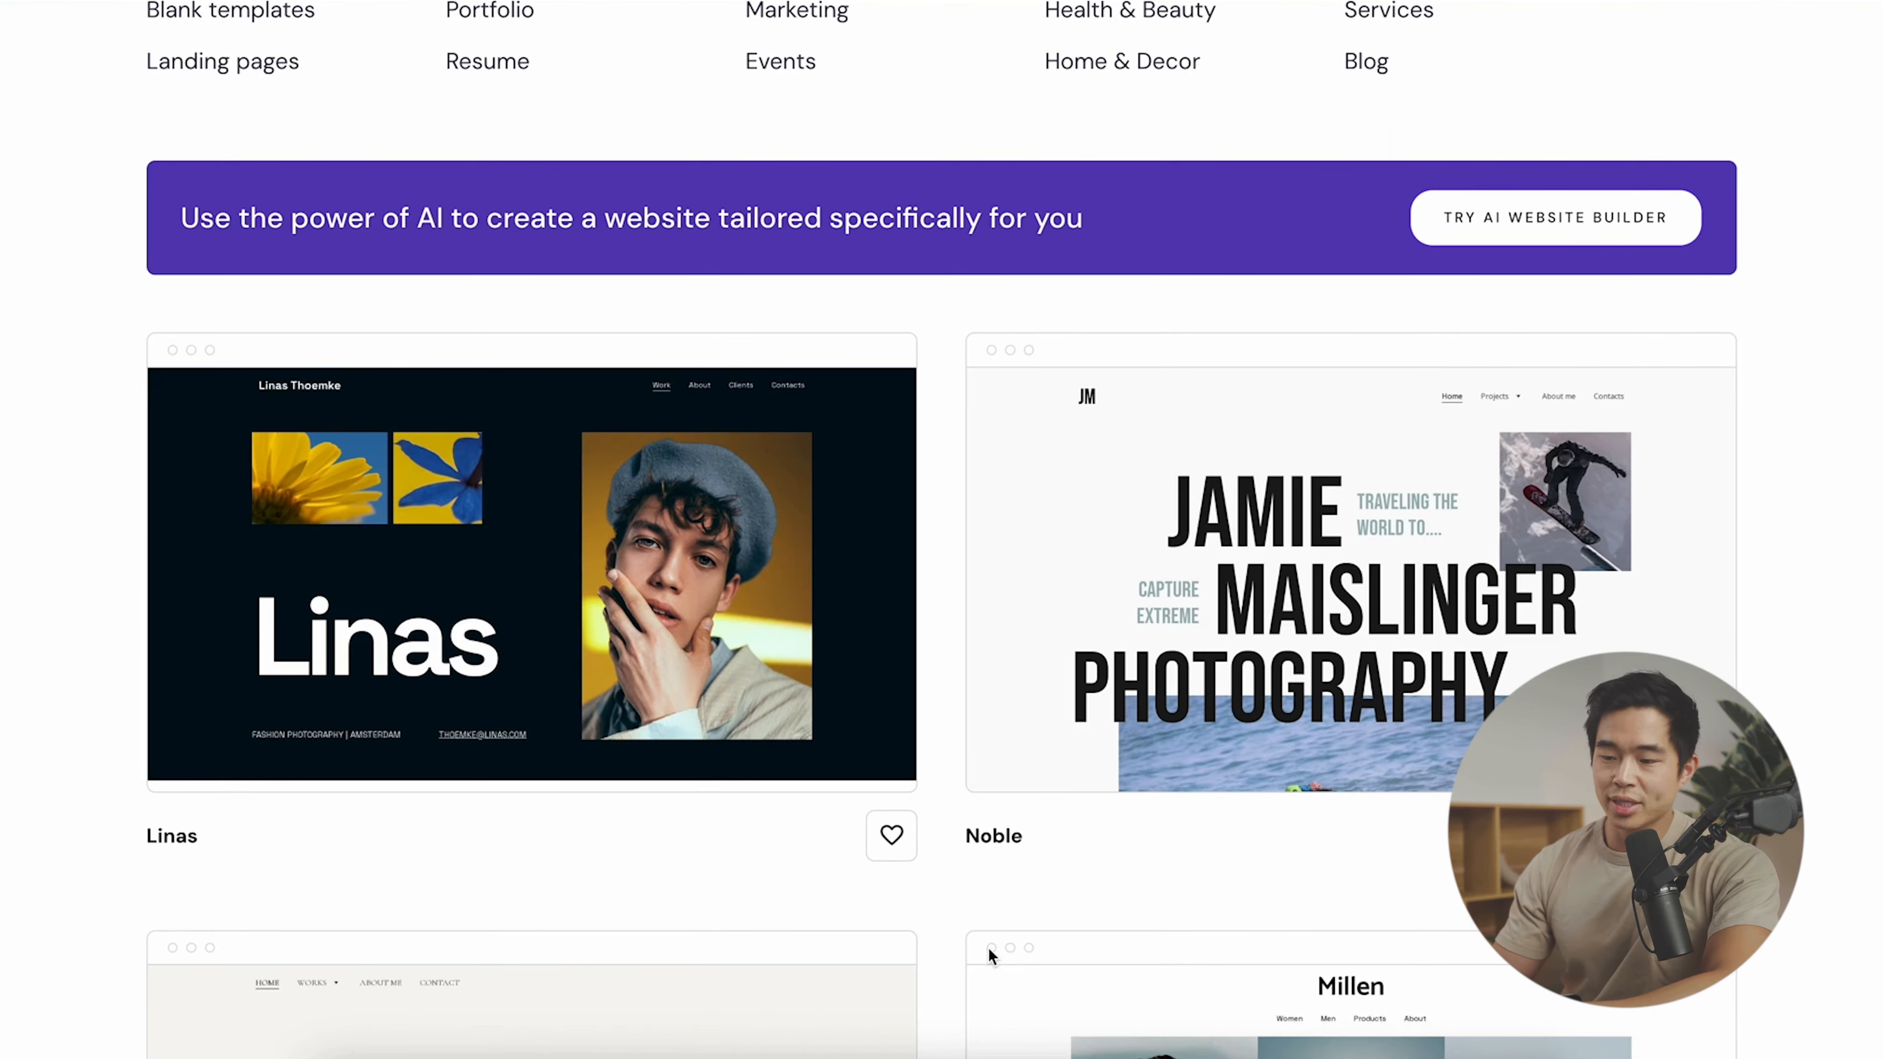
- Preview the Linas and Noble templates, returning to the gallery after each
click(530, 623)
scroll(905, 558, down, 5)
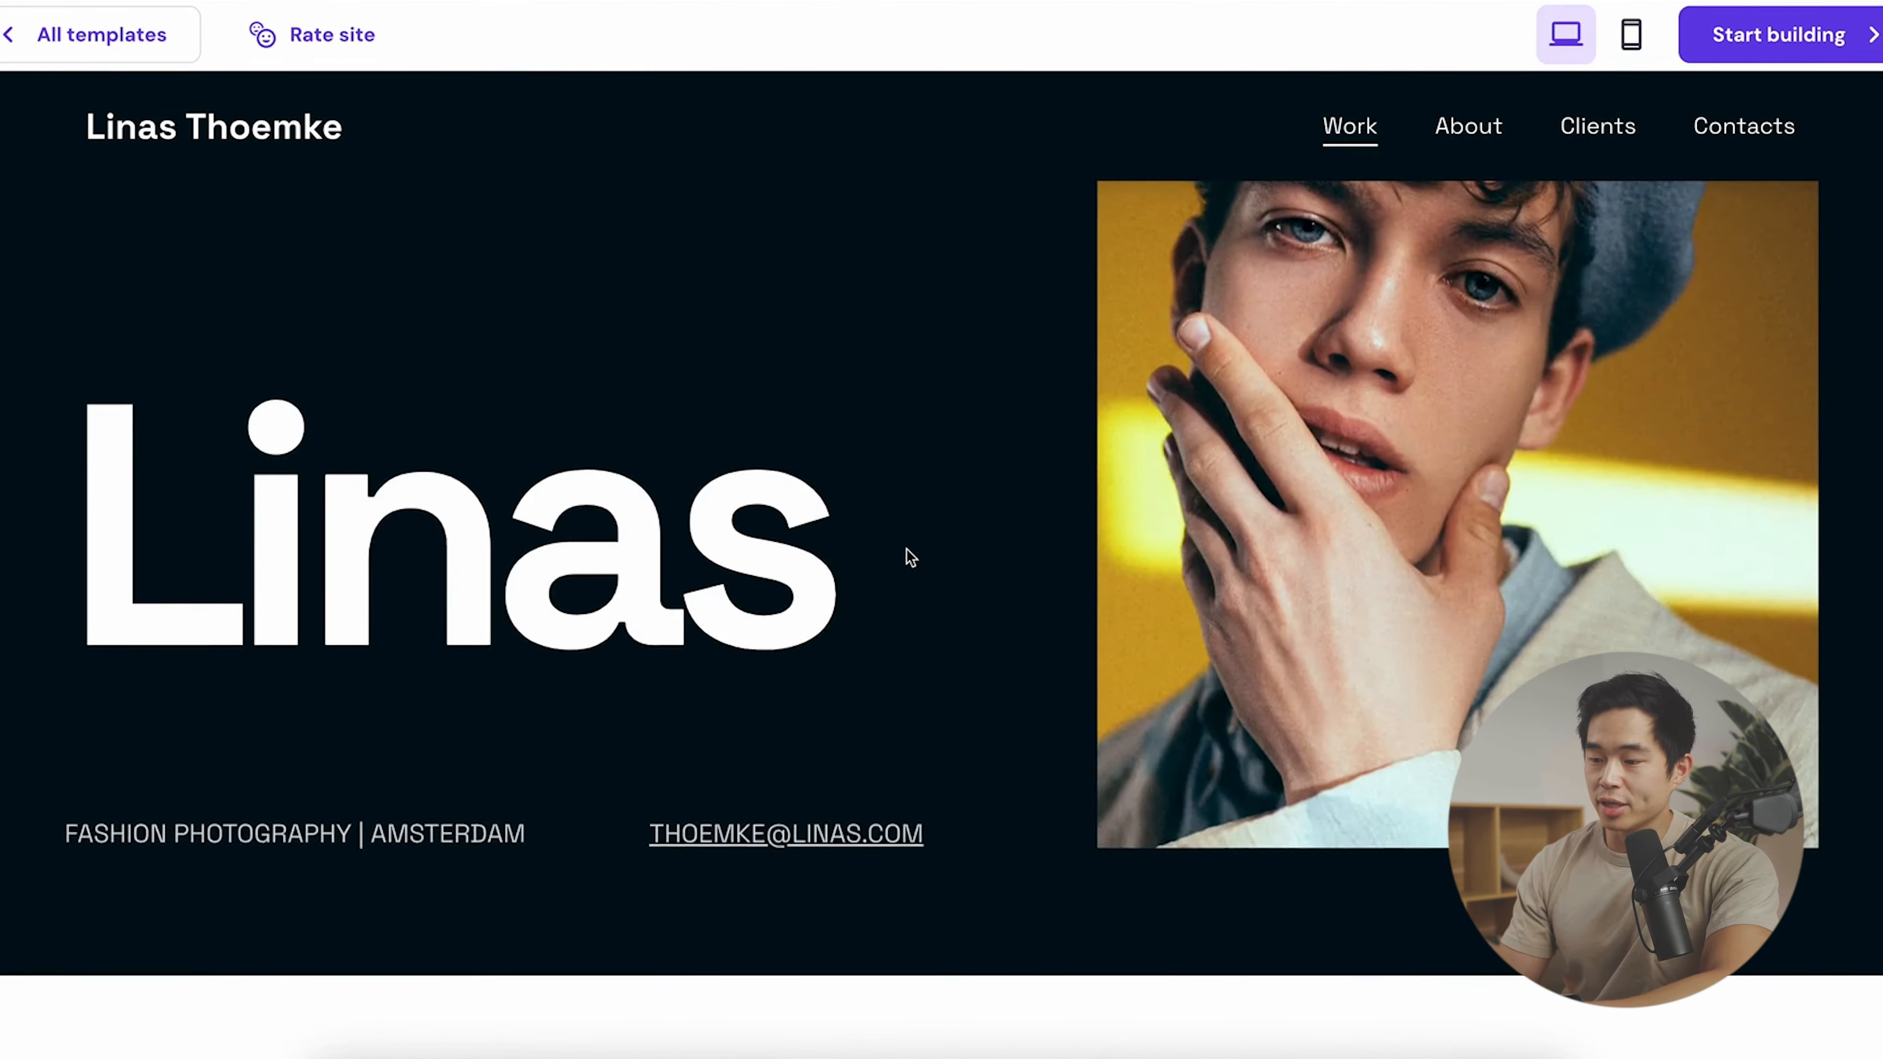
click(134, 34)
scroll(787, 738, down, 10)
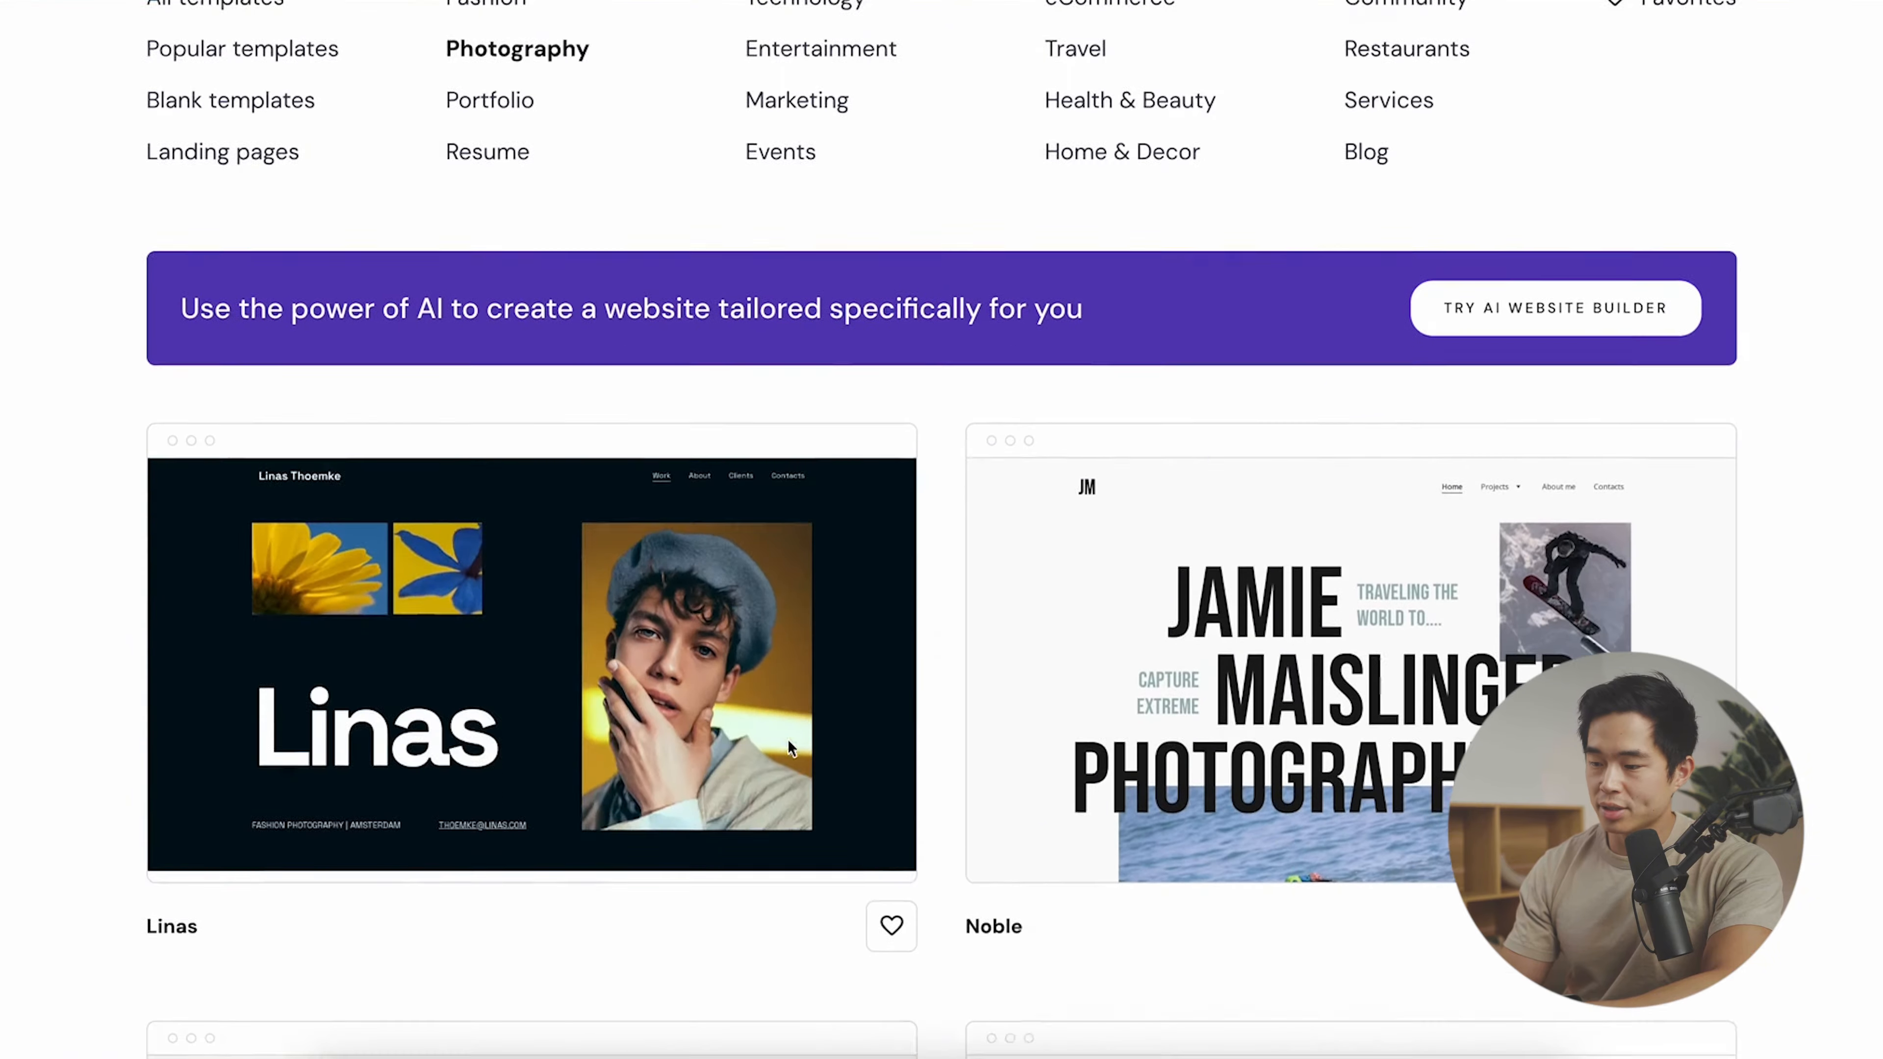
scroll(960, 949, up, 1)
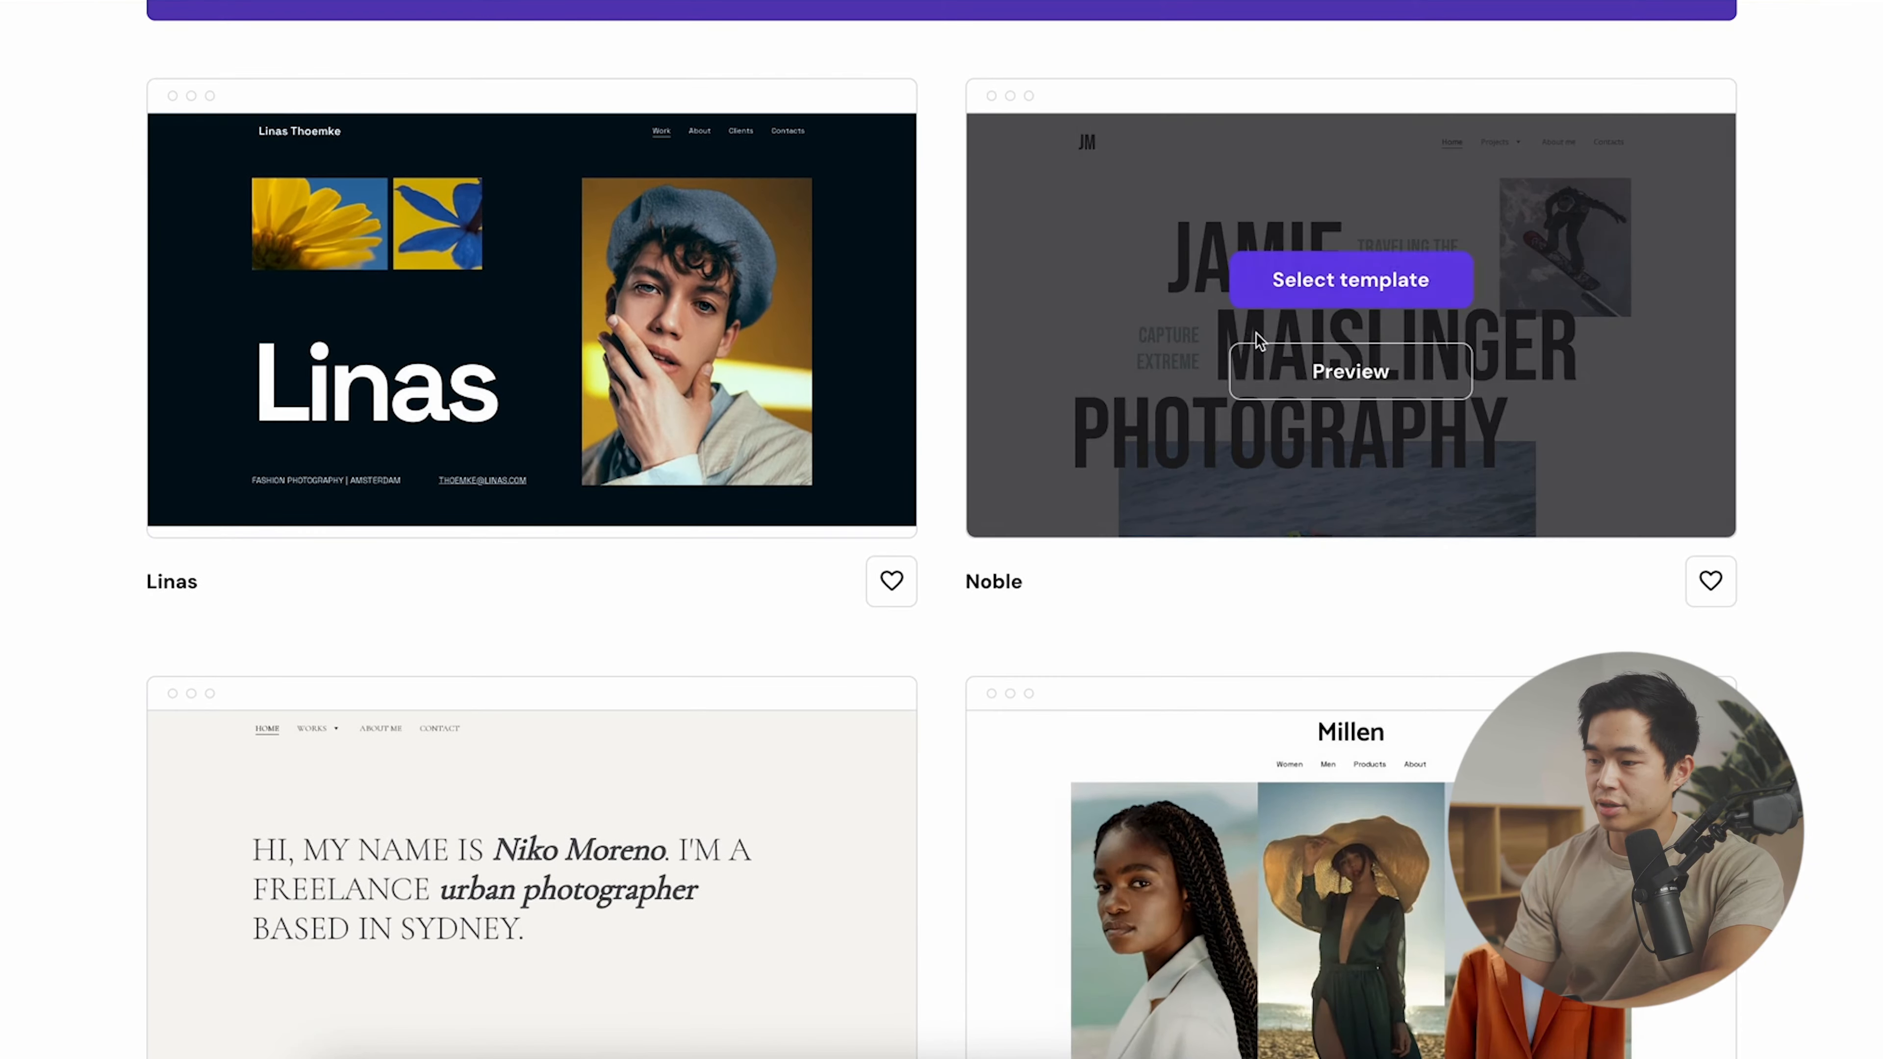
click(1267, 354)
scroll(980, 583, down, 15)
scroll(980, 583, up, 7)
click(97, 35)
scroll(557, 608, down, 14)
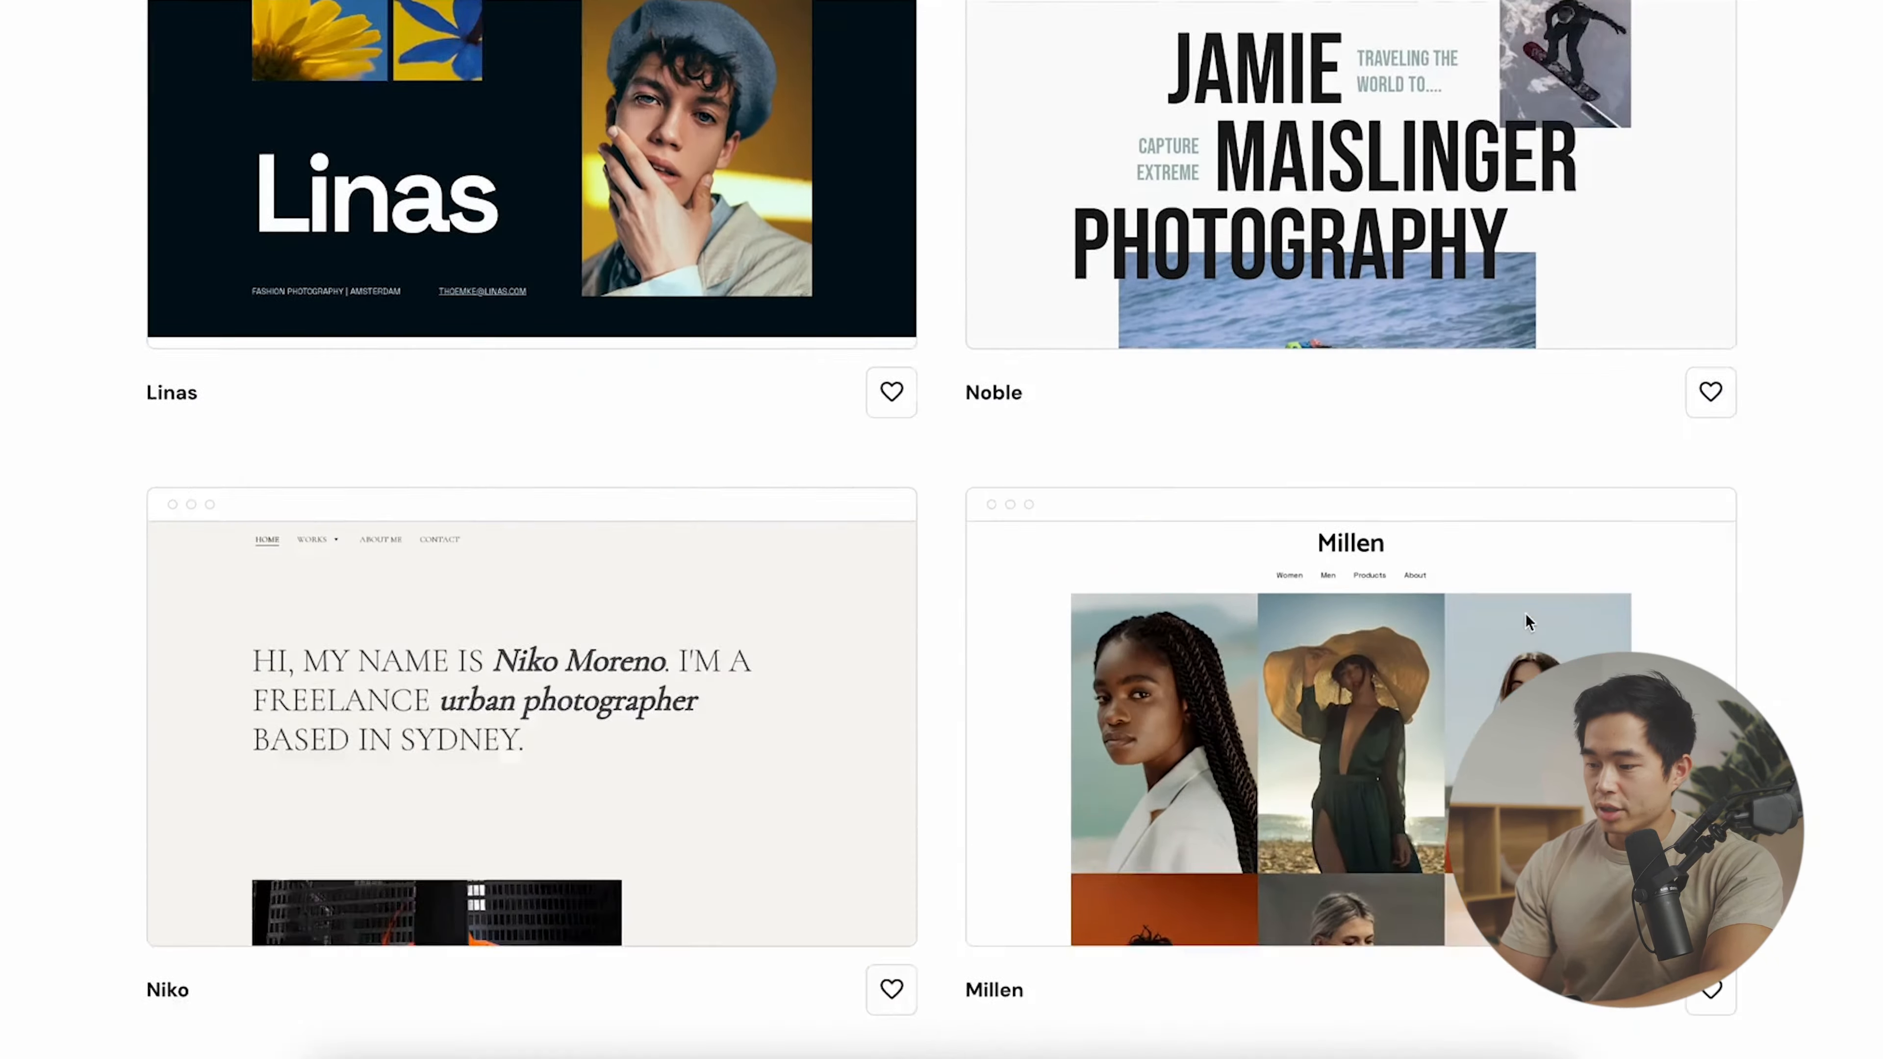
- Preview the Millen template and its About page, then start building from it
mouse_move(1324, 775)
click(1394, 658)
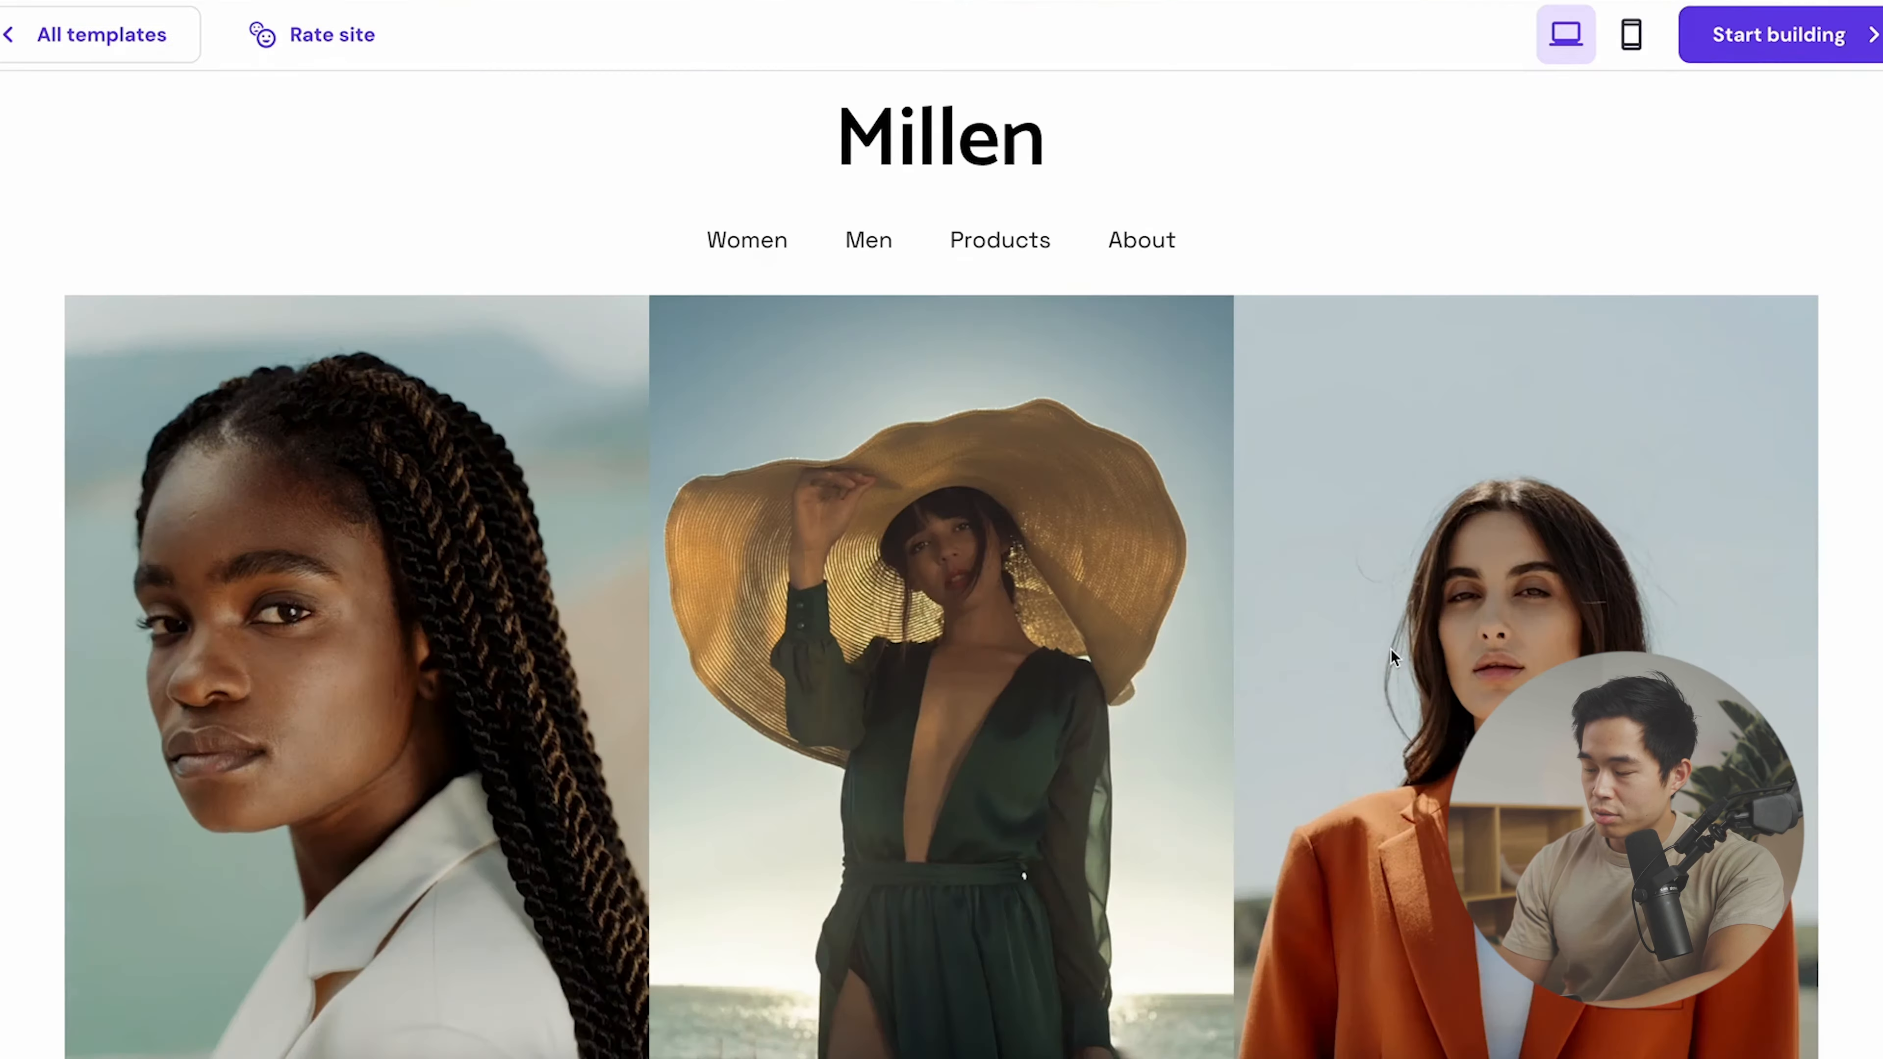
scroll(1034, 685, down, 10)
scroll(1034, 685, up, 10)
click(1140, 250)
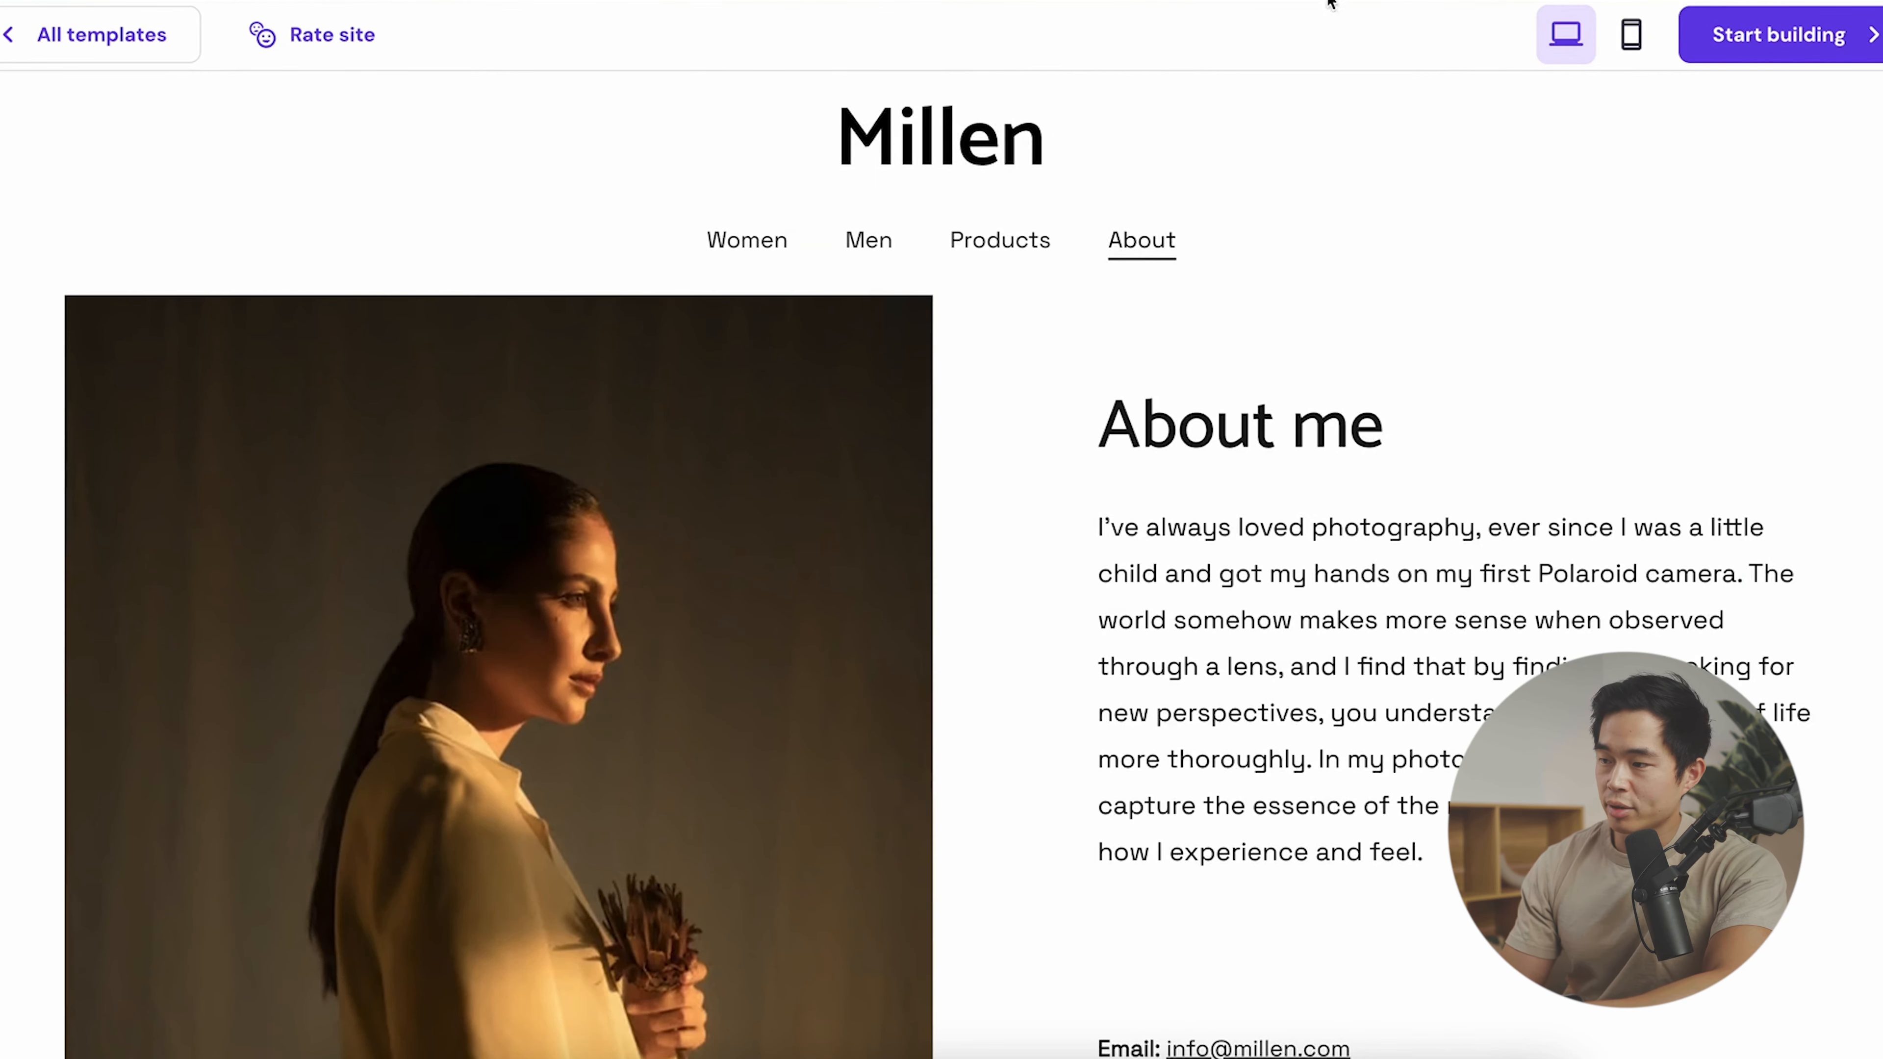
click(1773, 53)
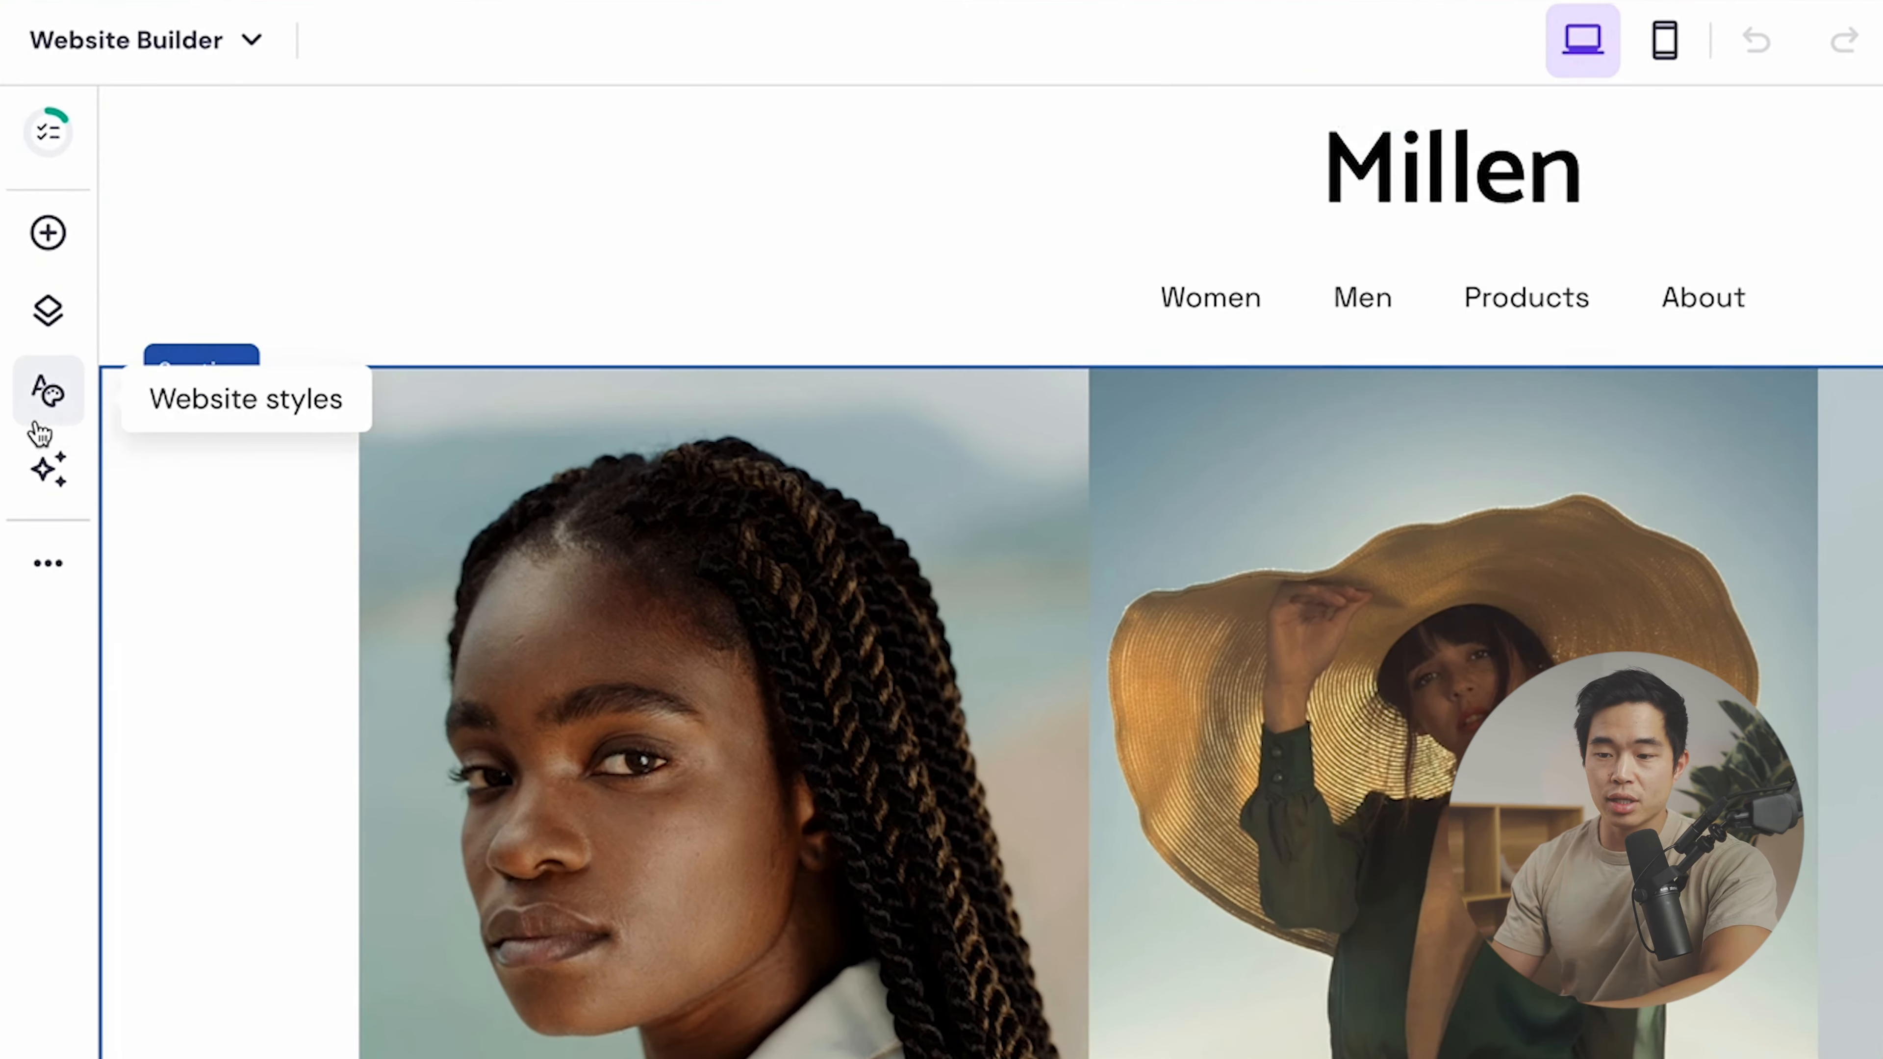
- Open Website styles and review the font, button, animation and colour tabs
click(49, 416)
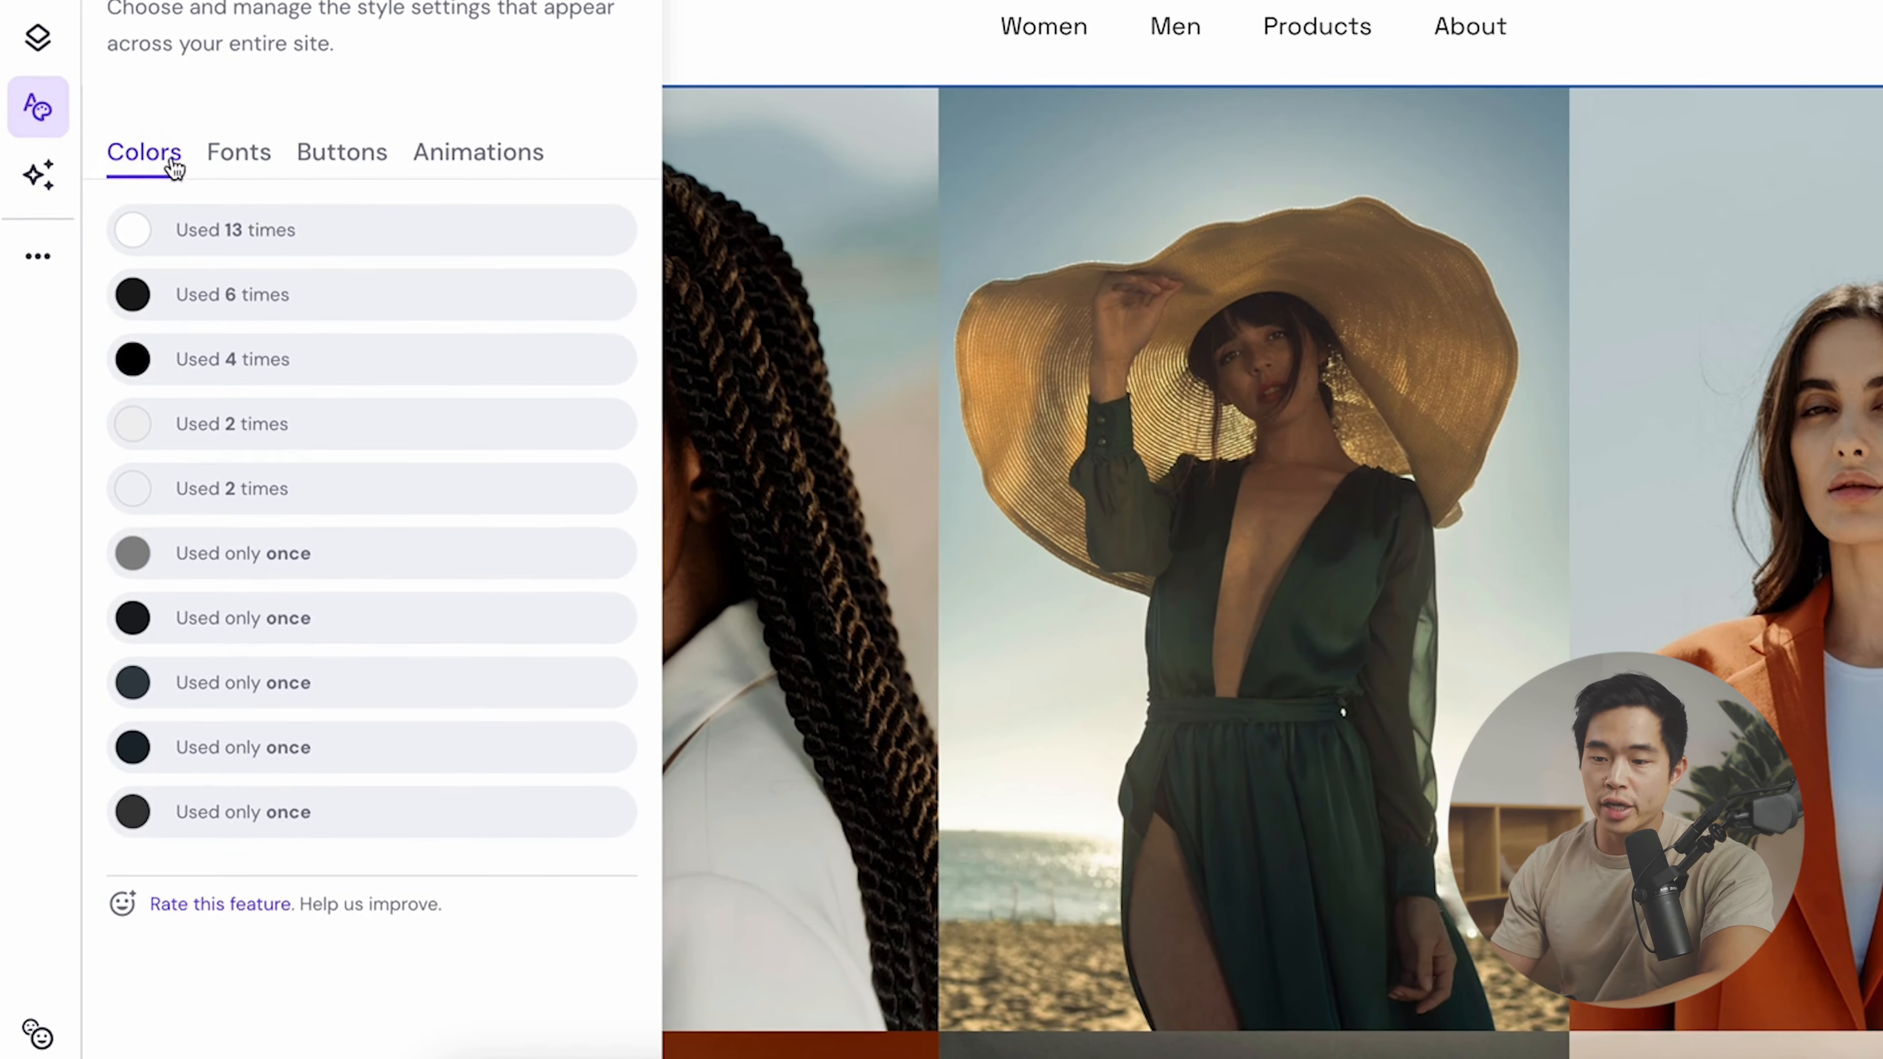
click(238, 159)
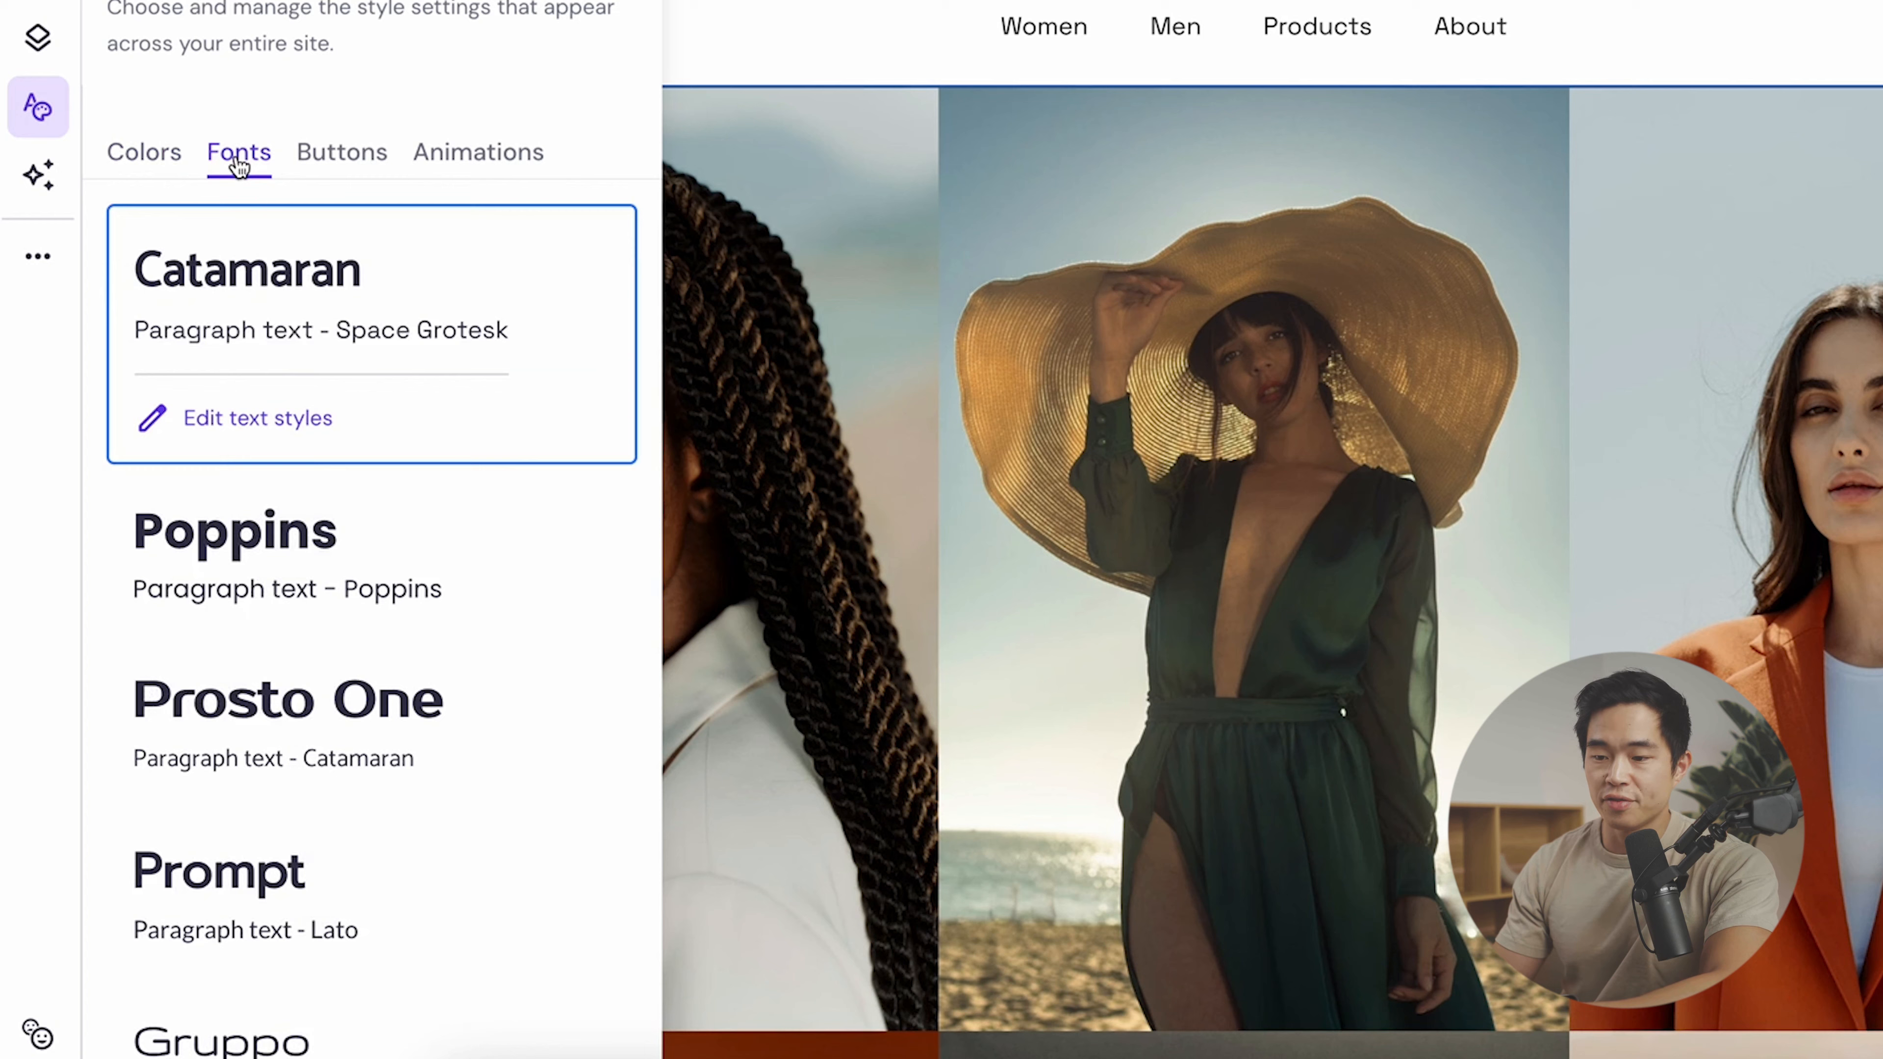
click(338, 168)
click(514, 170)
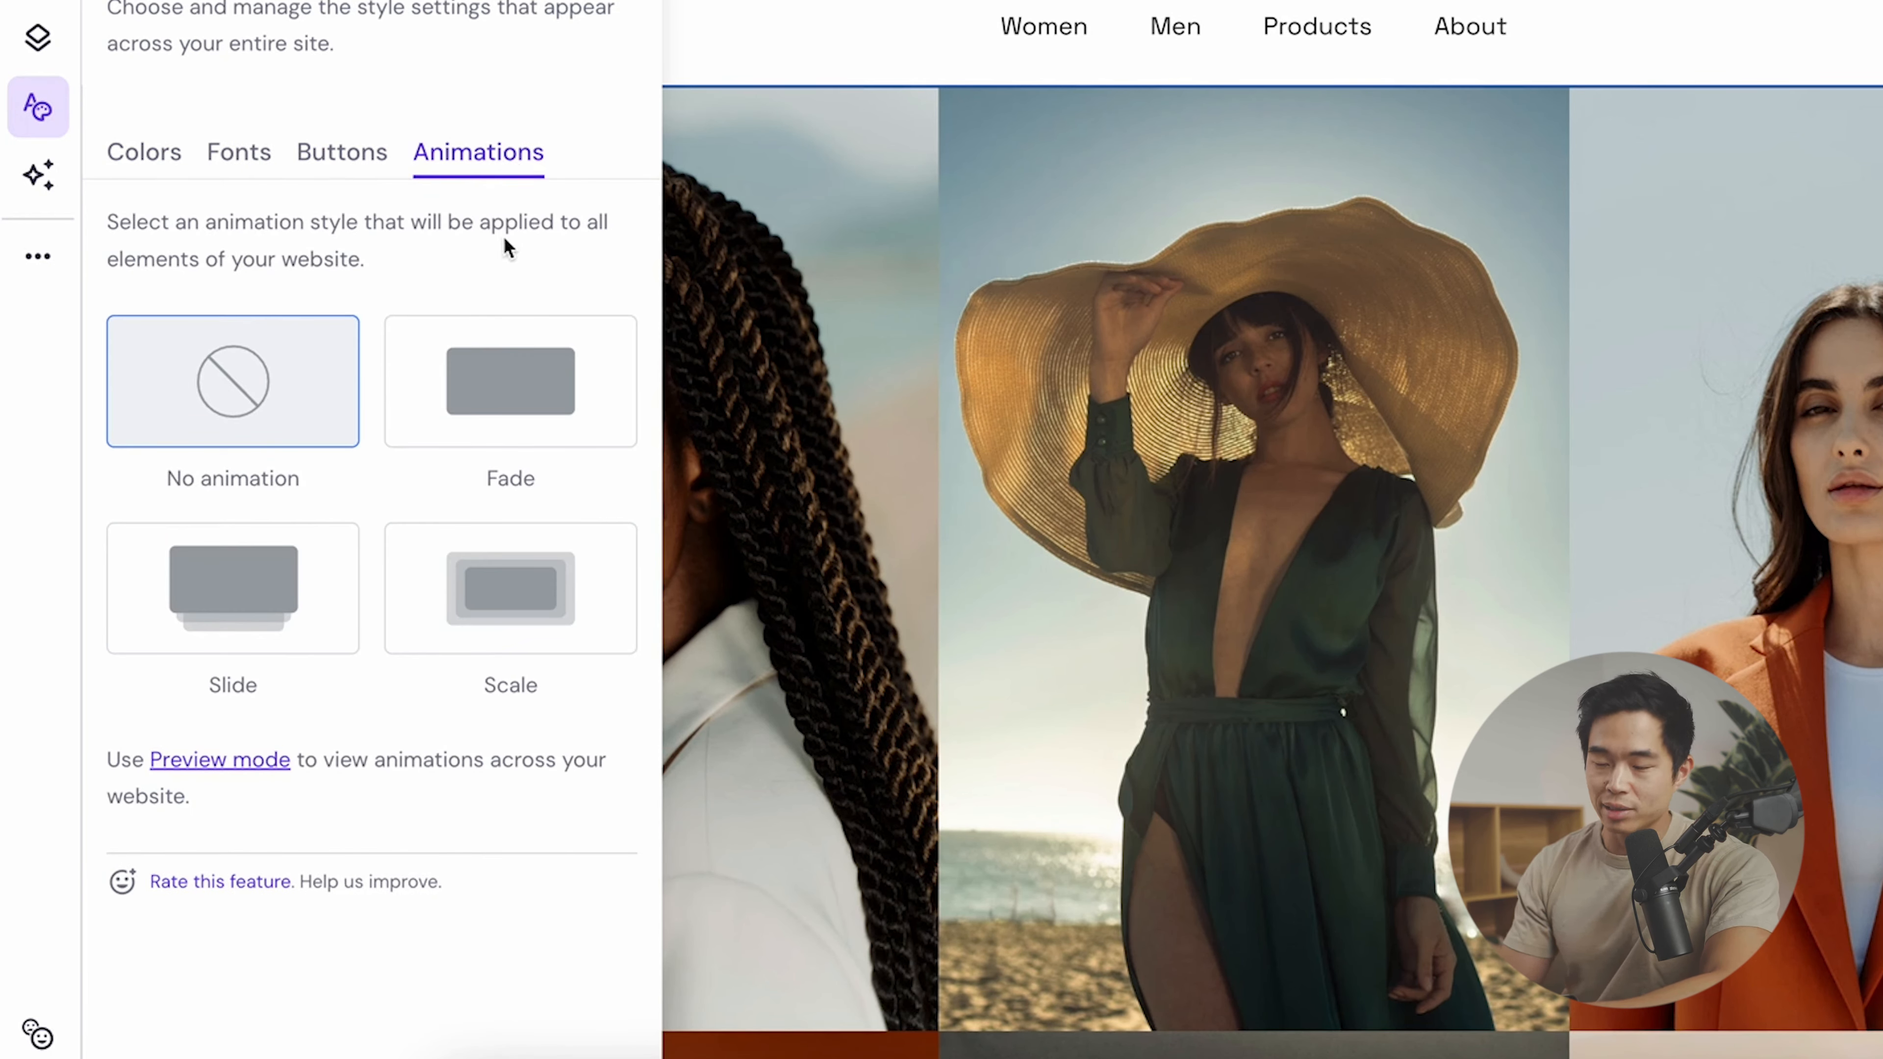
click(342, 152)
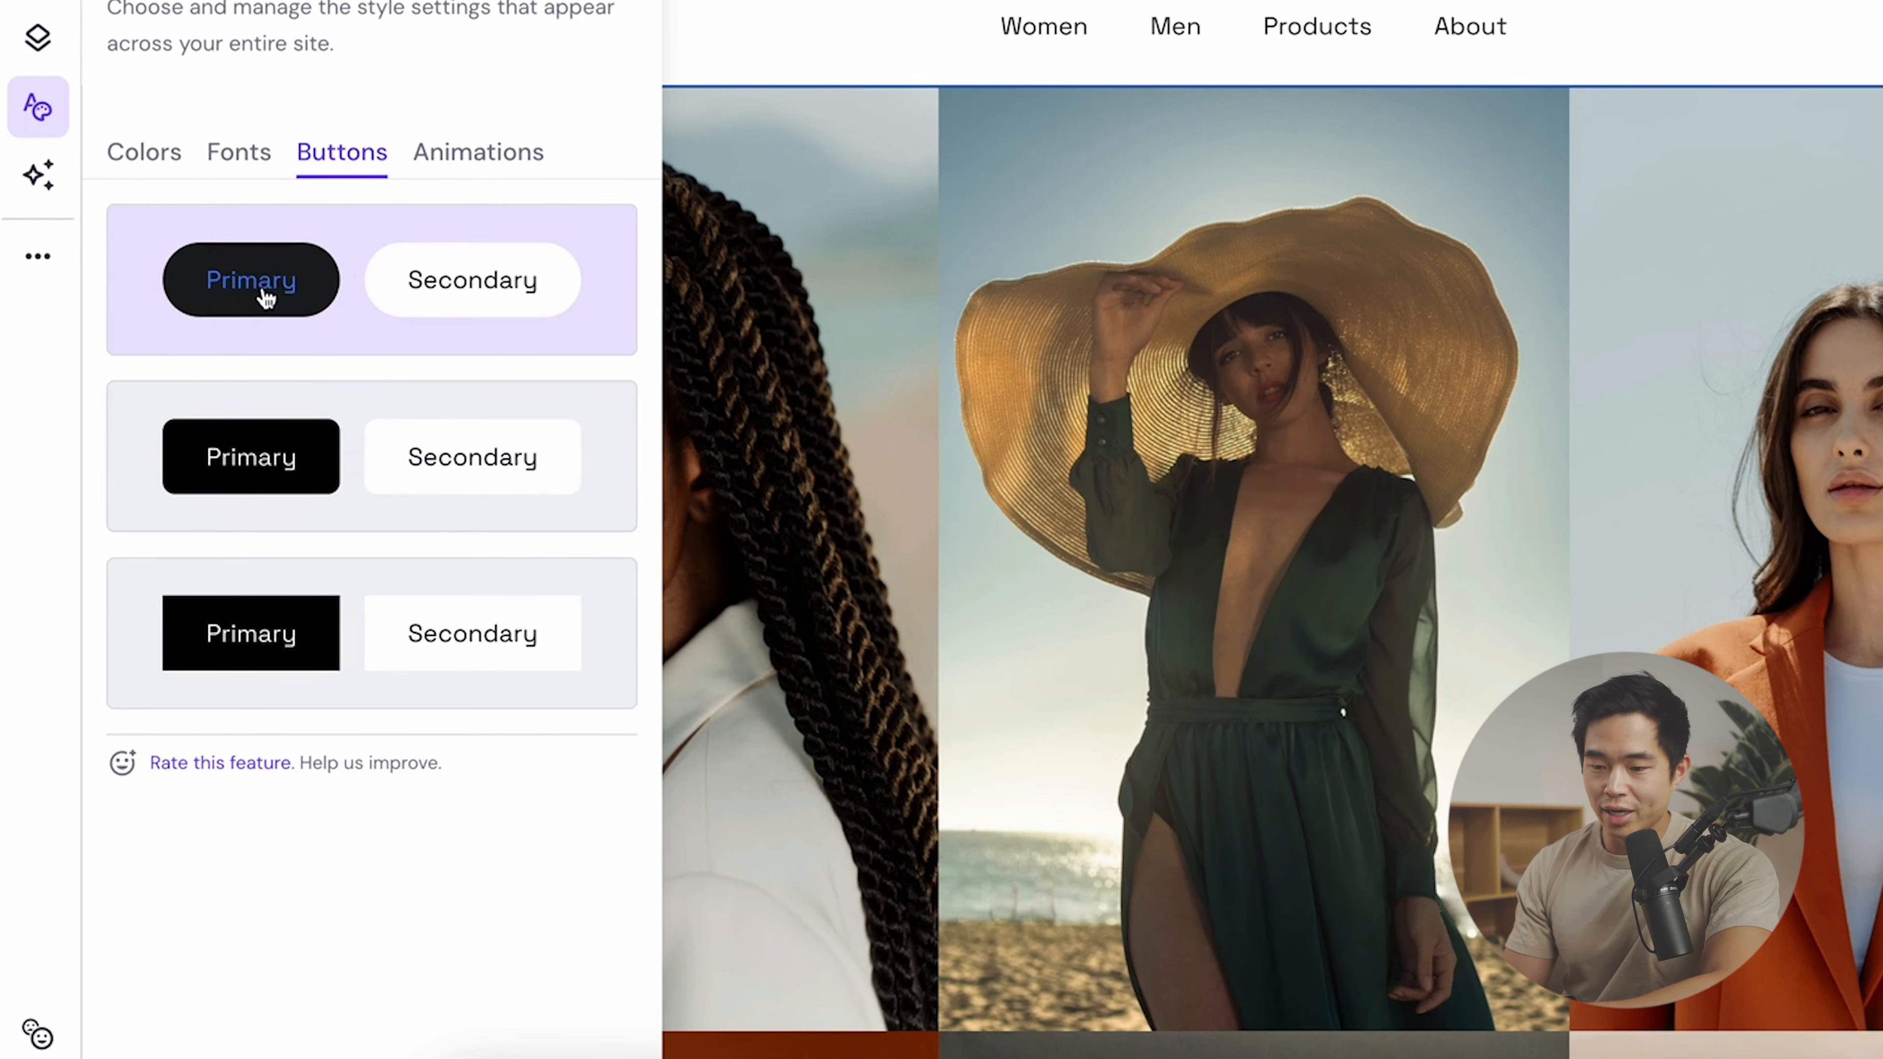
click(239, 152)
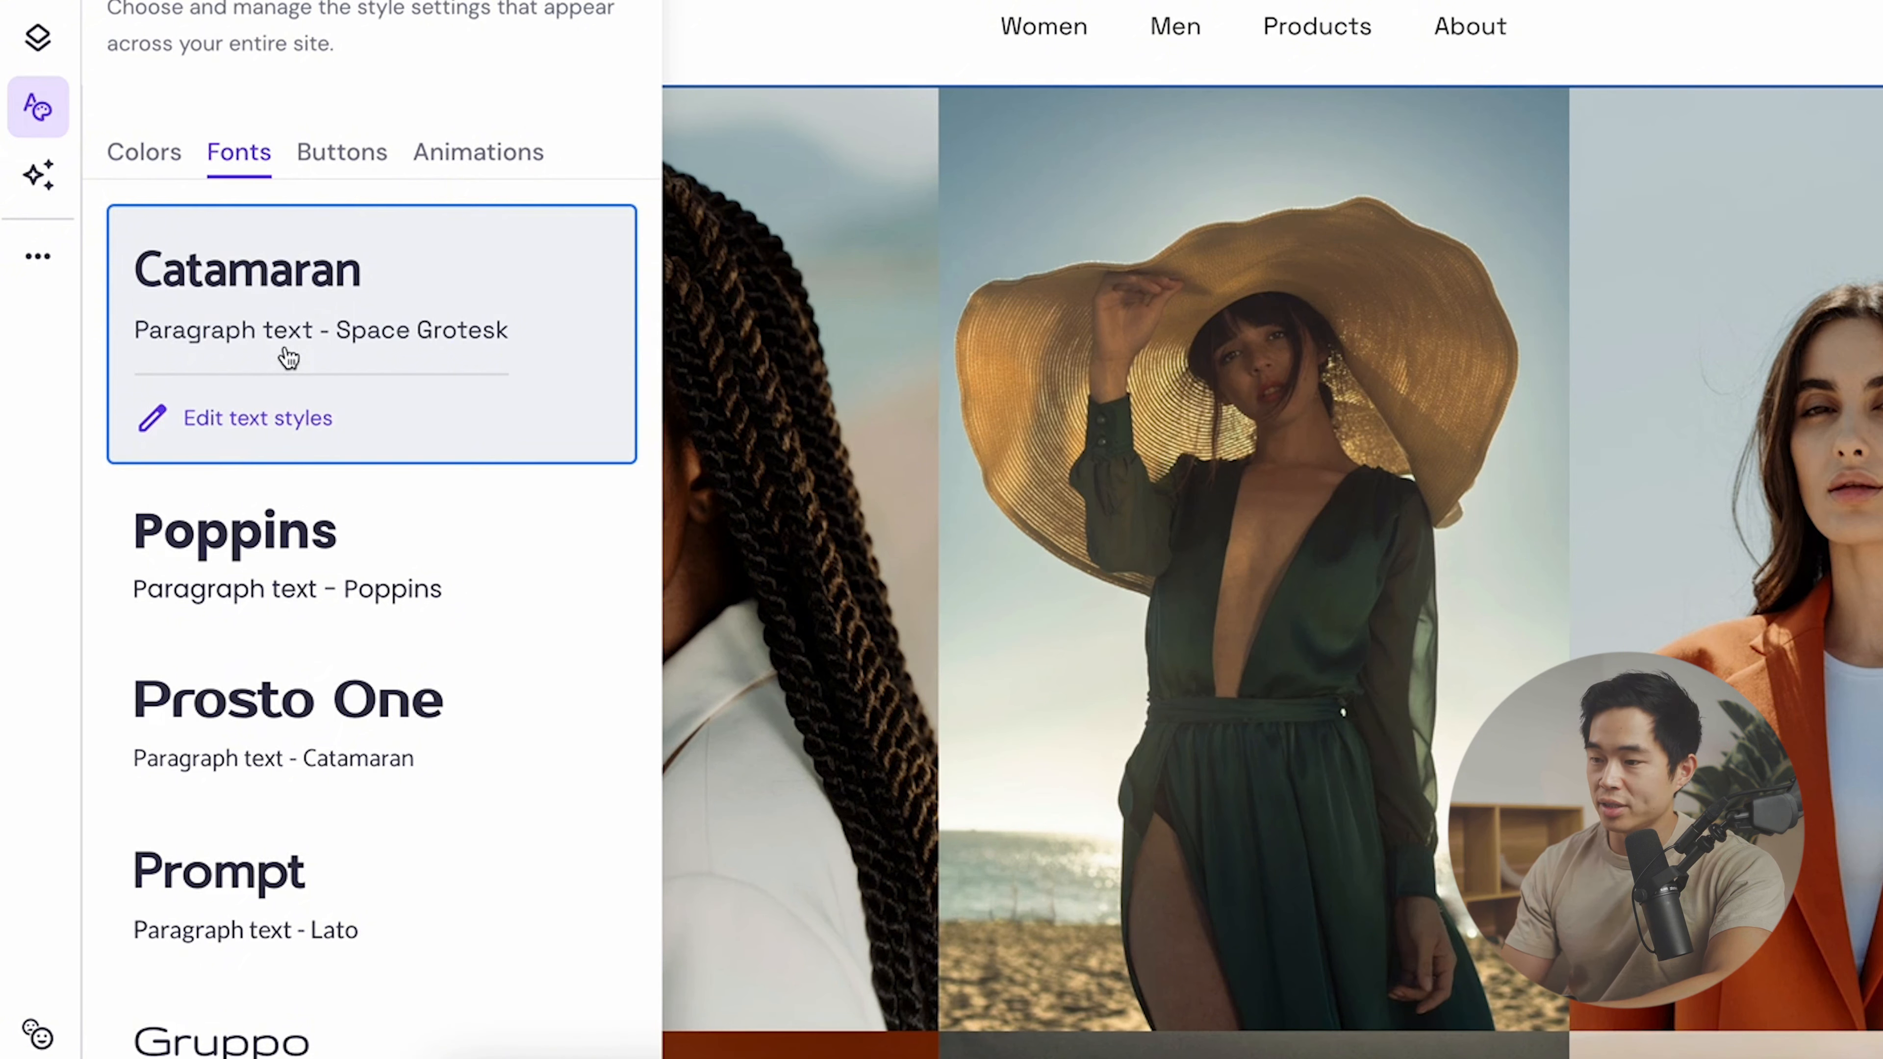
click(144, 152)
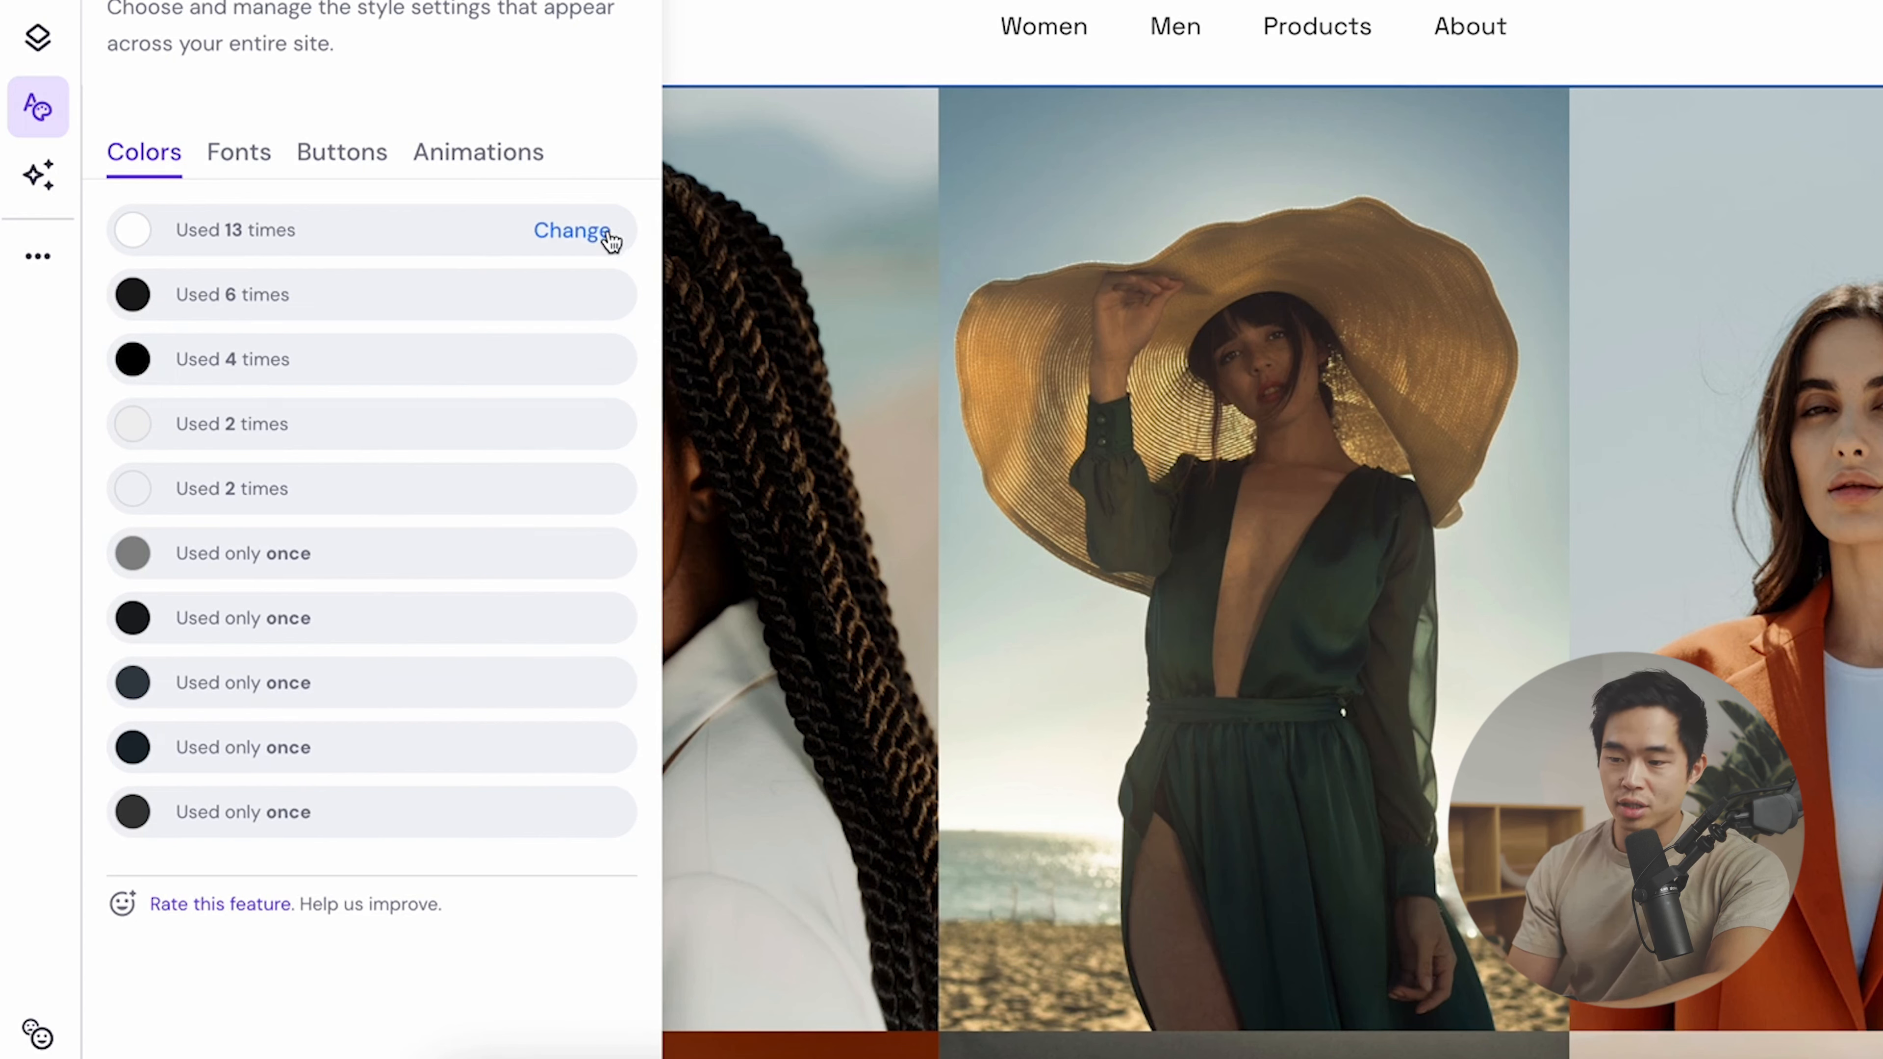
- Try replacing the site's white colour with pink, then close the styles panel
click(593, 238)
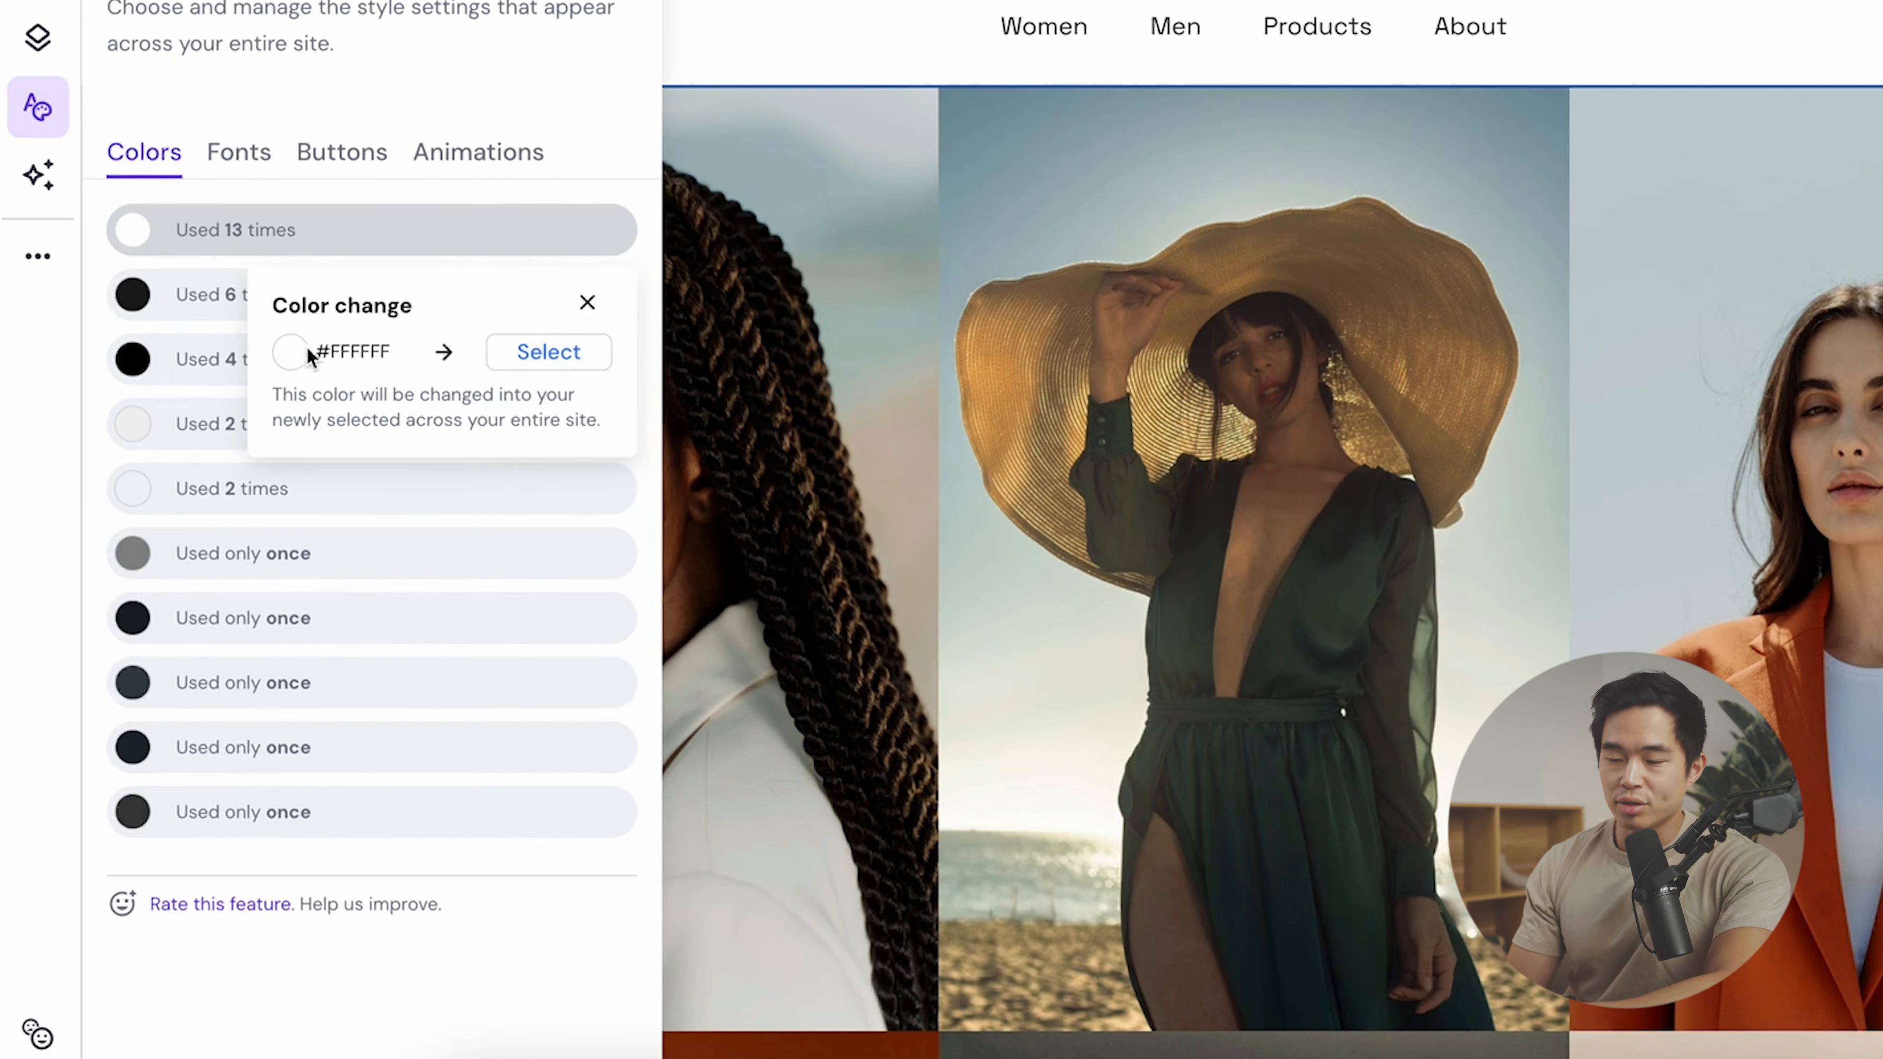
click(549, 351)
mouse_move(395, 496)
mouse_down()
mouse_move(438, 509)
mouse_move(428, 484)
mouse_up()
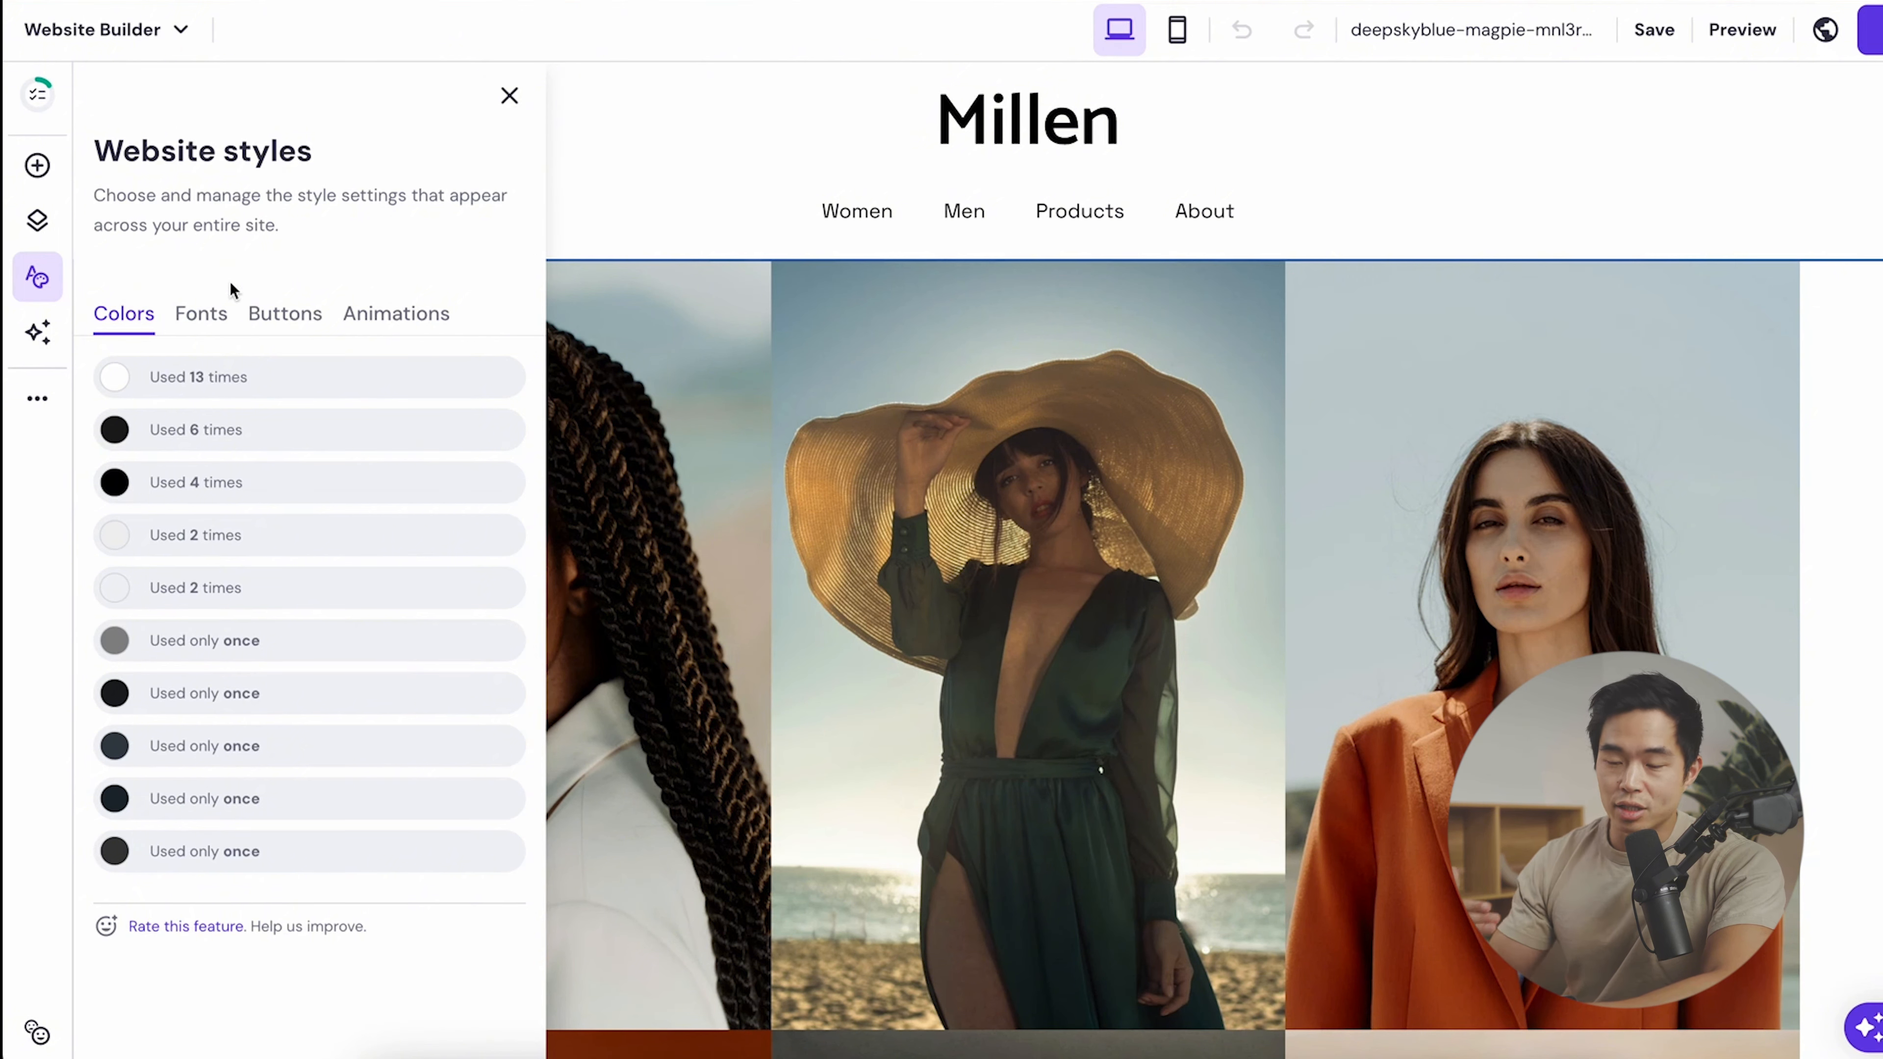
mouse_move(391, 753)
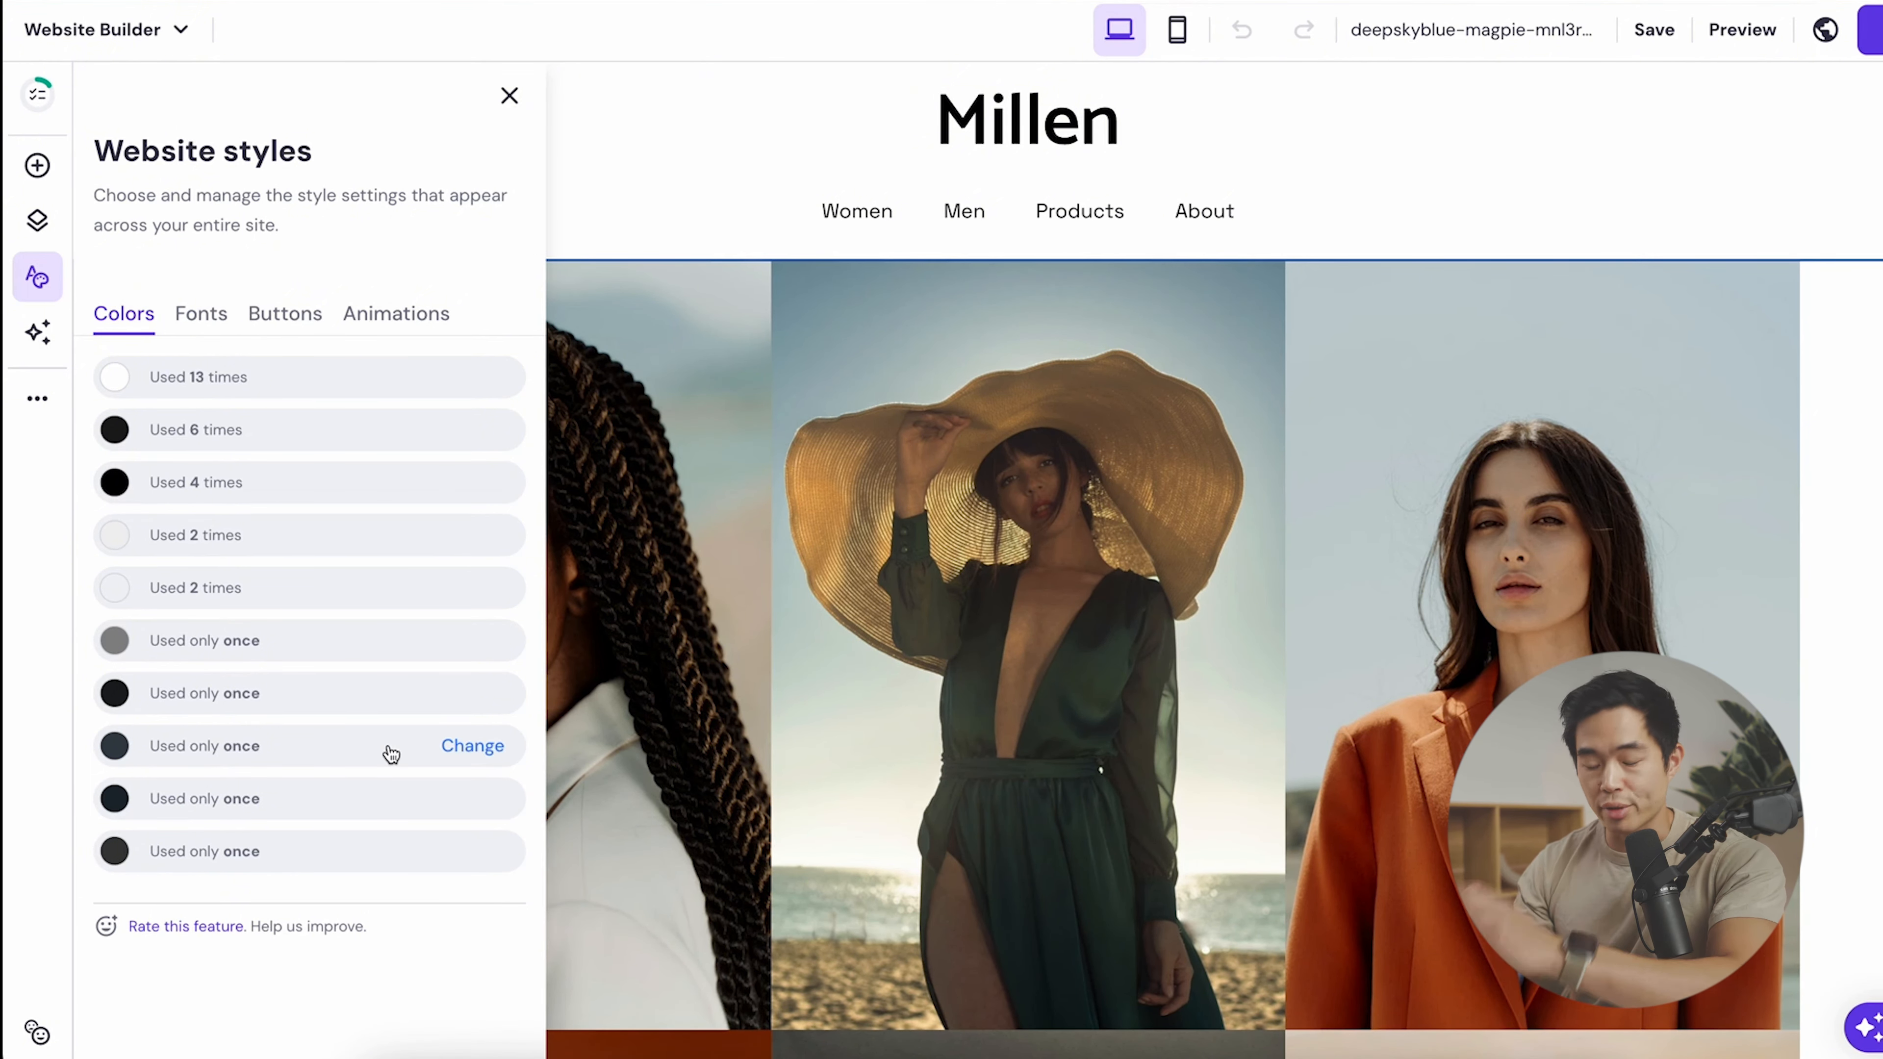
click(510, 95)
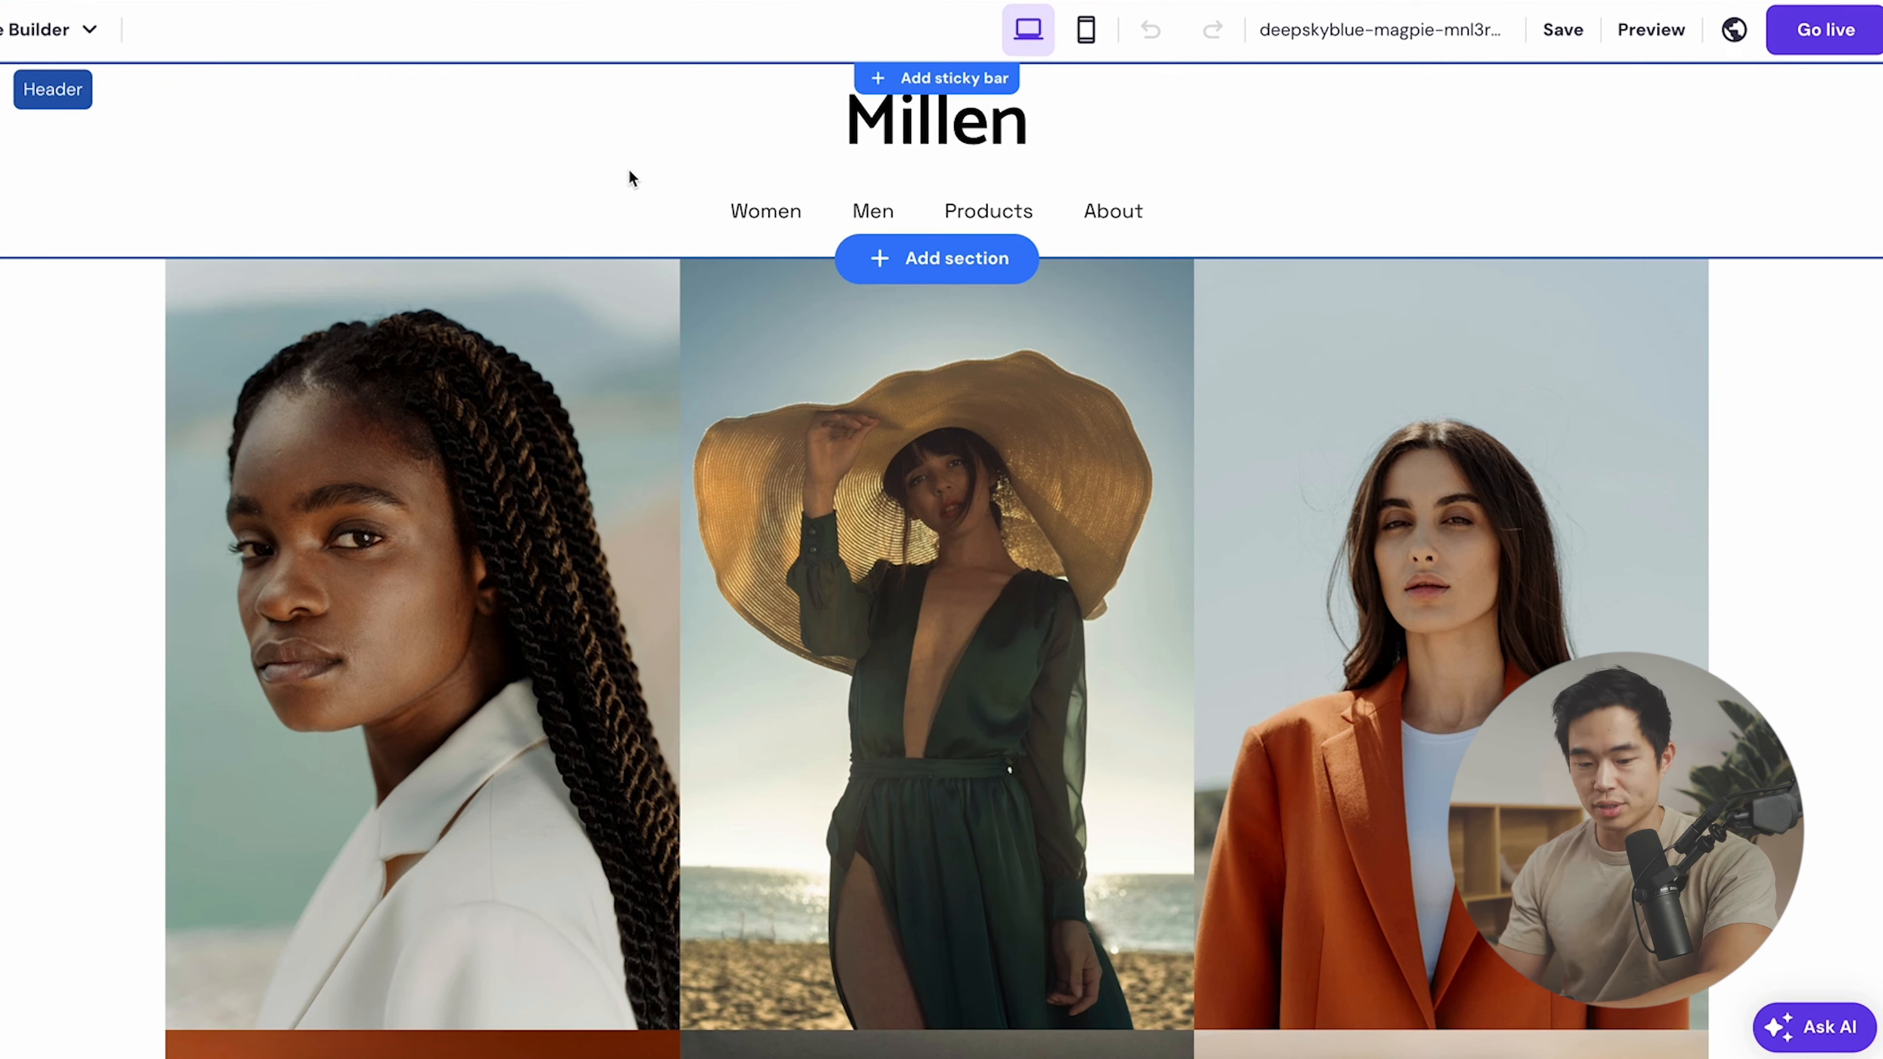
- Select the header and open the Millen logo's settings, shown at 140 px width
scroll(965, 1021, down, 10)
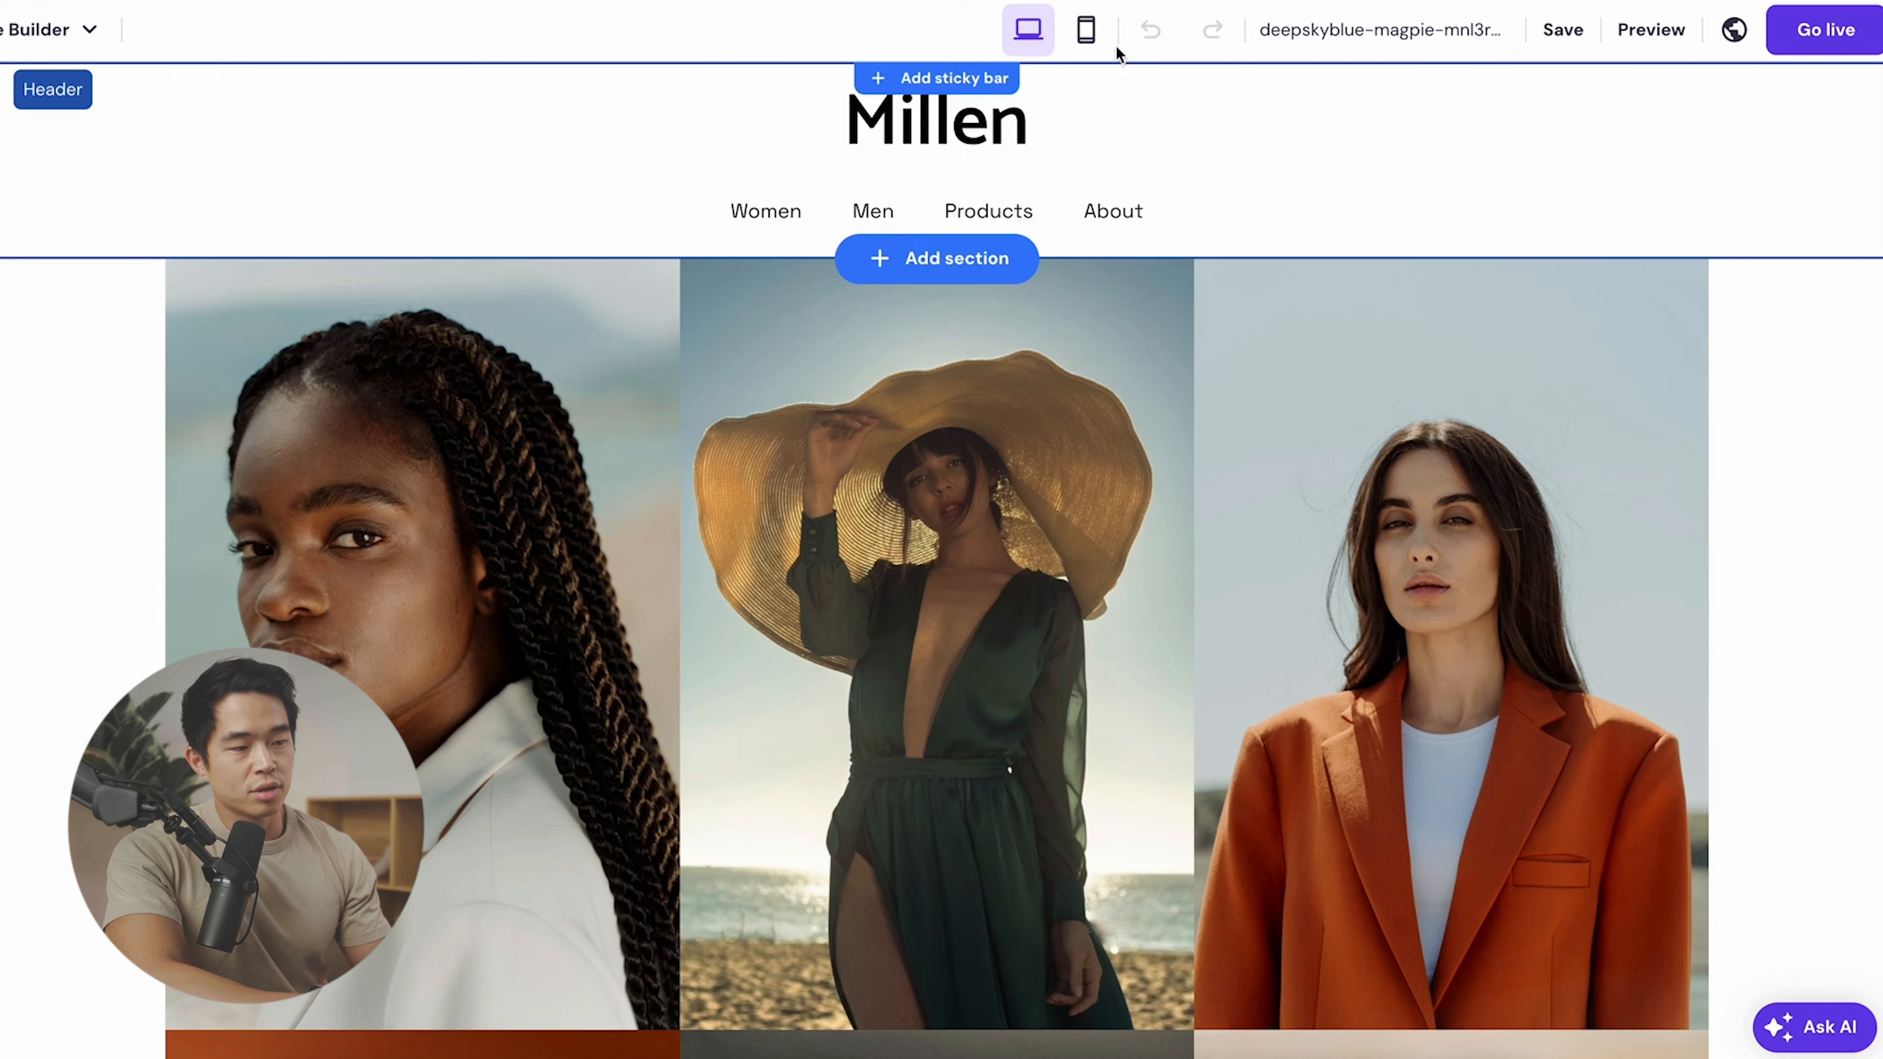
click(708, 137)
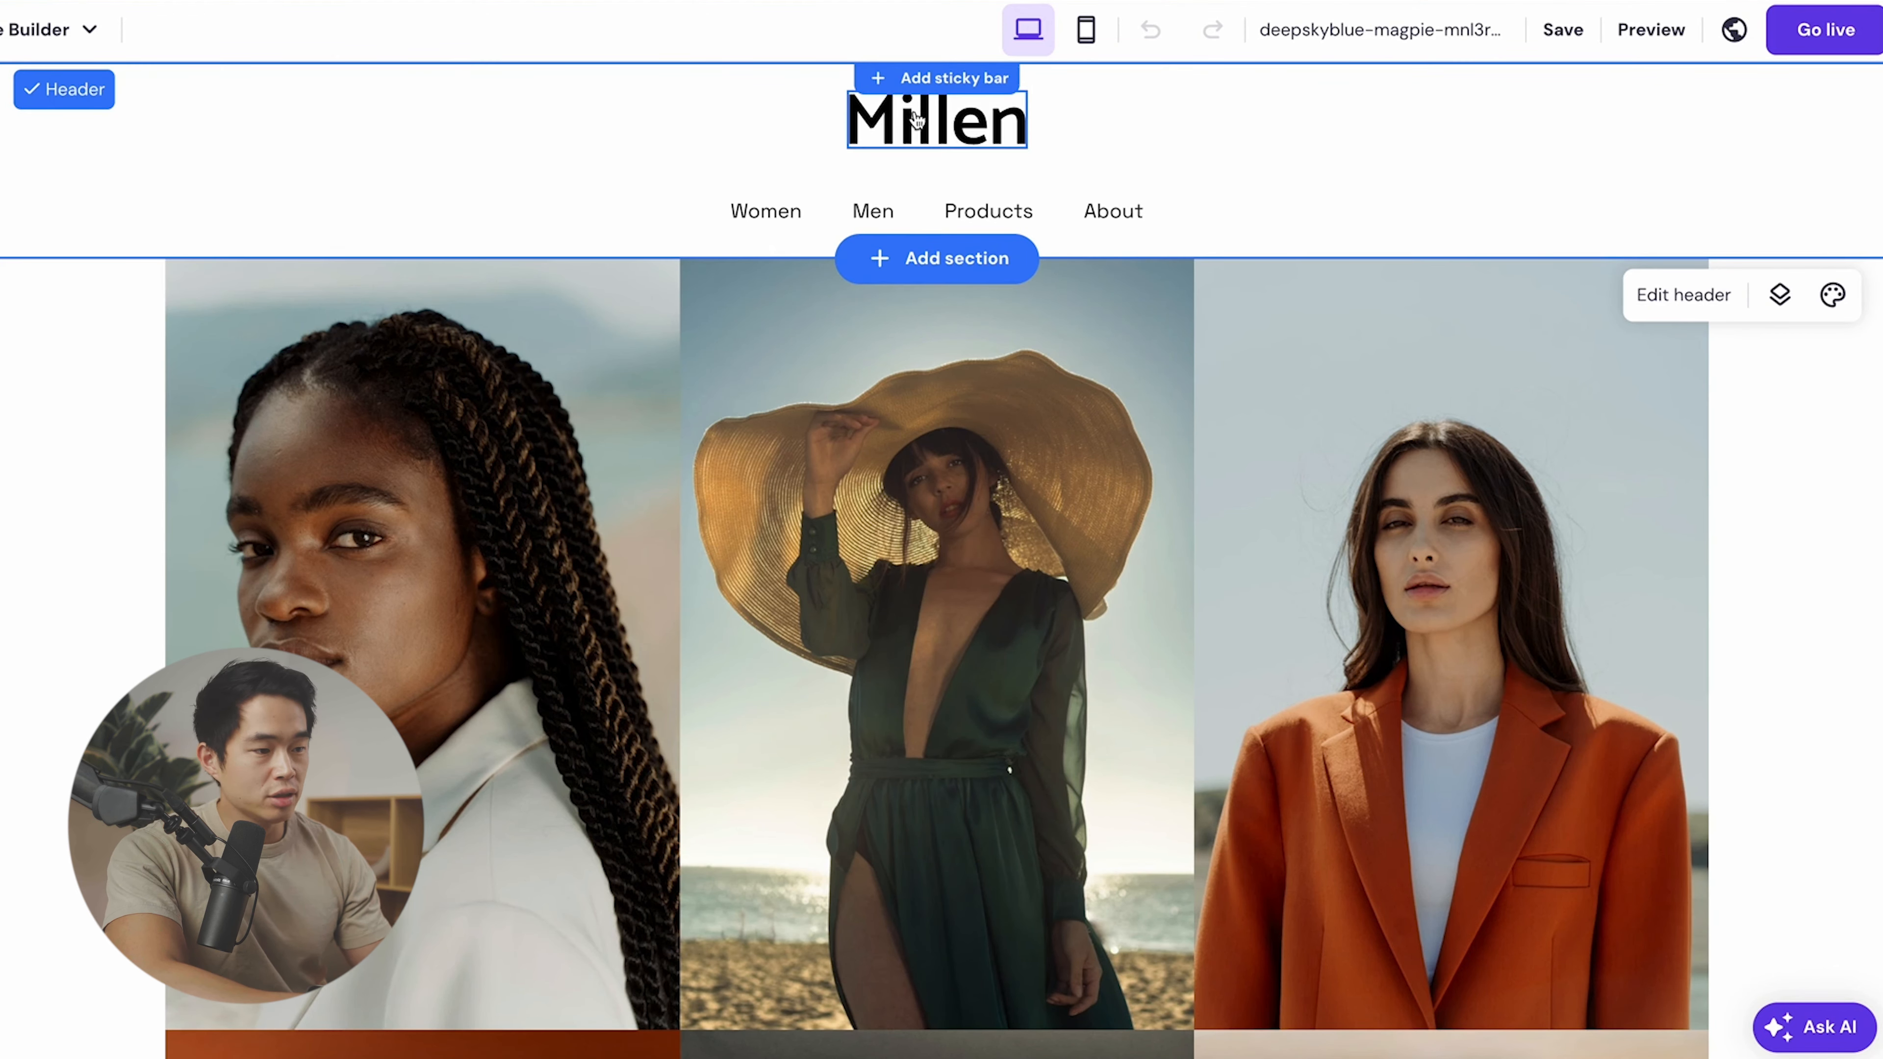
click(919, 133)
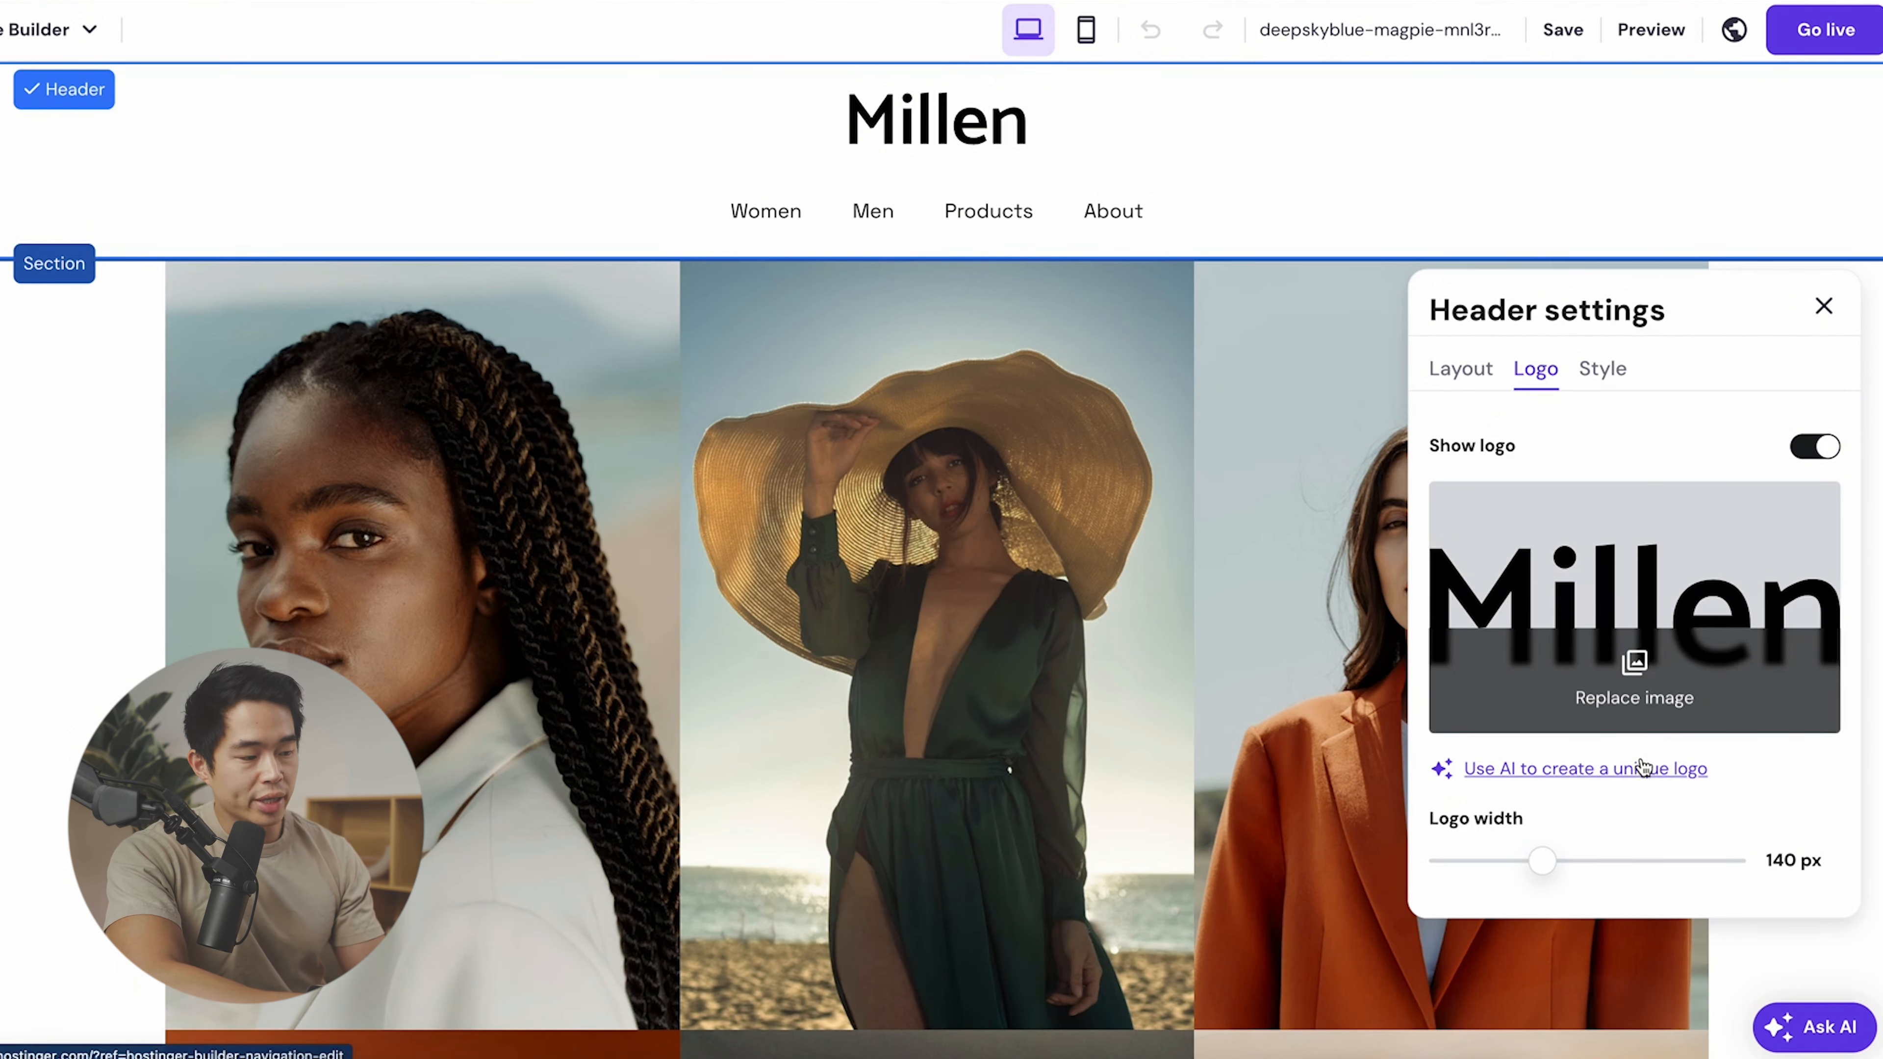
- Generate four Modern-style AI logos and download the first one
click(1596, 771)
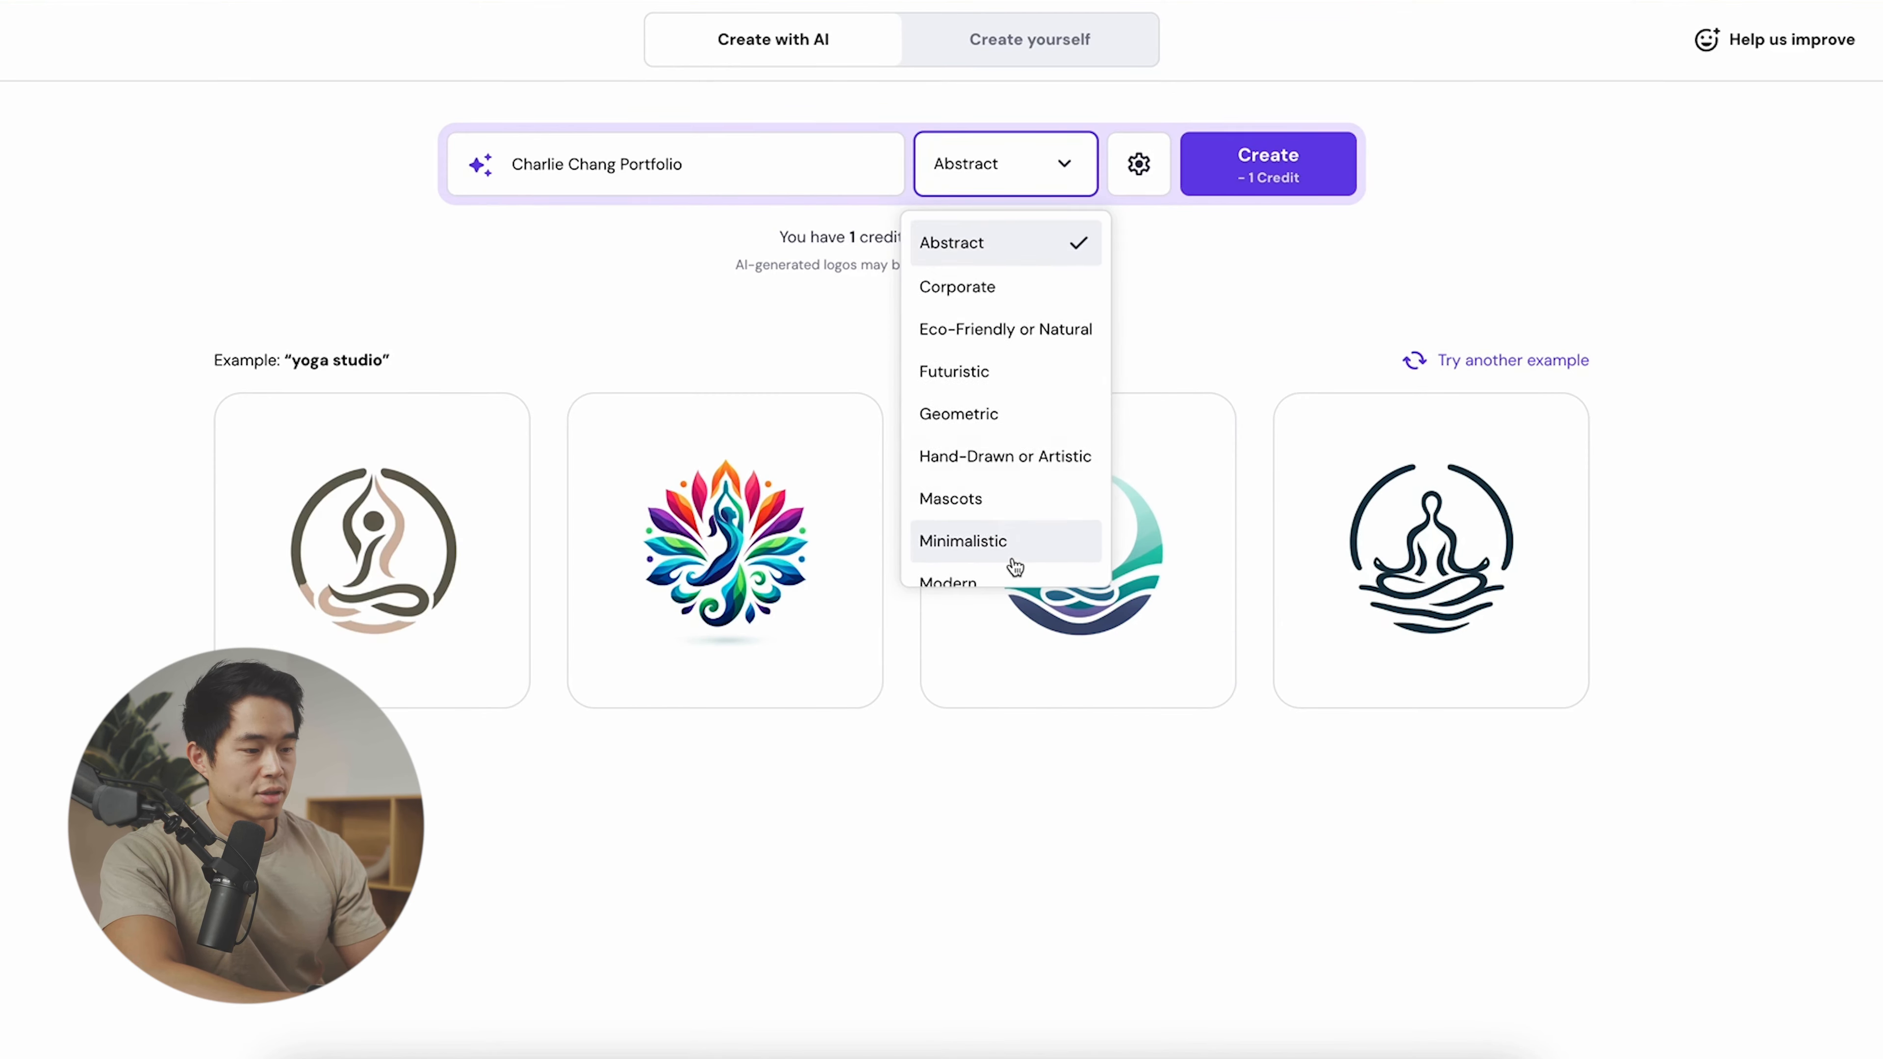
scroll(1008, 556, down, 1)
click(1005, 534)
click(1148, 179)
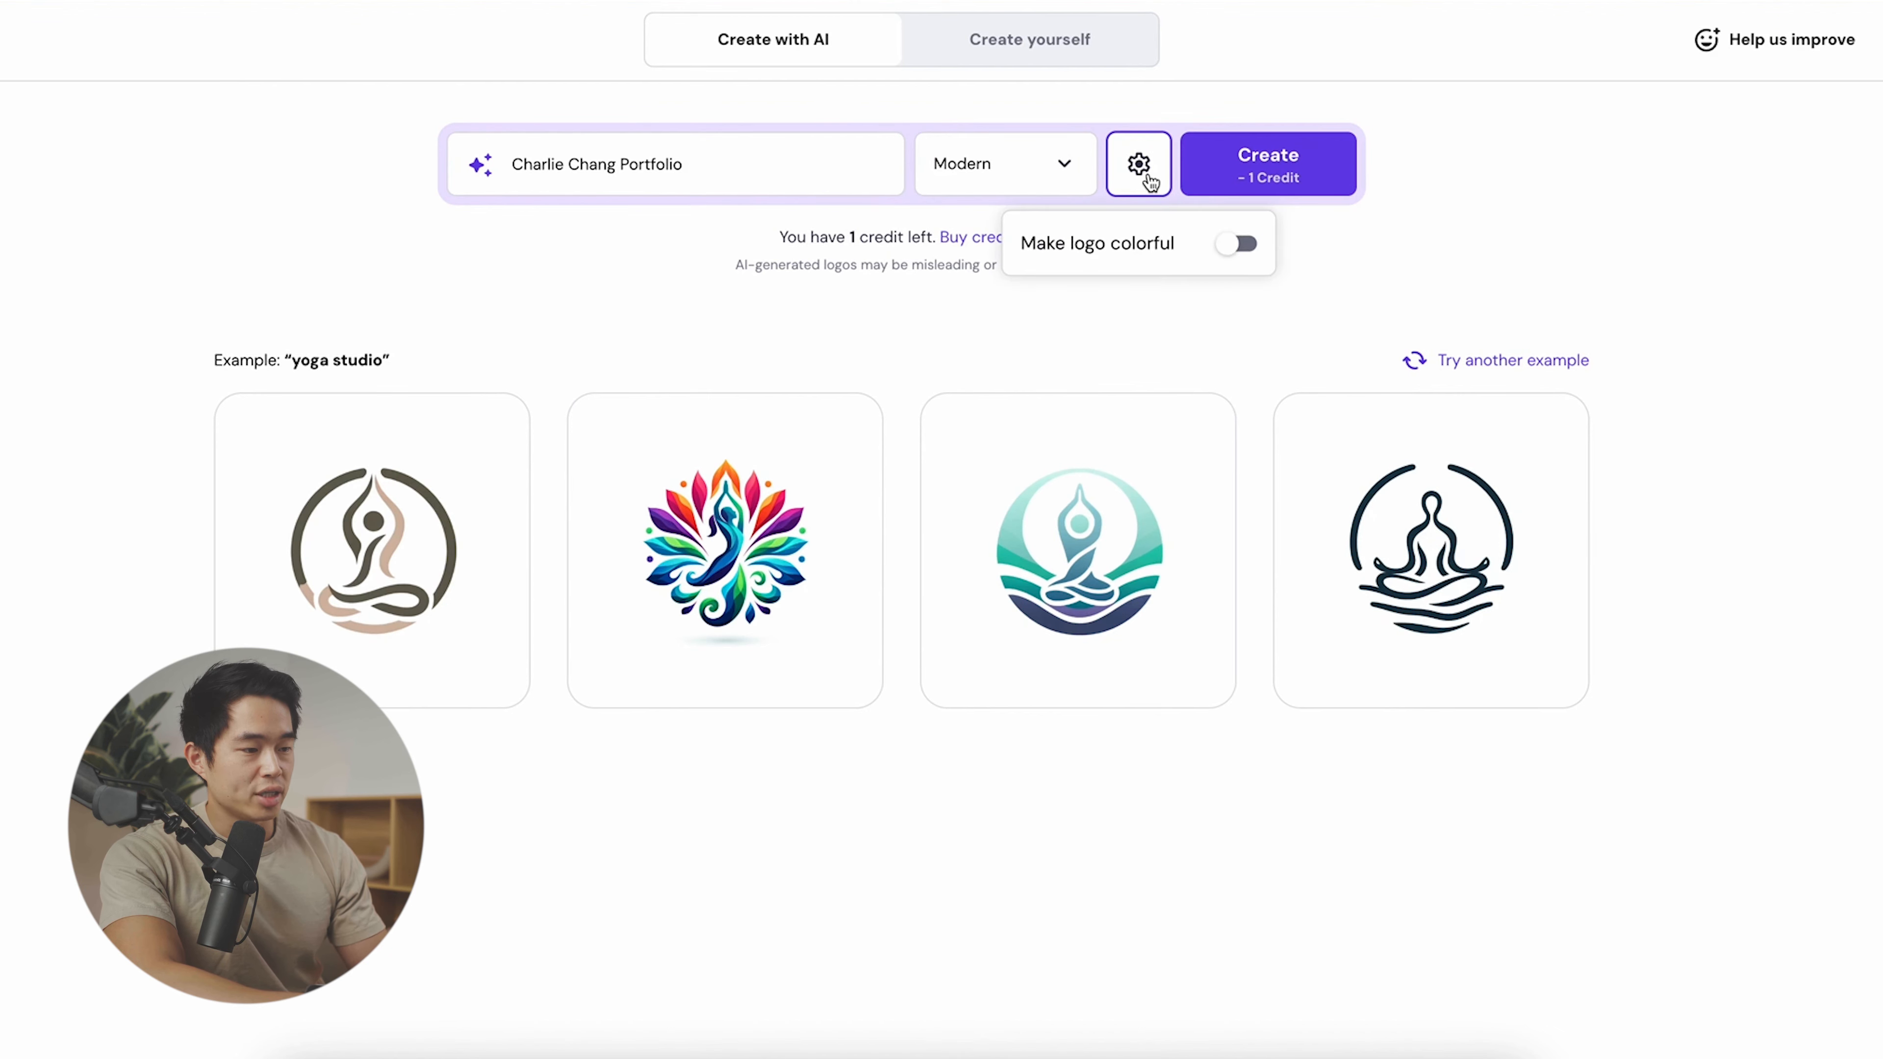
click(1398, 261)
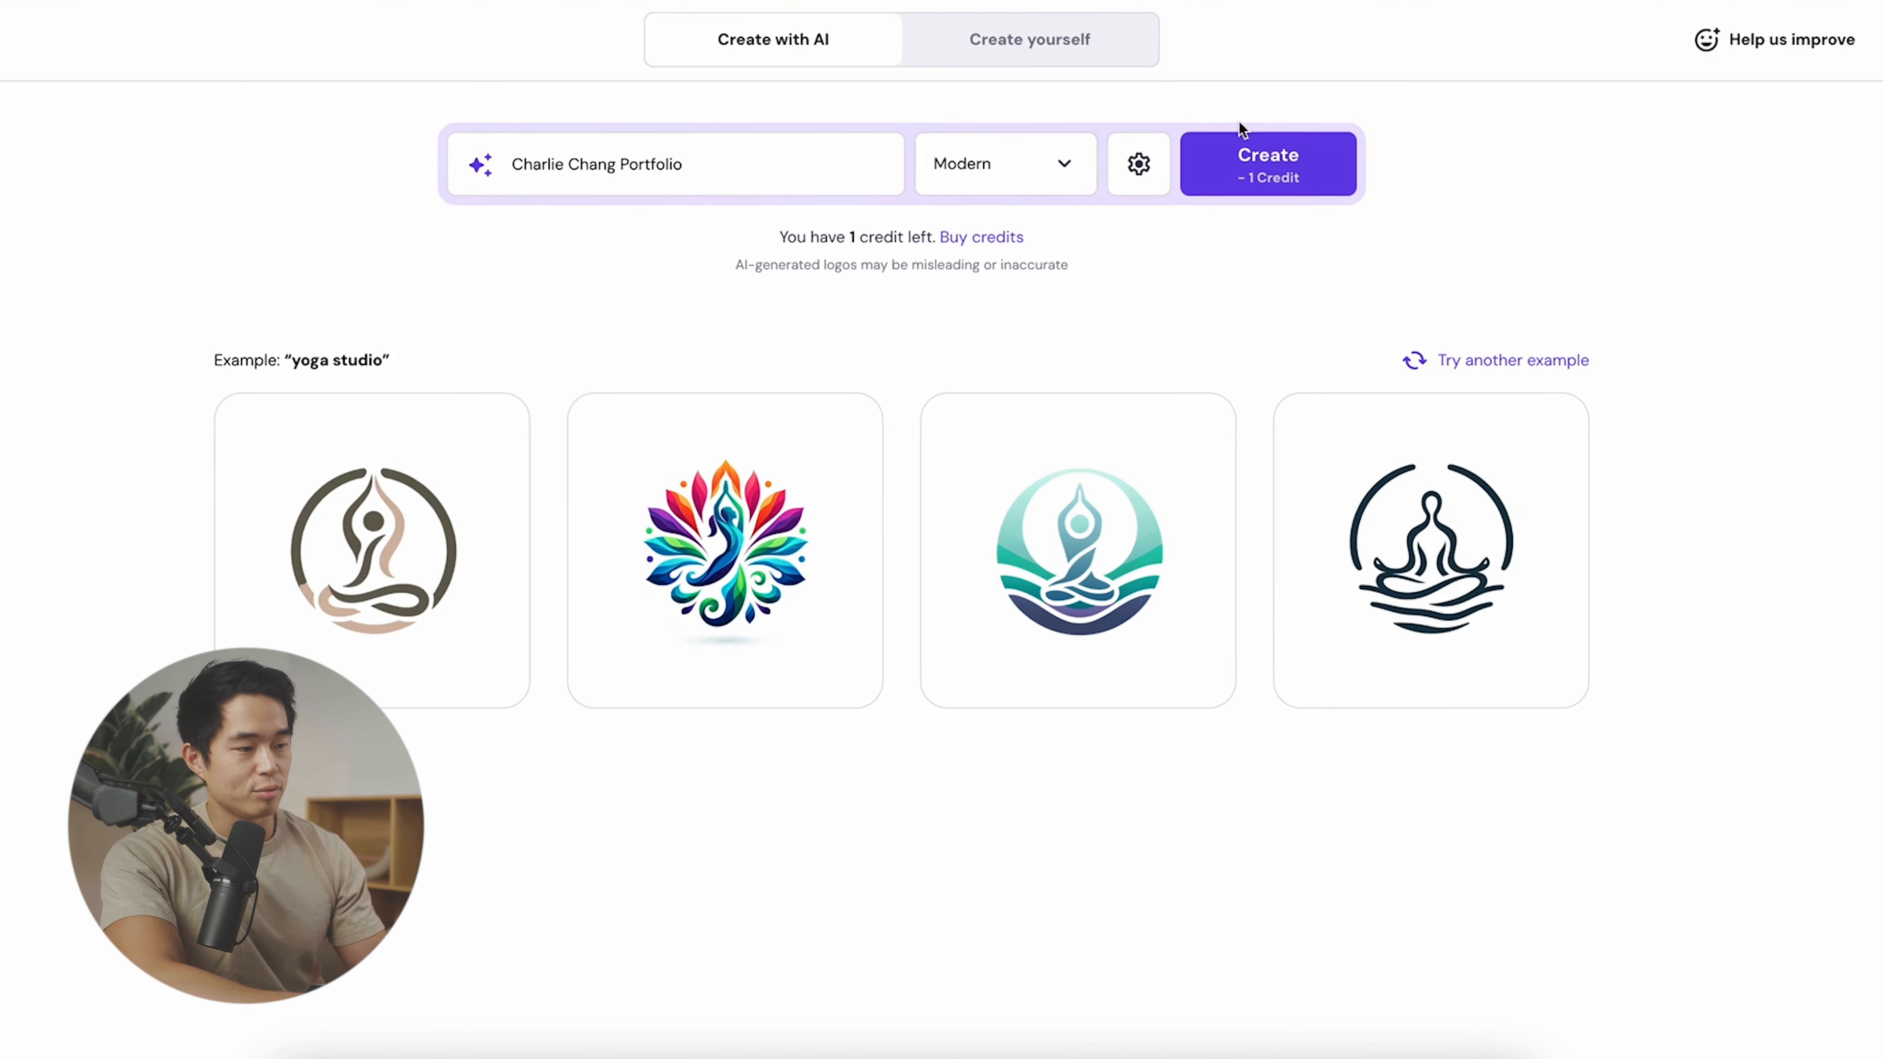
click(1285, 177)
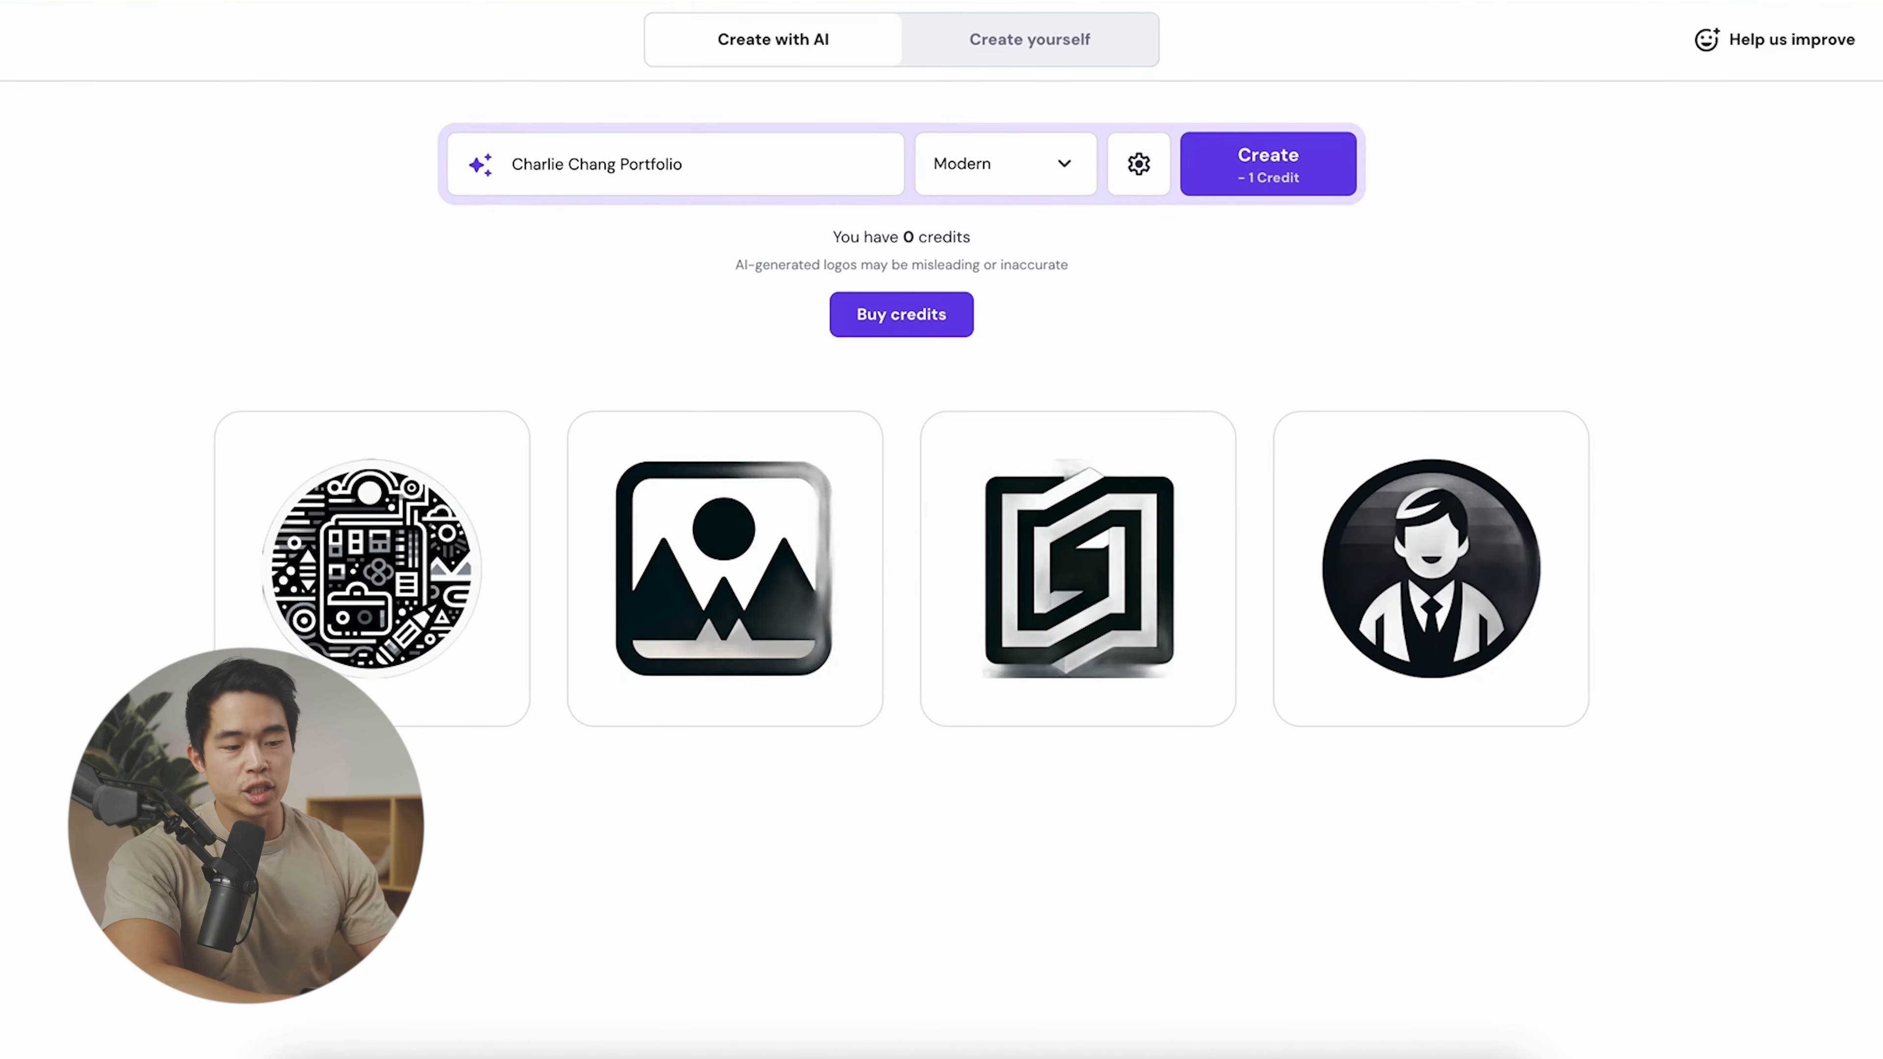
mouse_move(1376, 729)
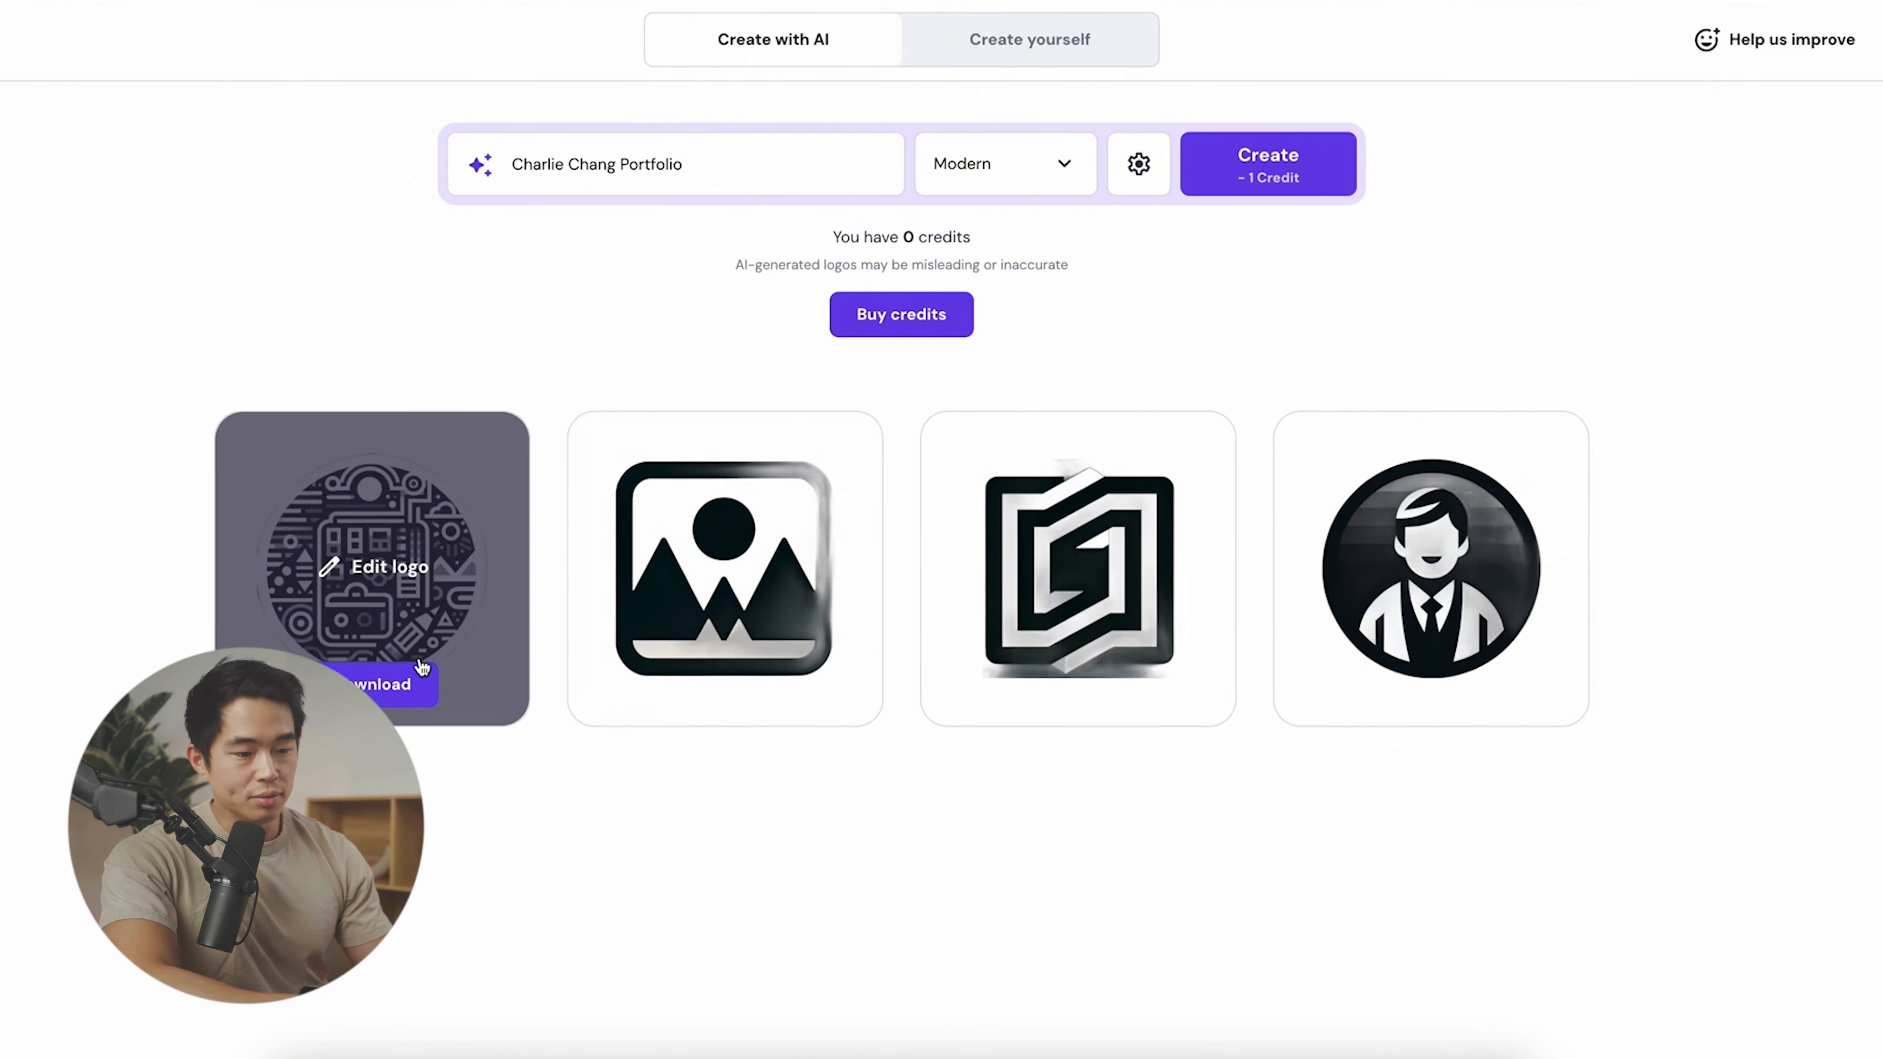
click(393, 689)
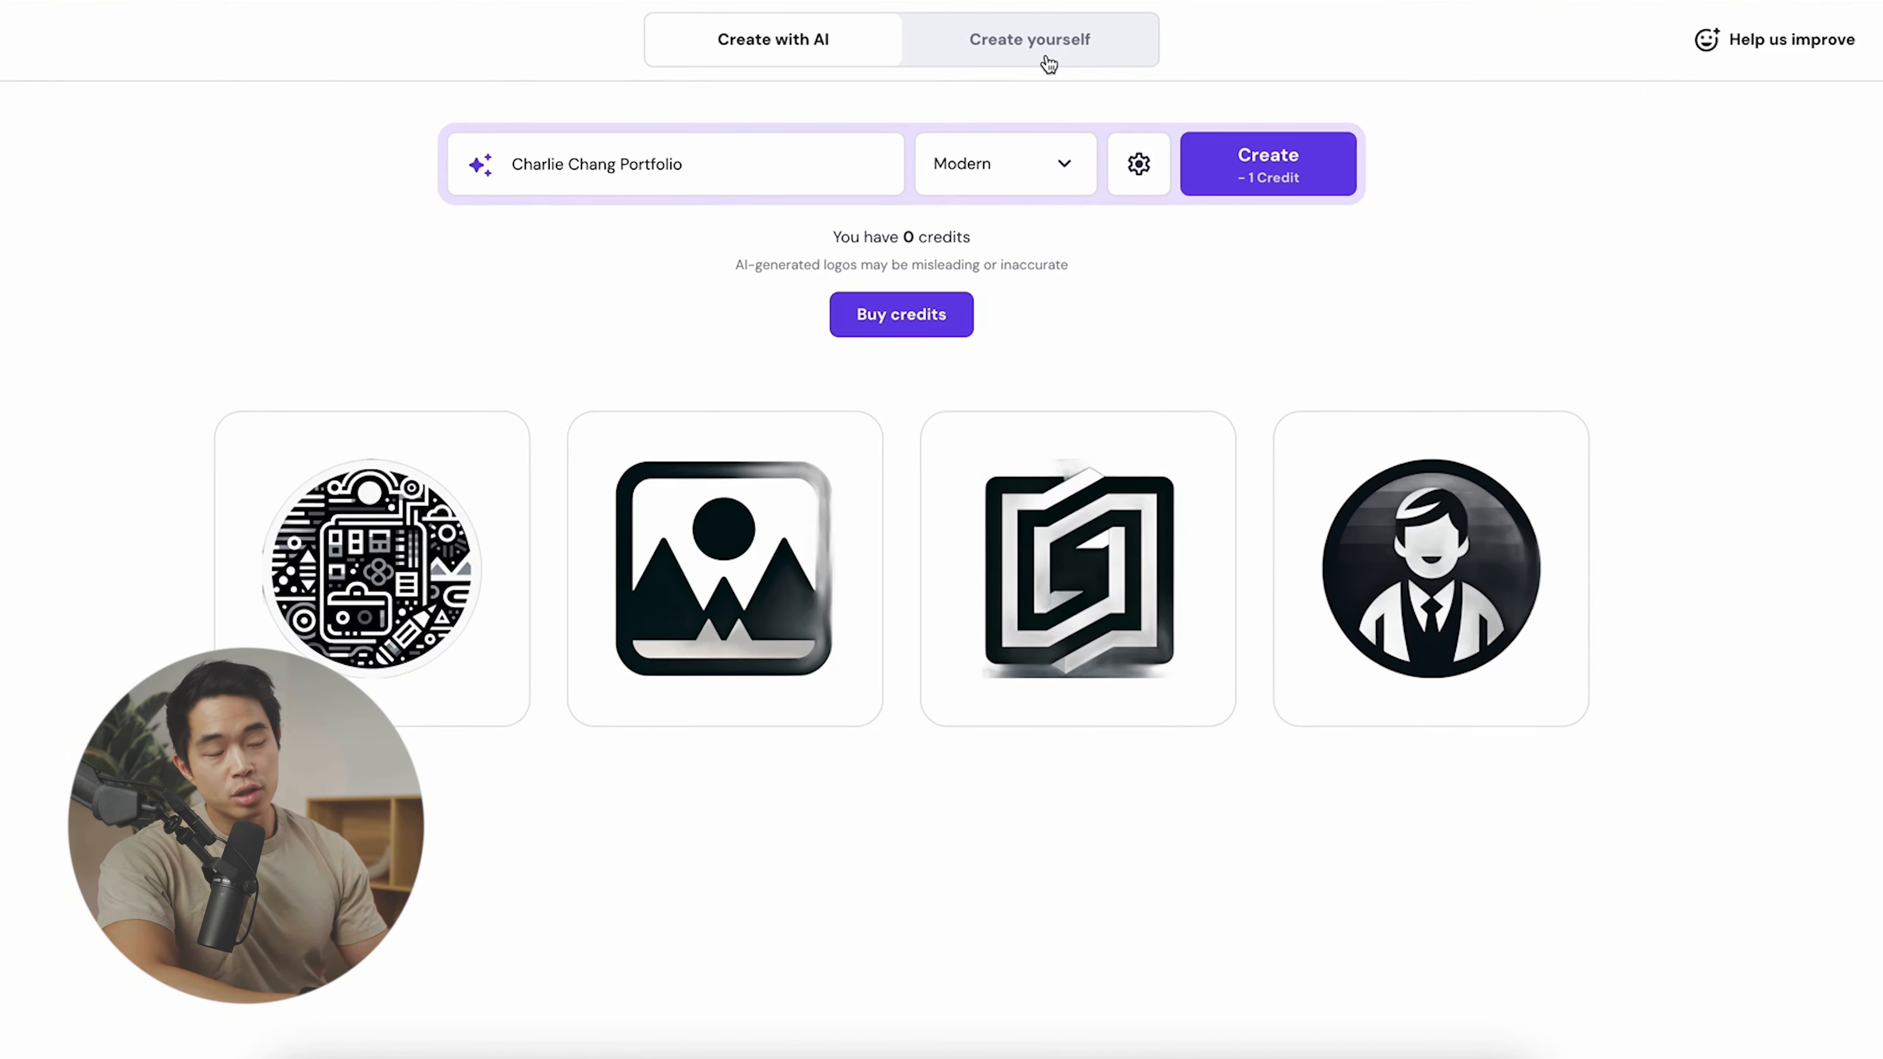
- Build a text logo of the portfolio name in the Playfair Display font
click(1114, 46)
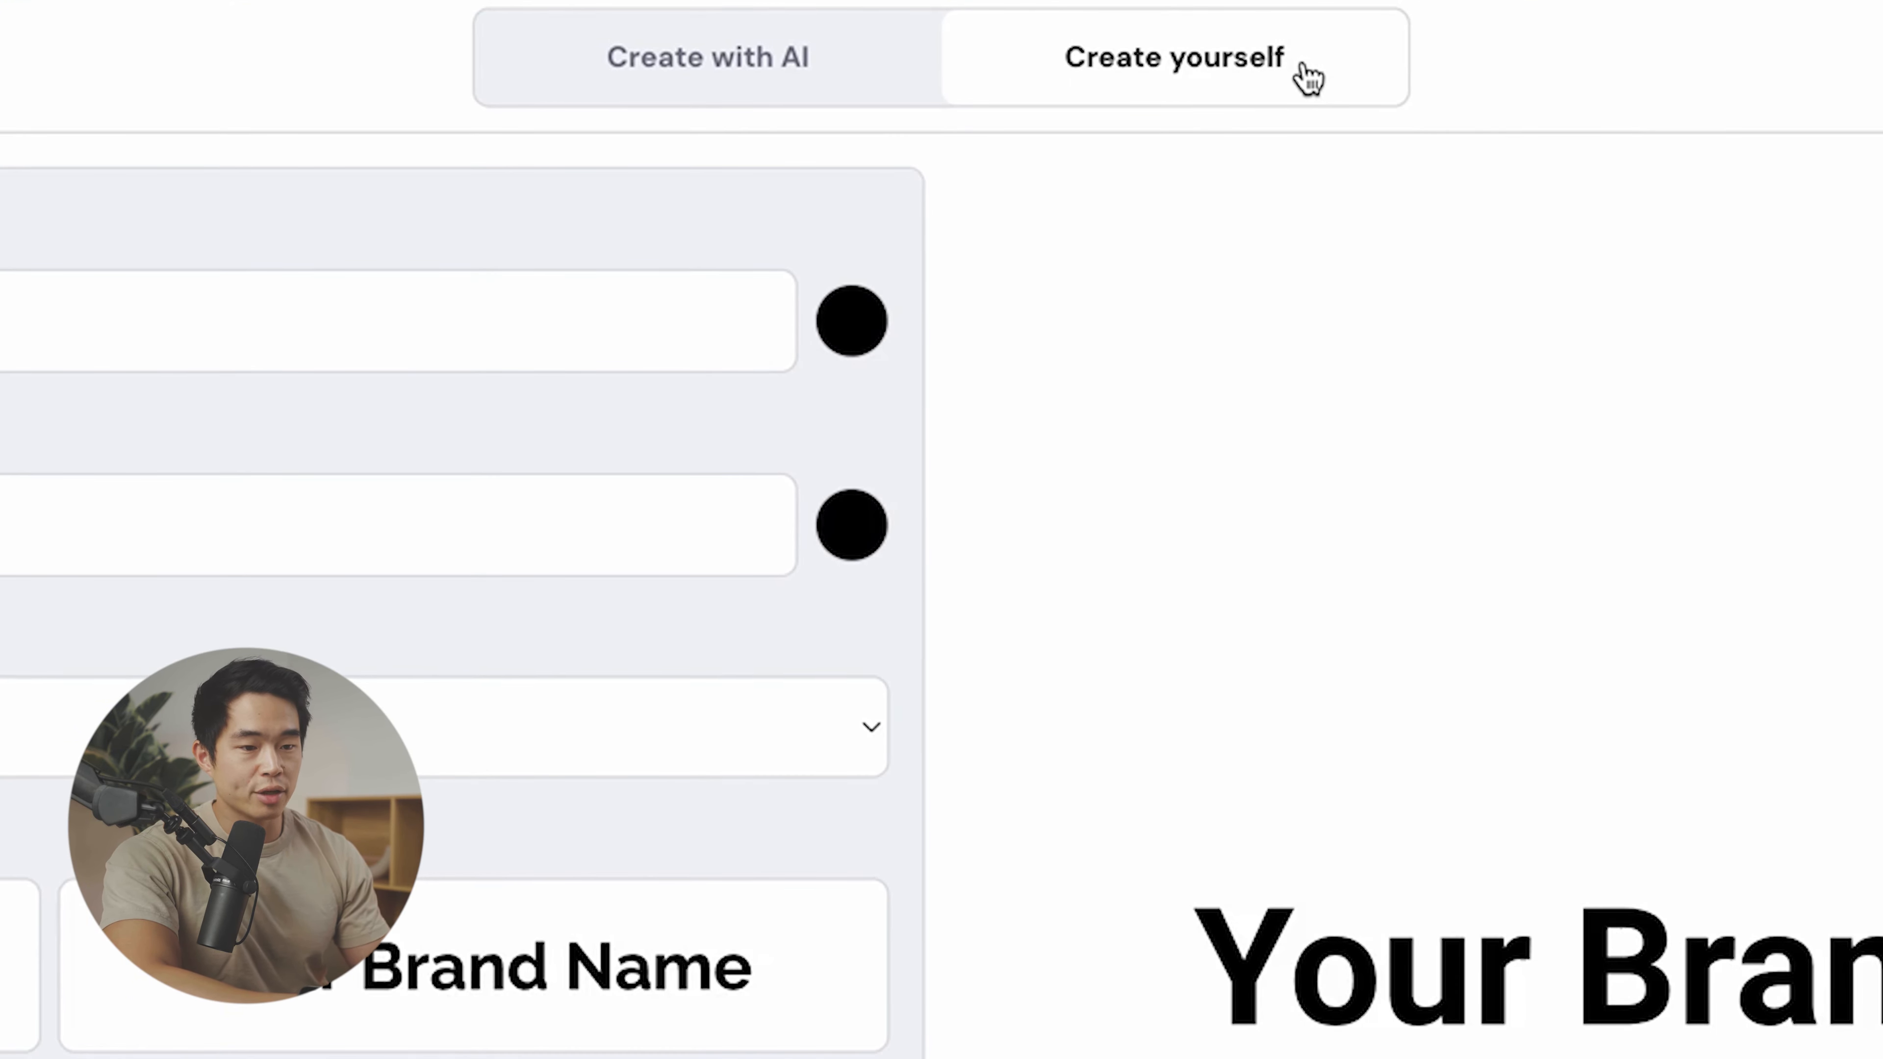
text(Charlie Chang )
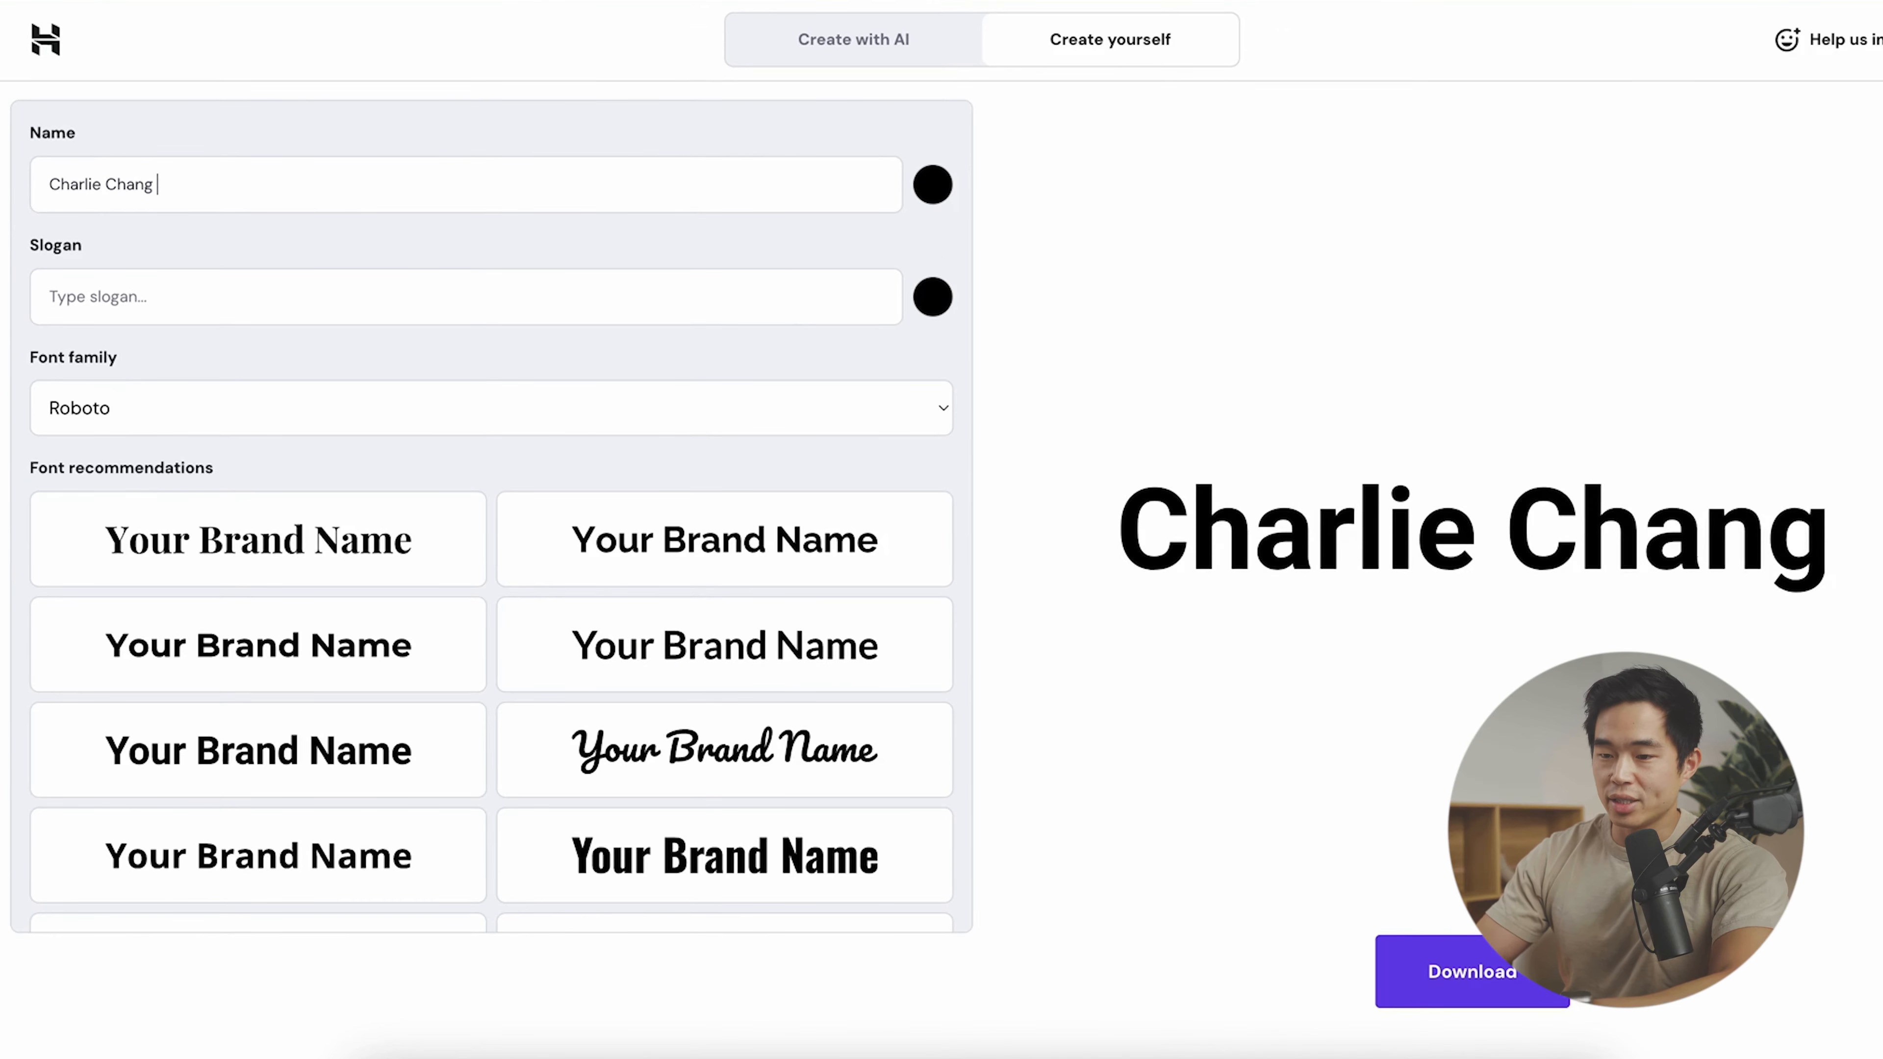
text(Portfolio)
click(267, 289)
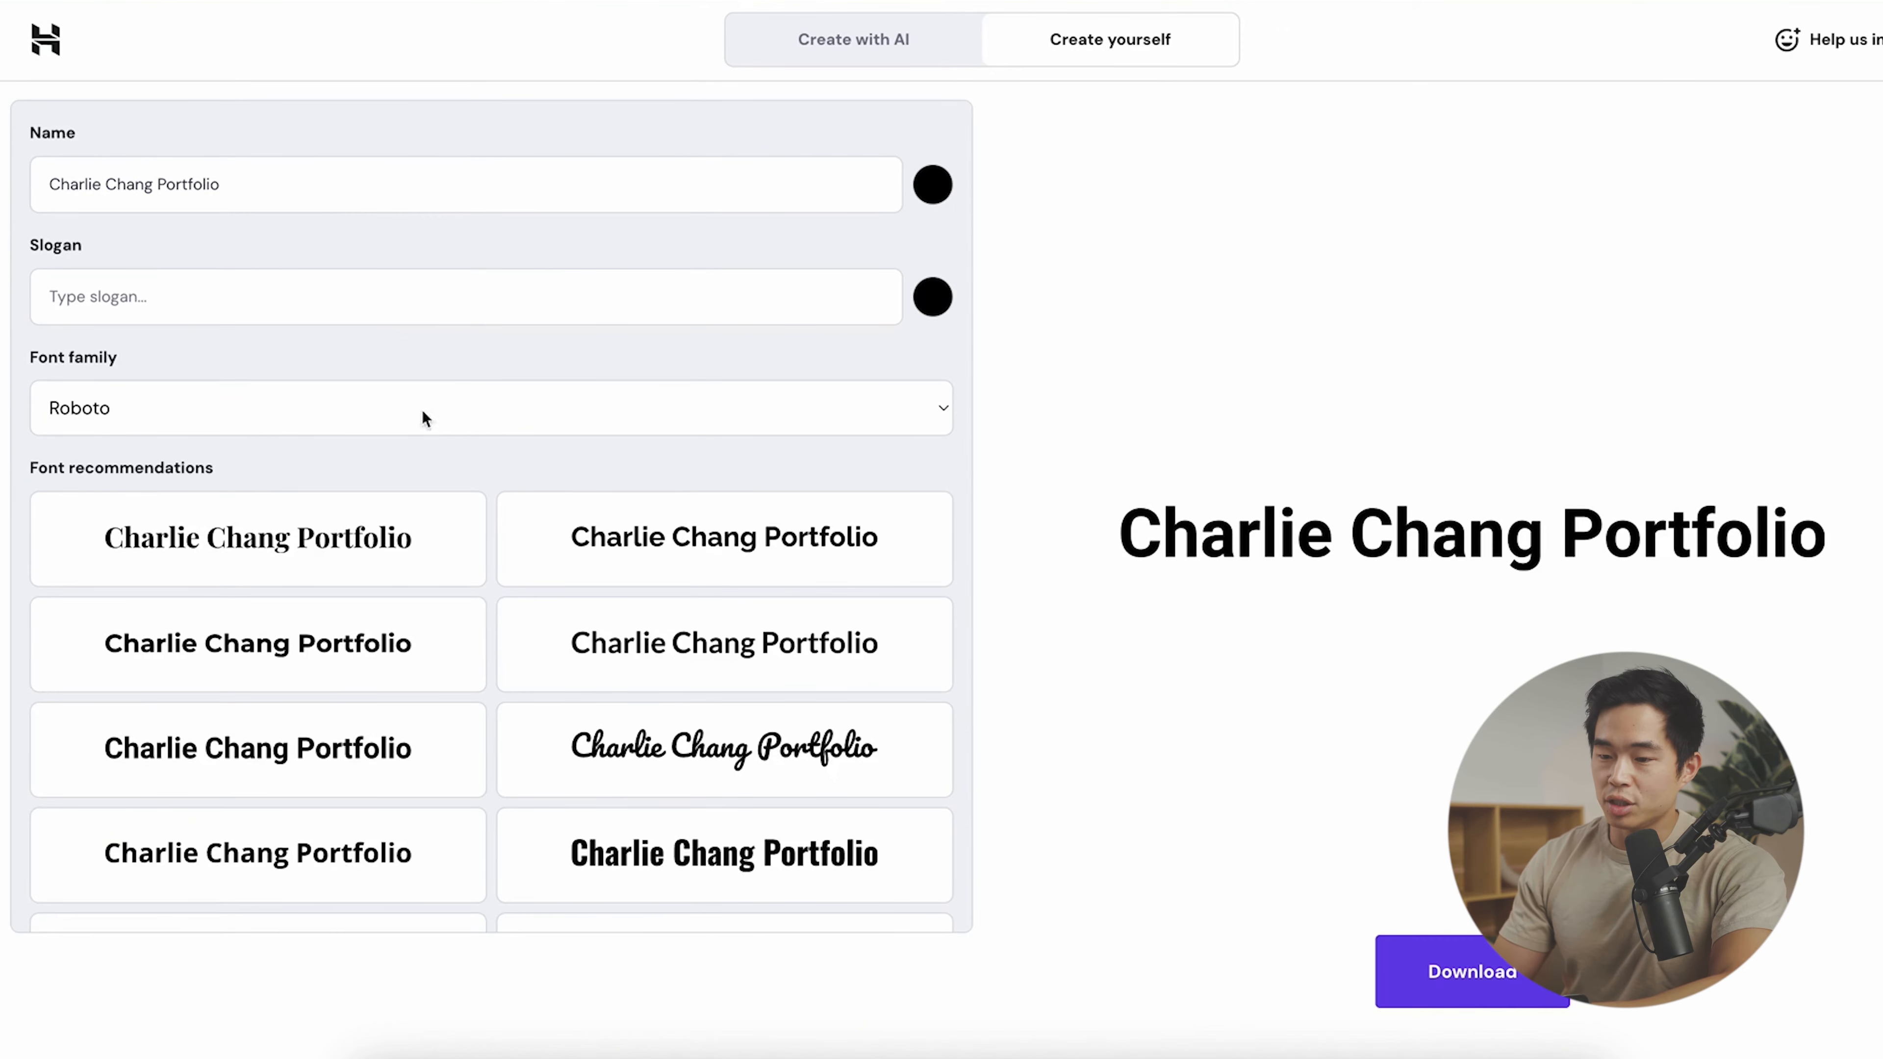
click(303, 406)
key(Escape)
click(471, 510)
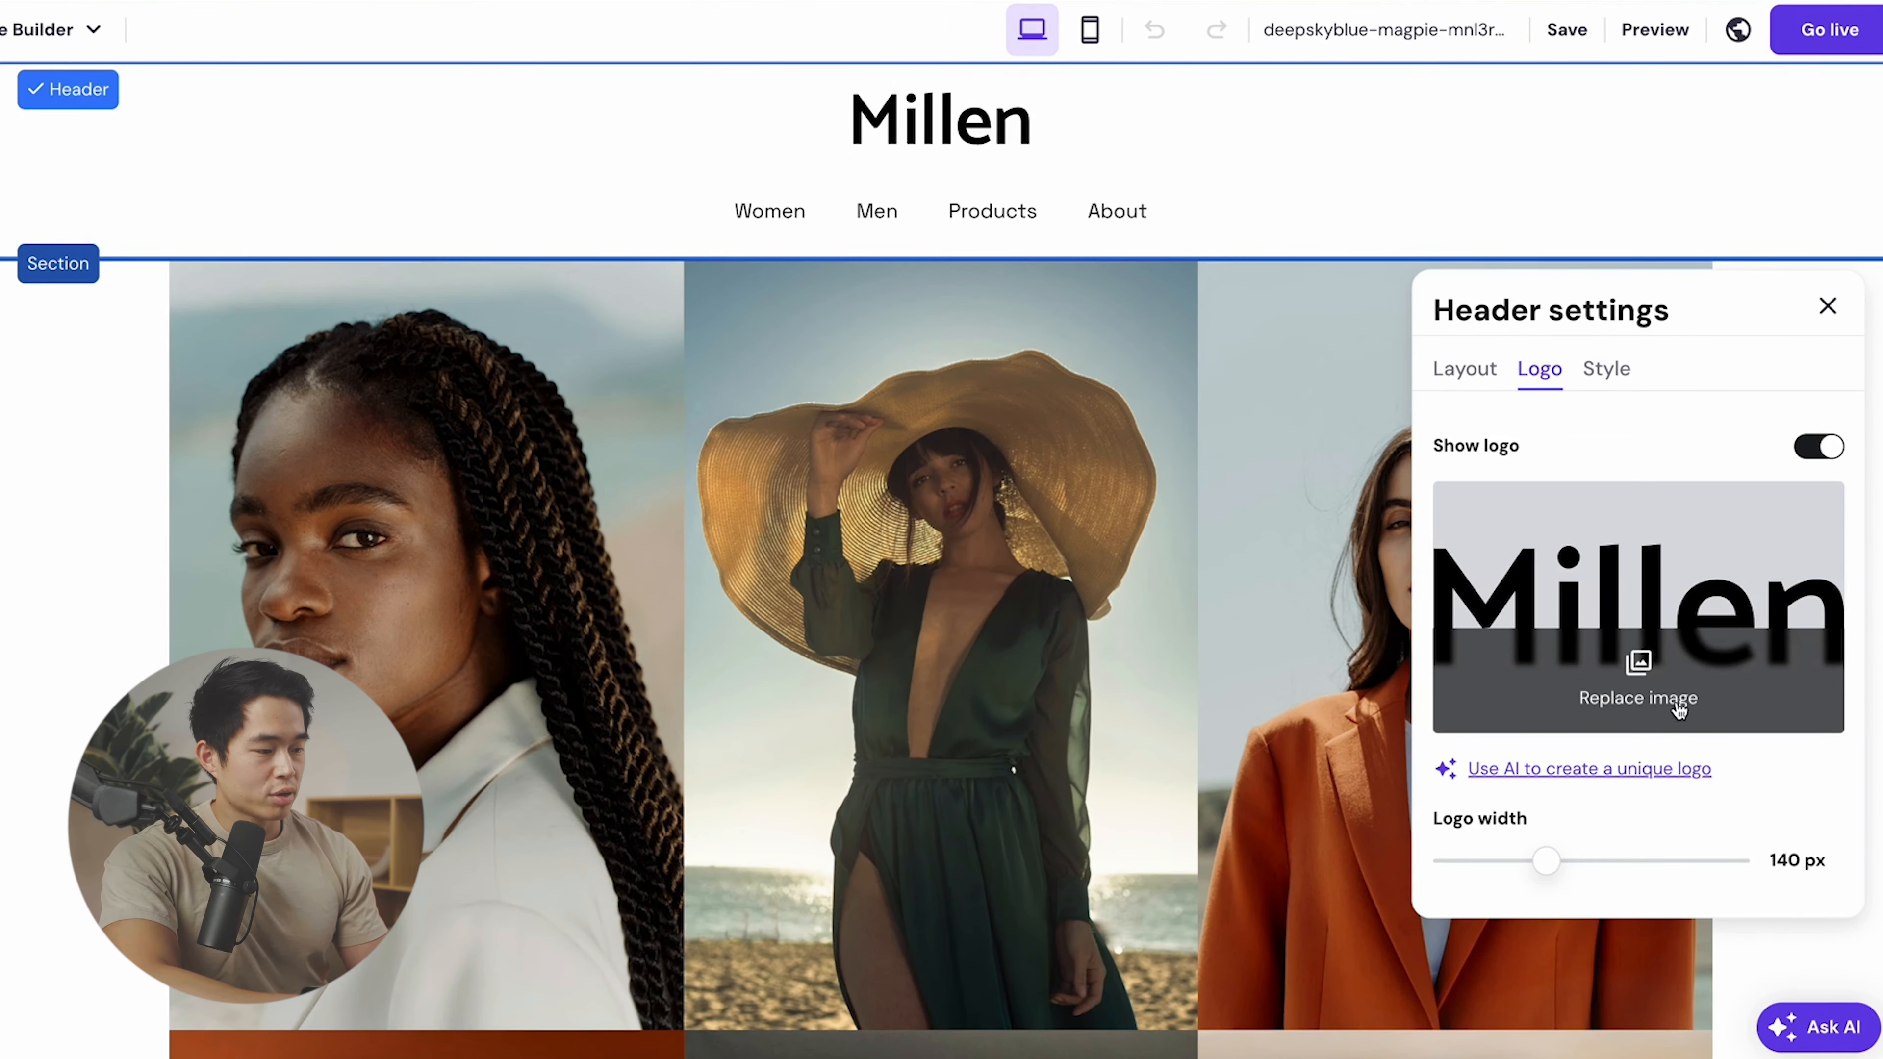
- Upload the downloaded logo as the header logo and widen it to 235 px
click(1657, 707)
click(1533, 165)
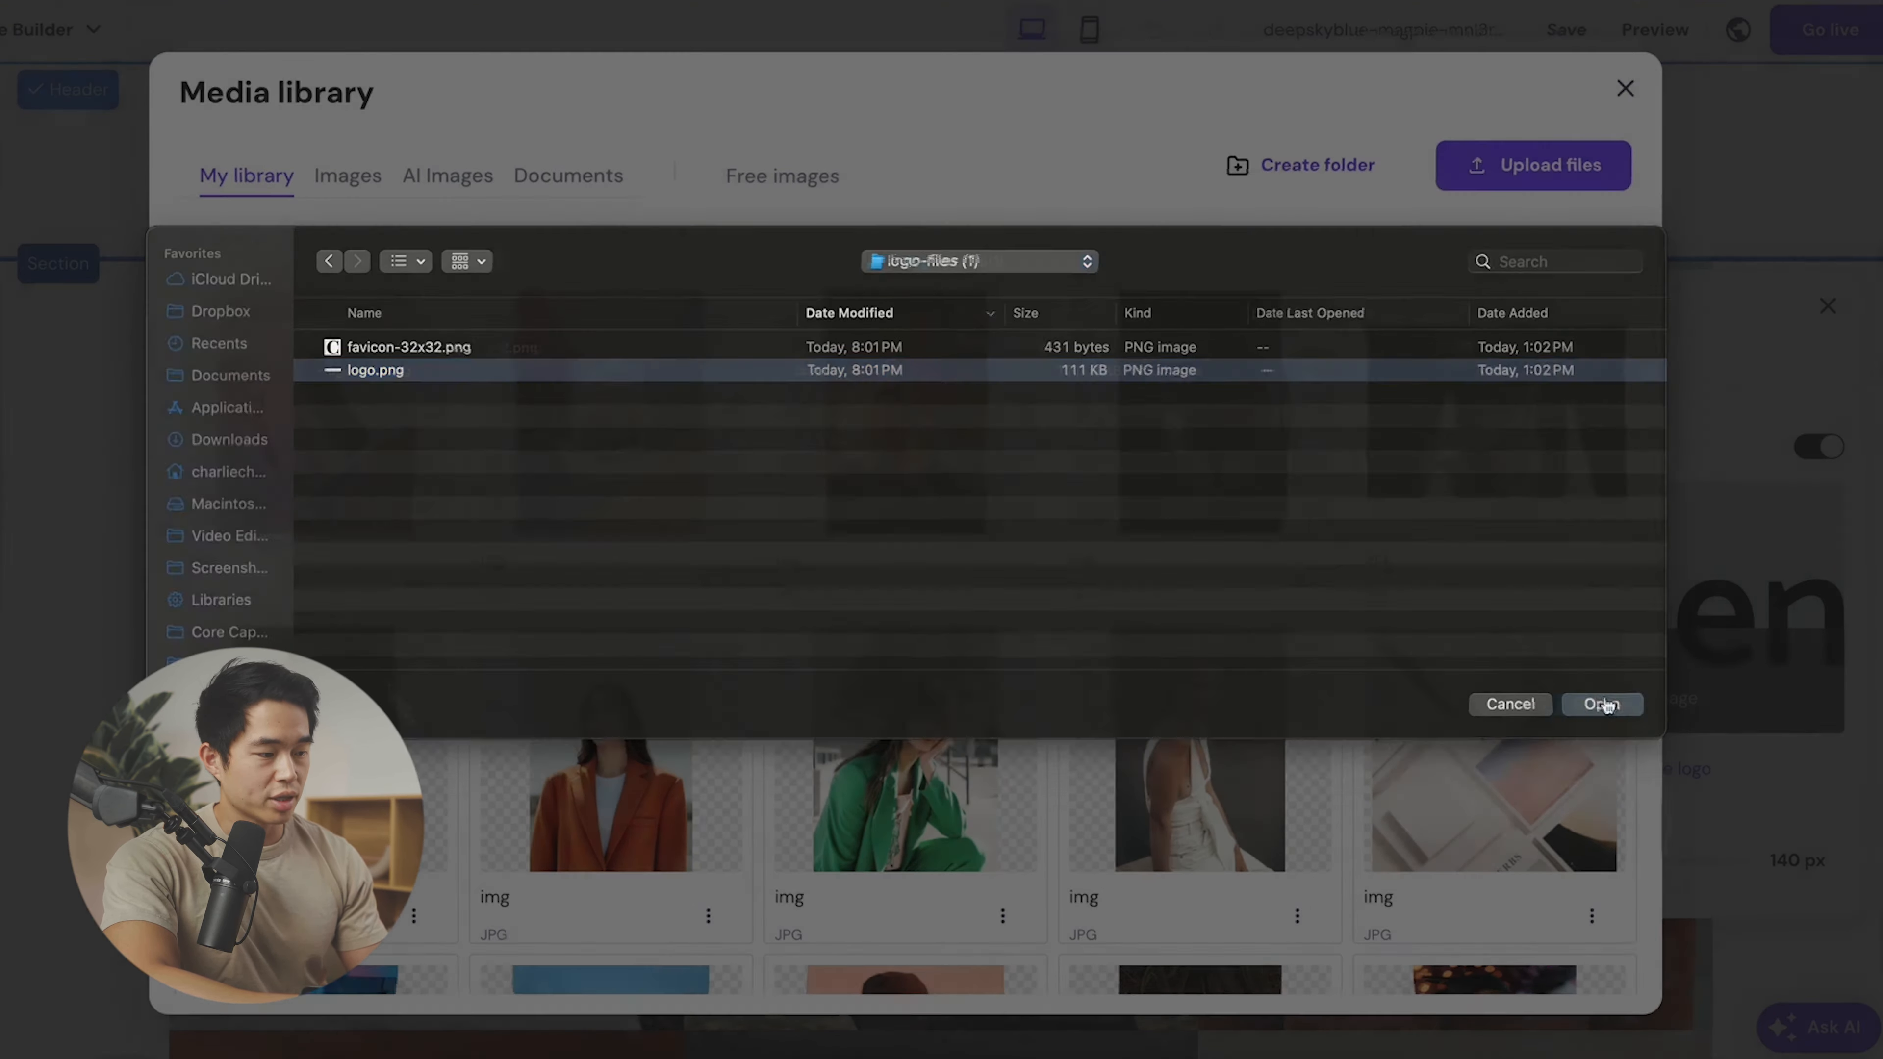
click(1602, 705)
click(317, 386)
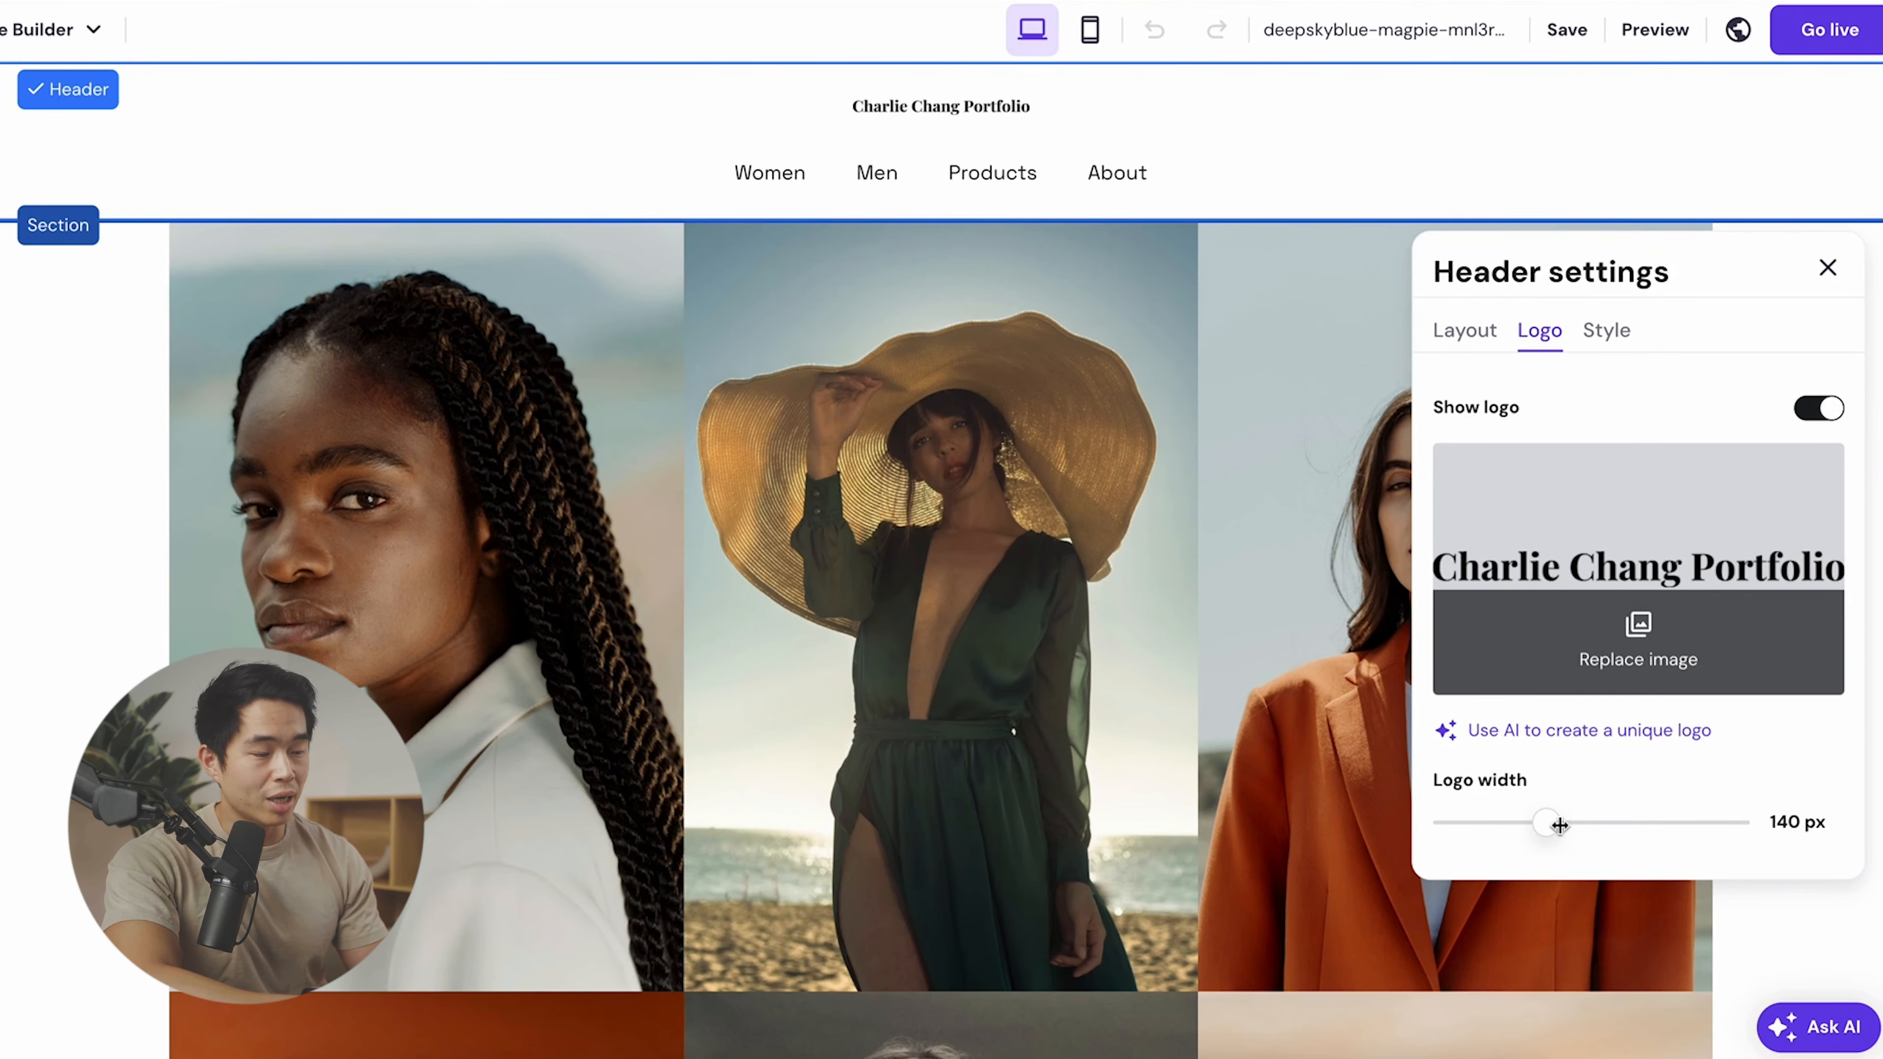
drag(1559, 825, 1722, 830)
click(1827, 277)
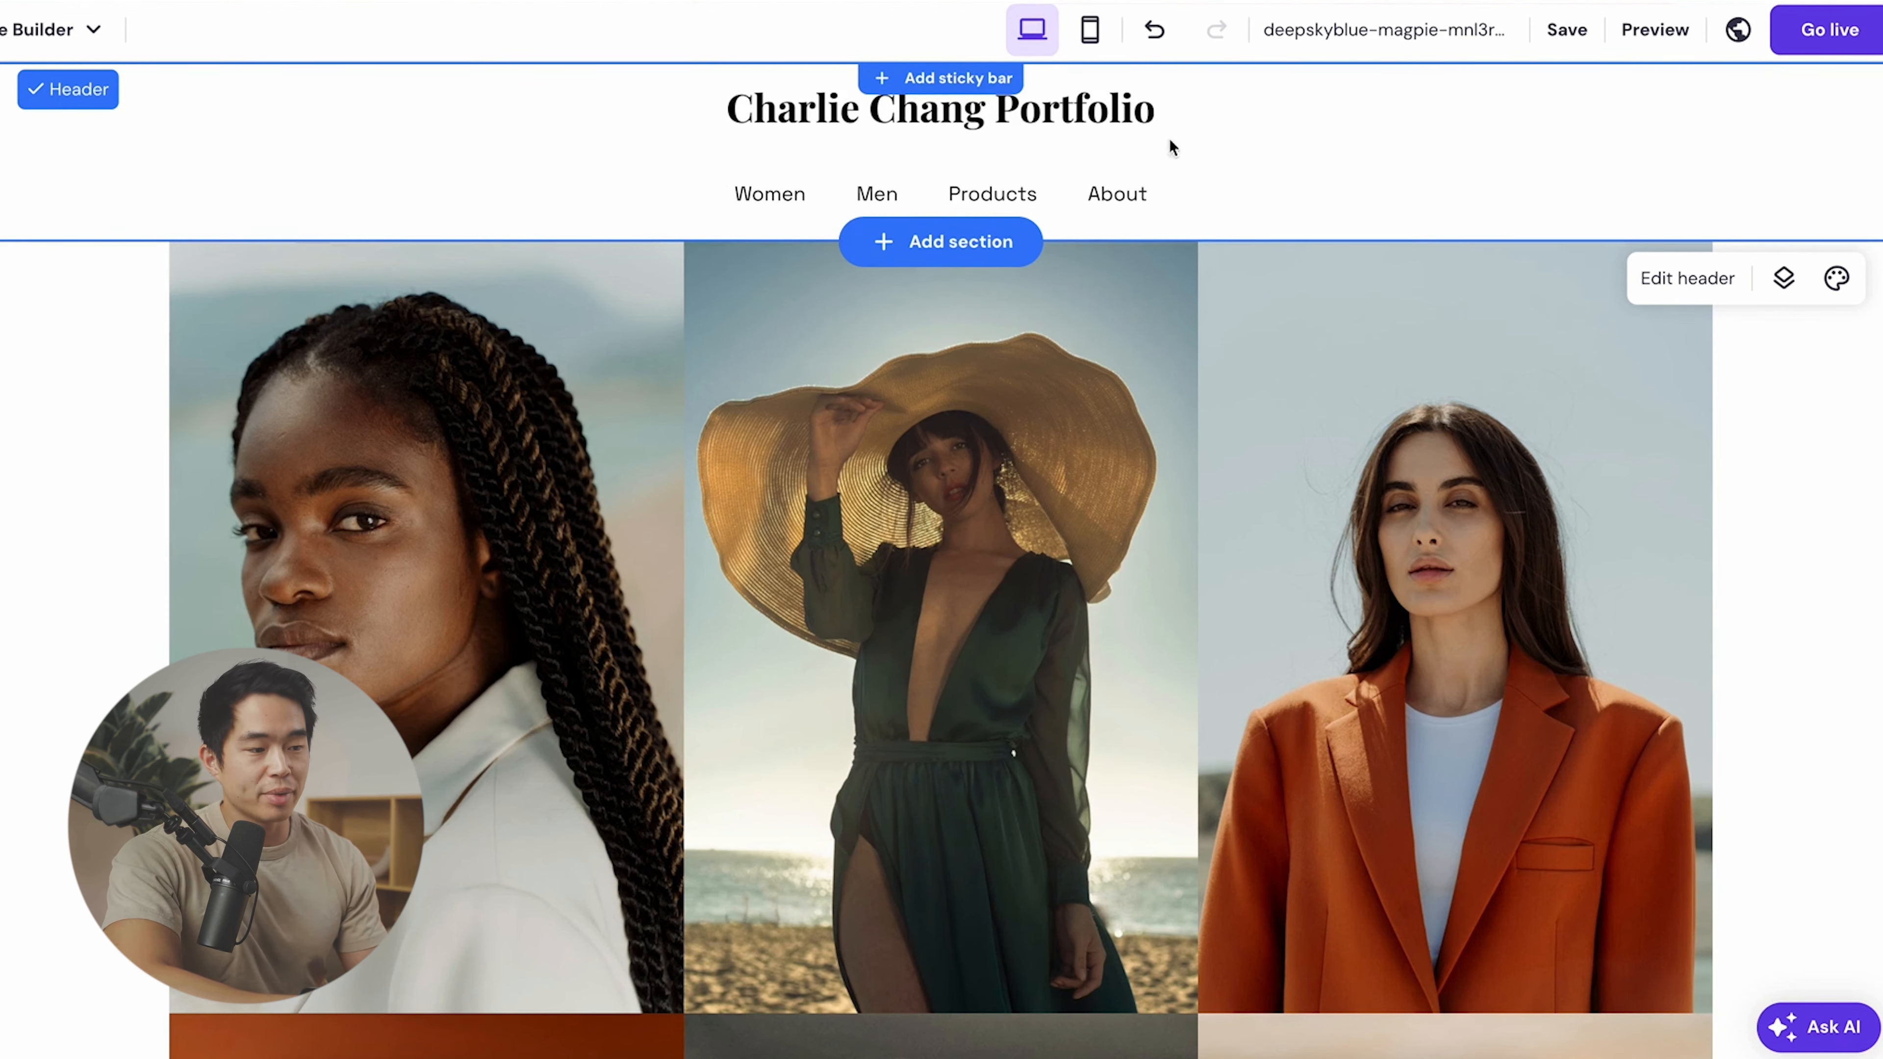
- Set the gallery to a Masonry layout with a 4 px gap between photos
scroll(449, 398, down, 1)
scroll(449, 399, up, 1)
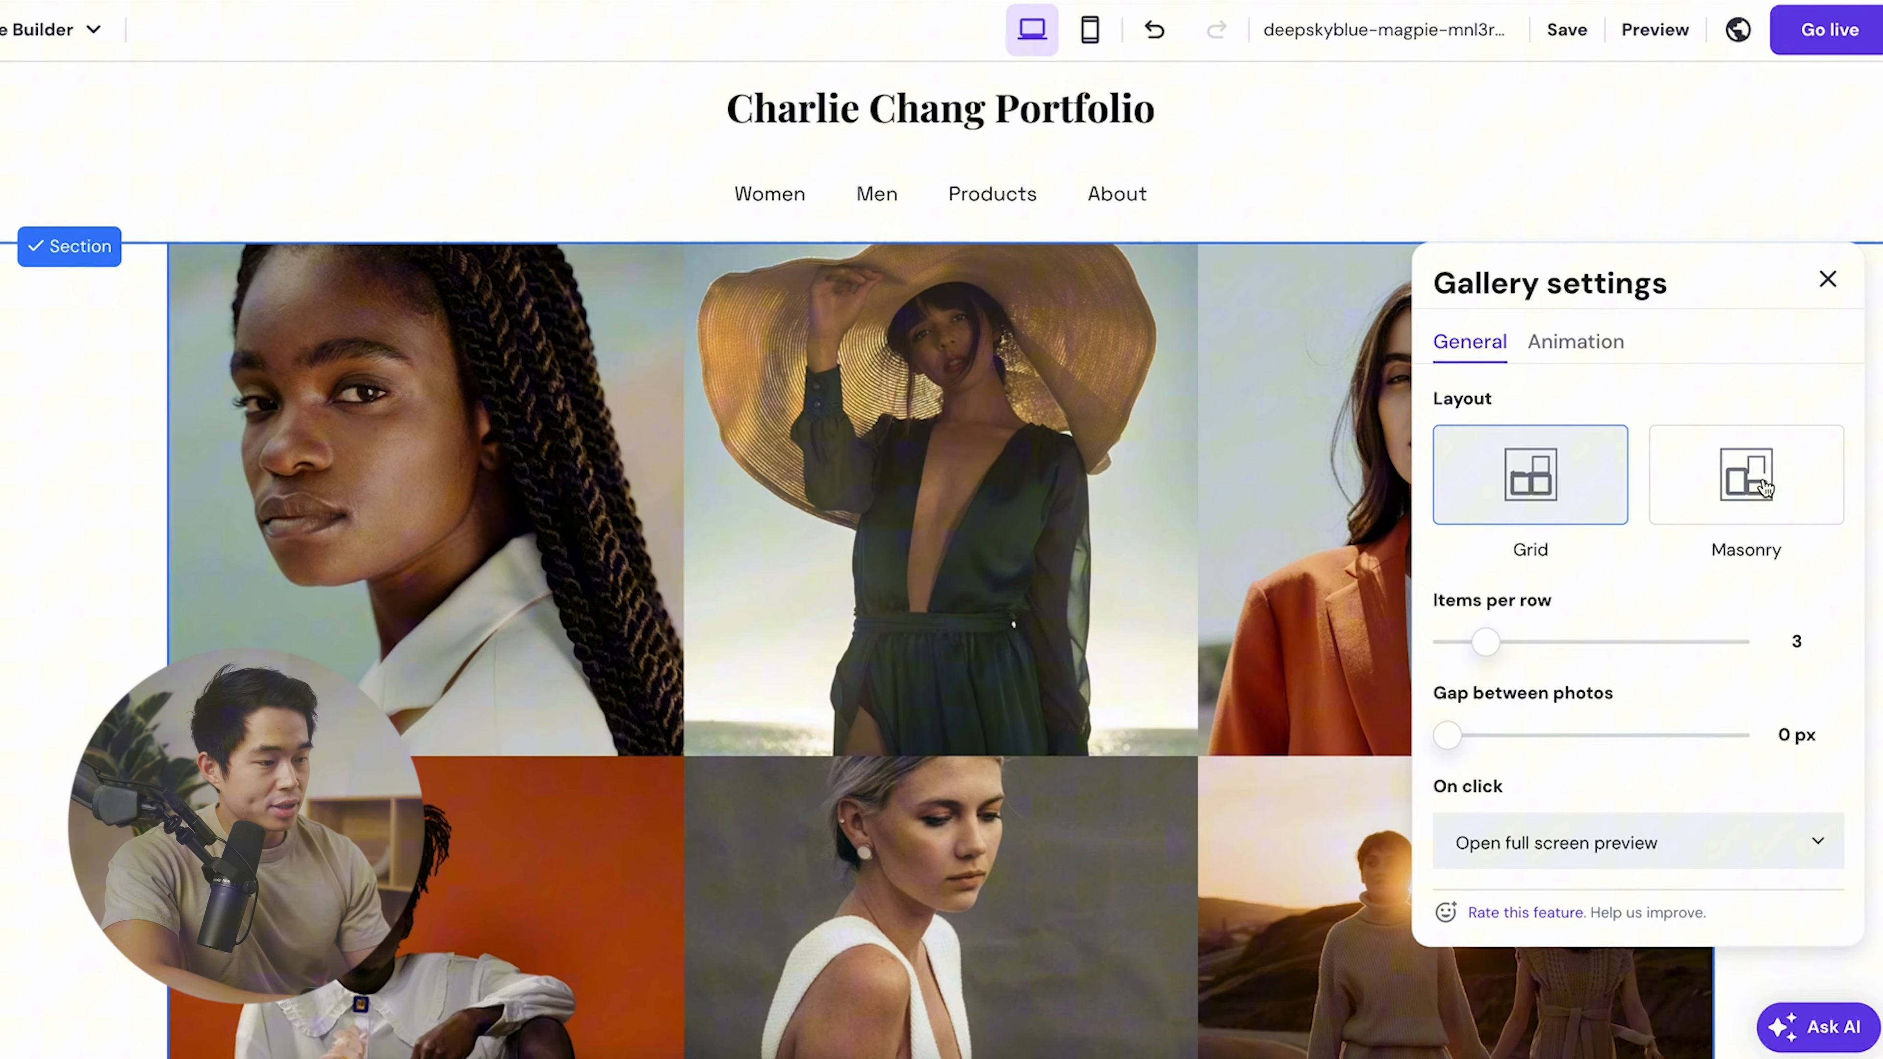
click(1764, 487)
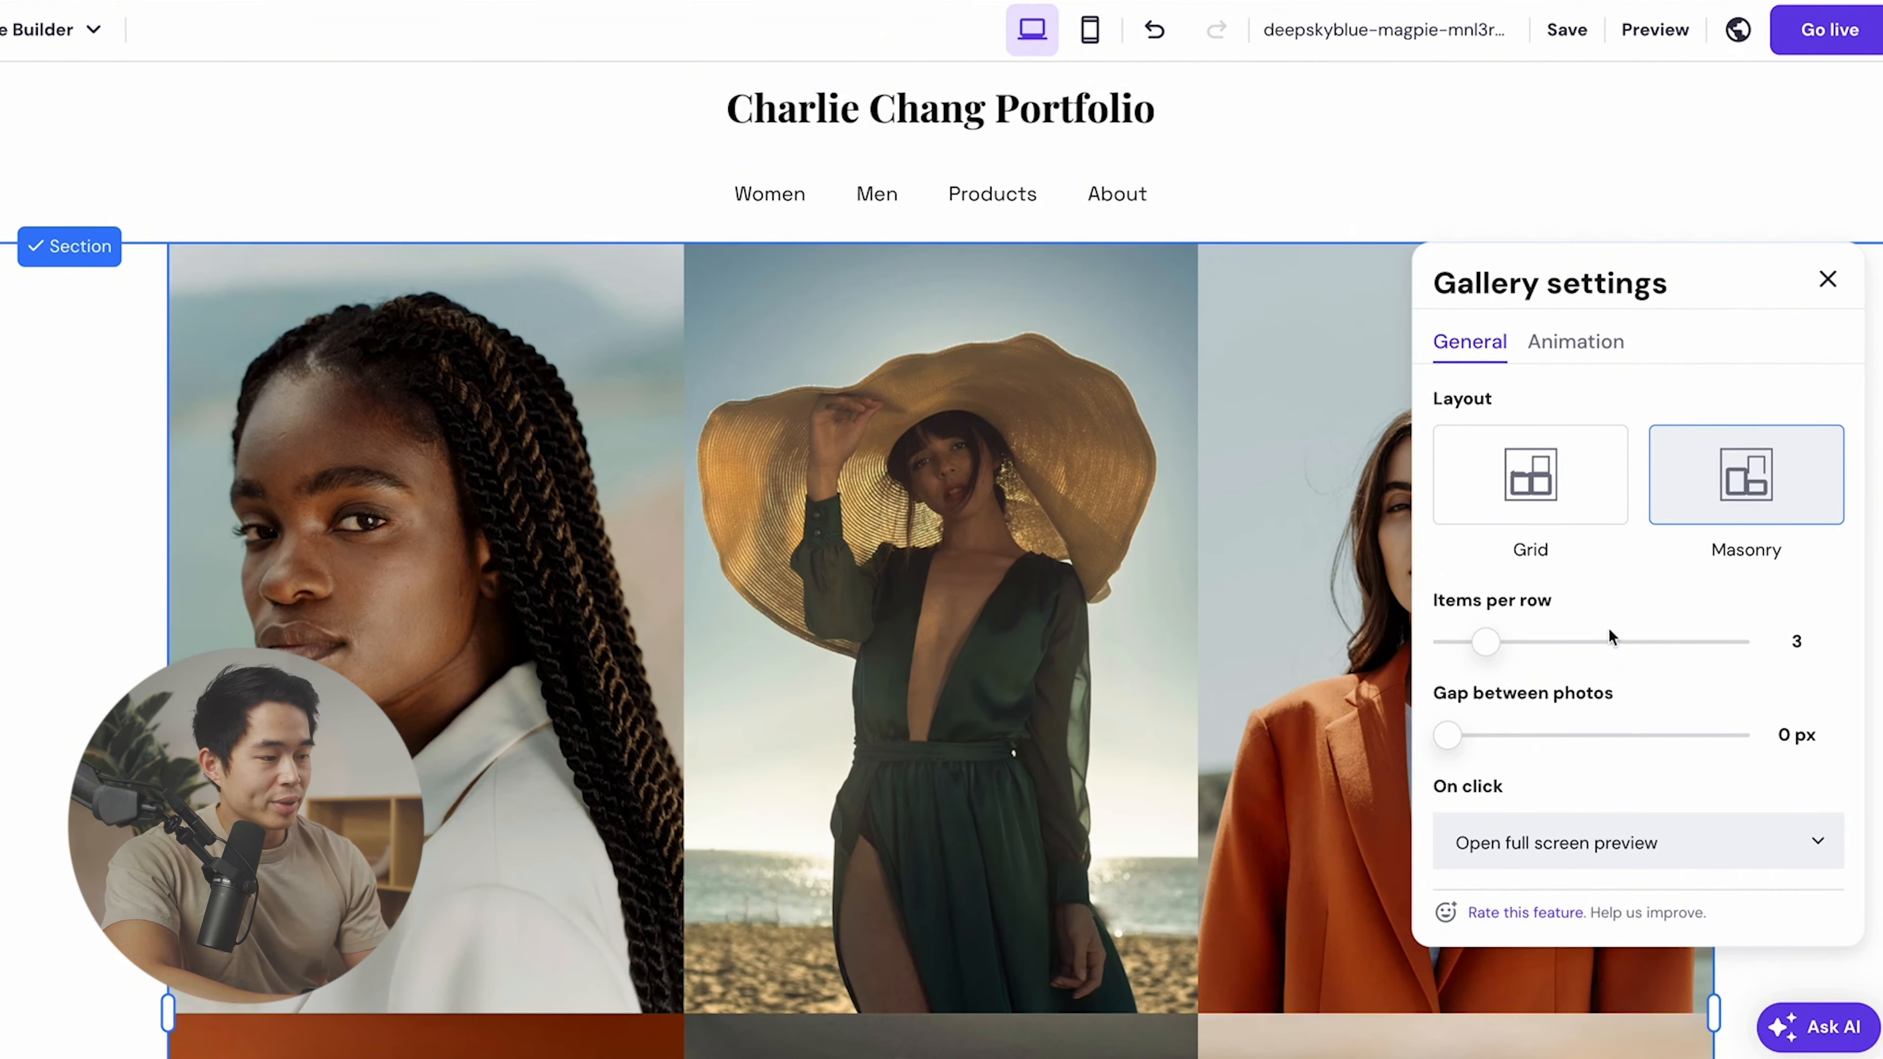
scroll(1490, 645, down, 2)
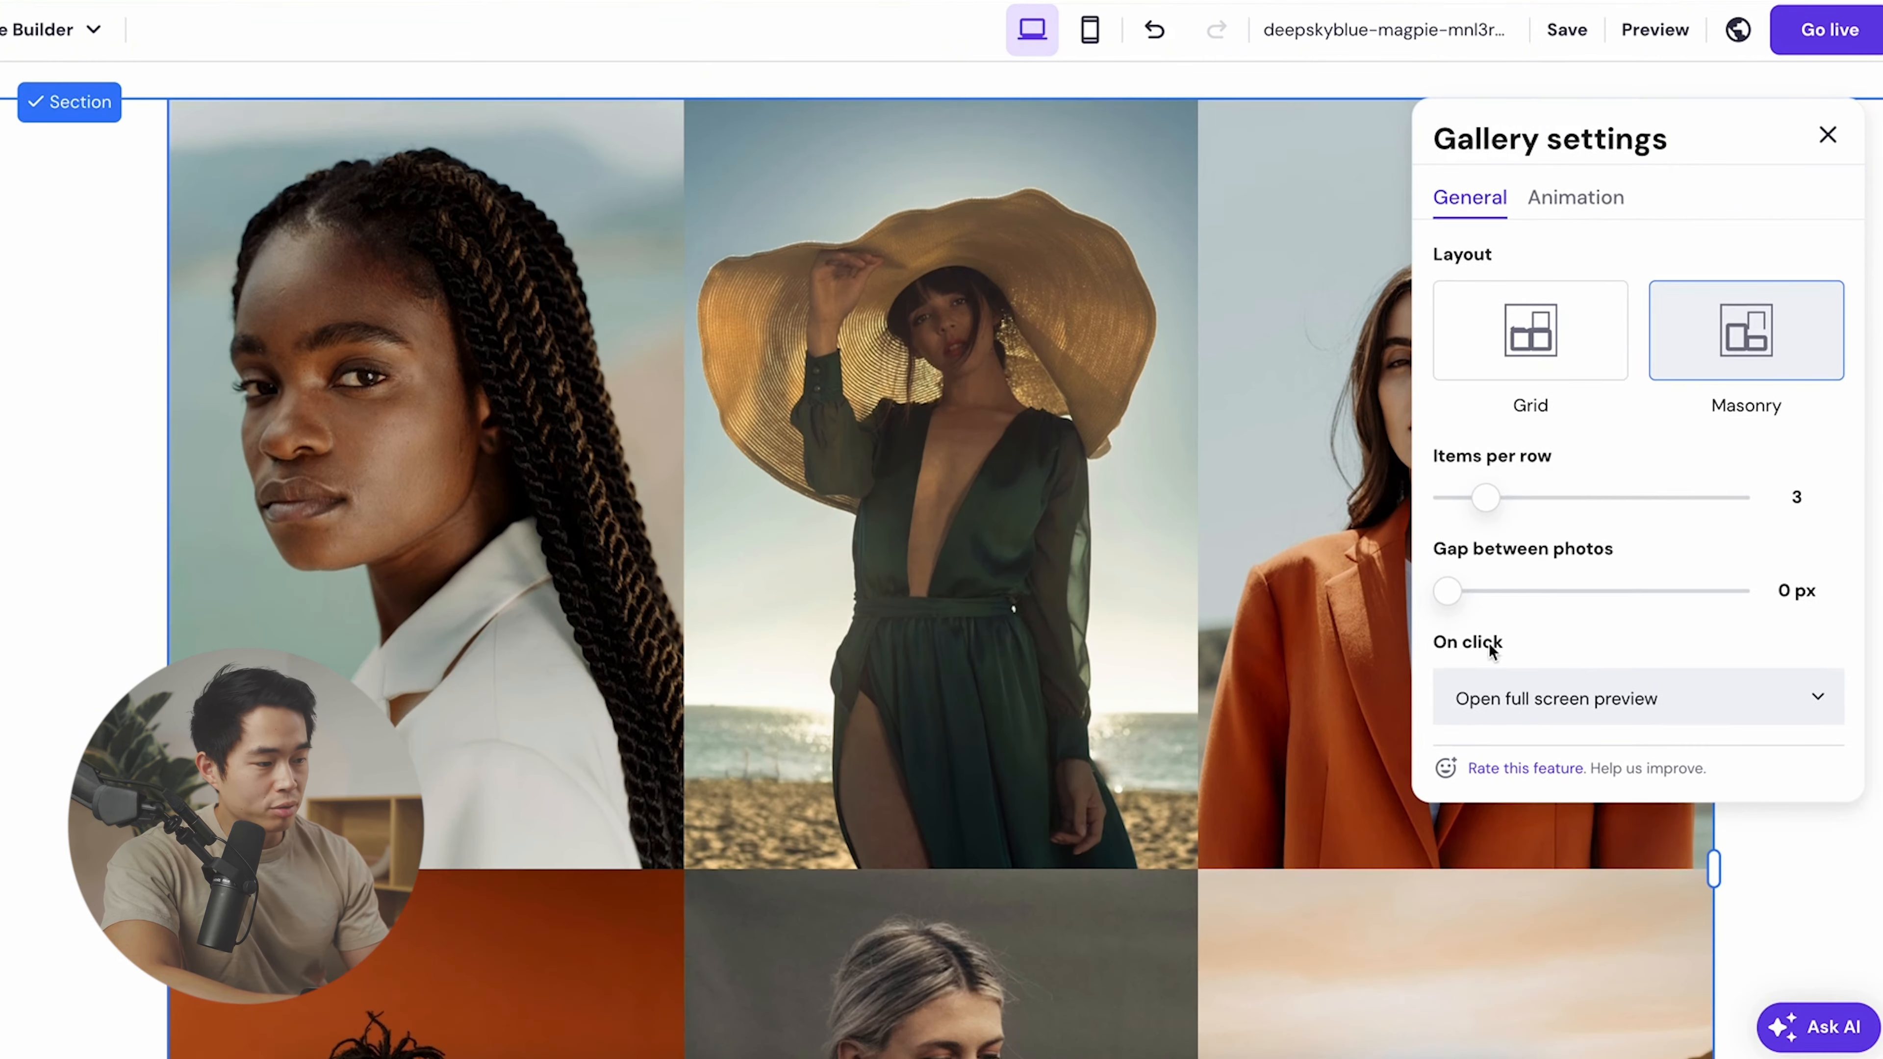
scroll(1492, 614, down, 2)
drag(1447, 458, 1464, 457)
scroll(1581, 582, up, 1)
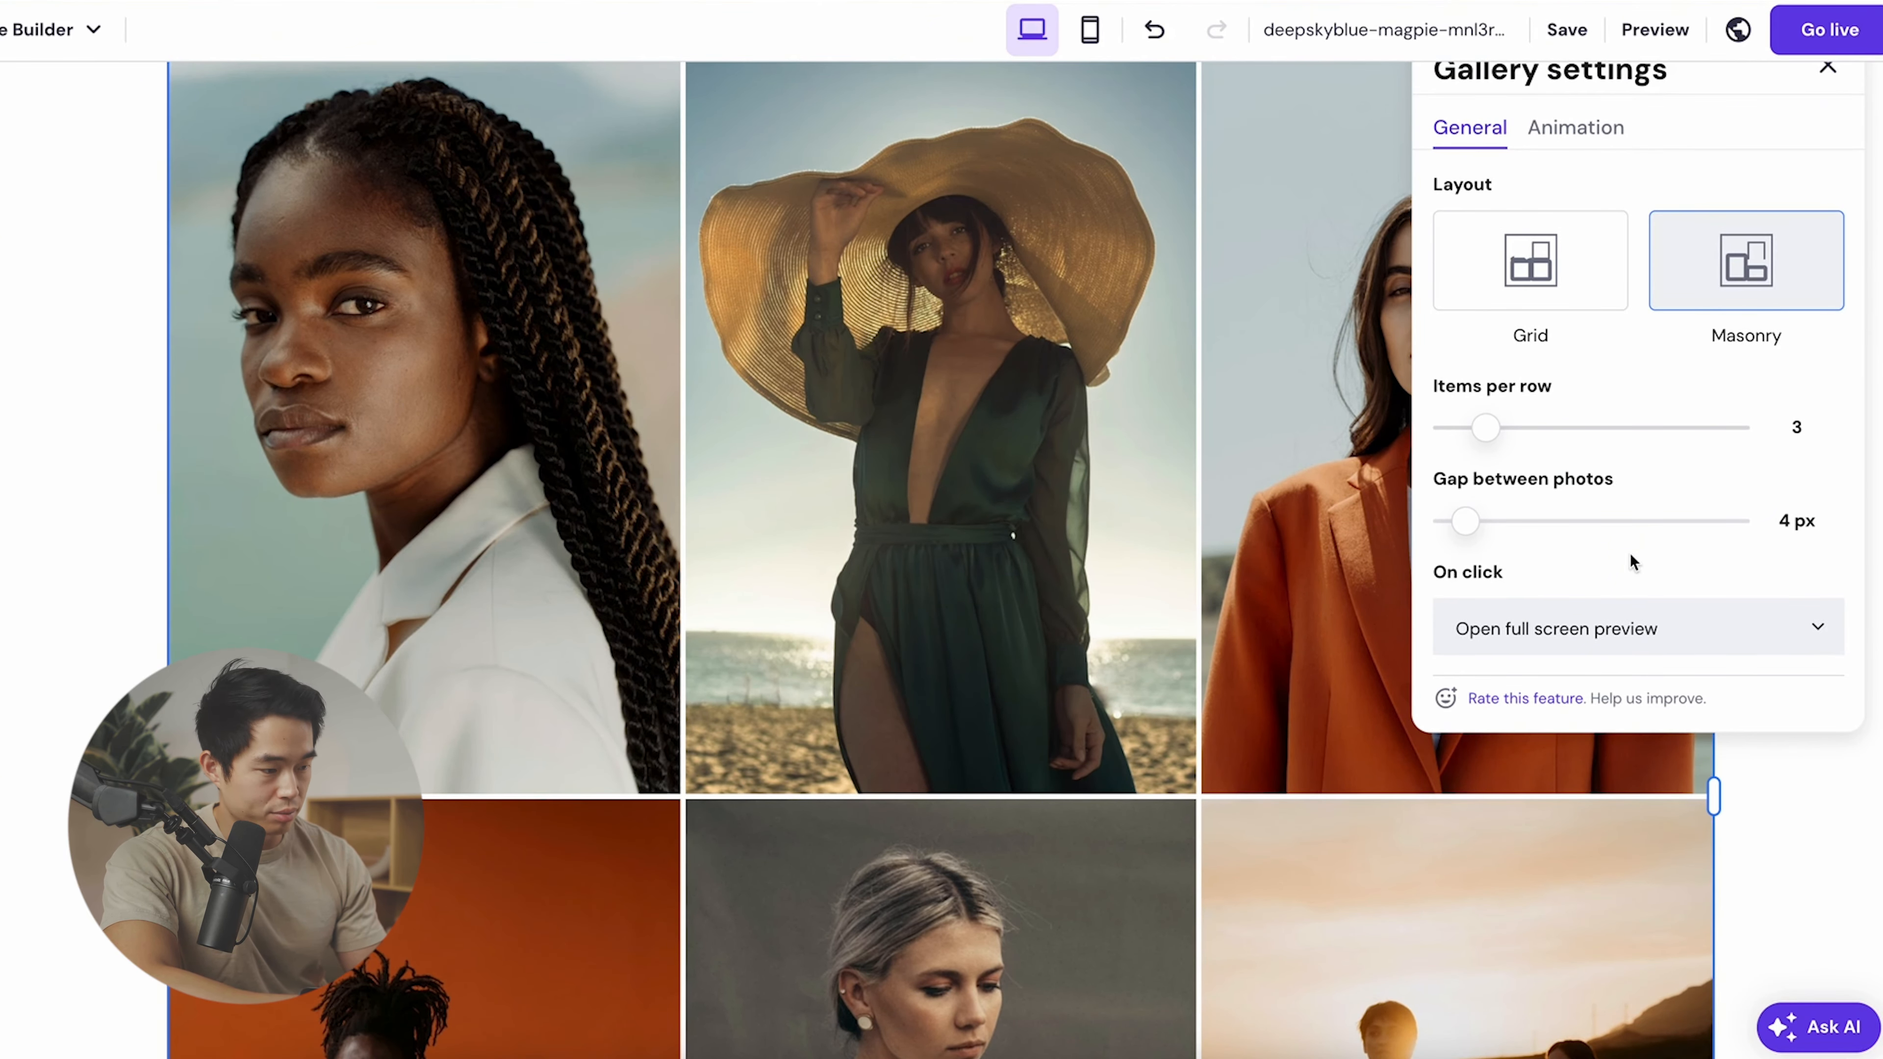
scroll(1630, 562, up, 3)
click(1604, 340)
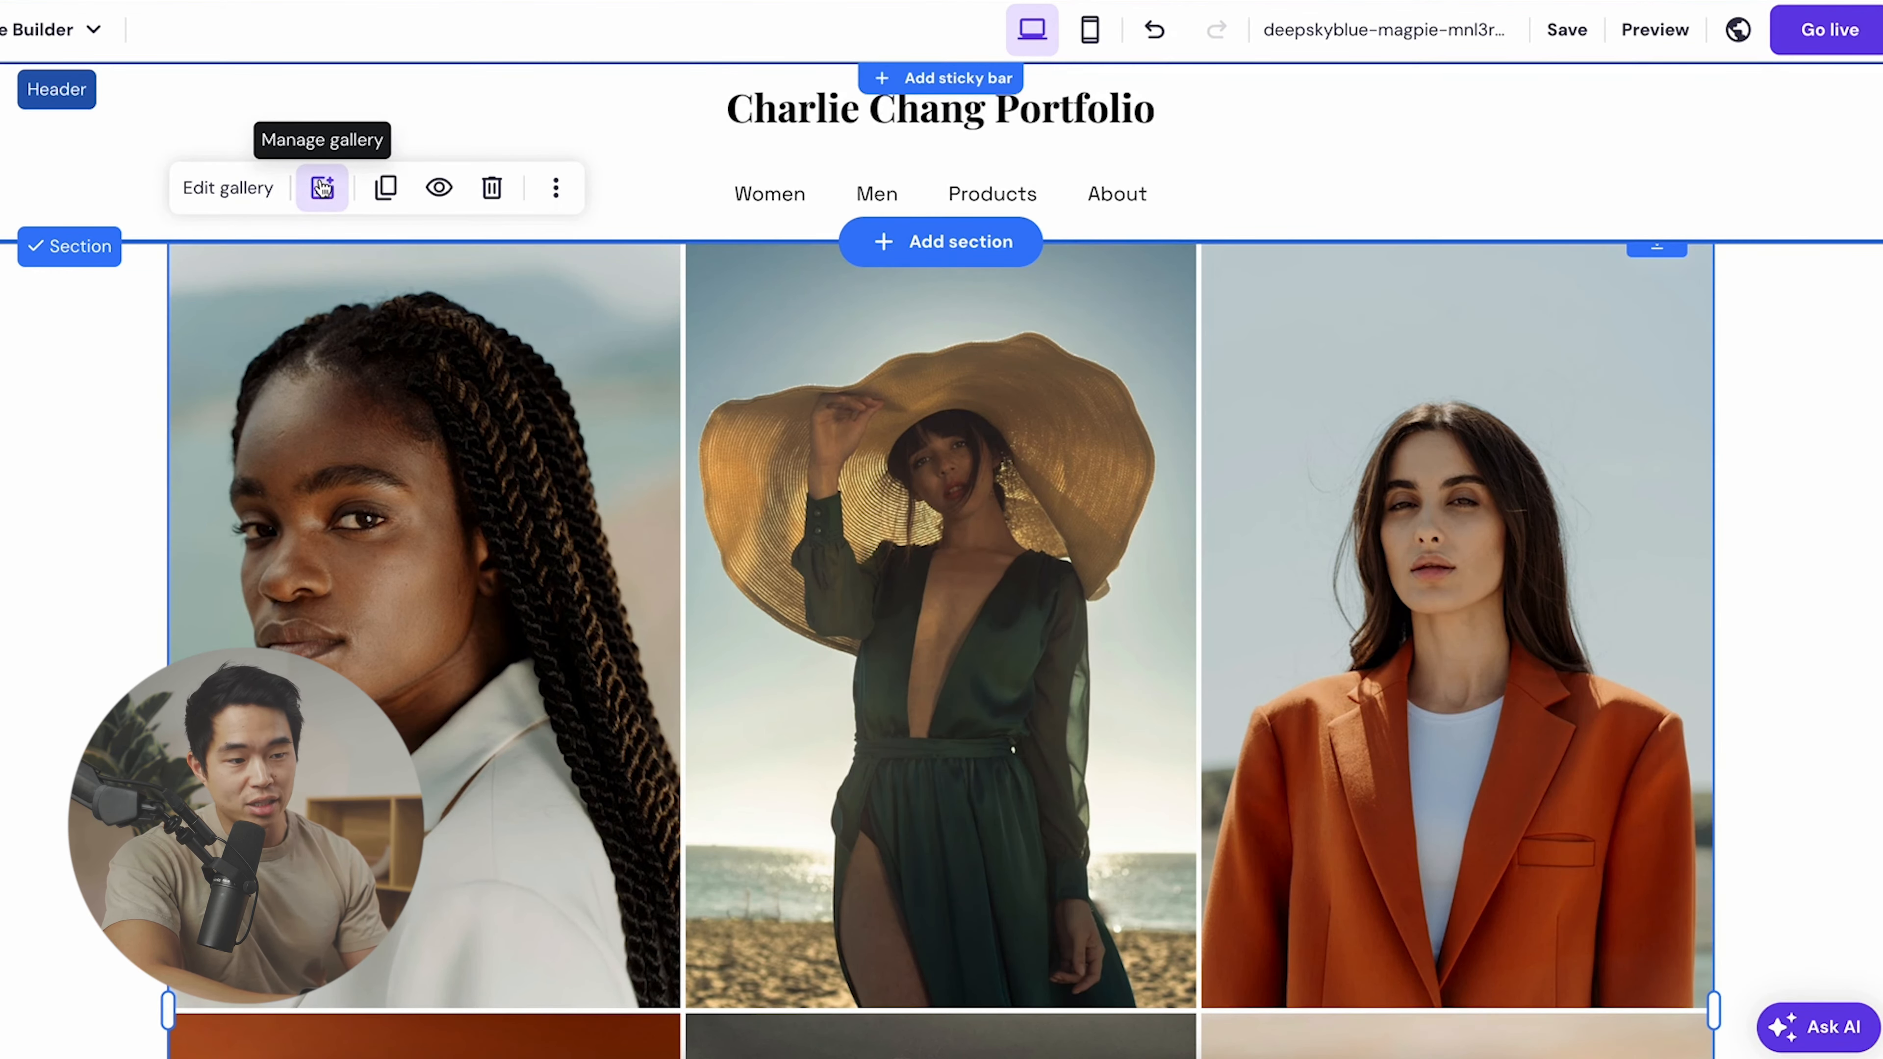
- Add the red-curtain, woman-in-hat and smiling-man photos to the gallery
click(321, 187)
click(1547, 185)
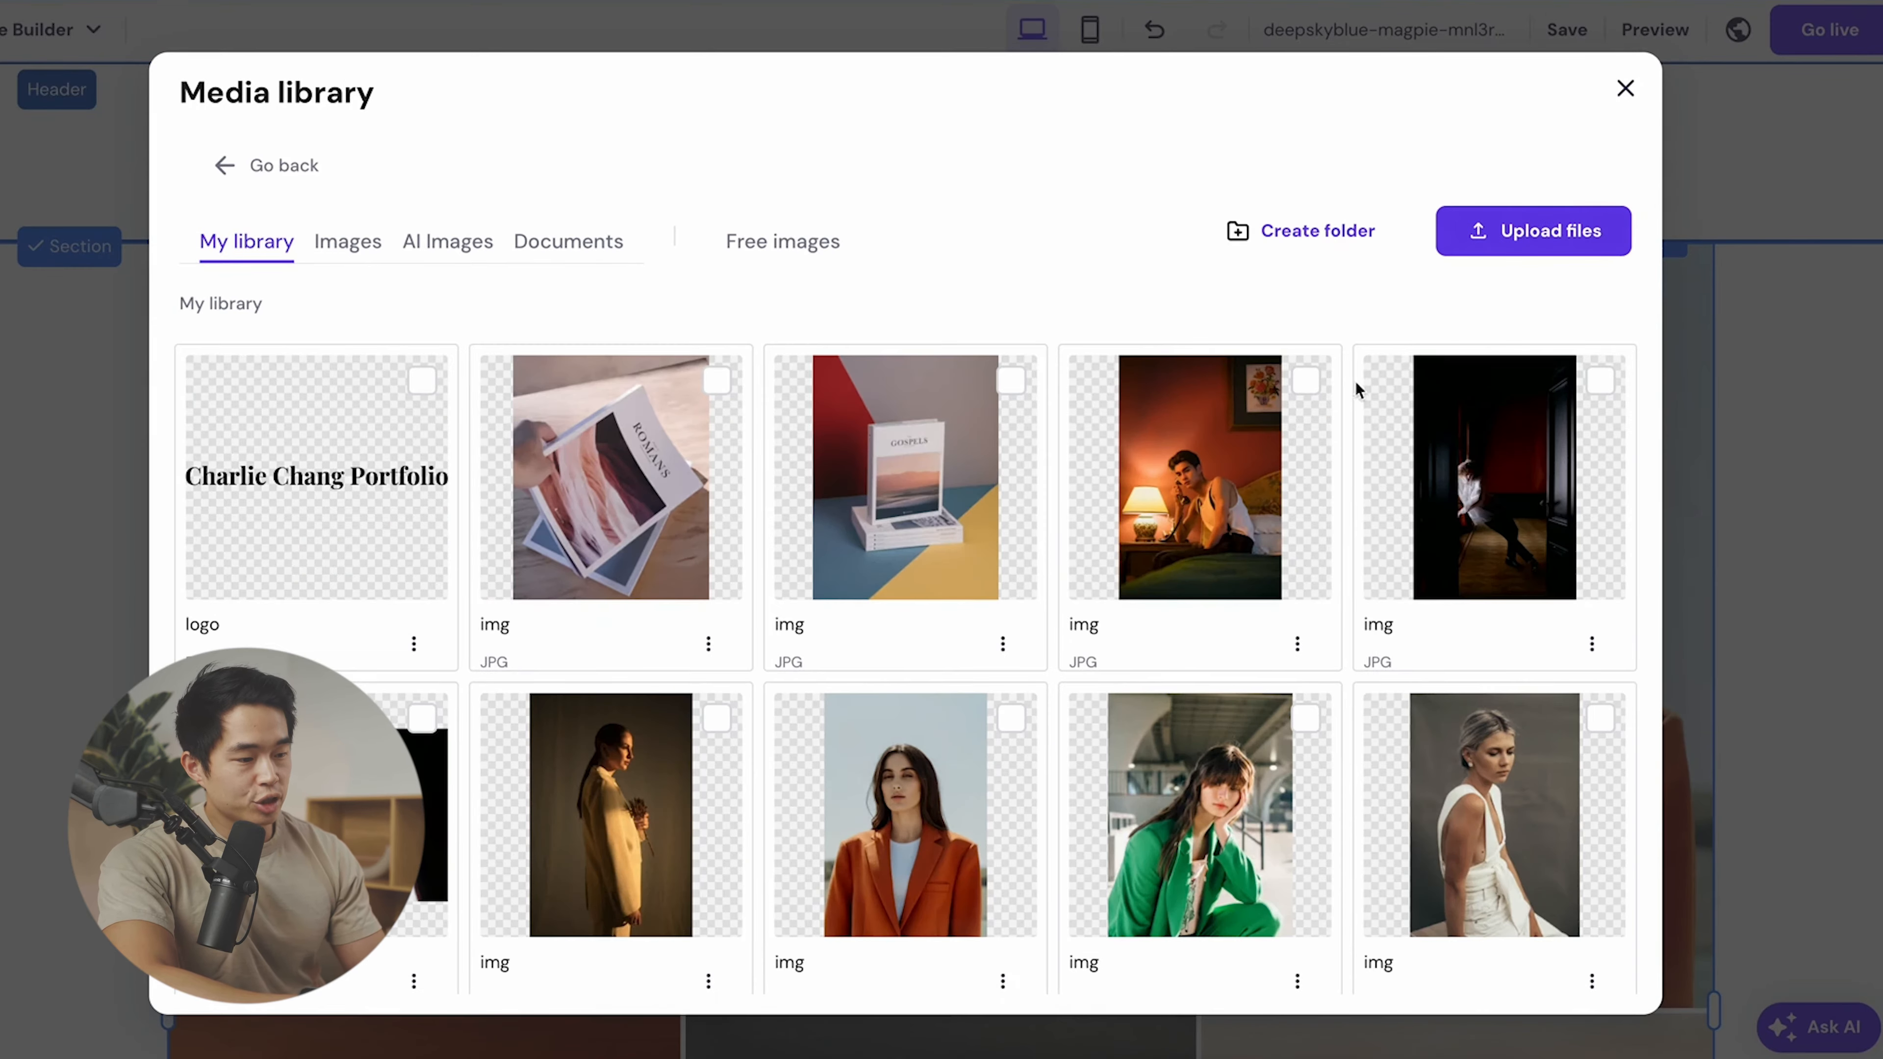
scroll(931, 618, down, 8)
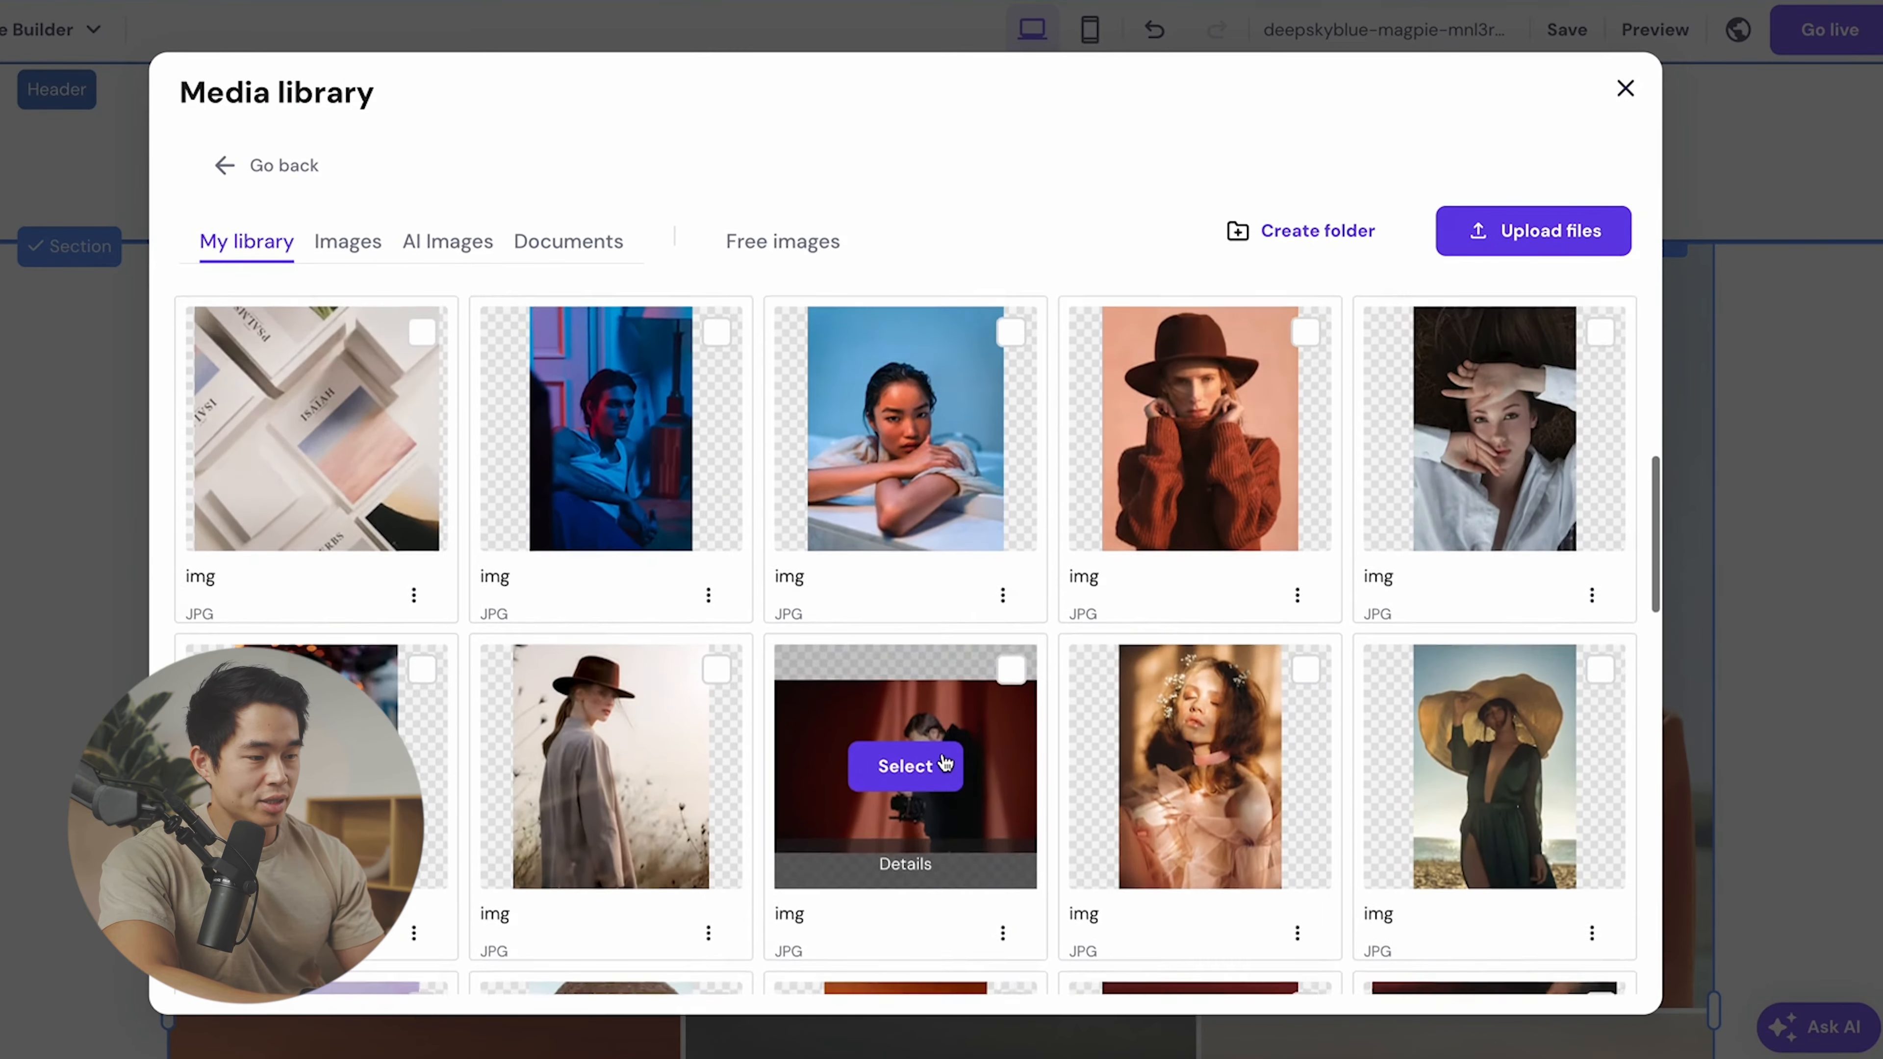
scroll(945, 764, up, 2)
scroll(1350, 881, down, 3)
click(1013, 580)
click(717, 580)
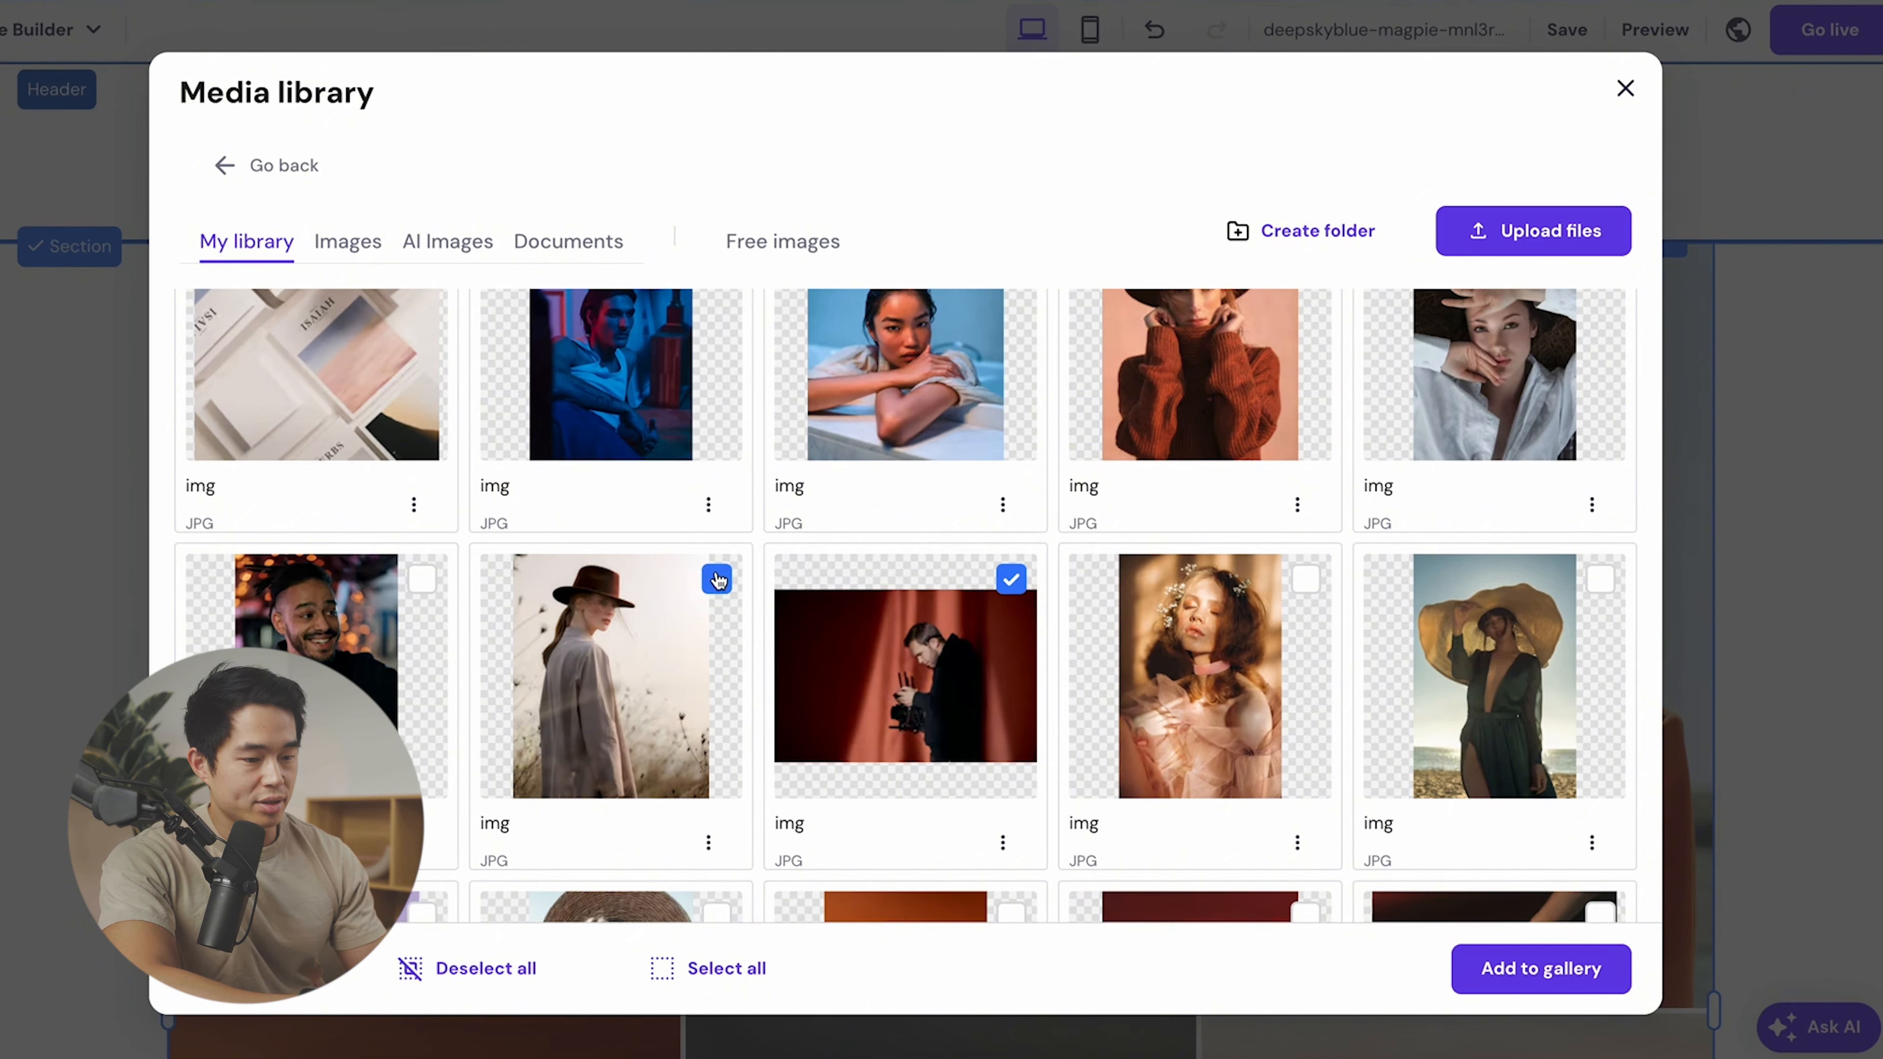
click(421, 579)
click(1565, 979)
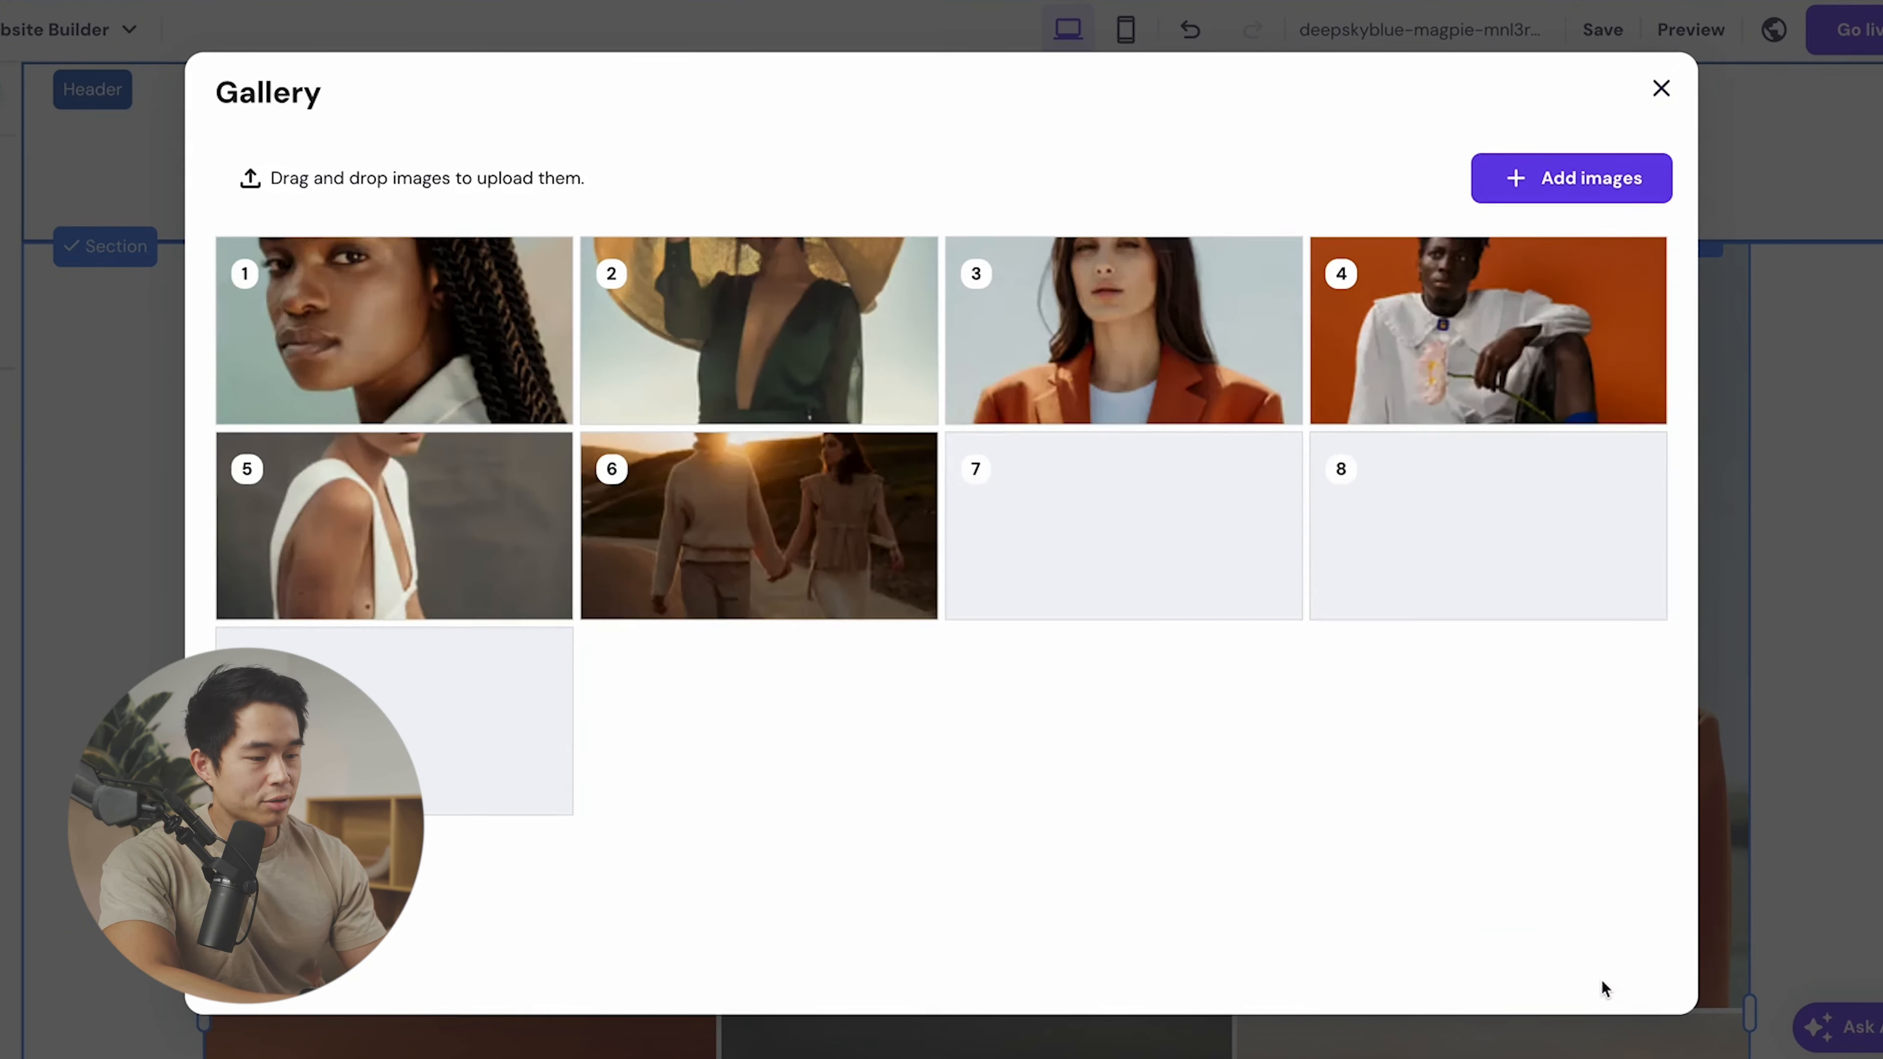
- Move gallery image 8 into the seventh slot
drag(1454, 554, 960, 555)
click(1660, 88)
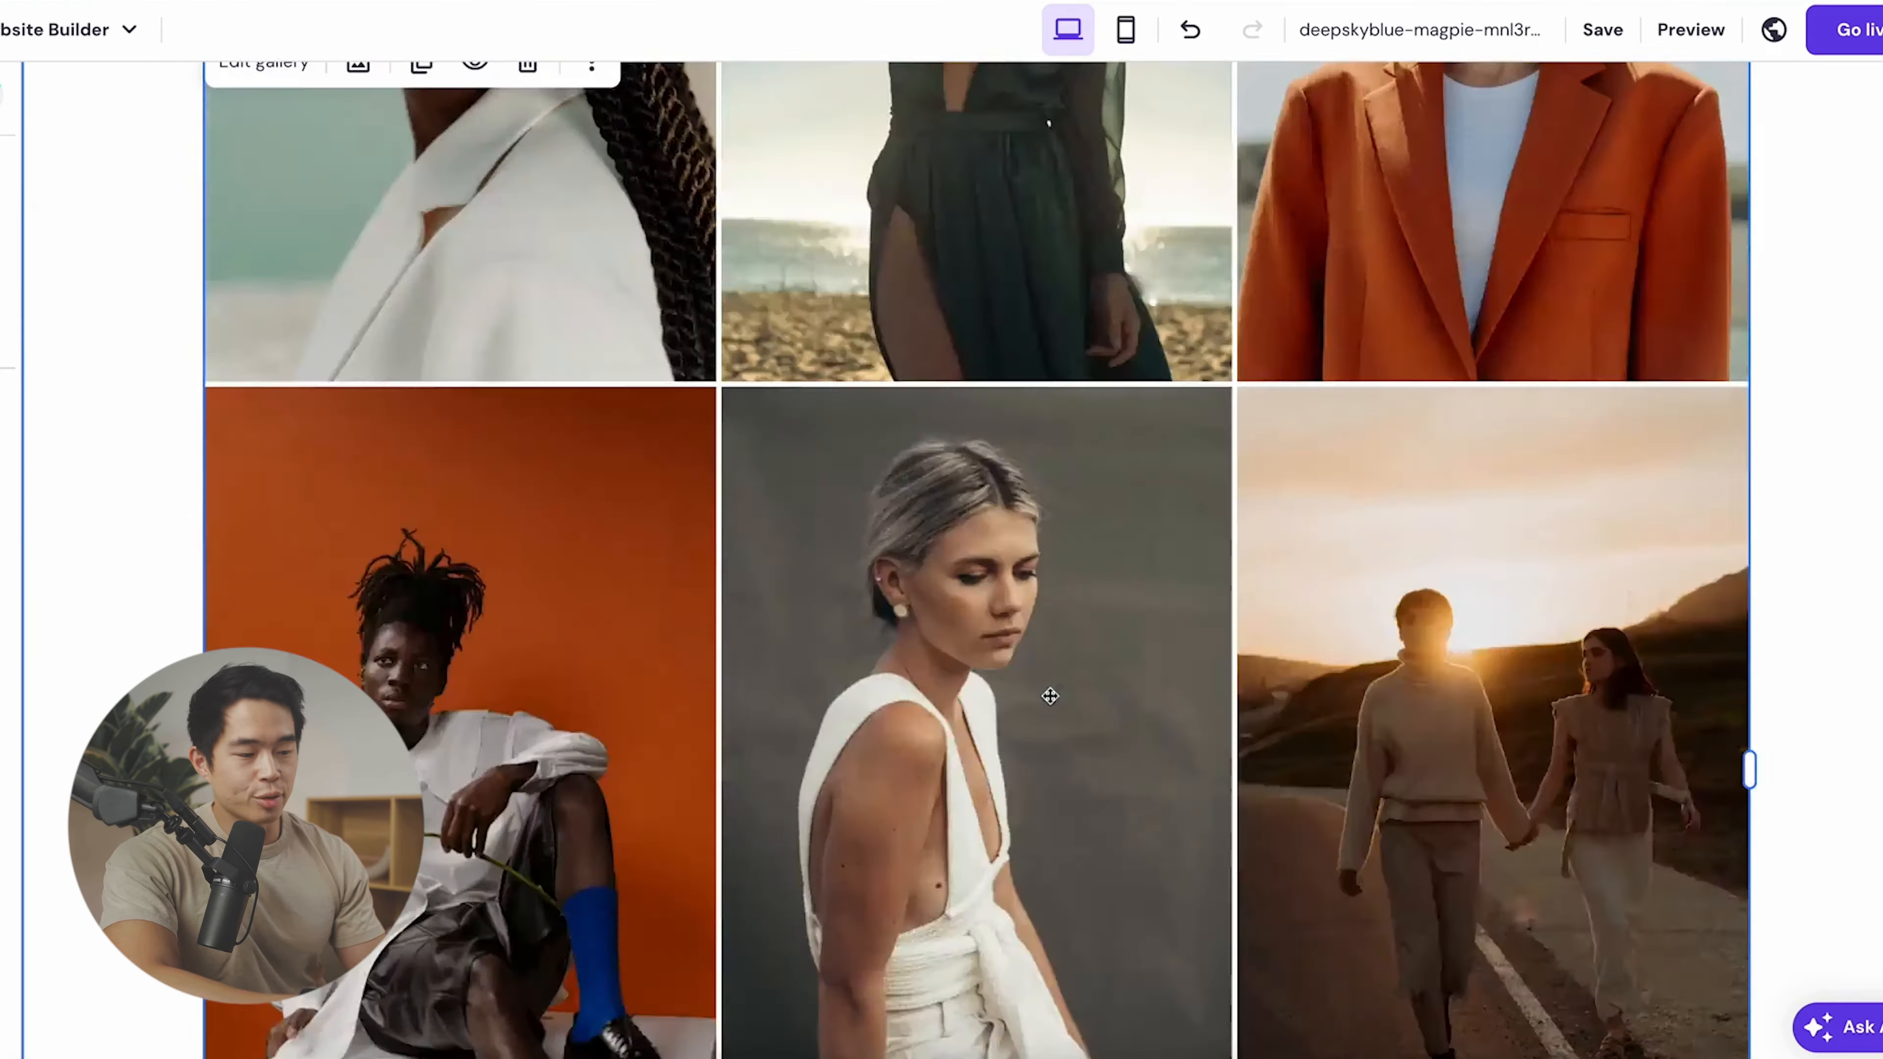
scroll(1049, 696, down, 5)
scroll(979, 550, down, 4)
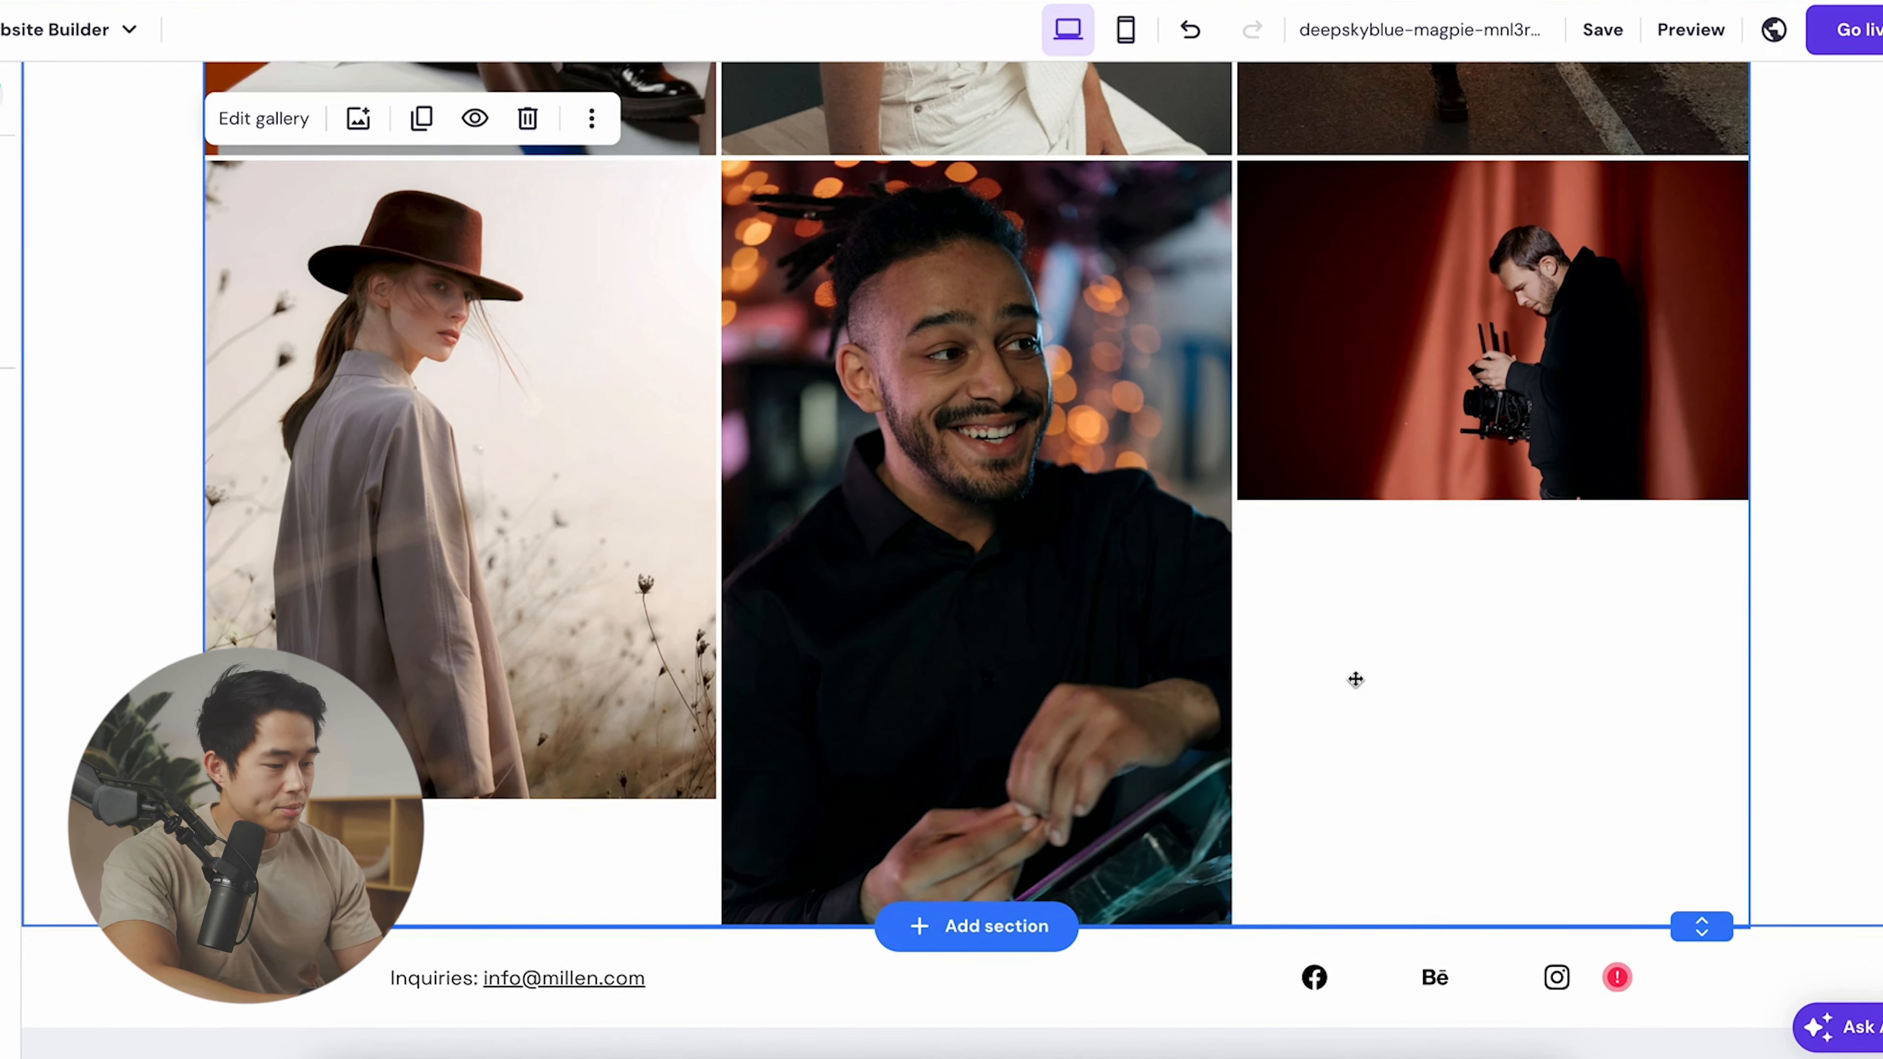
scroll(849, 312, up, 10)
scroll(849, 312, down, 5)
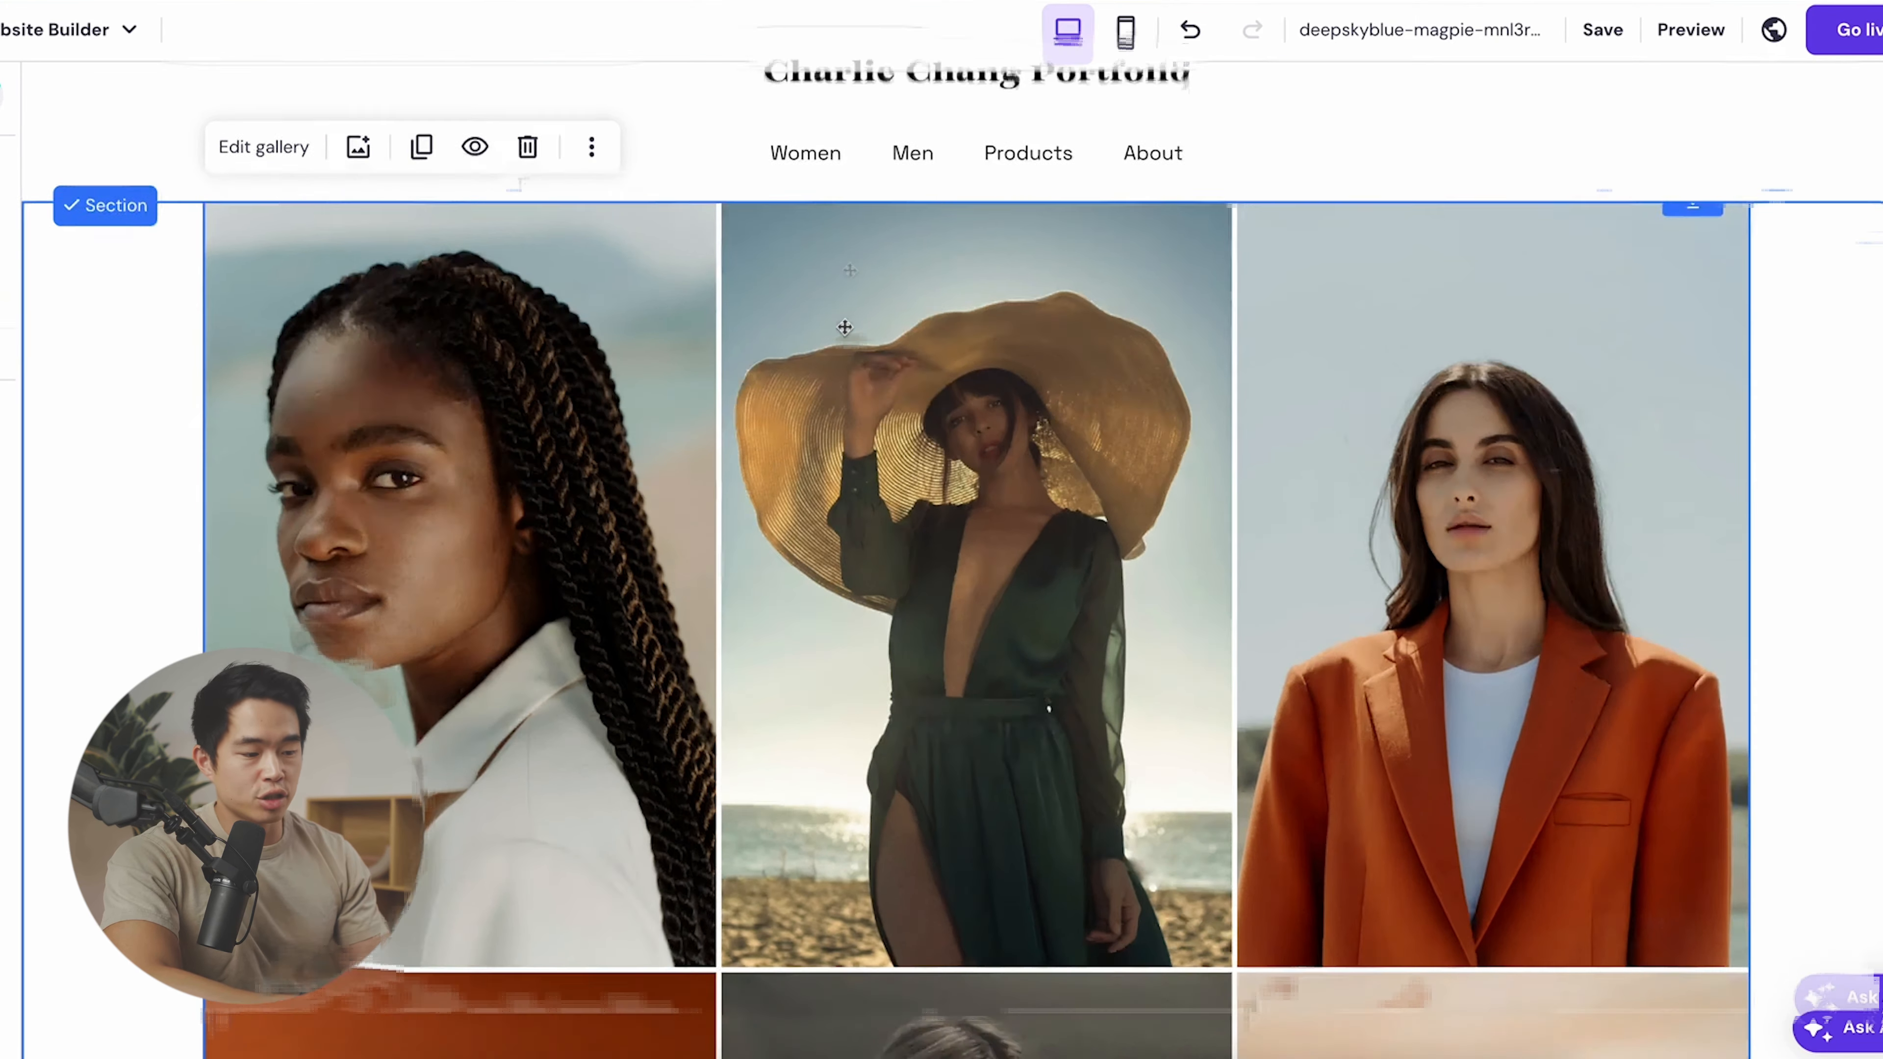
- Delete photos seven through nine, leaving six images in two rows
click(948, 515)
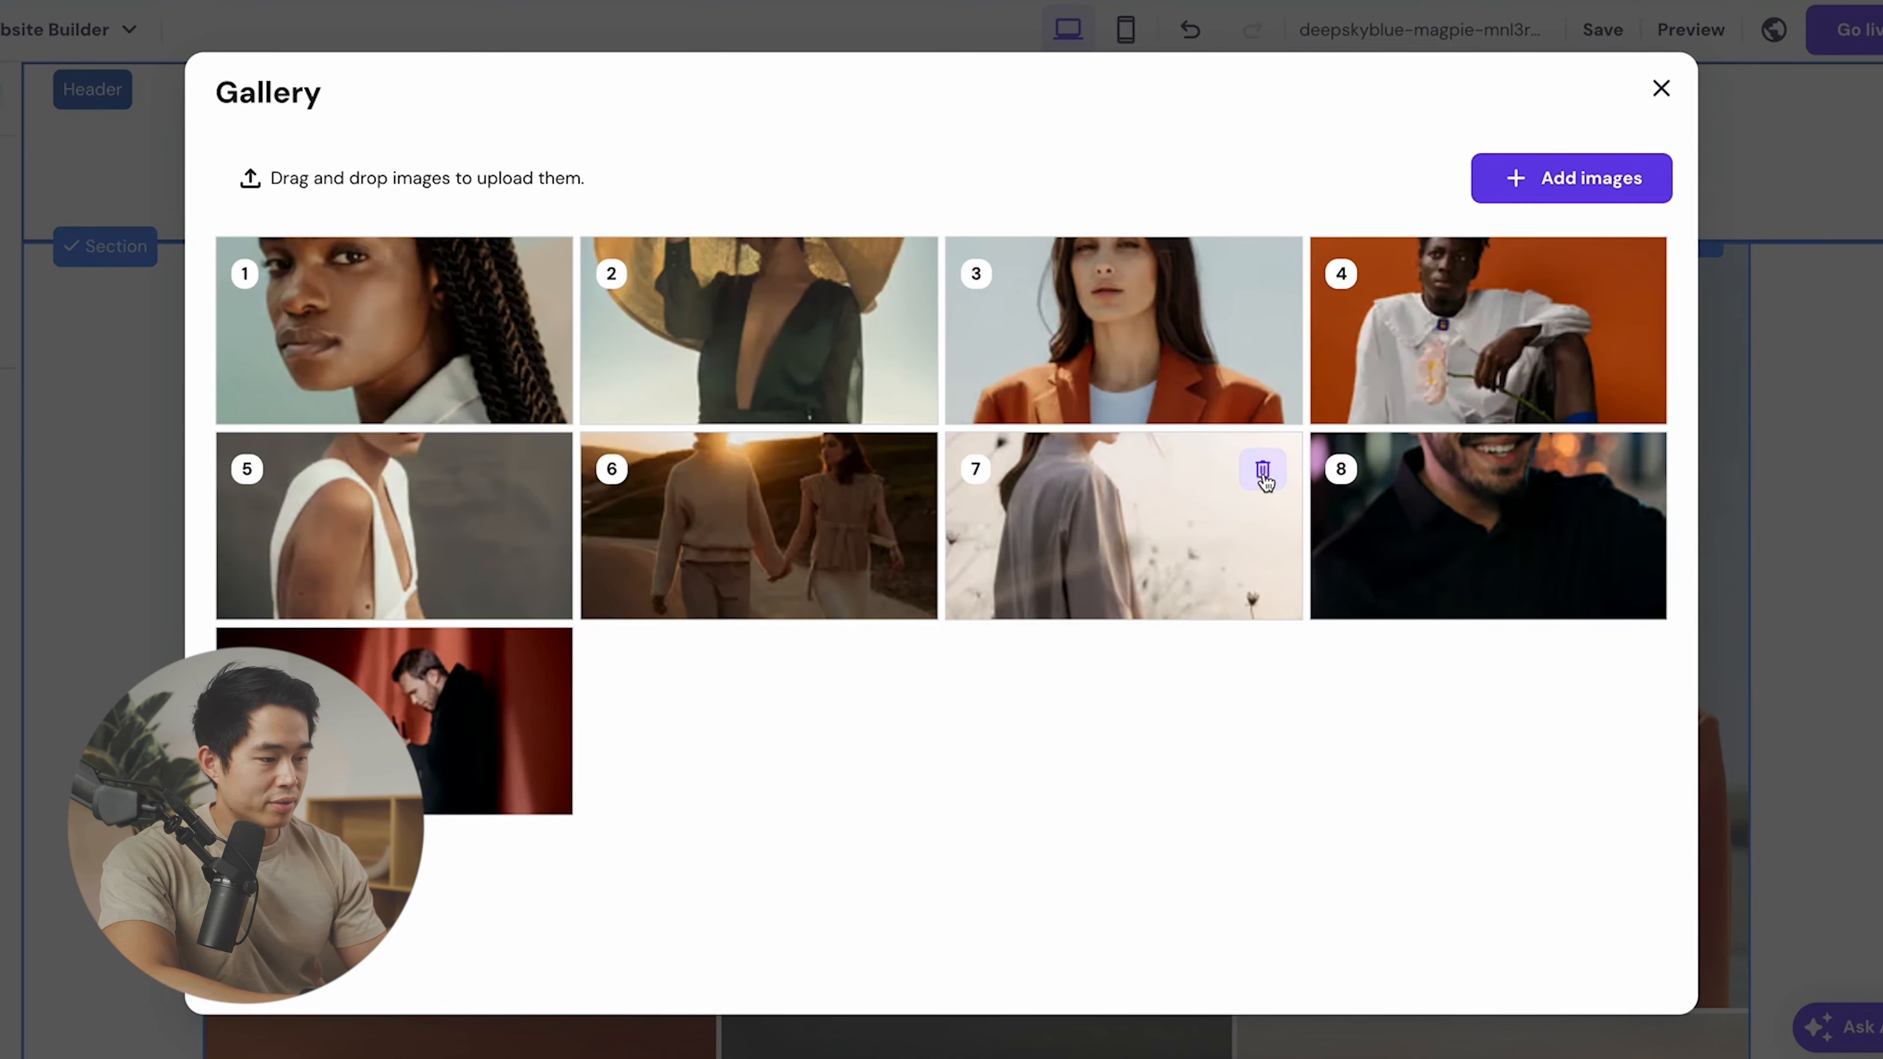
click(1262, 469)
click(1262, 468)
click(1263, 469)
click(1661, 88)
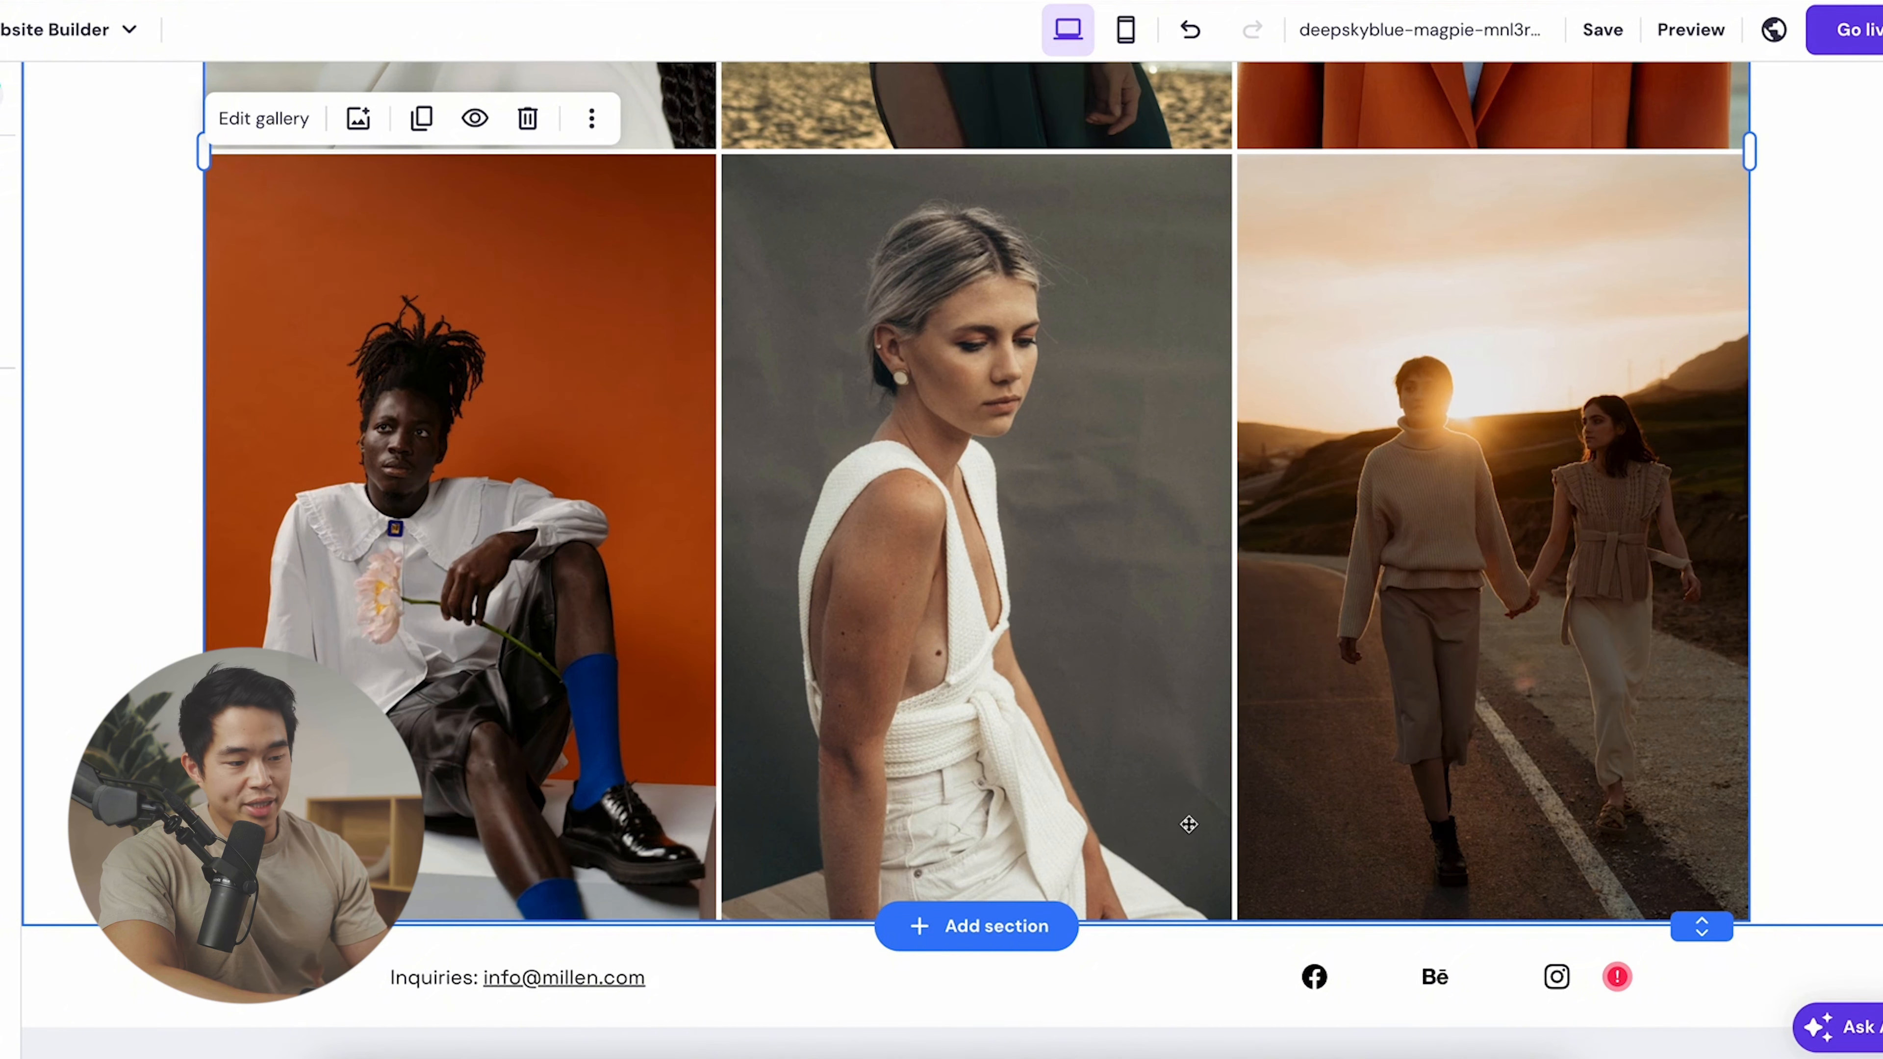
- Start a new section below the gallery and show the About templates
click(975, 944)
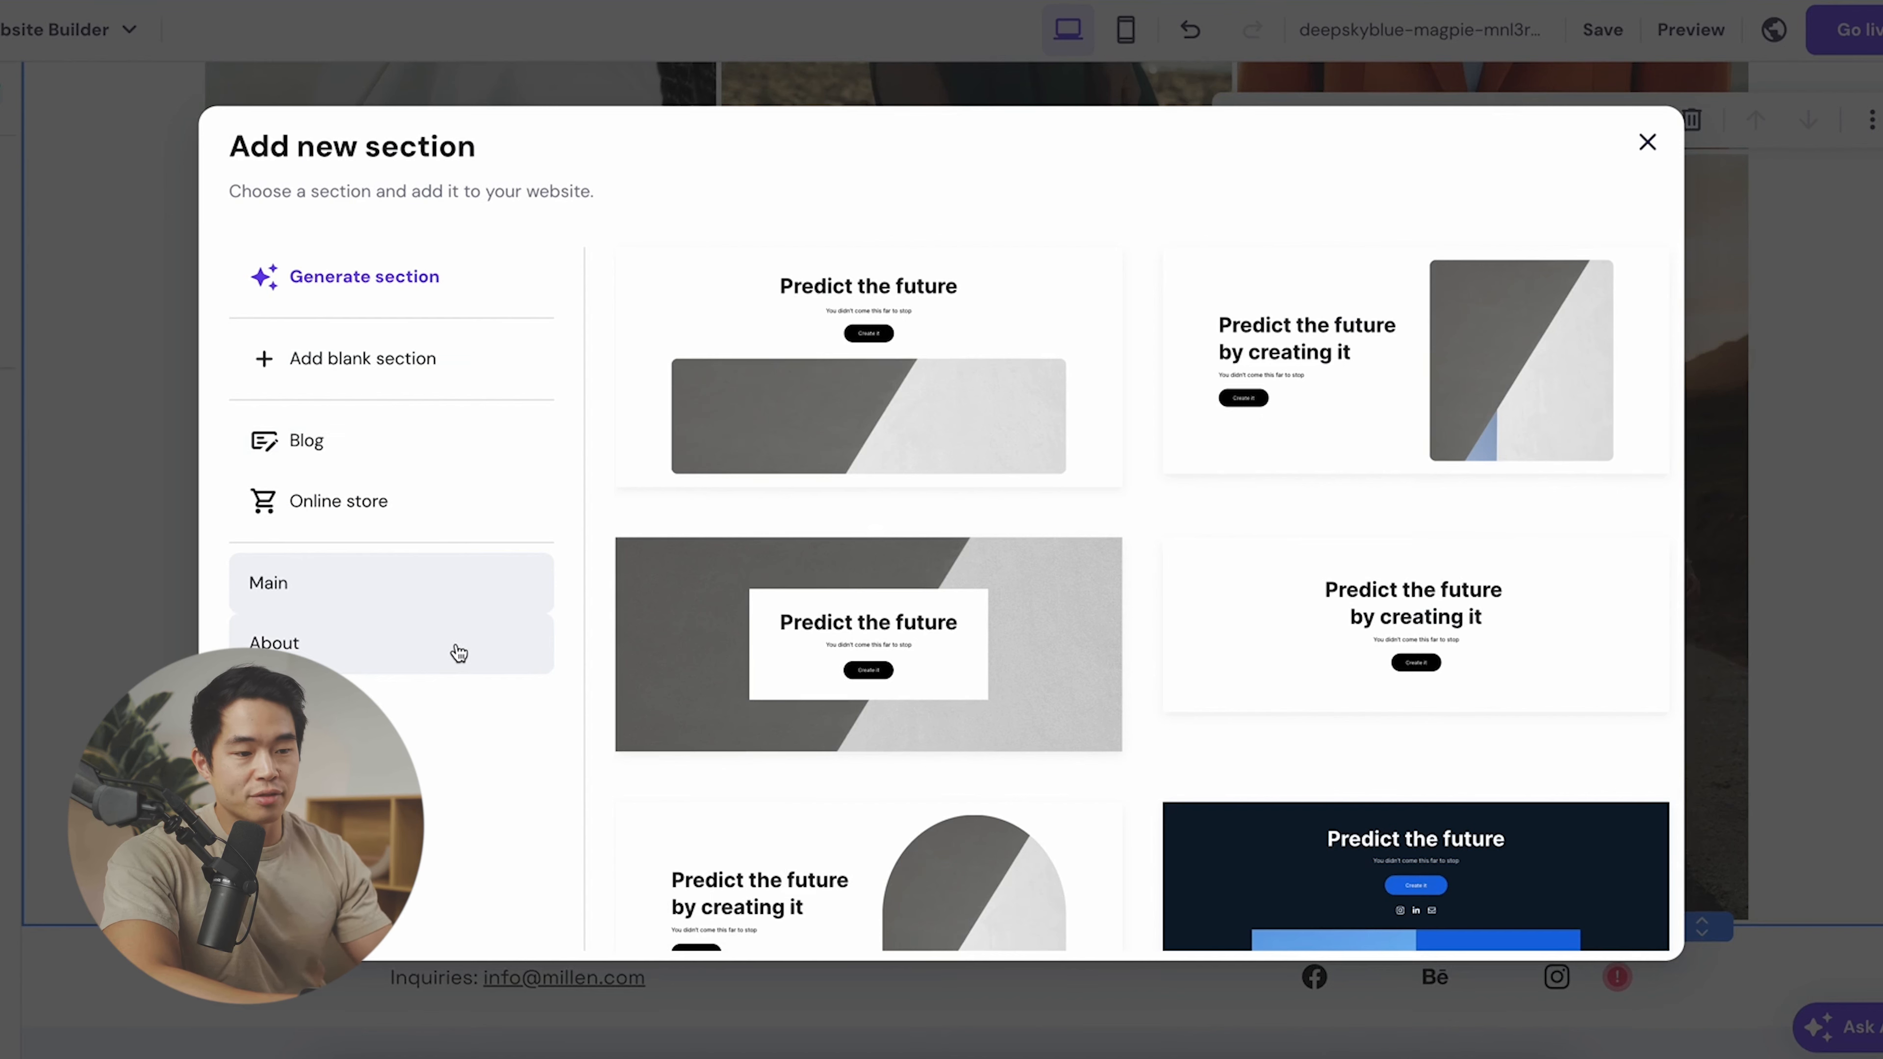
scroll(459, 652, down, 1)
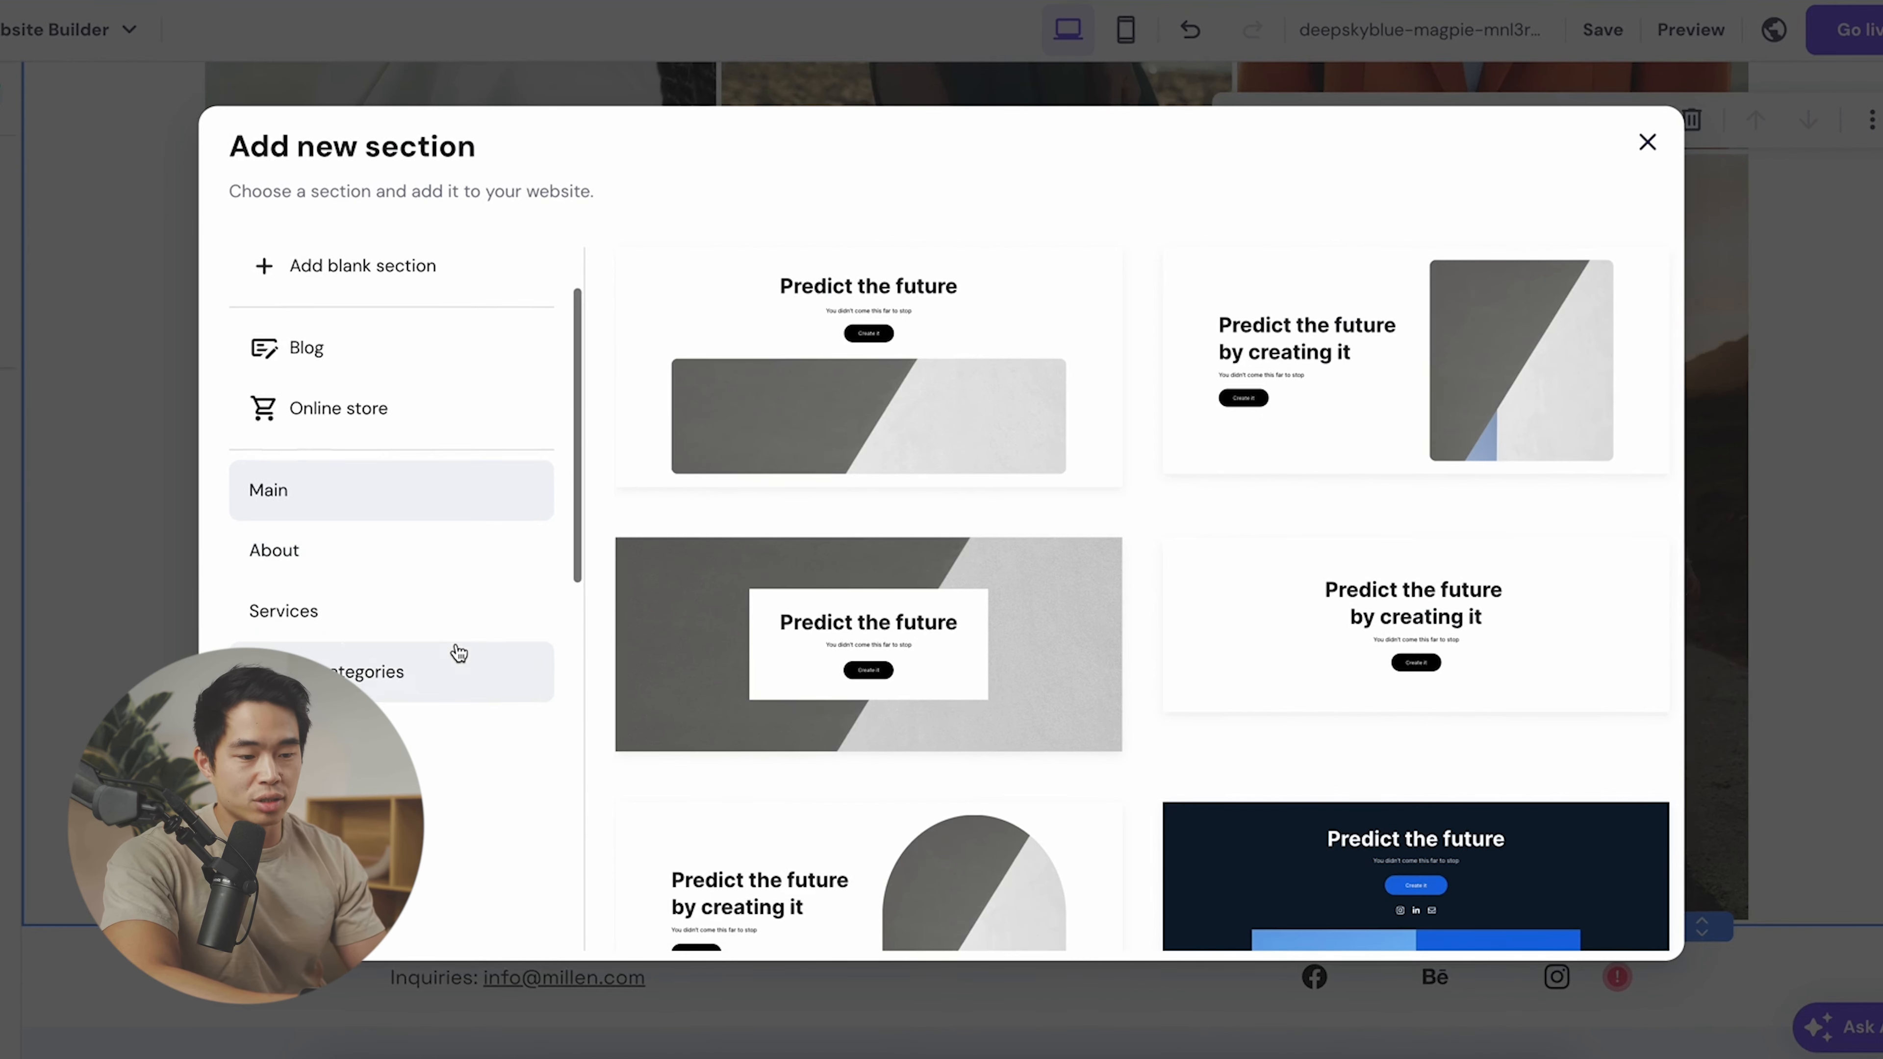
click(357, 572)
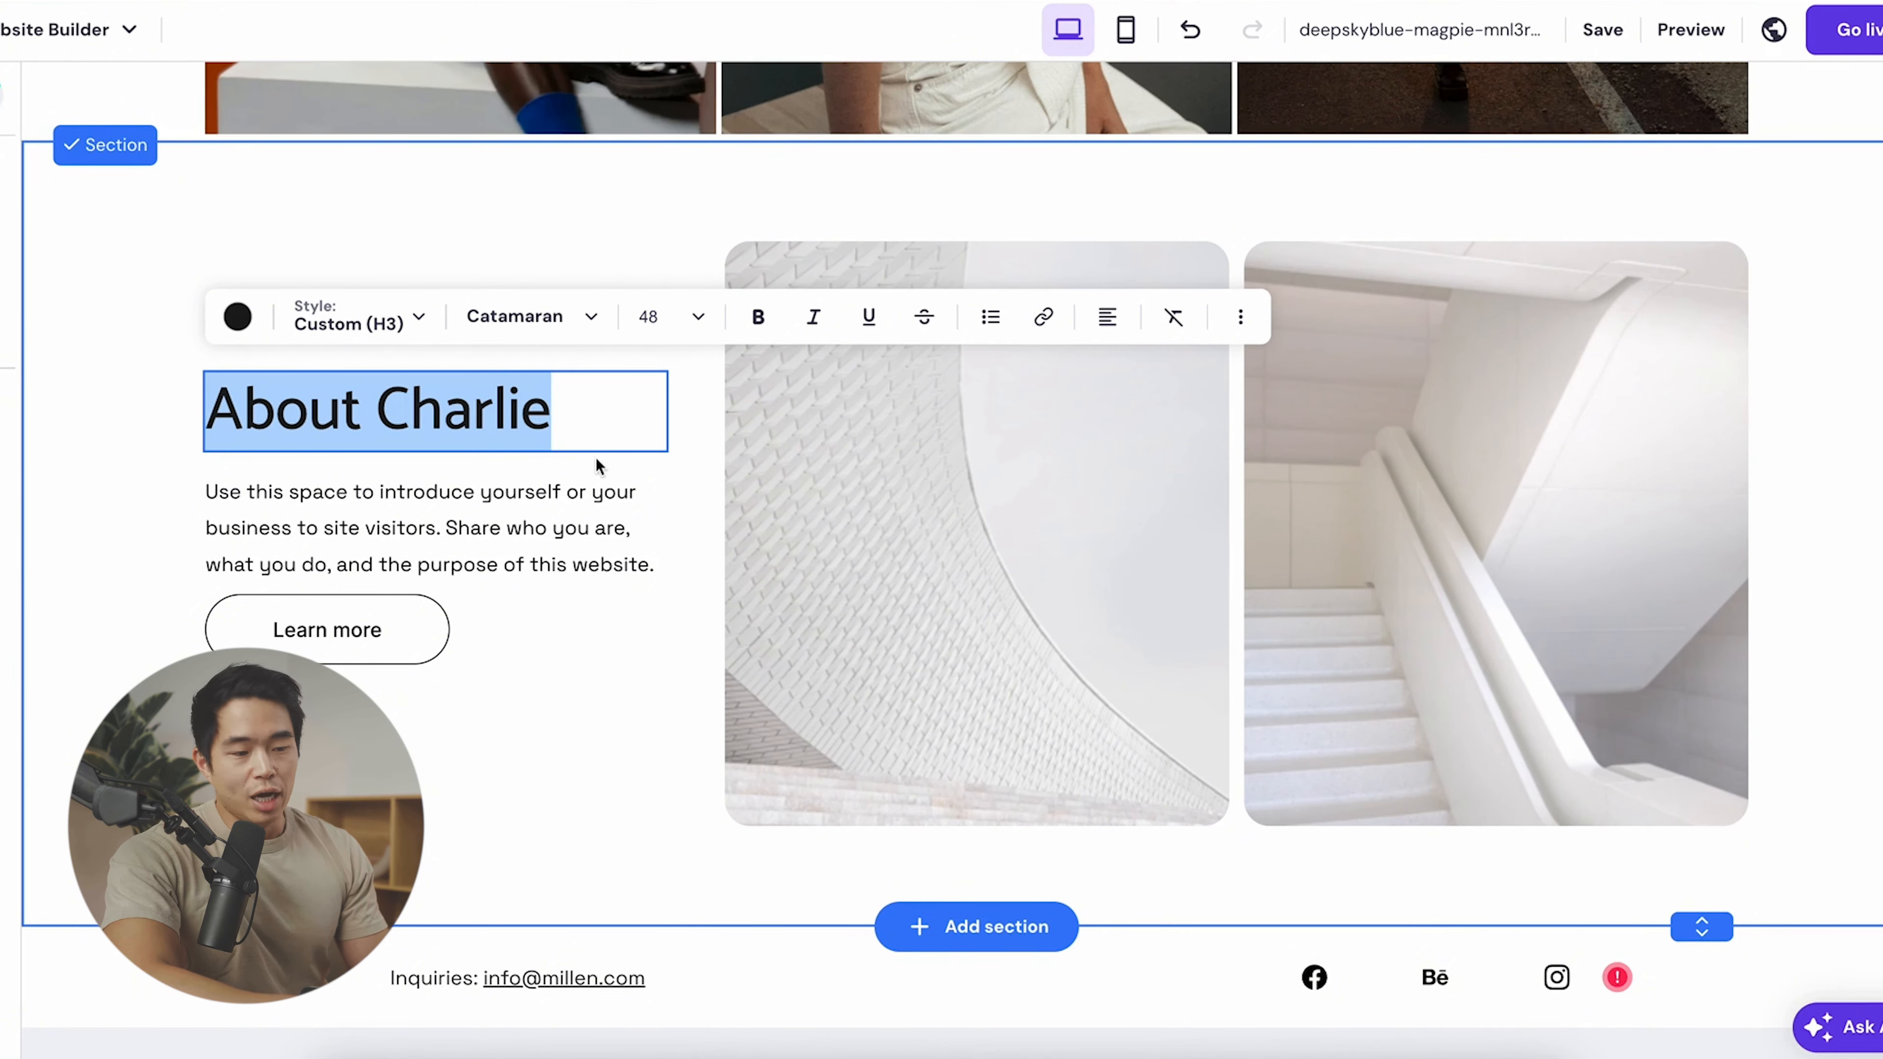
- Finish the About Charlie heading and select the intro paragraph text
key(Escape)
click(515, 520)
click(514, 523)
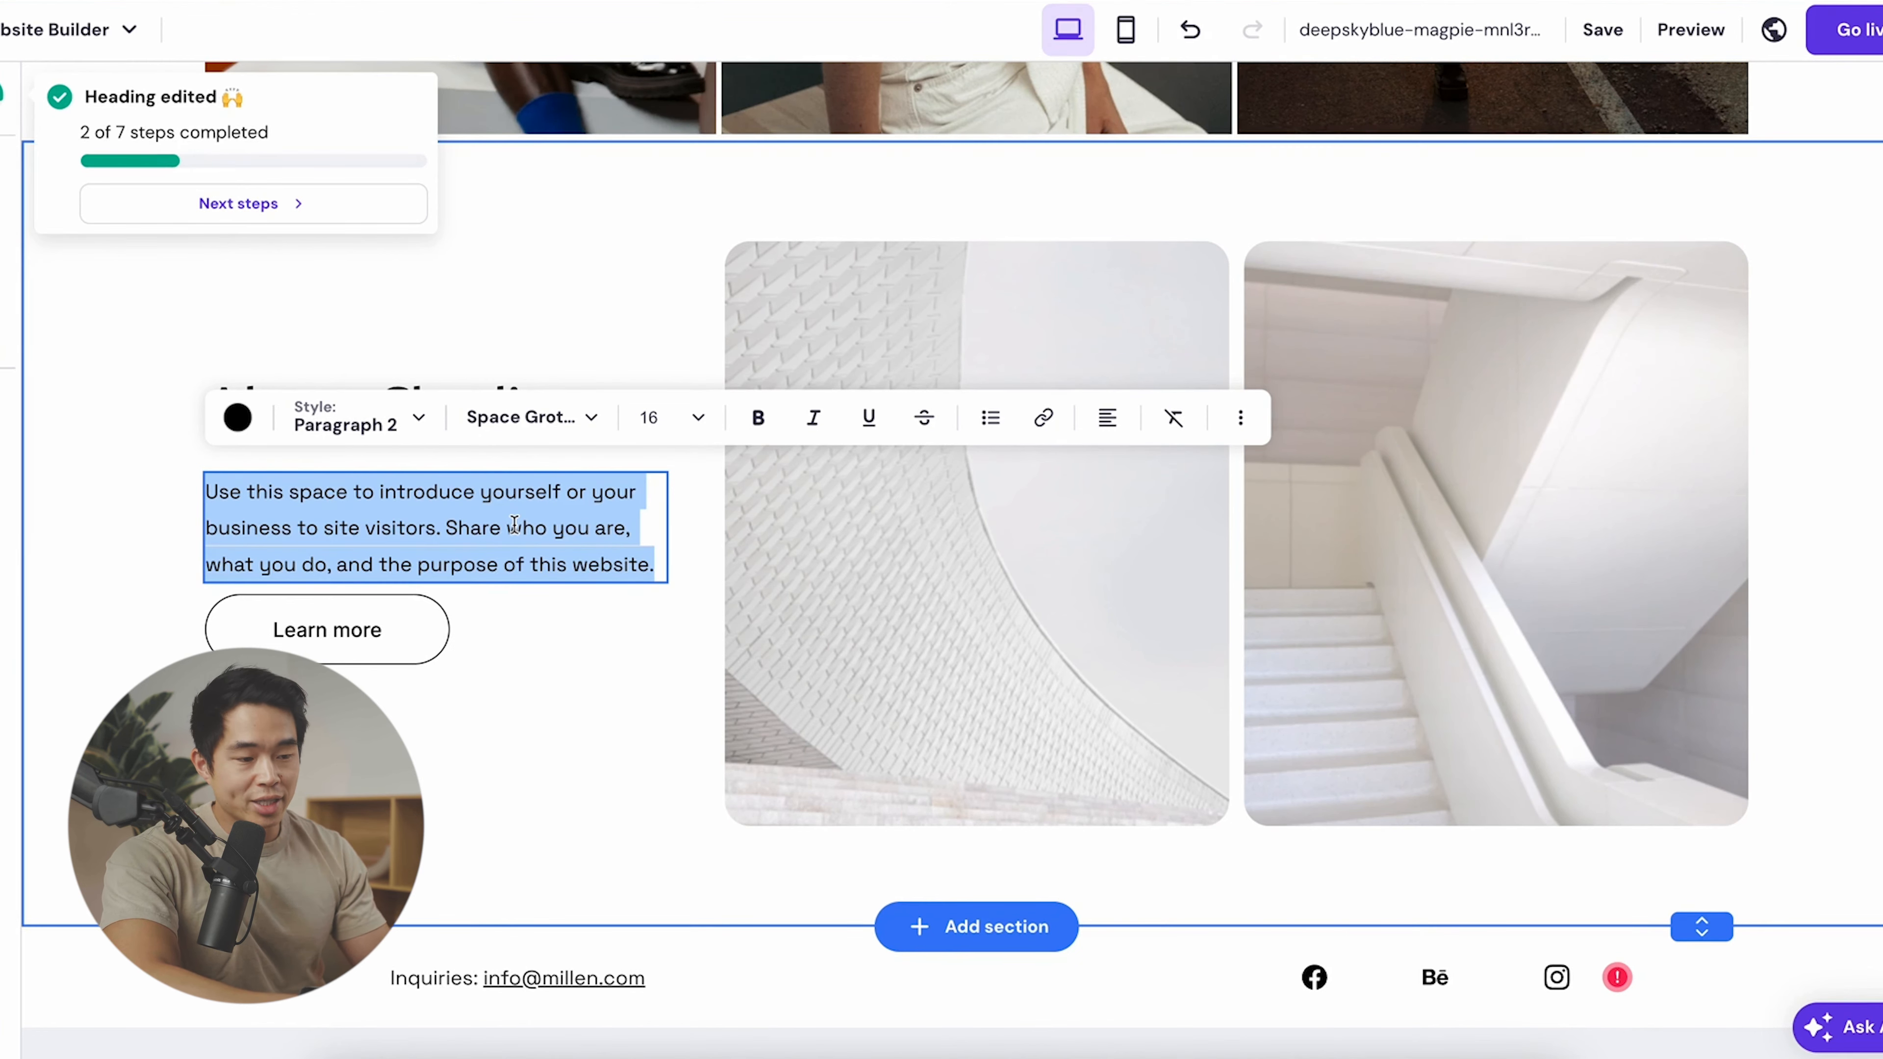
- Drag the Learn more button slightly lower beneath the paragraph
click(361, 653)
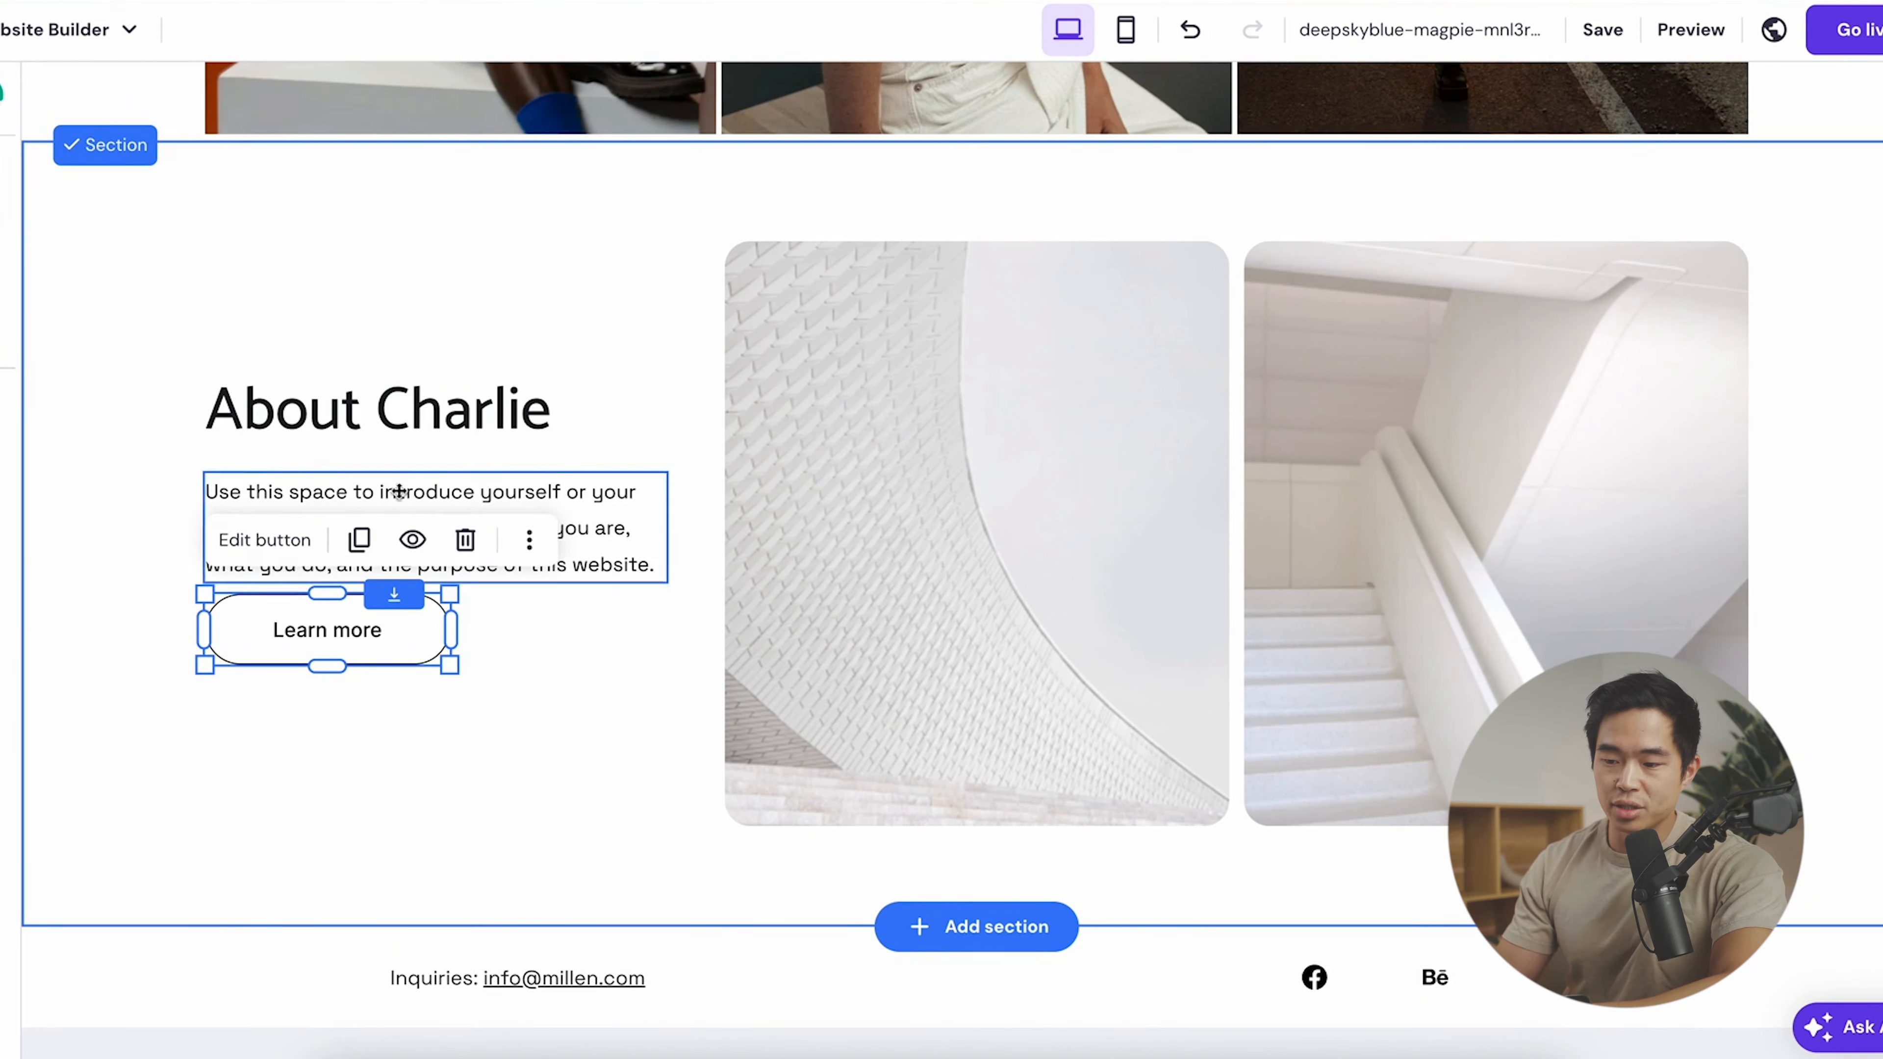
drag(450, 596, 446, 674)
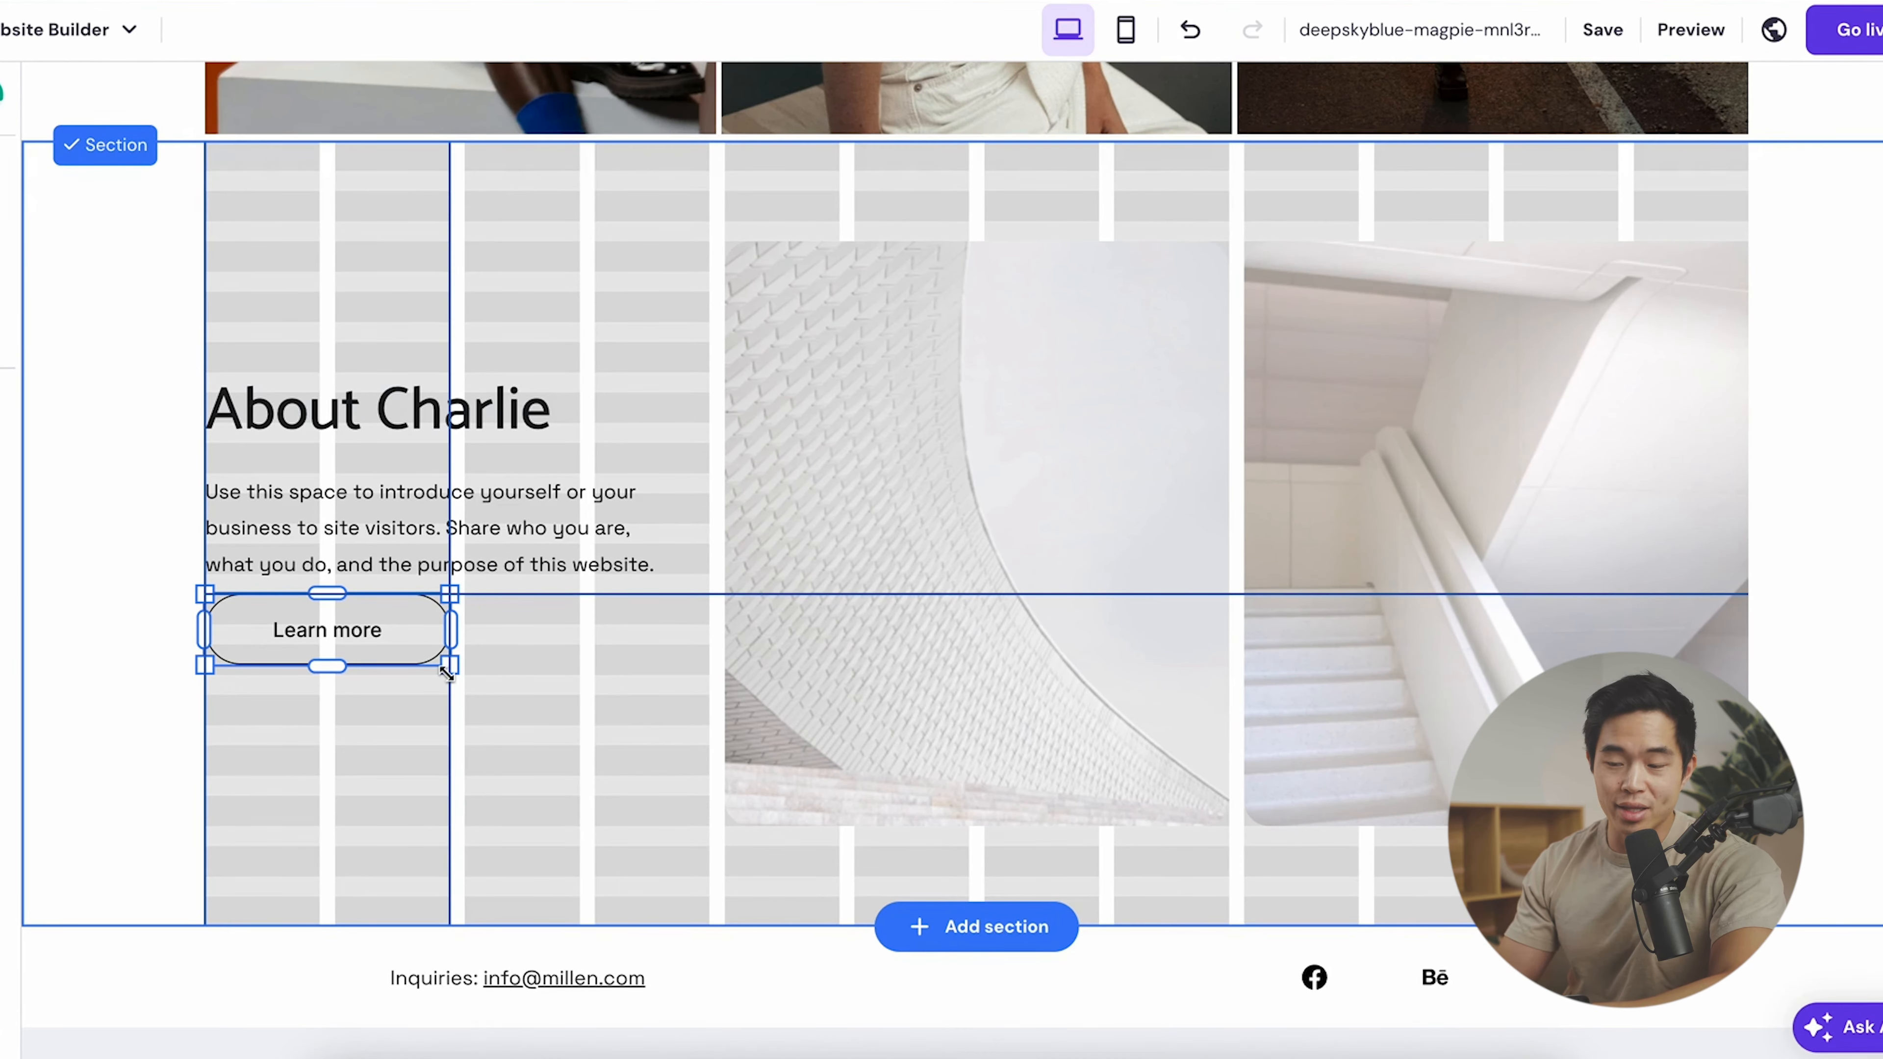
drag(446, 674, 445, 674)
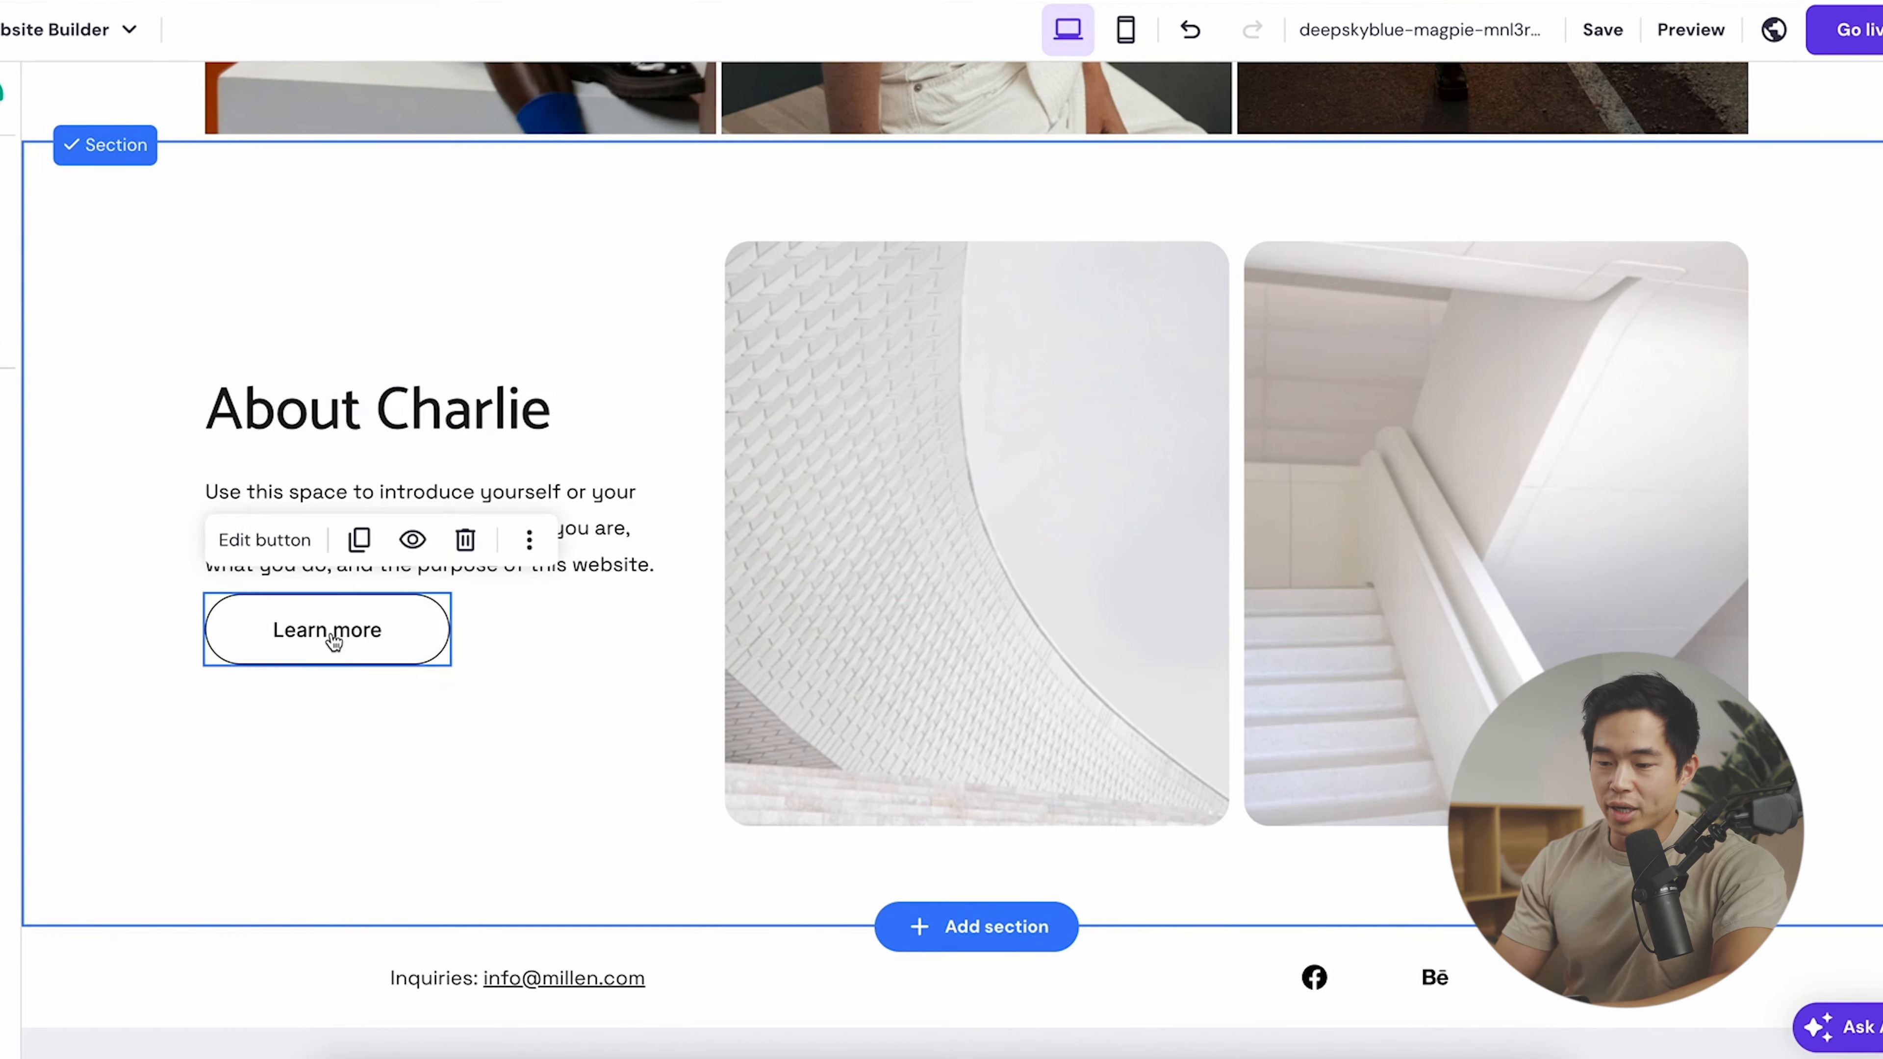
drag(331, 634, 928, 662)
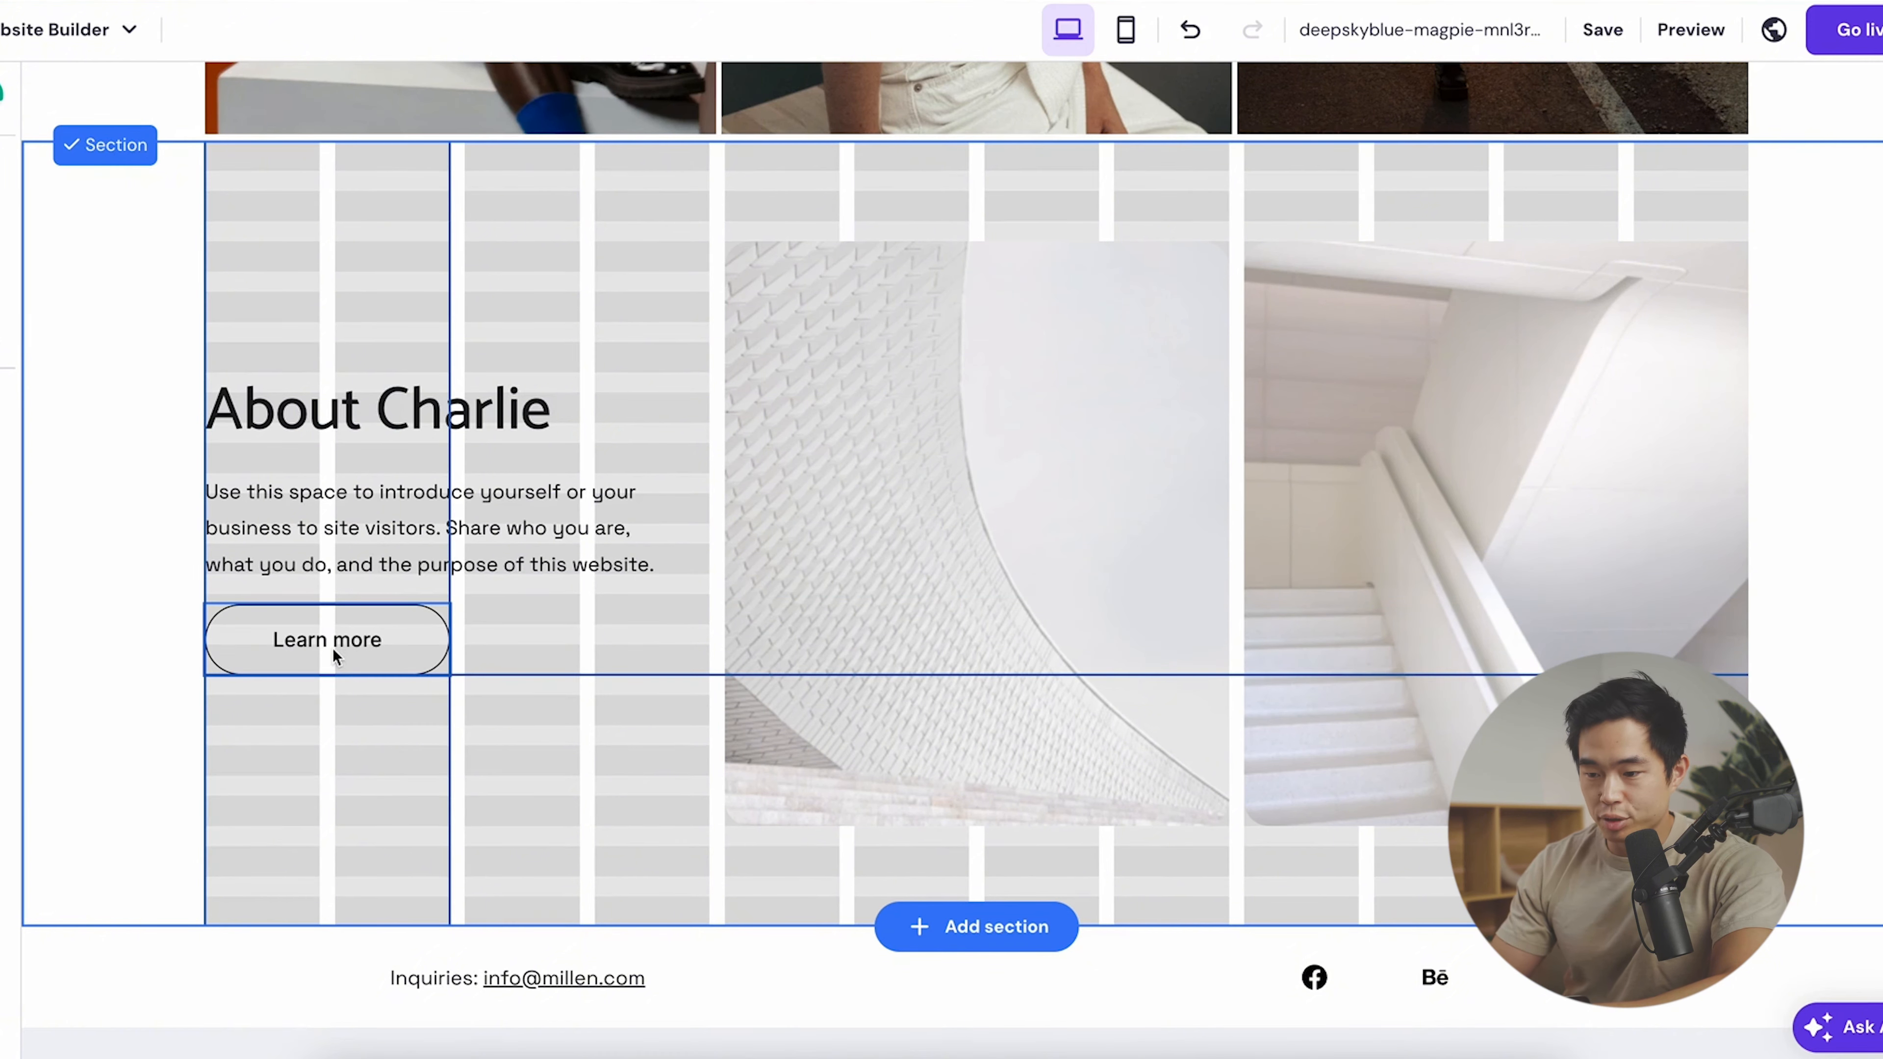
click(333, 649)
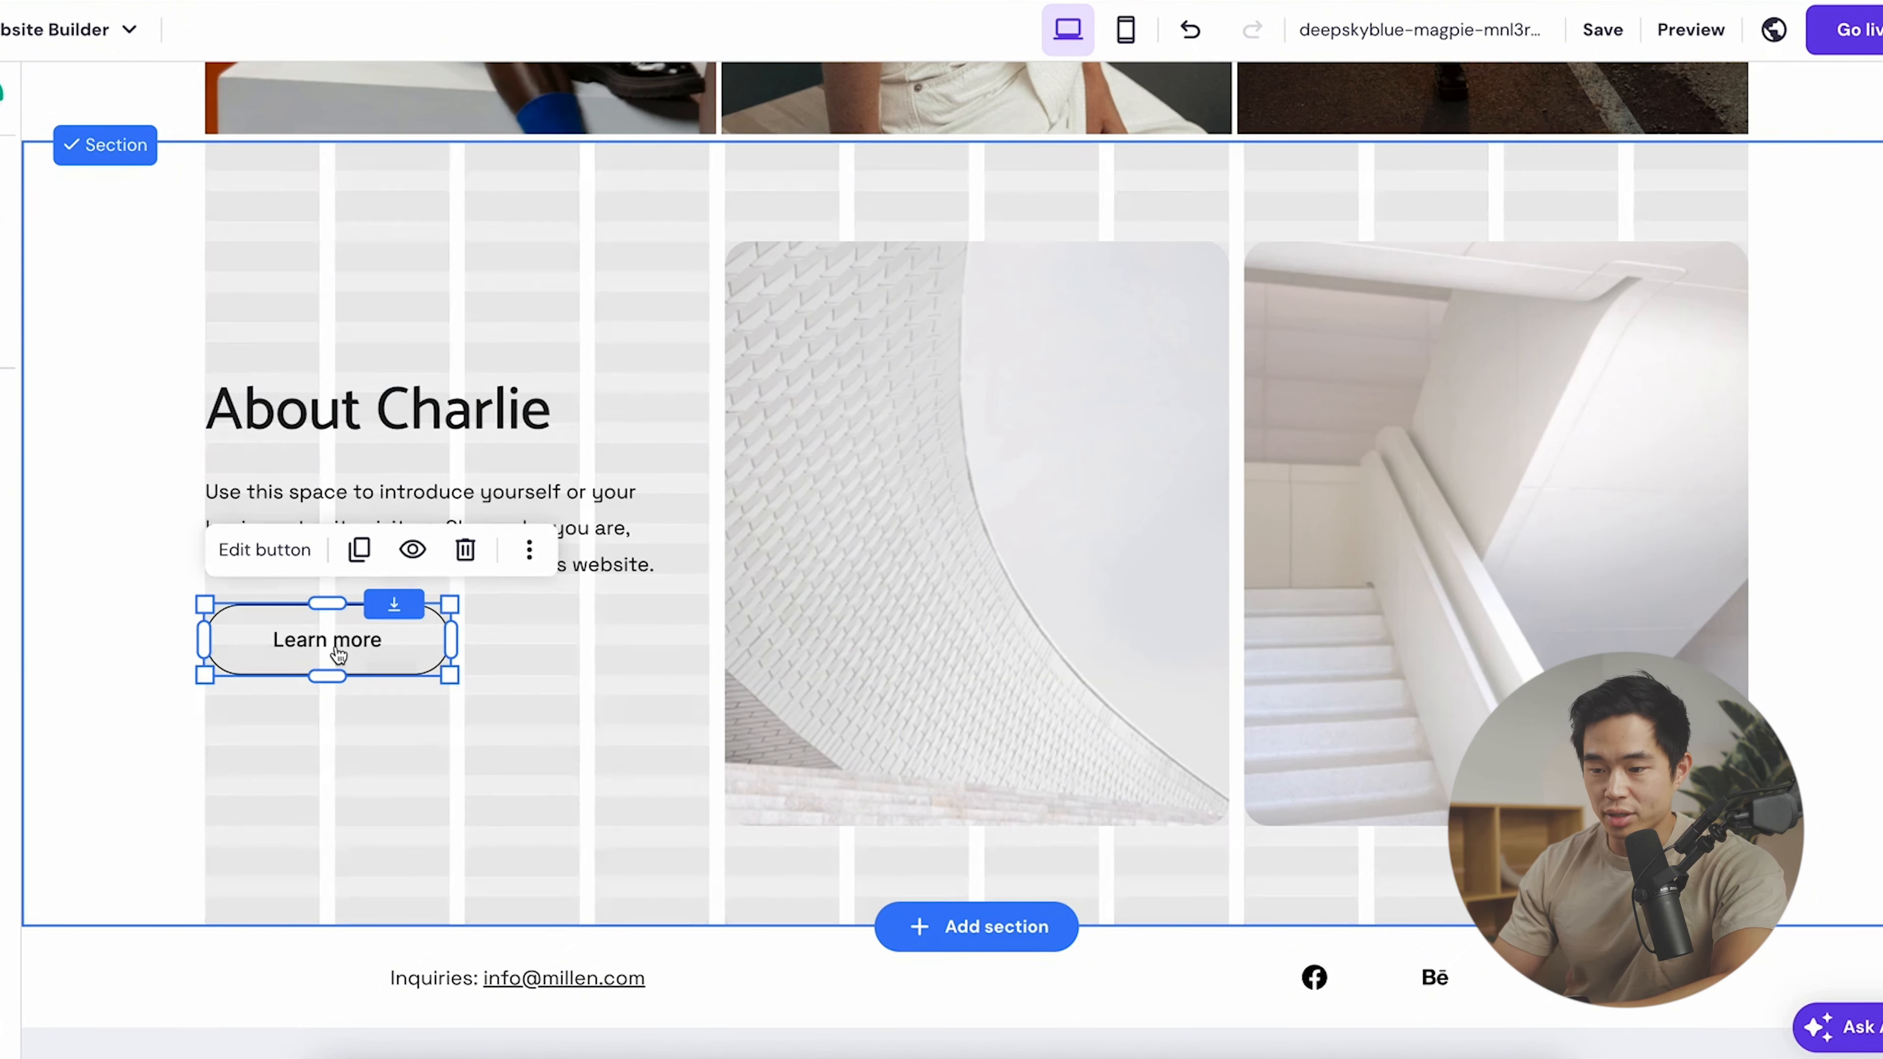
click(329, 655)
drag(329, 655, 329, 685)
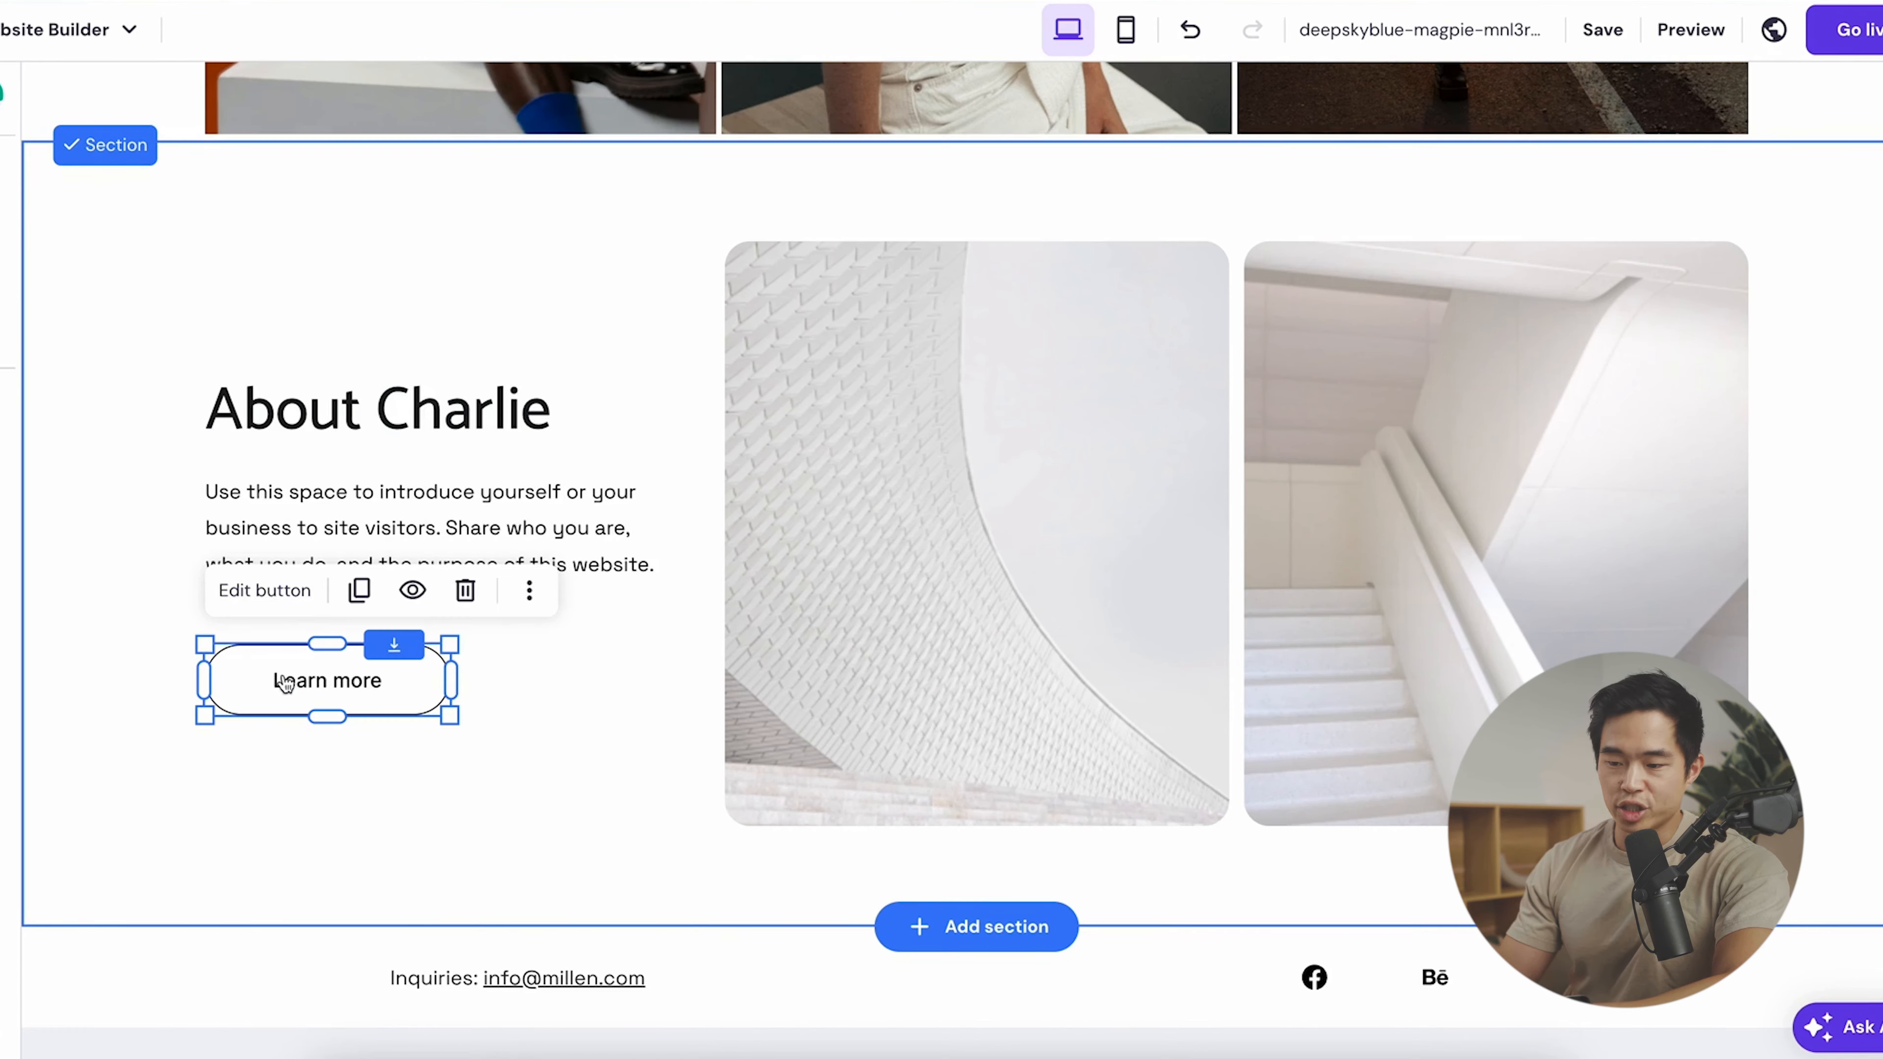
- Review the Learn more button's link, Style and Animation settings
click(271, 590)
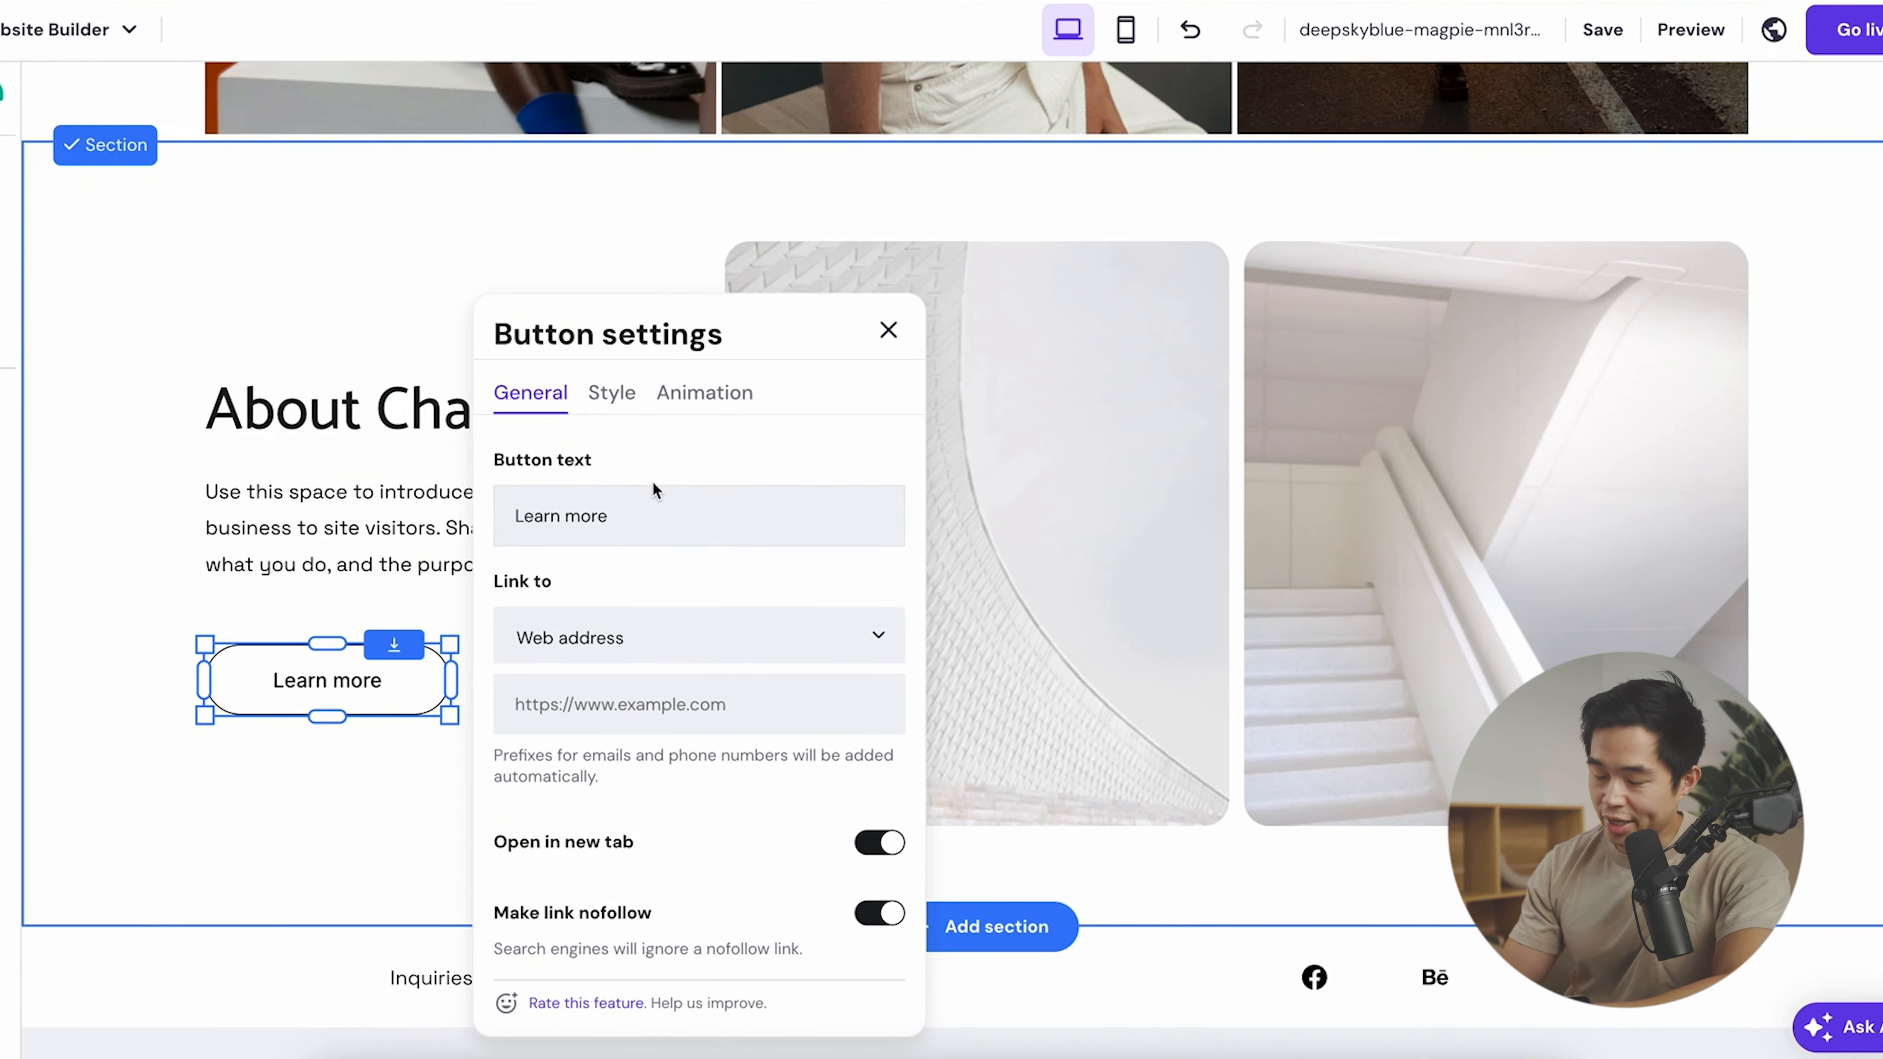
click(655, 717)
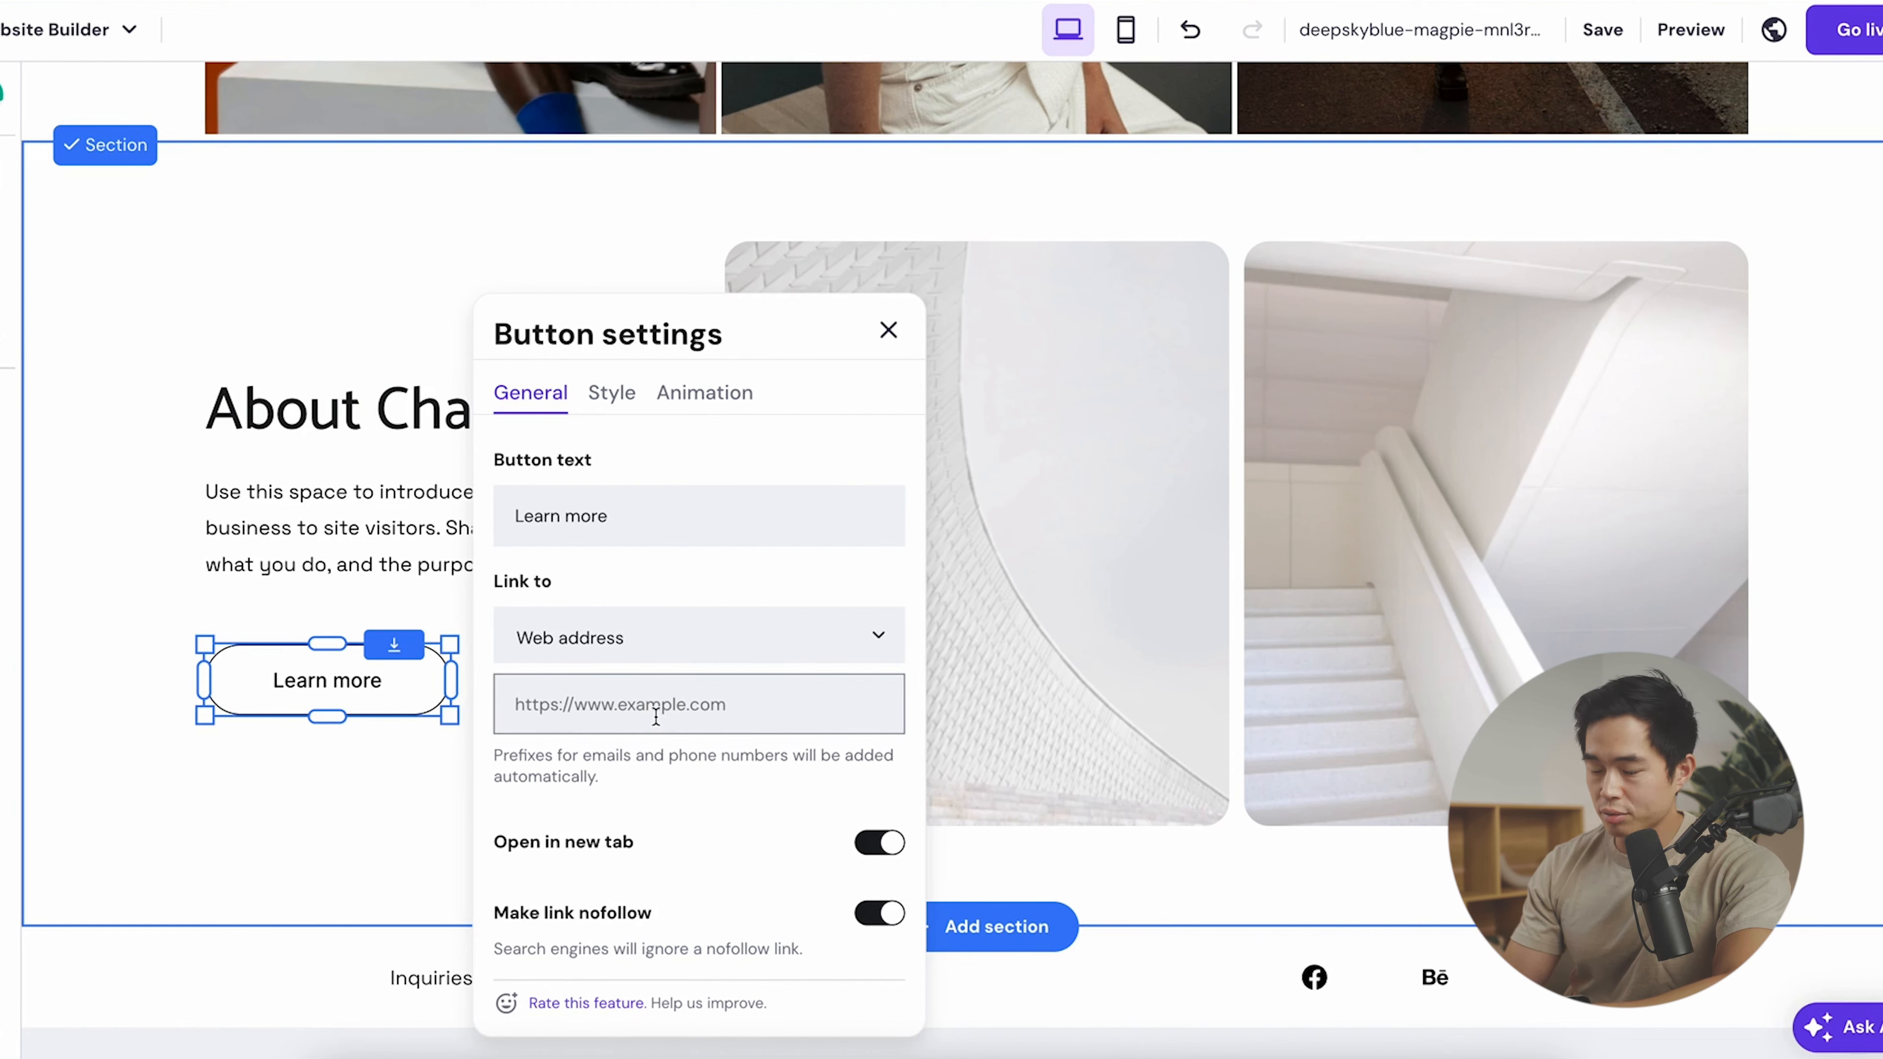
click(613, 395)
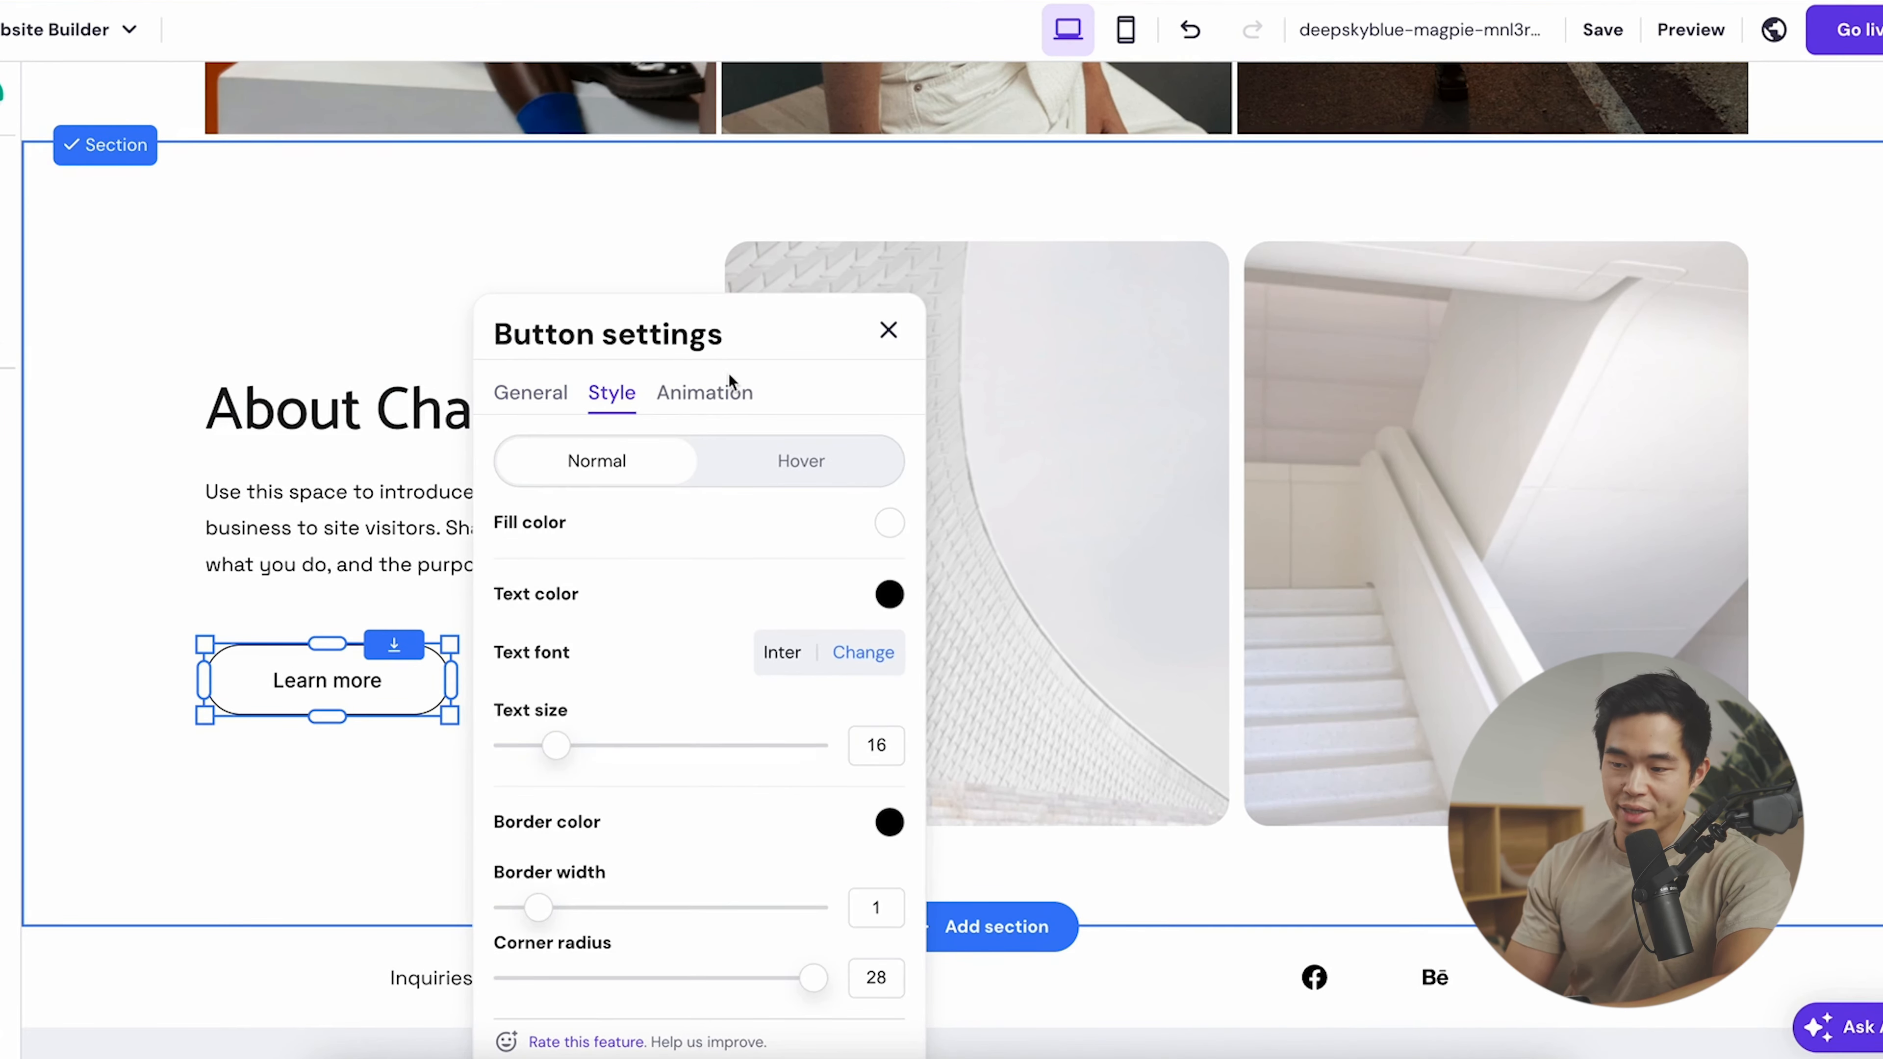
click(695, 396)
click(614, 392)
- Replace the left About photo with an AI image of 'camera on top of a desk, with natural lighting'
click(870, 458)
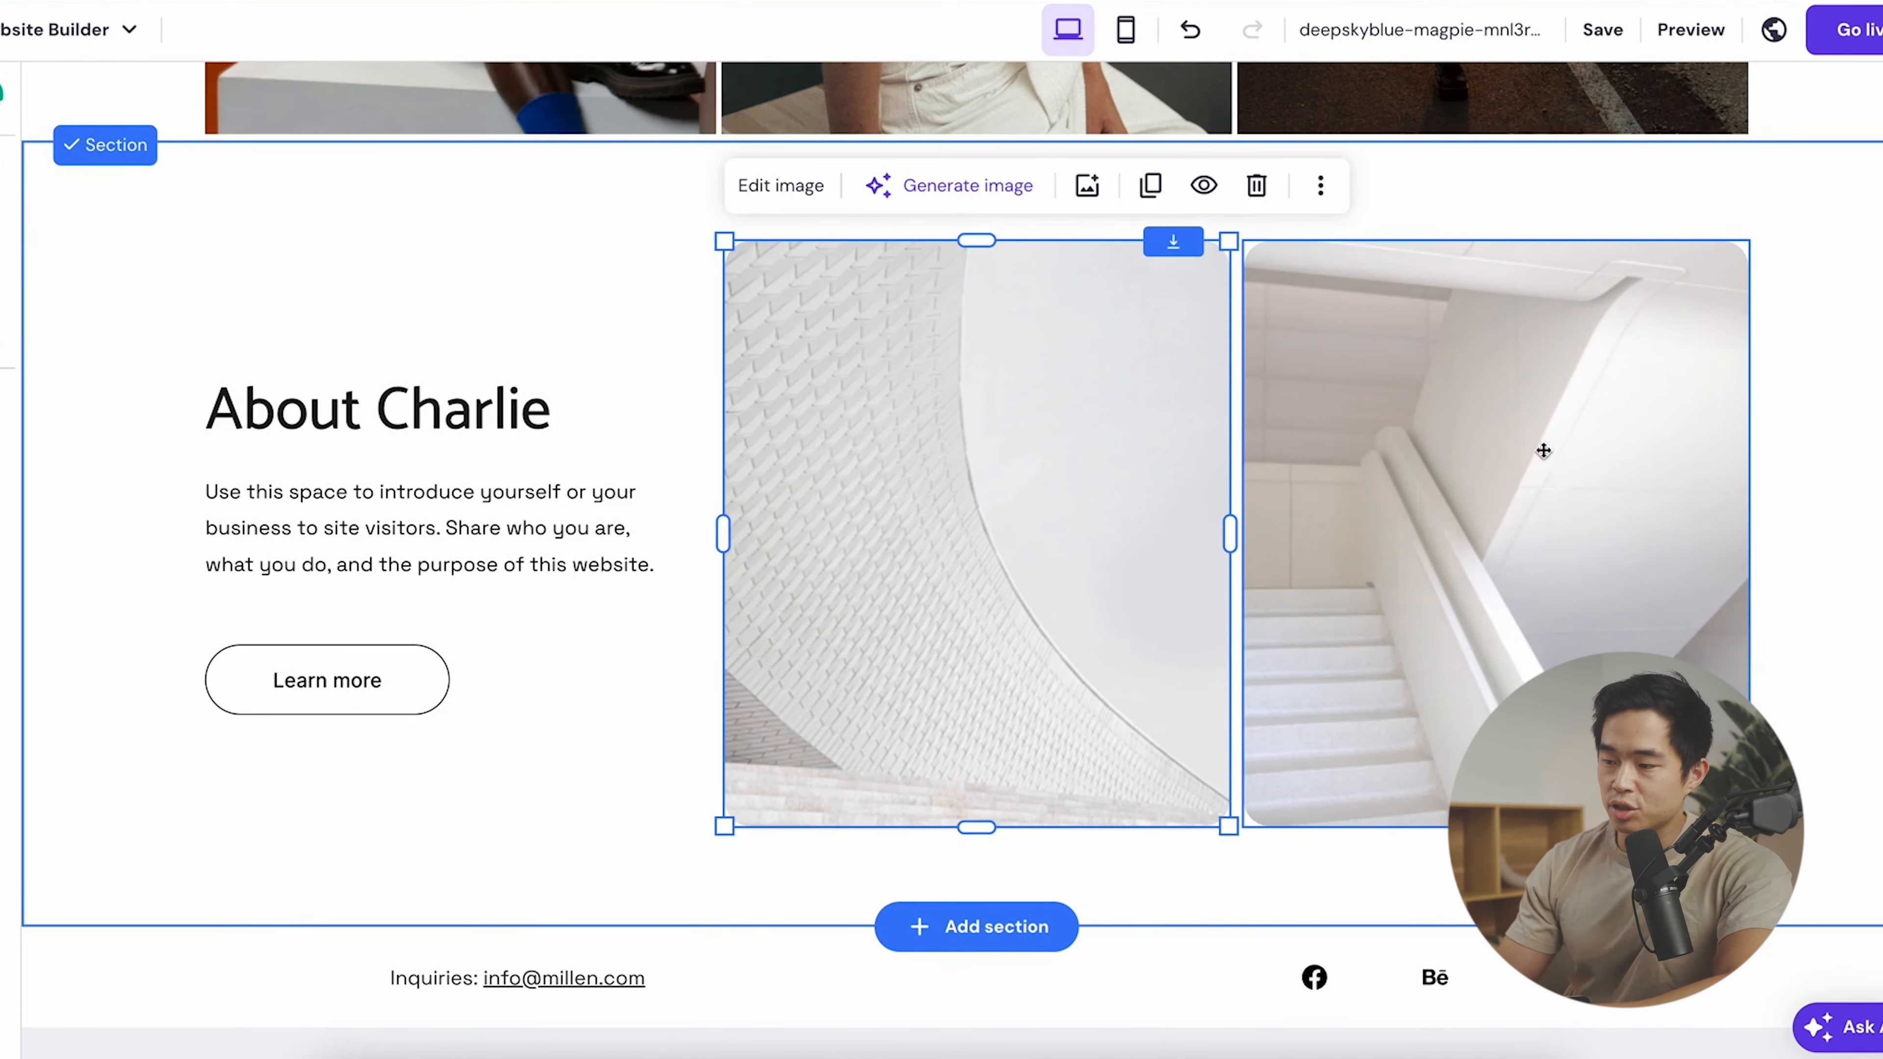
click(1511, 480)
click(950, 311)
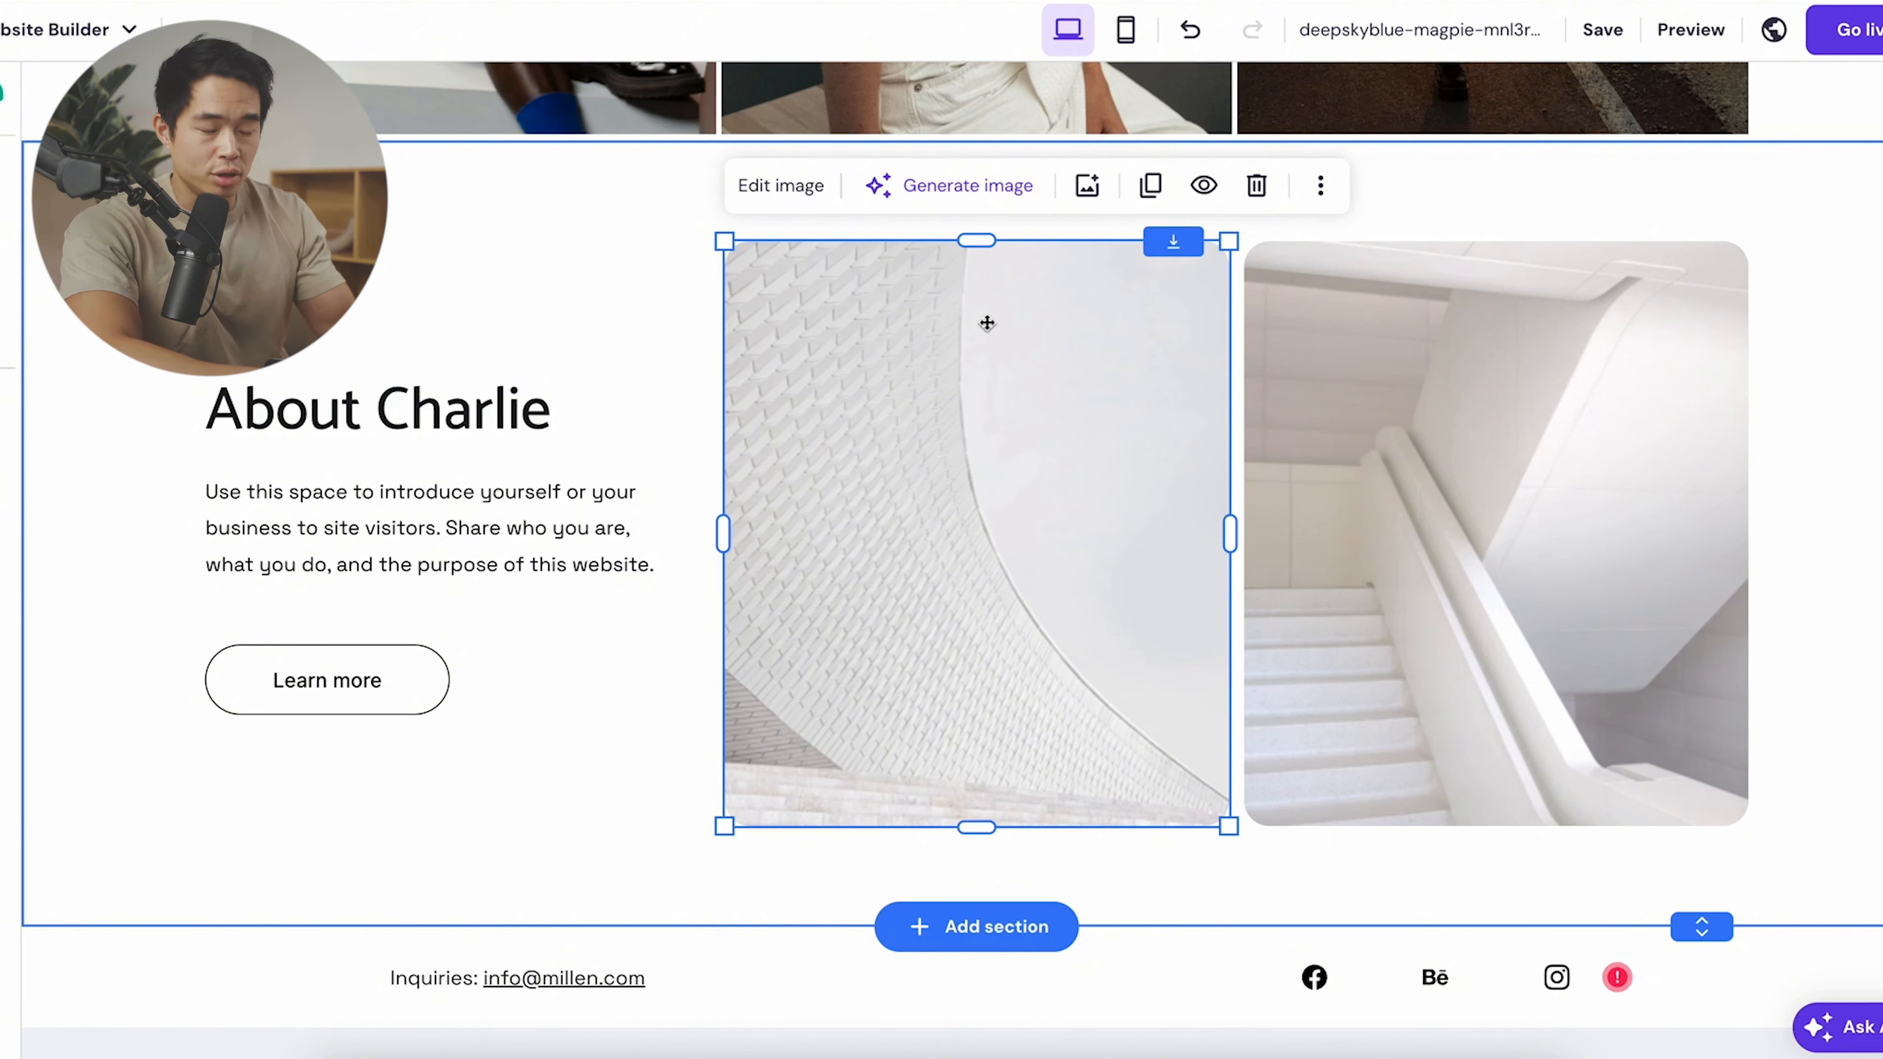
click(956, 185)
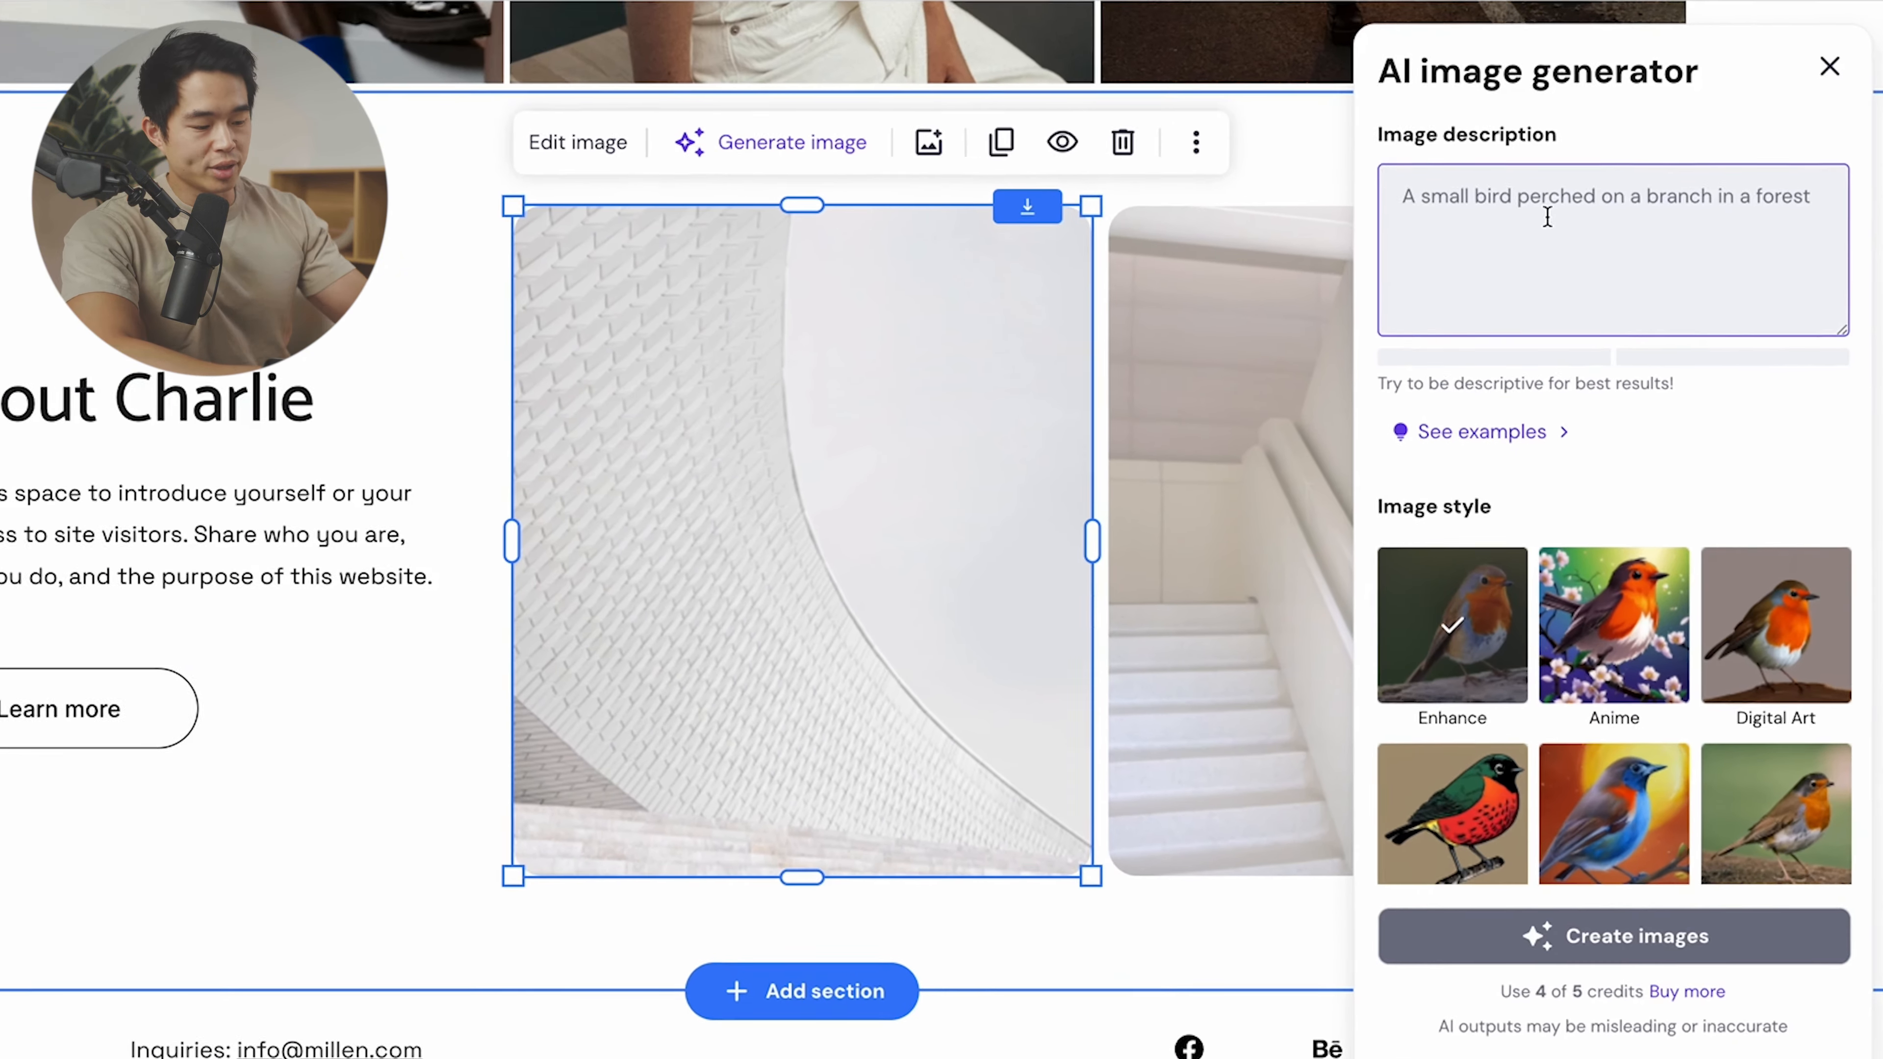
text(camera on )
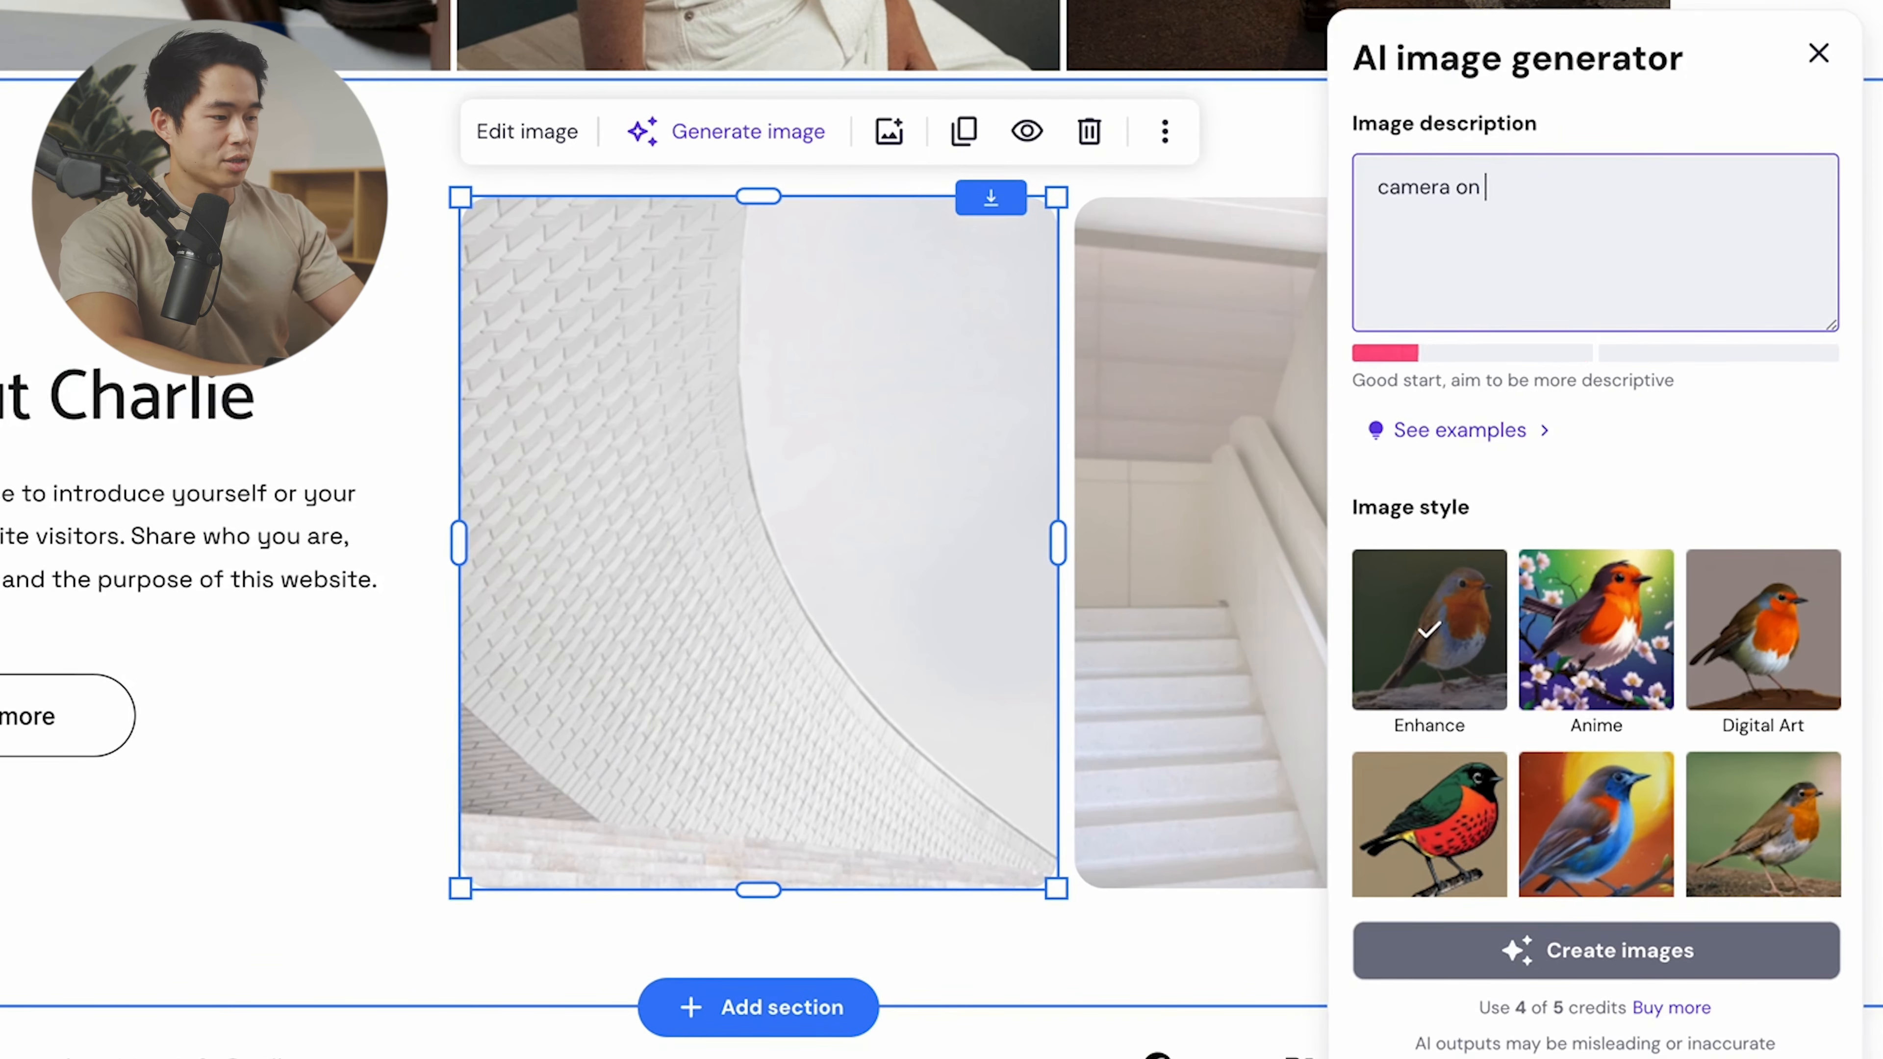
text(top of a d)
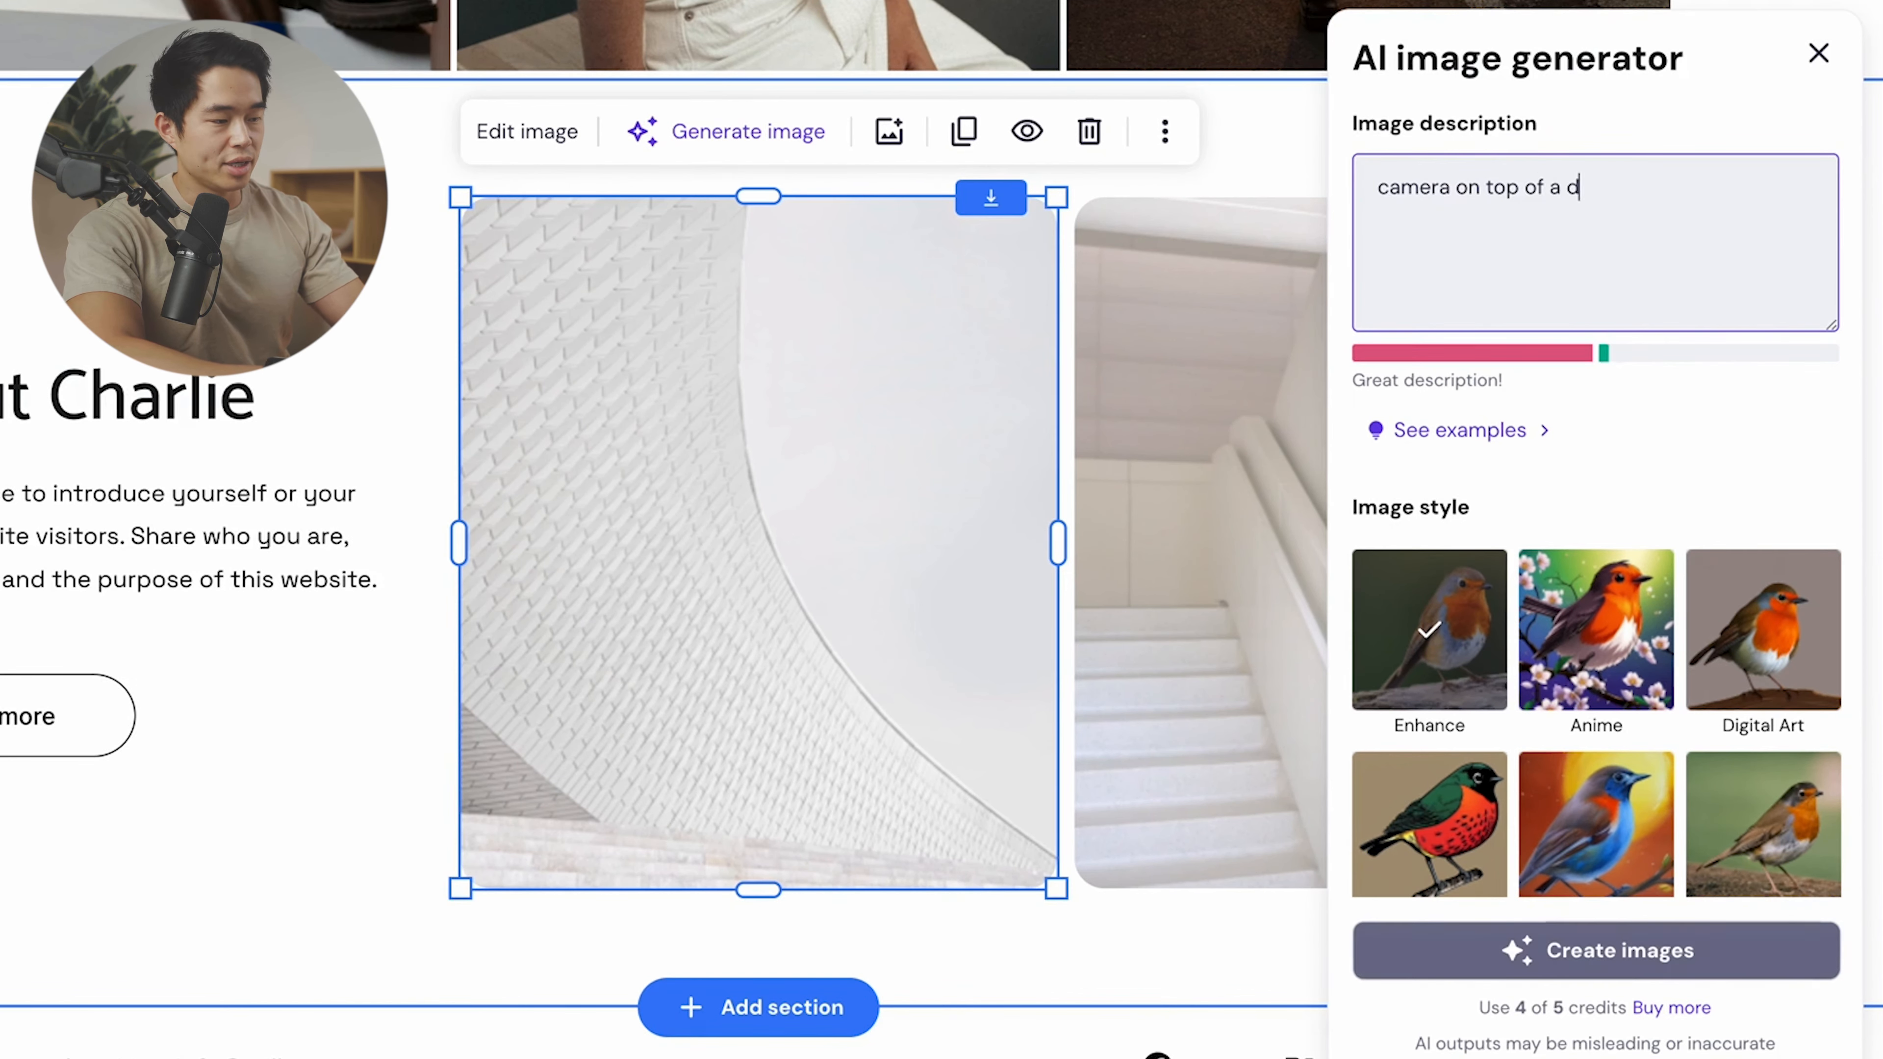
text(esk, with natural lighting)
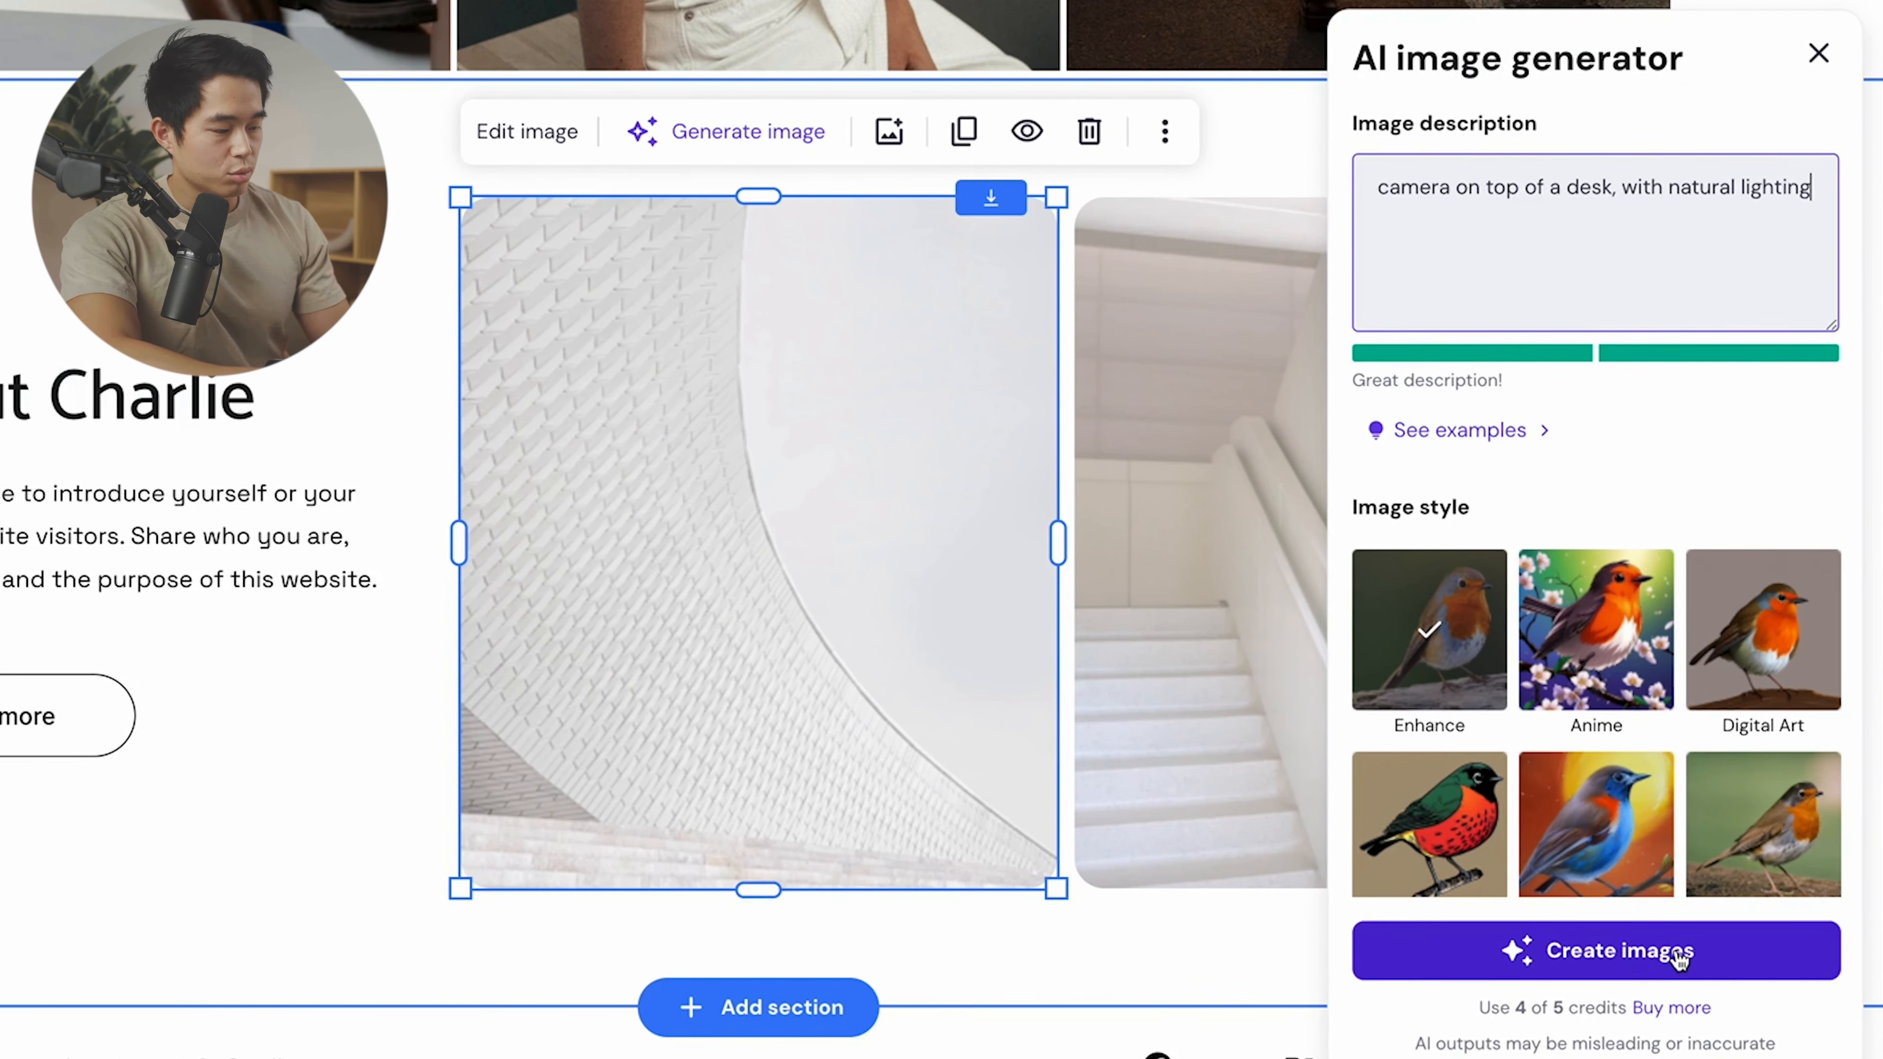
click(1654, 961)
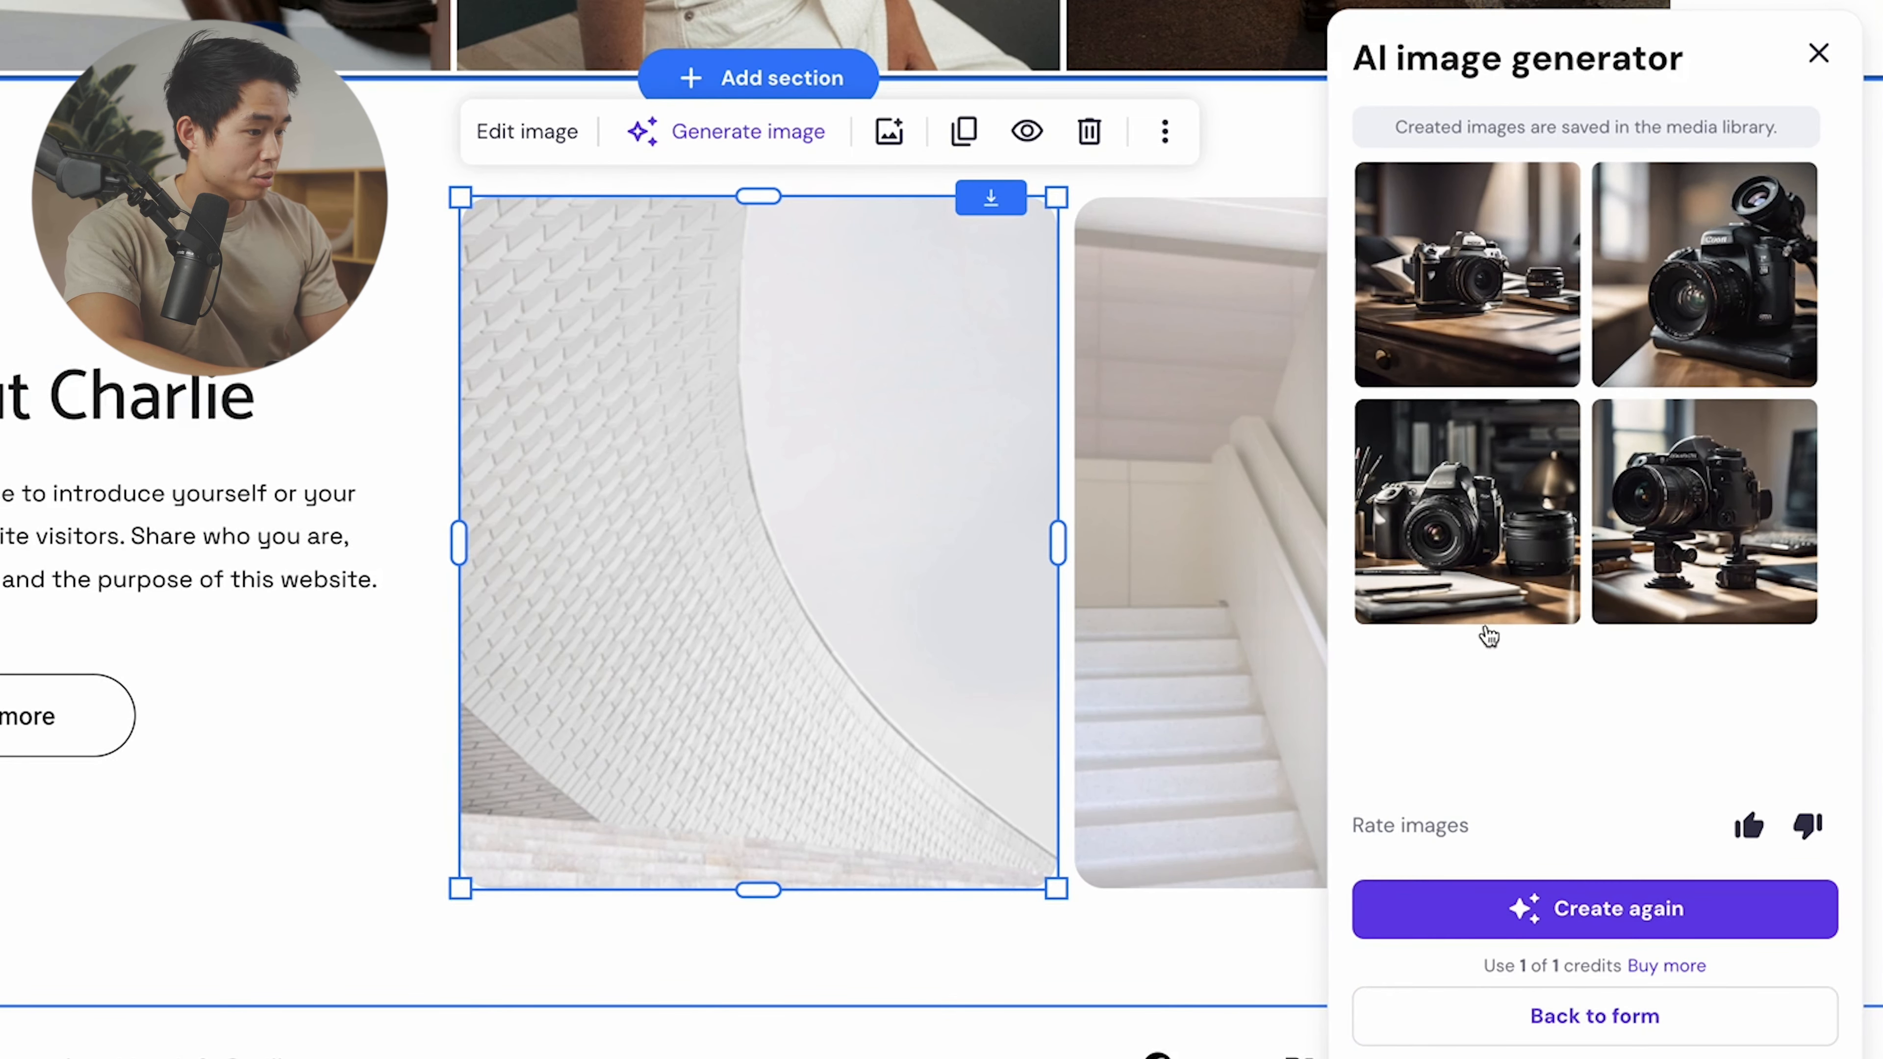
click(1488, 519)
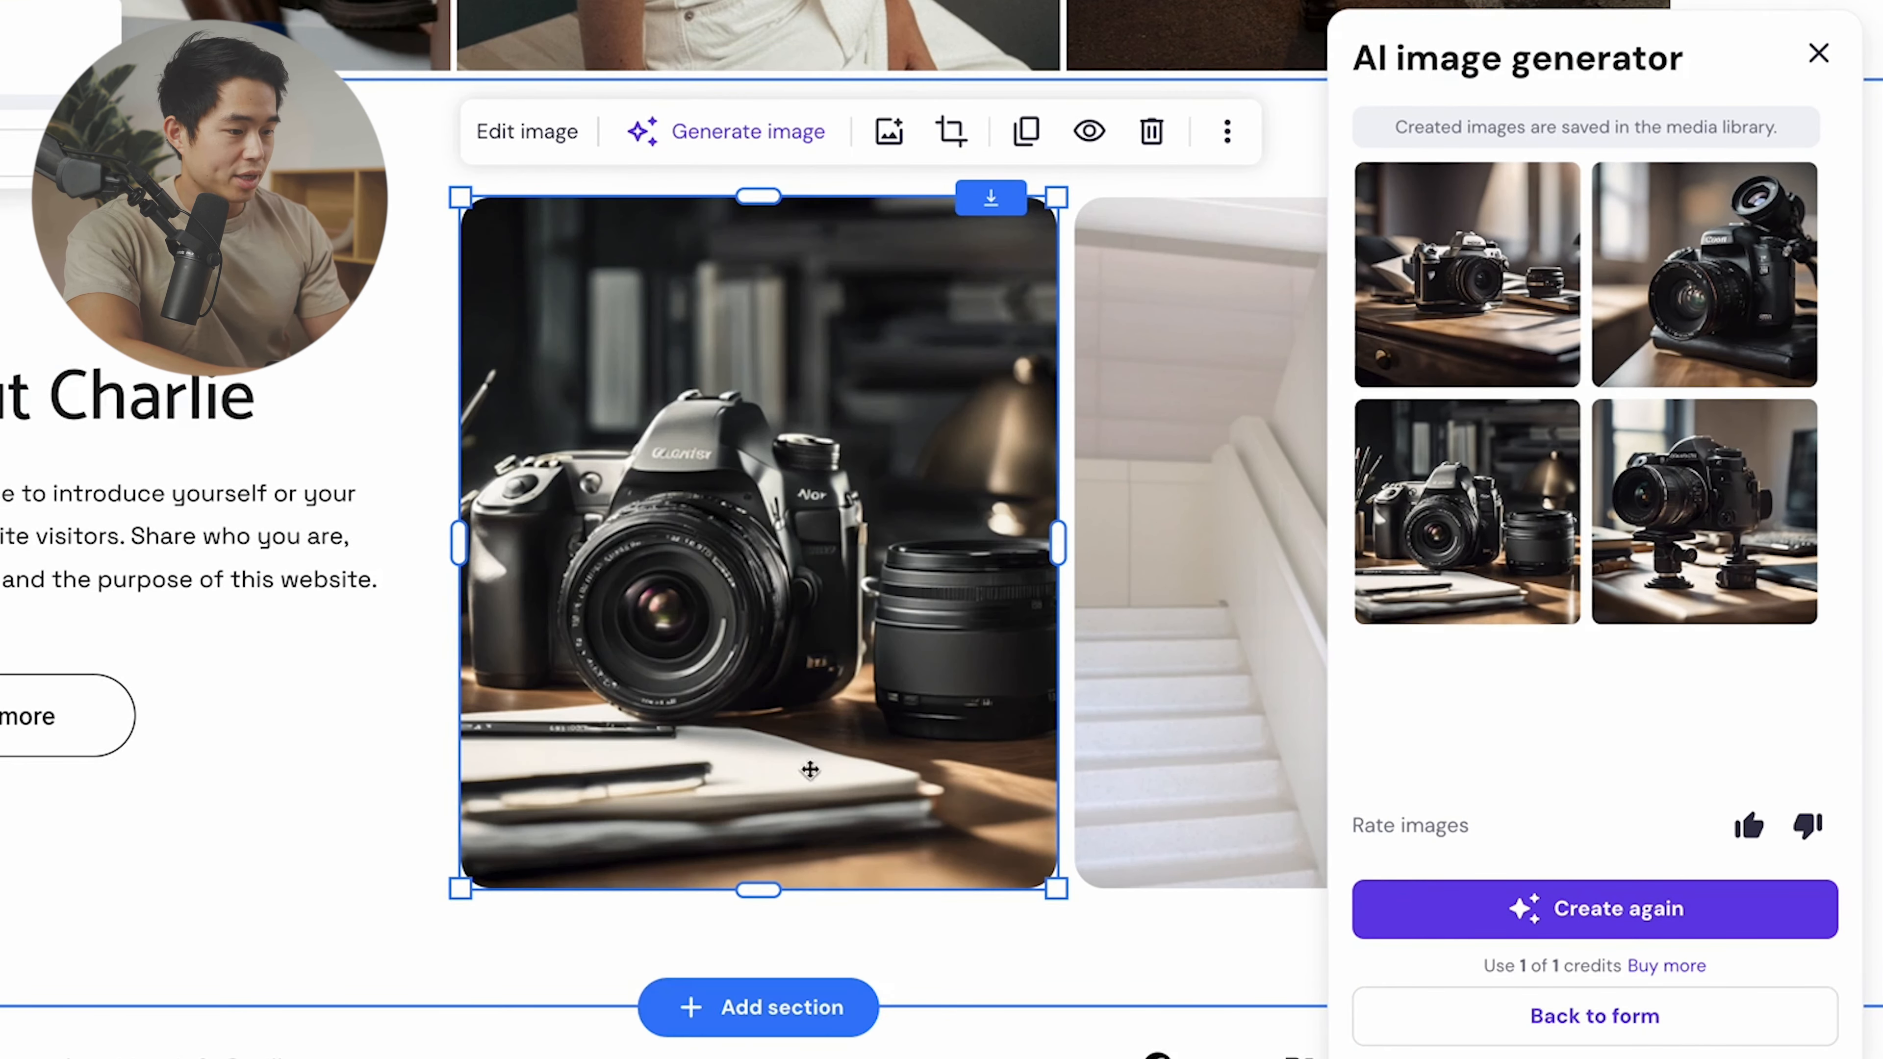
click(1518, 284)
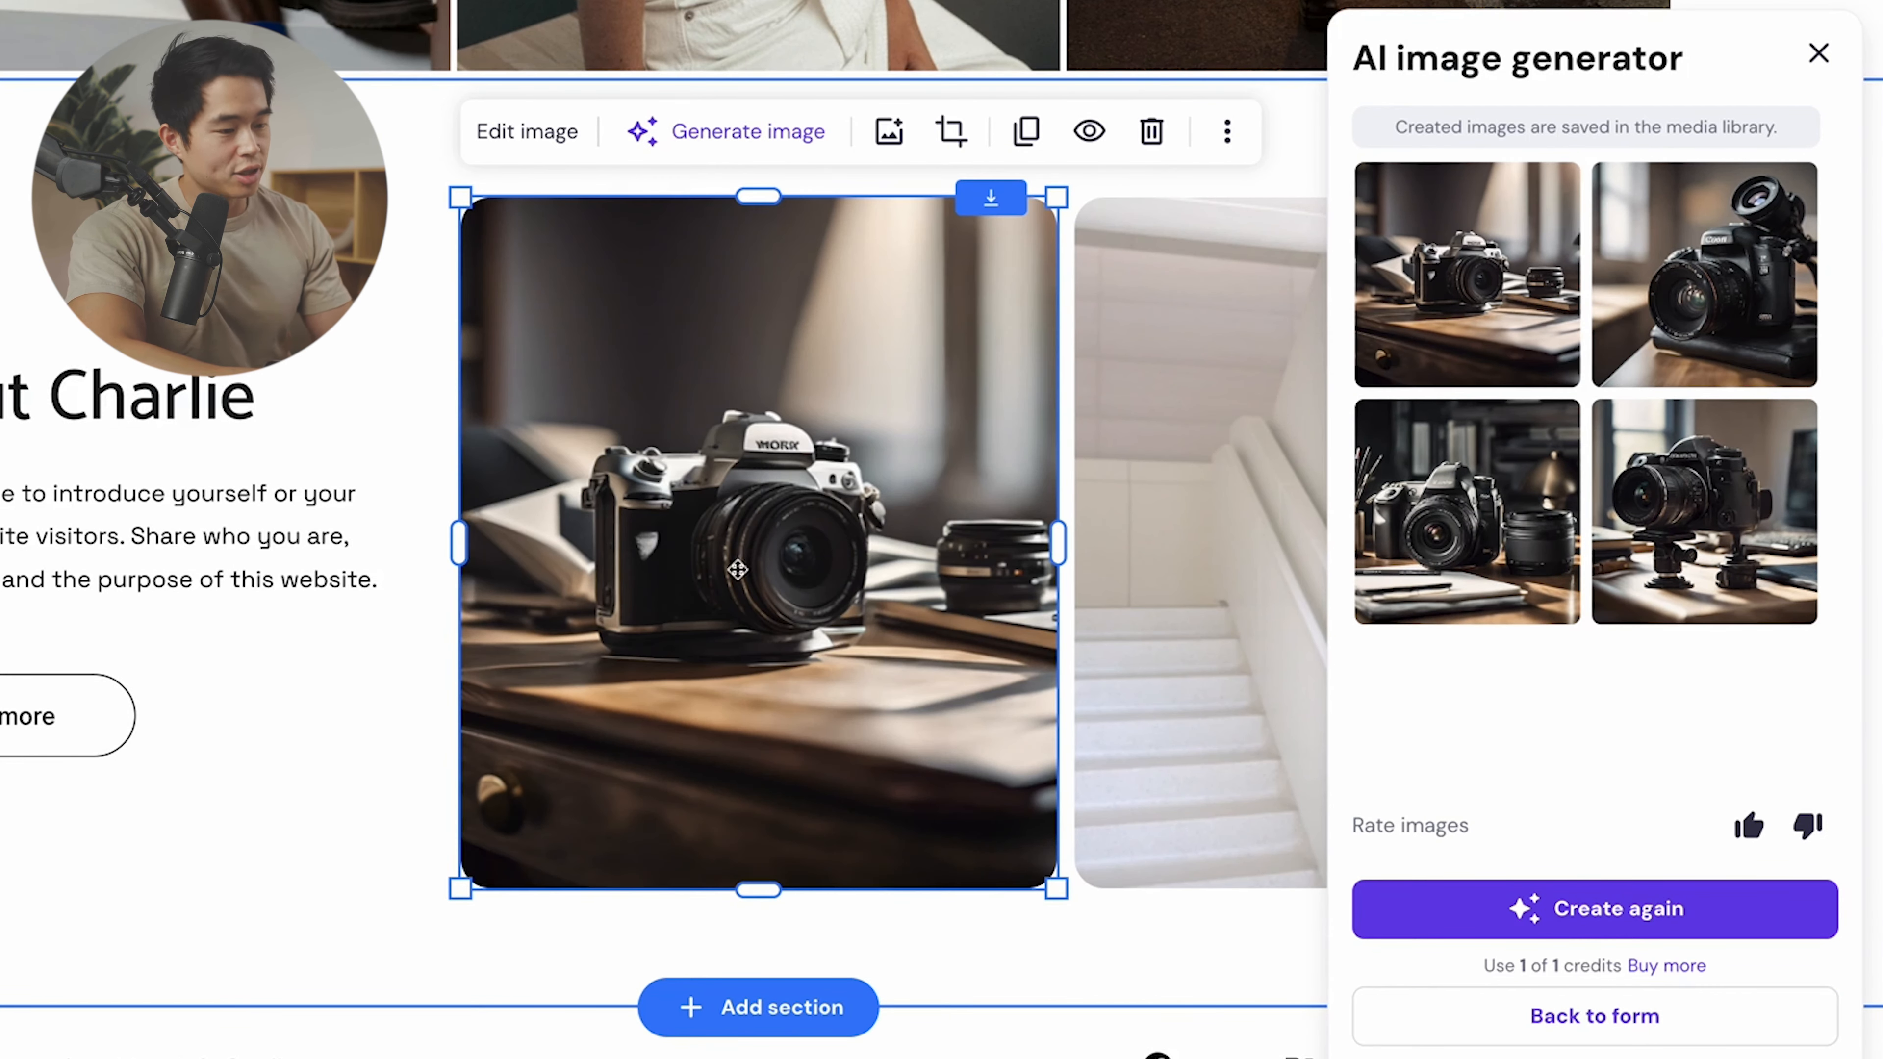
click(1096, 932)
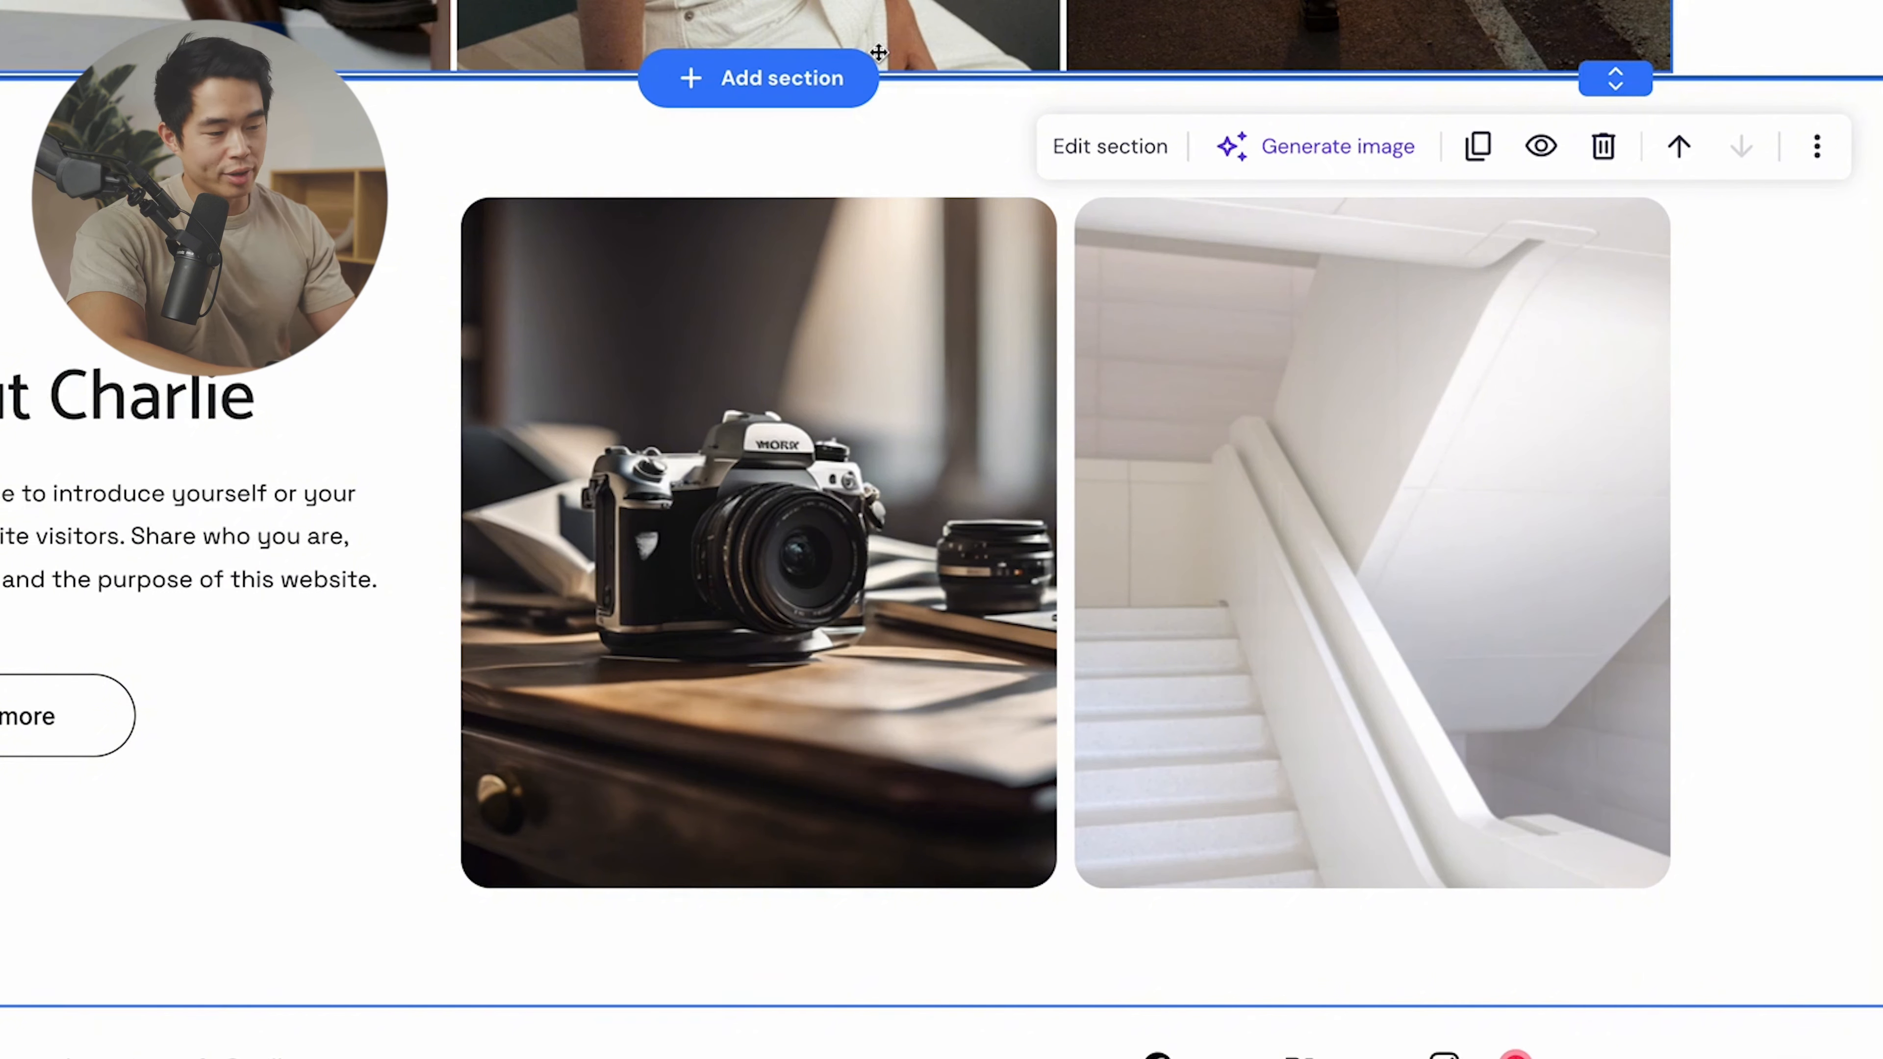
- Open the section picker and browse the FAQ and social icons layouts
click(757, 1007)
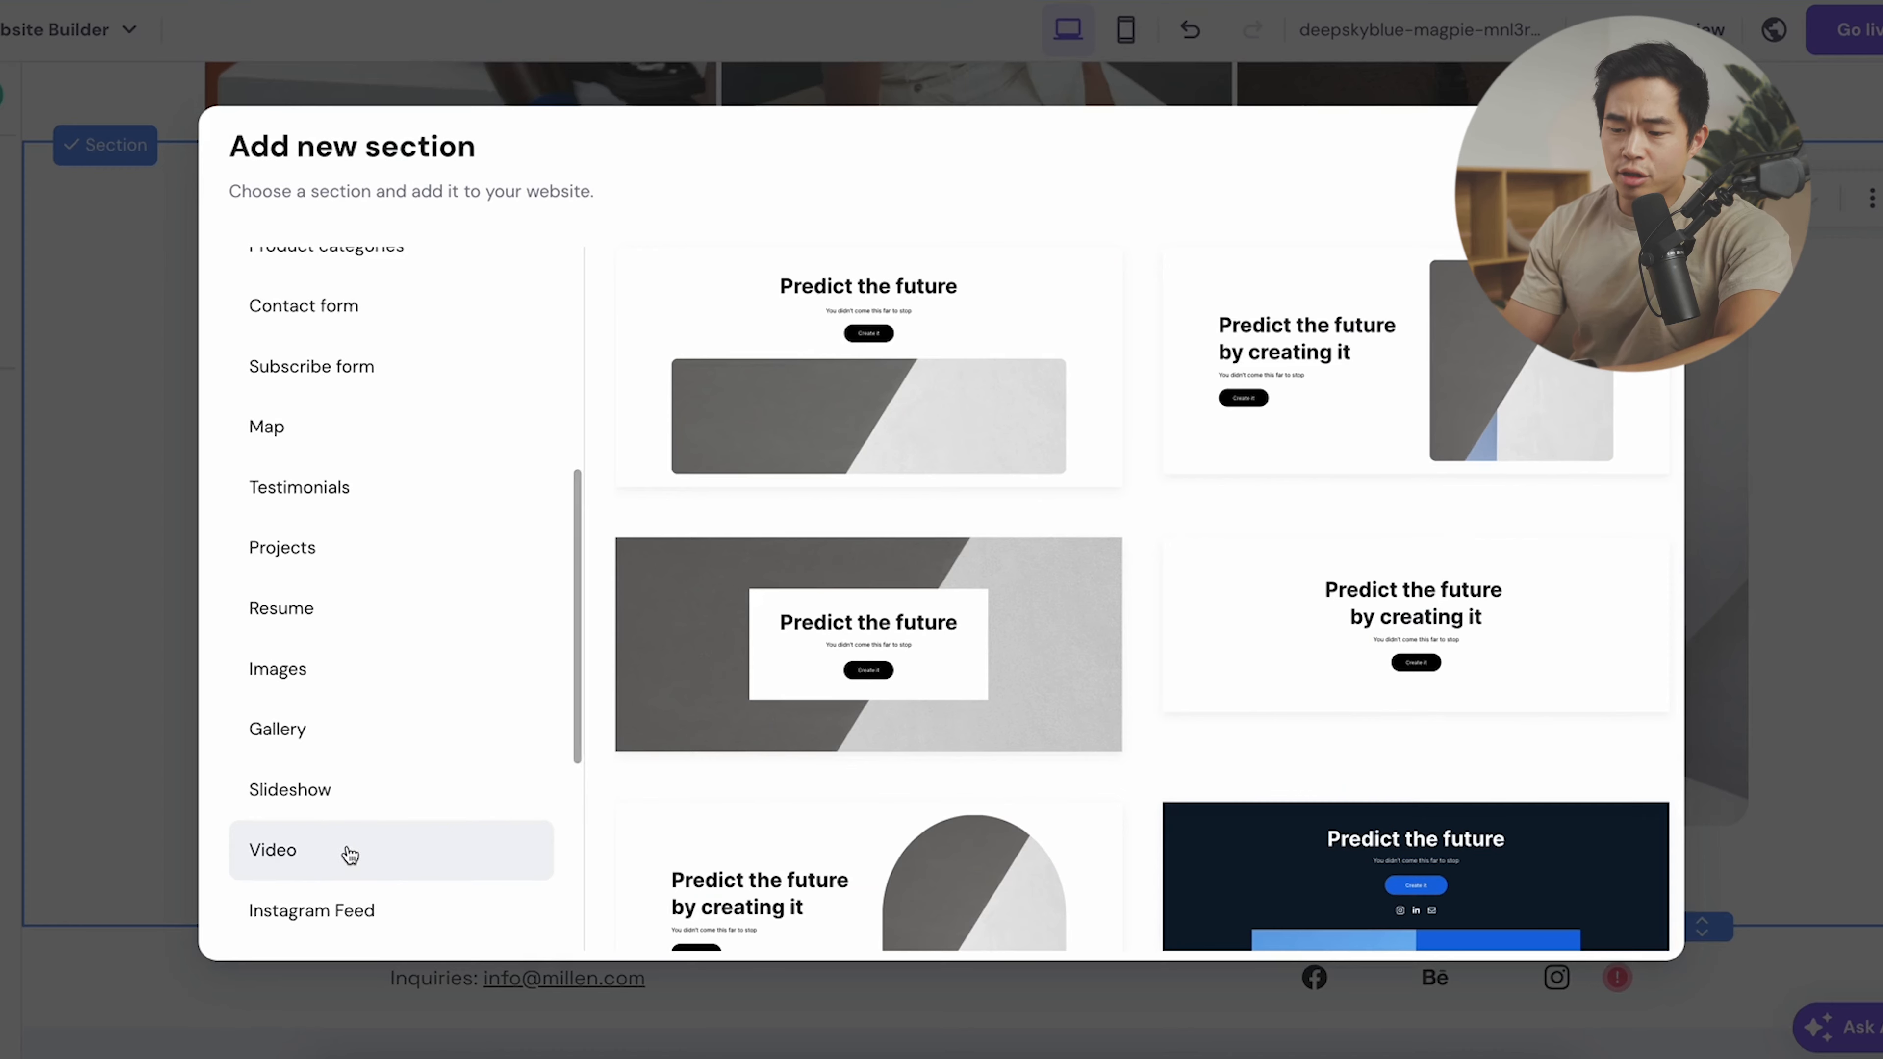
scroll(348, 852, down, 5)
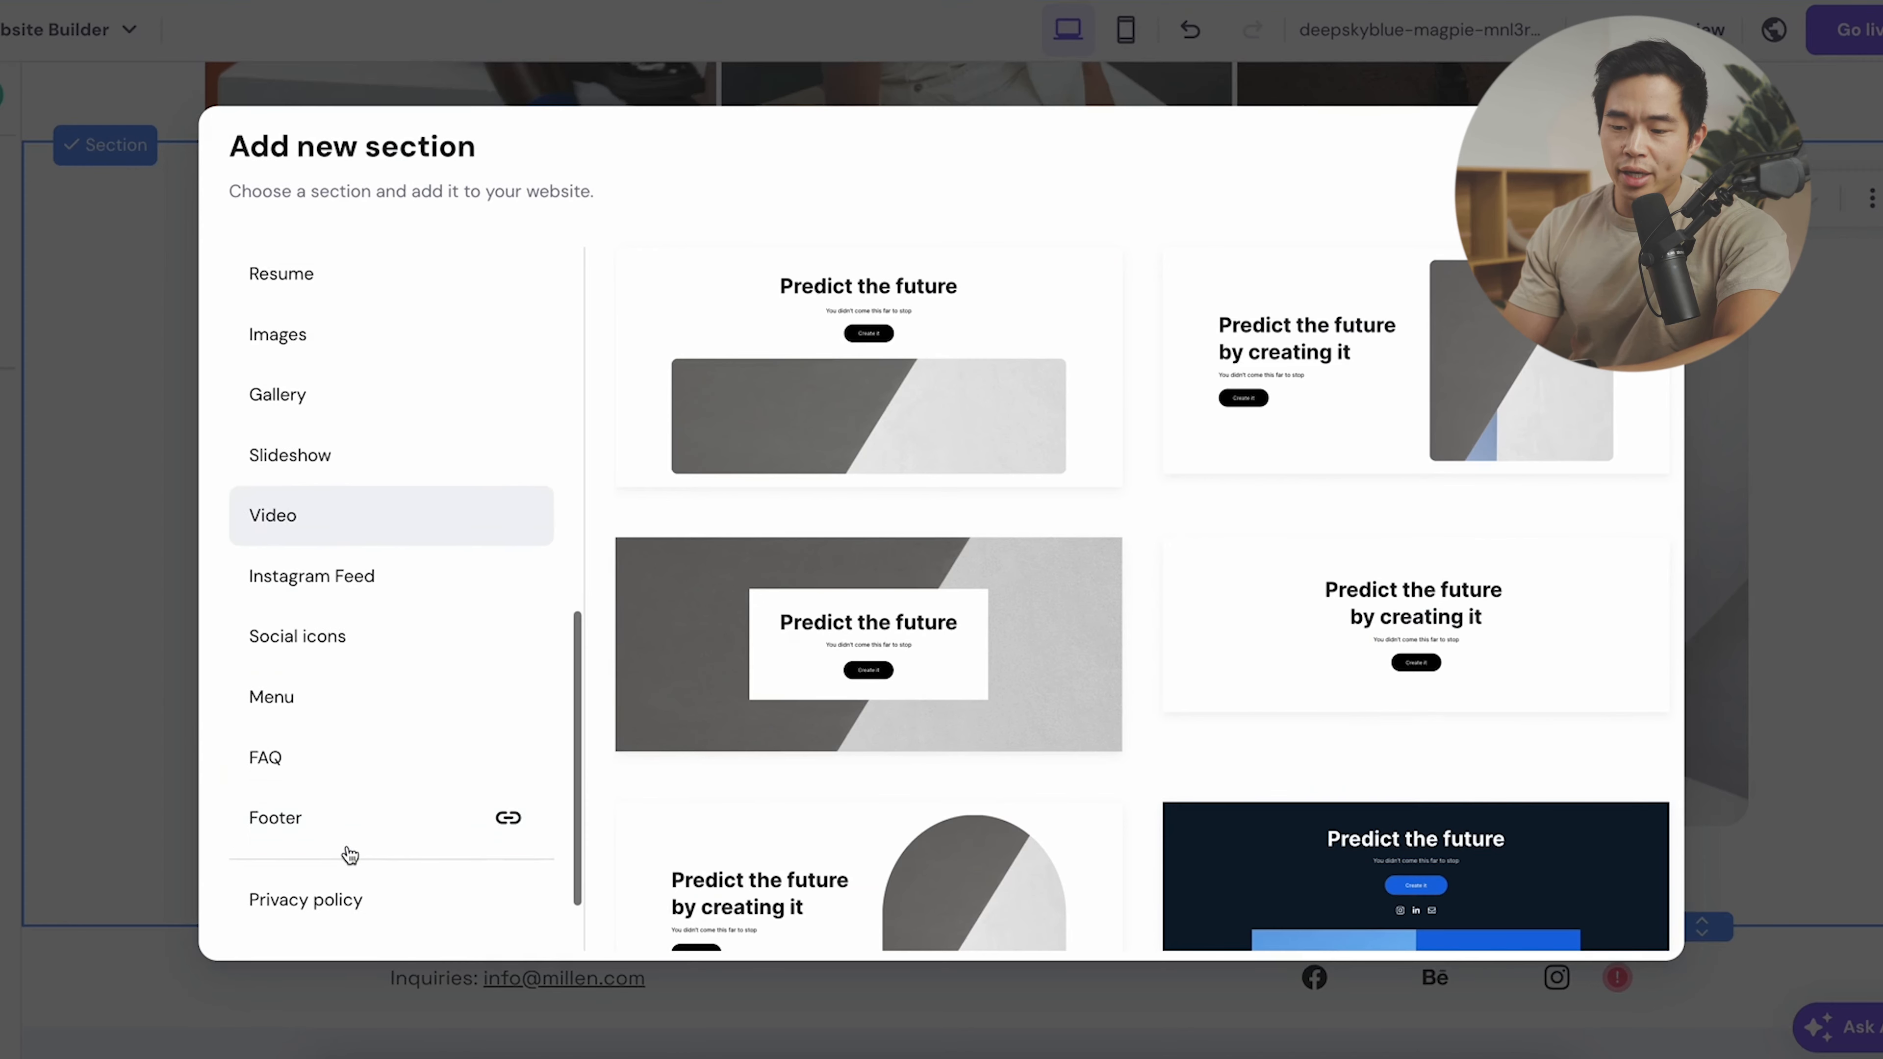
click(330, 754)
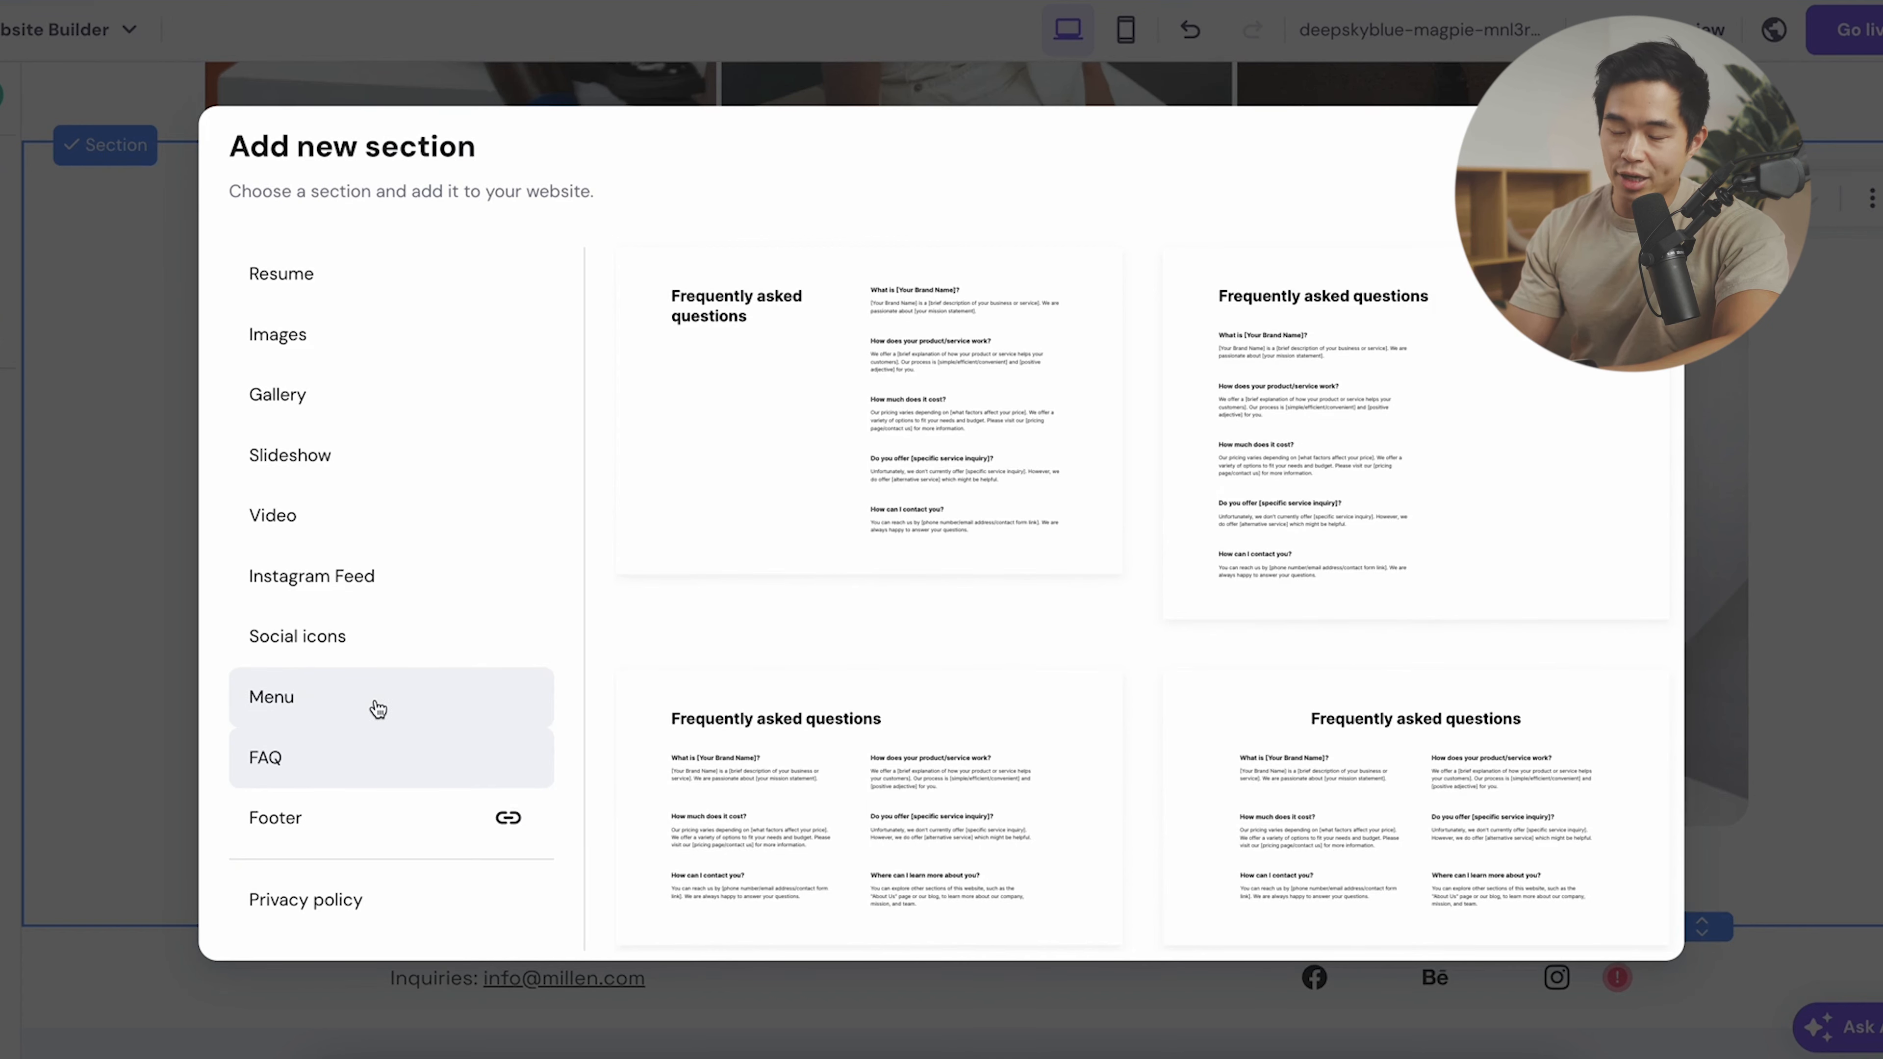
scroll(1189, 488, down, 3)
scroll(1178, 519, up, 3)
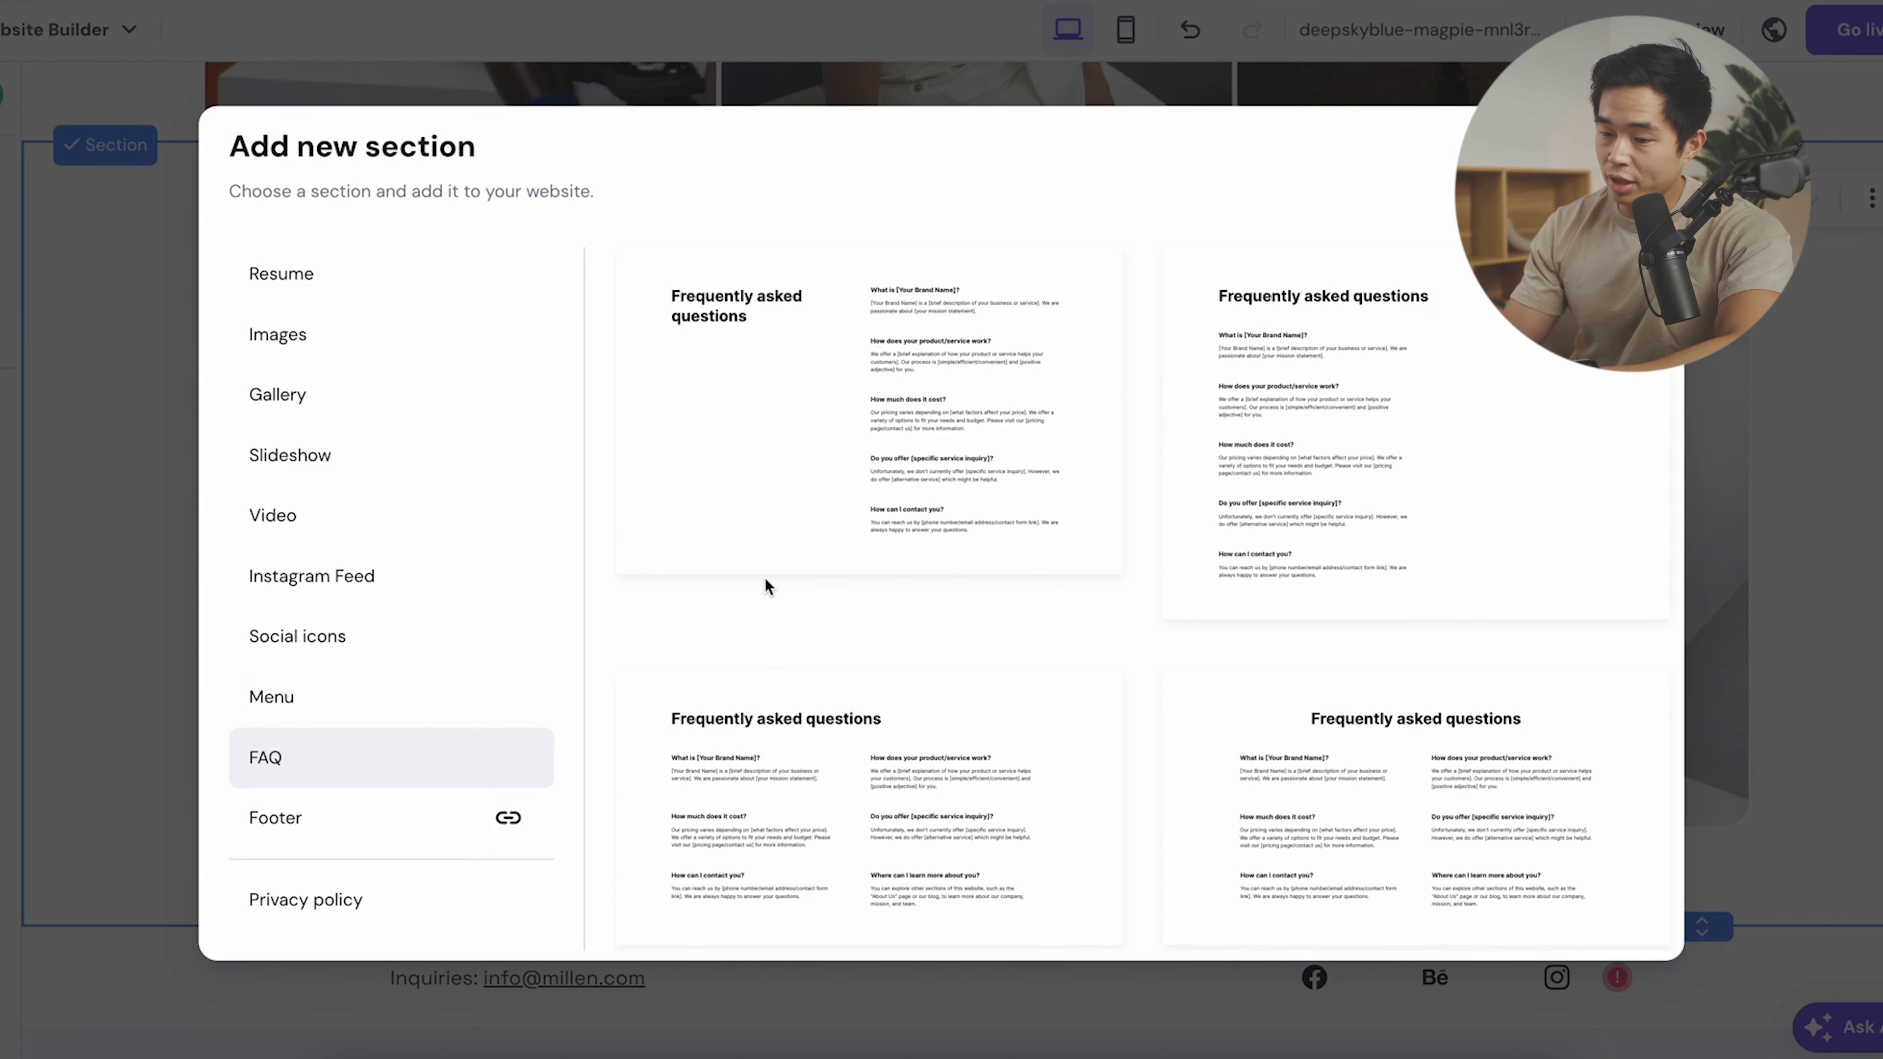
click(415, 636)
scroll(392, 575, up, 2)
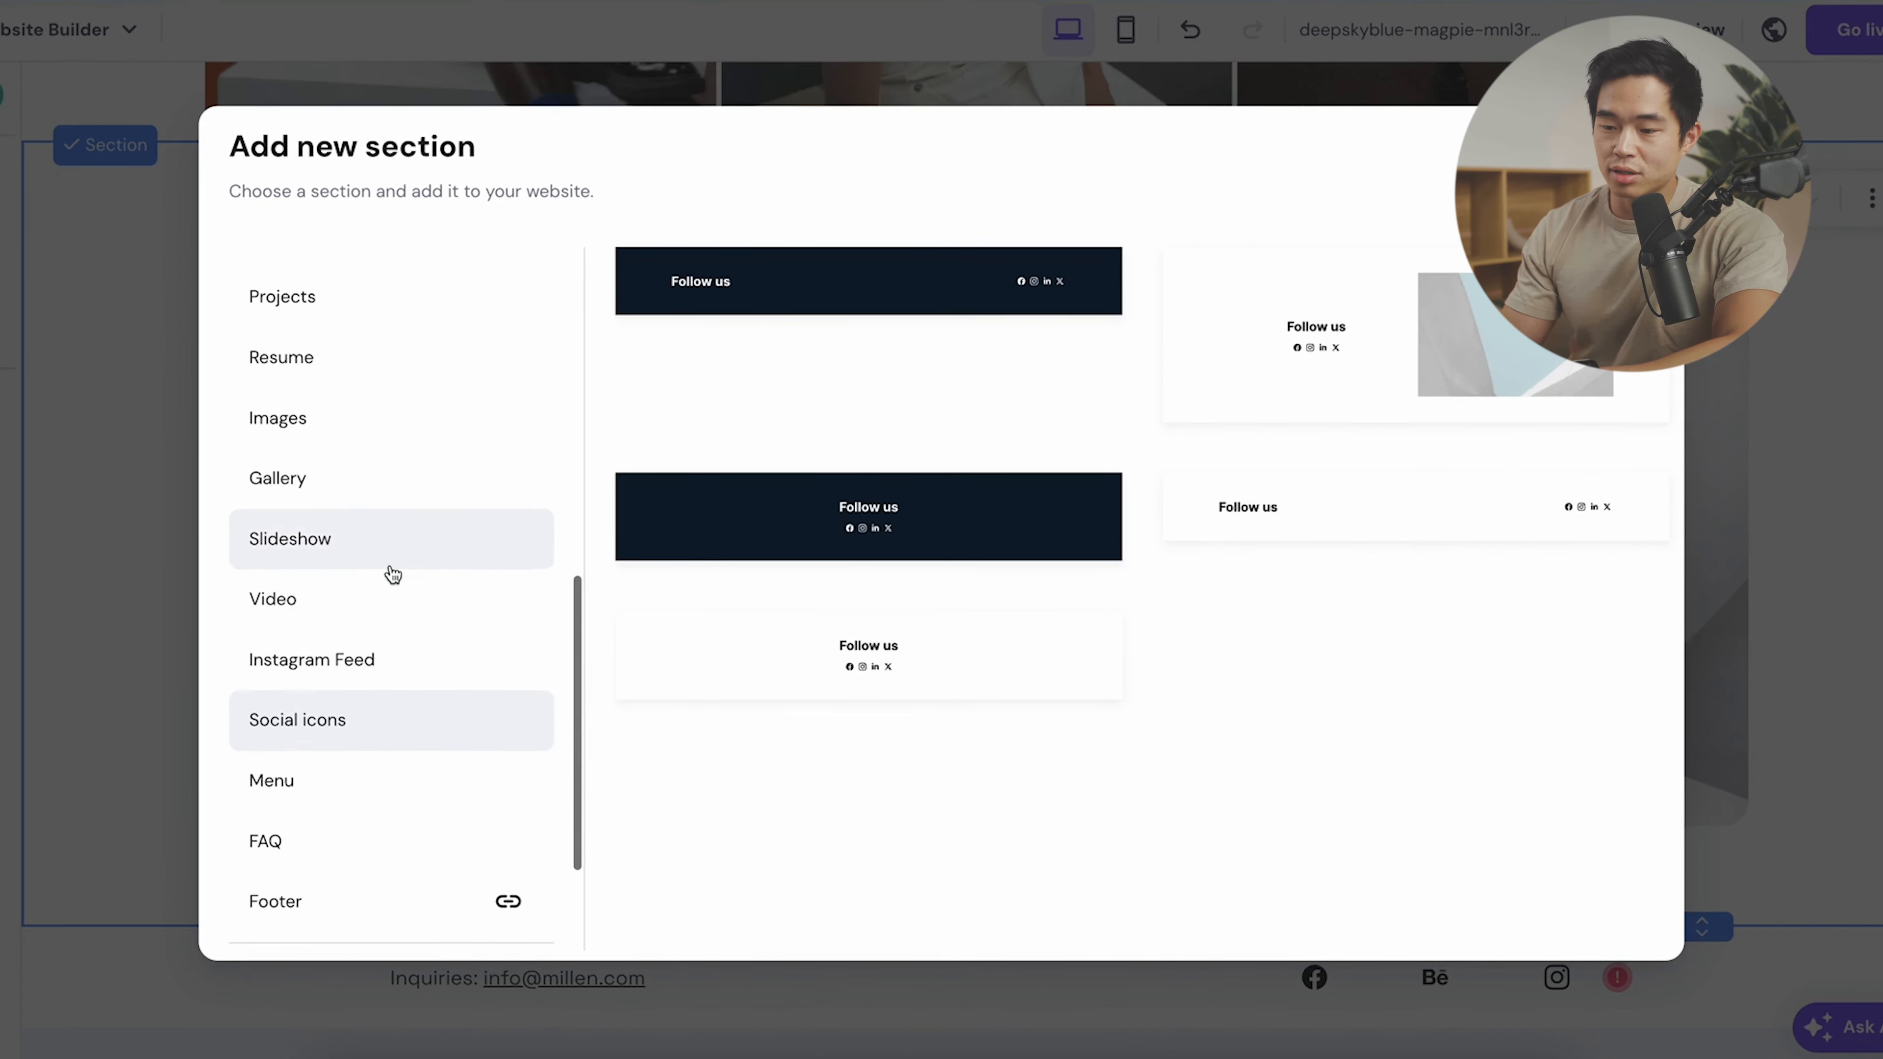
- Preview the Video, Resume and Projects section layouts
click(345, 601)
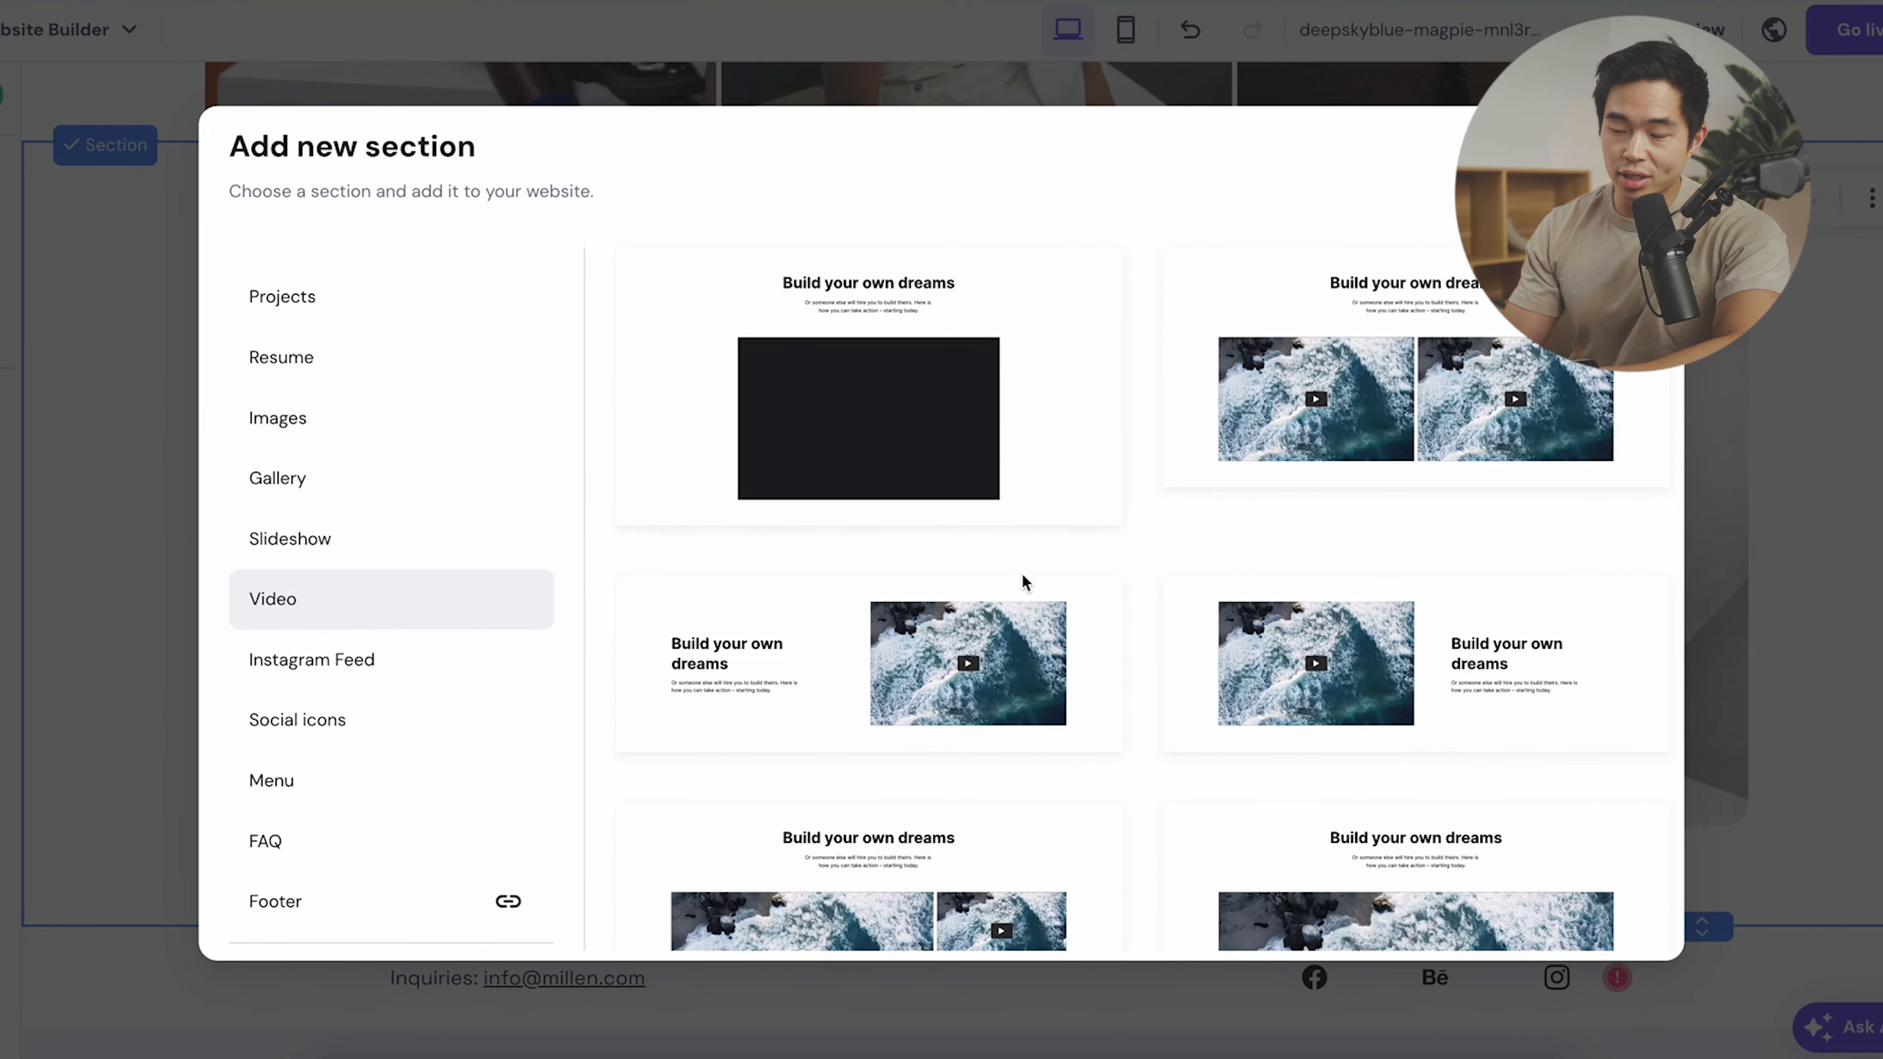
scroll(1123, 799, down, 1)
scroll(965, 784, up, 5)
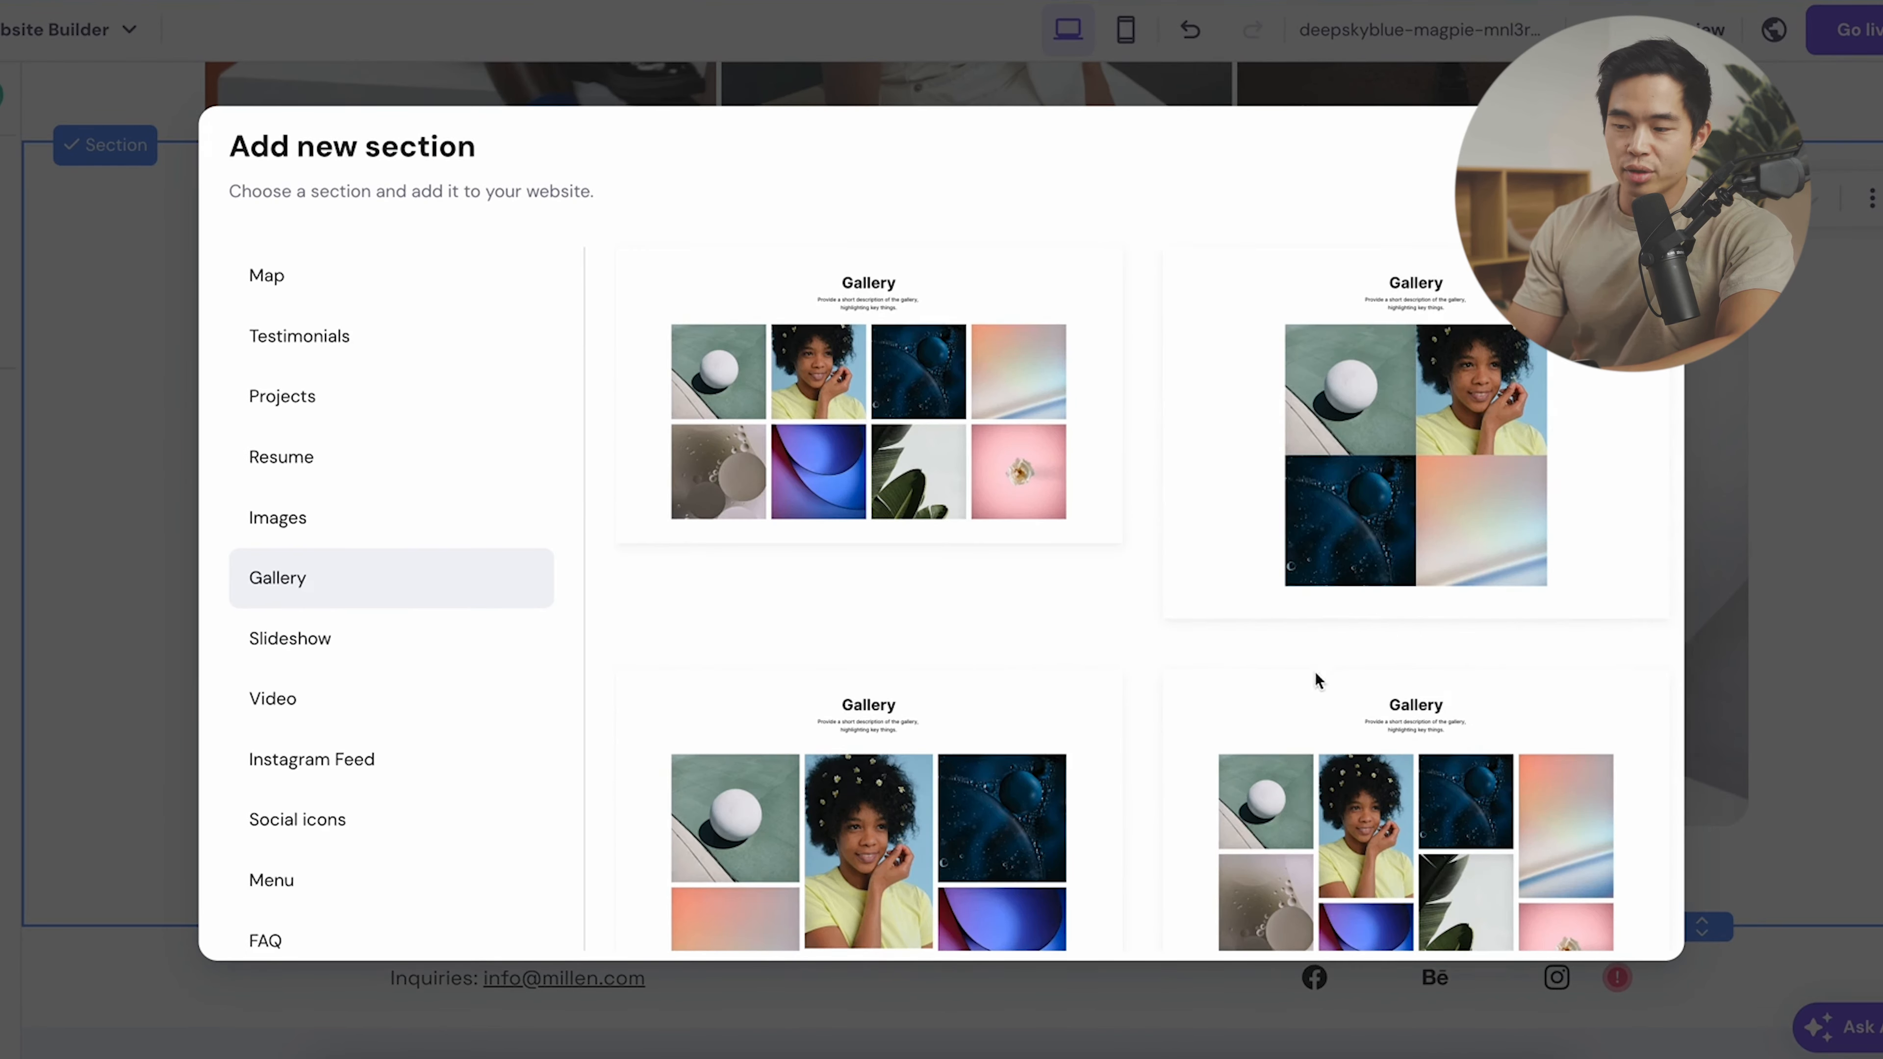
scroll(1318, 716, down, 2)
scroll(1319, 712, down, 5)
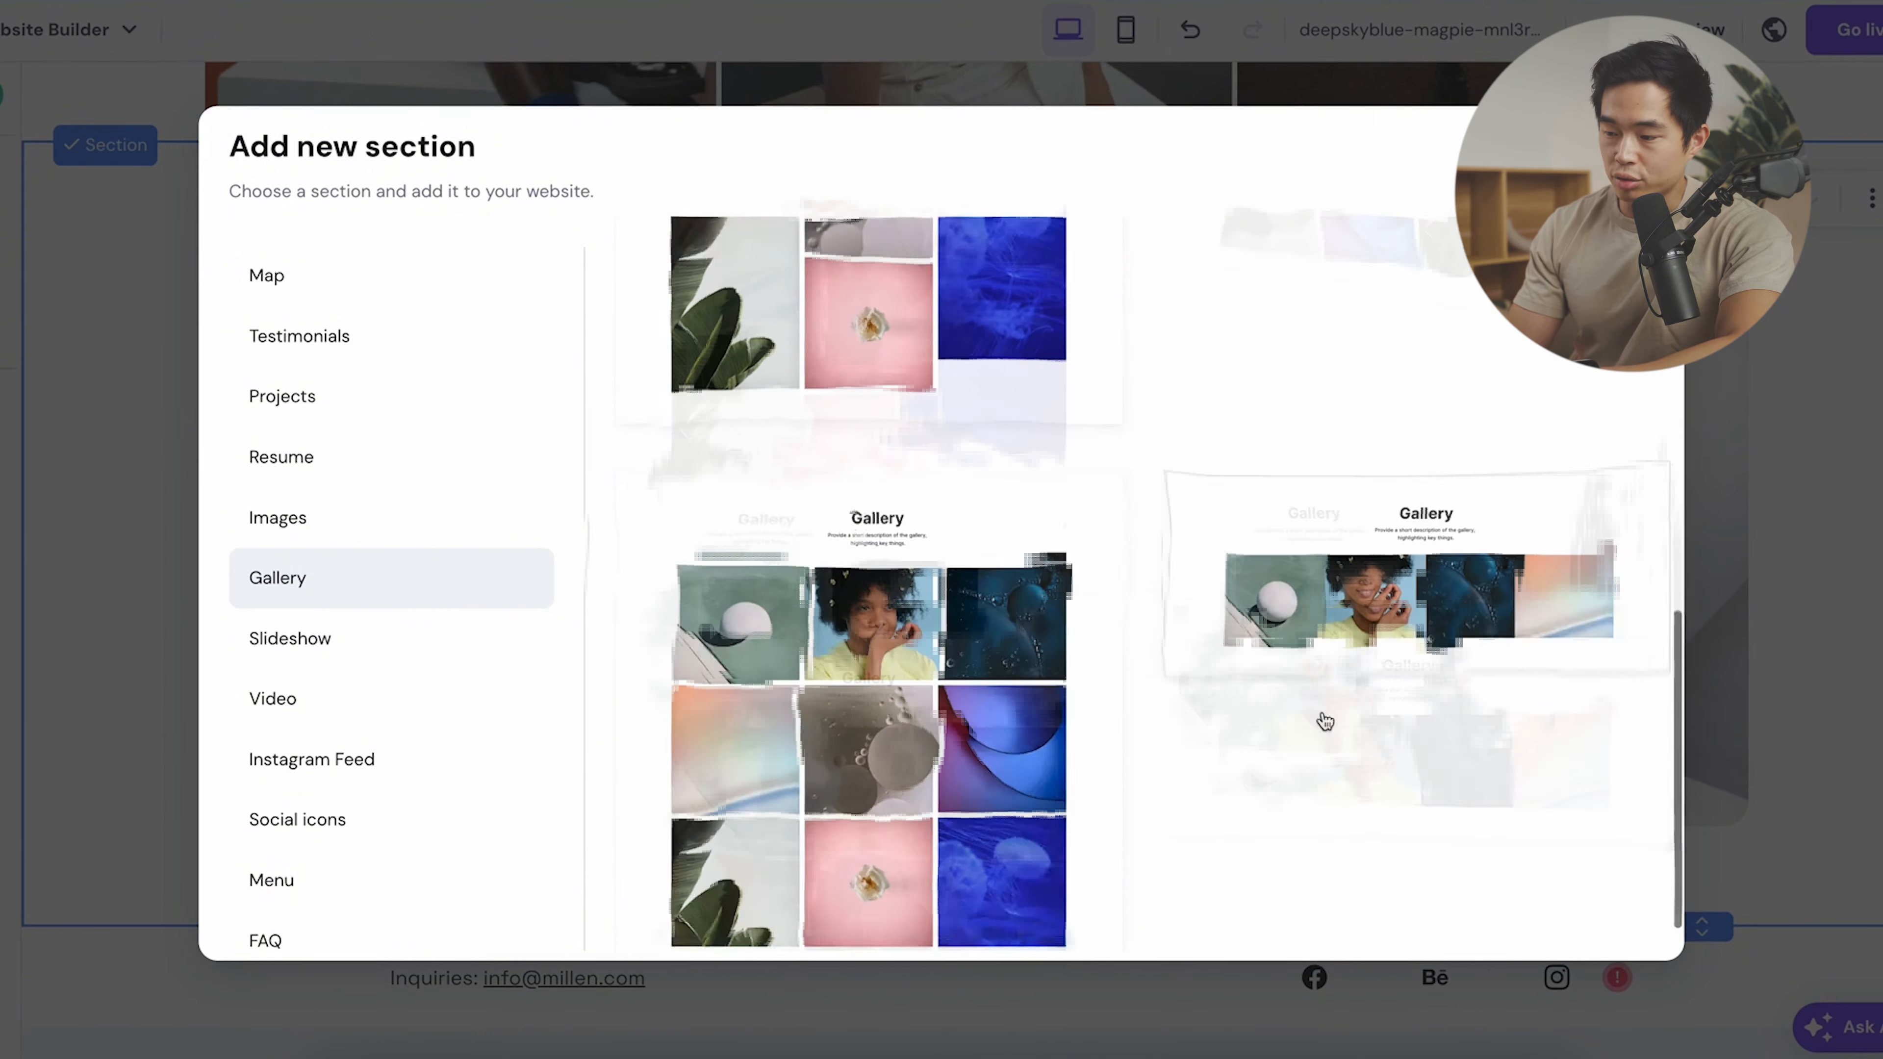
click(371, 457)
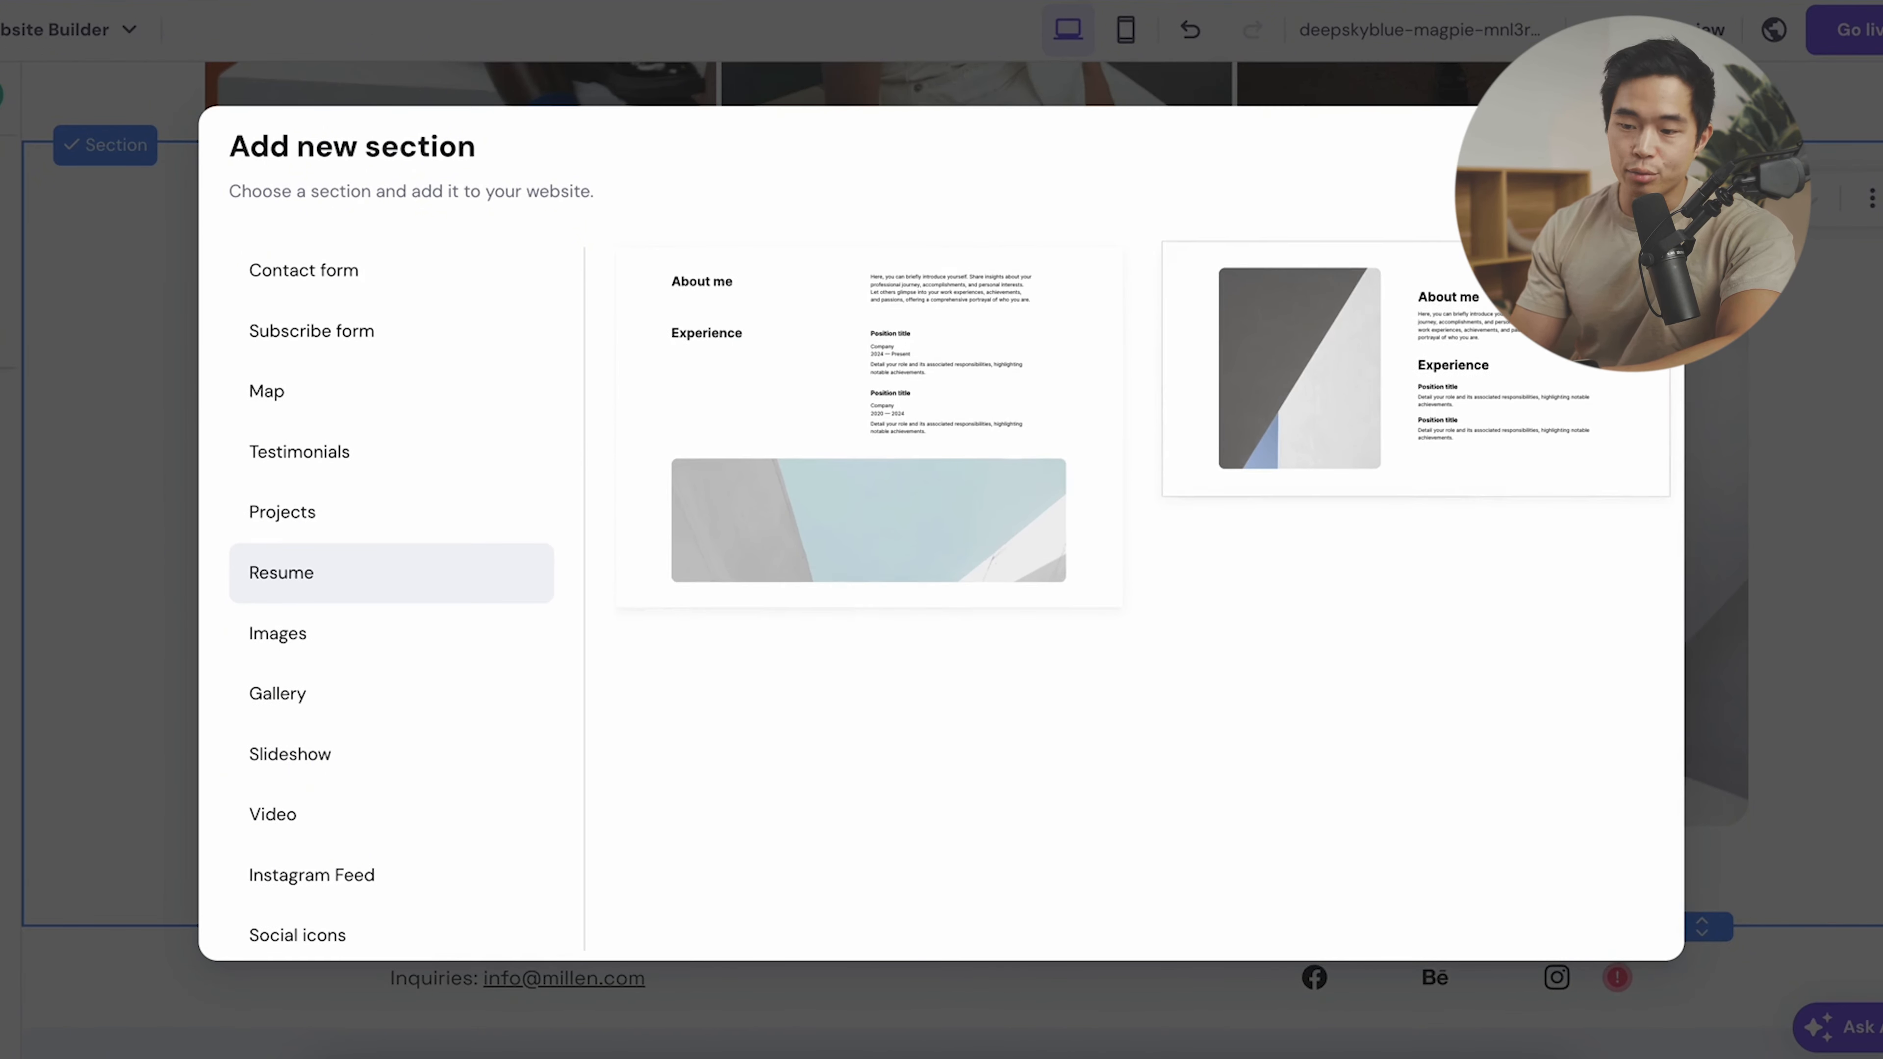
click(406, 511)
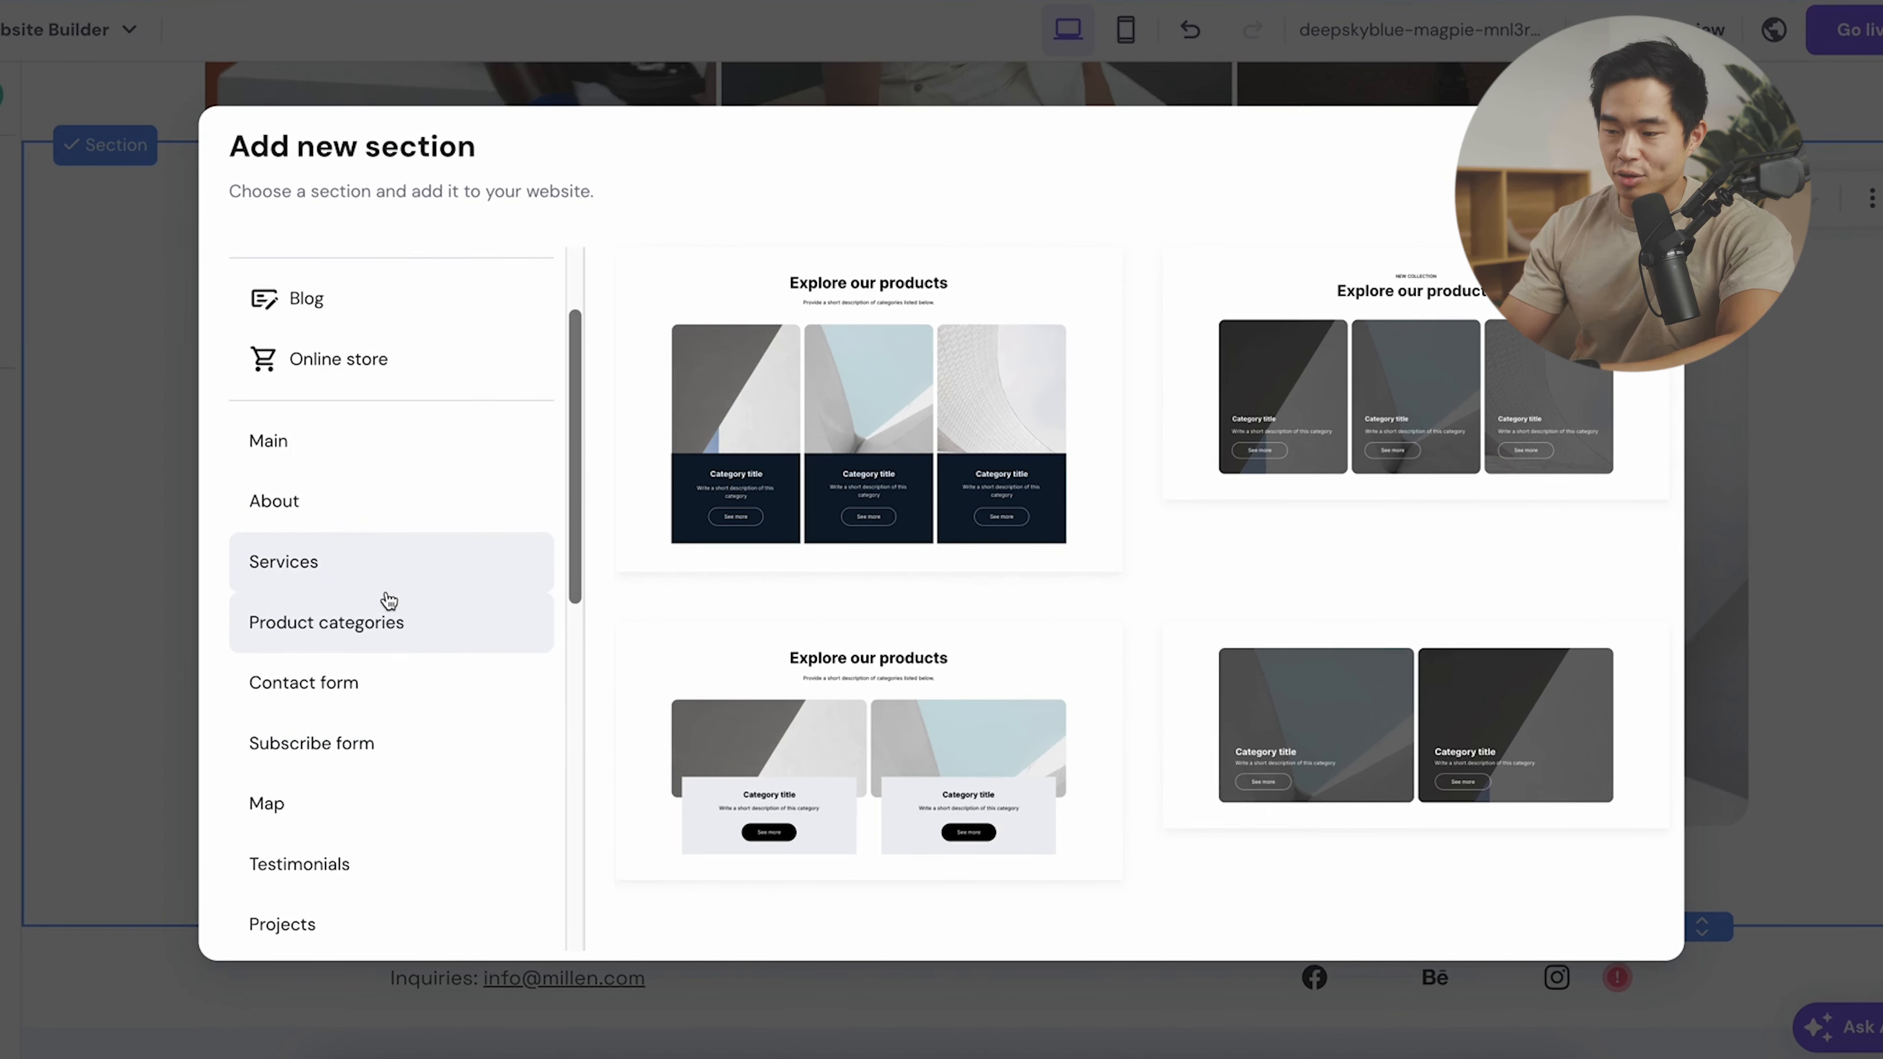
scroll(427, 451, up, 2)
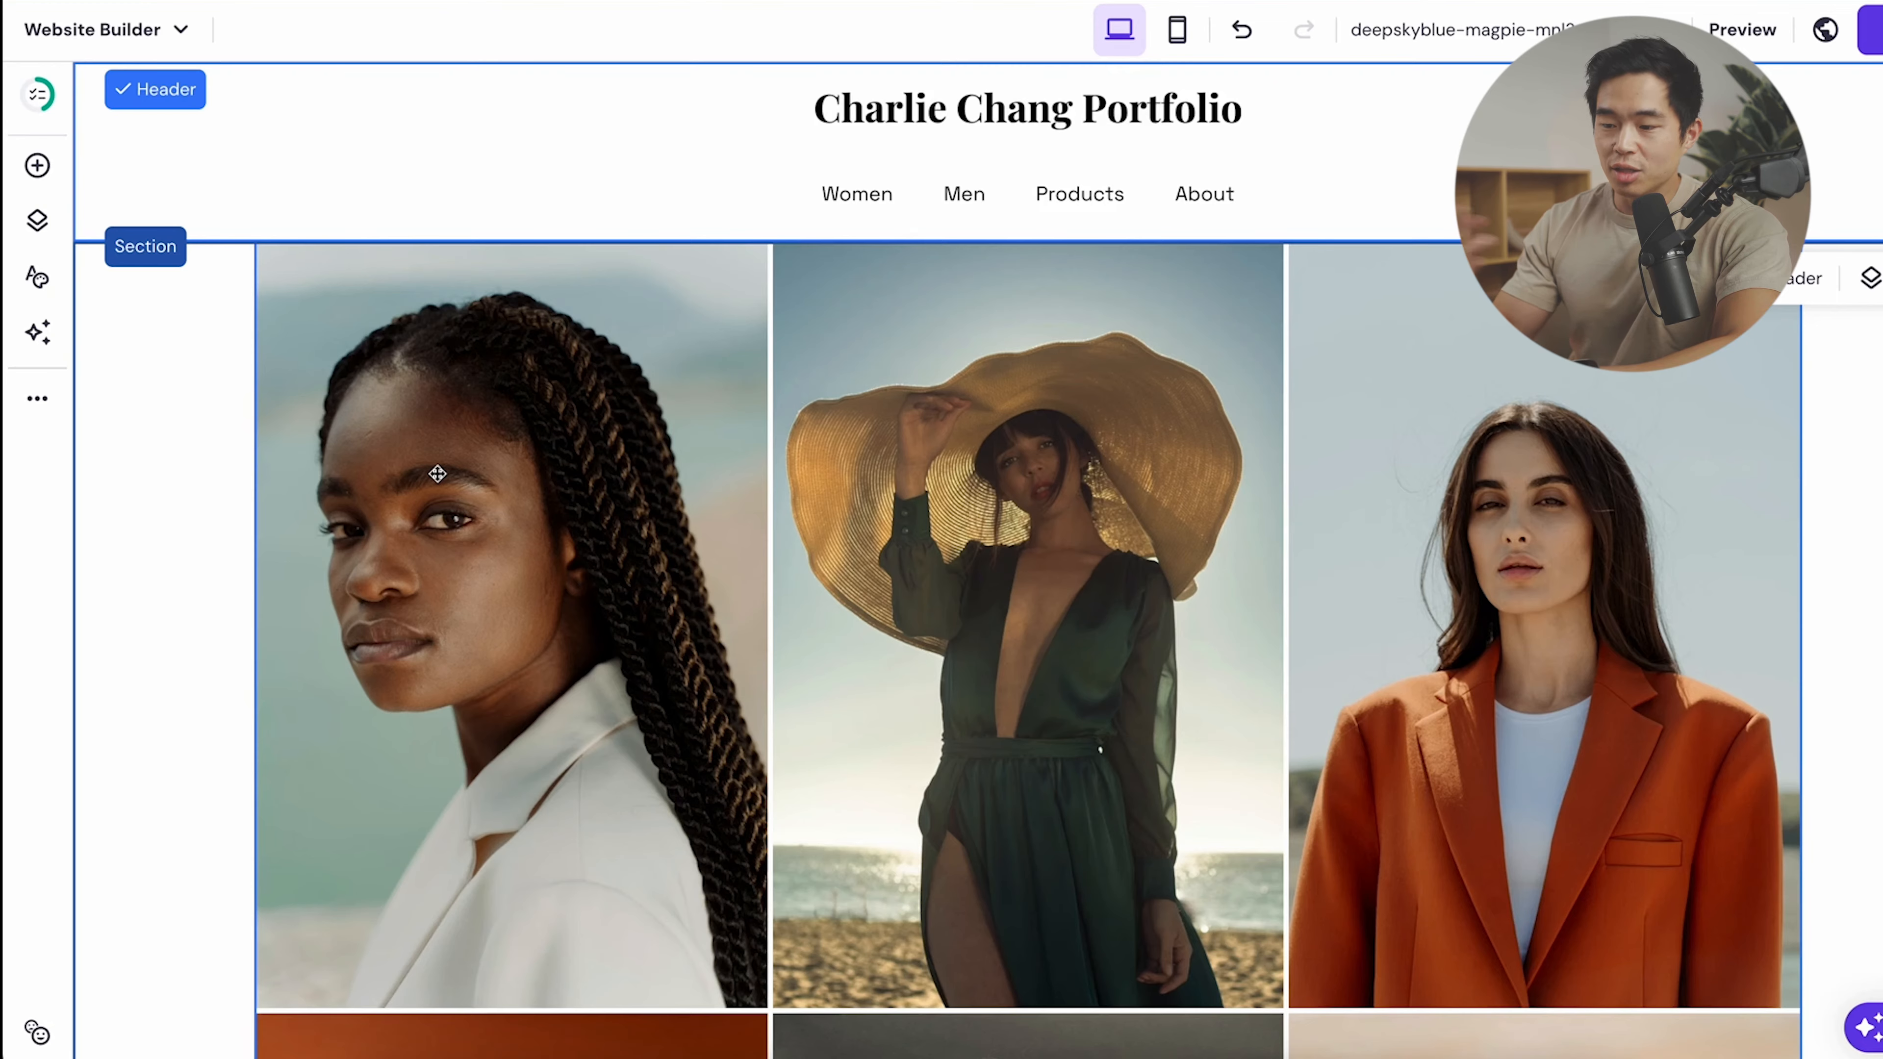
- Add a button onto the gallery with a white fill and black text
scroll(437, 473, down, 10)
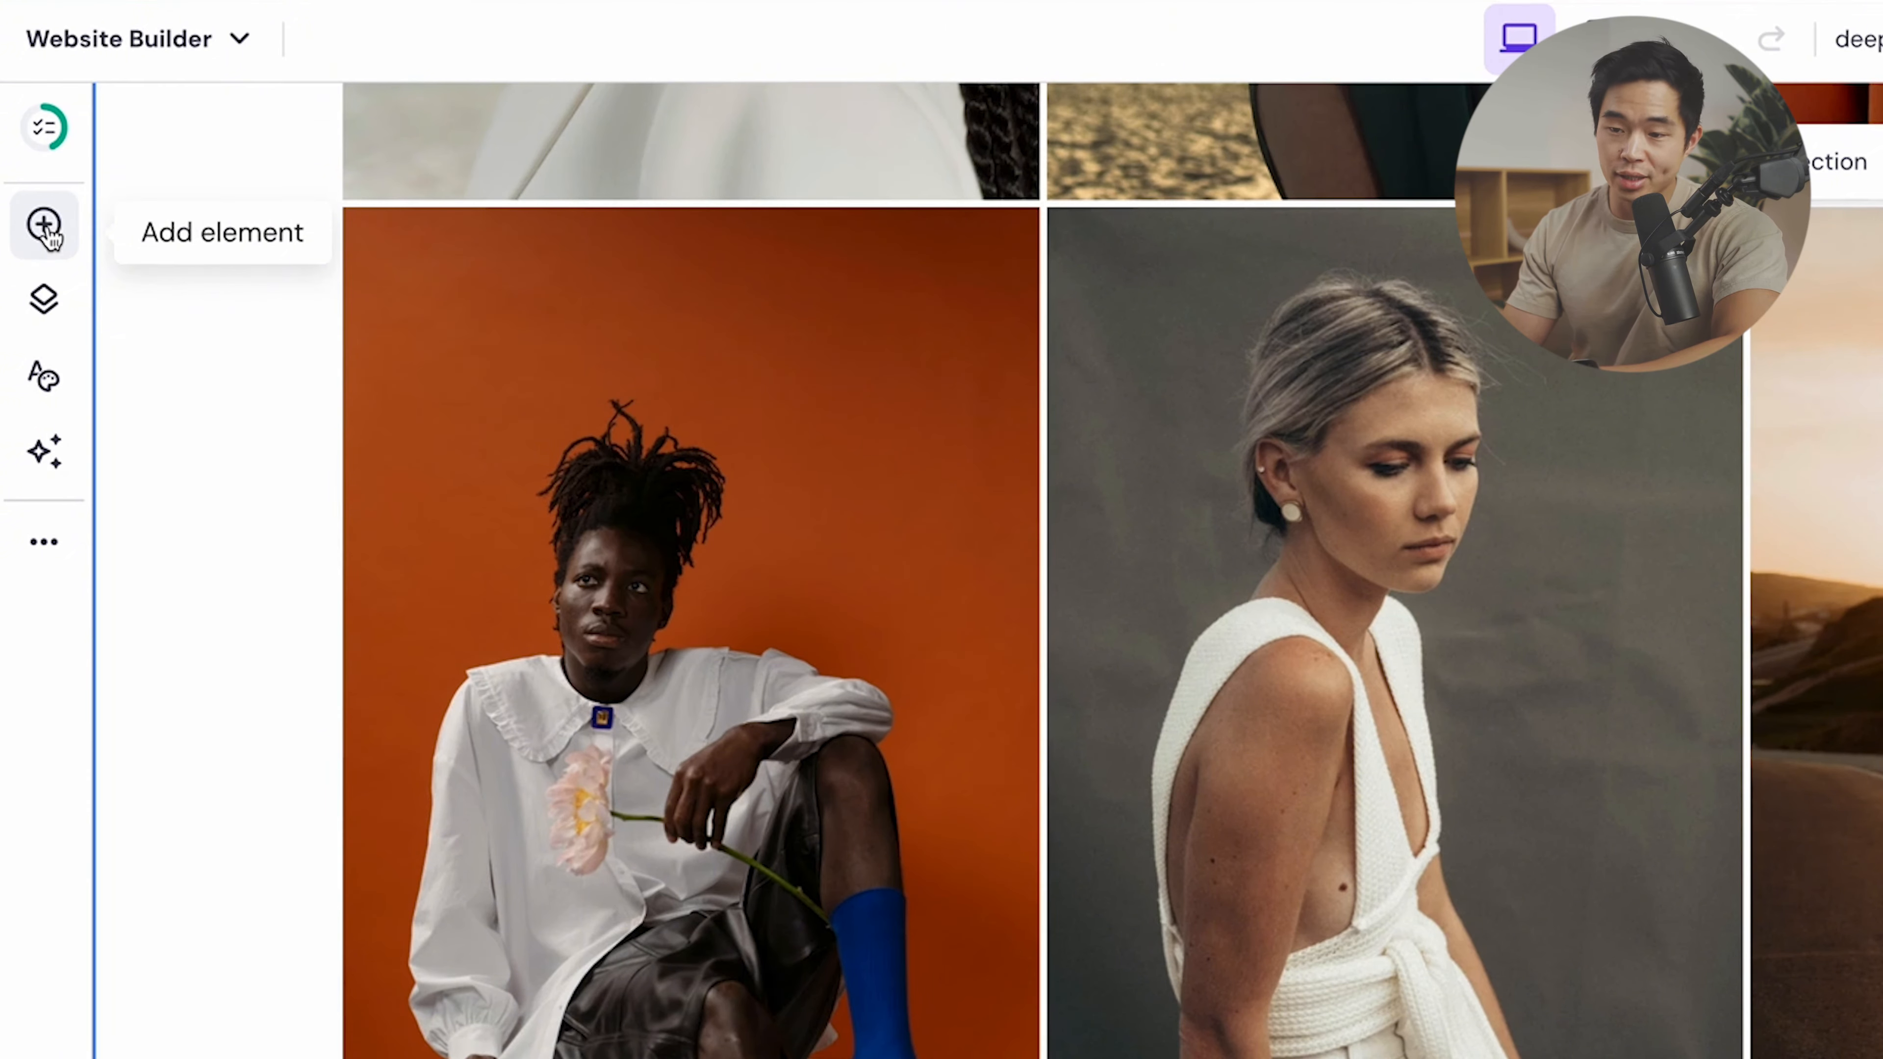
click(45, 225)
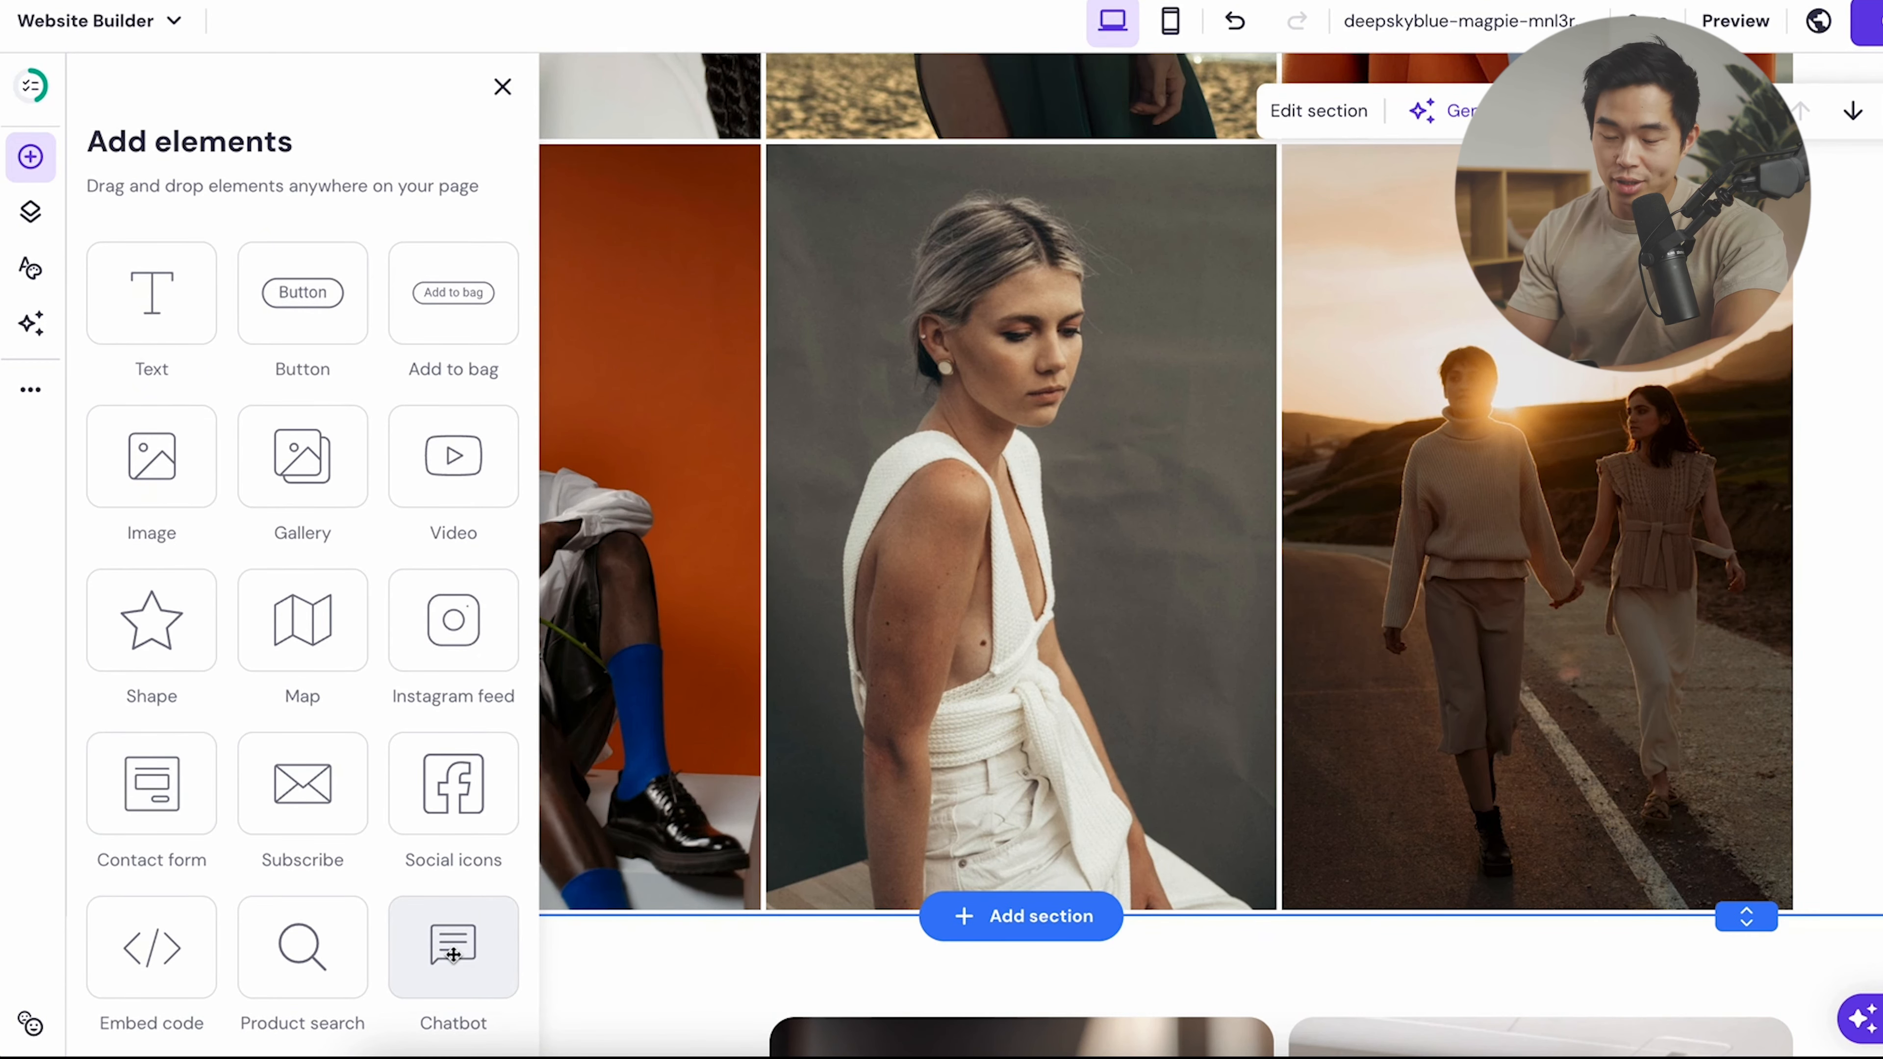
scroll(764, 380, up, 10)
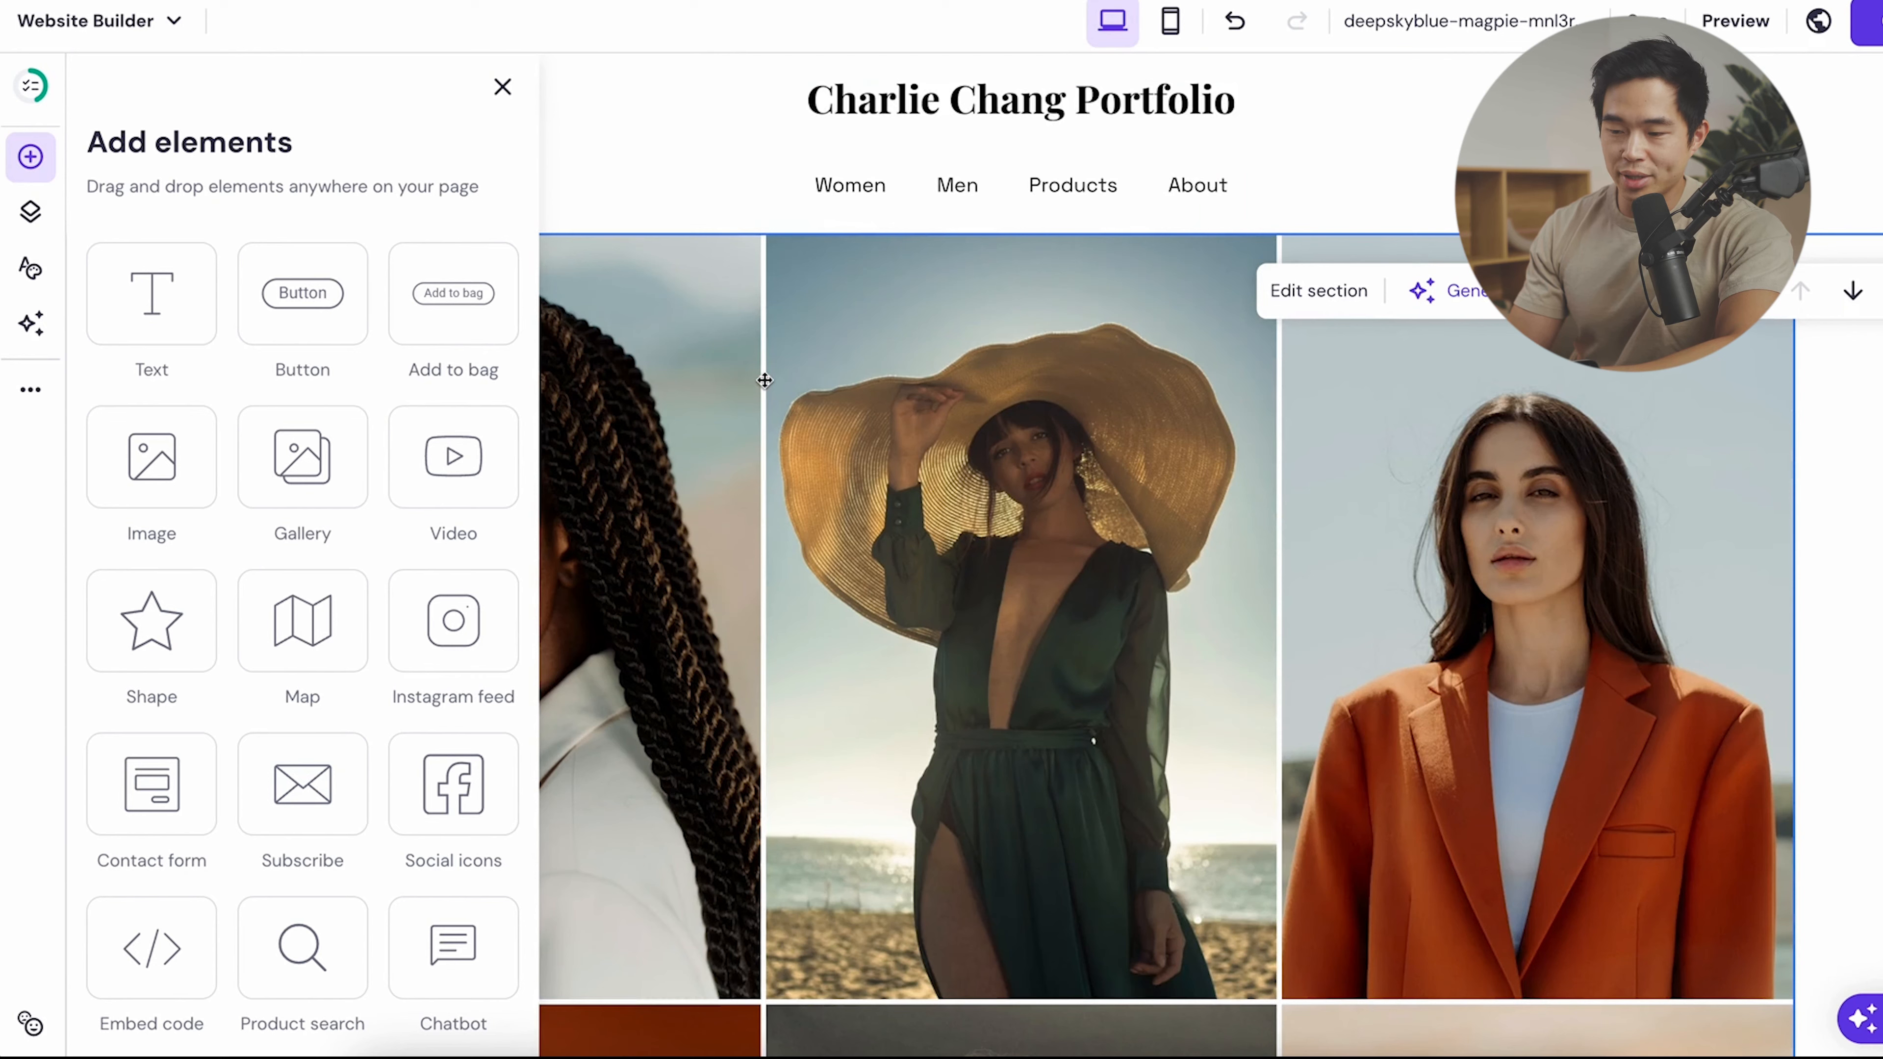
drag(308, 331, 984, 319)
click(1224, 393)
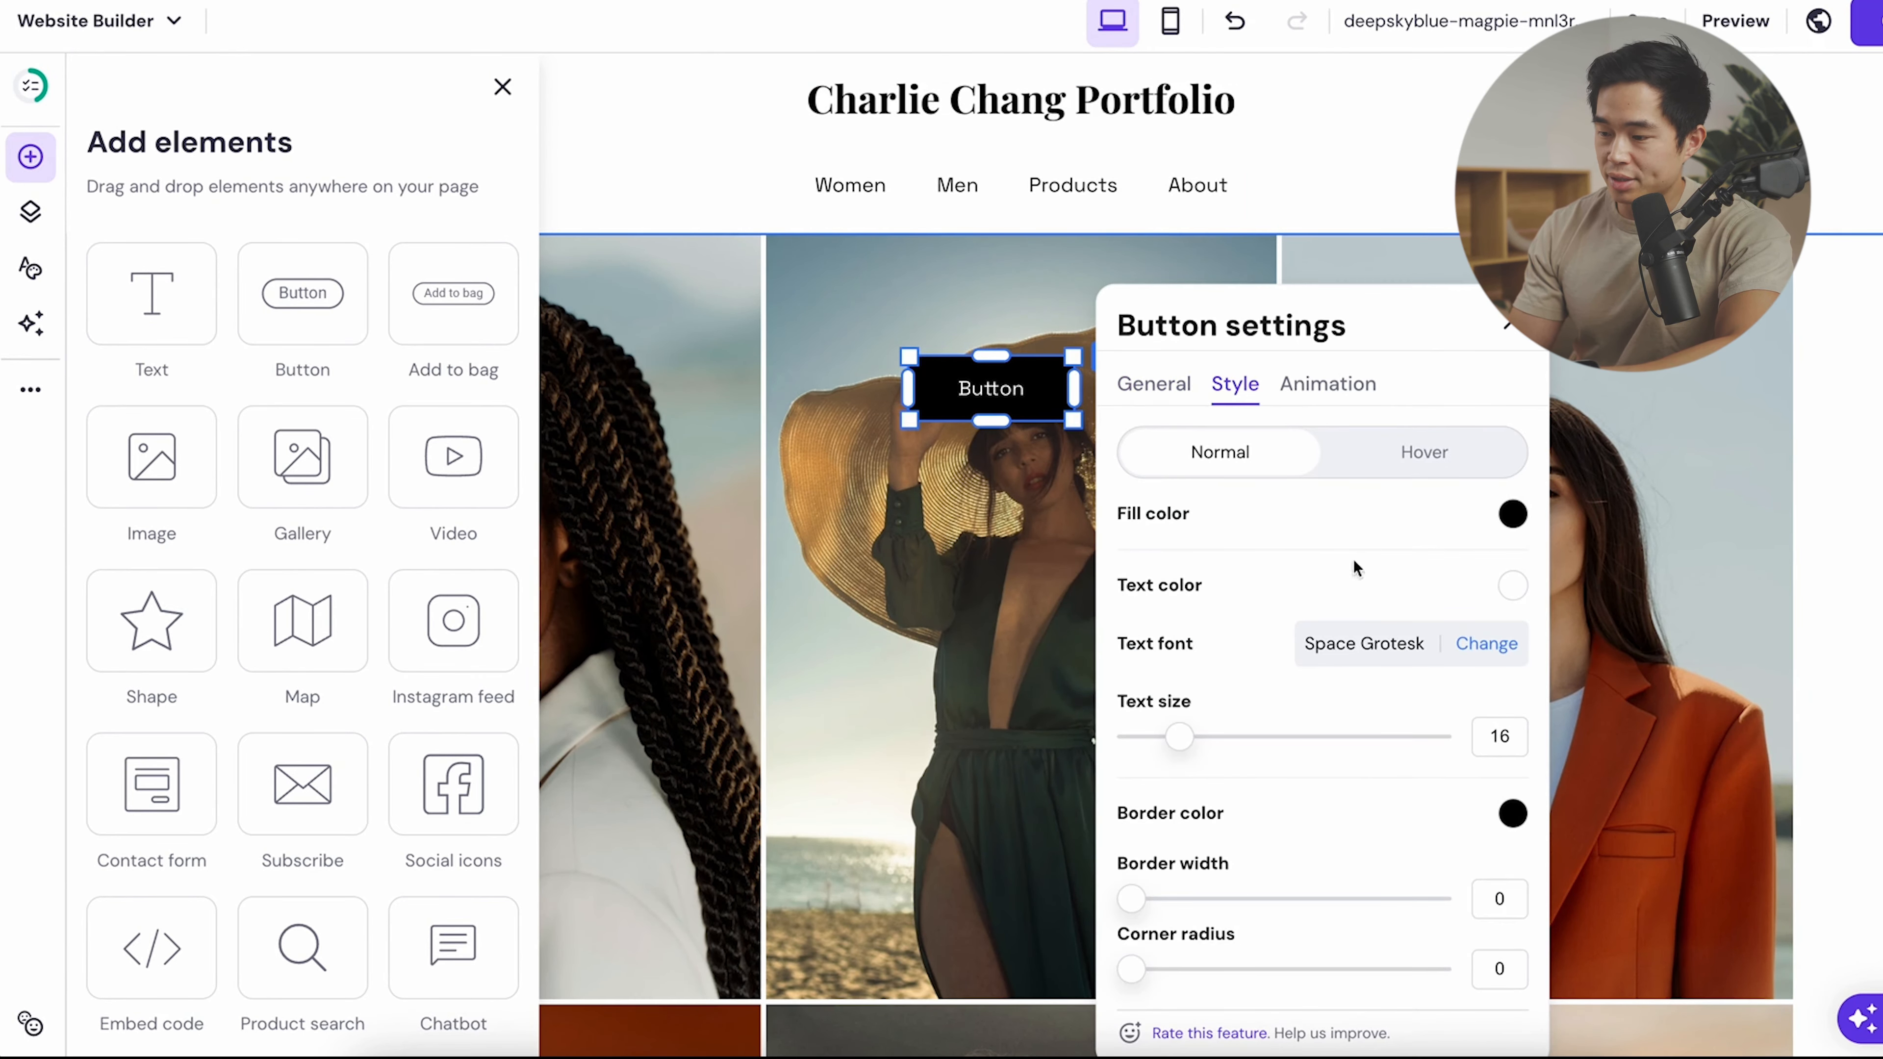
click(1512, 514)
click(1569, 546)
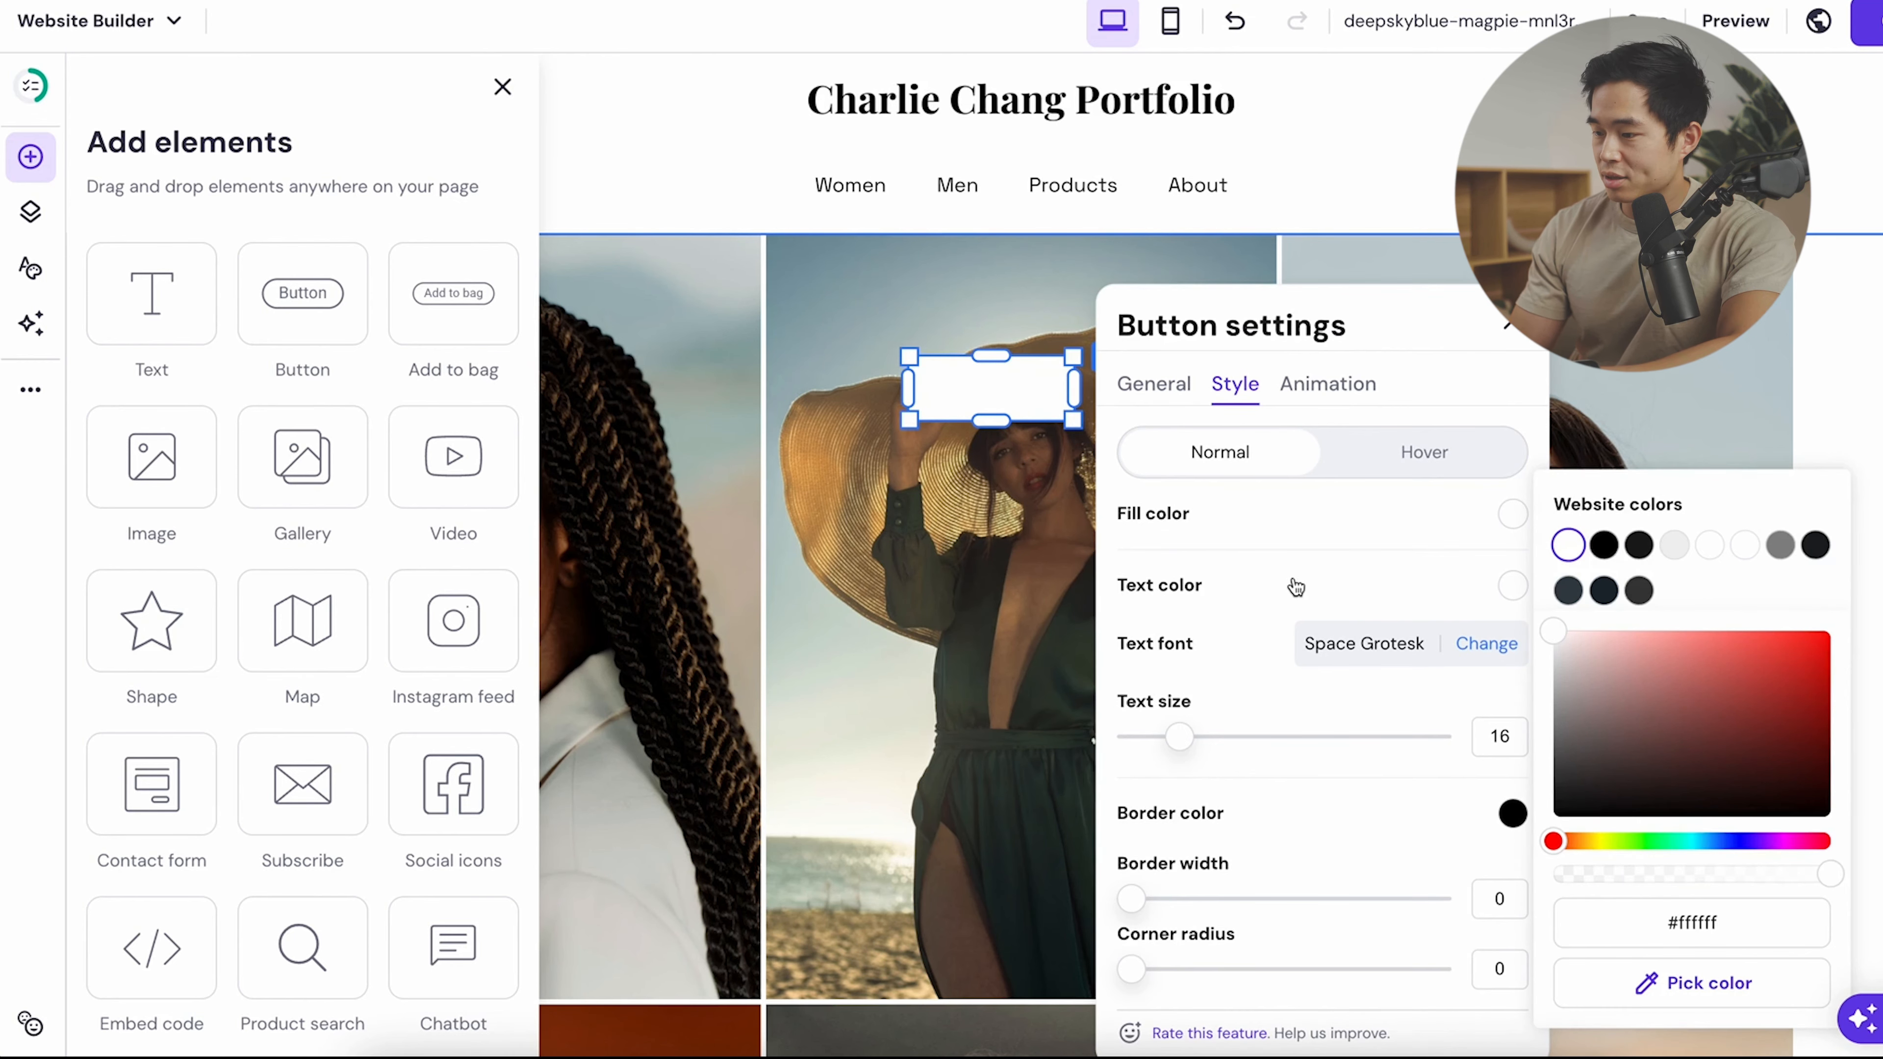
click(1603, 545)
- Label the button 'Portfolio' and move it onto the middle photo
double_click(991, 388)
text(Portfolio)
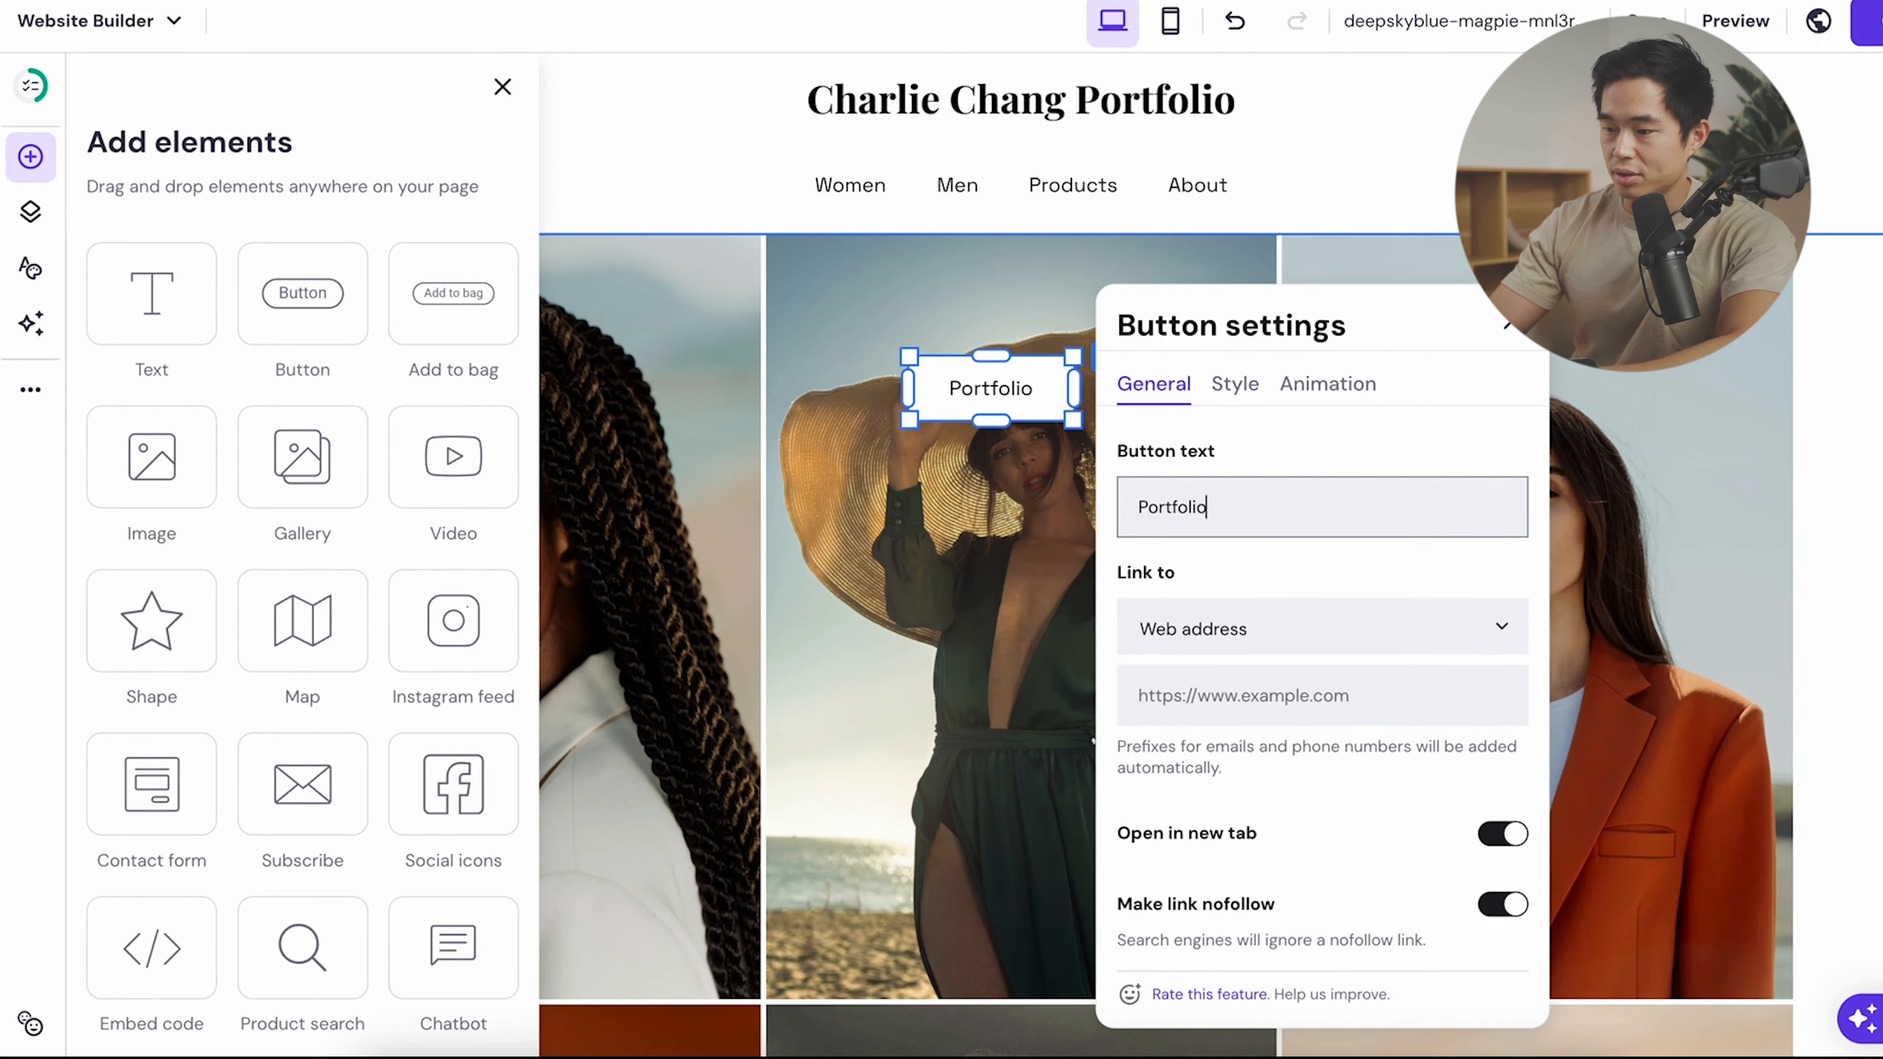
click(954, 434)
drag(995, 408, 1019, 771)
- Check the Portfolio gallery section in mobile view, then return to the desktop layout
scroll(1082, 541, down, 3)
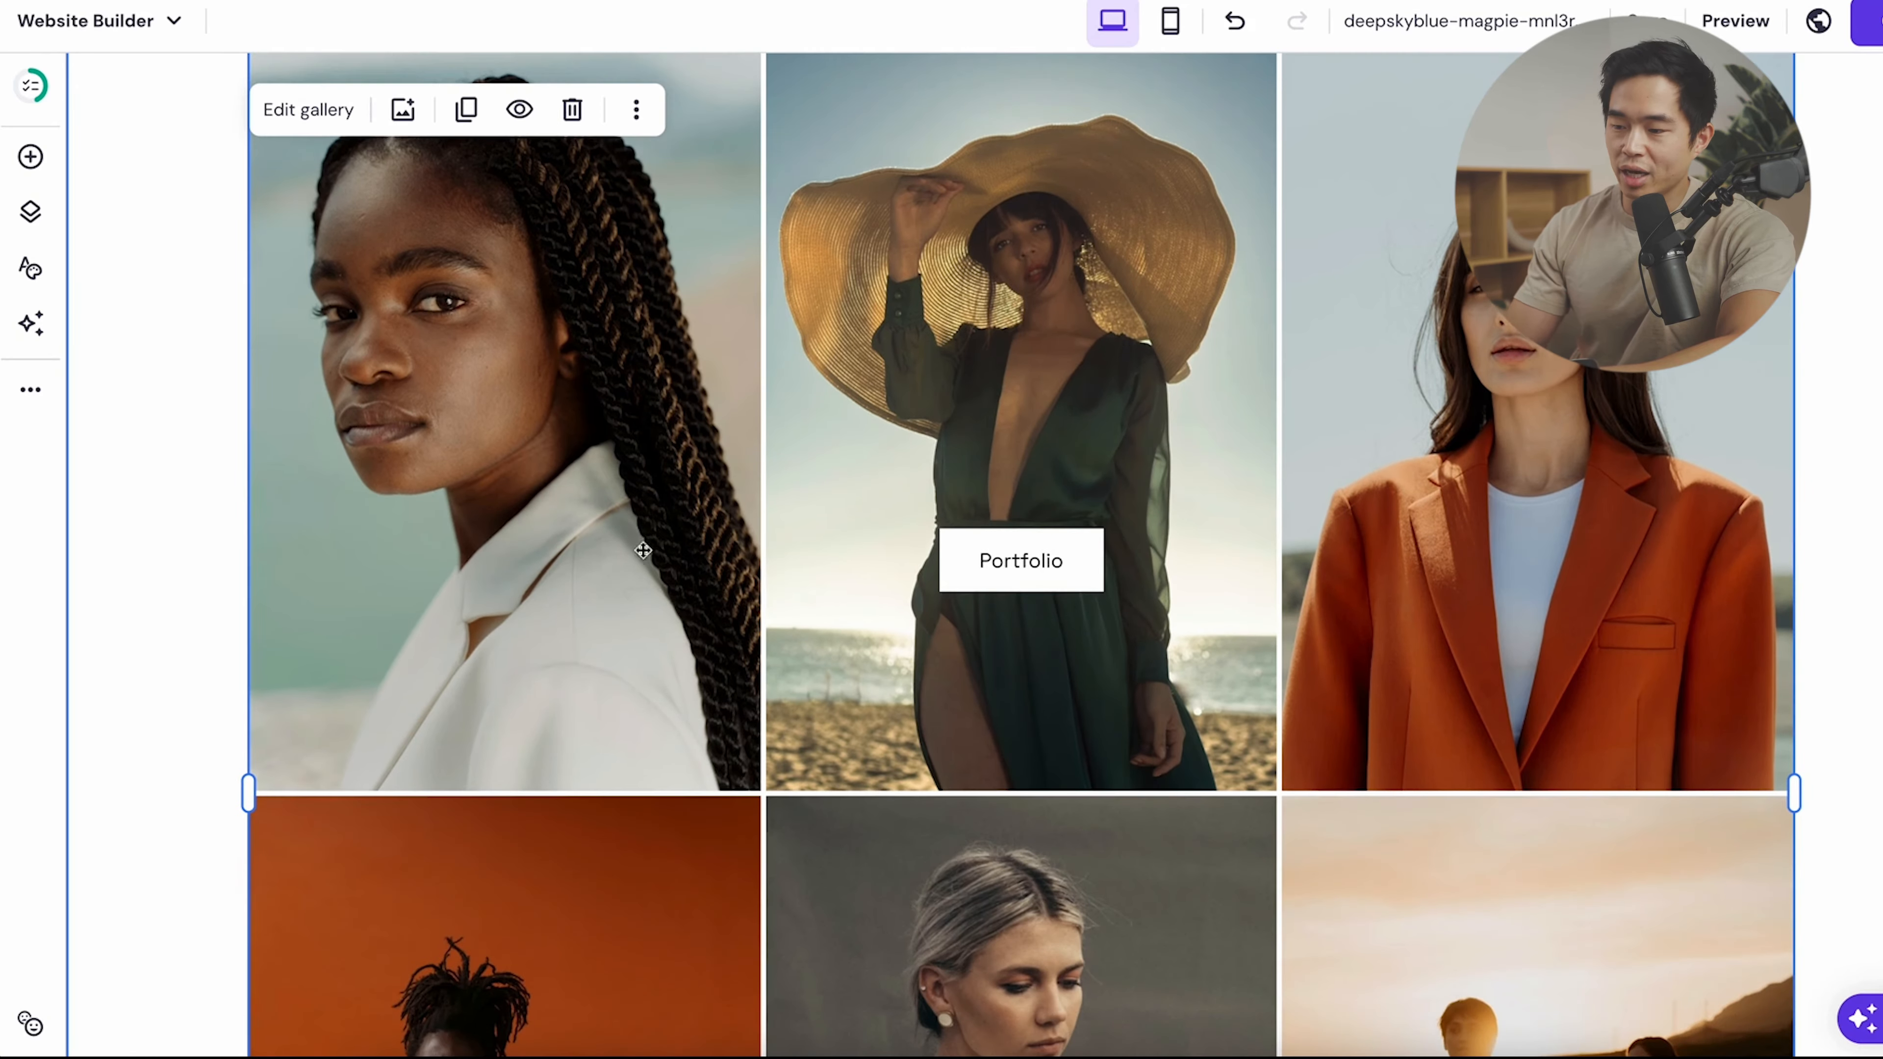
scroll(1079, 539, down, 15)
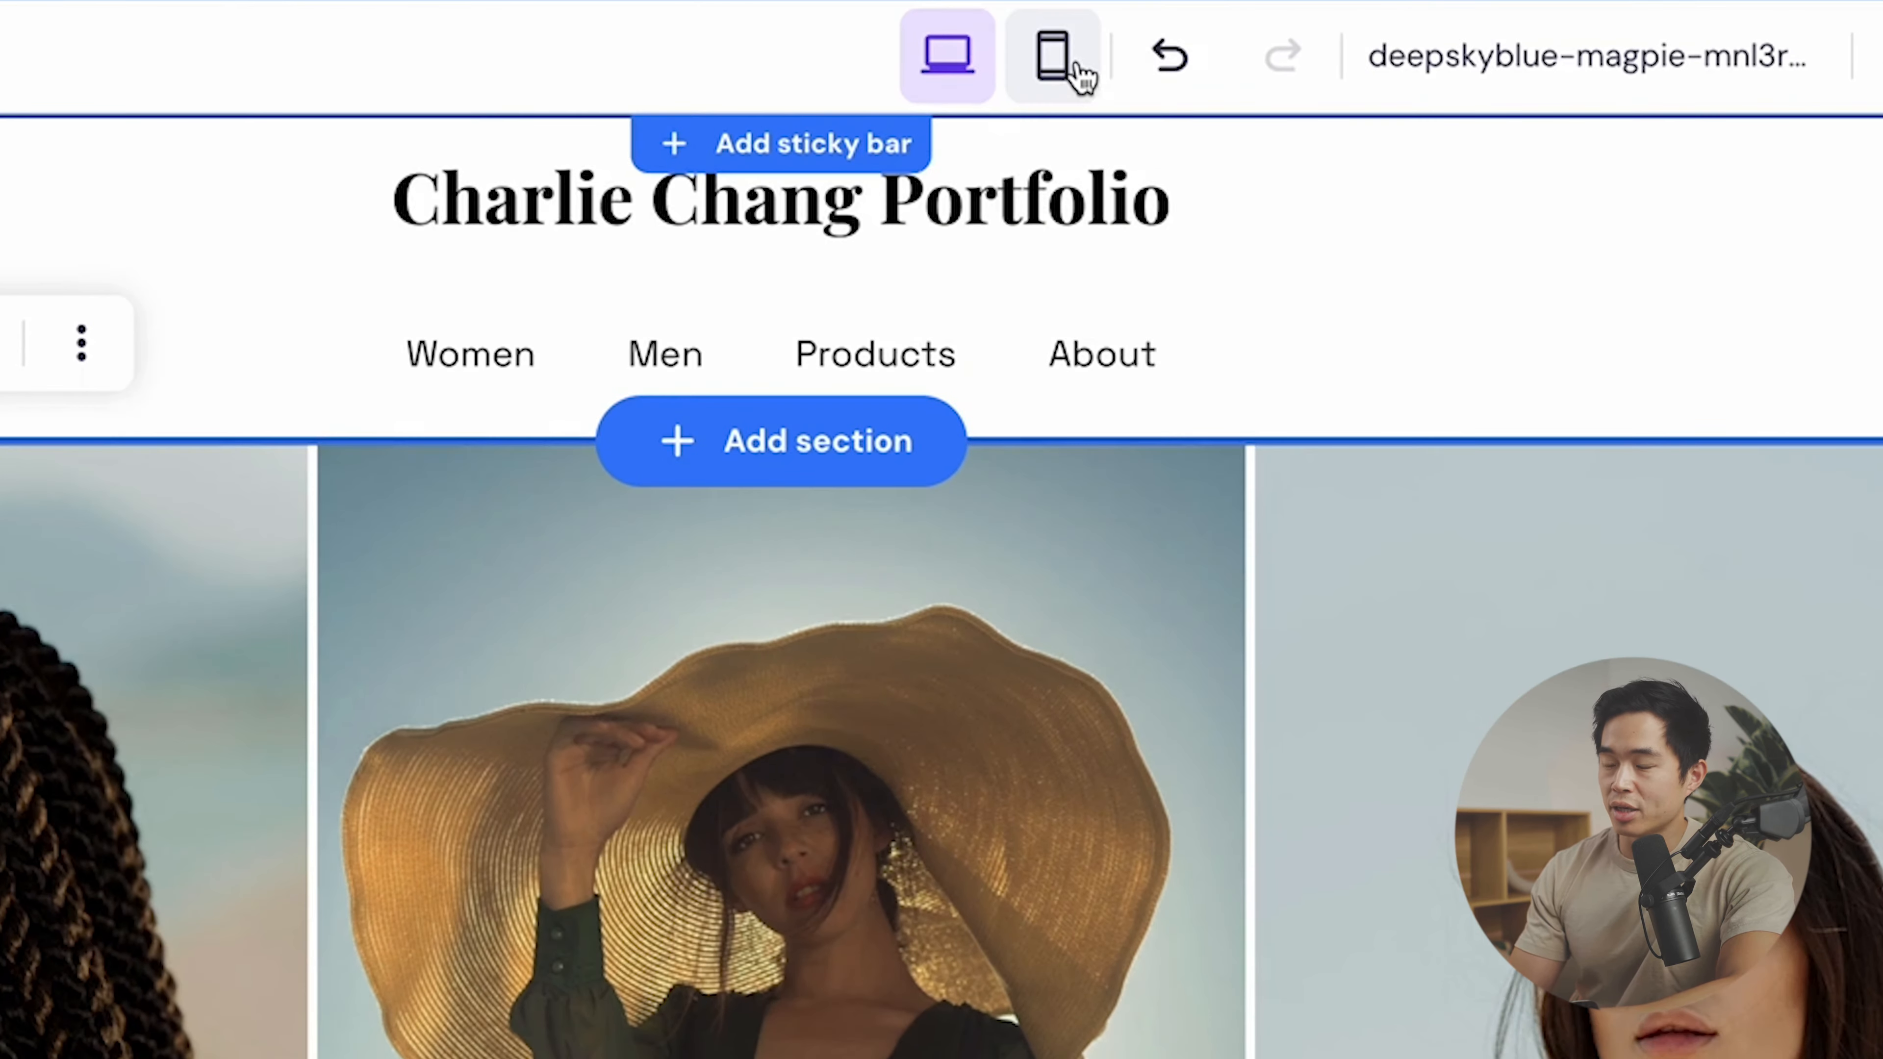
click(1067, 68)
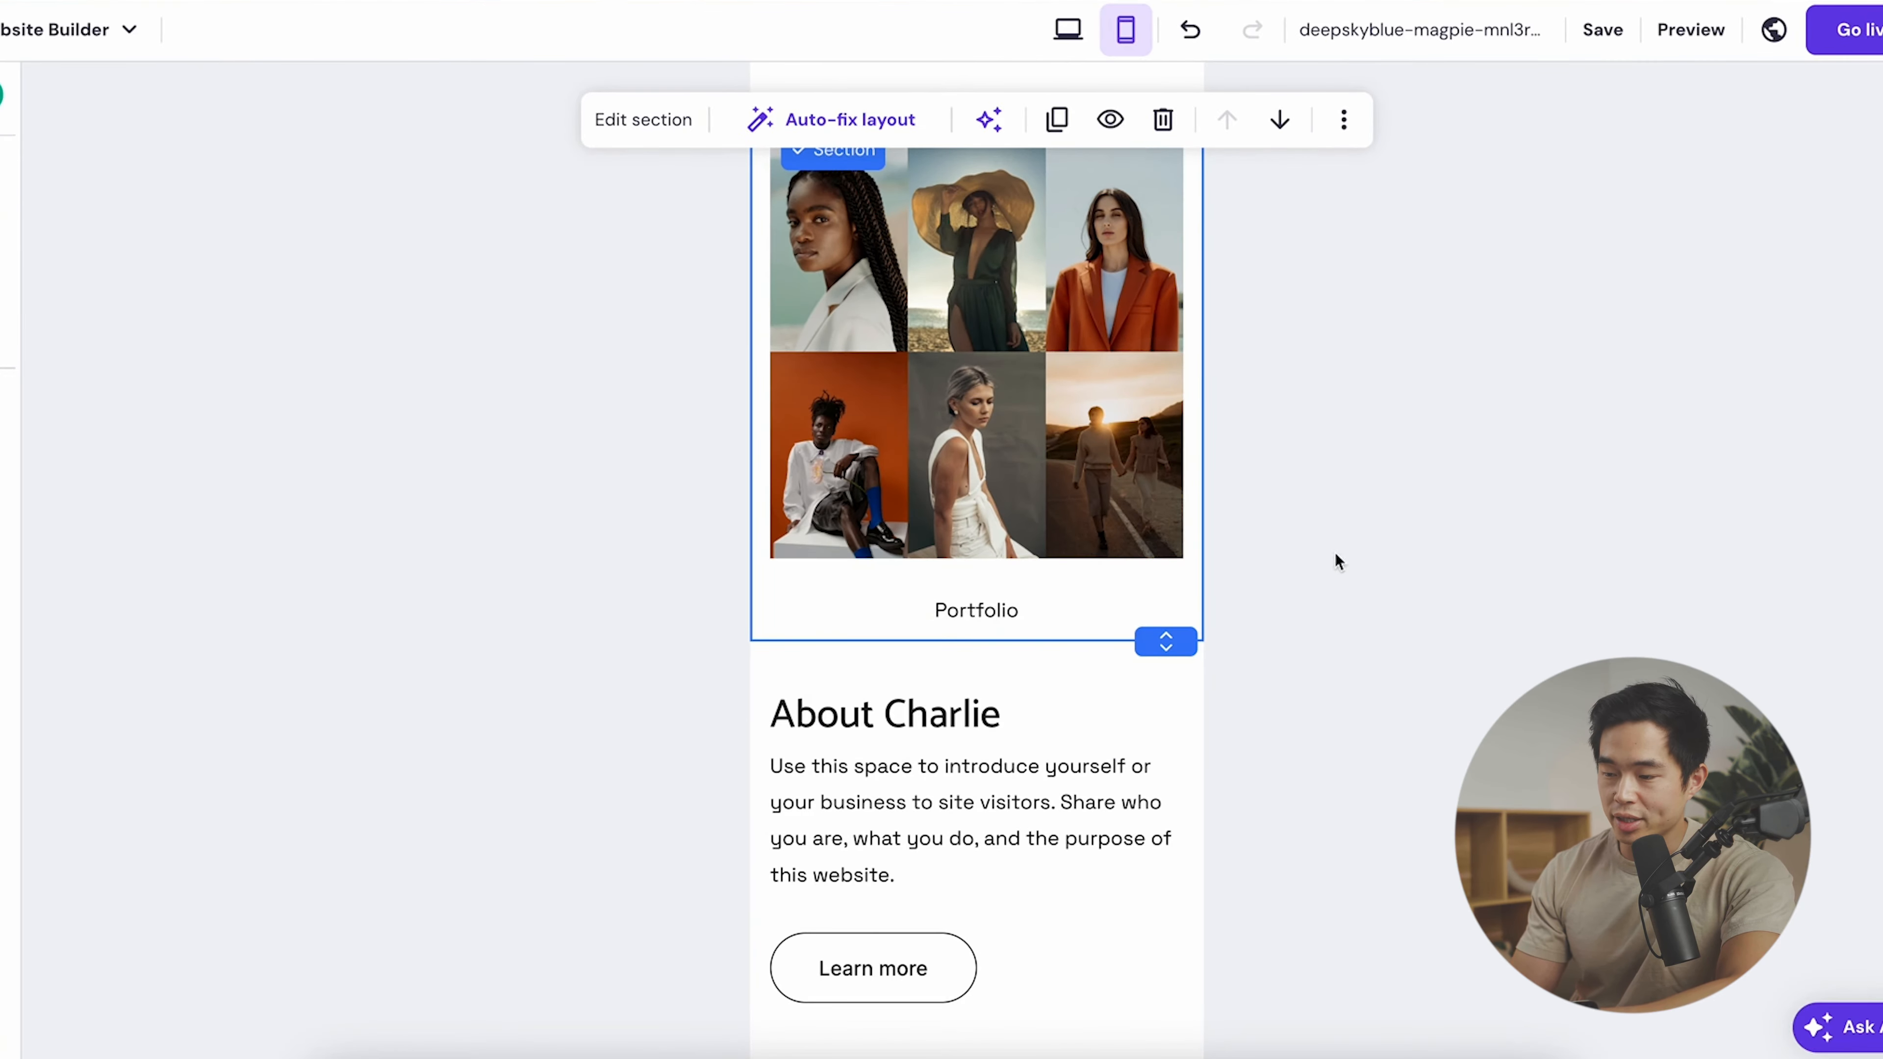
click(963, 713)
scroll(959, 710, down, 10)
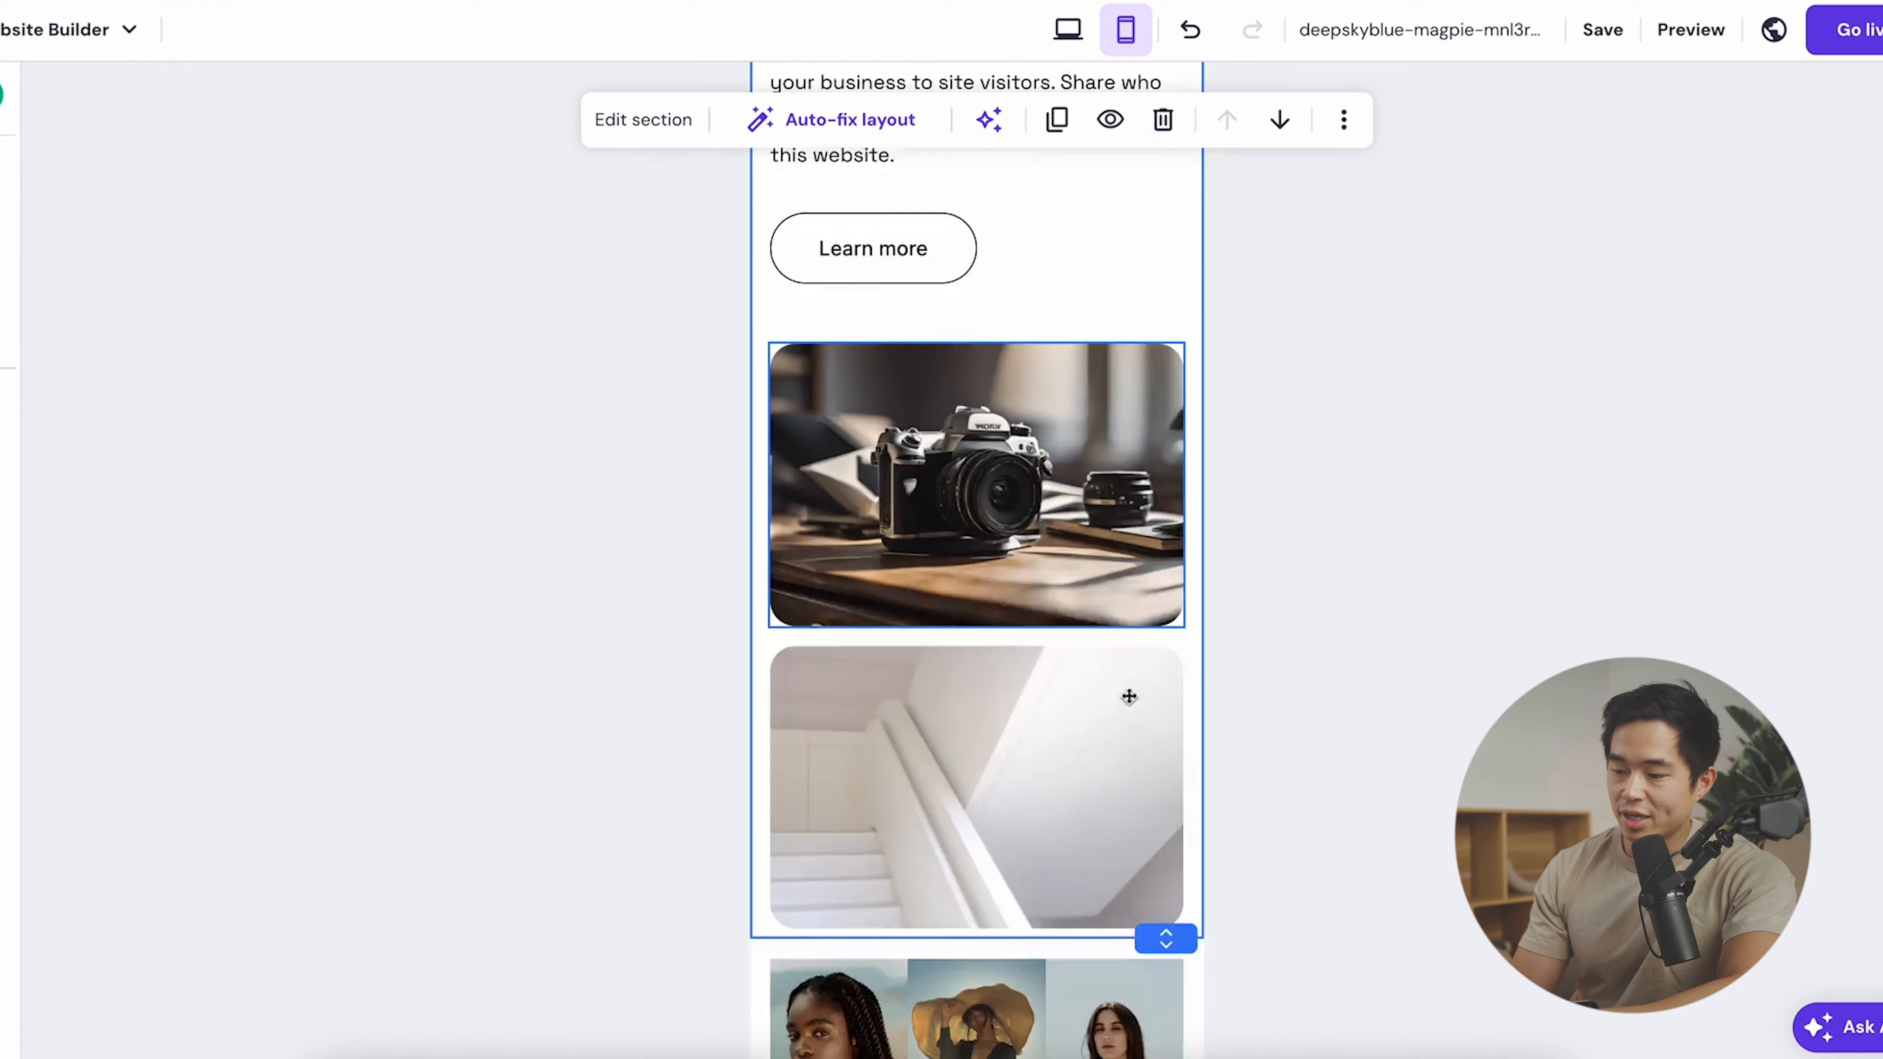
scroll(1126, 698, down, 7)
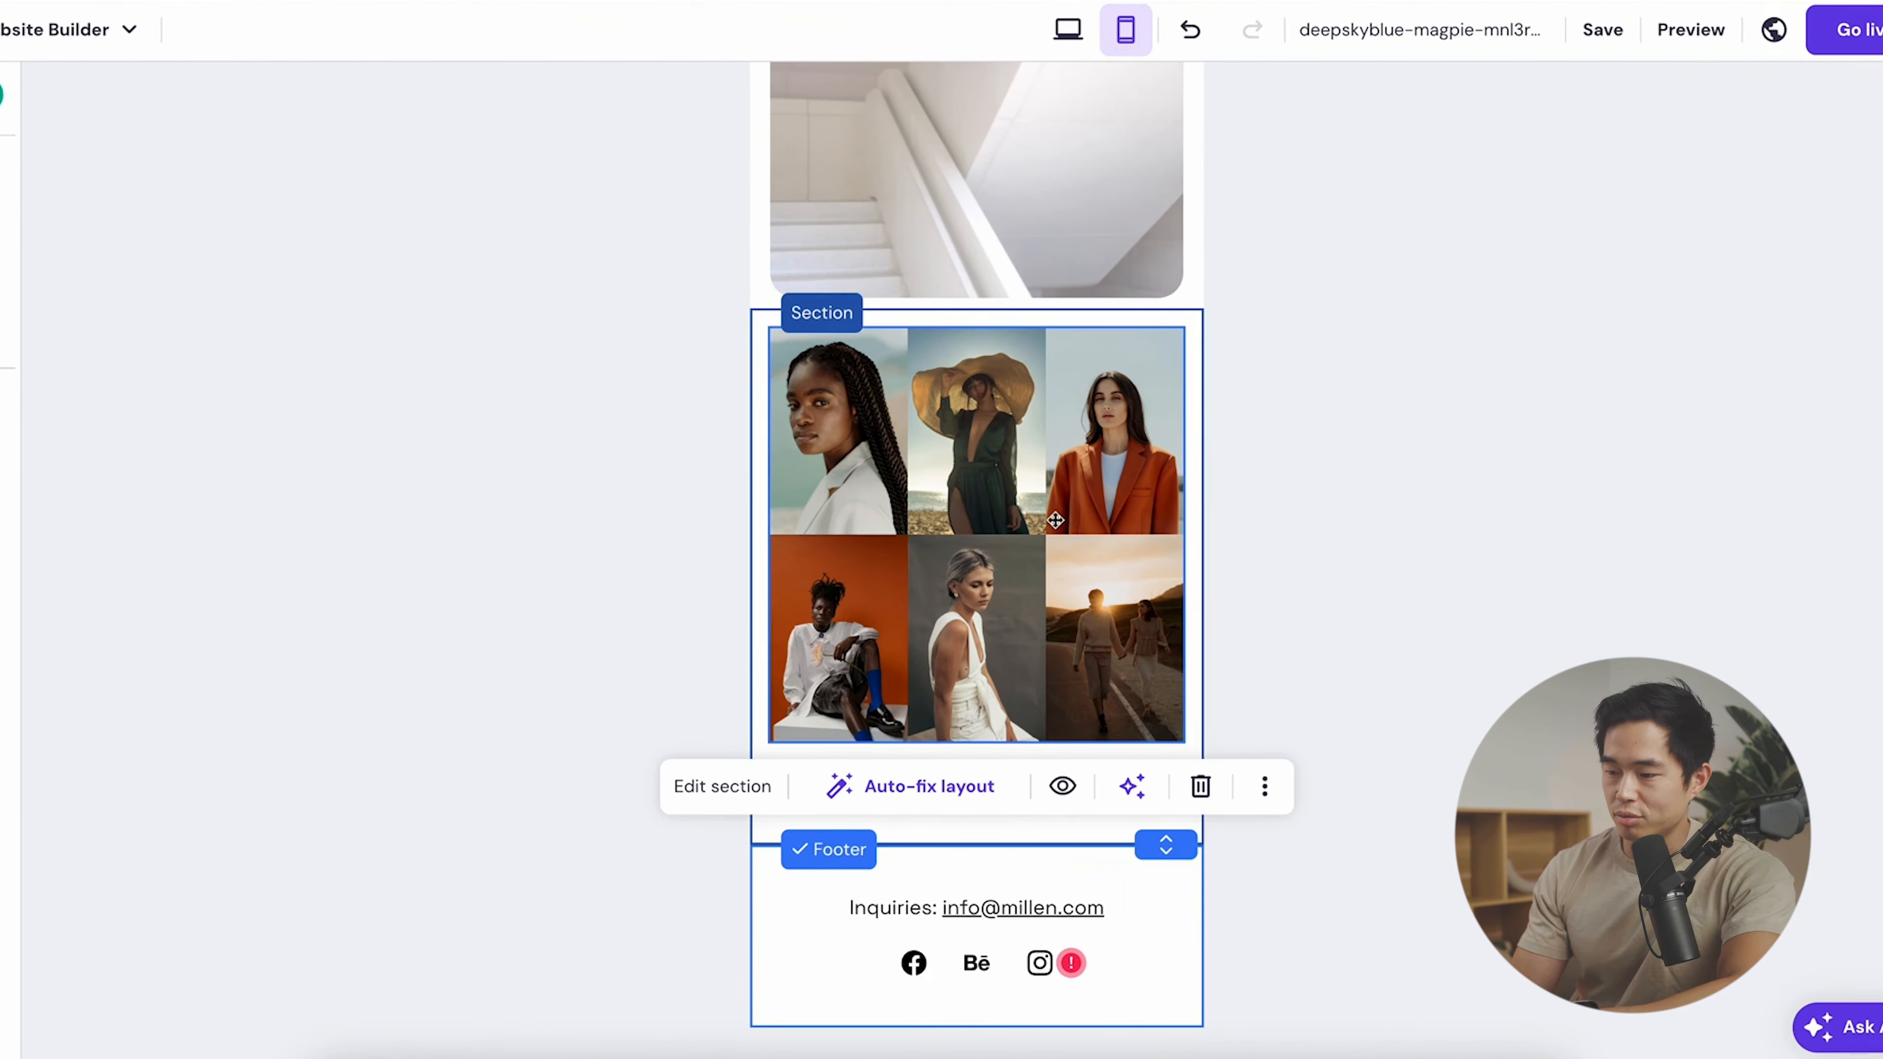
click(1059, 496)
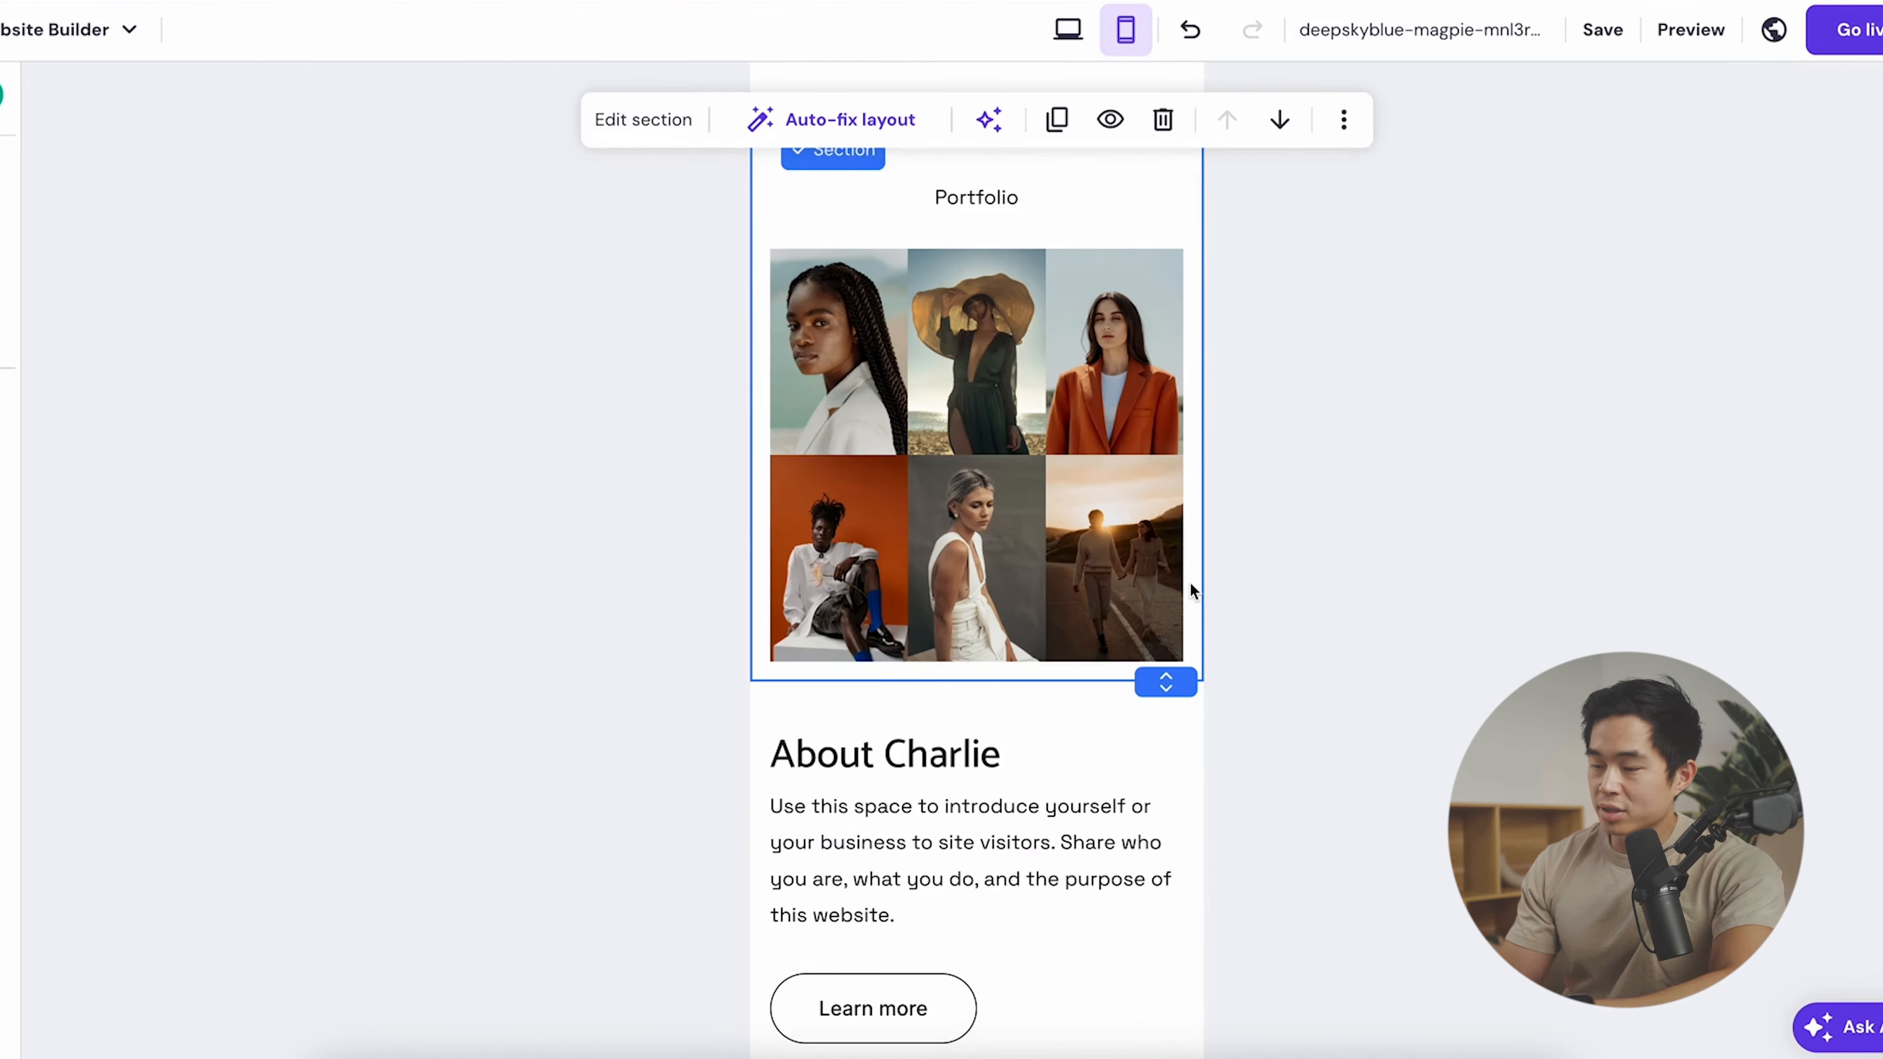
click(1069, 38)
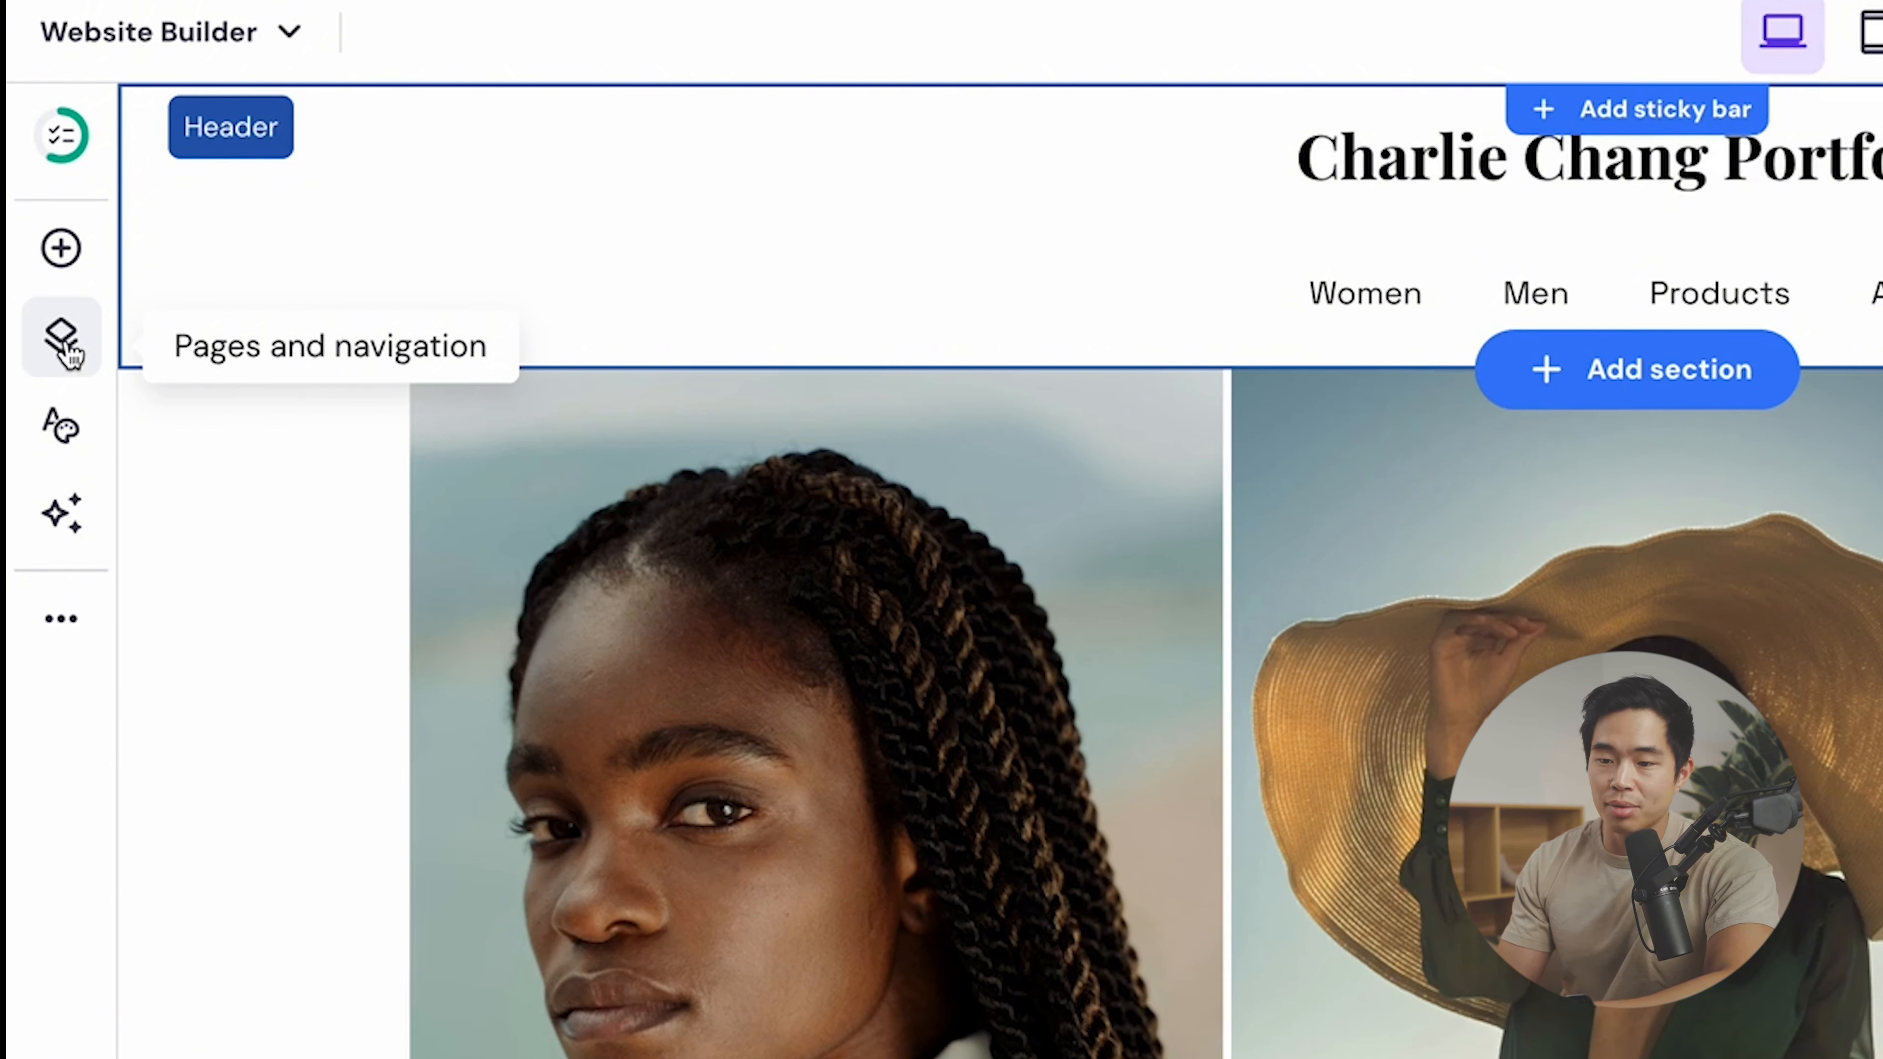
- From the Pages and navigation list, open the Add page dialog with About, Contact and Blog templates
click(87, 347)
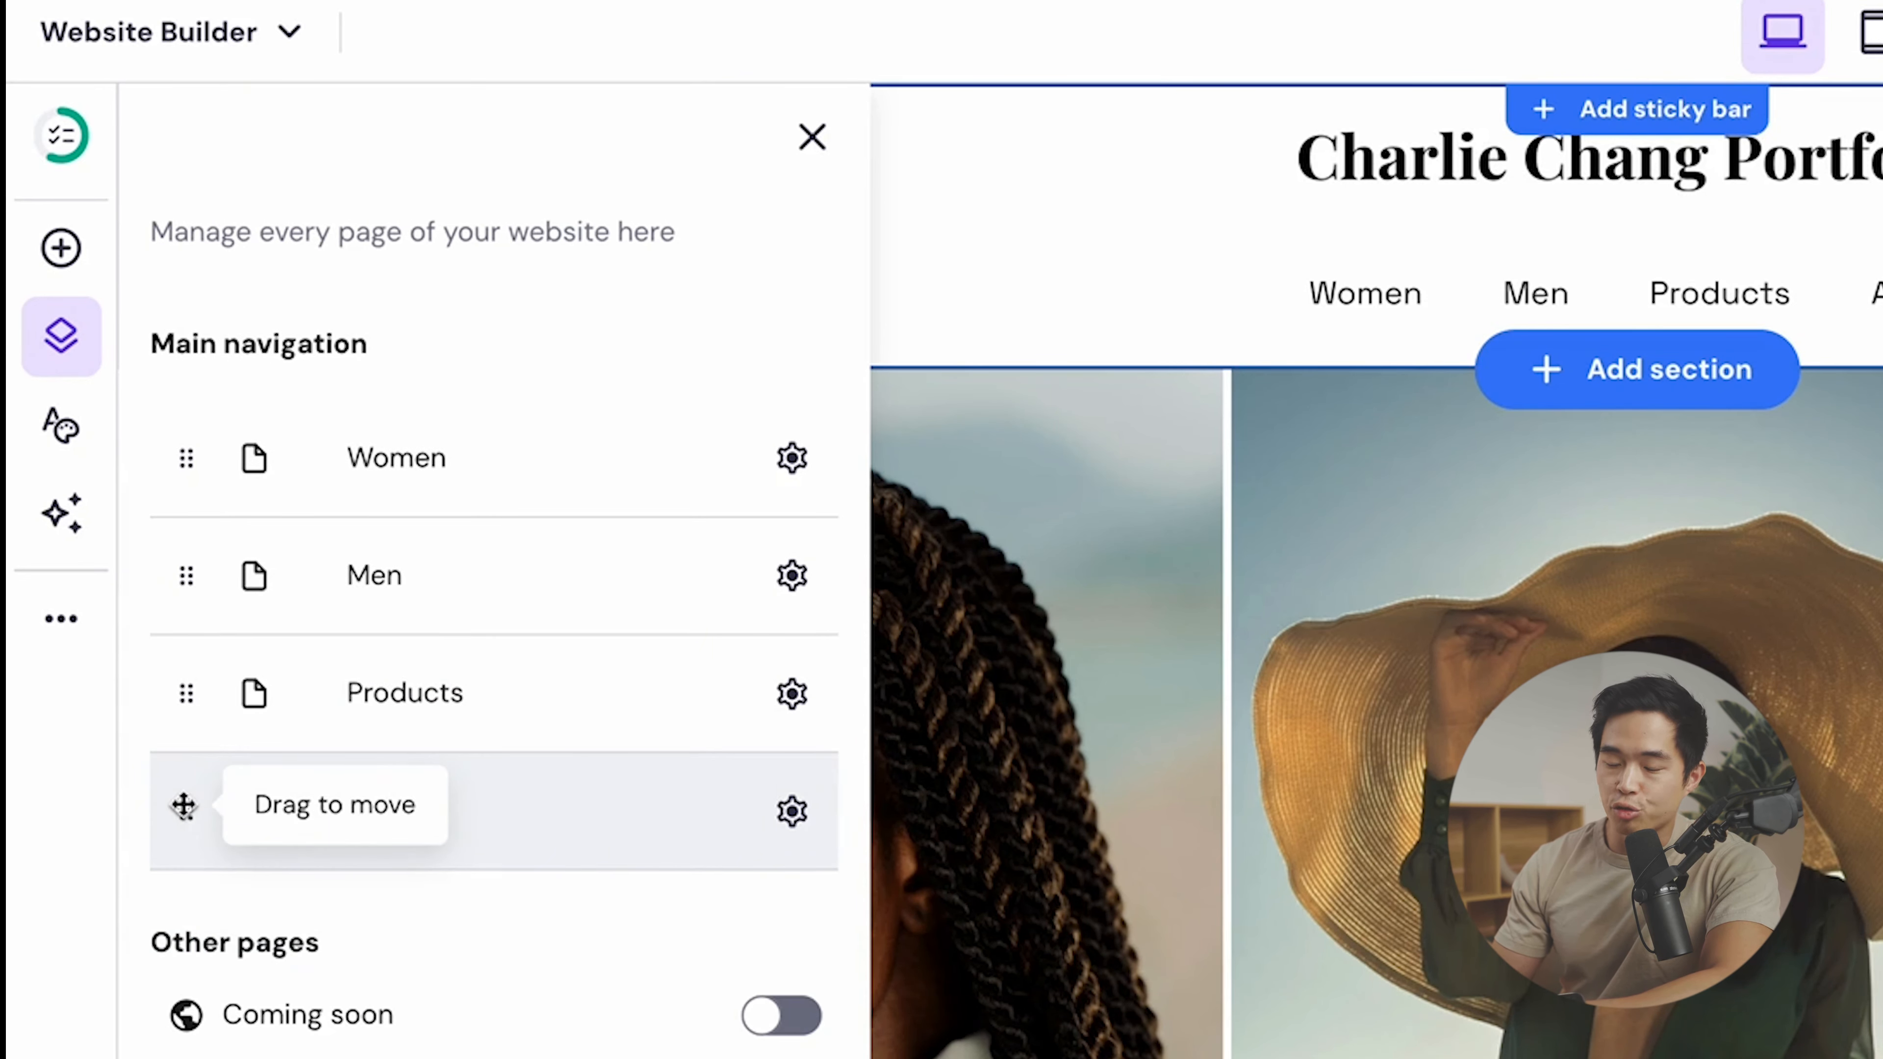
mouse_move(182, 805)
mouse_down()
mouse_move(184, 458)
mouse_move(168, 837)
mouse_up()
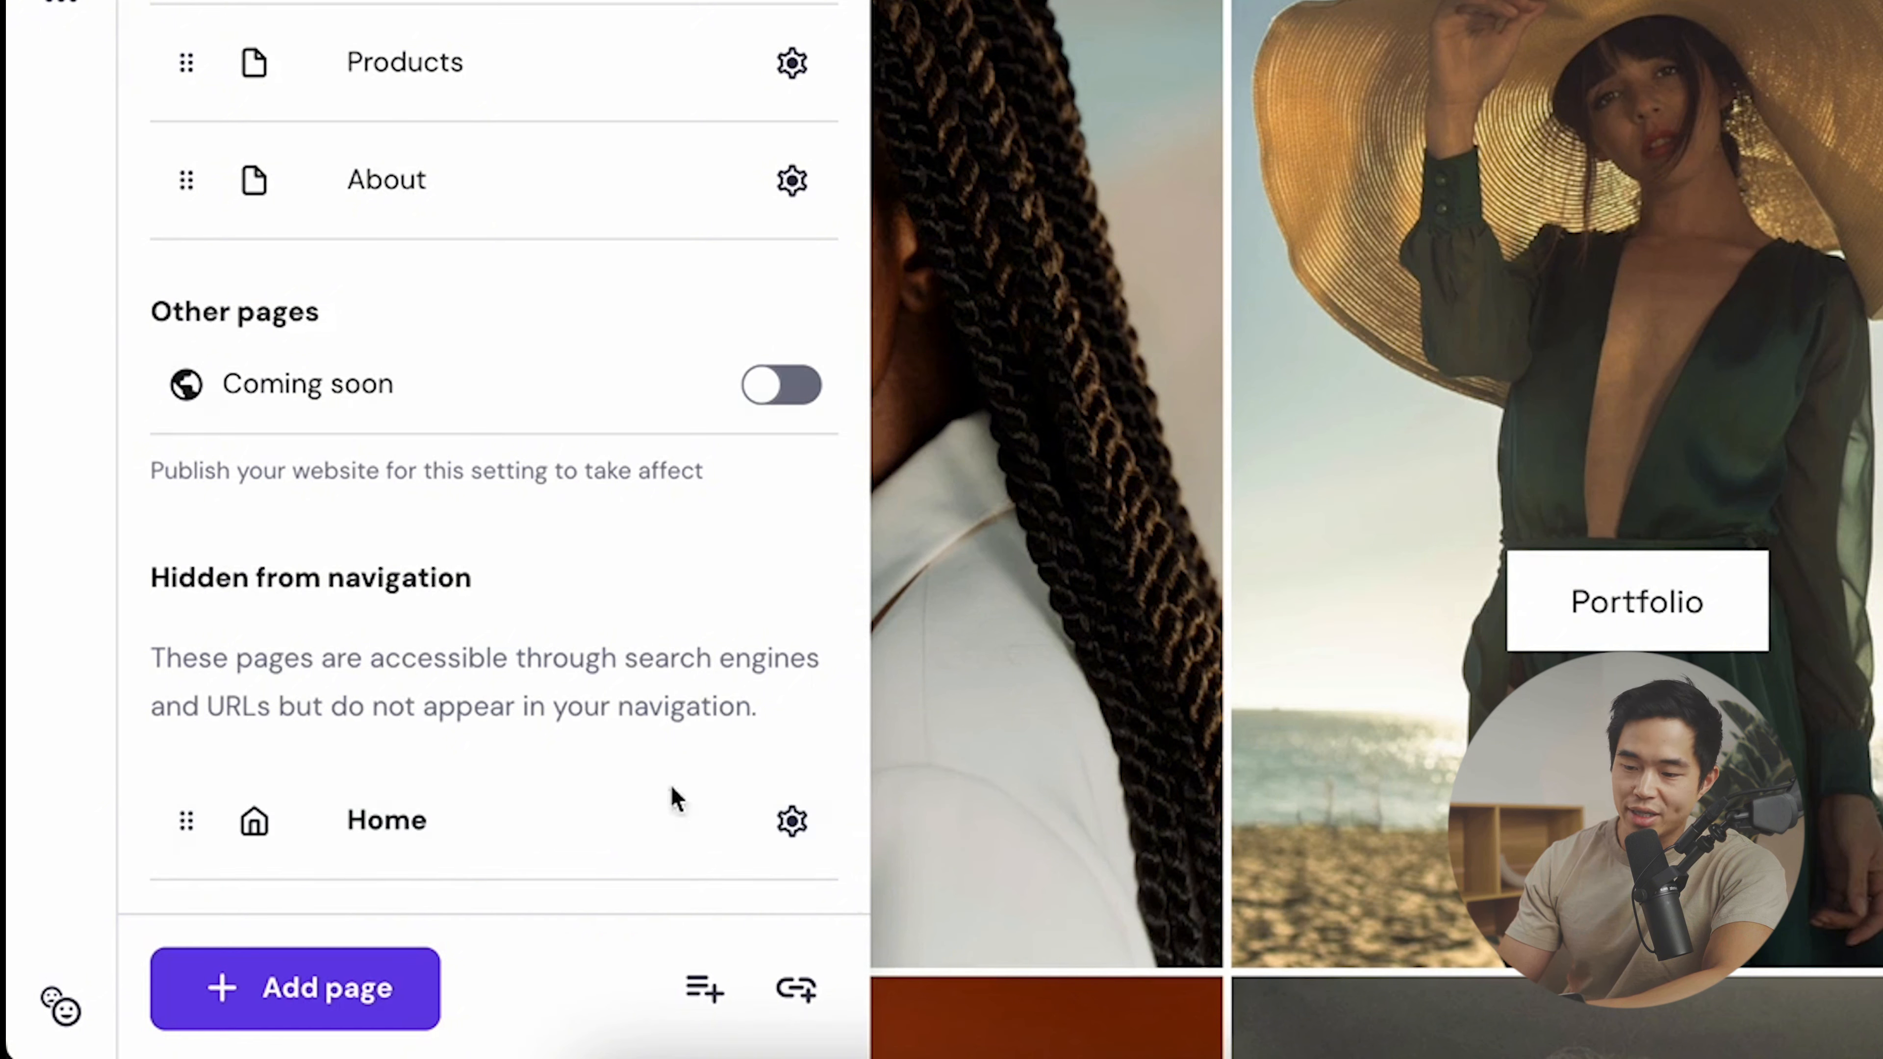
scroll(720, 701, up, 1)
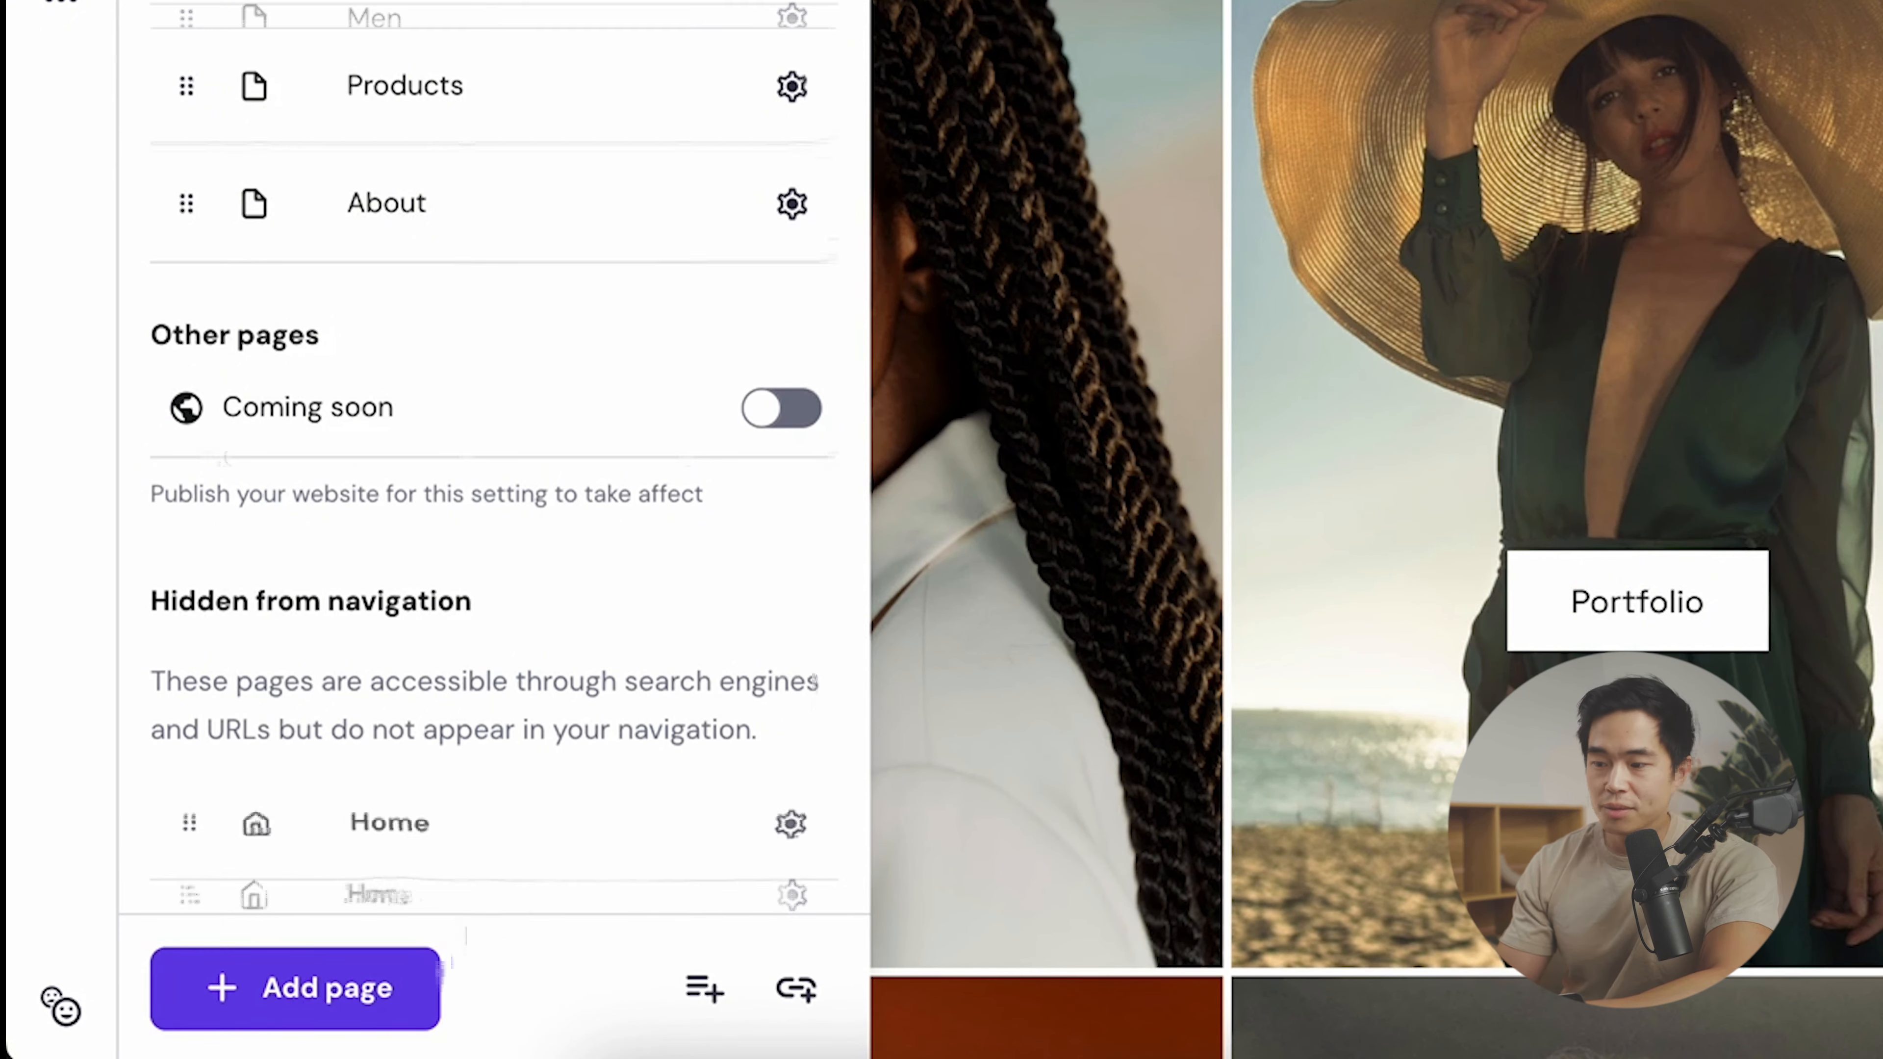
scroll(485, 808, down, 1)
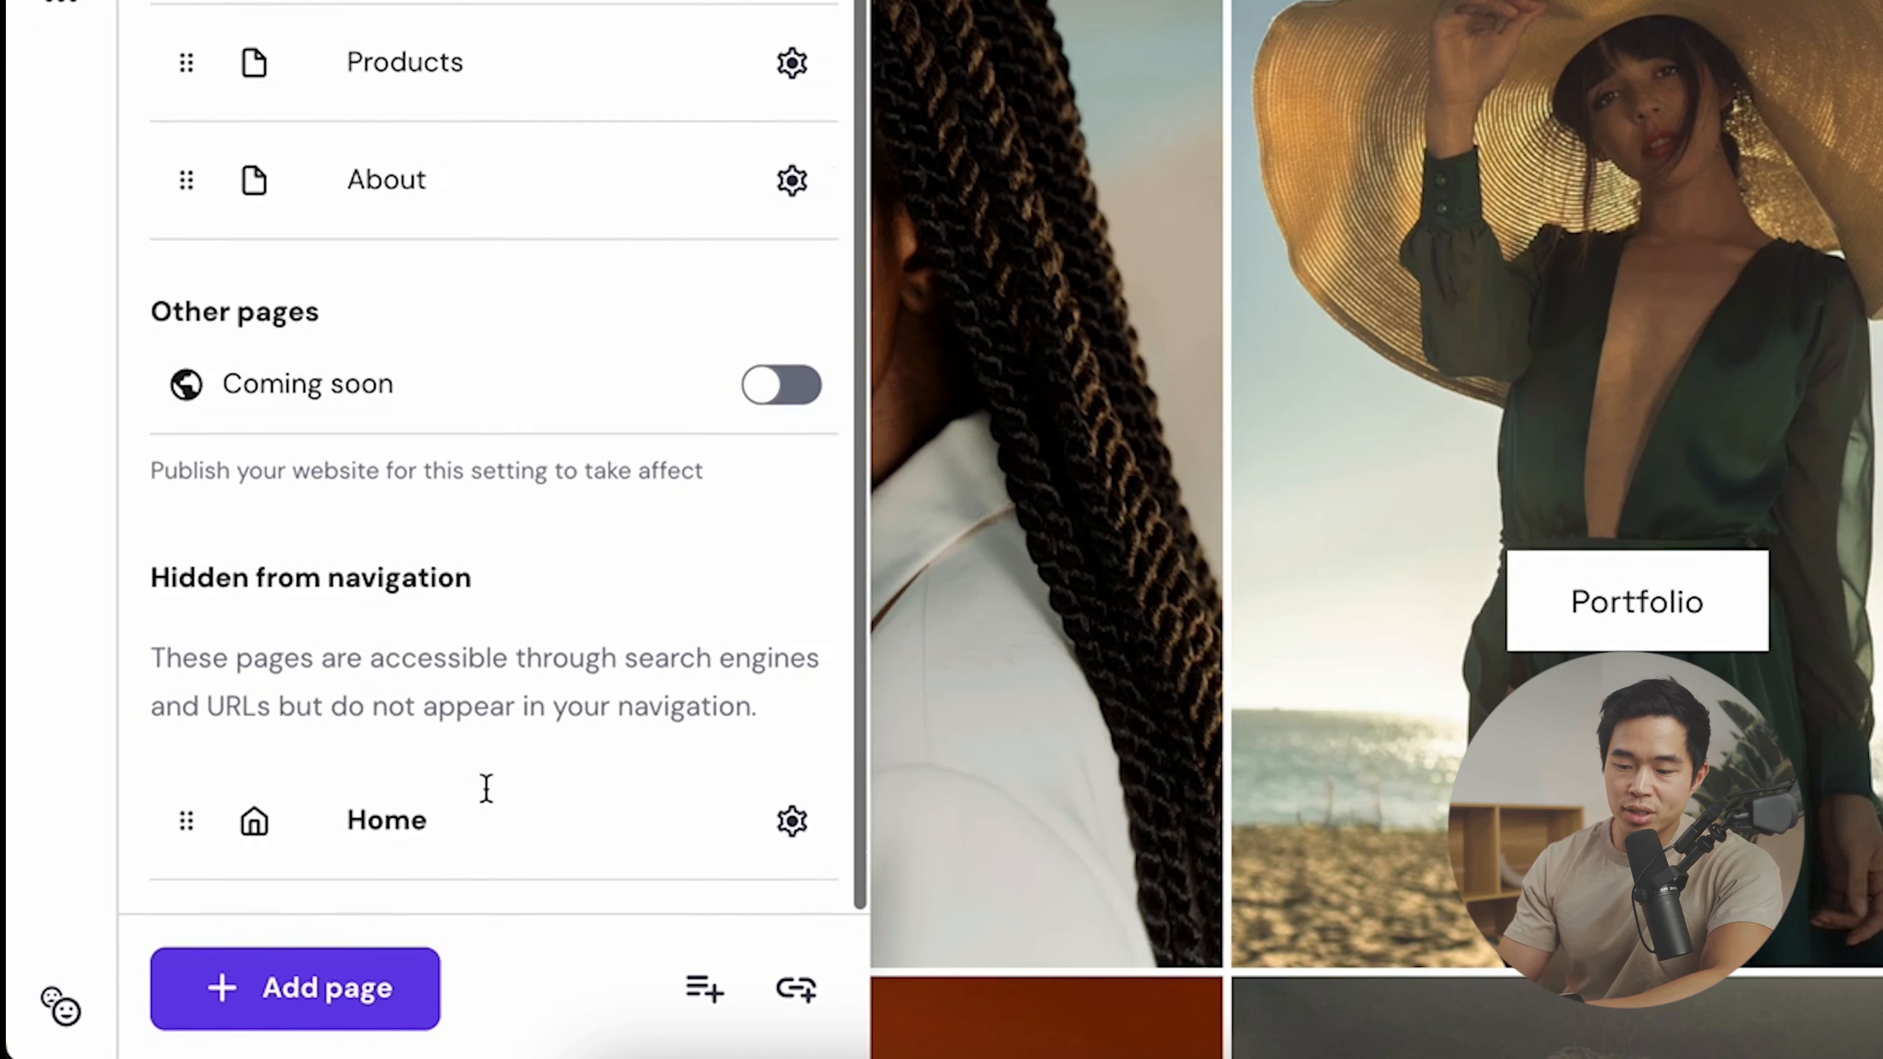
click(369, 988)
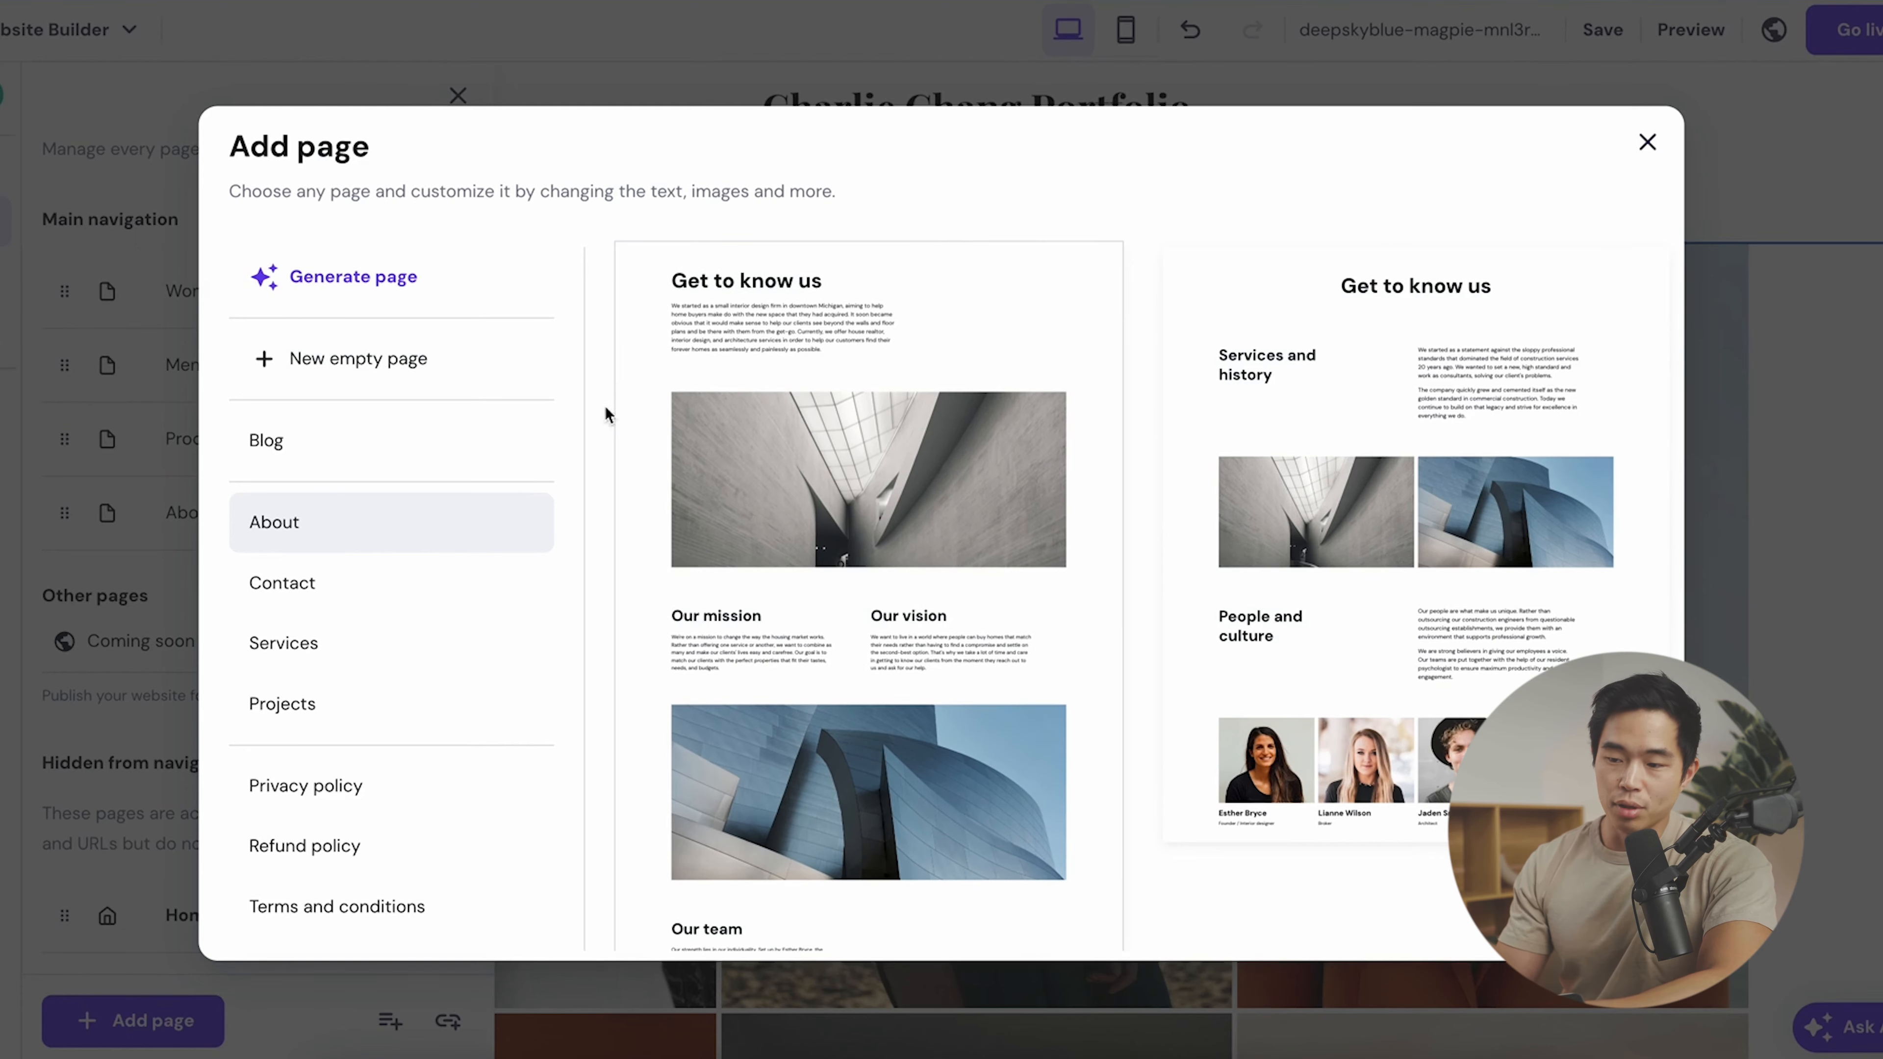
- Add a Blog page from the template, with its URL trimmed to 'blog'
click(383, 440)
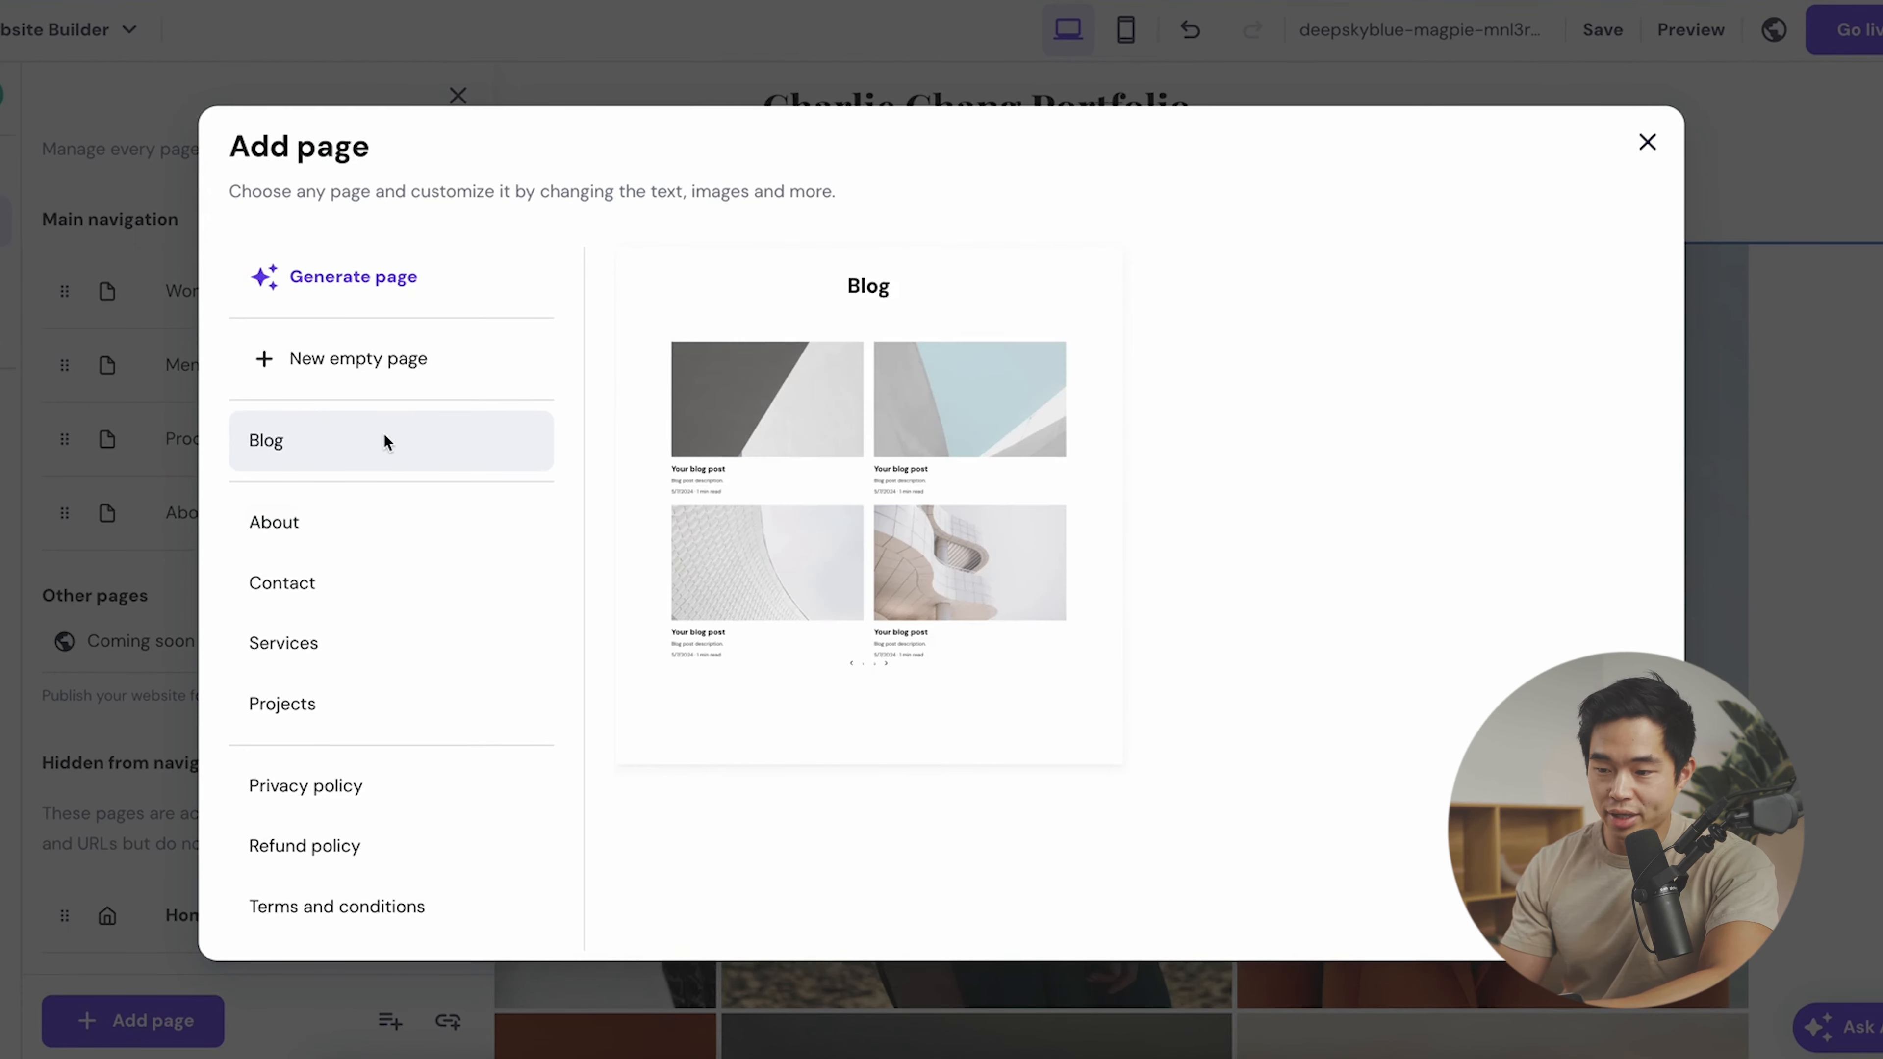
click(1017, 295)
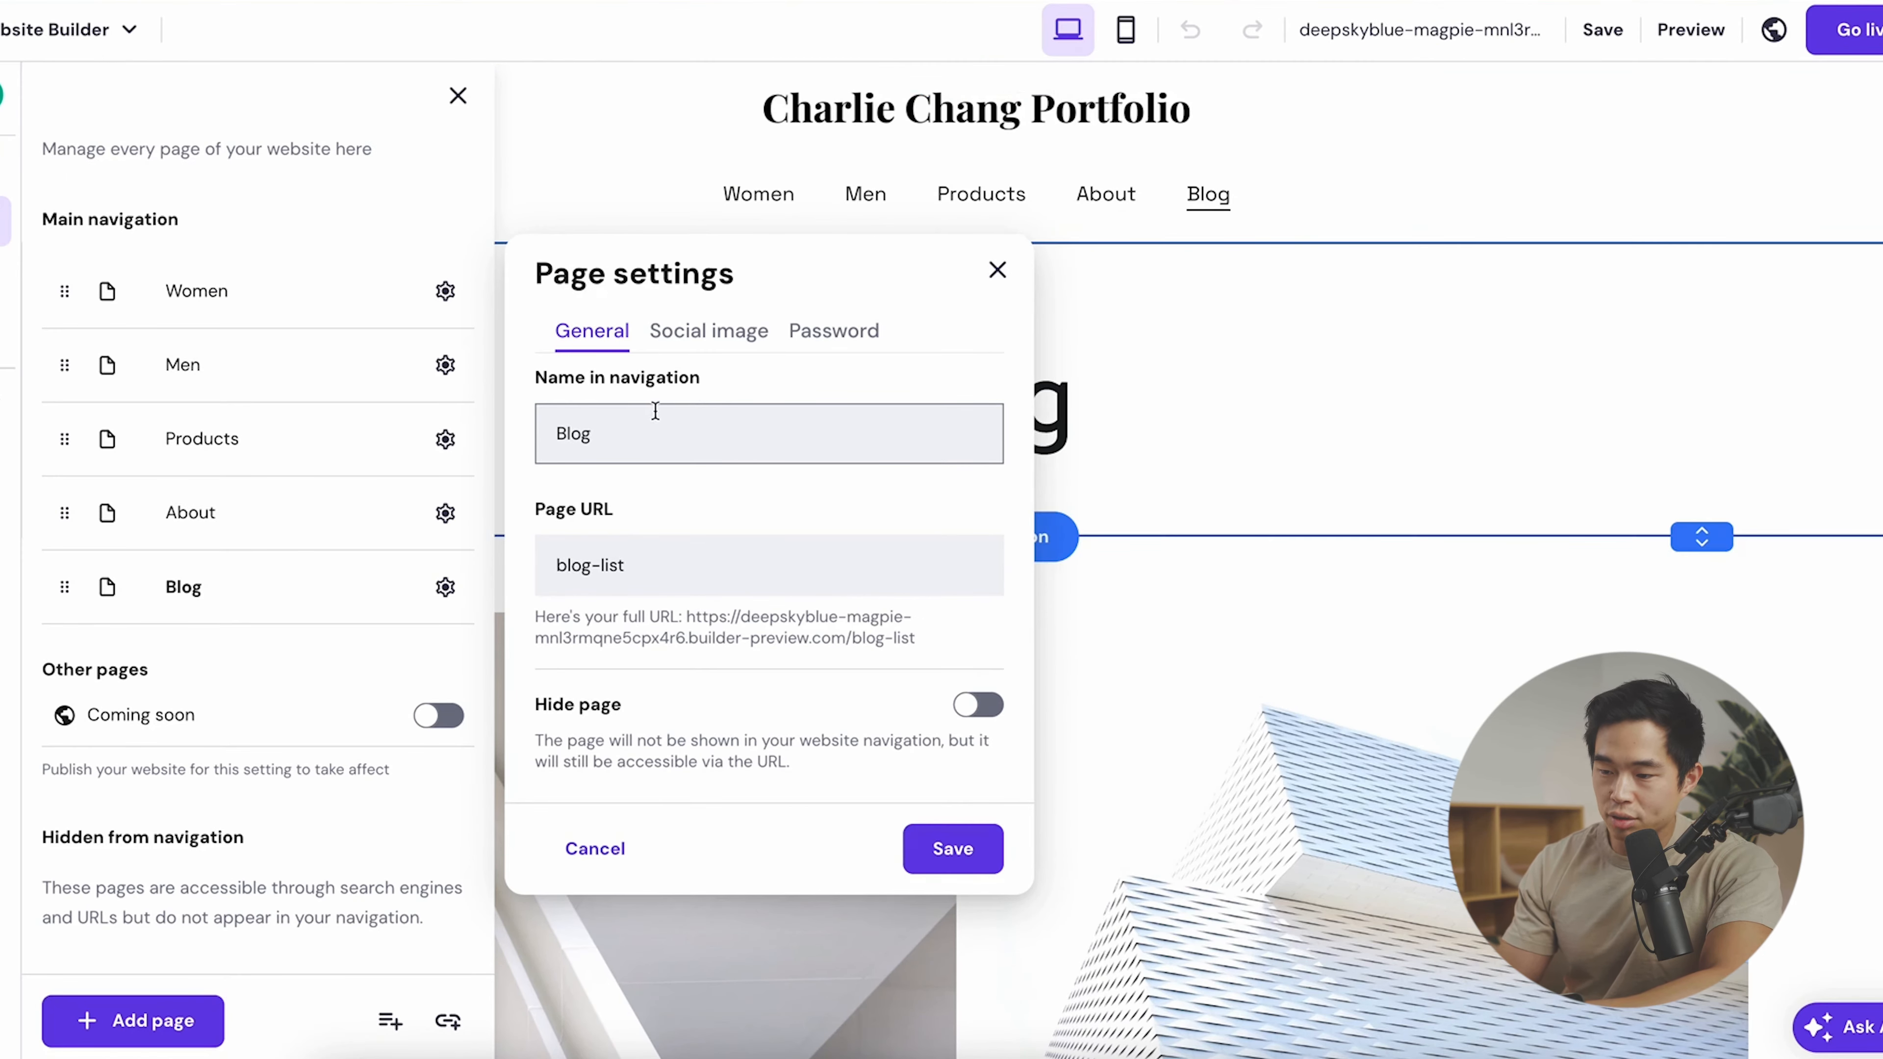
click(664, 562)
key(BackSpace)
key(BackSpace)
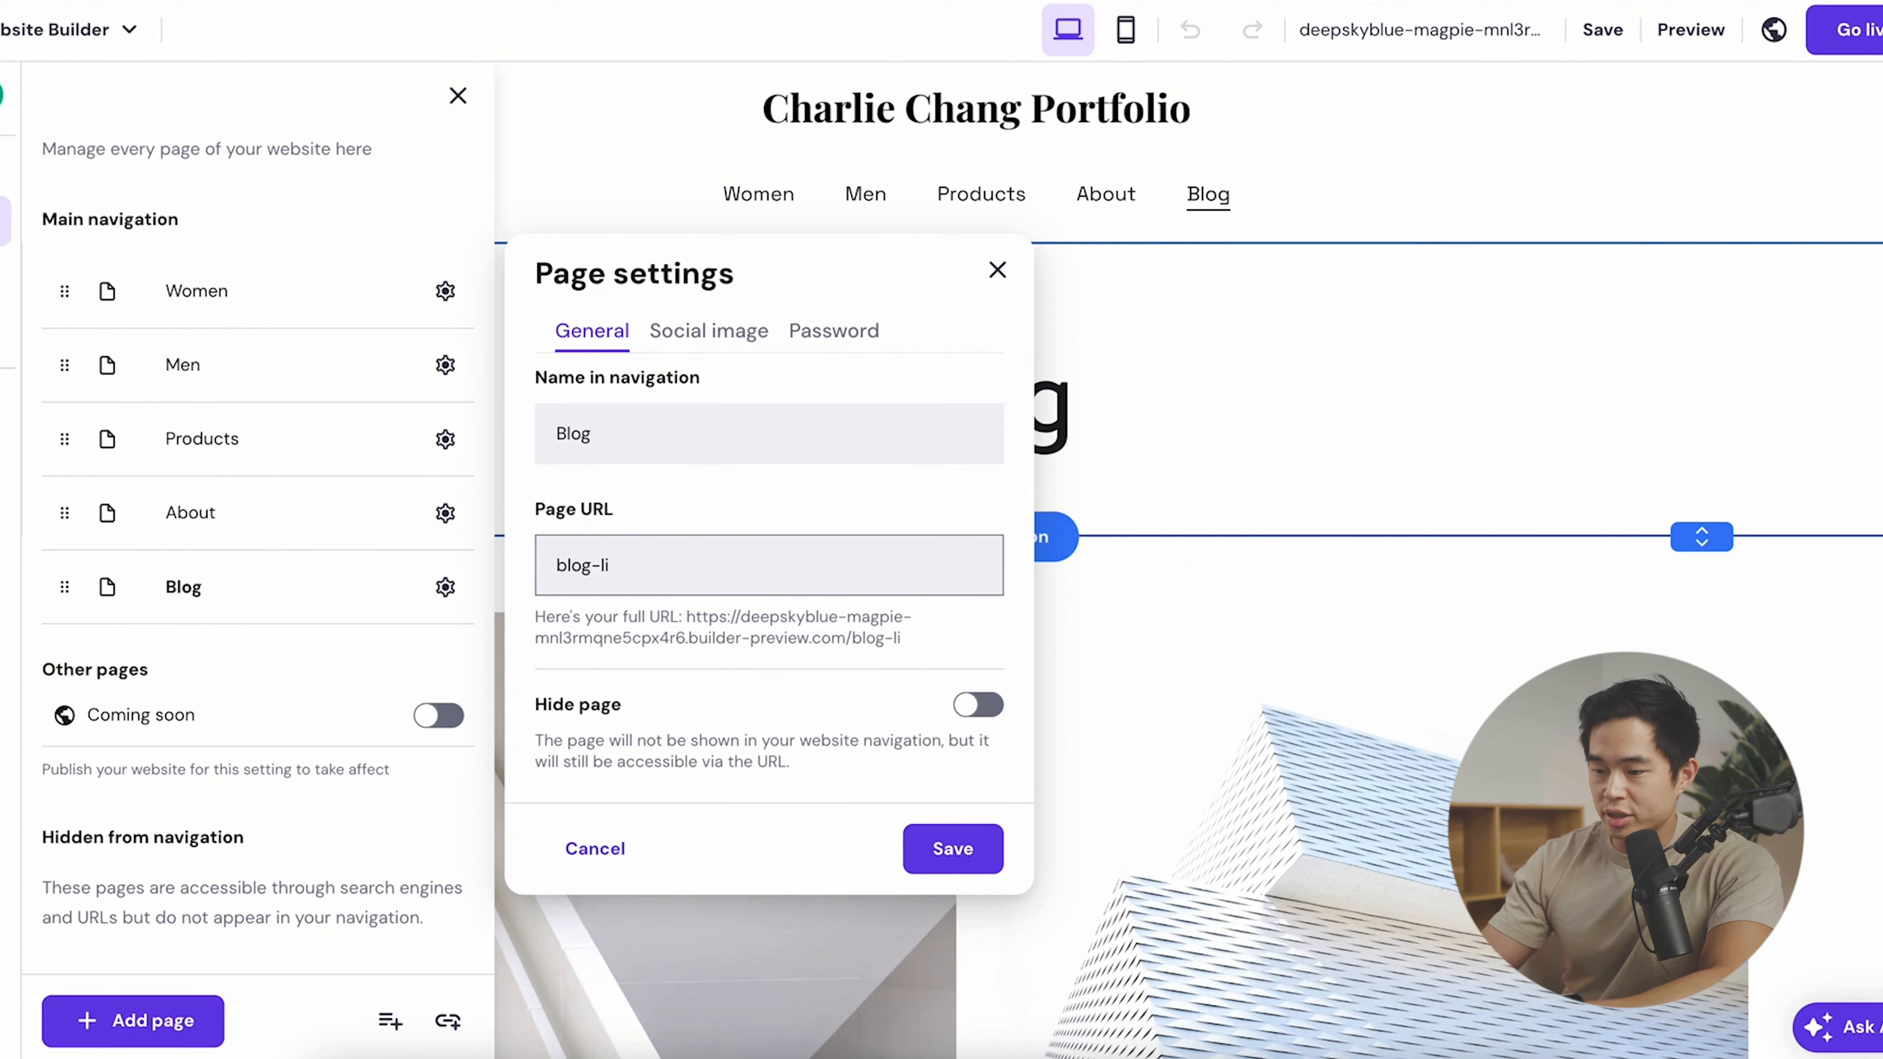
click(793, 501)
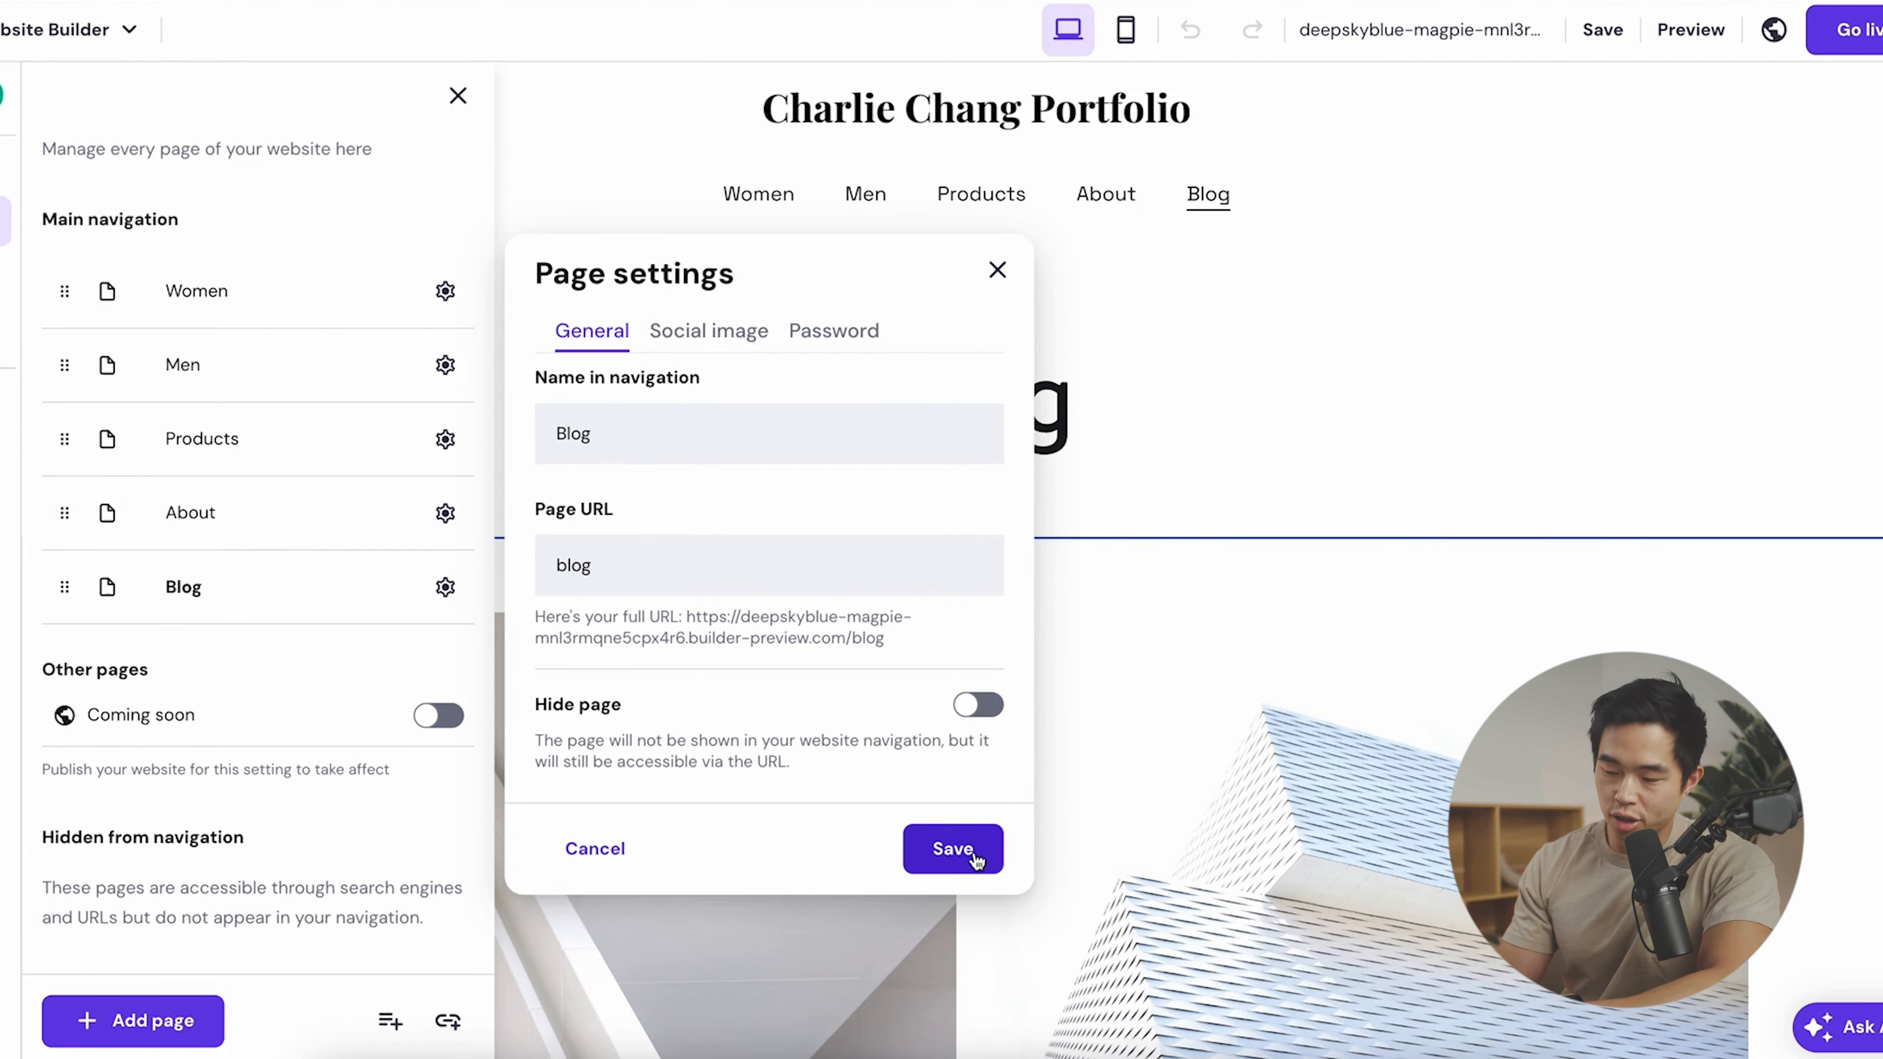
click(973, 862)
- Change the Blog page heading to 'Thoughts', then reopen the site's pages list
double_click(979, 399)
text(Thoughts)
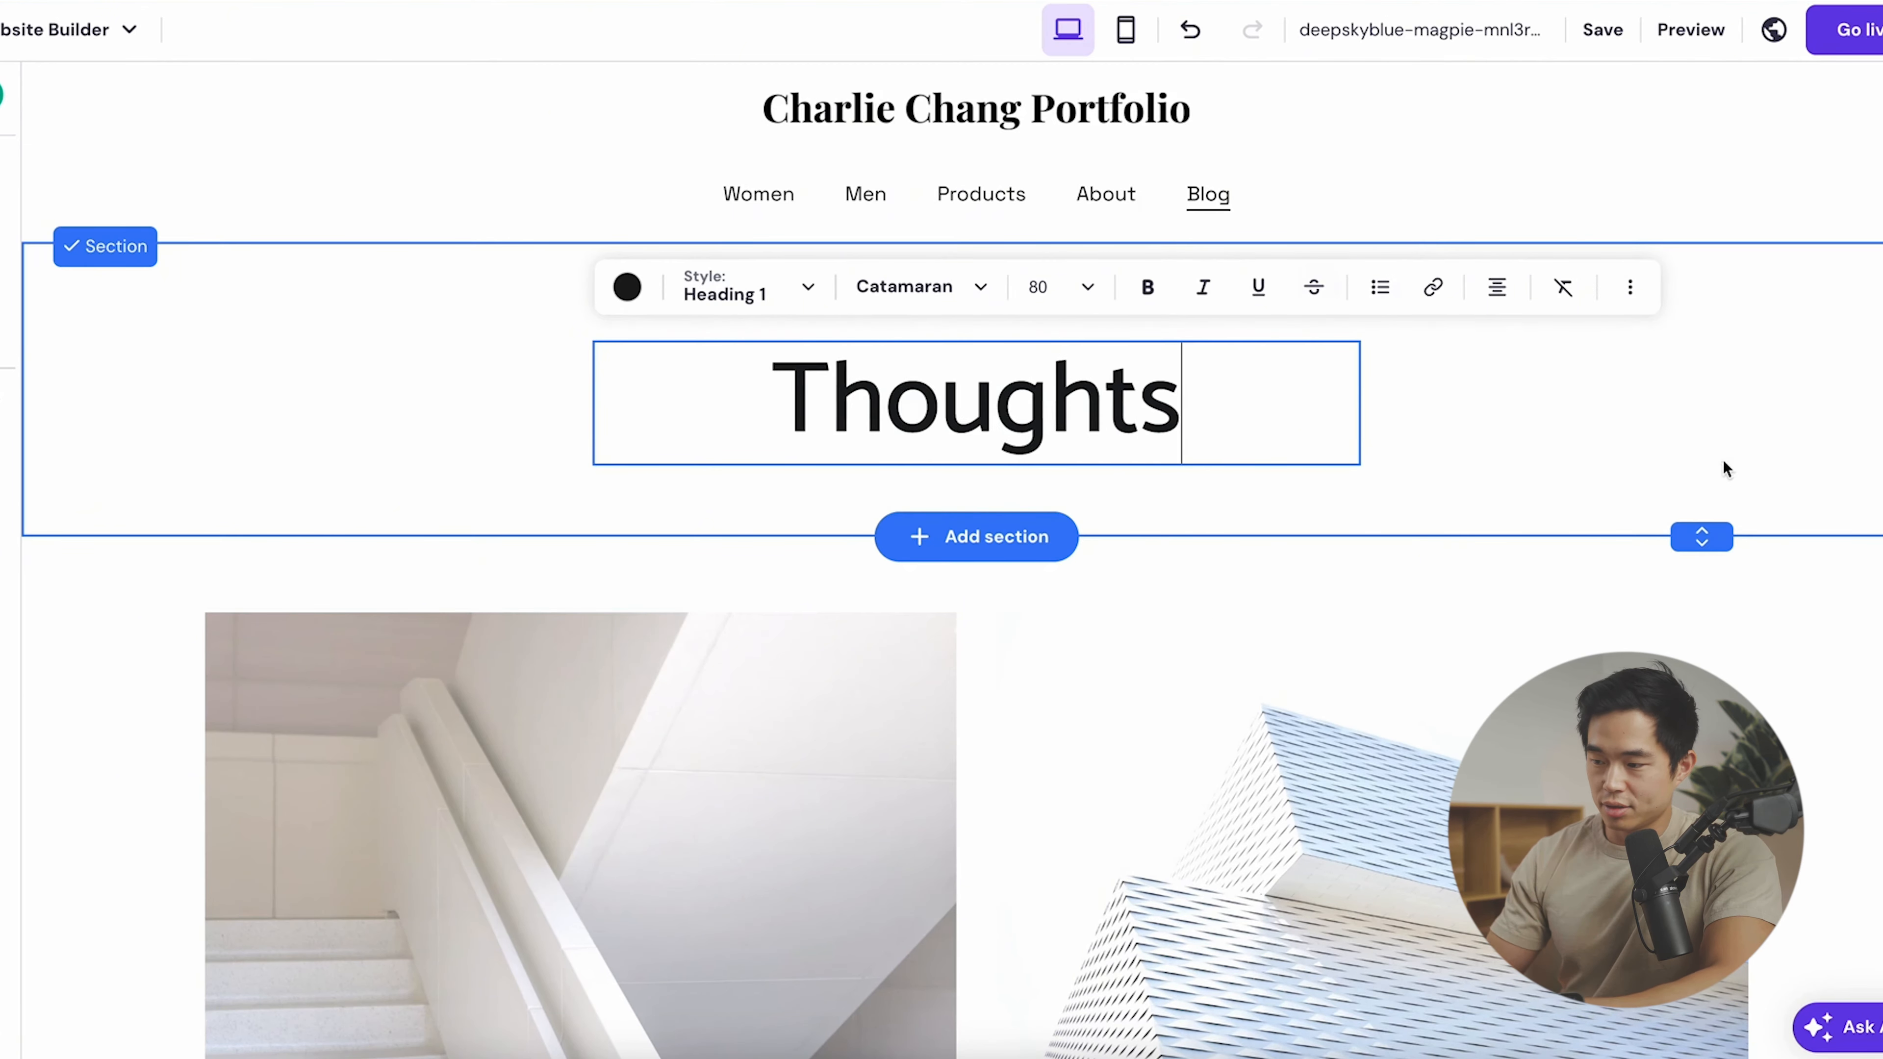
key(Escape)
scroll(745, 502, down, 5)
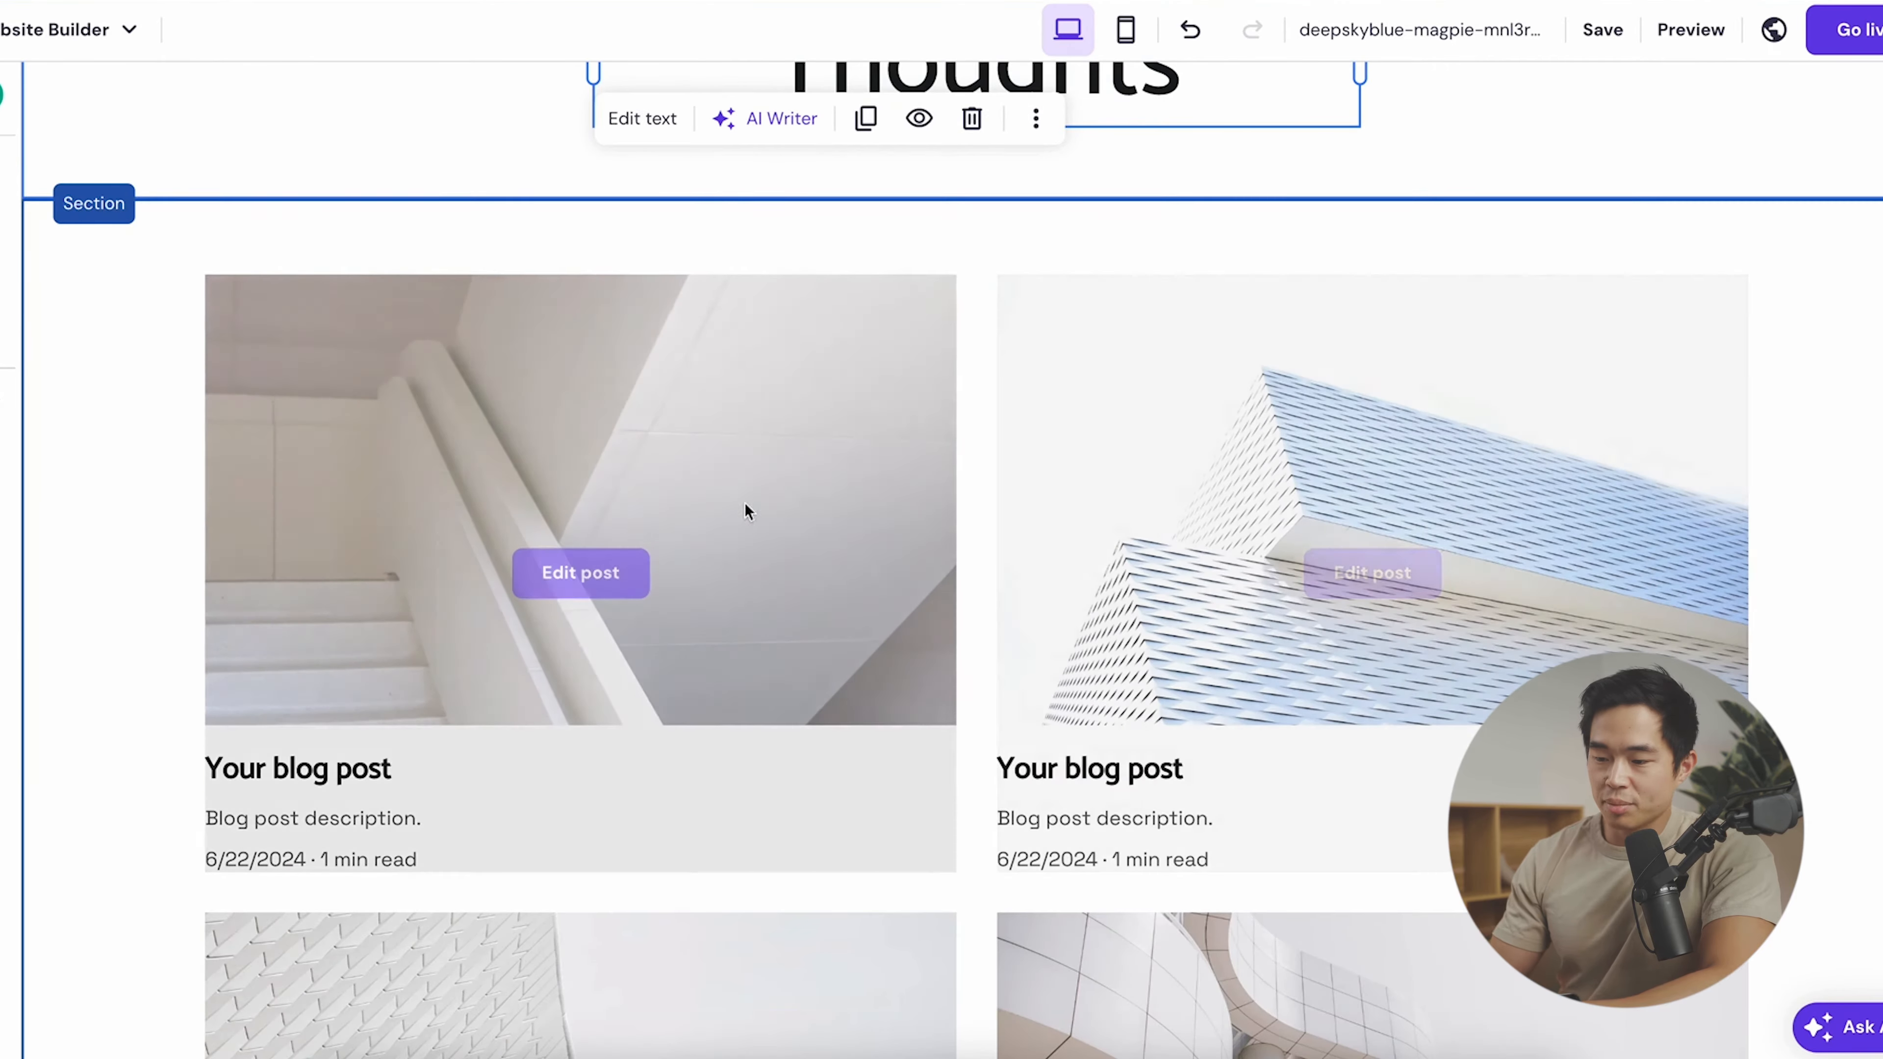
scroll(833, 773, down, 5)
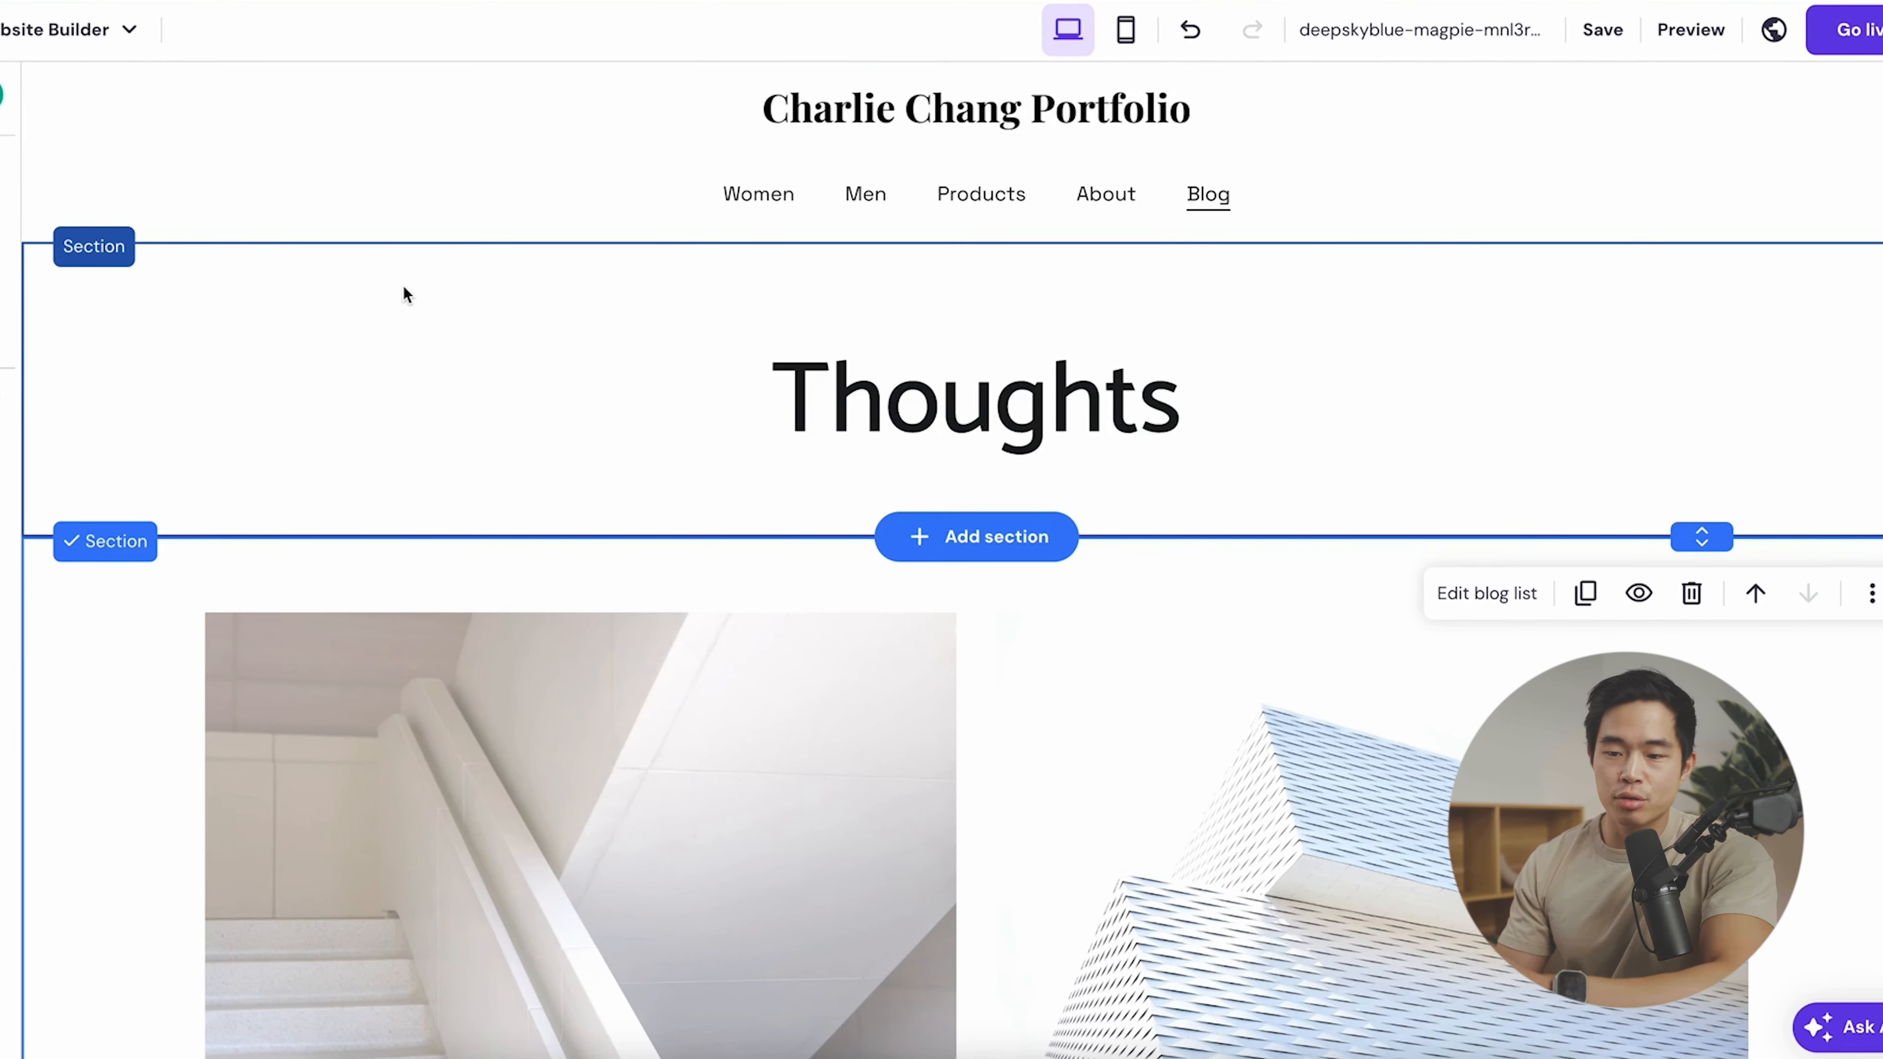
click(6, 221)
scroll(318, 668, down, 3)
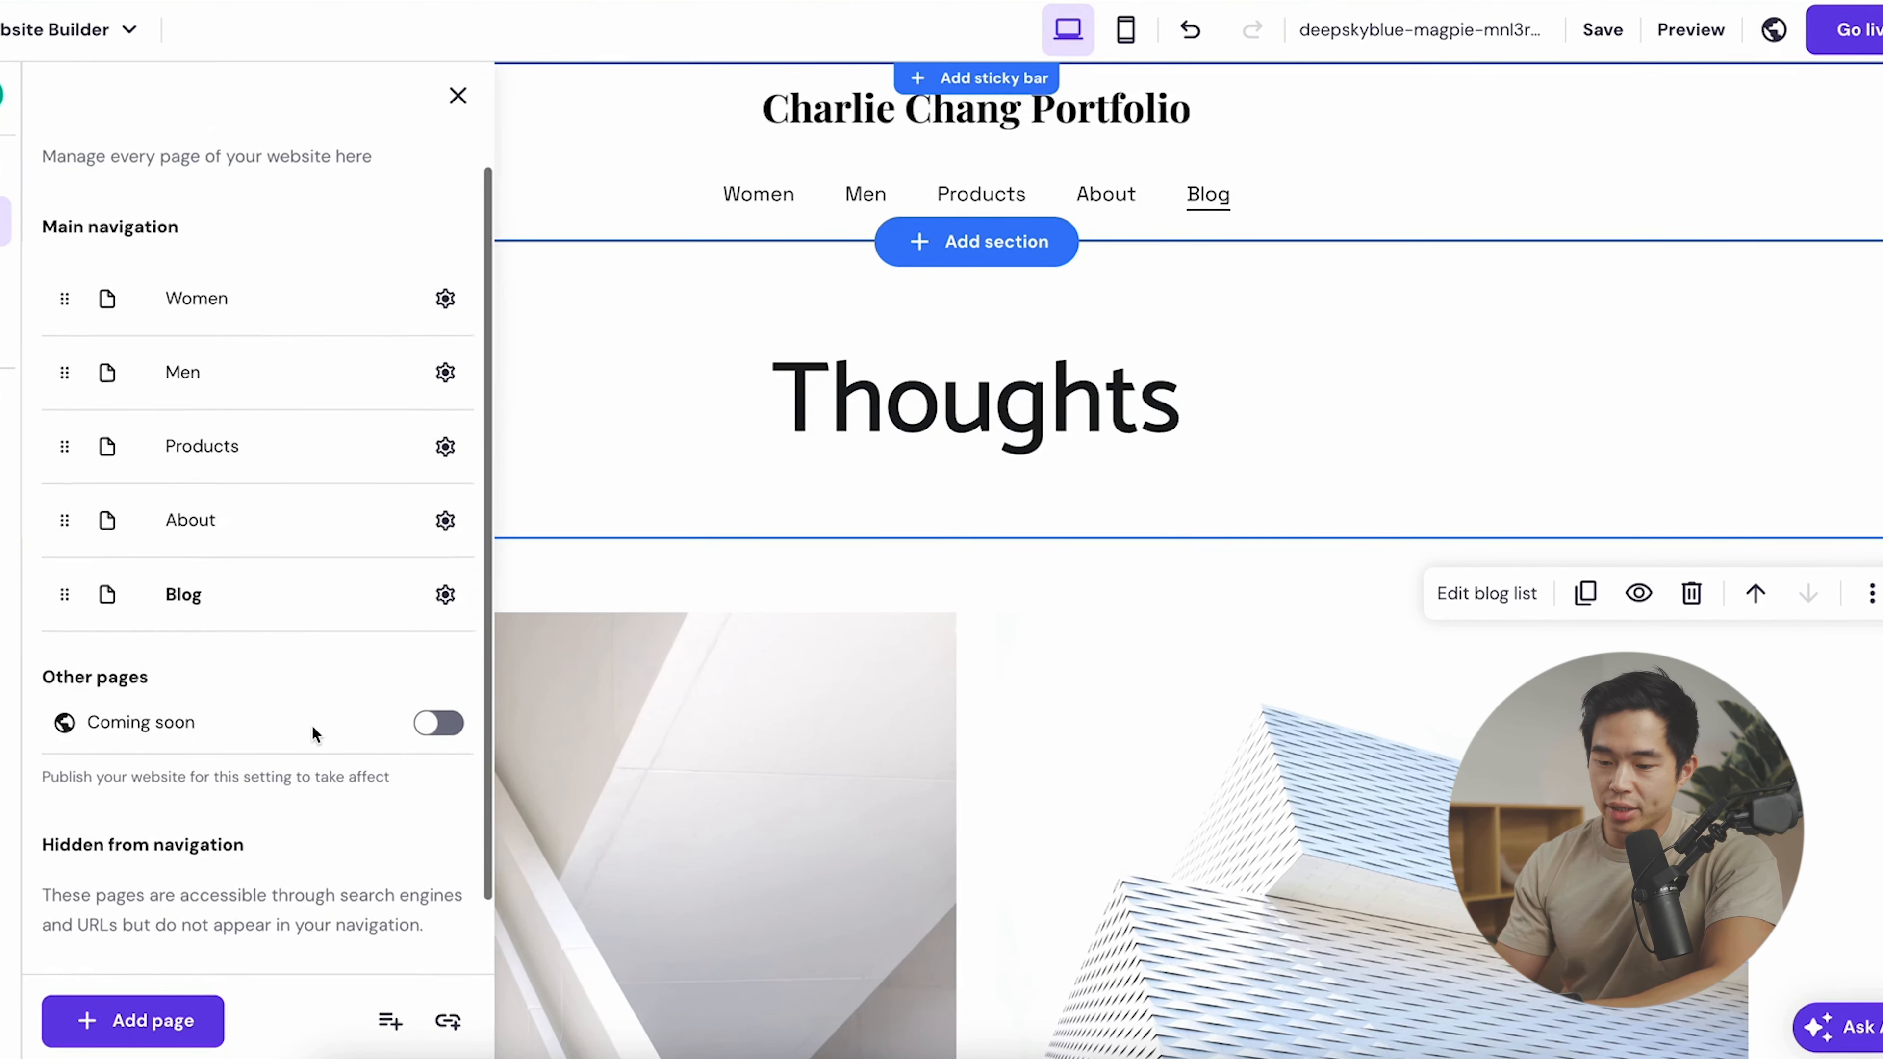
- Add a Services page from the first template and move it ahead of About
click(141, 1020)
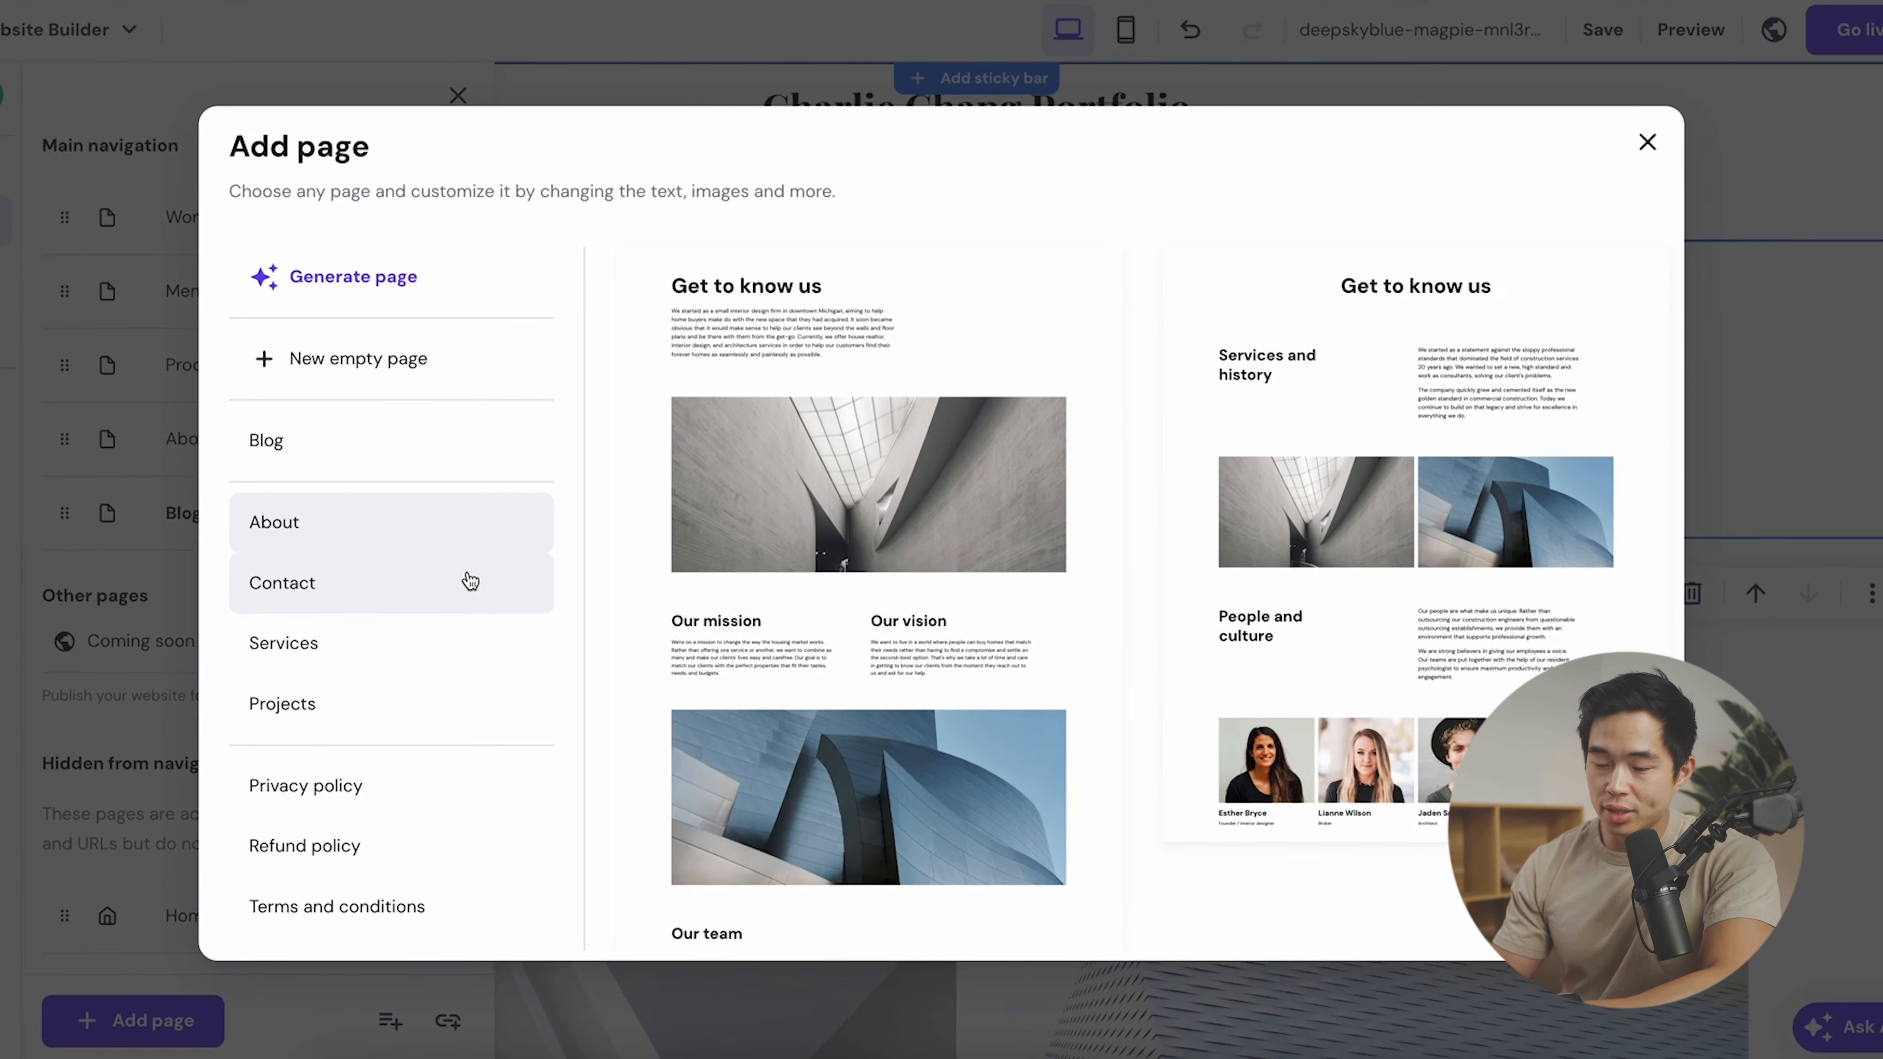
click(313, 643)
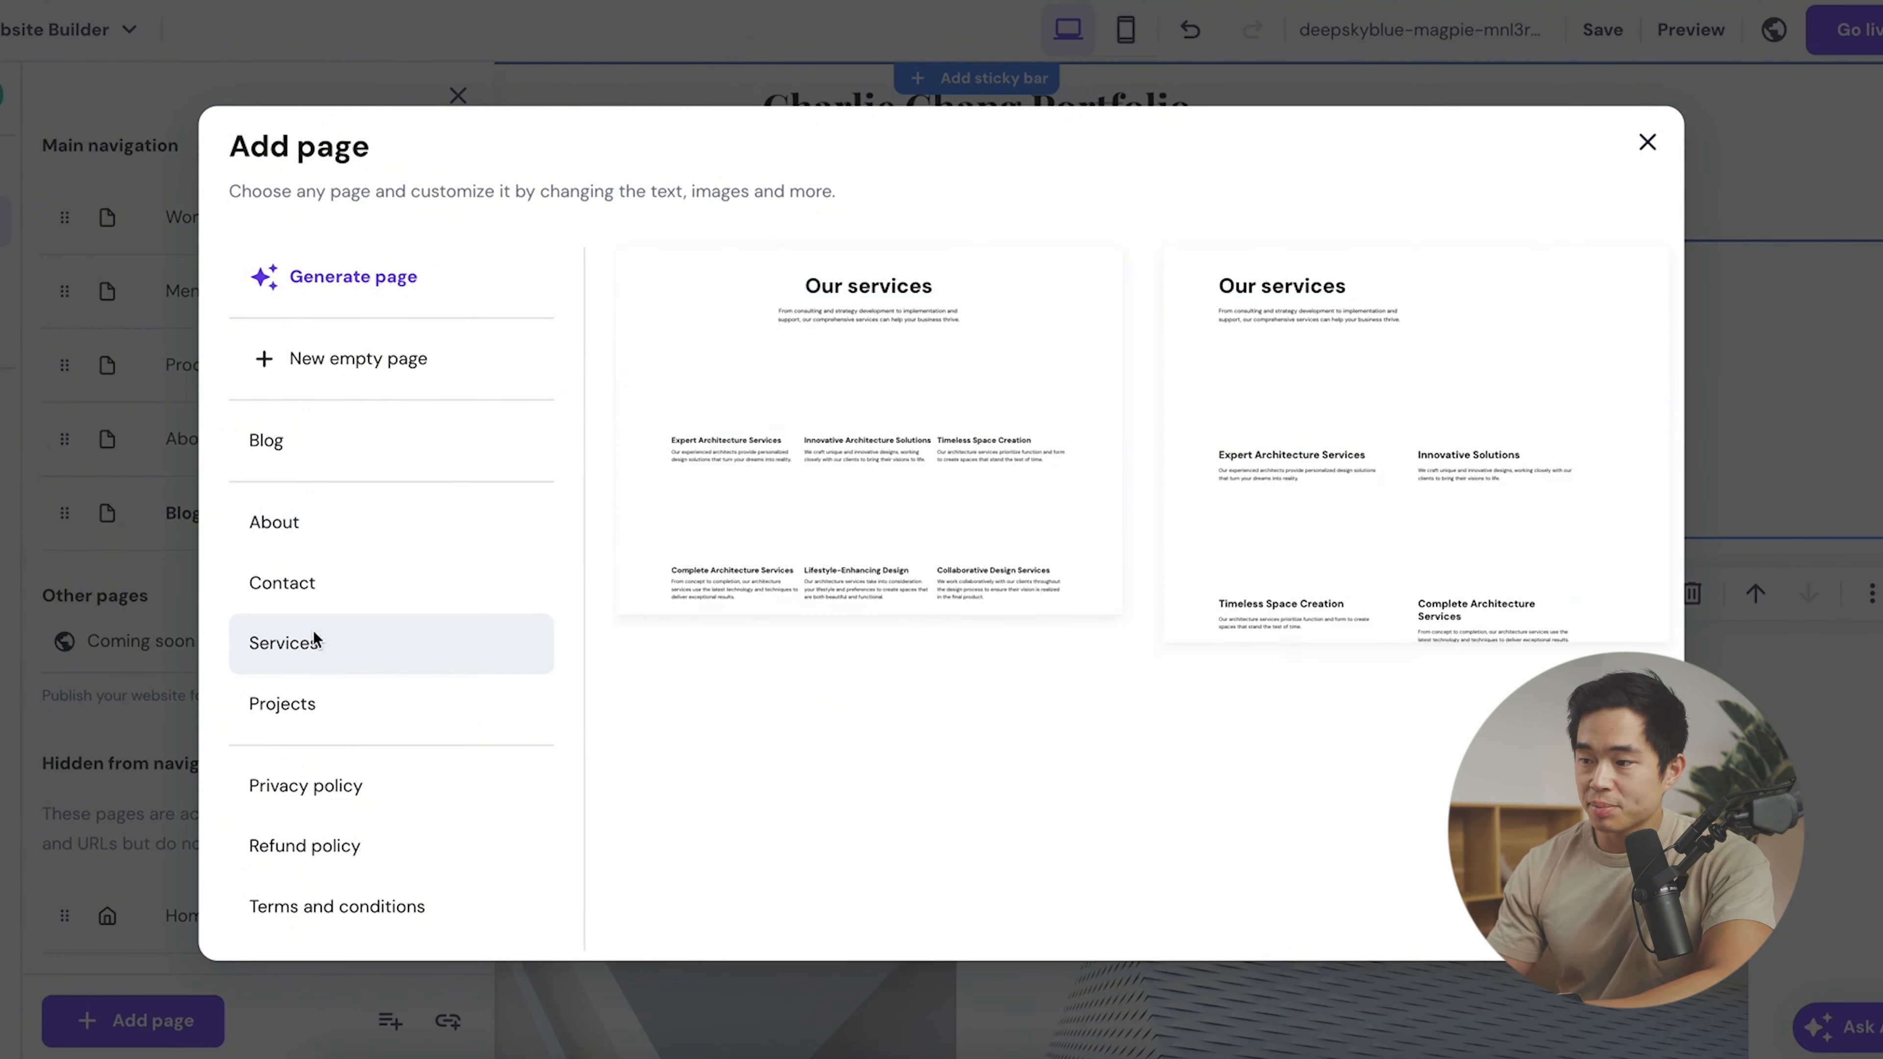
click(955, 307)
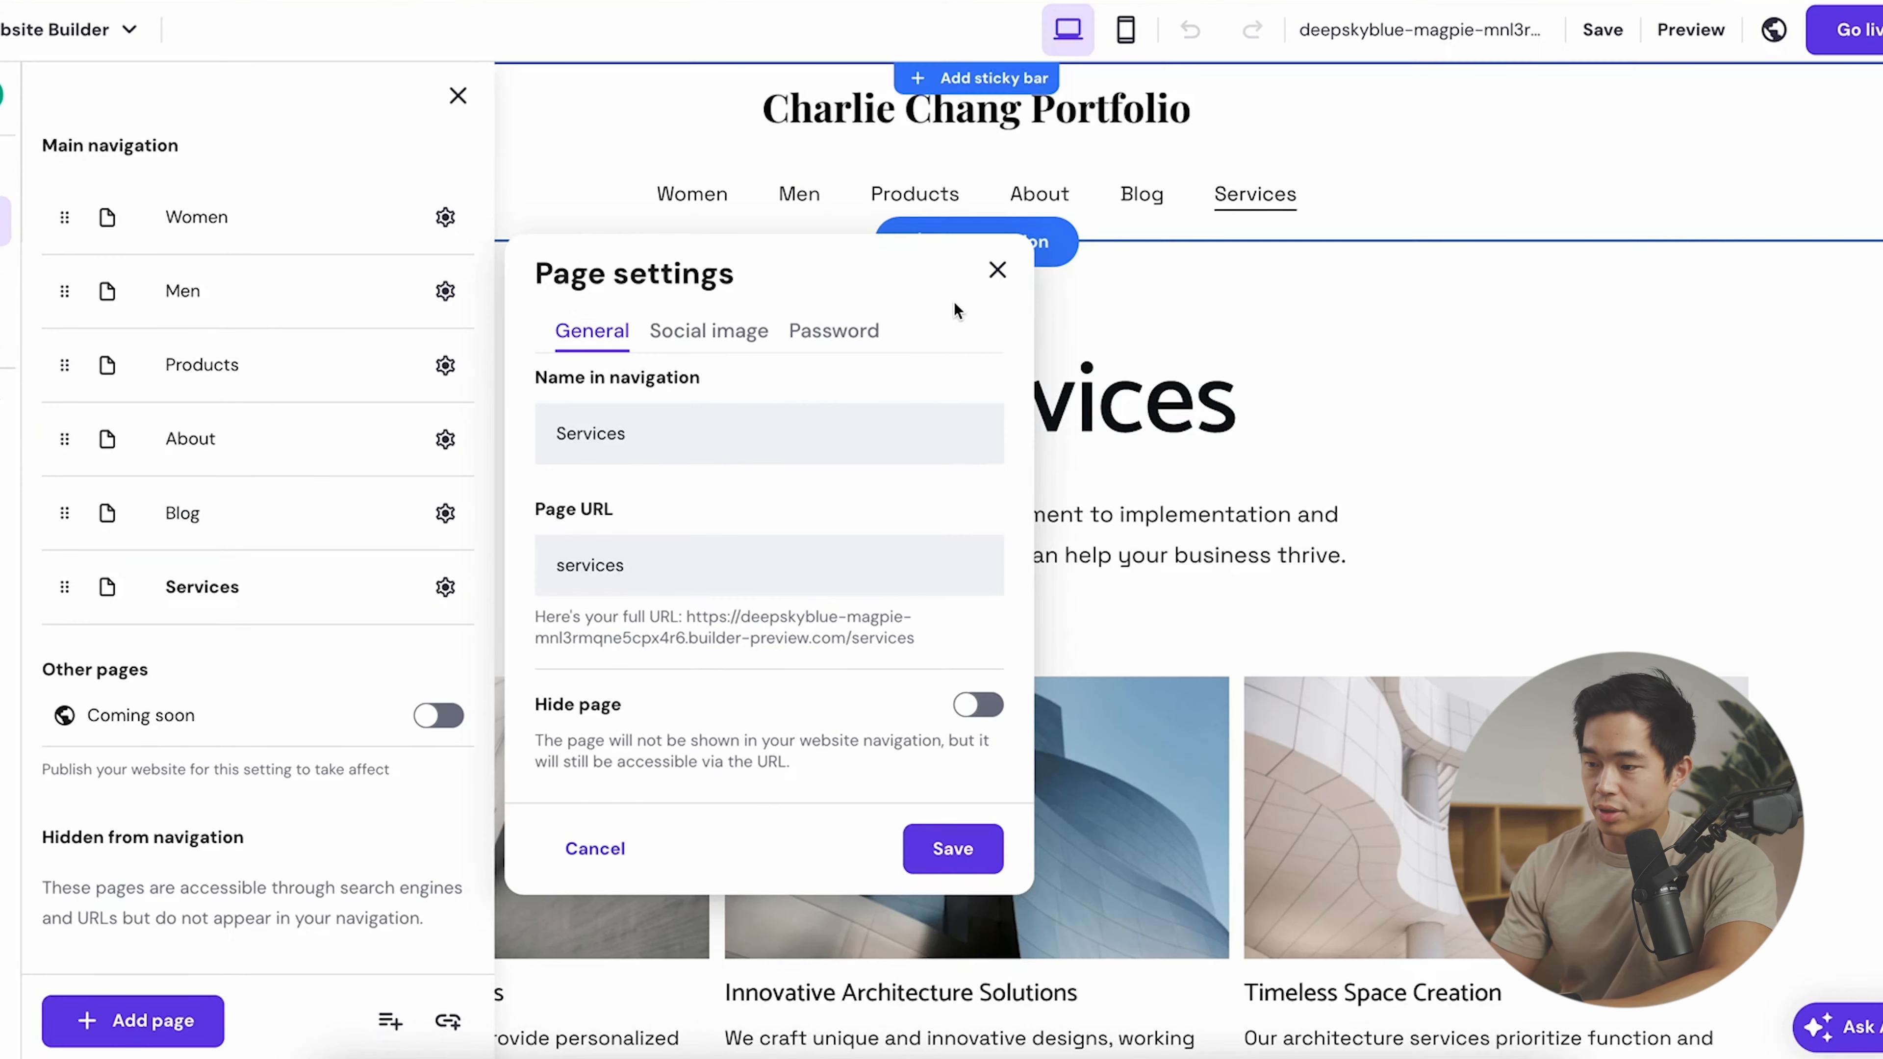
drag(65, 586, 59, 438)
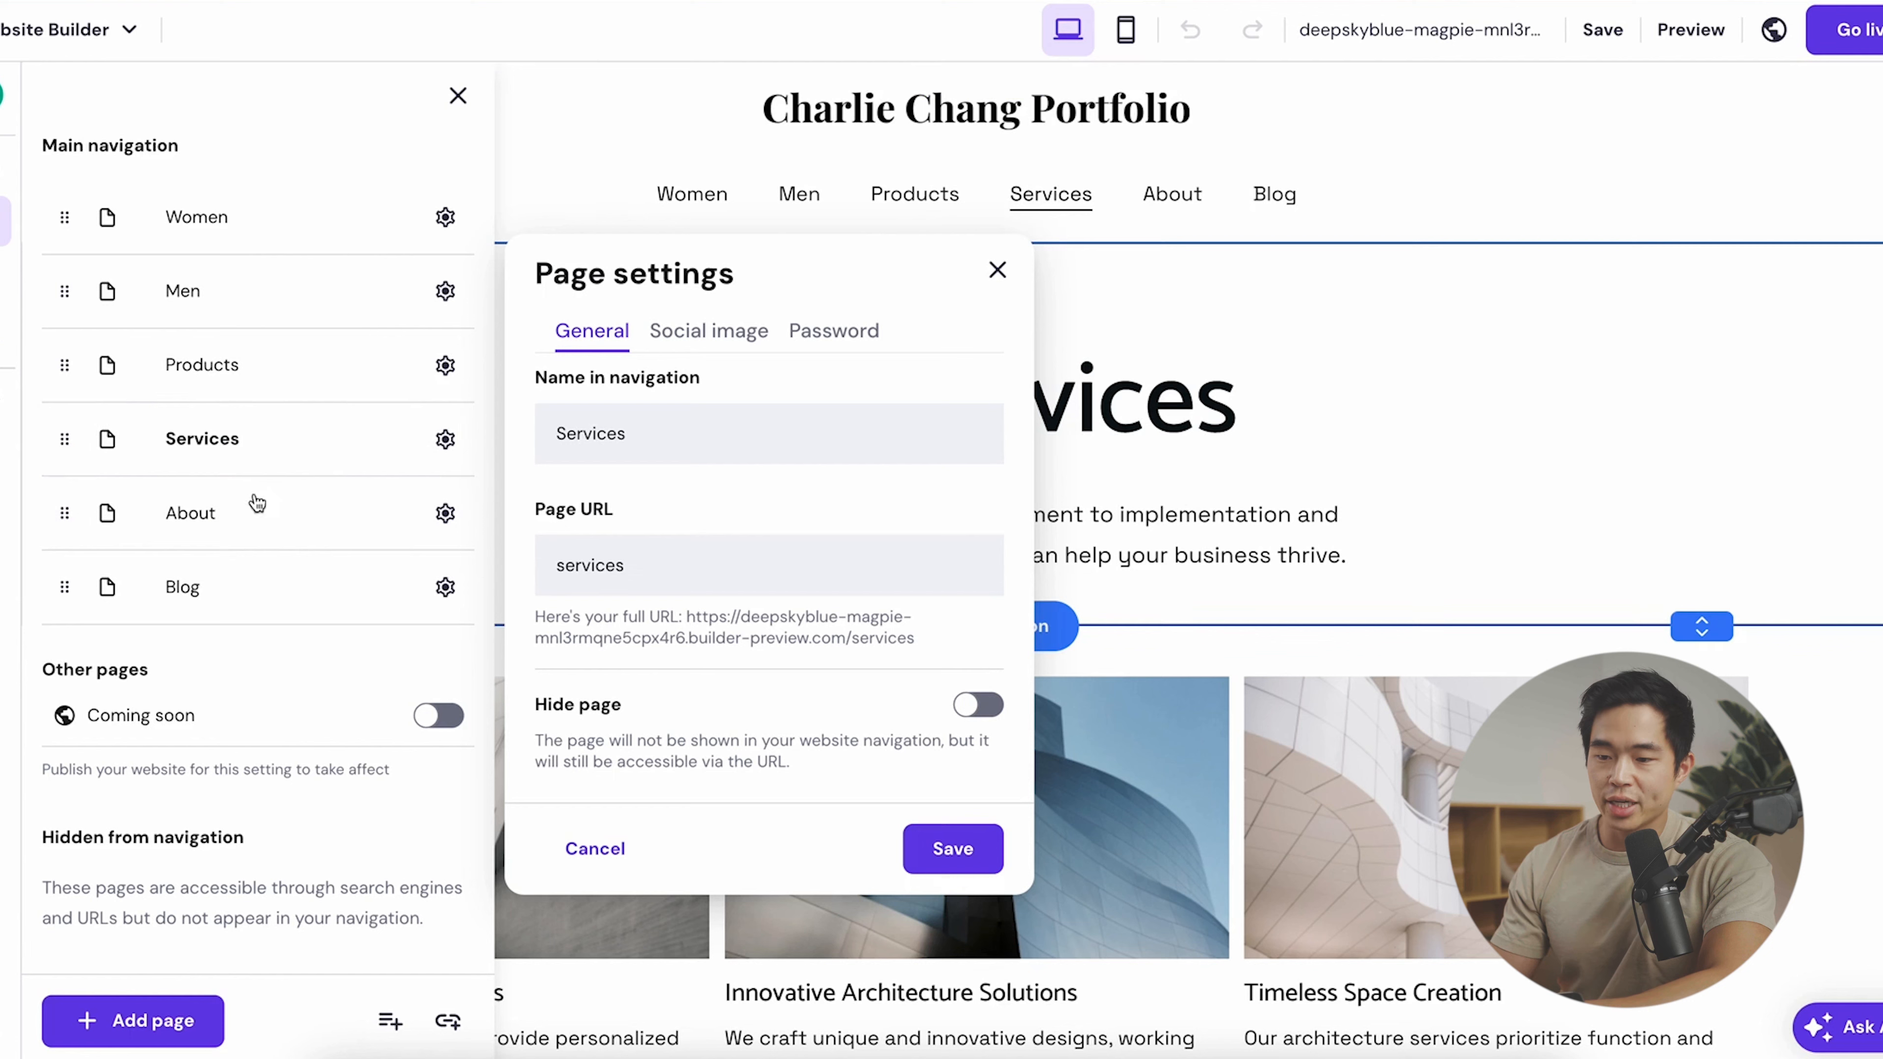
- Delete the Products page from the site
click(448, 366)
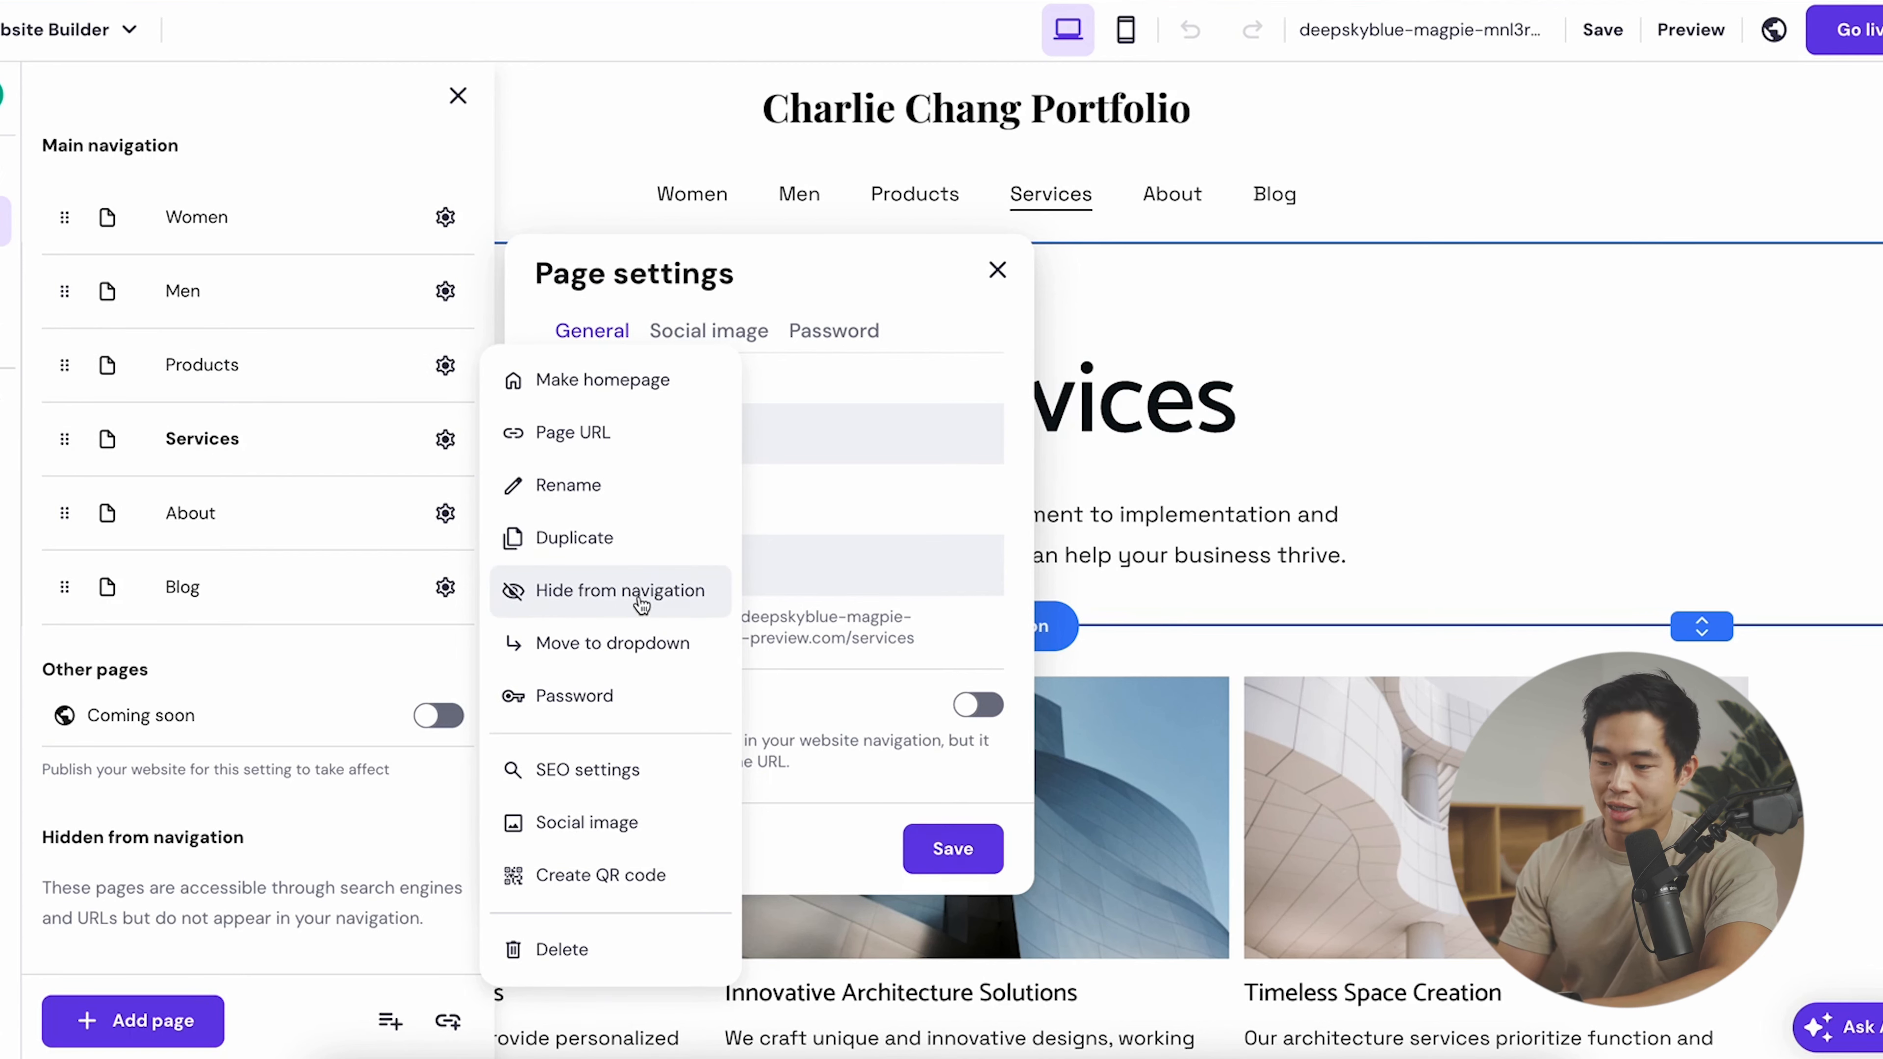
click(598, 959)
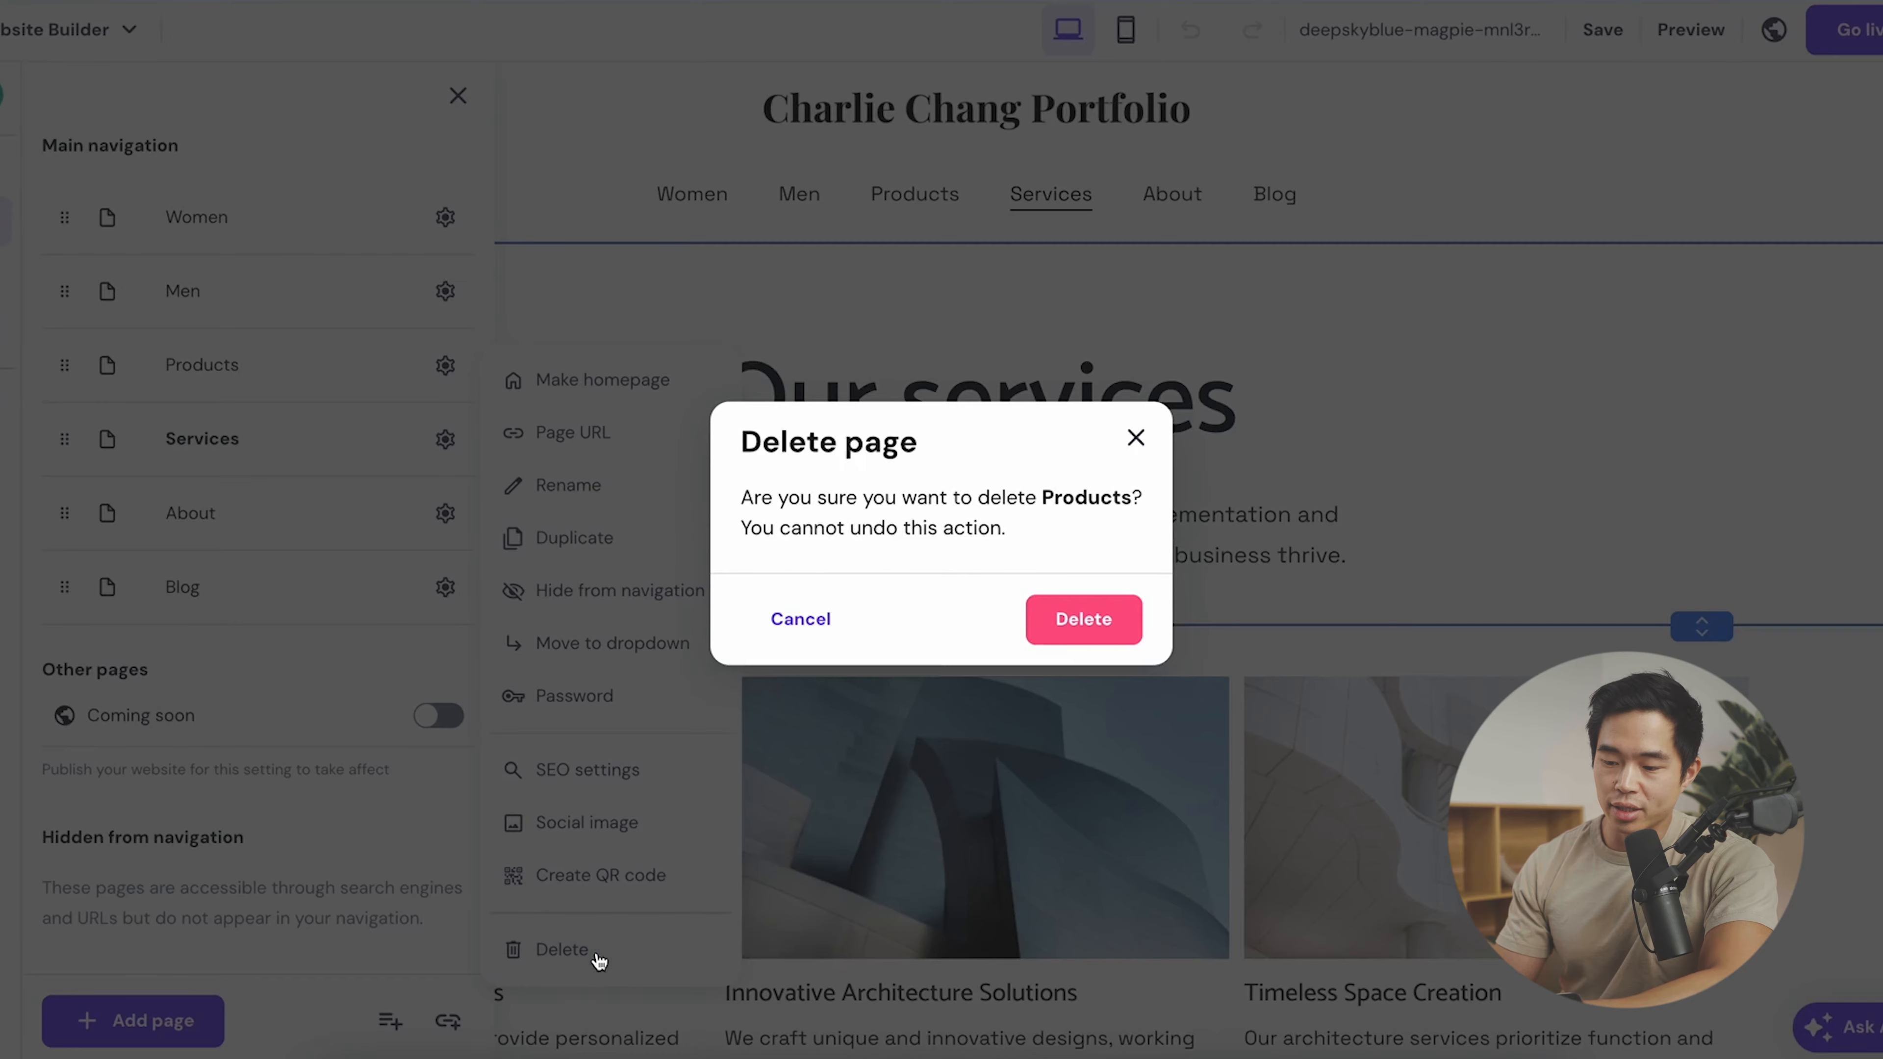
click(1083, 619)
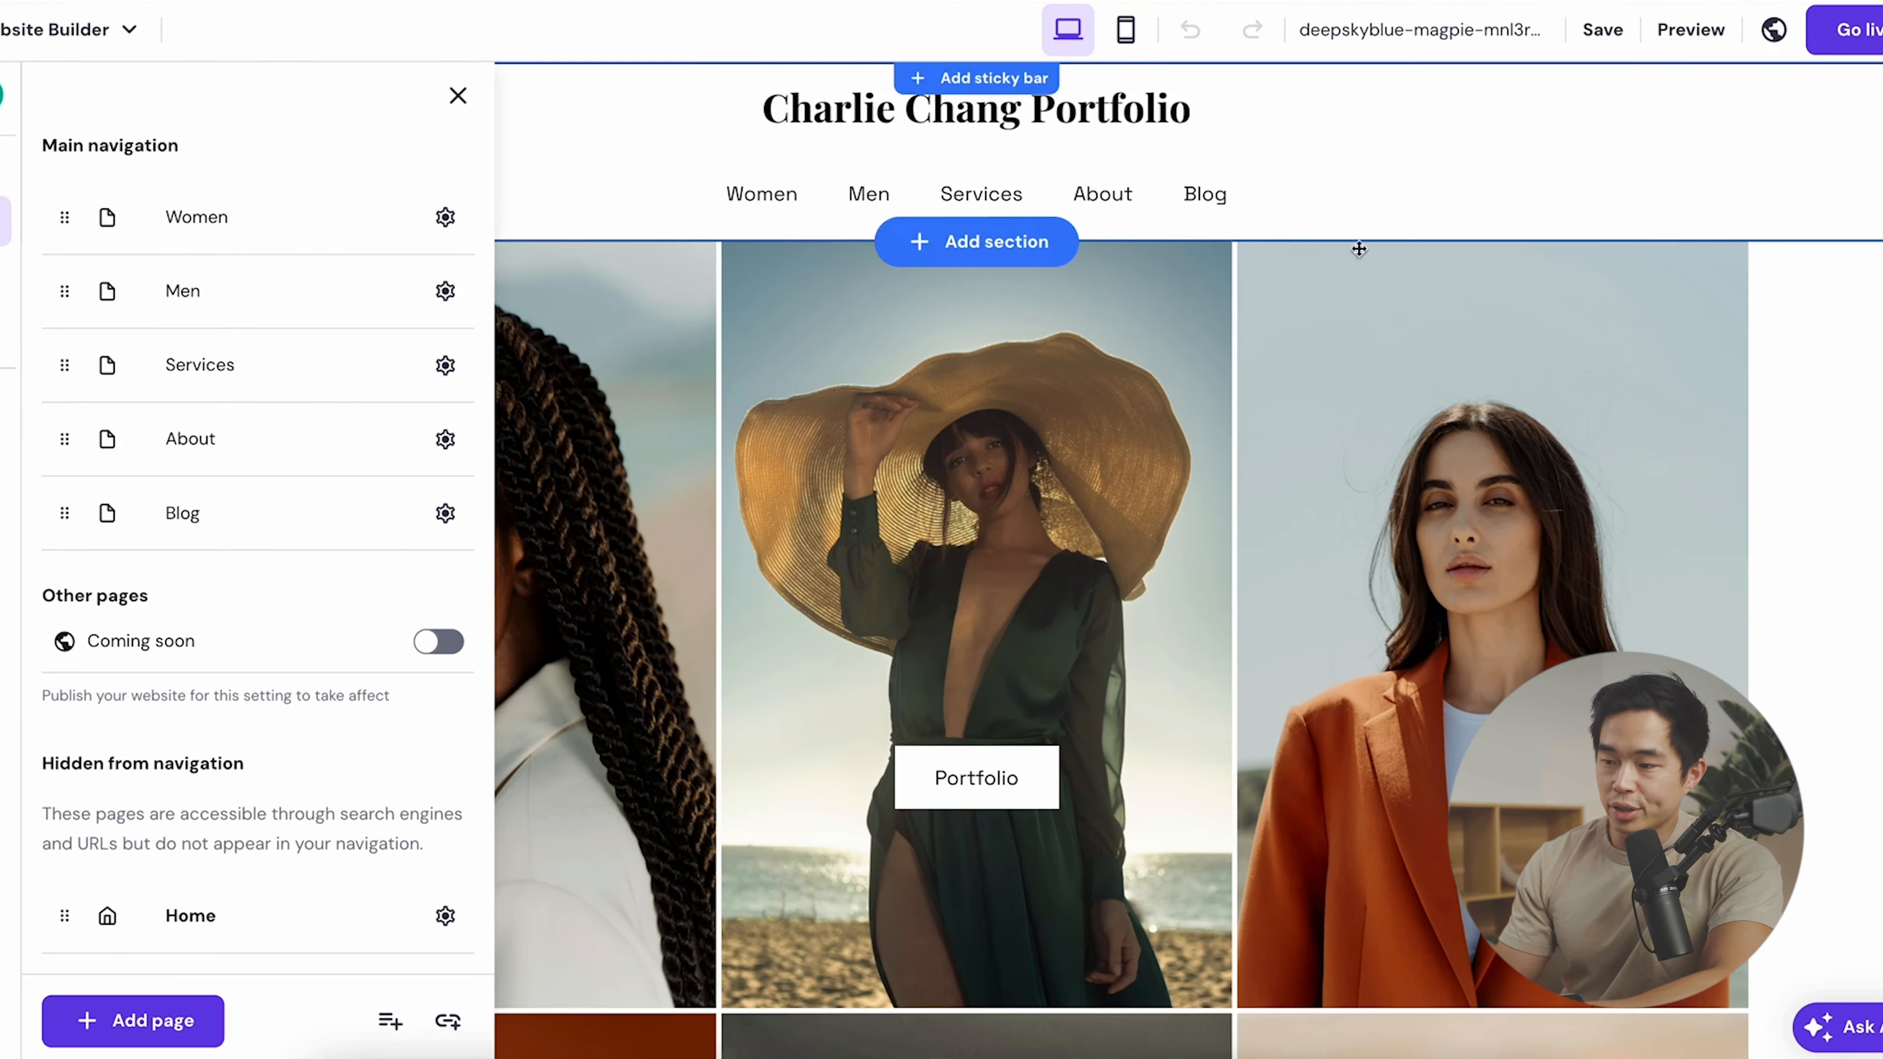
- Close the pages list and review the About page's text, contact details and form
click(1258, 176)
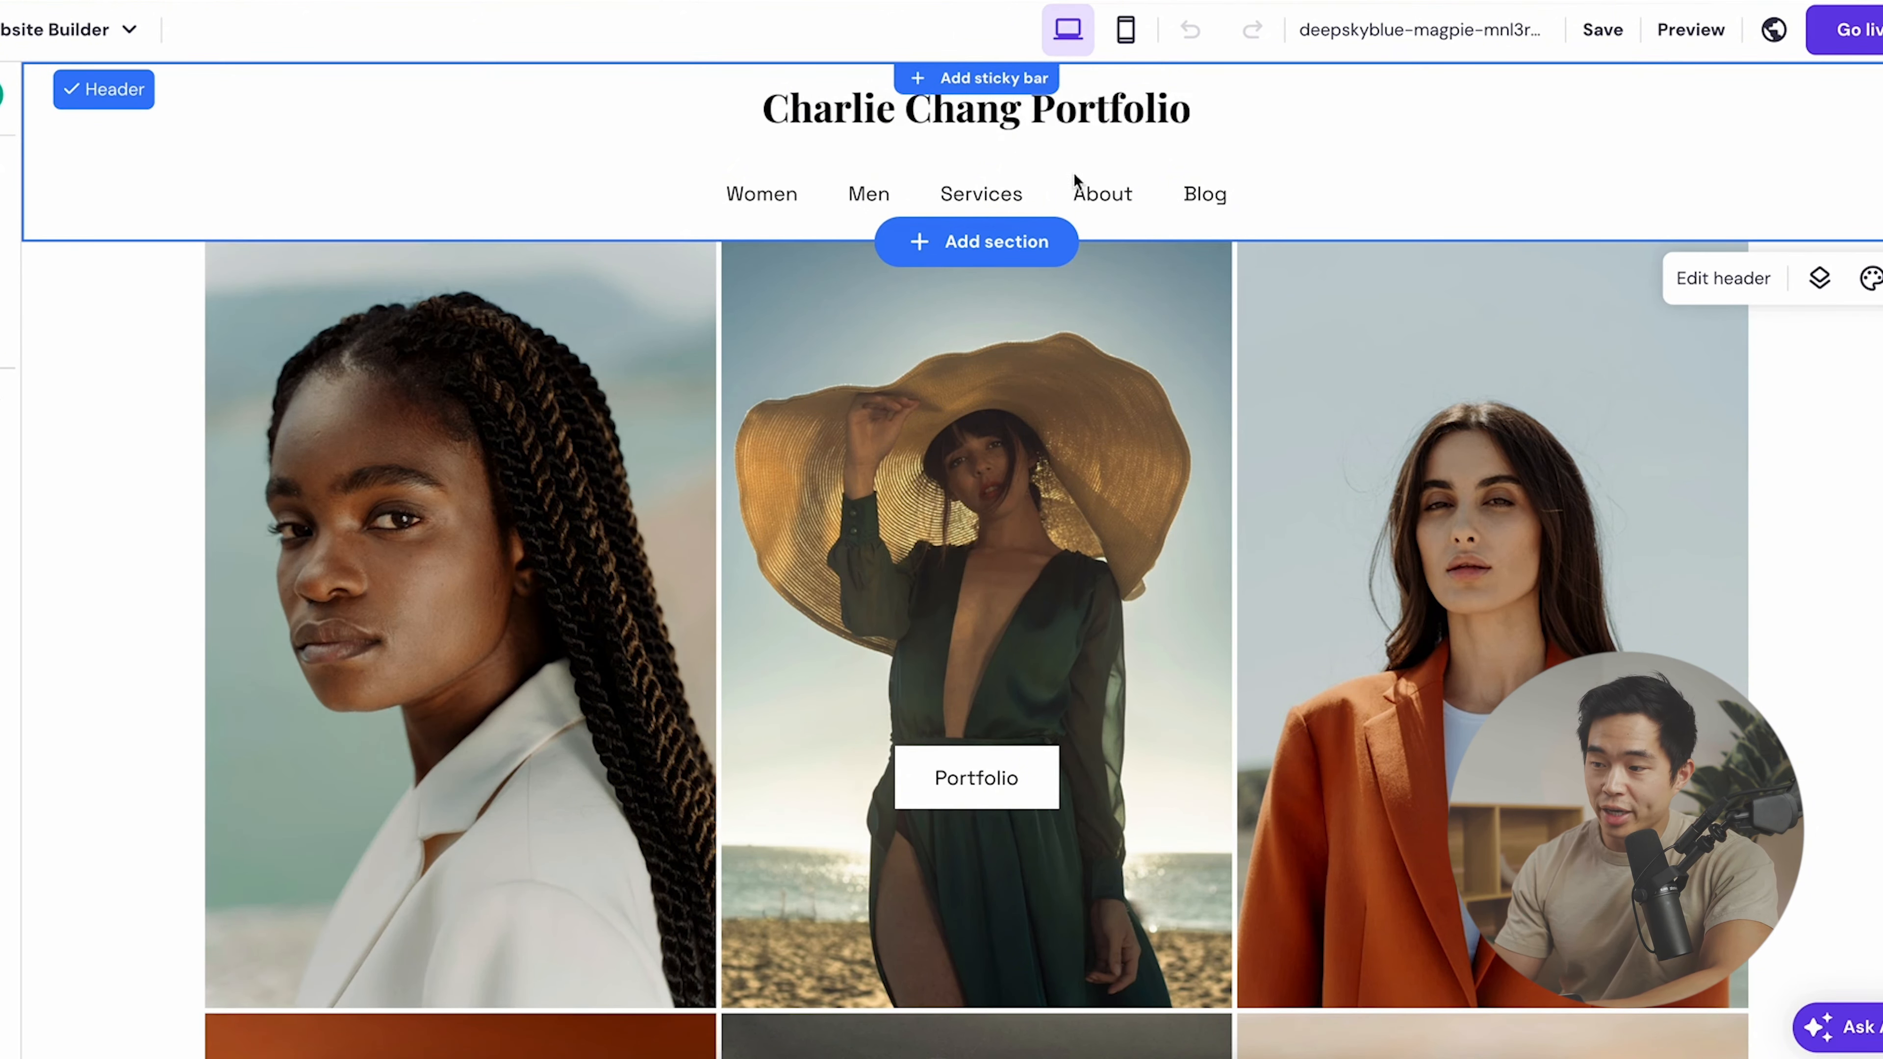
click(1119, 200)
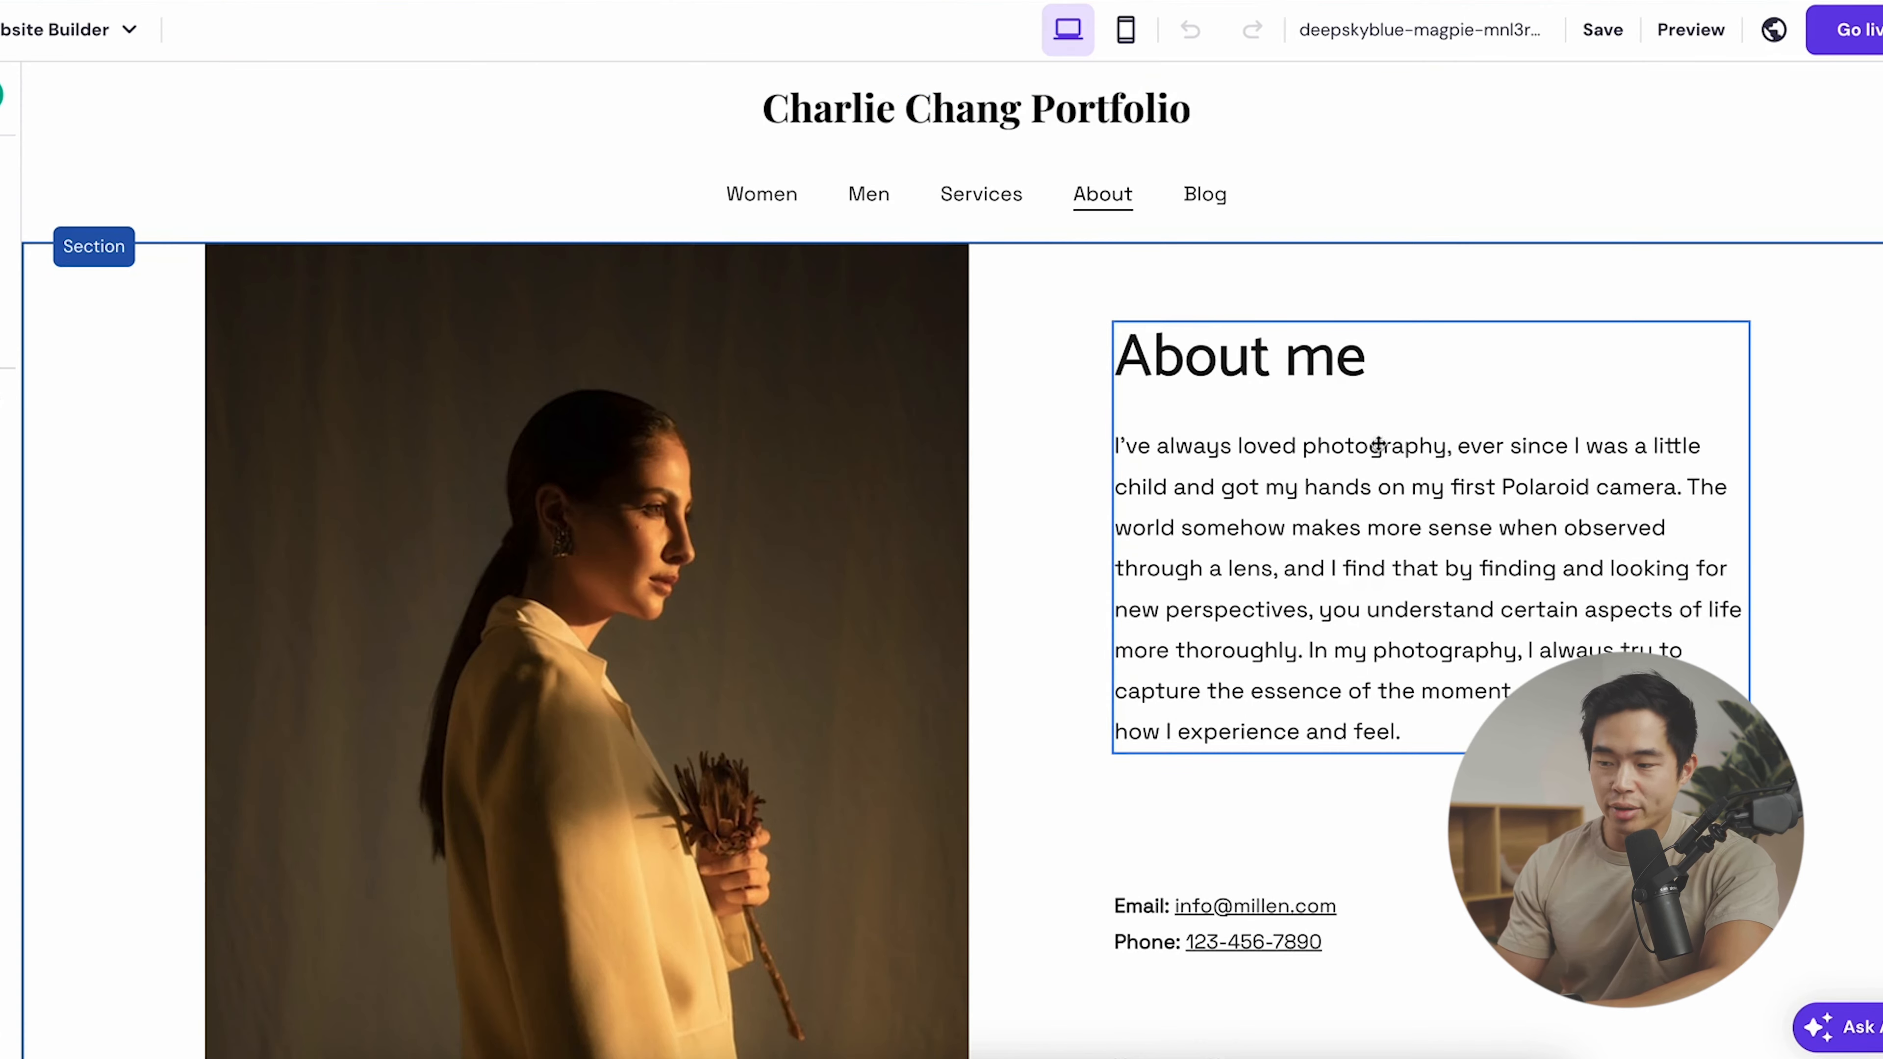
click(1360, 472)
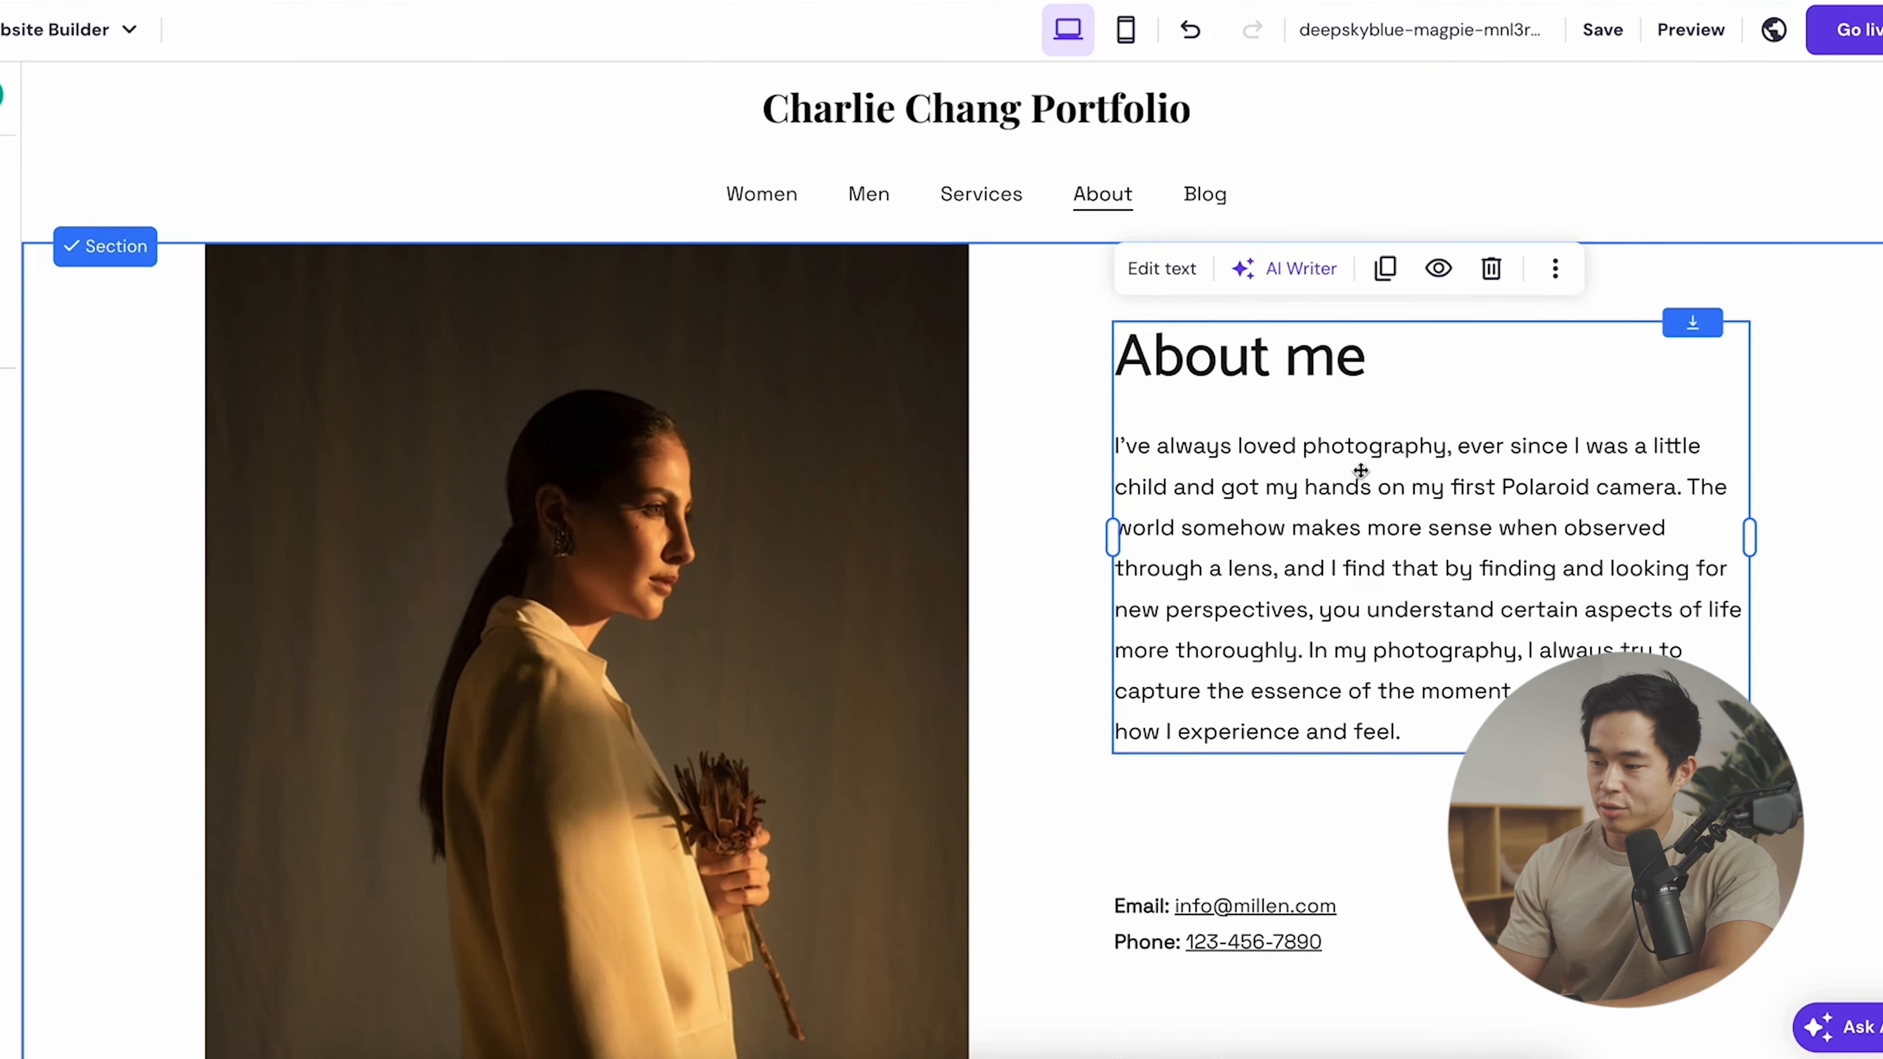
click(1243, 924)
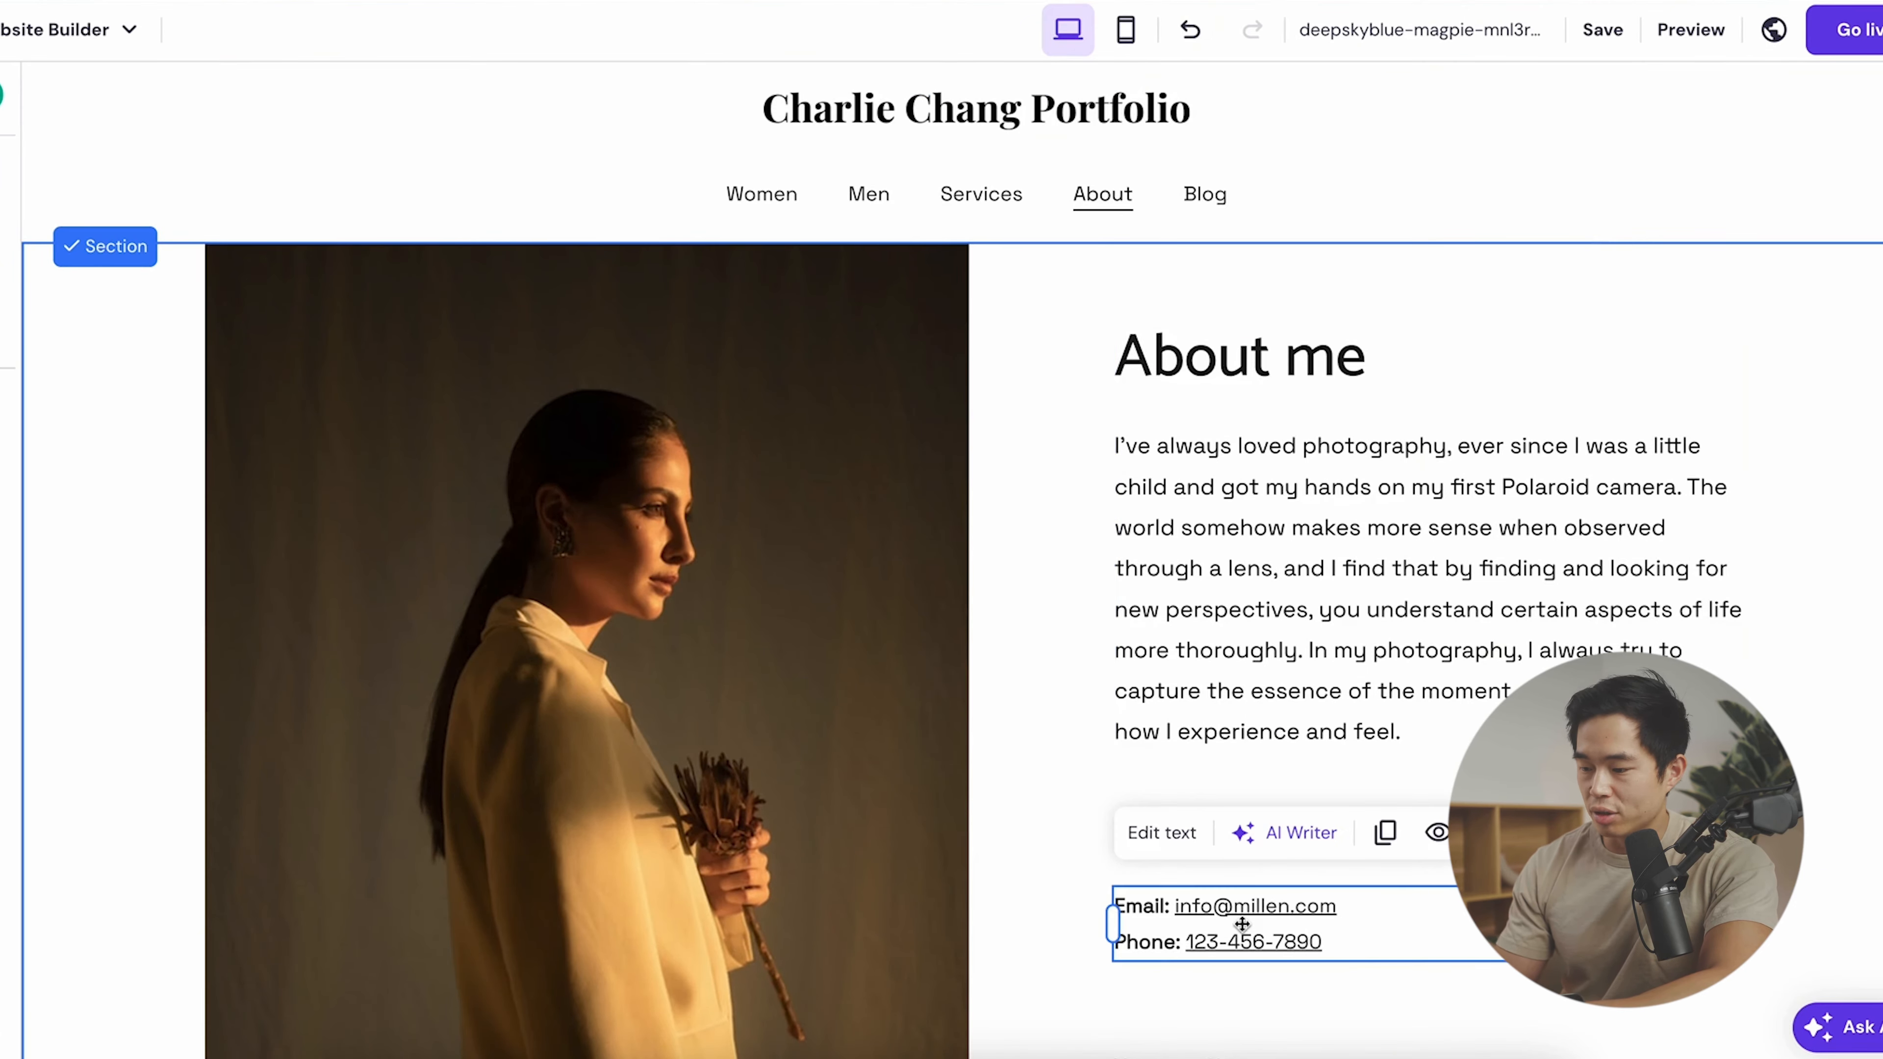
scroll(1274, 912, down, 5)
click(1198, 807)
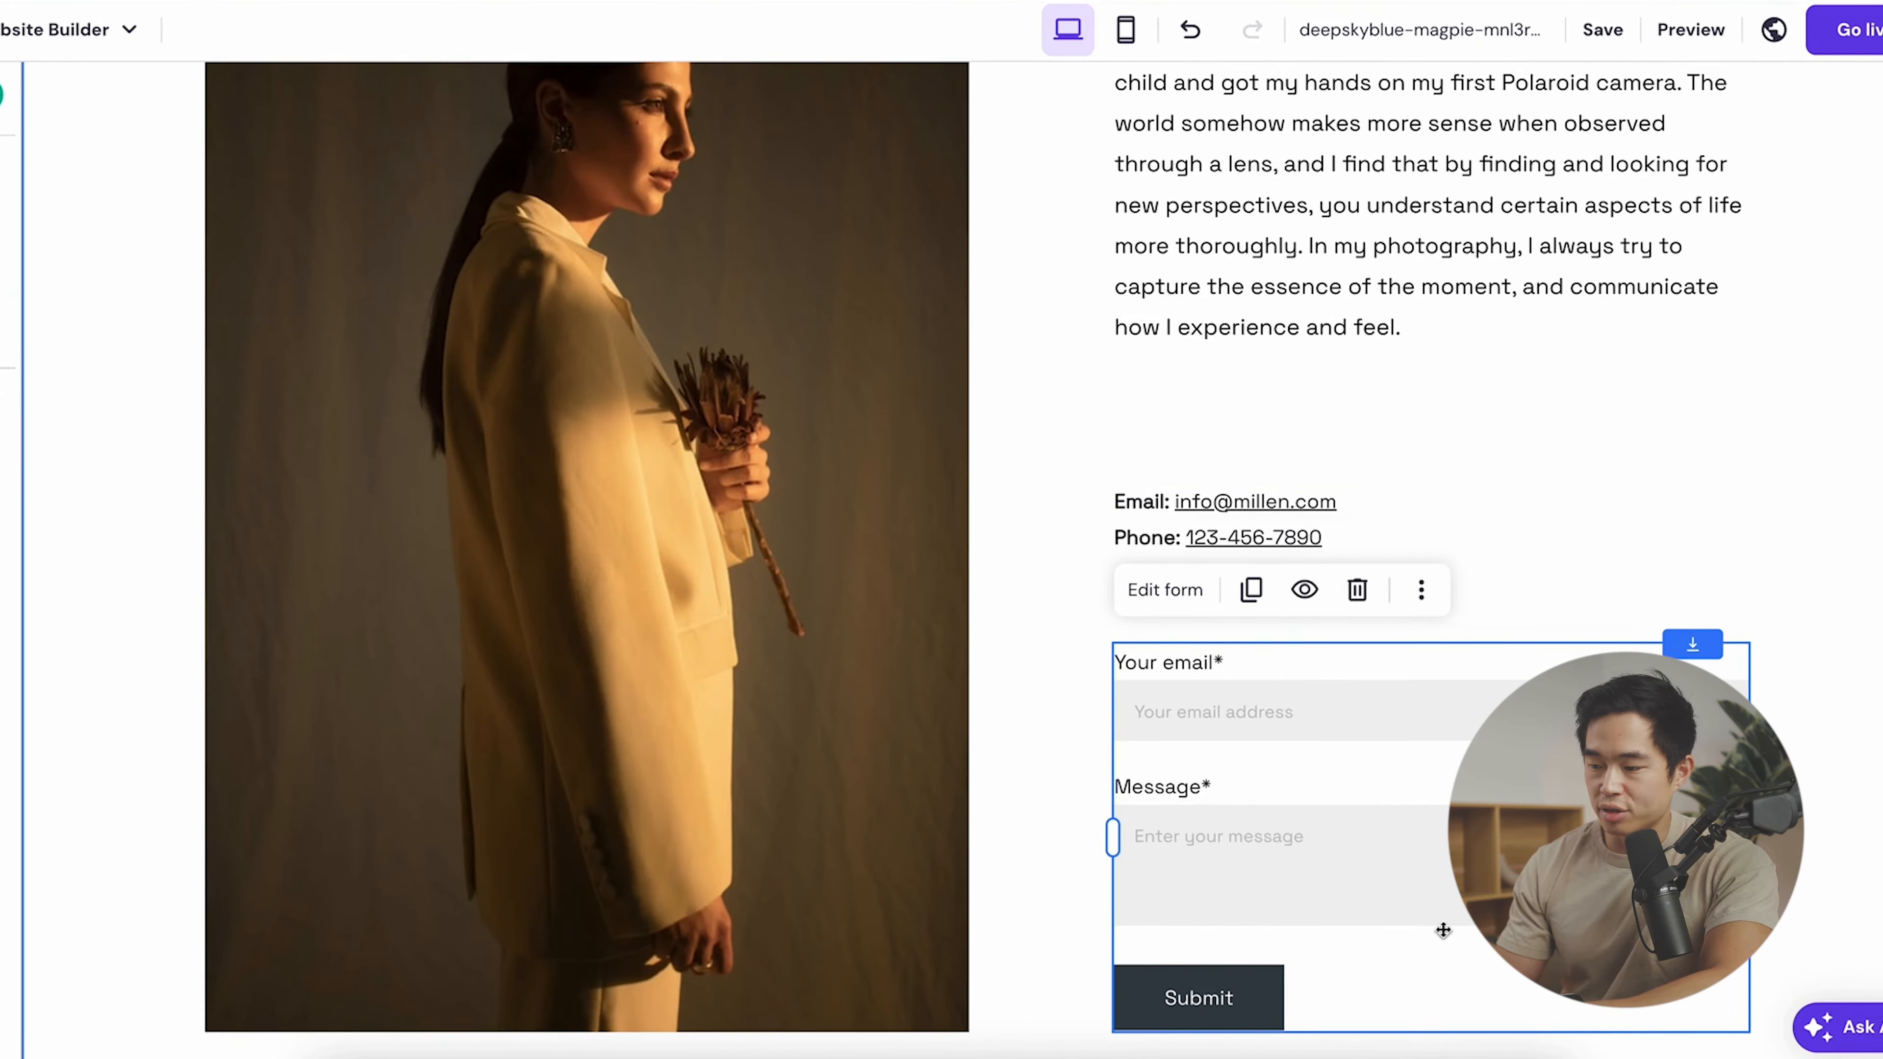
scroll(1441, 931, down, 2)
scroll(811, 711, up, 10)
- Go to the Services page and inspect the first service card's image and text
click(981, 191)
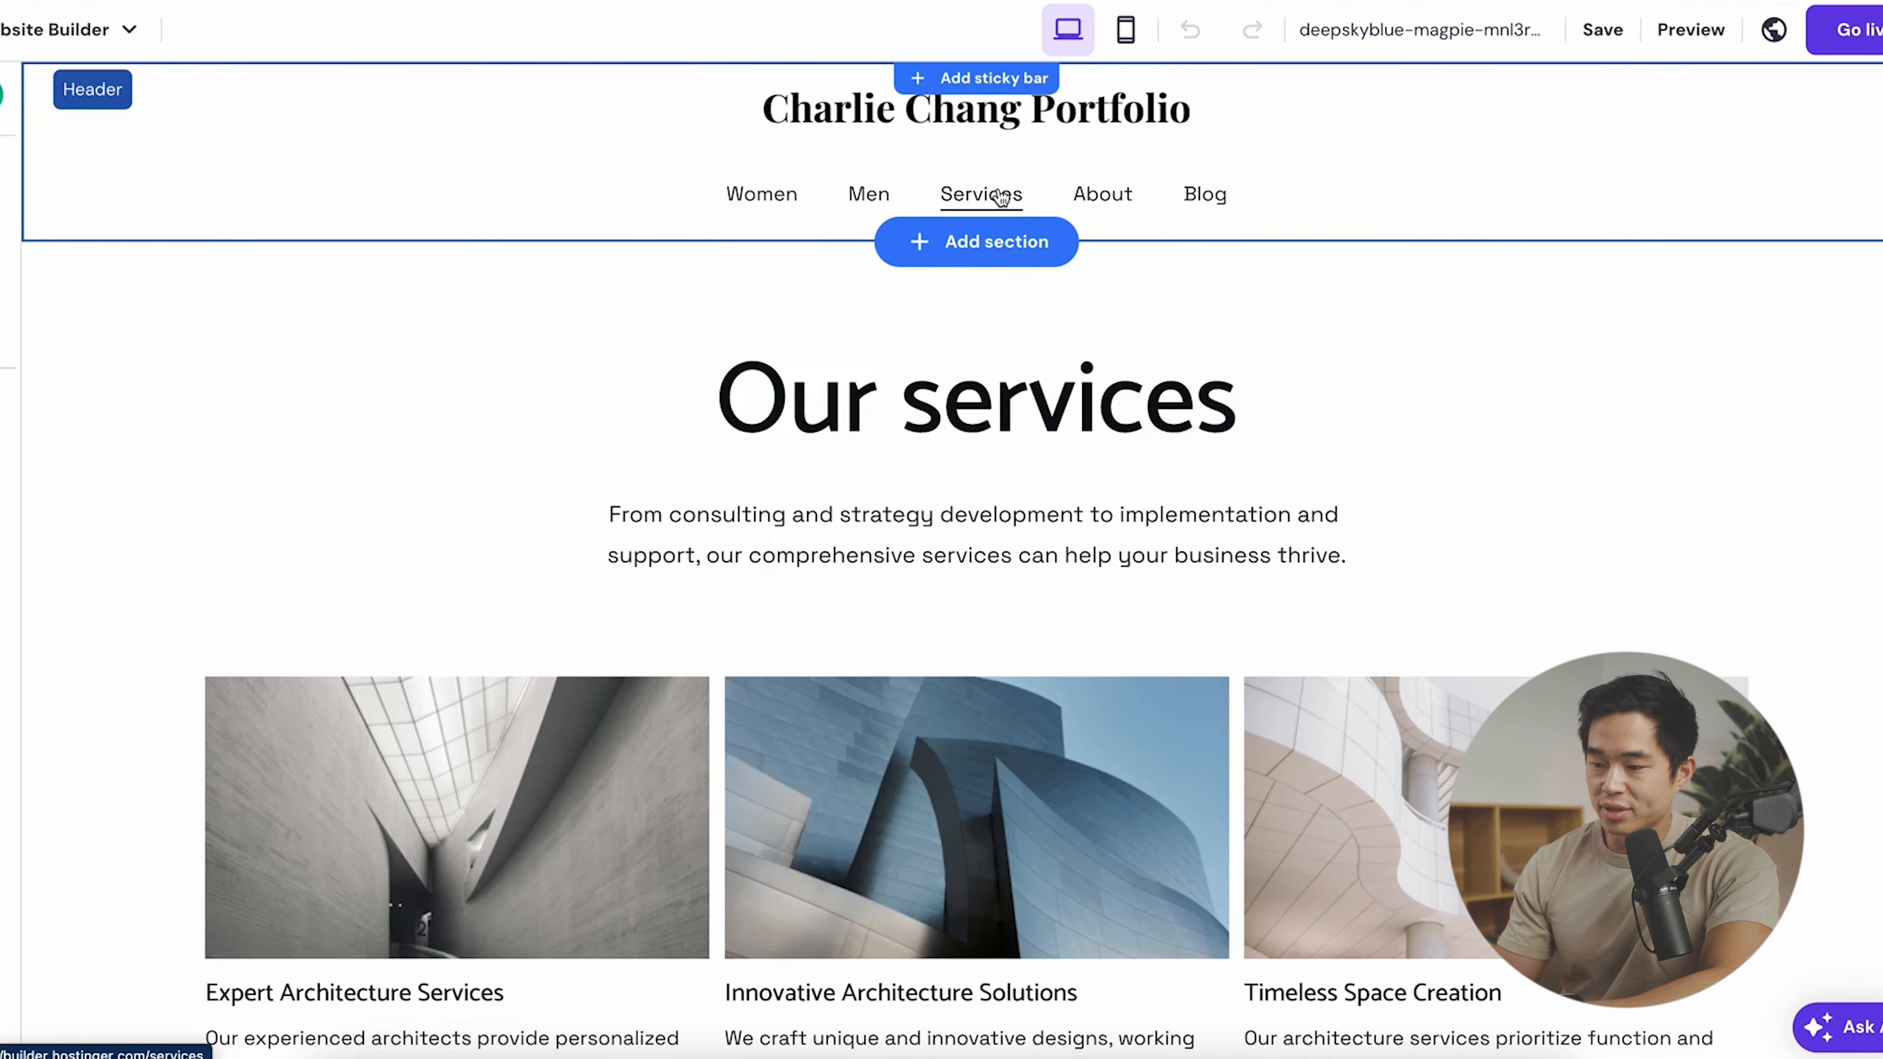
scroll(1002, 591, down, 5)
click(546, 421)
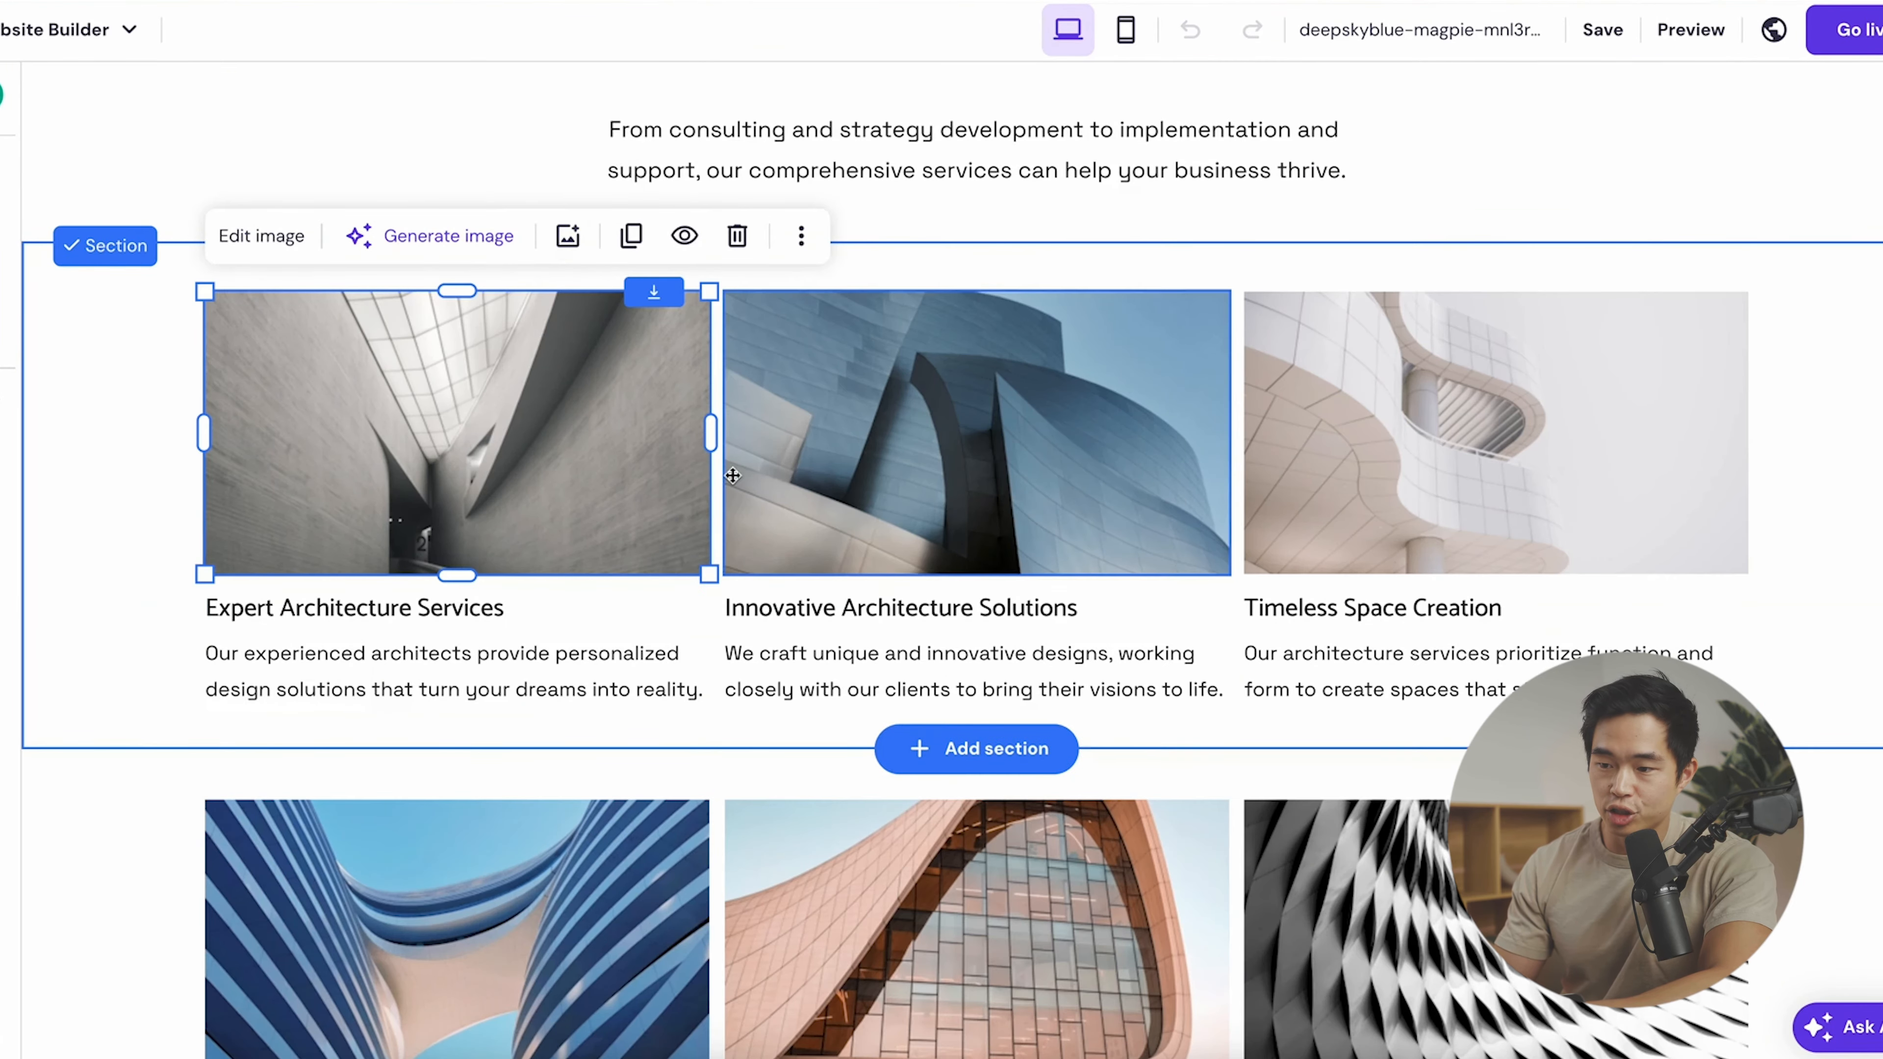
click(523, 667)
scroll(523, 668, down, 5)
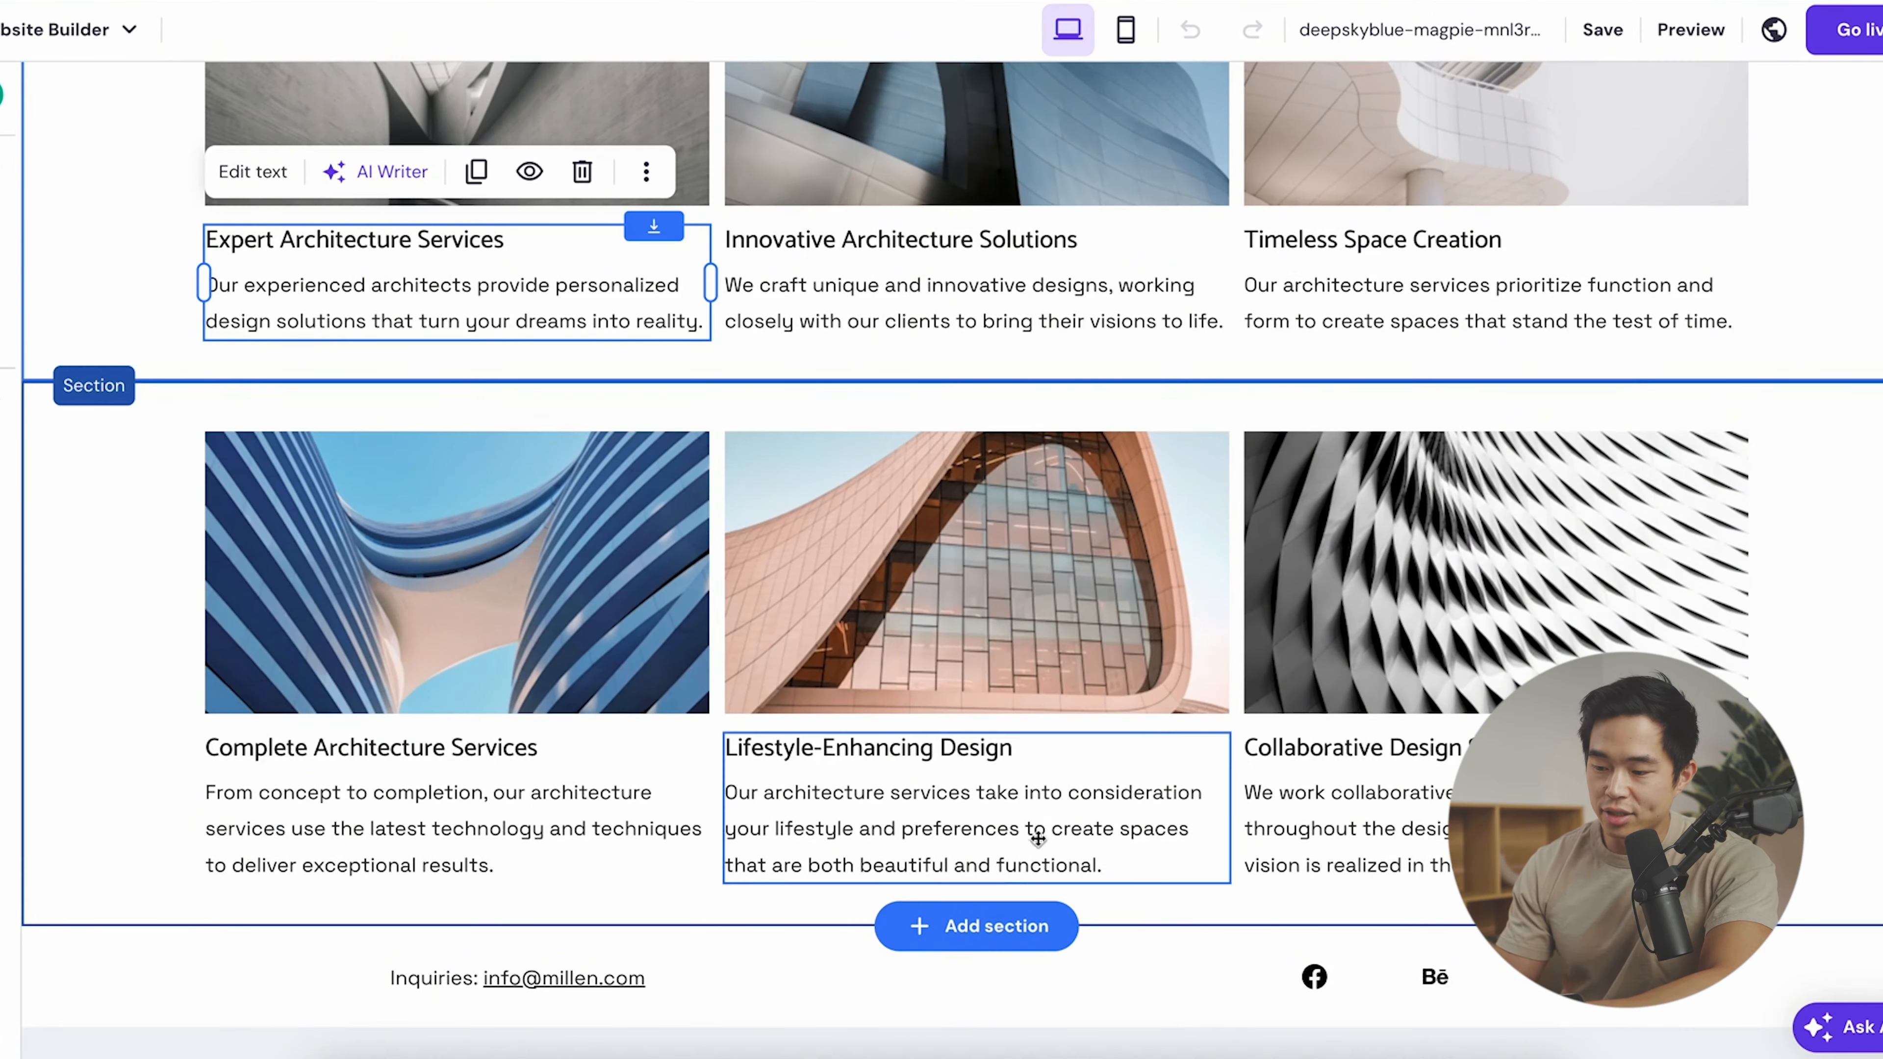
scroll(972, 942, up, 10)
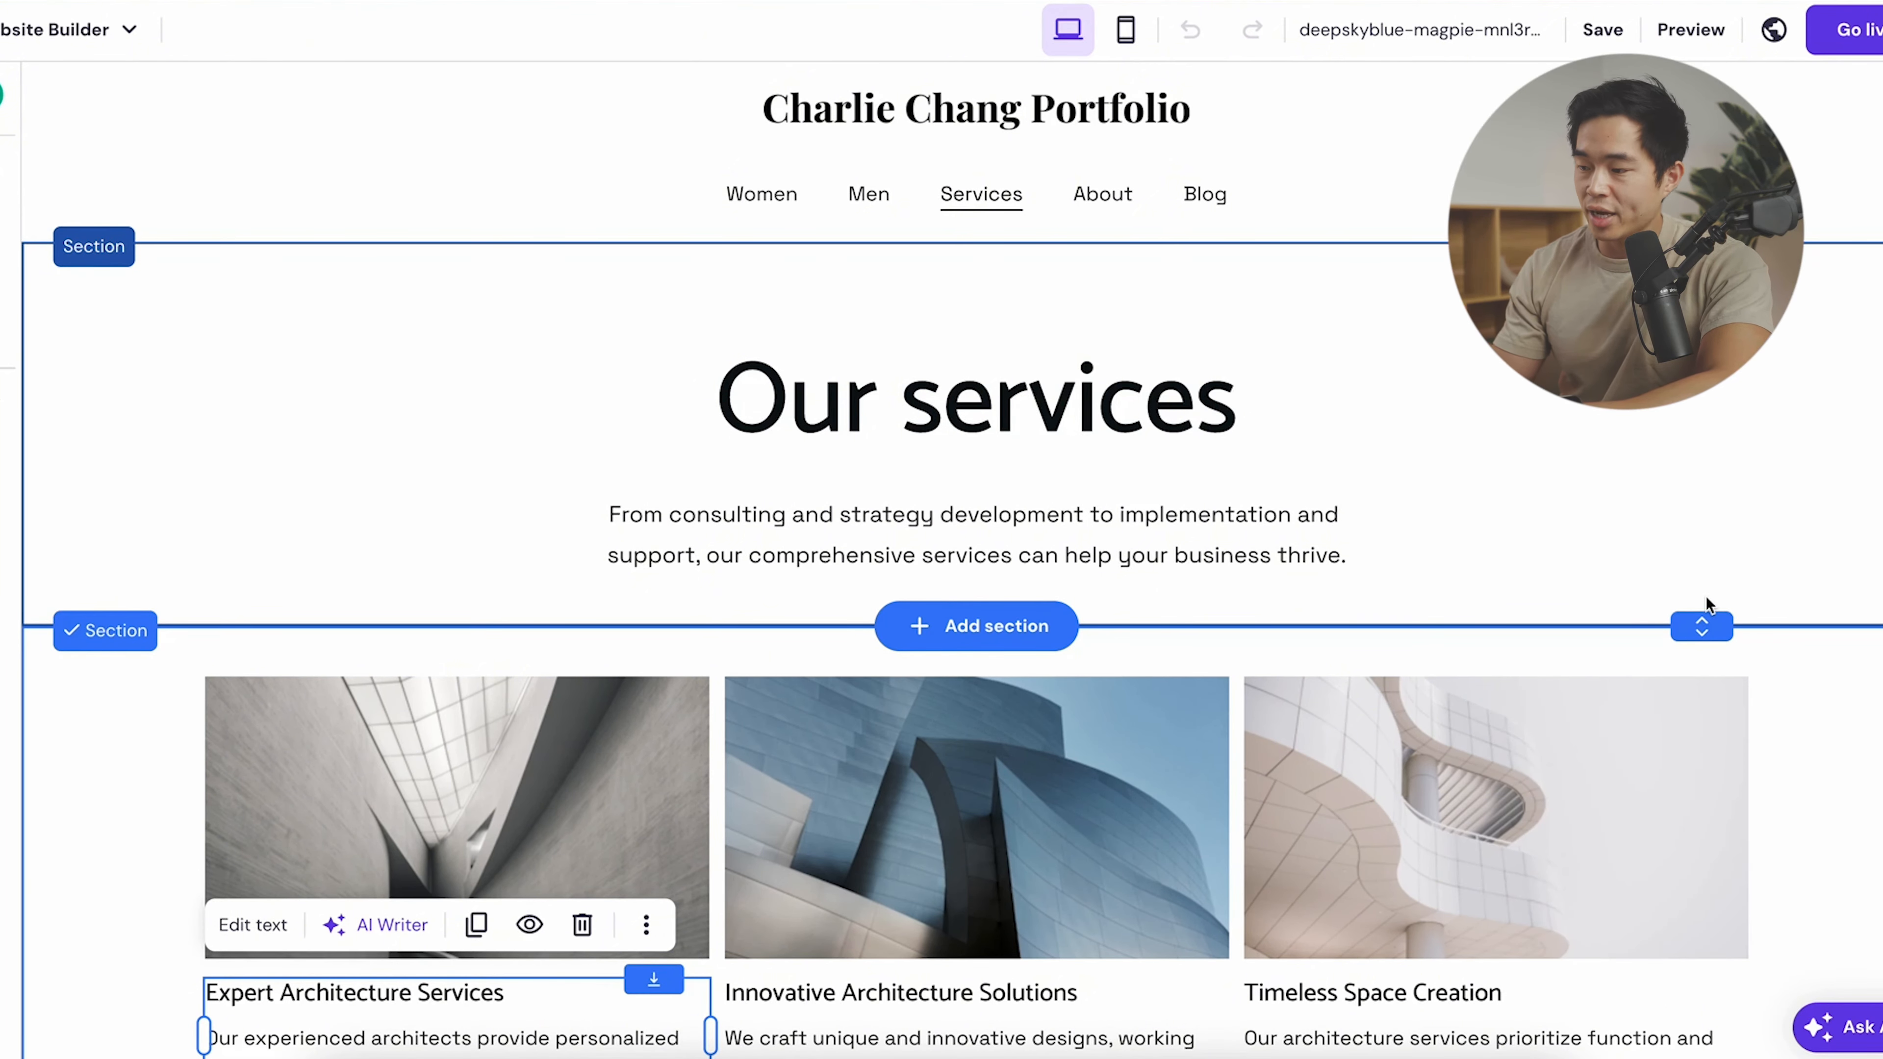
- Shorten the Our services heading section and make the lower section slightly taller
mouse_move(1701, 628)
mouse_down()
mouse_move(1705, 605)
mouse_move(1701, 664)
mouse_move(1702, 610)
mouse_up()
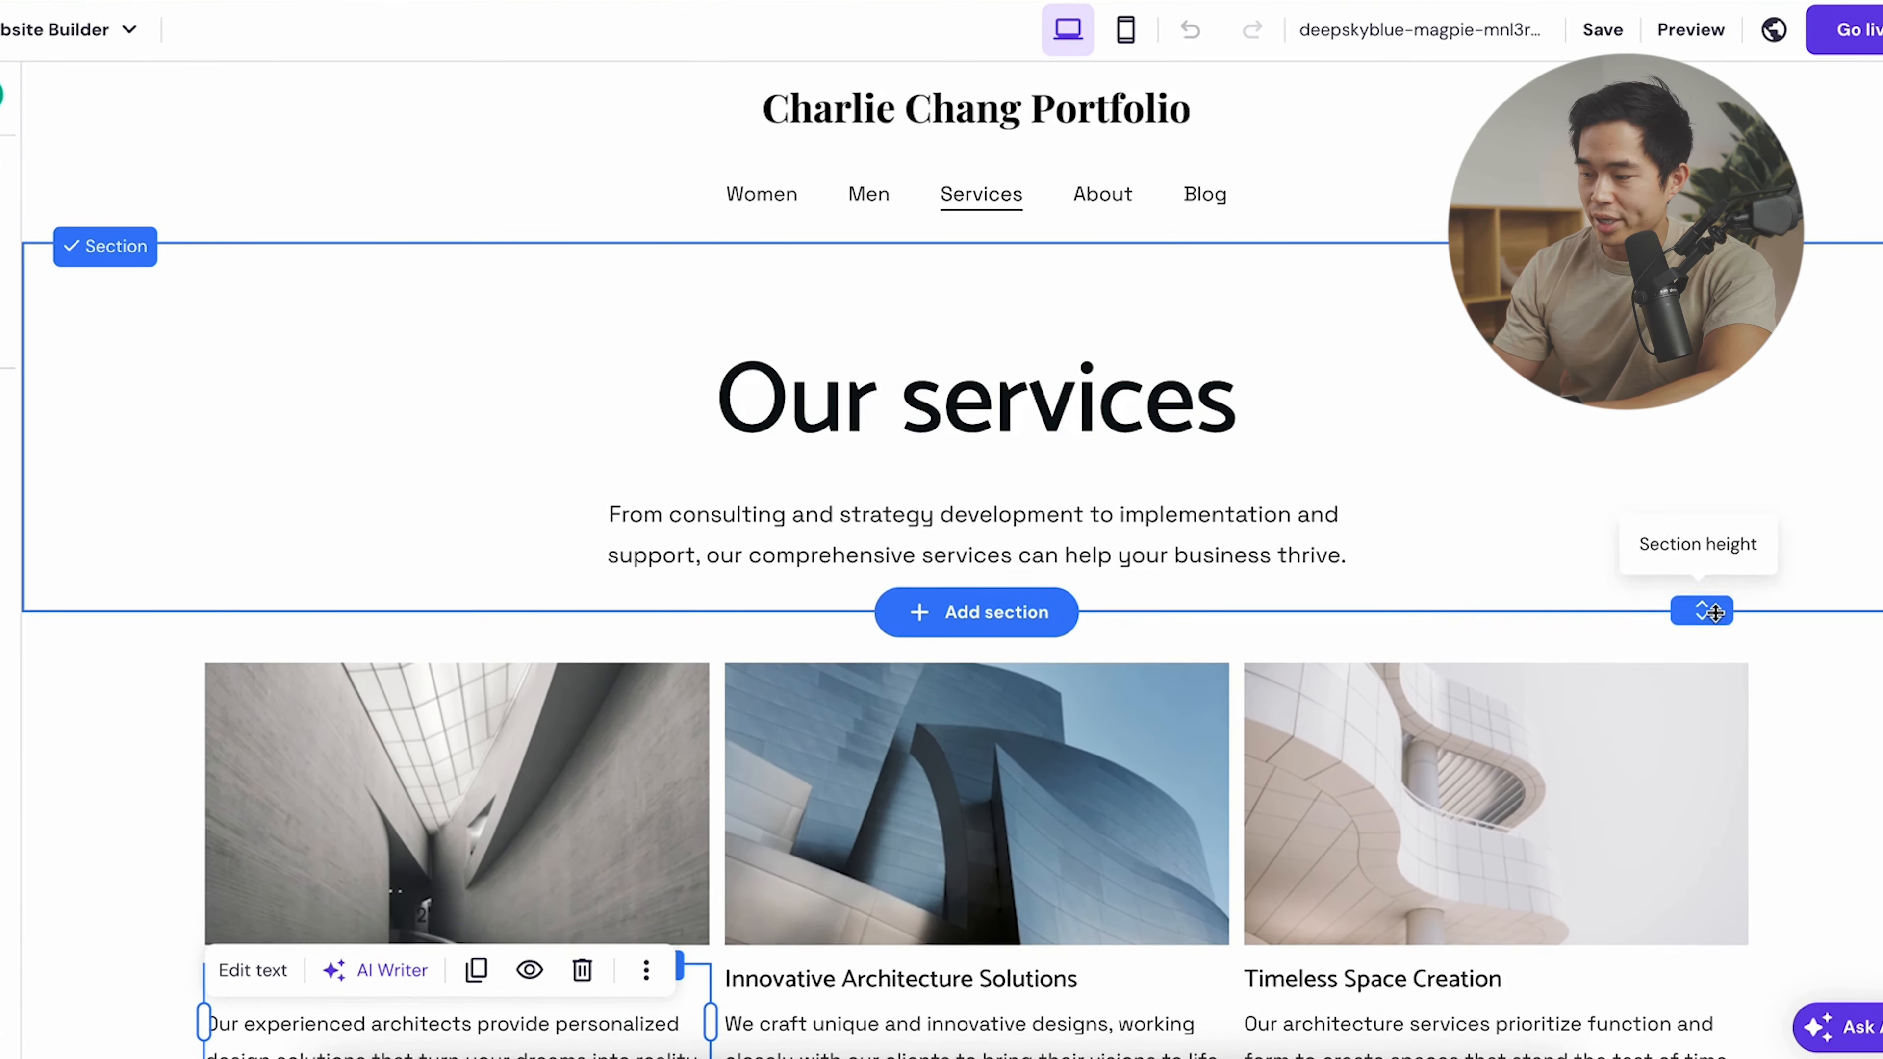
scroll(1698, 910, down, 10)
drag(1698, 910, 1701, 940)
- Add the centred 'Predict the future by creating it' section with a Create it button
click(973, 961)
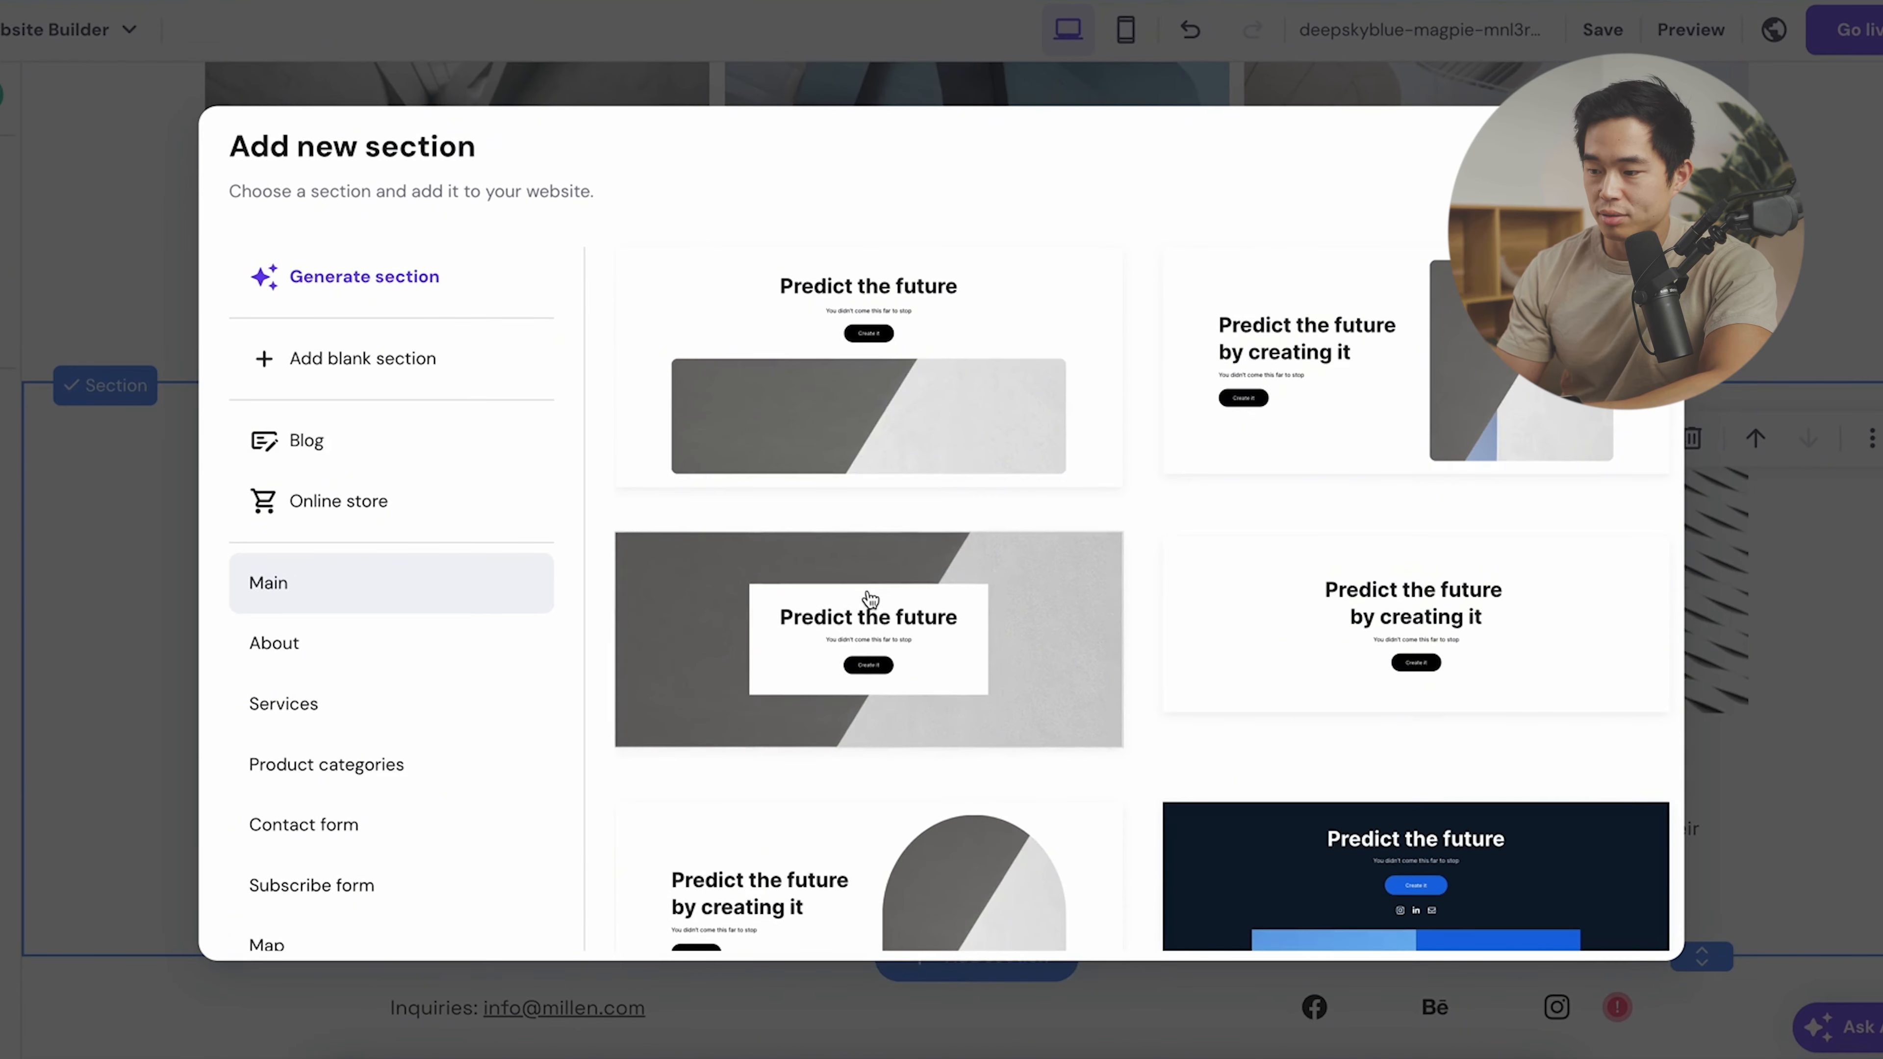
scroll(866, 601, down, 3)
click(1322, 422)
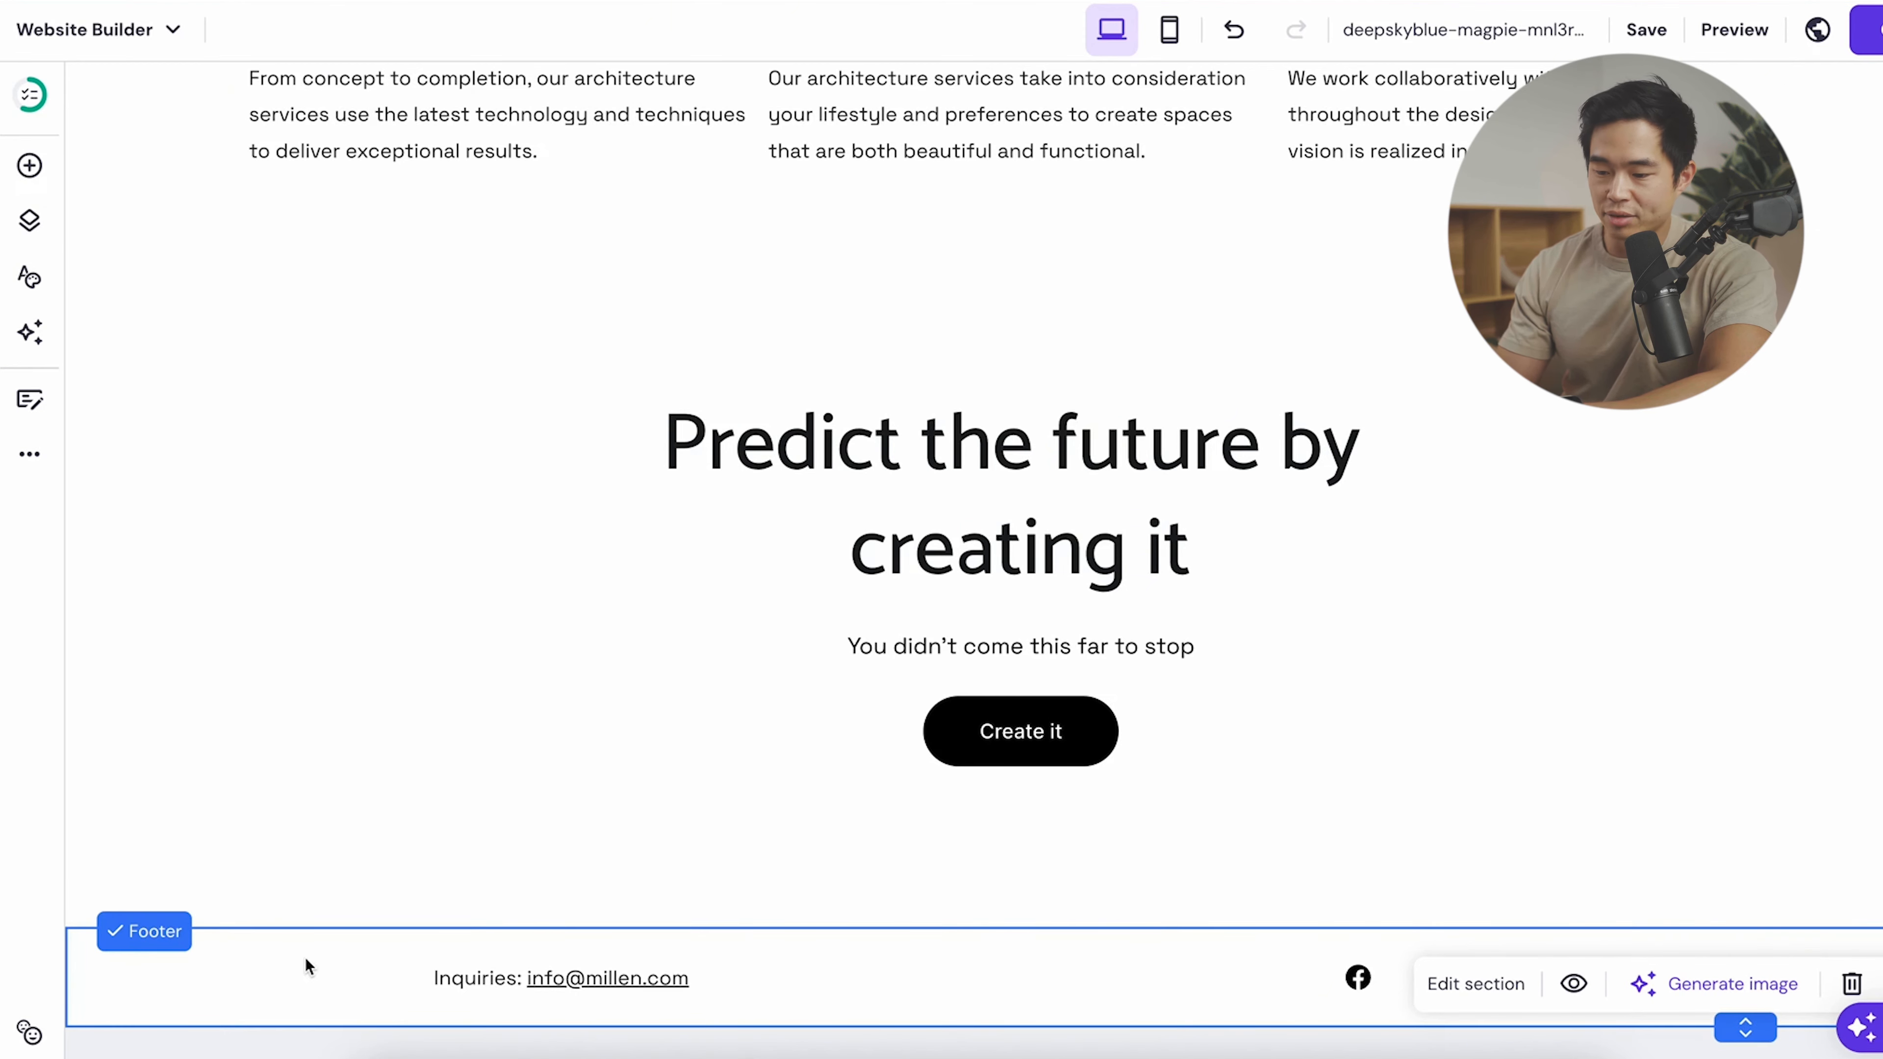
- Select the footer's Inquiries text and social icons, opening the social icon settings
click(584, 977)
double_click(583, 977)
click(1415, 976)
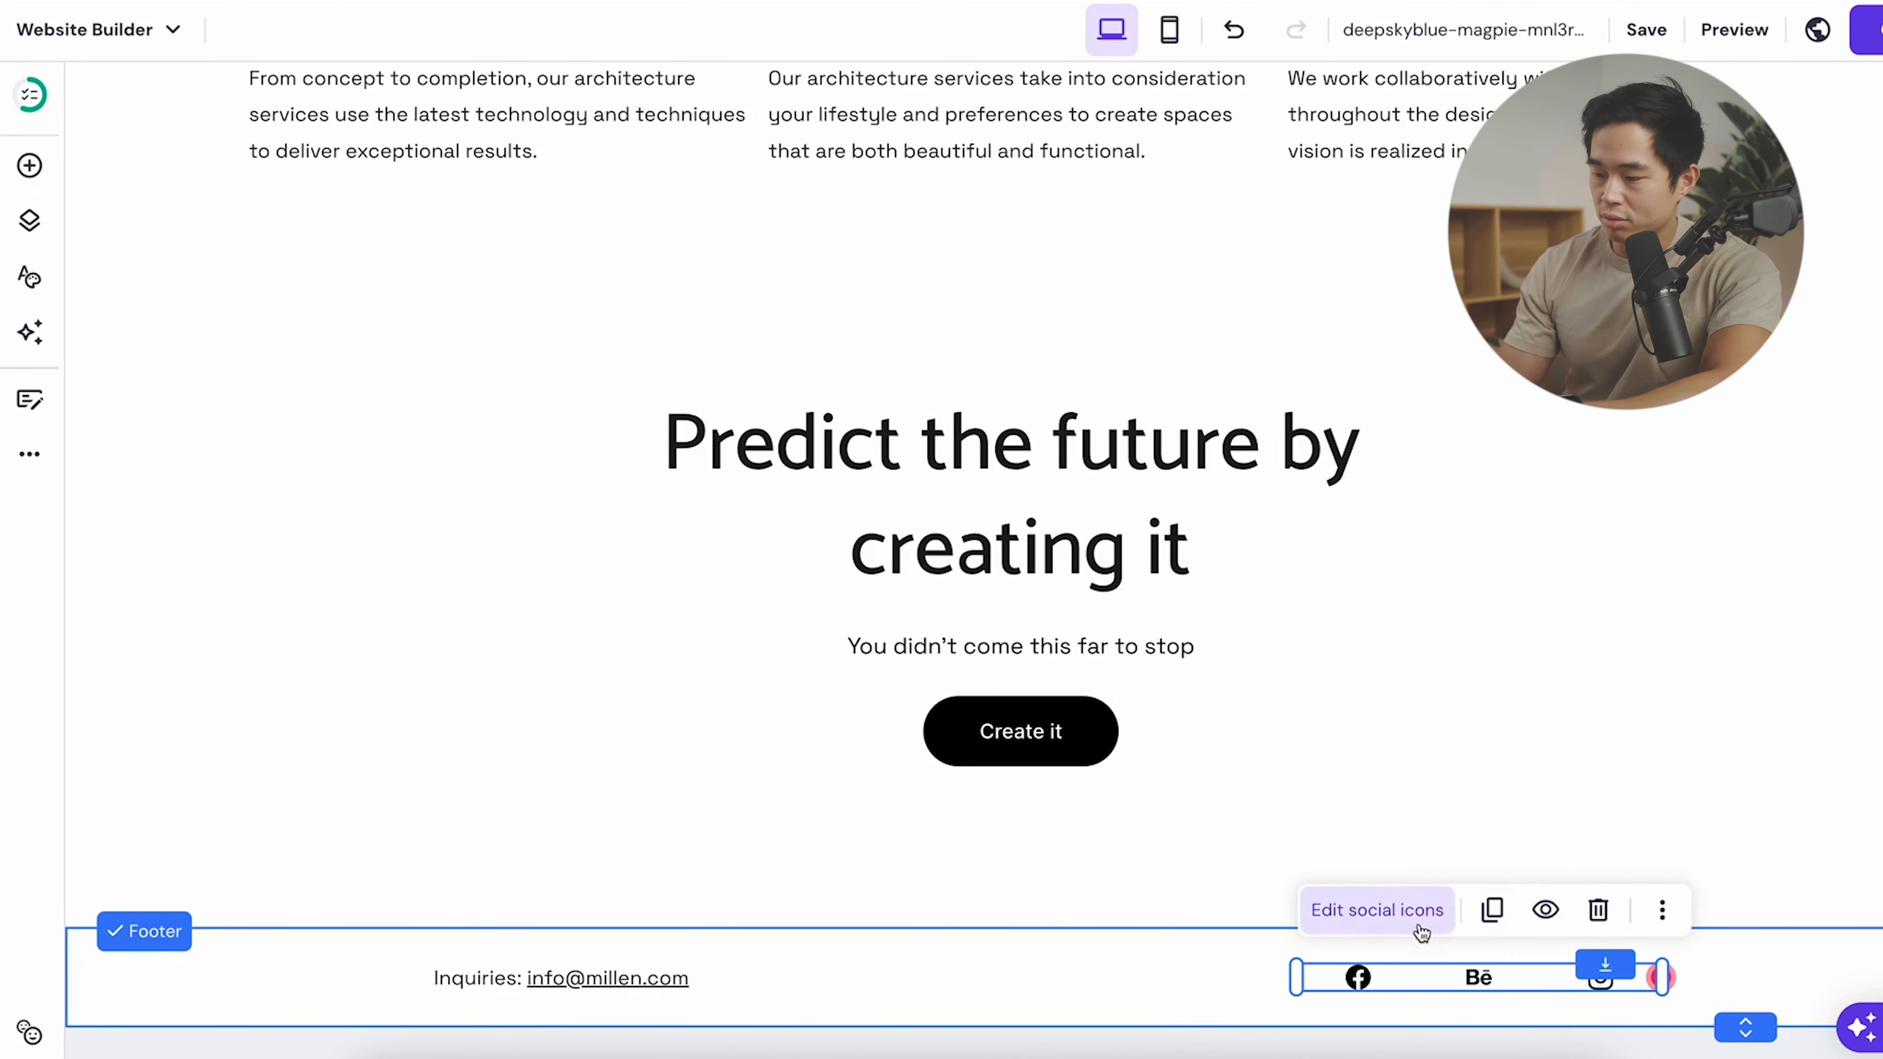
click(1393, 906)
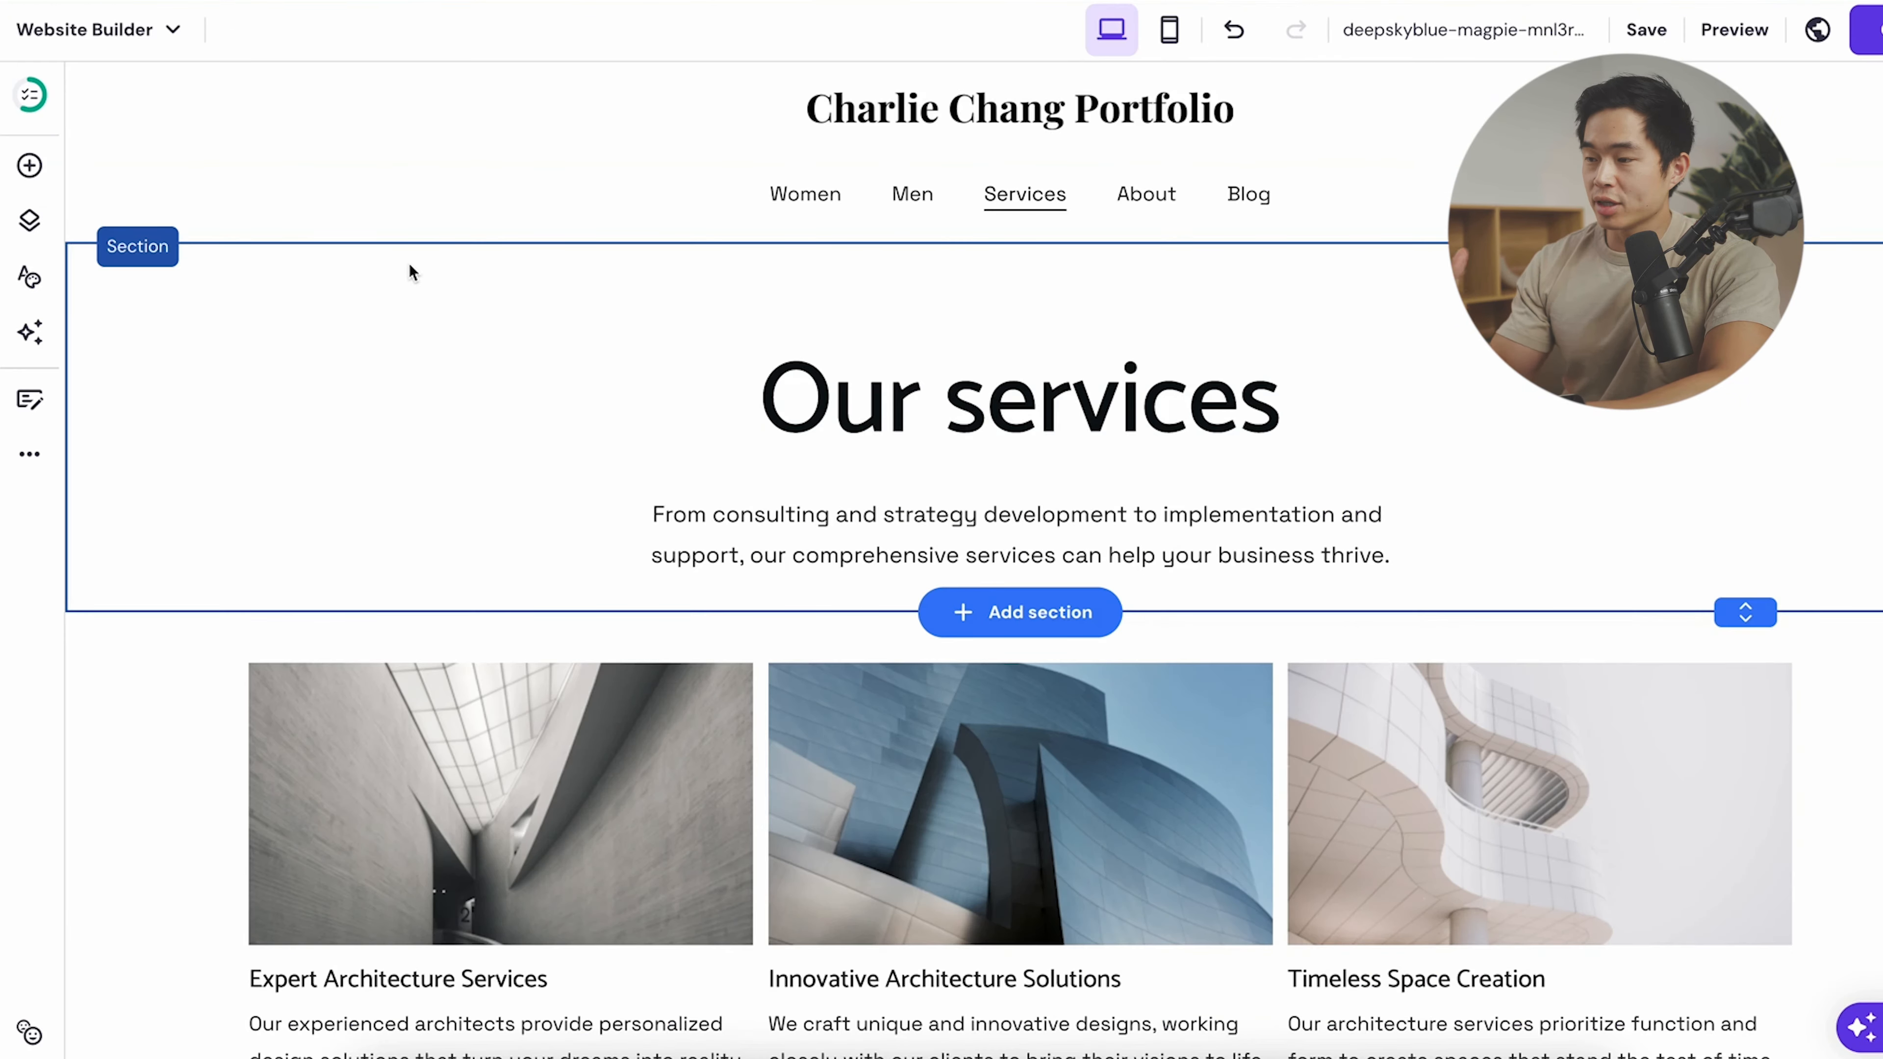
- Switch to the Blog page and scroll through its 'Thoughts' grid of 'Your blog post' placeholders
click(28, 221)
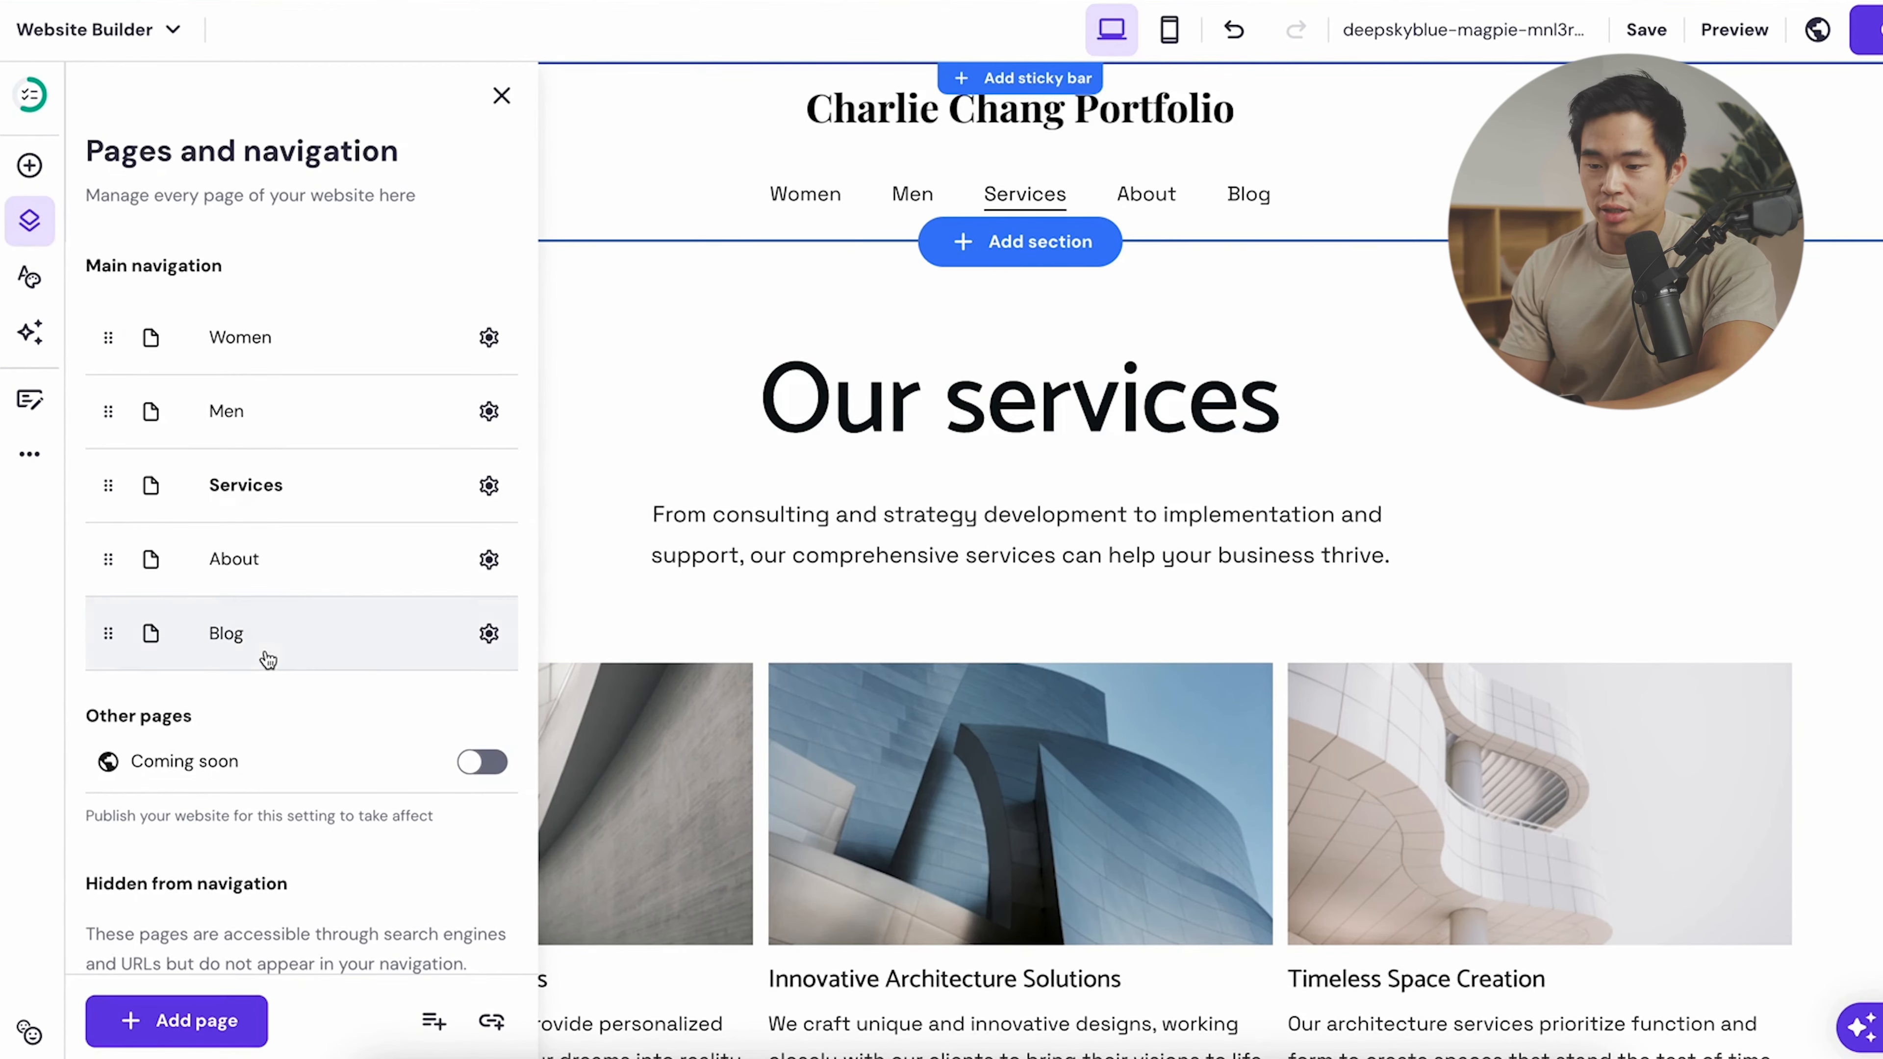
click(235, 644)
click(672, 586)
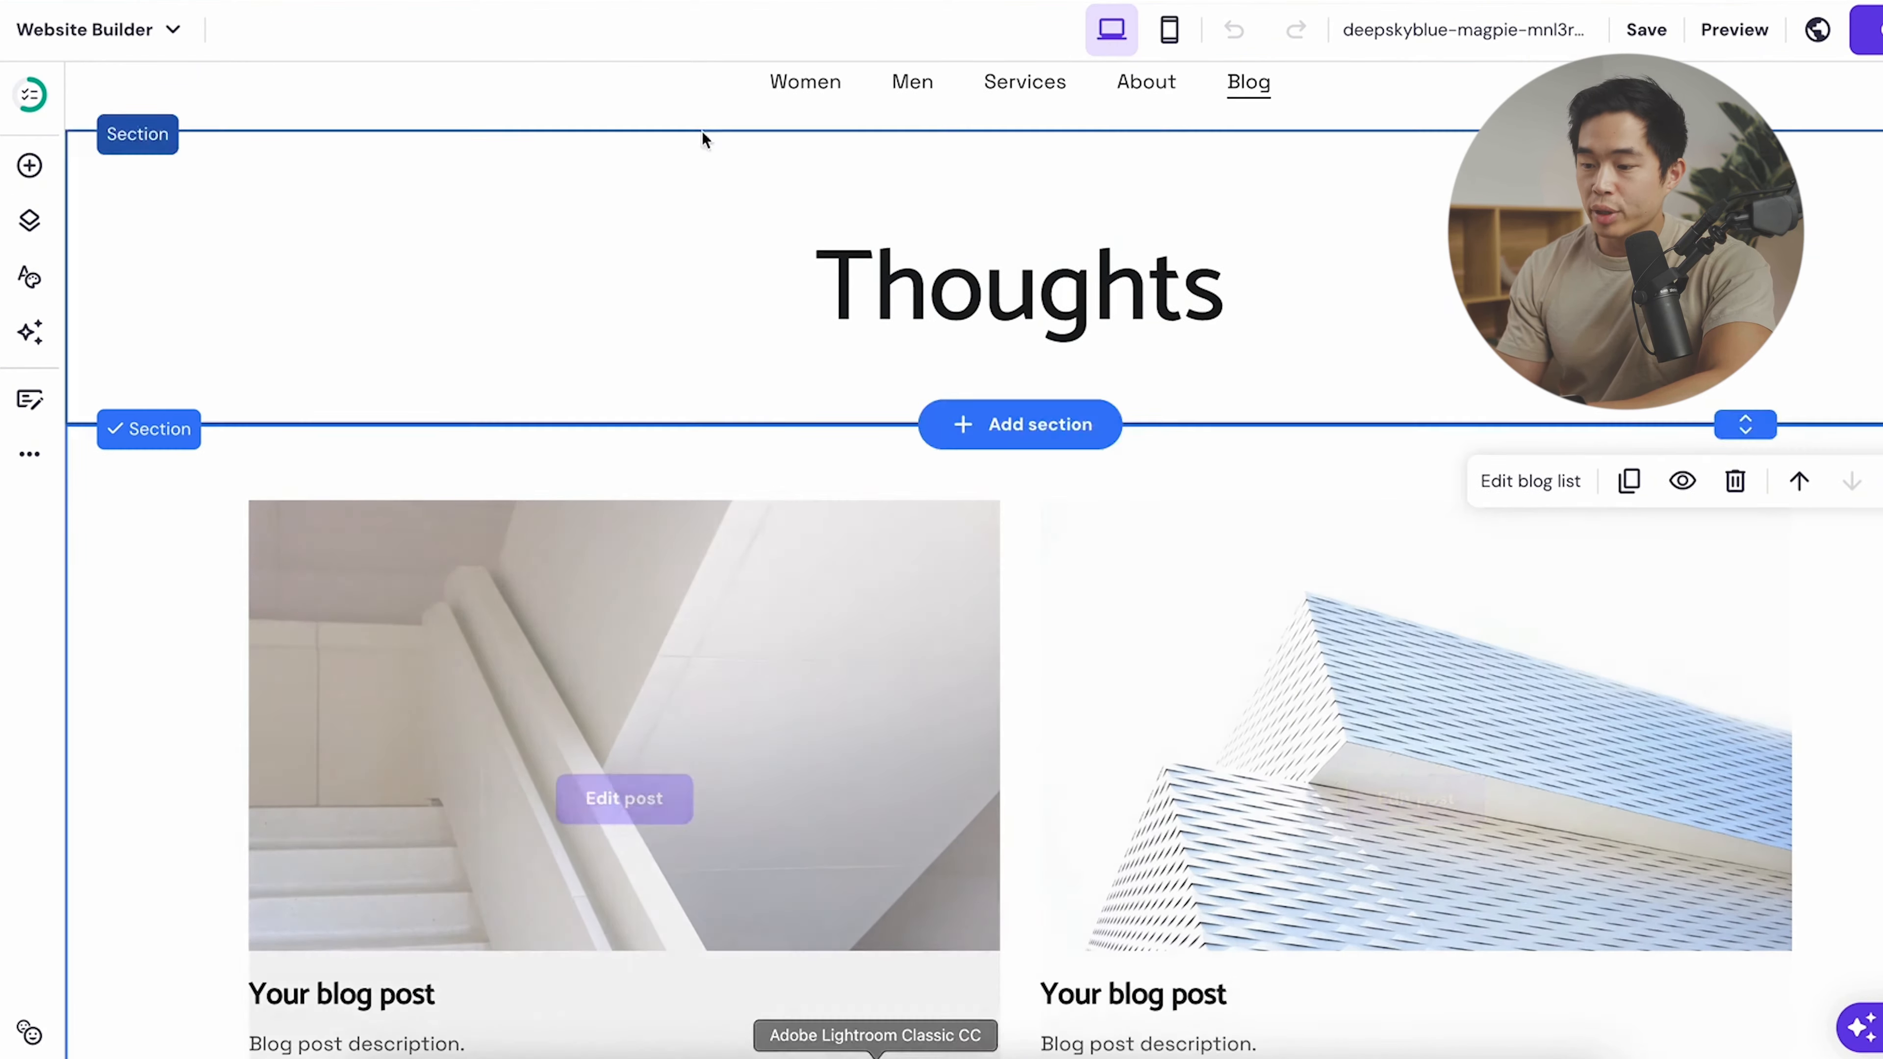
scroll(1059, 605, down, 4)
scroll(1290, 349, up, 4)
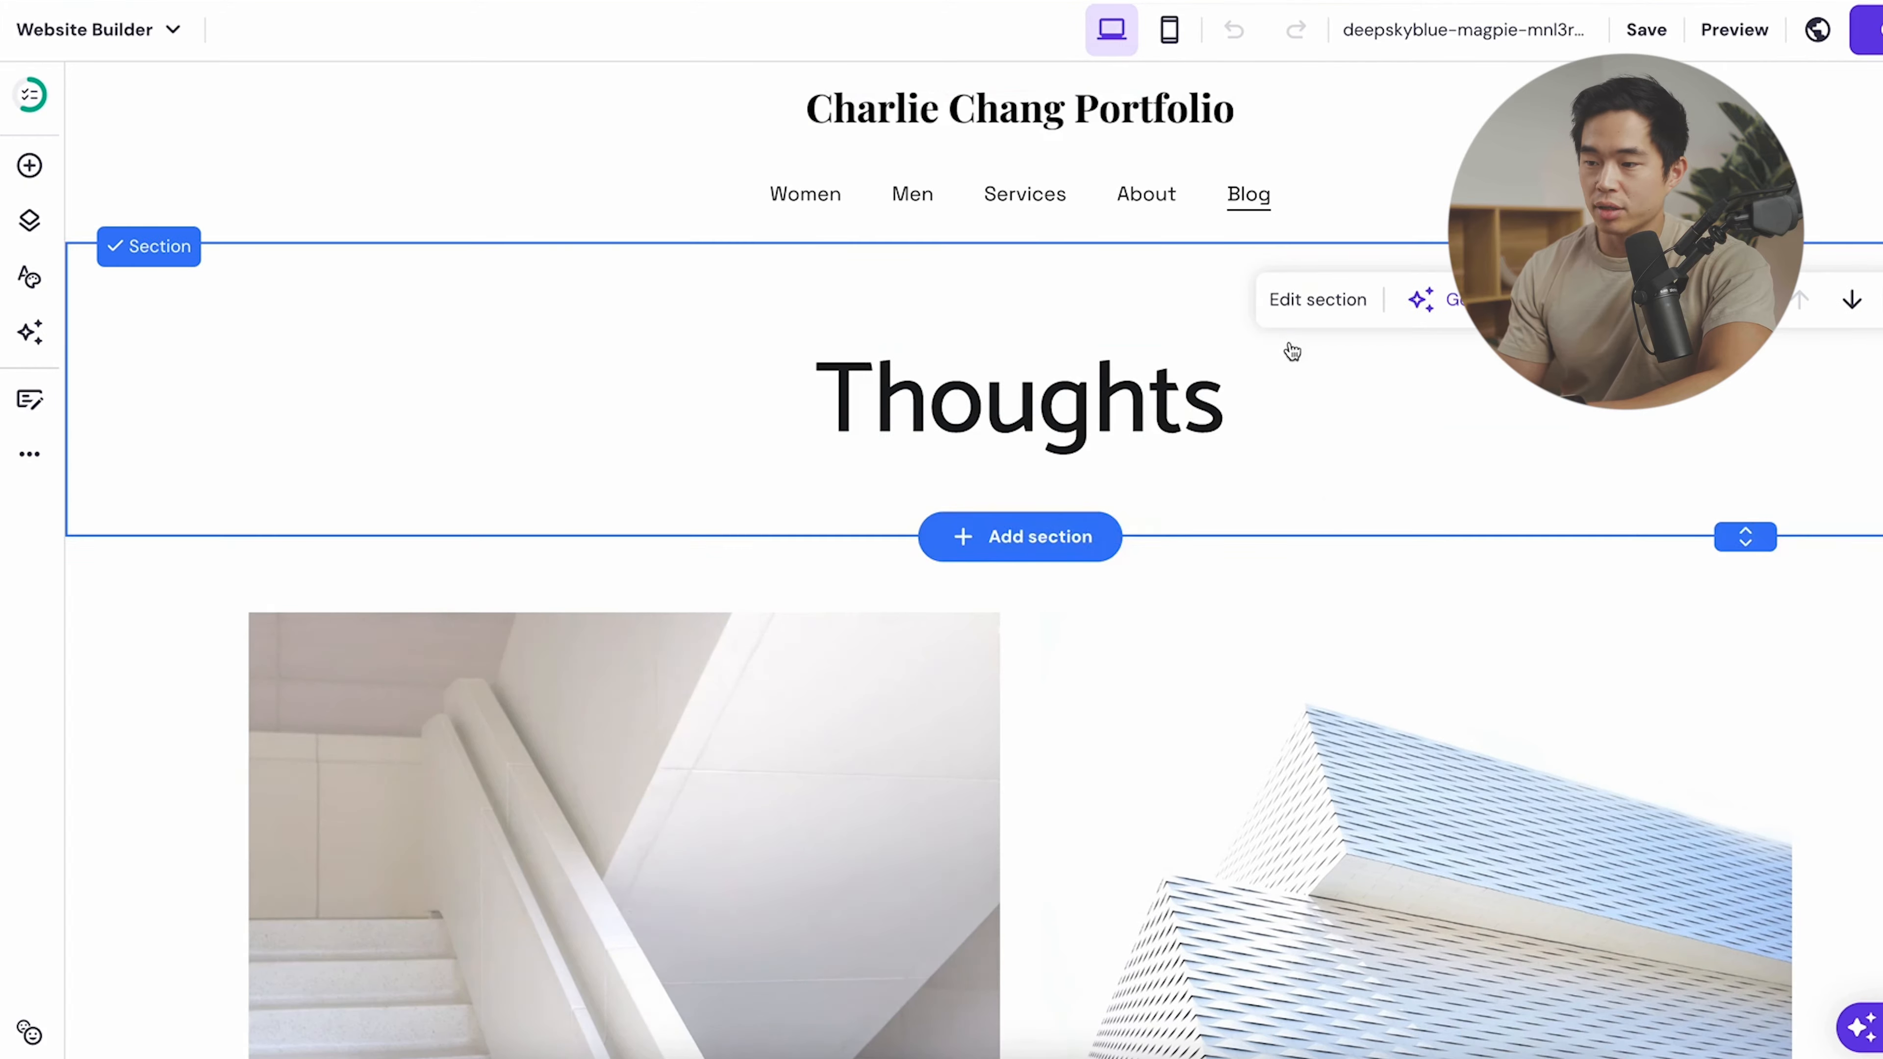
scroll(1343, 492, down, 5)
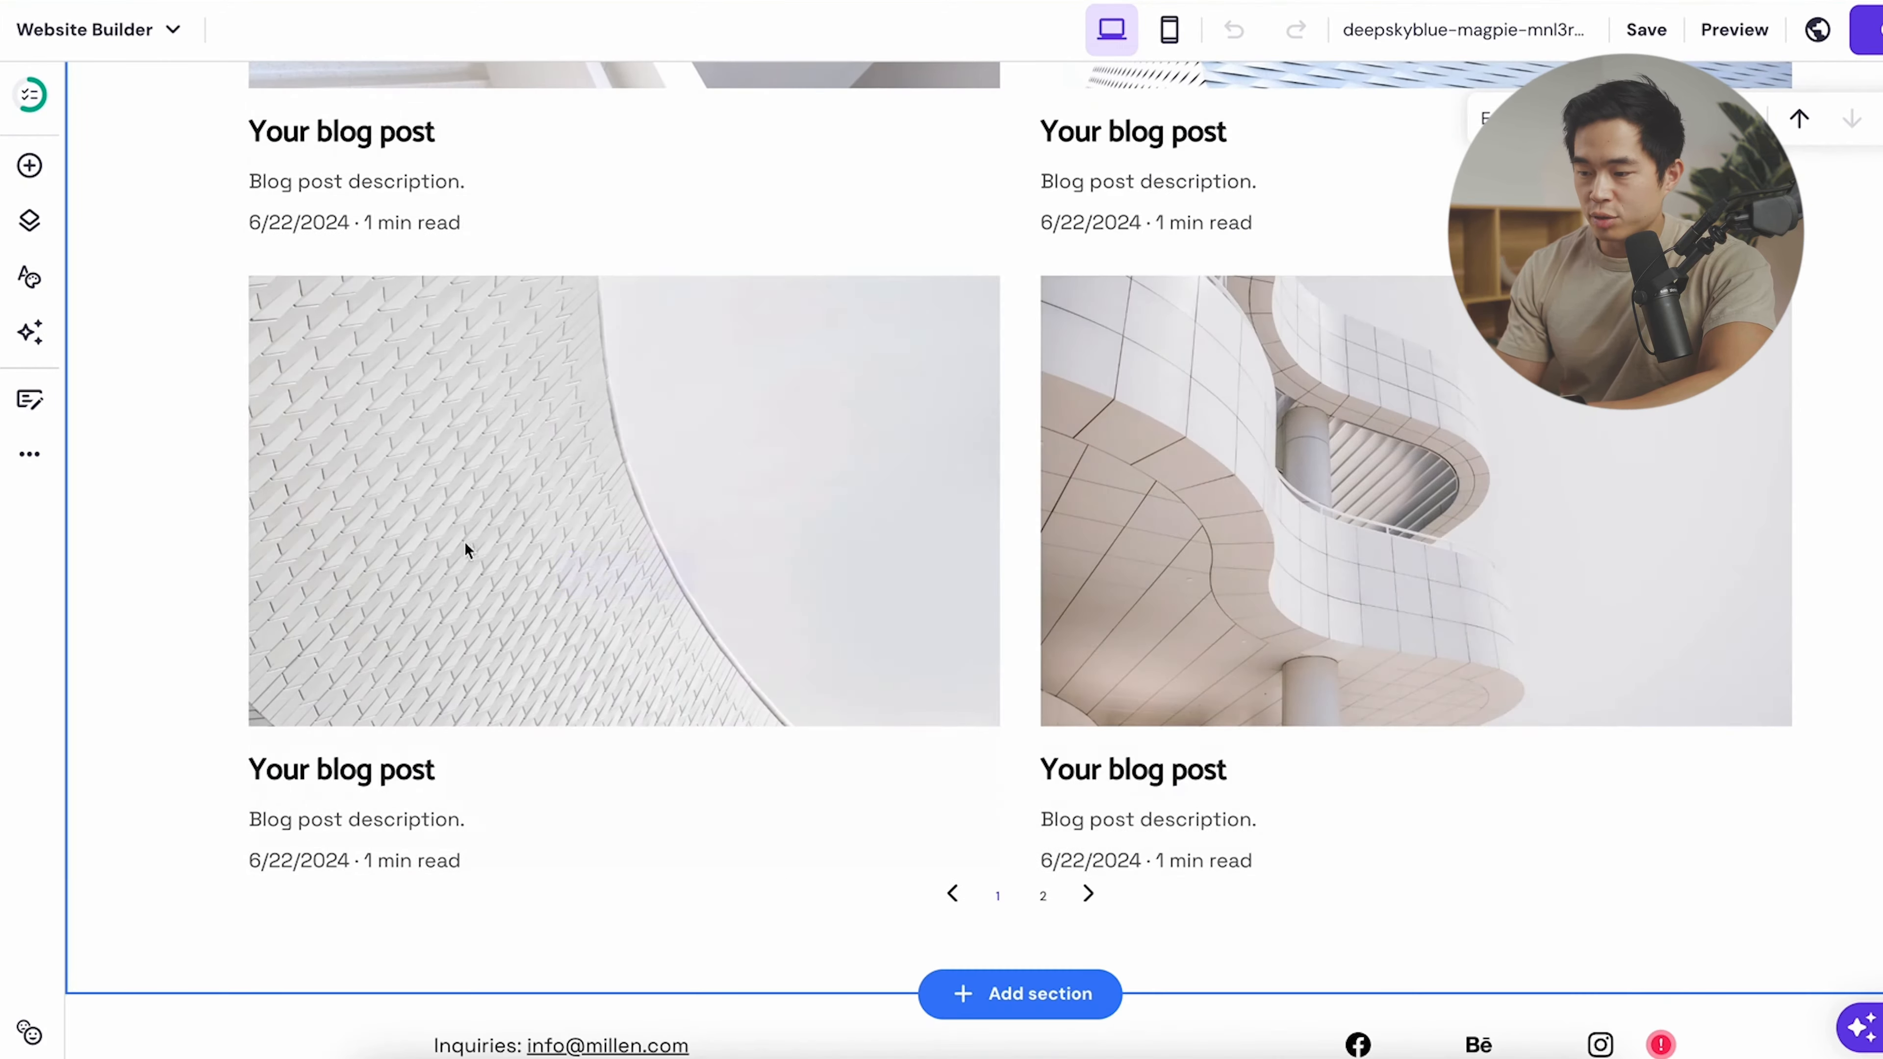
scroll(1416, 593, up, 2)
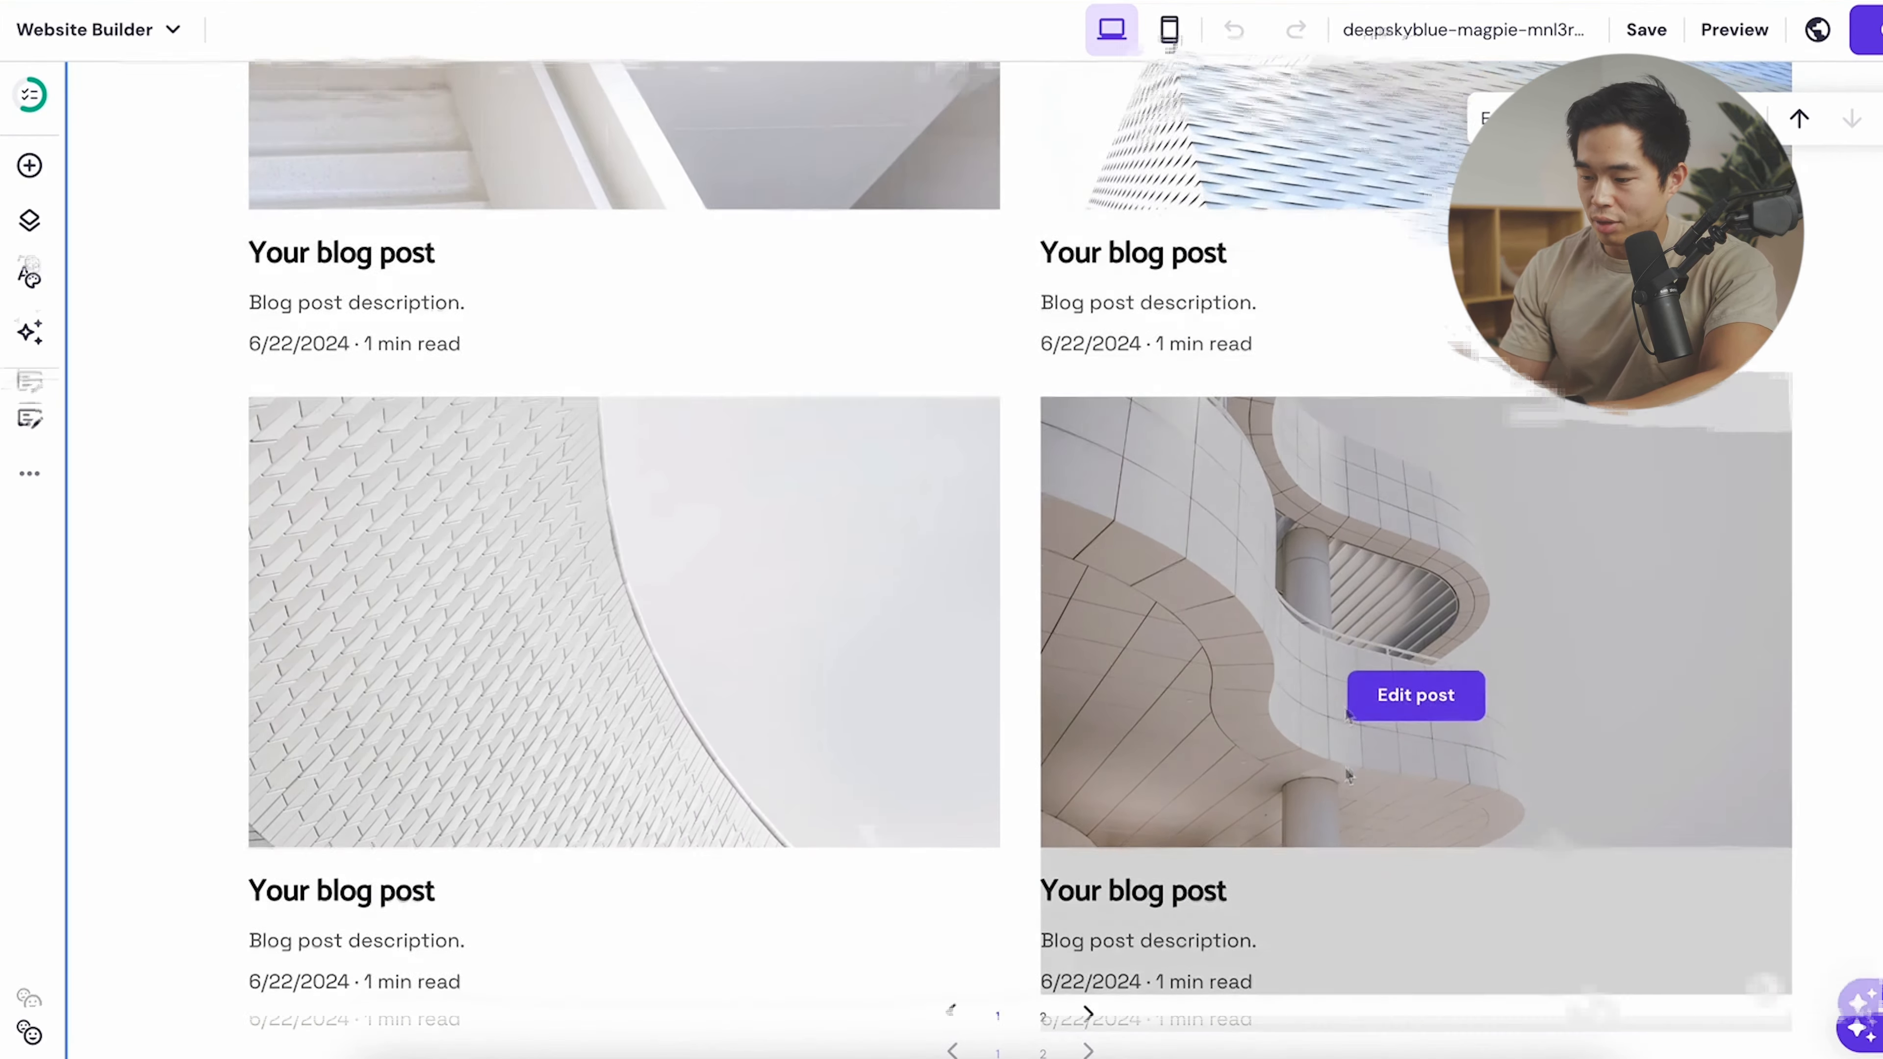
scroll(1042, 828, down, 3)
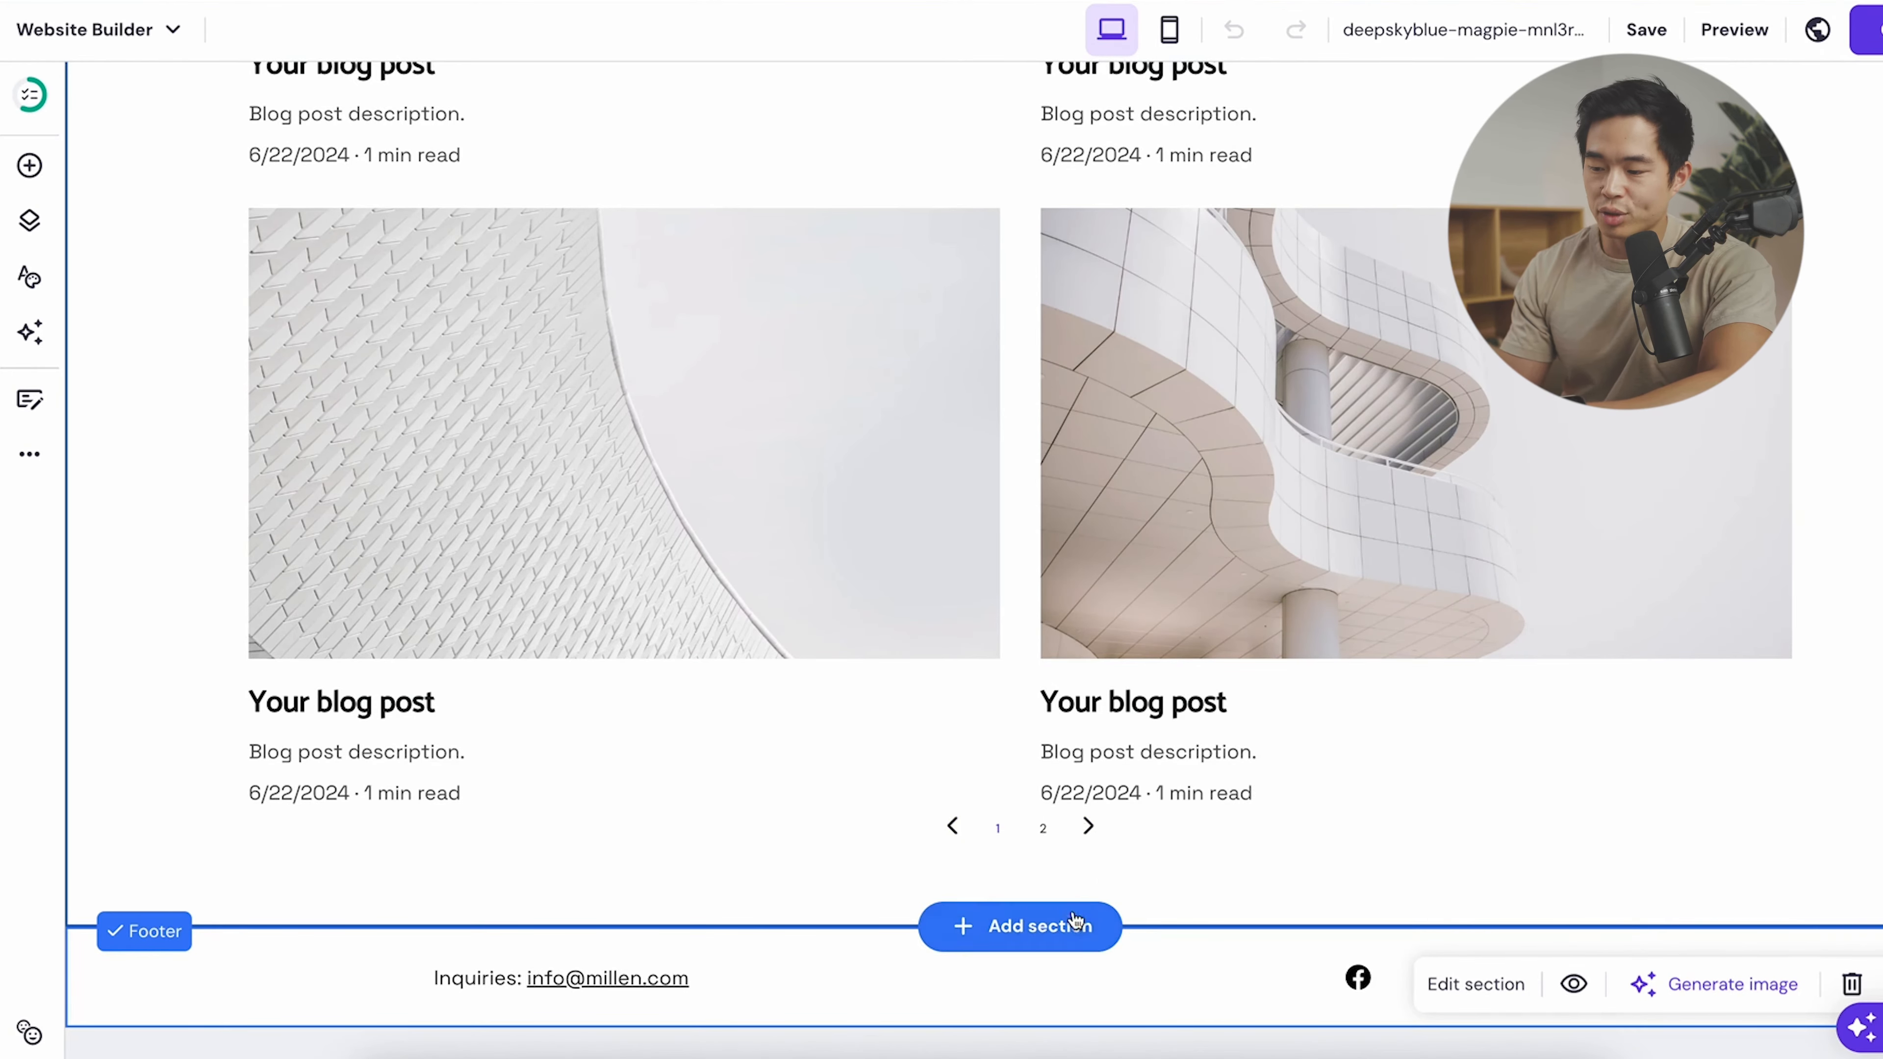
scroll(862, 220, up, 10)
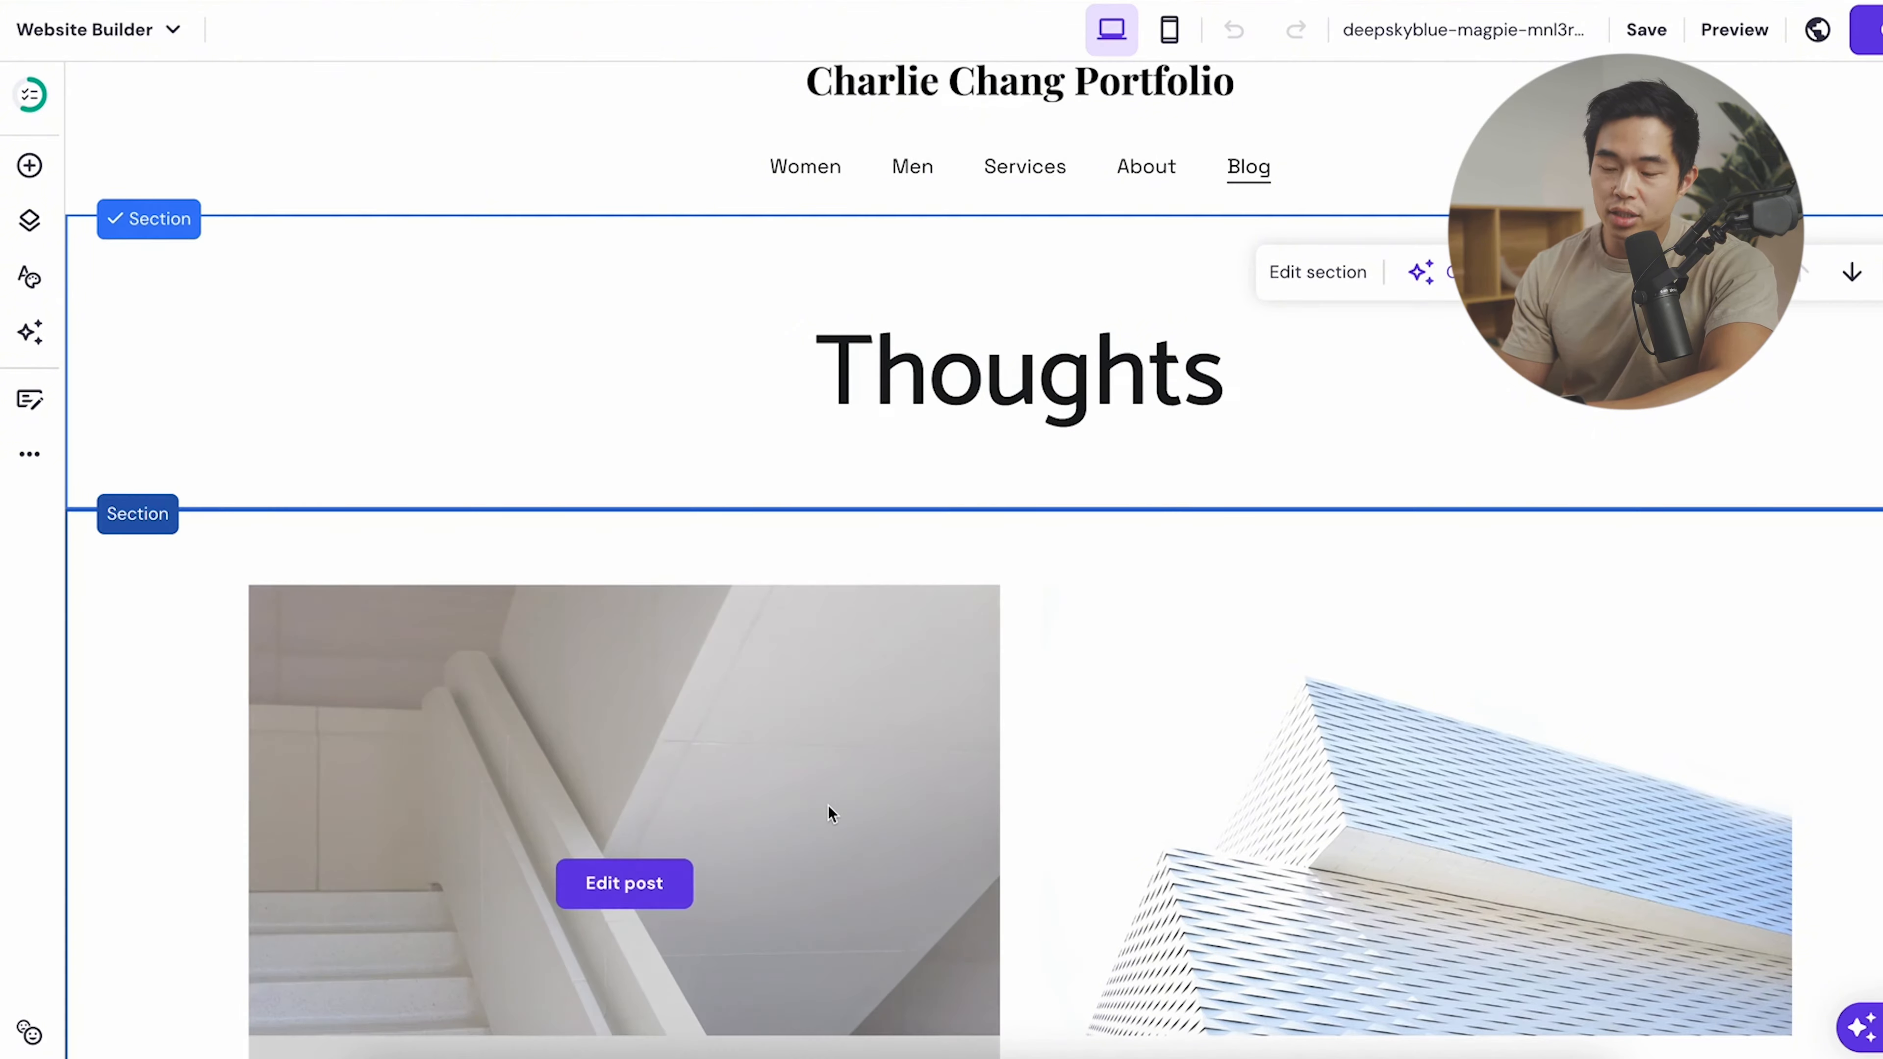
scroll(828, 808, down, 5)
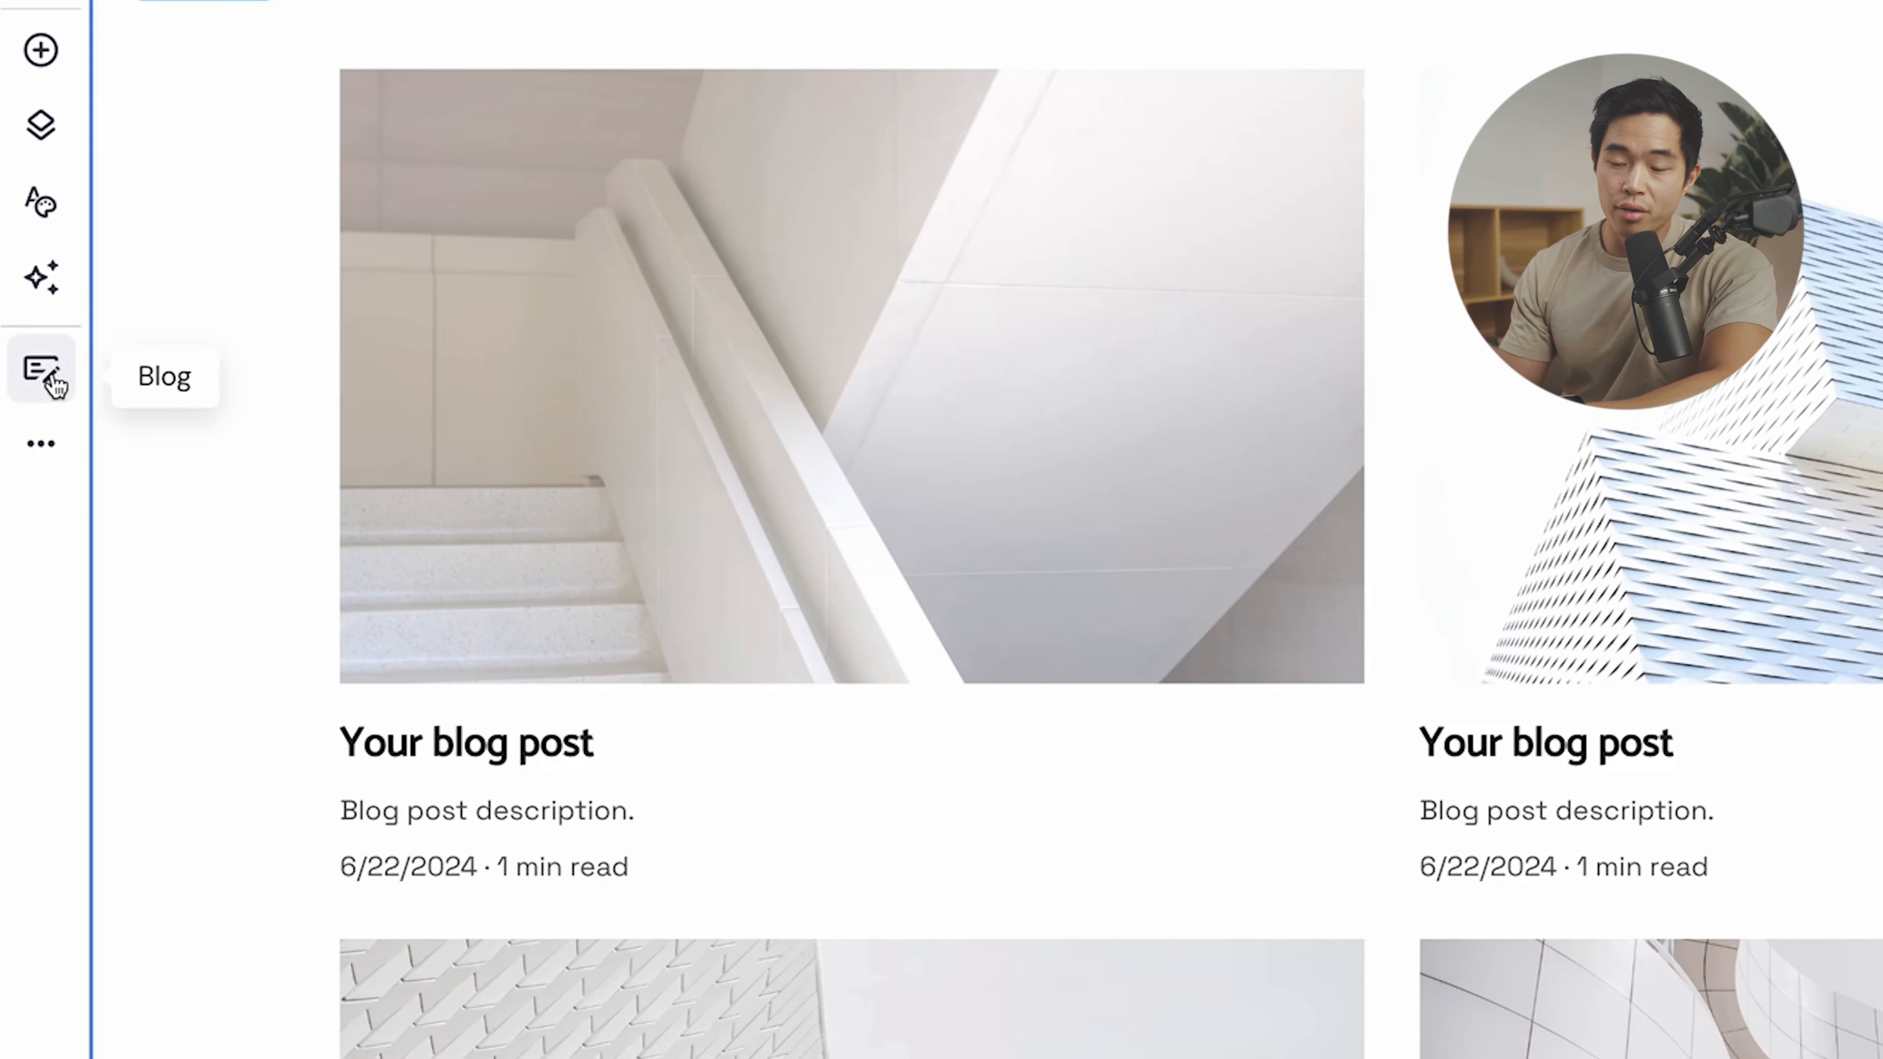
- Bring up the Blog posts panel and scroll through the post list
click(45, 374)
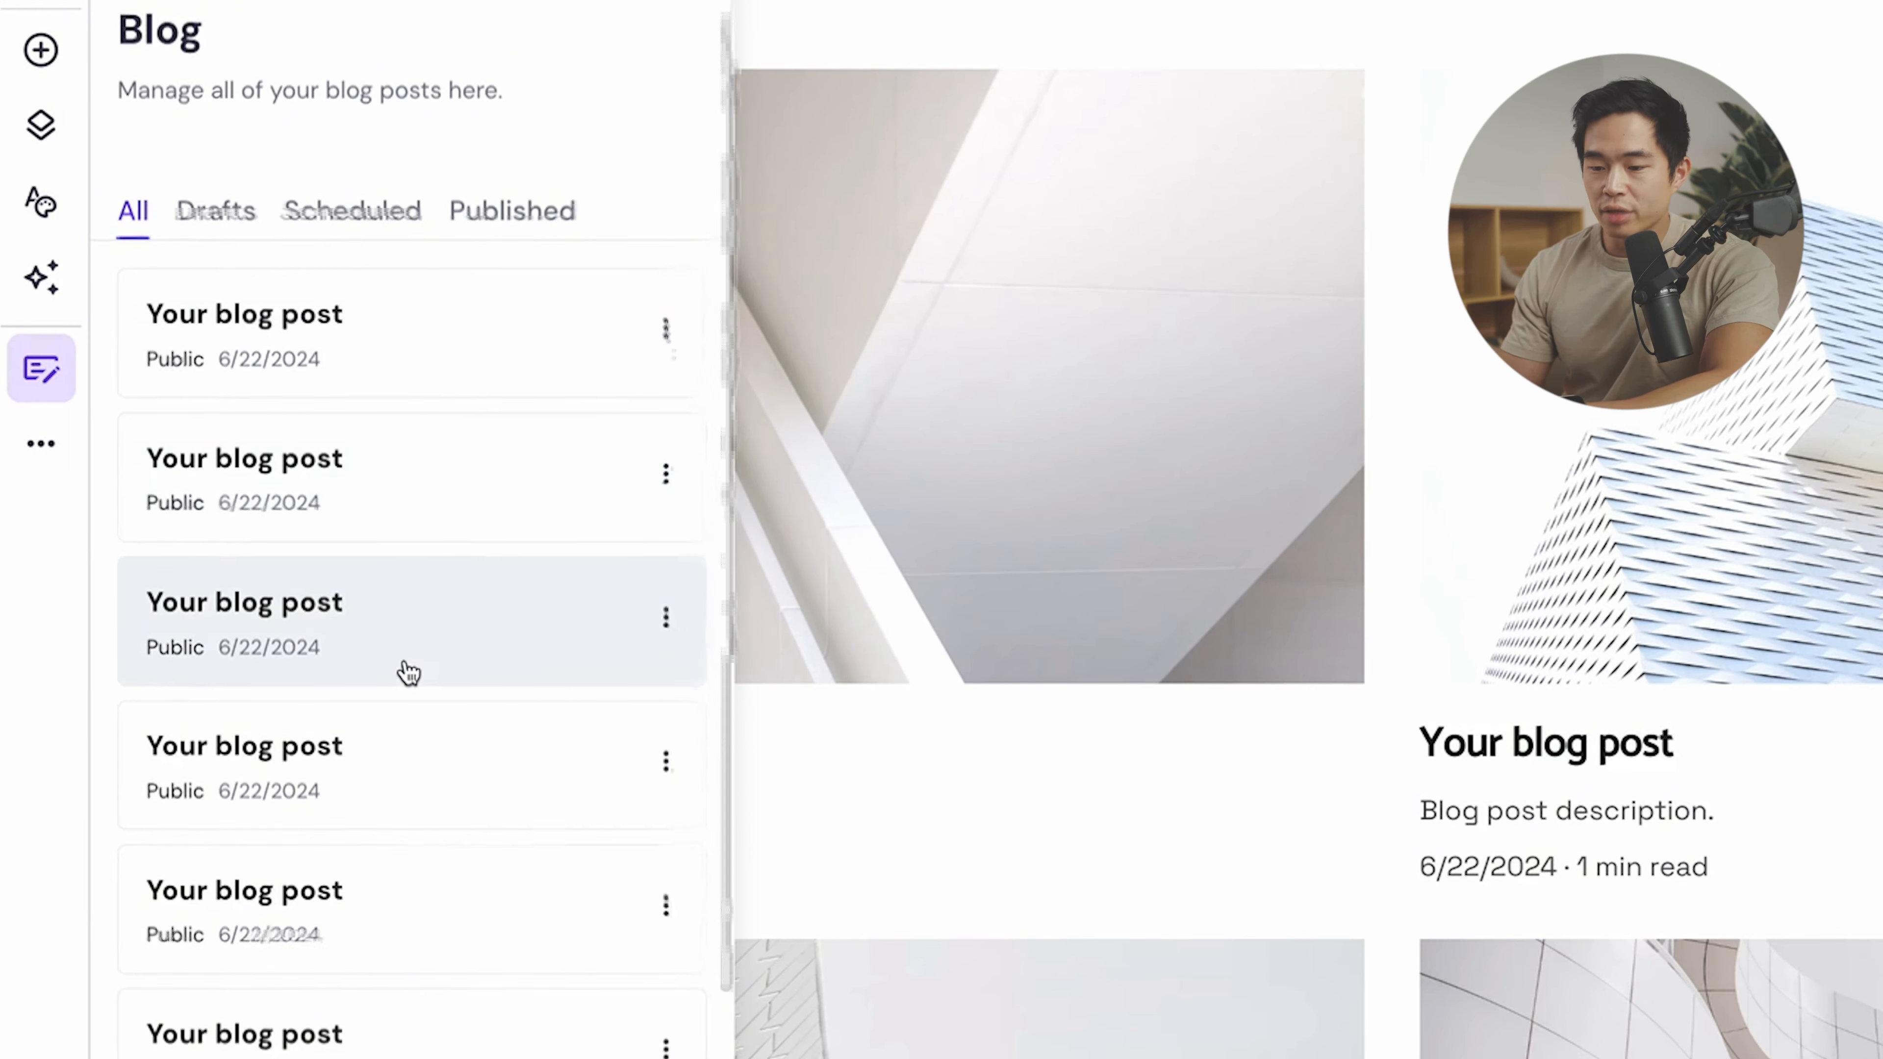
scroll(403, 672, down, 2)
scroll(370, 300, up, 1)
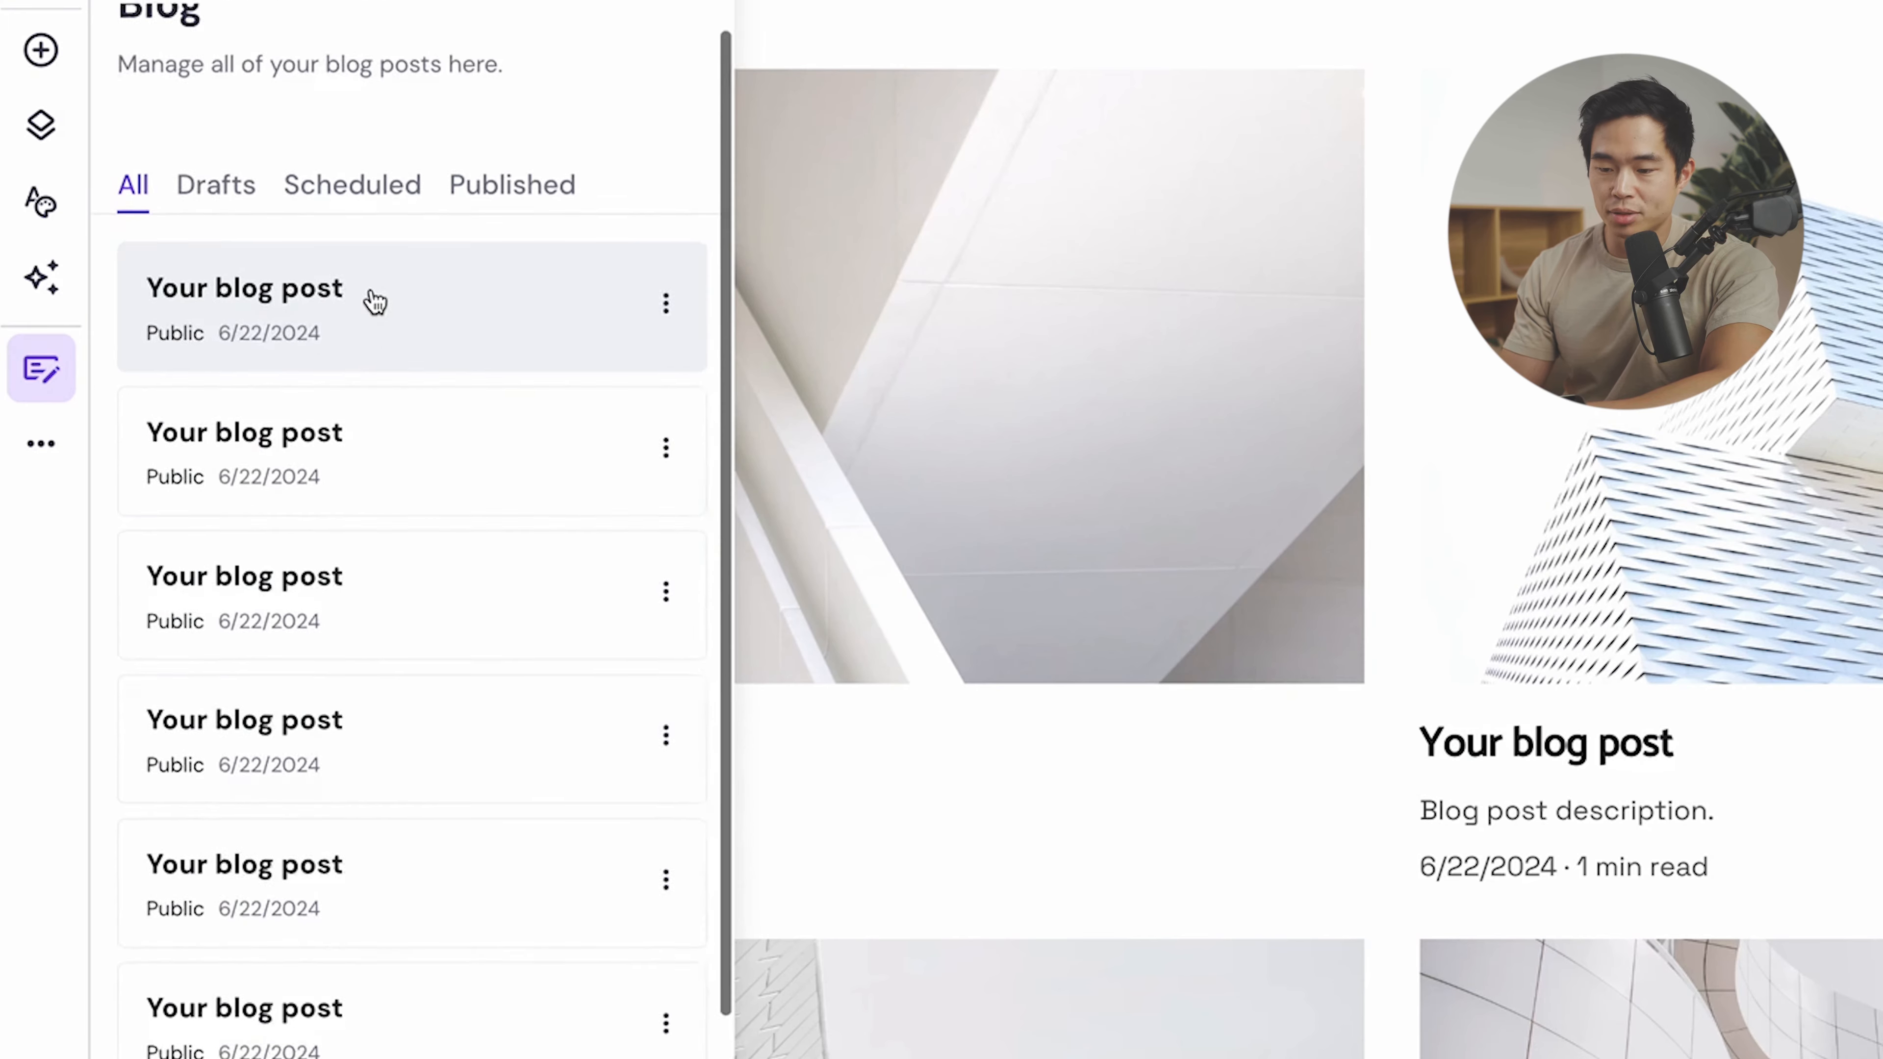
scroll(370, 299, down, 1)
scroll(361, 676, up, 1)
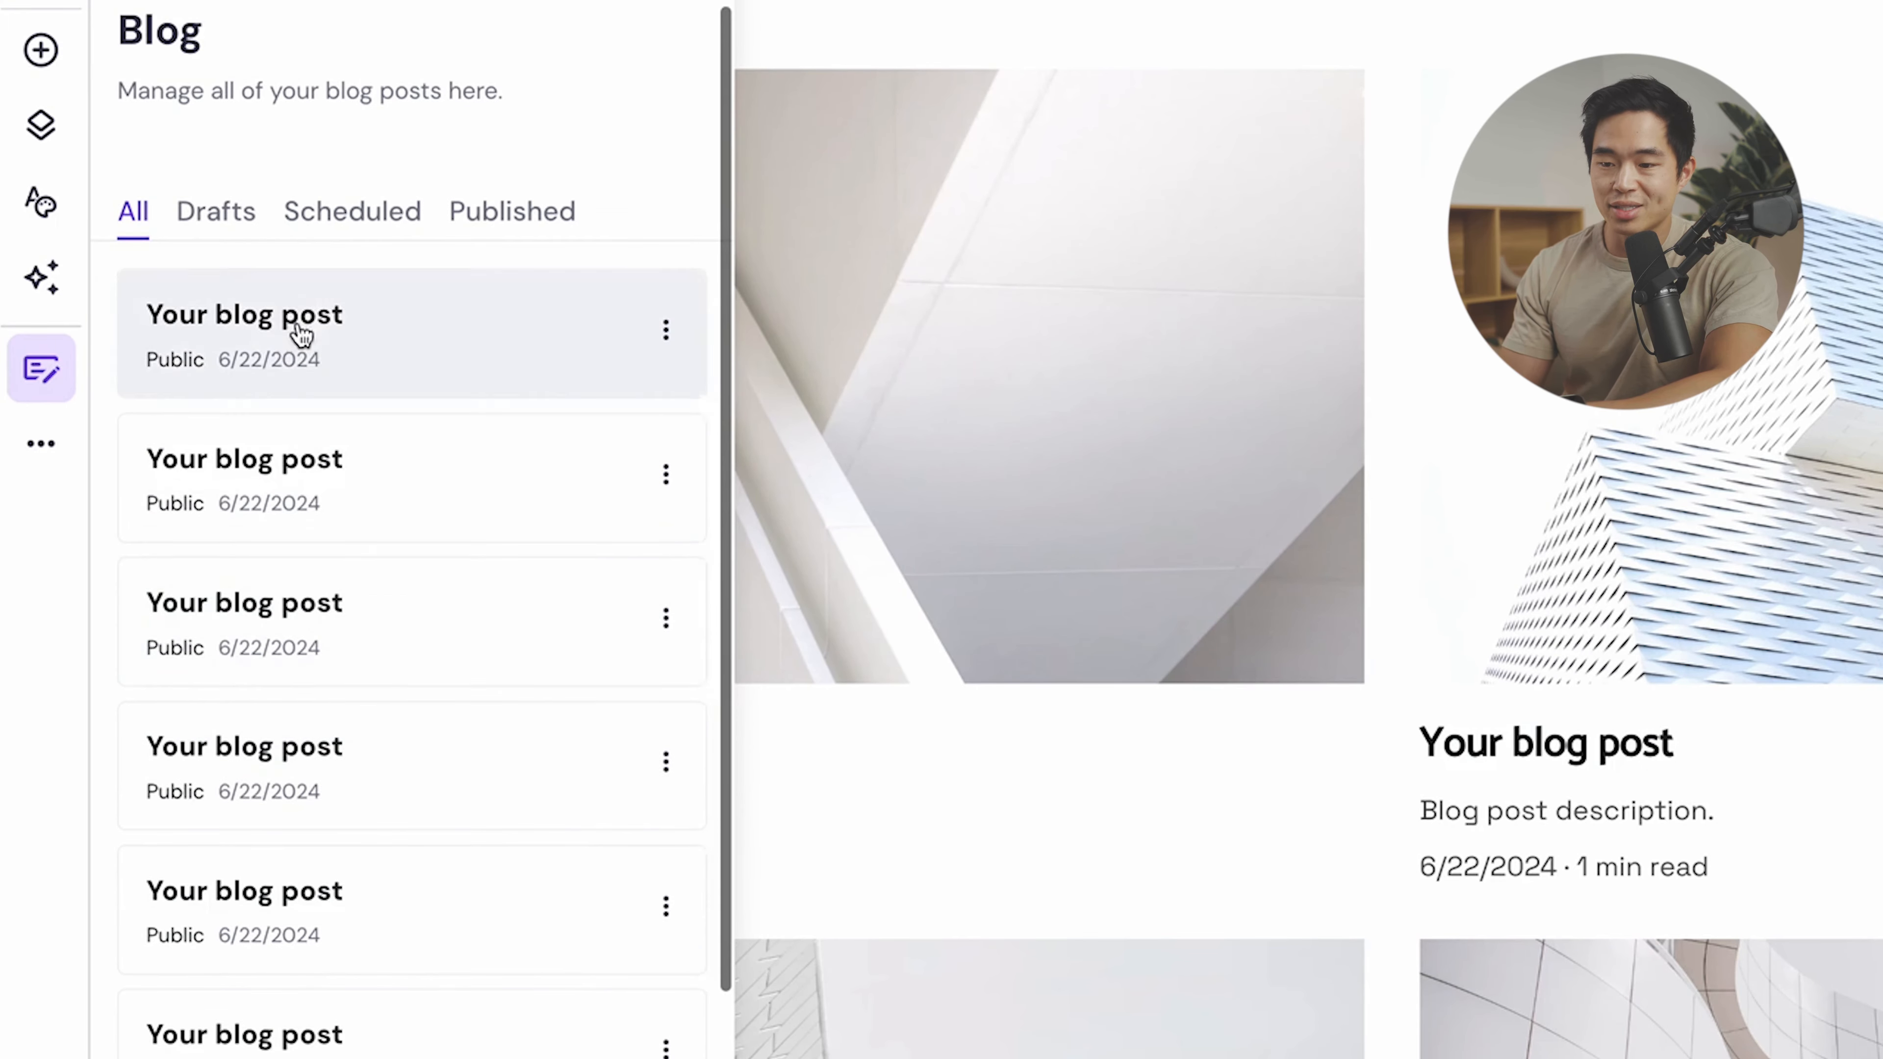
- Filter the posts by Drafts, Scheduled and Published, then return to All
click(222, 216)
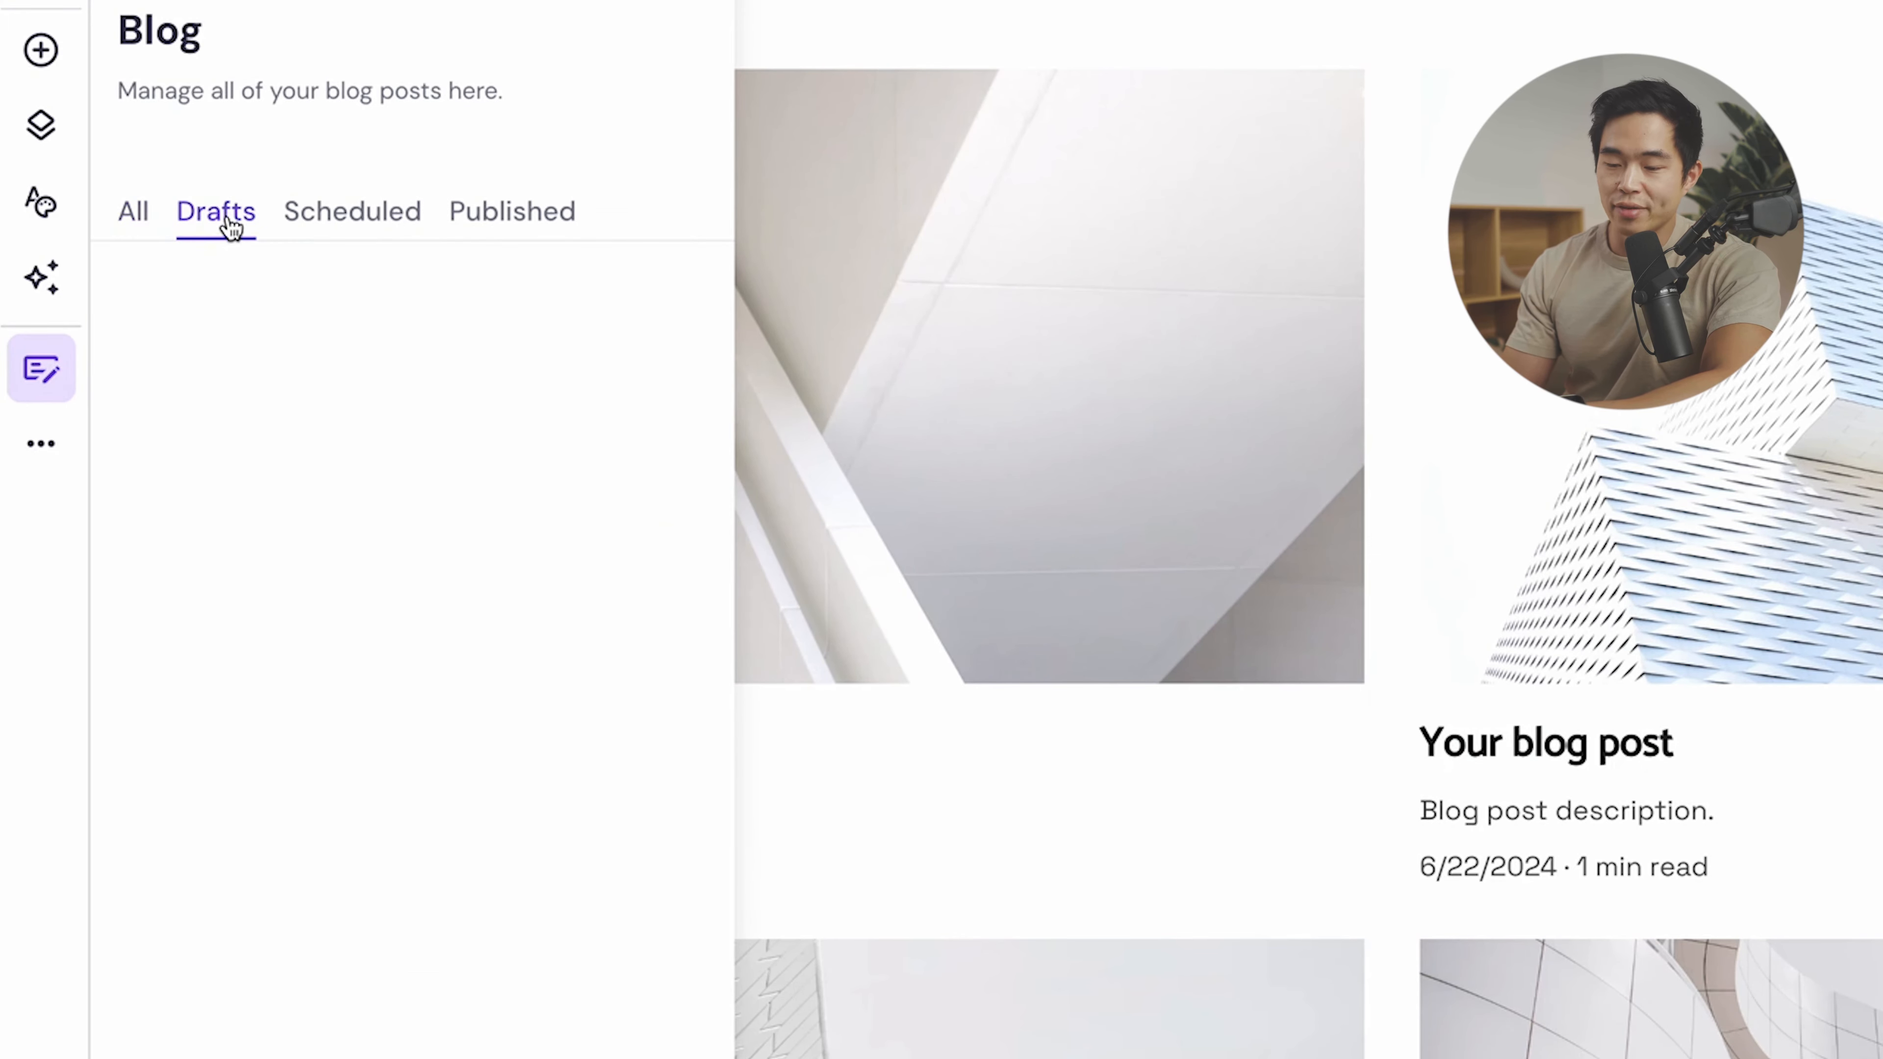
click(359, 220)
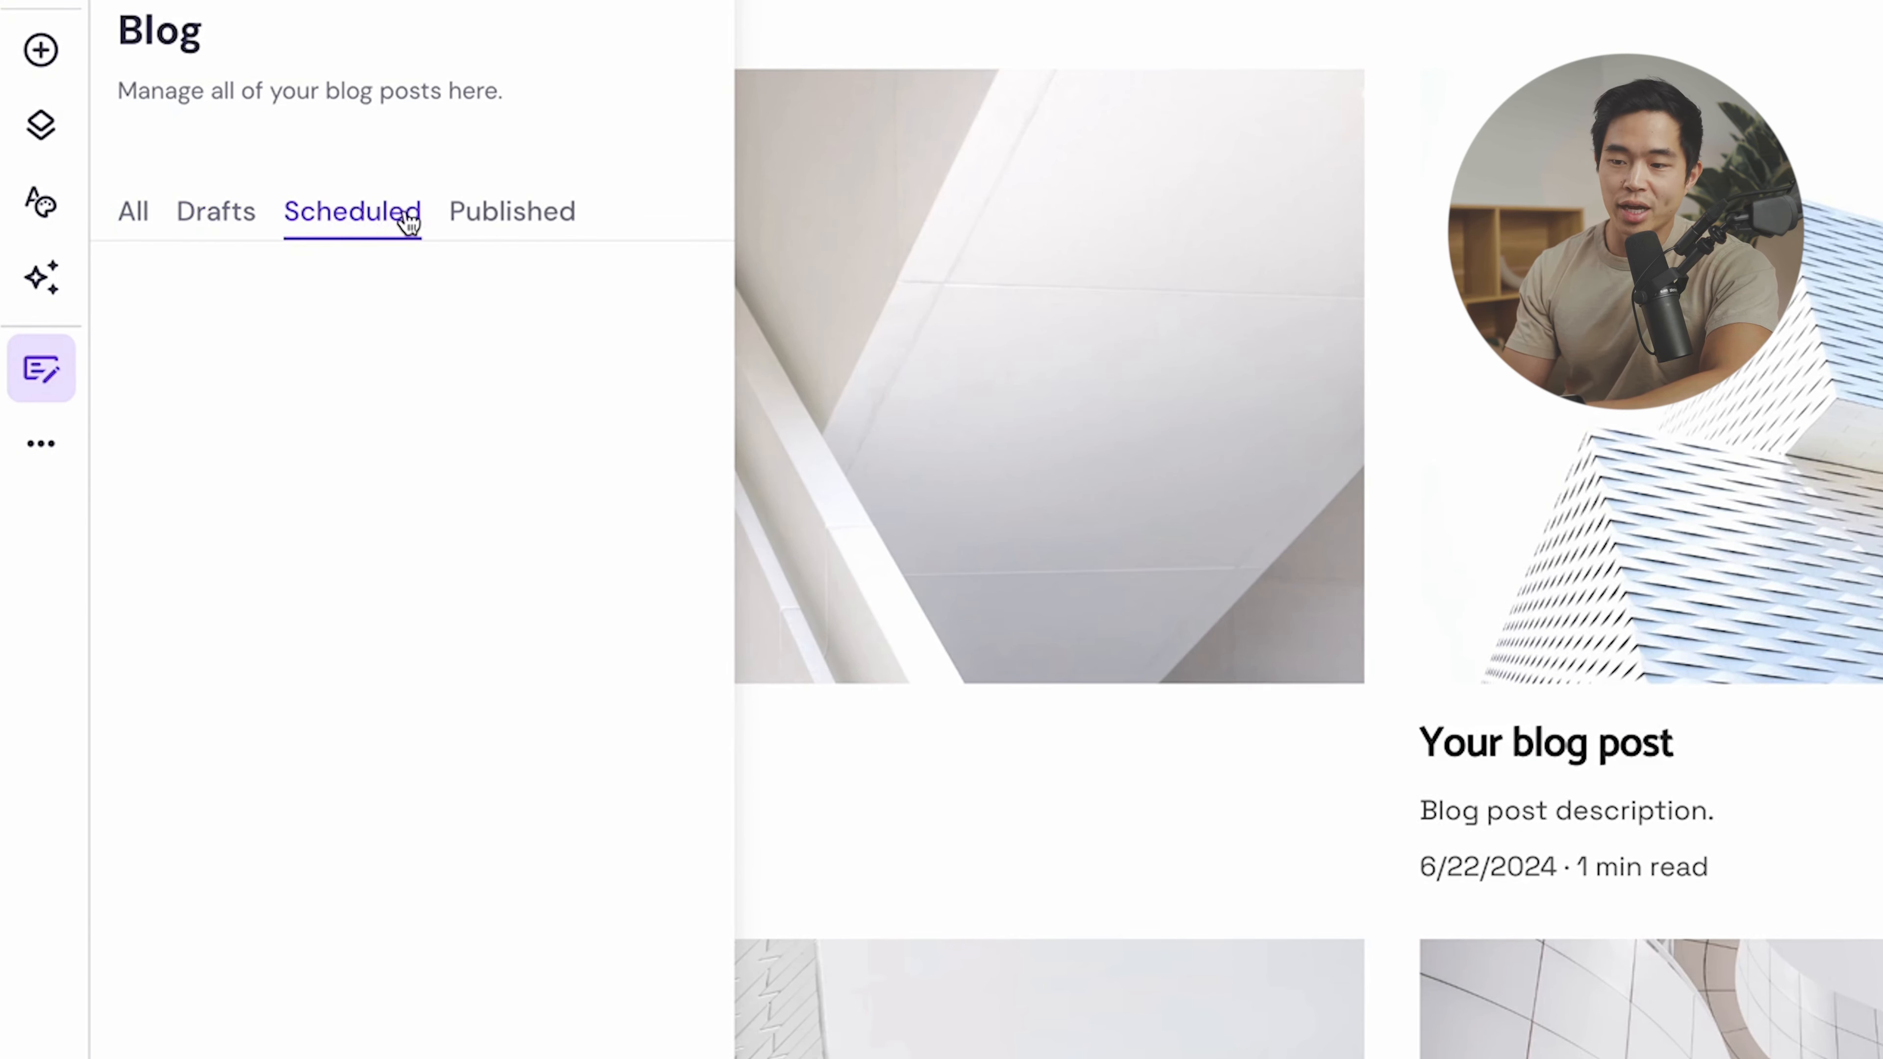
click(530, 215)
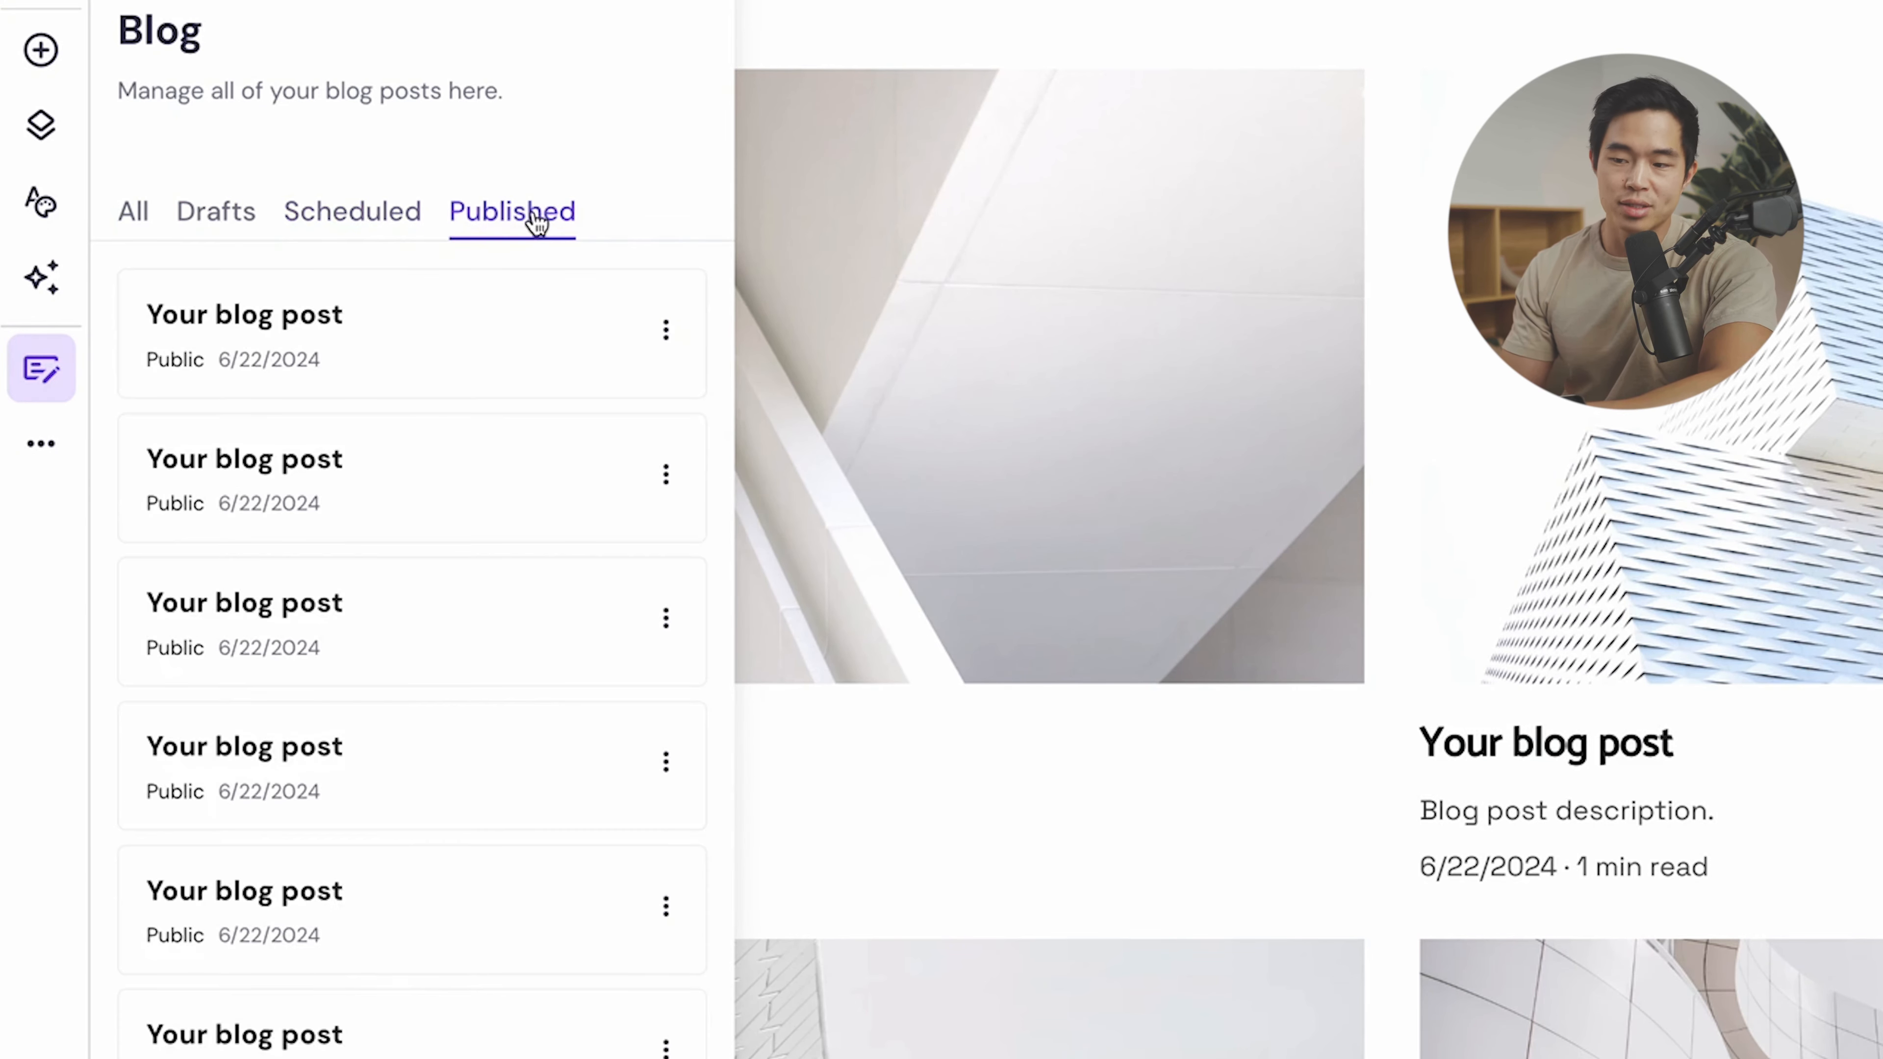
click(134, 214)
scroll(558, 1020, down, 1)
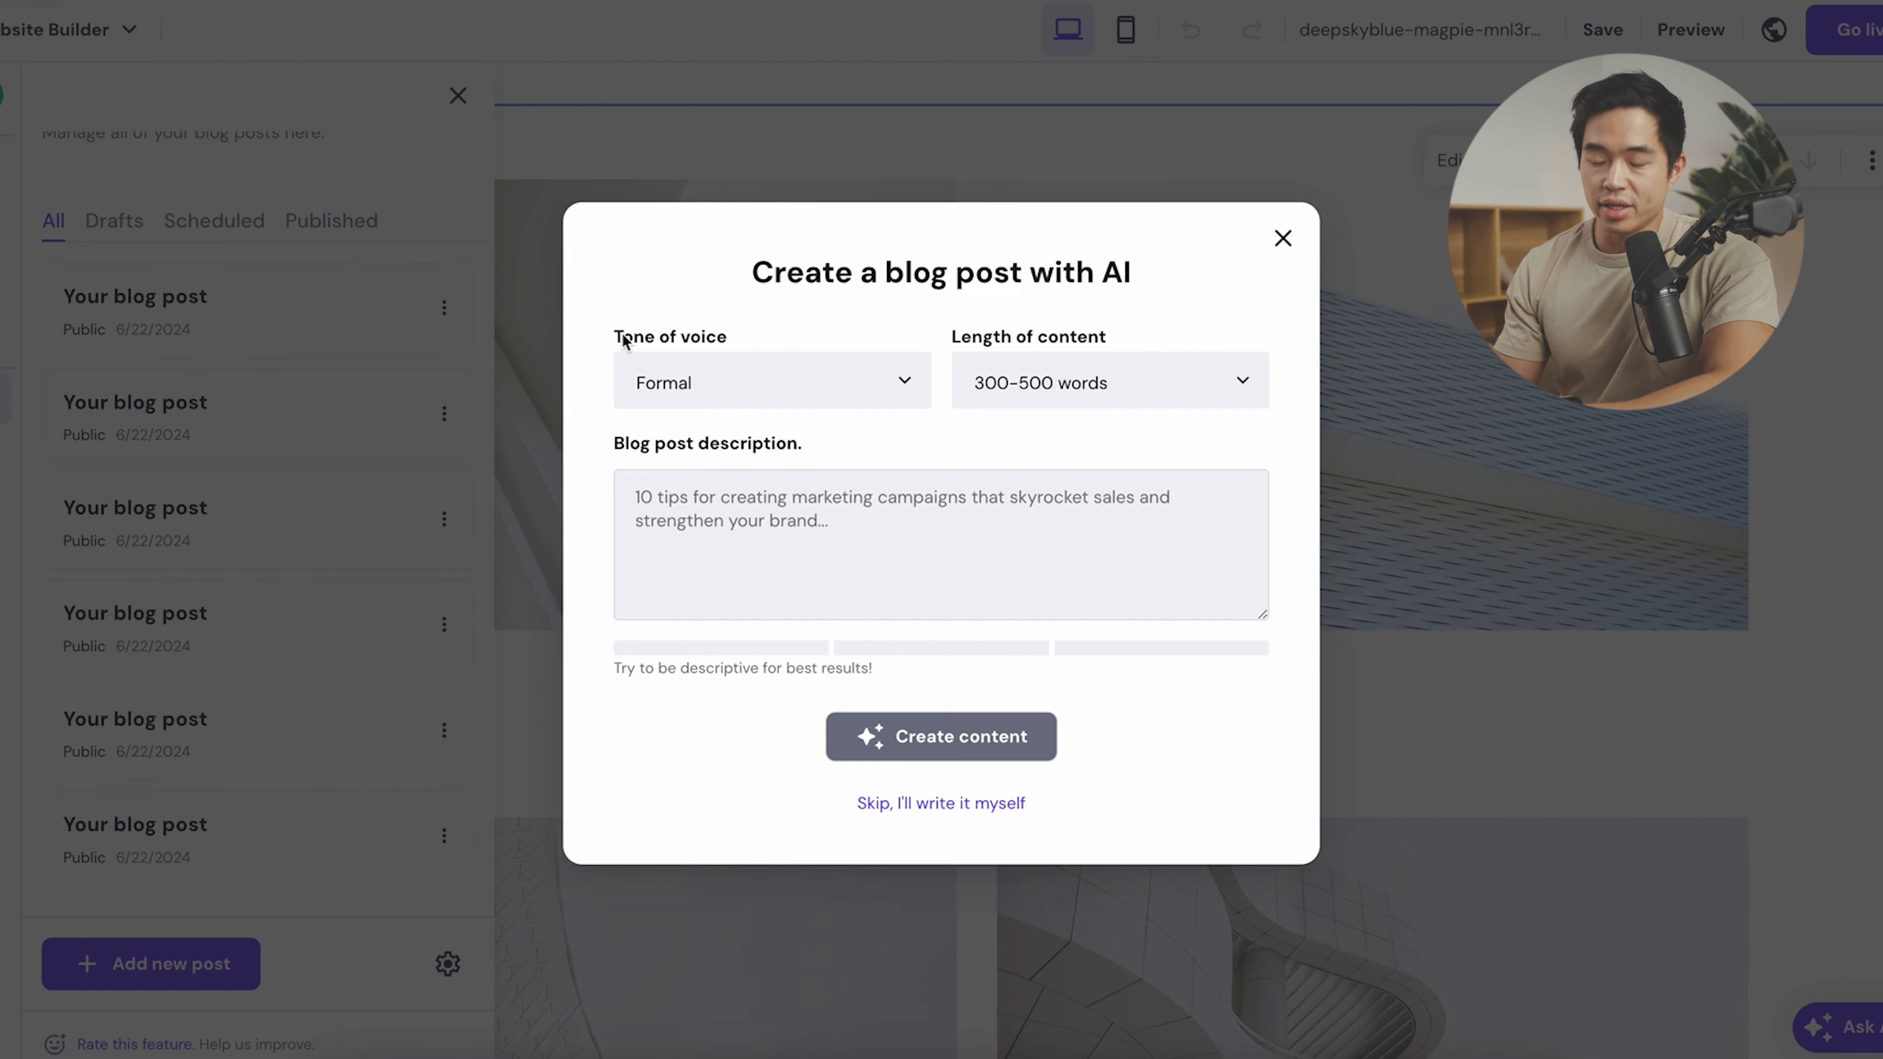
- Keep Formal tone and 300–500 words, paste the photo-session tips description, and create the content
click(886, 380)
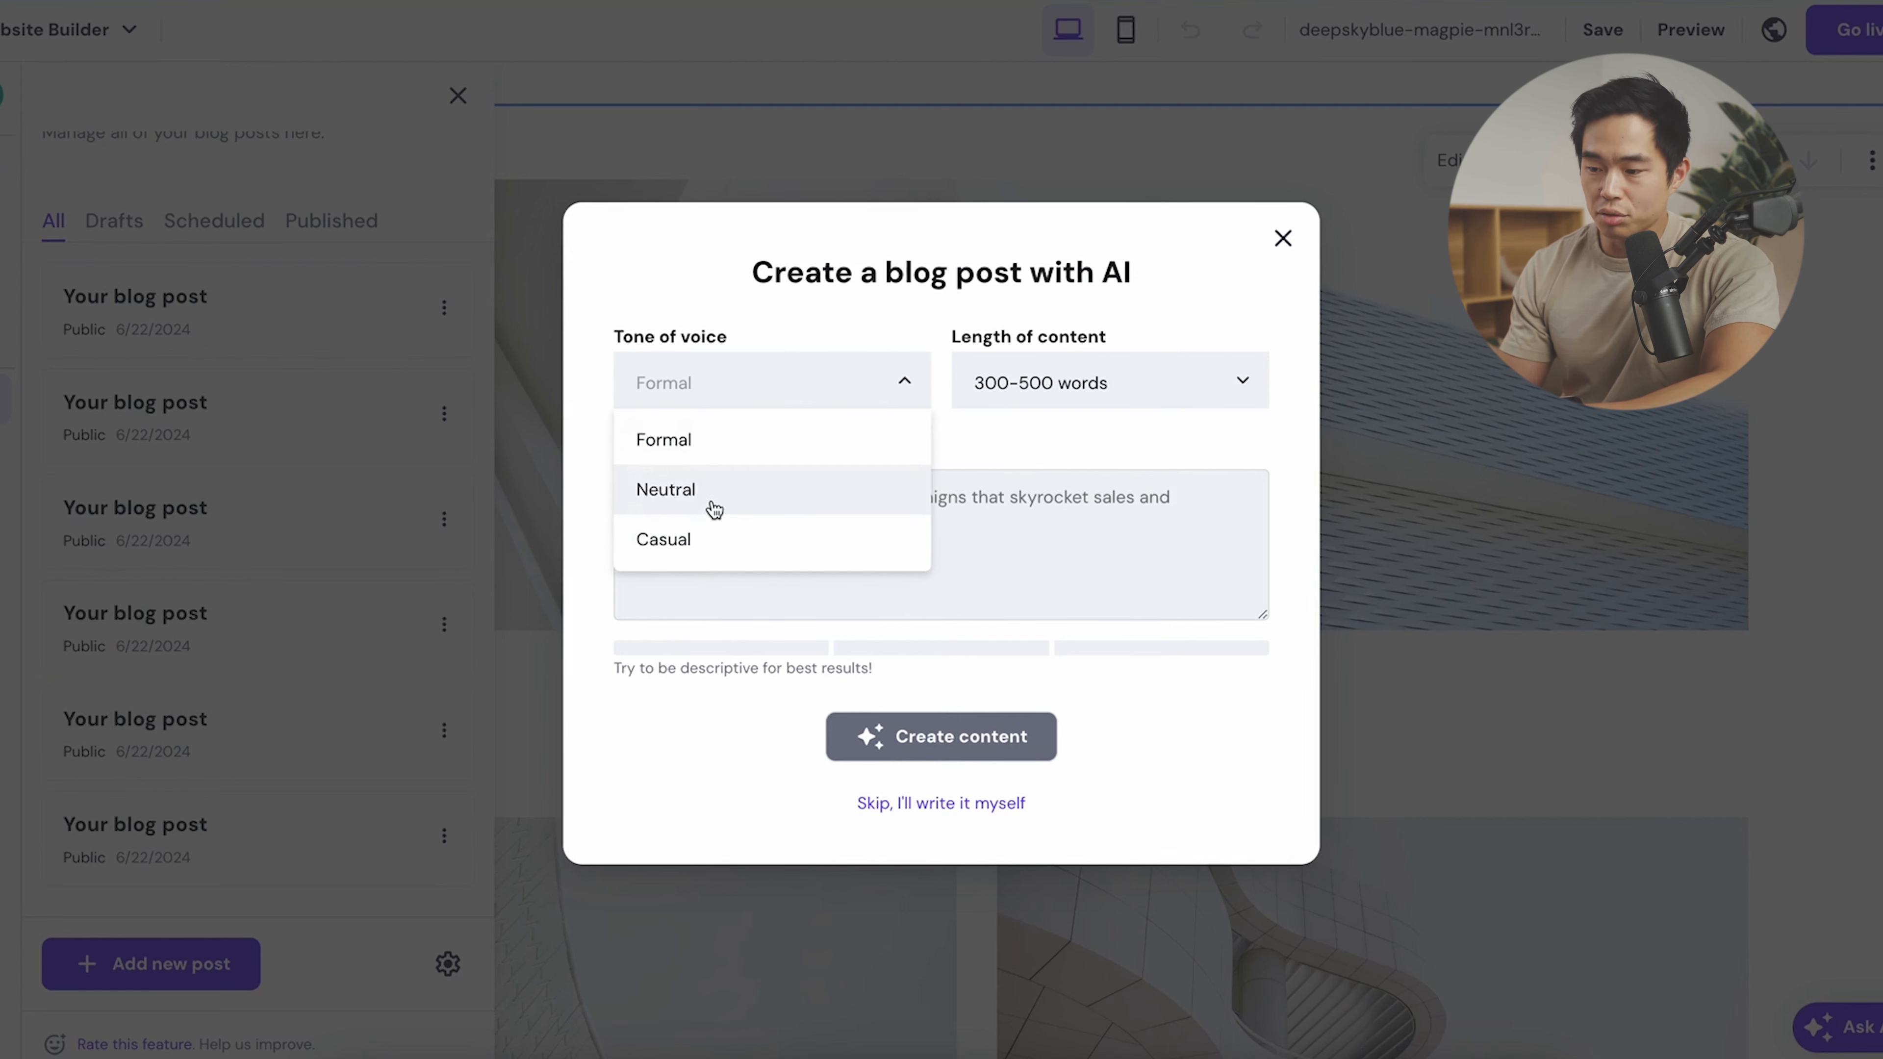
click(733, 441)
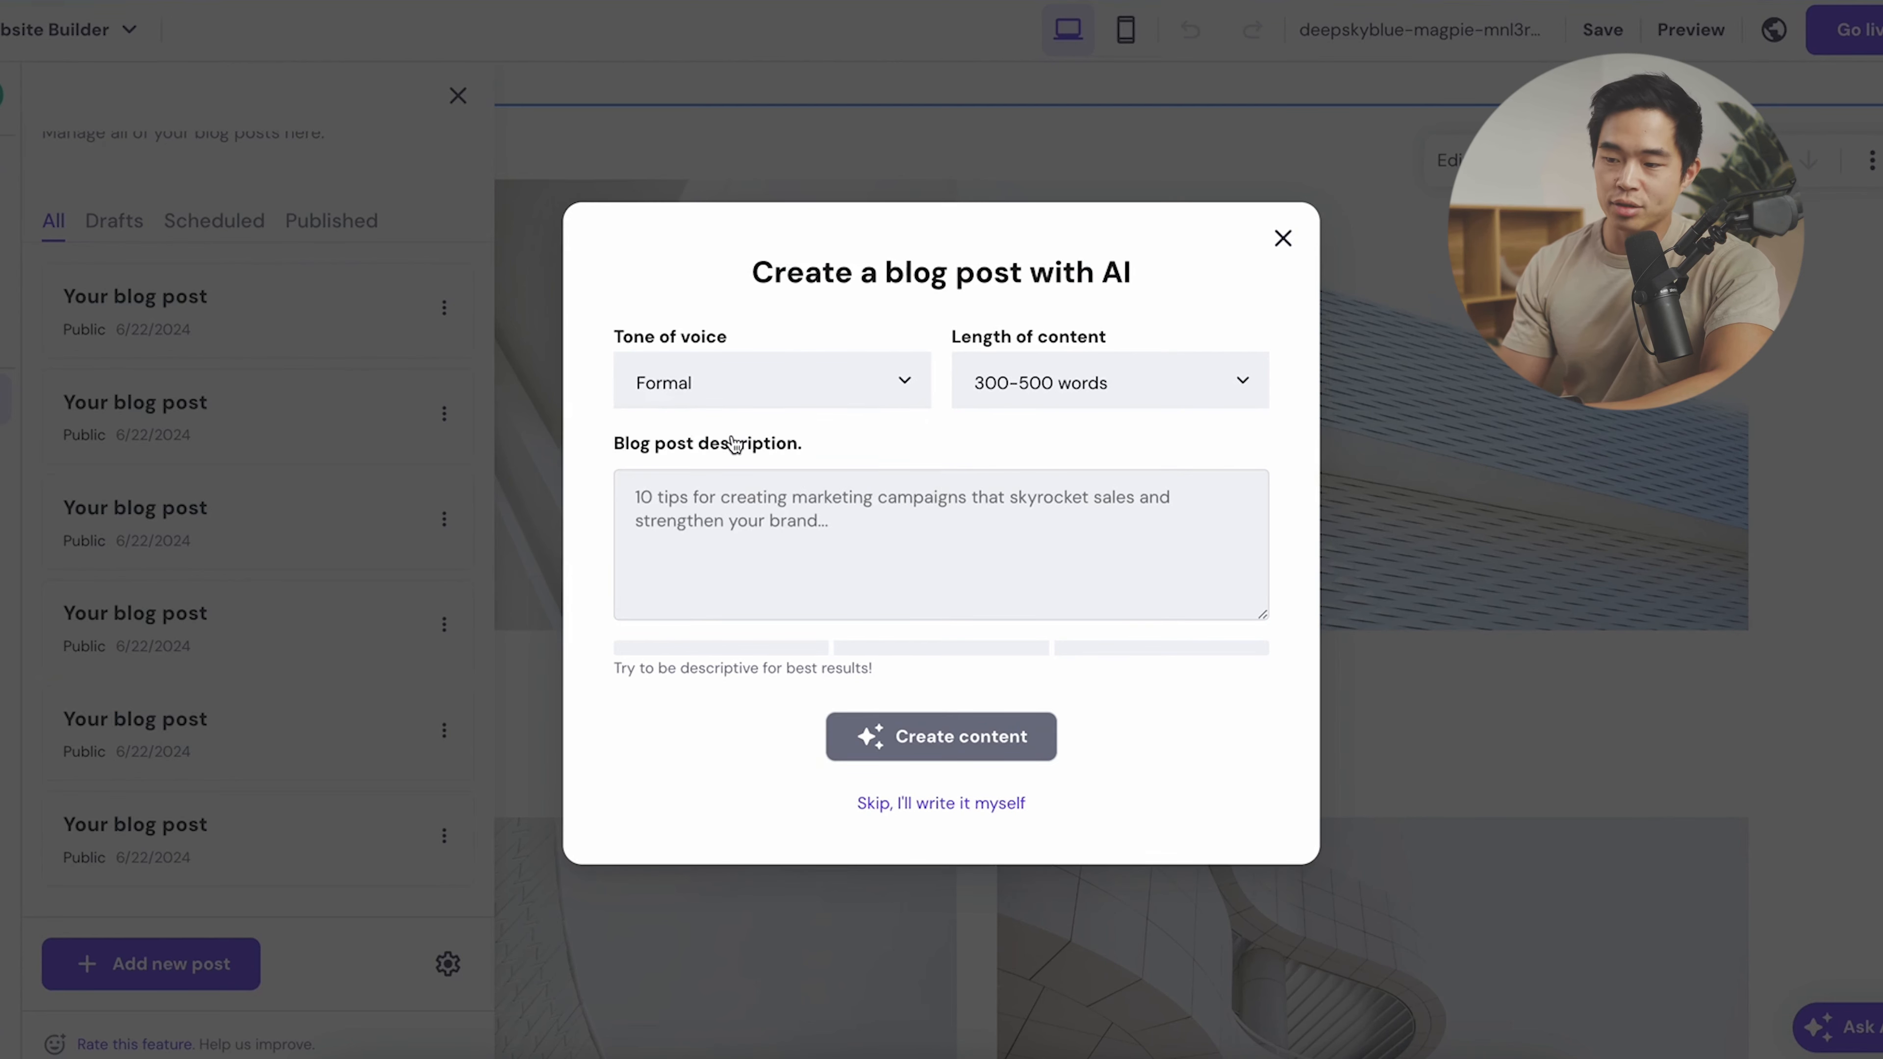
click(1070, 376)
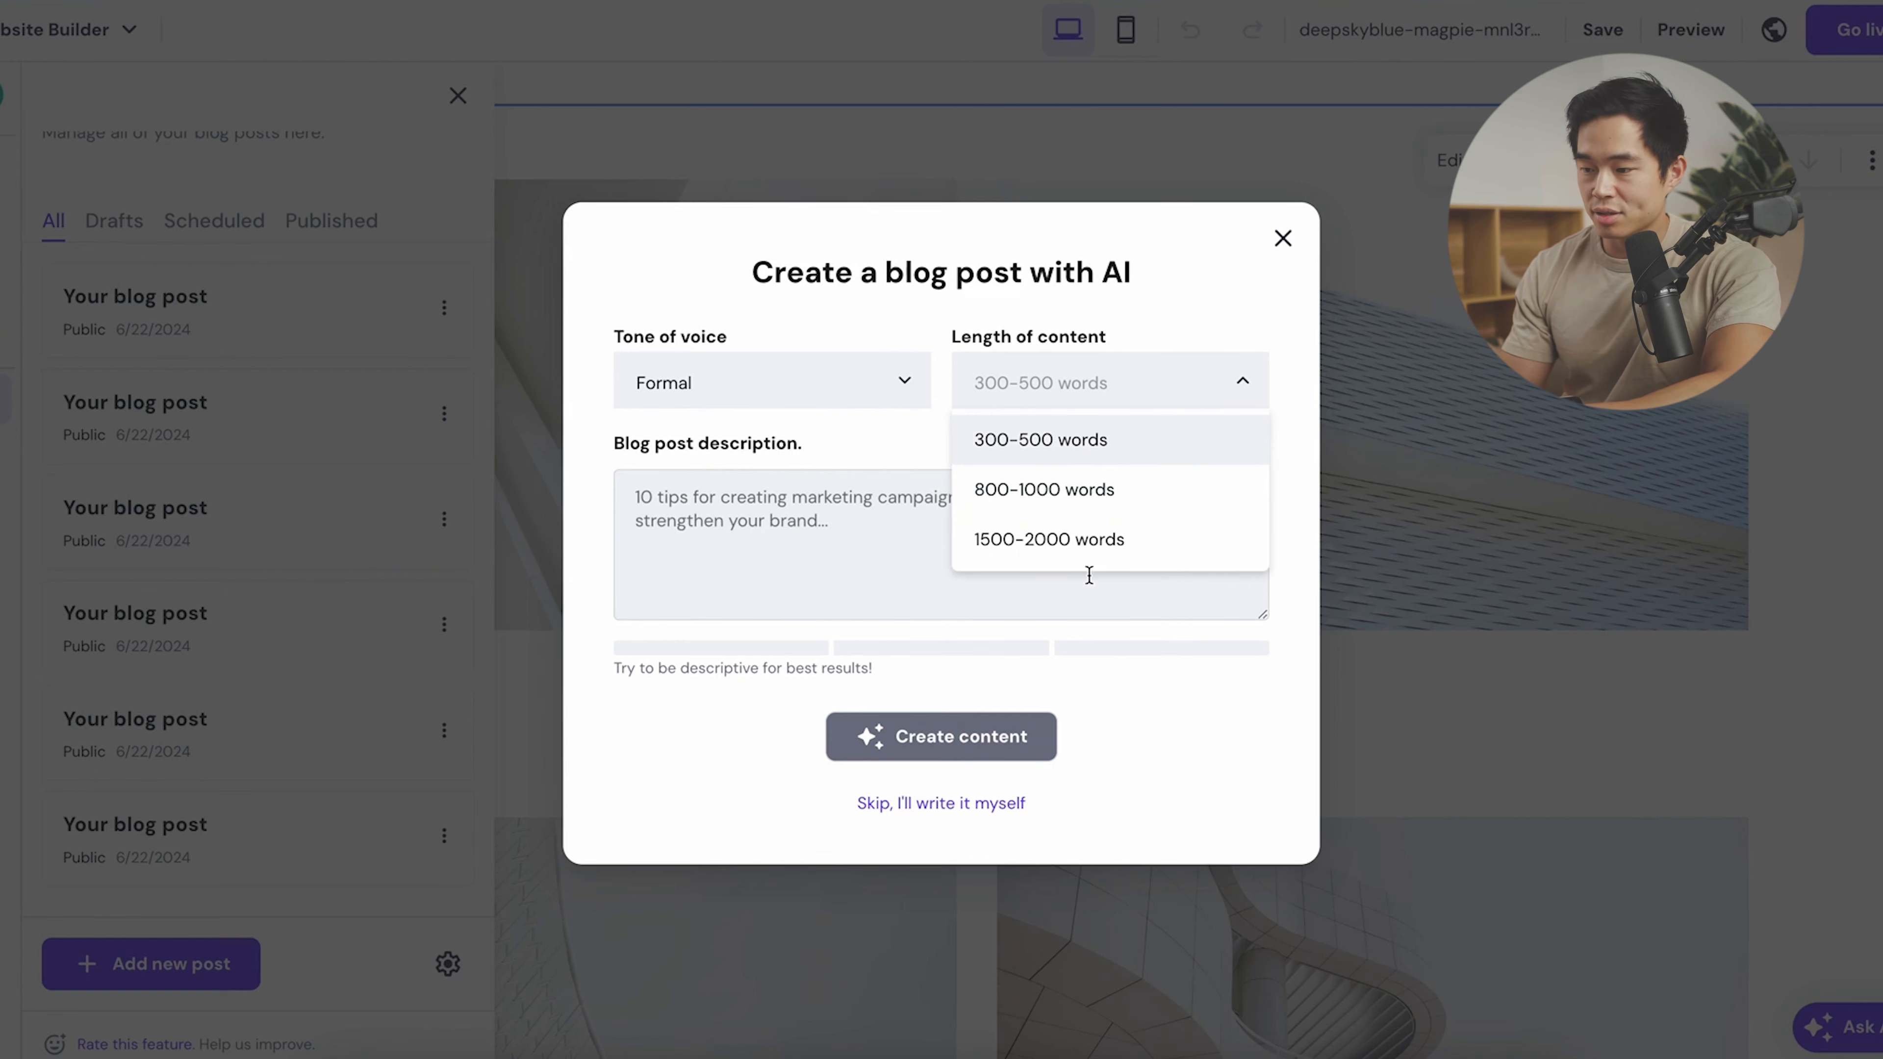
click(1084, 449)
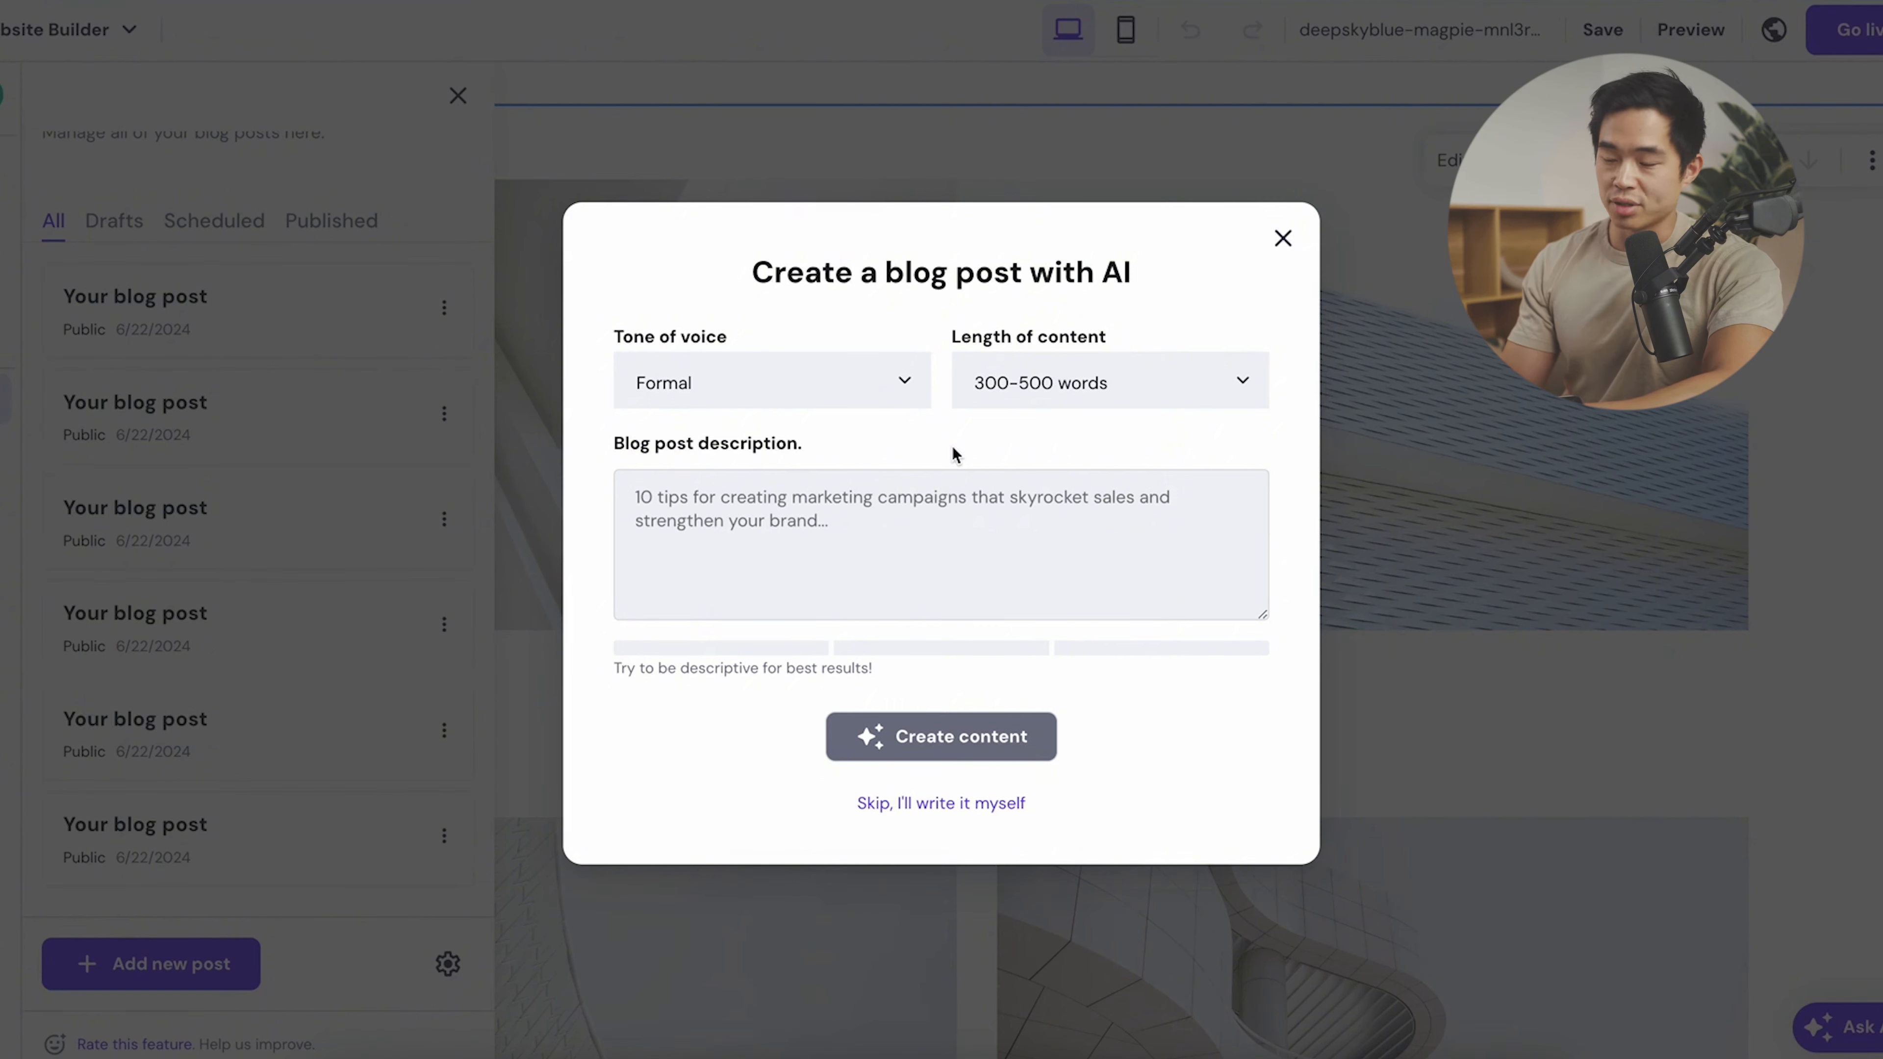
click(859, 523)
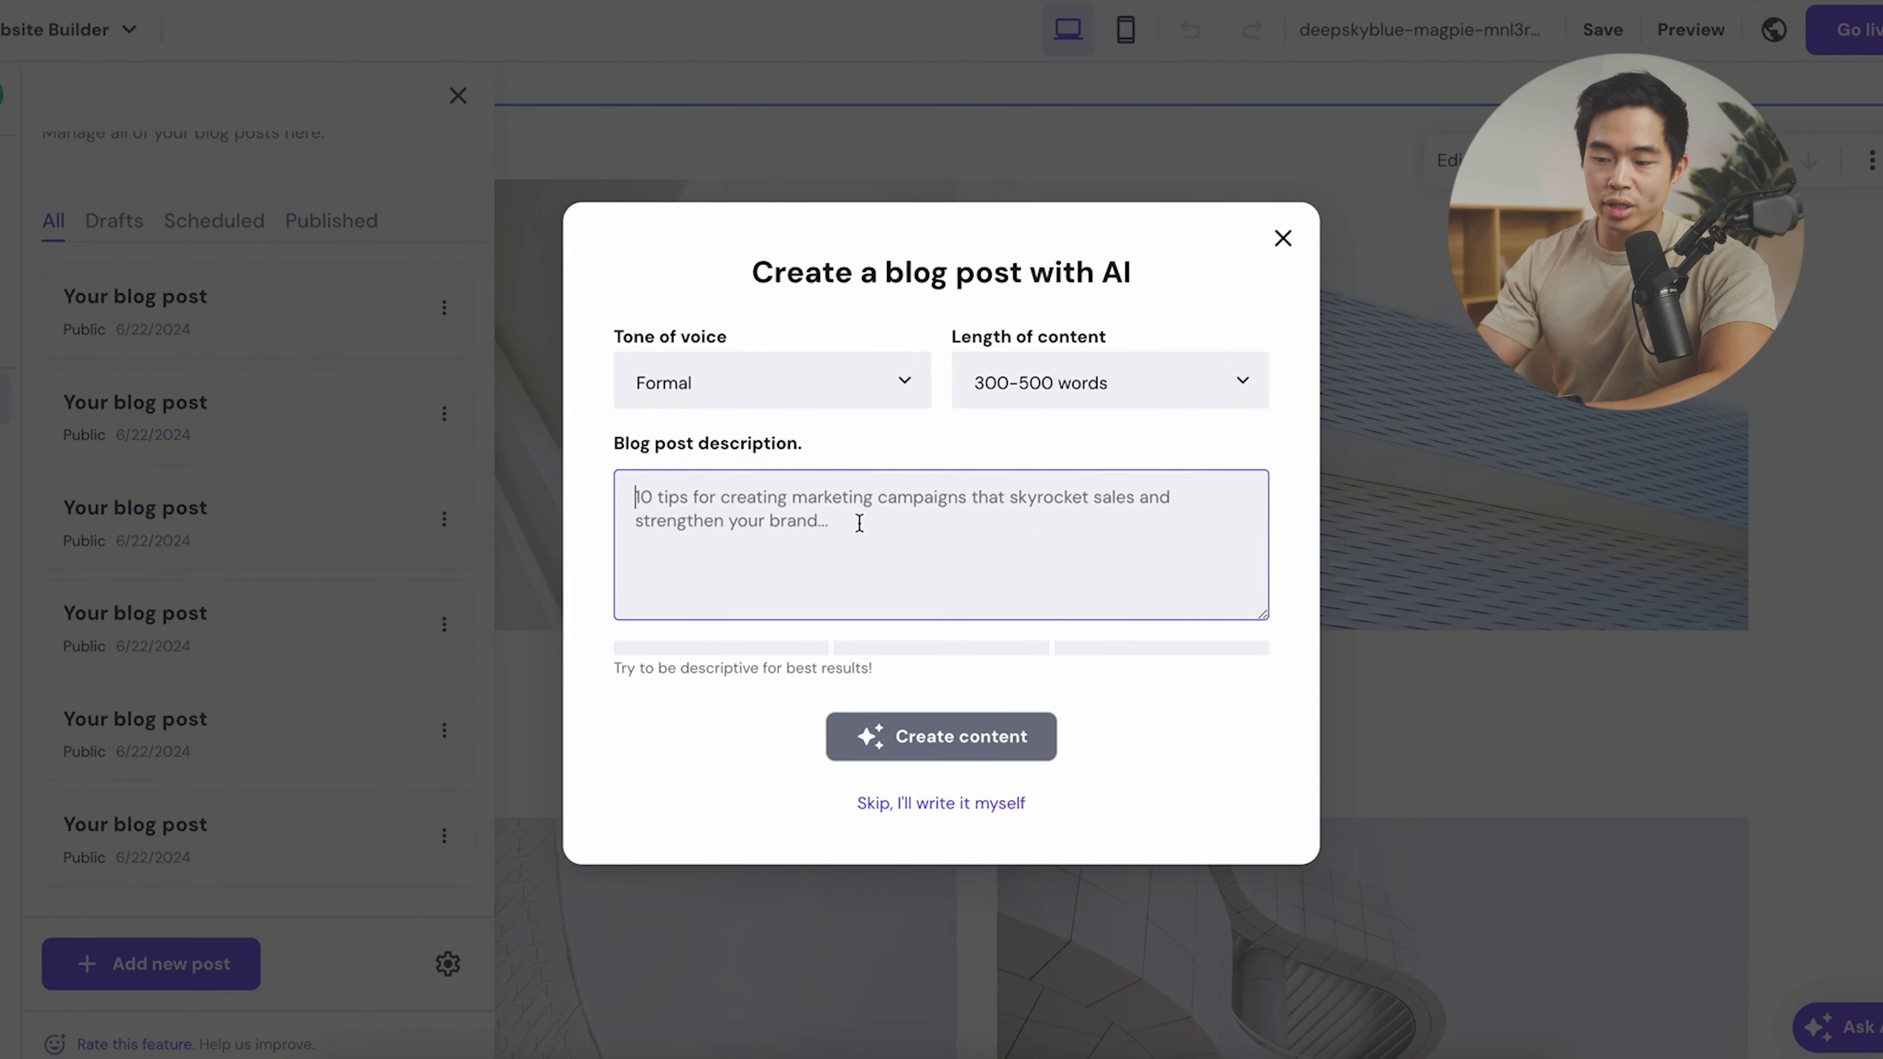
text(5 tips to know before getting your photos taken by a professional photographer. this will help make the photo session go smoothly and ensure you get the most out of it.)
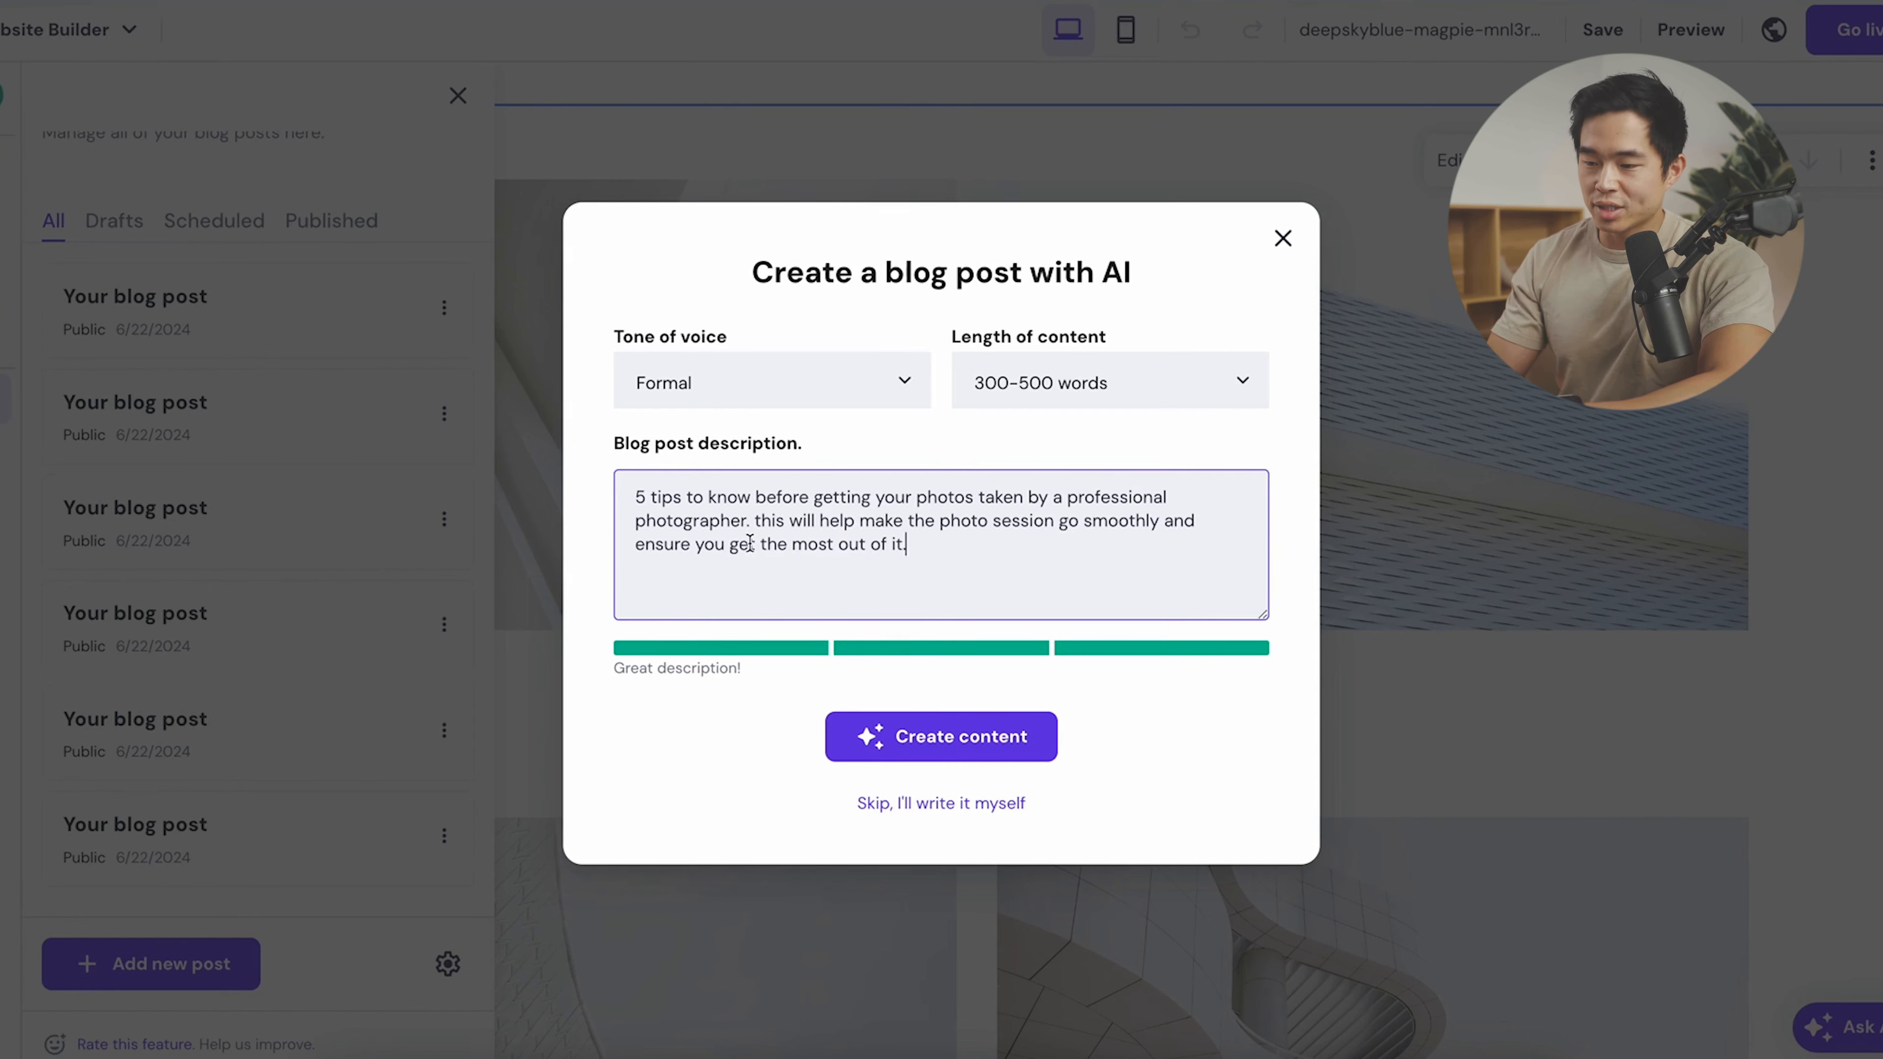
click(968, 738)
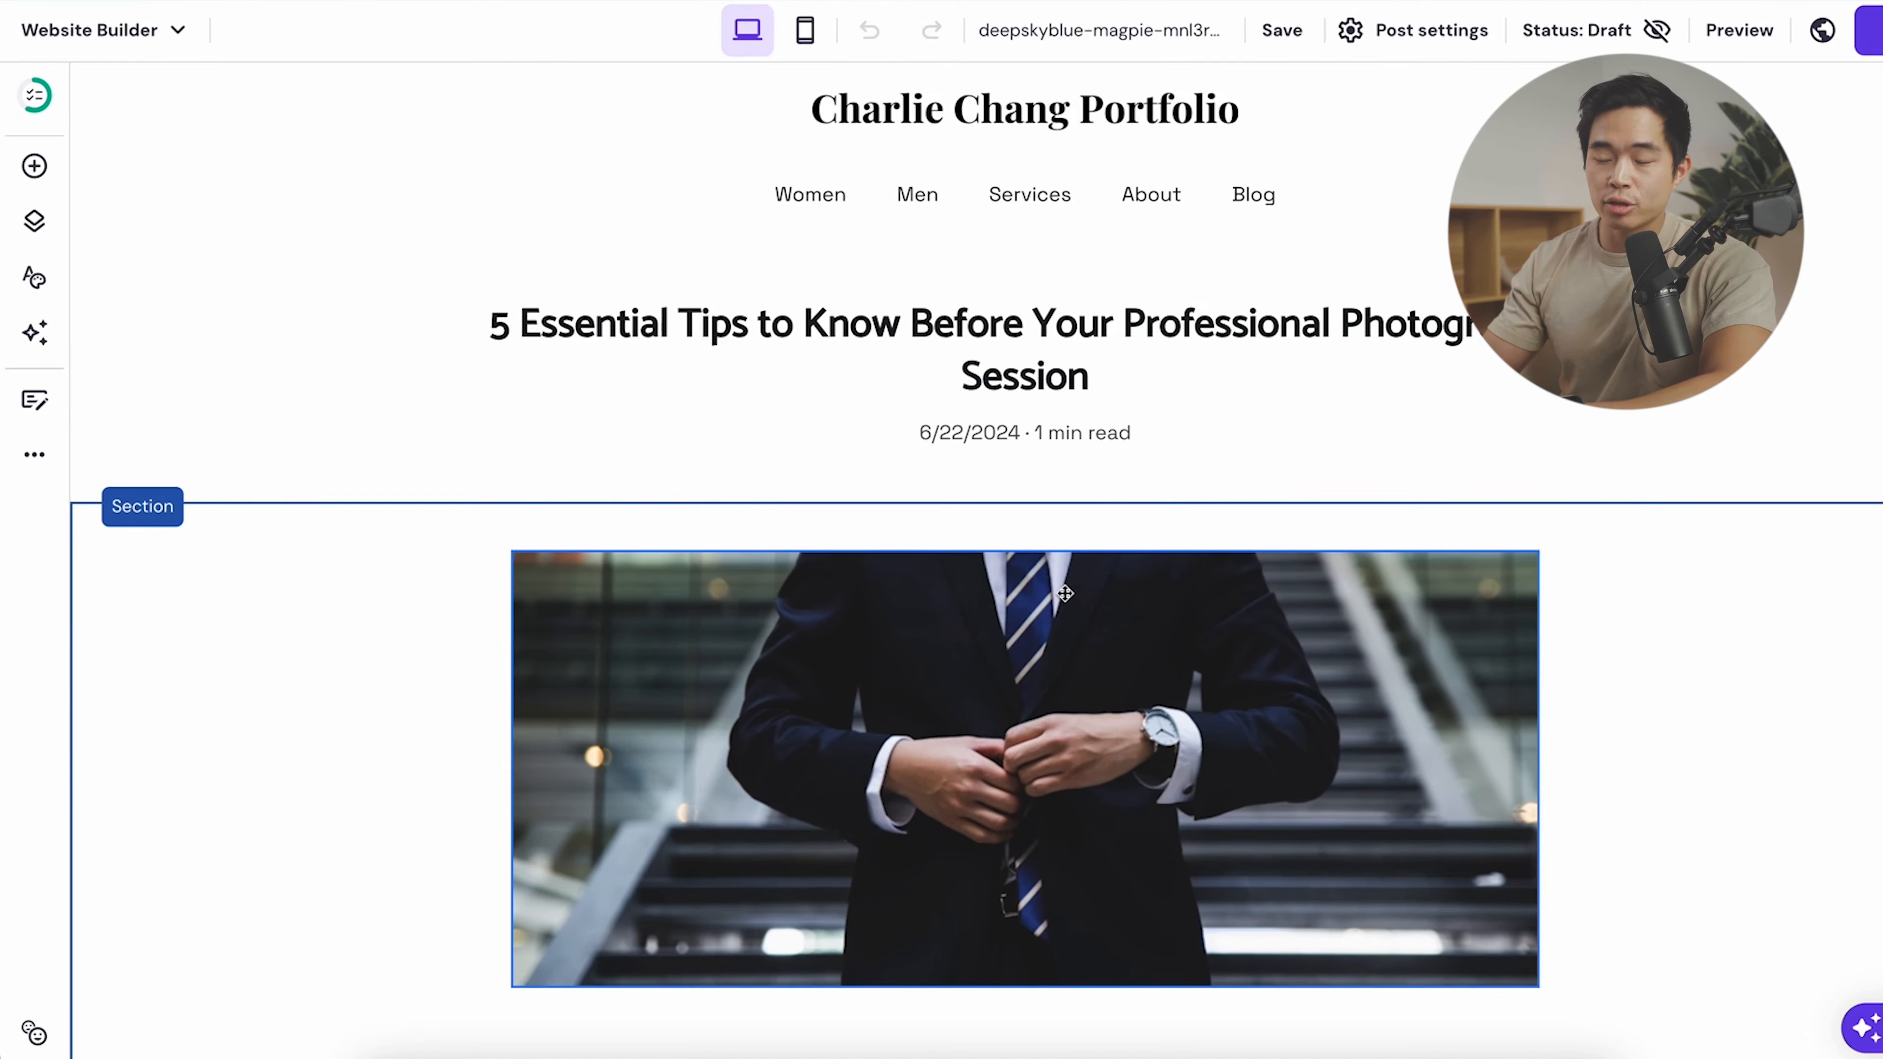
- Scroll the generated post, try Generate image on its header image, then show the blog post list
scroll(974, 334, down, 15)
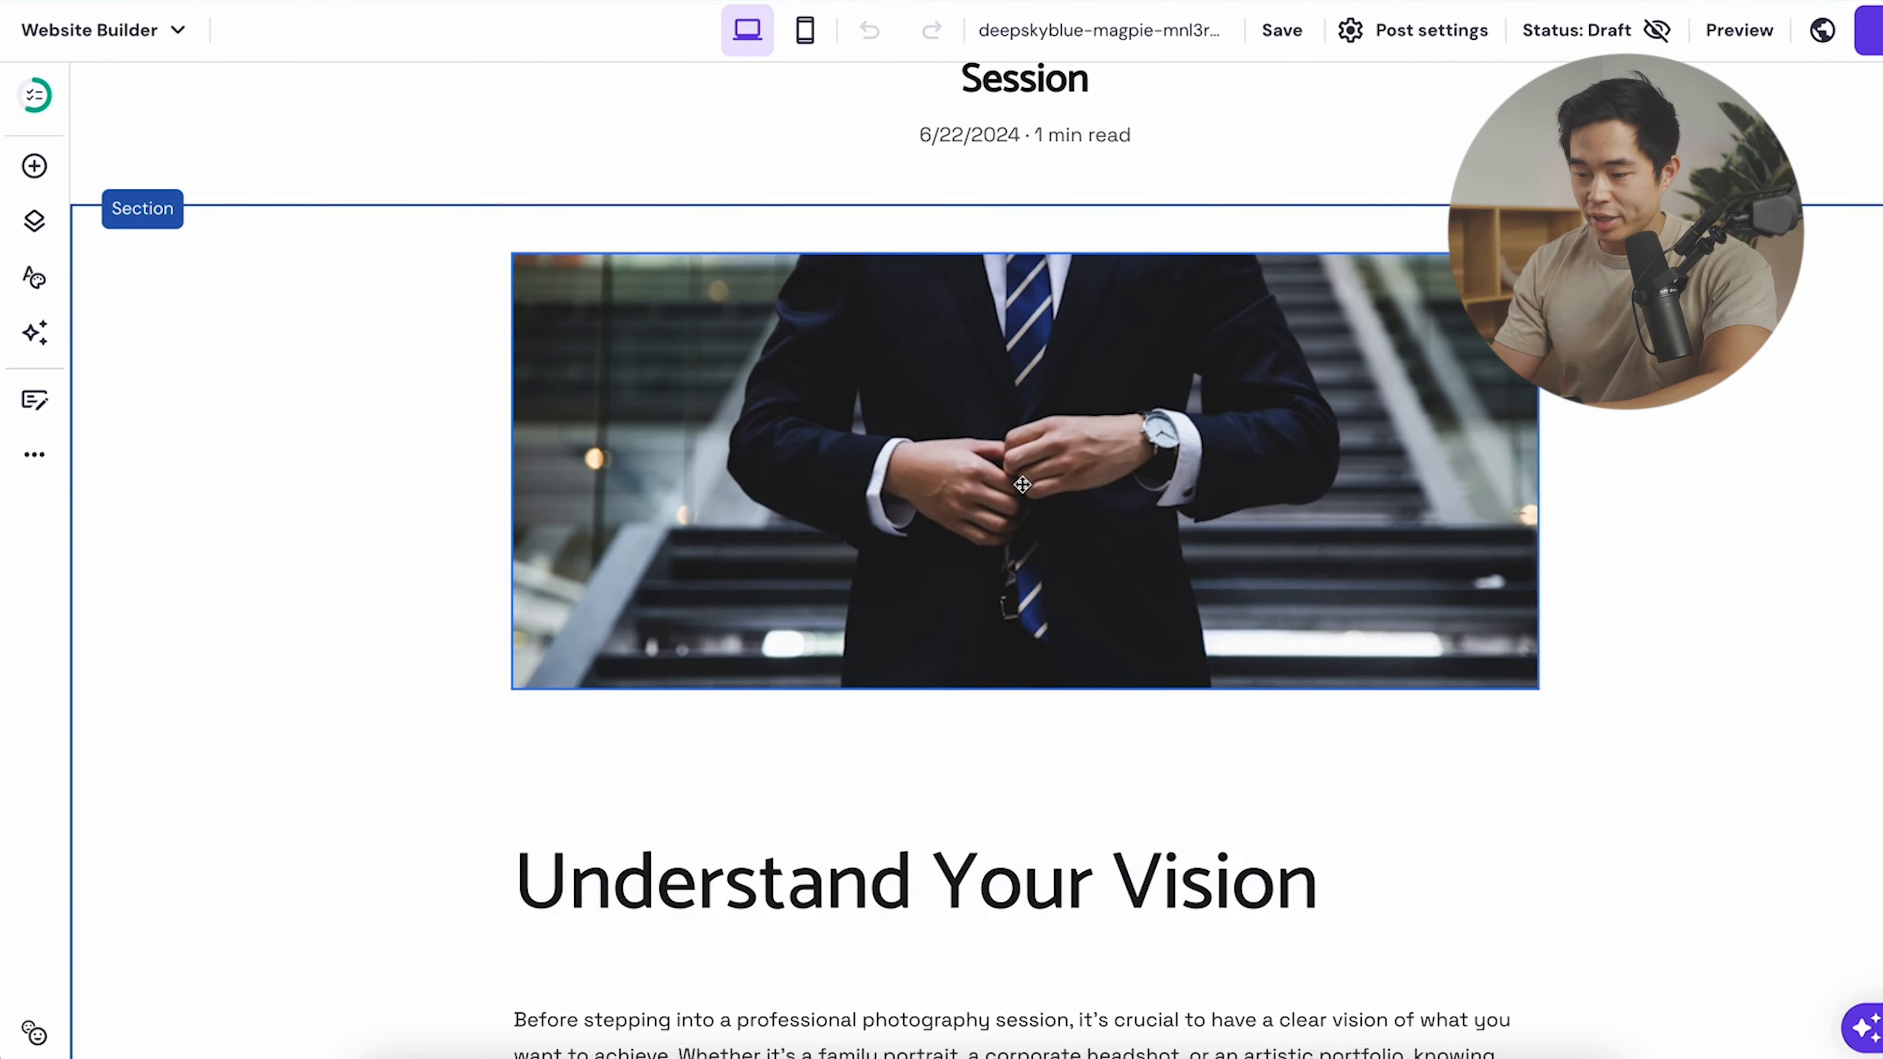
scroll(802, 576, down, 5)
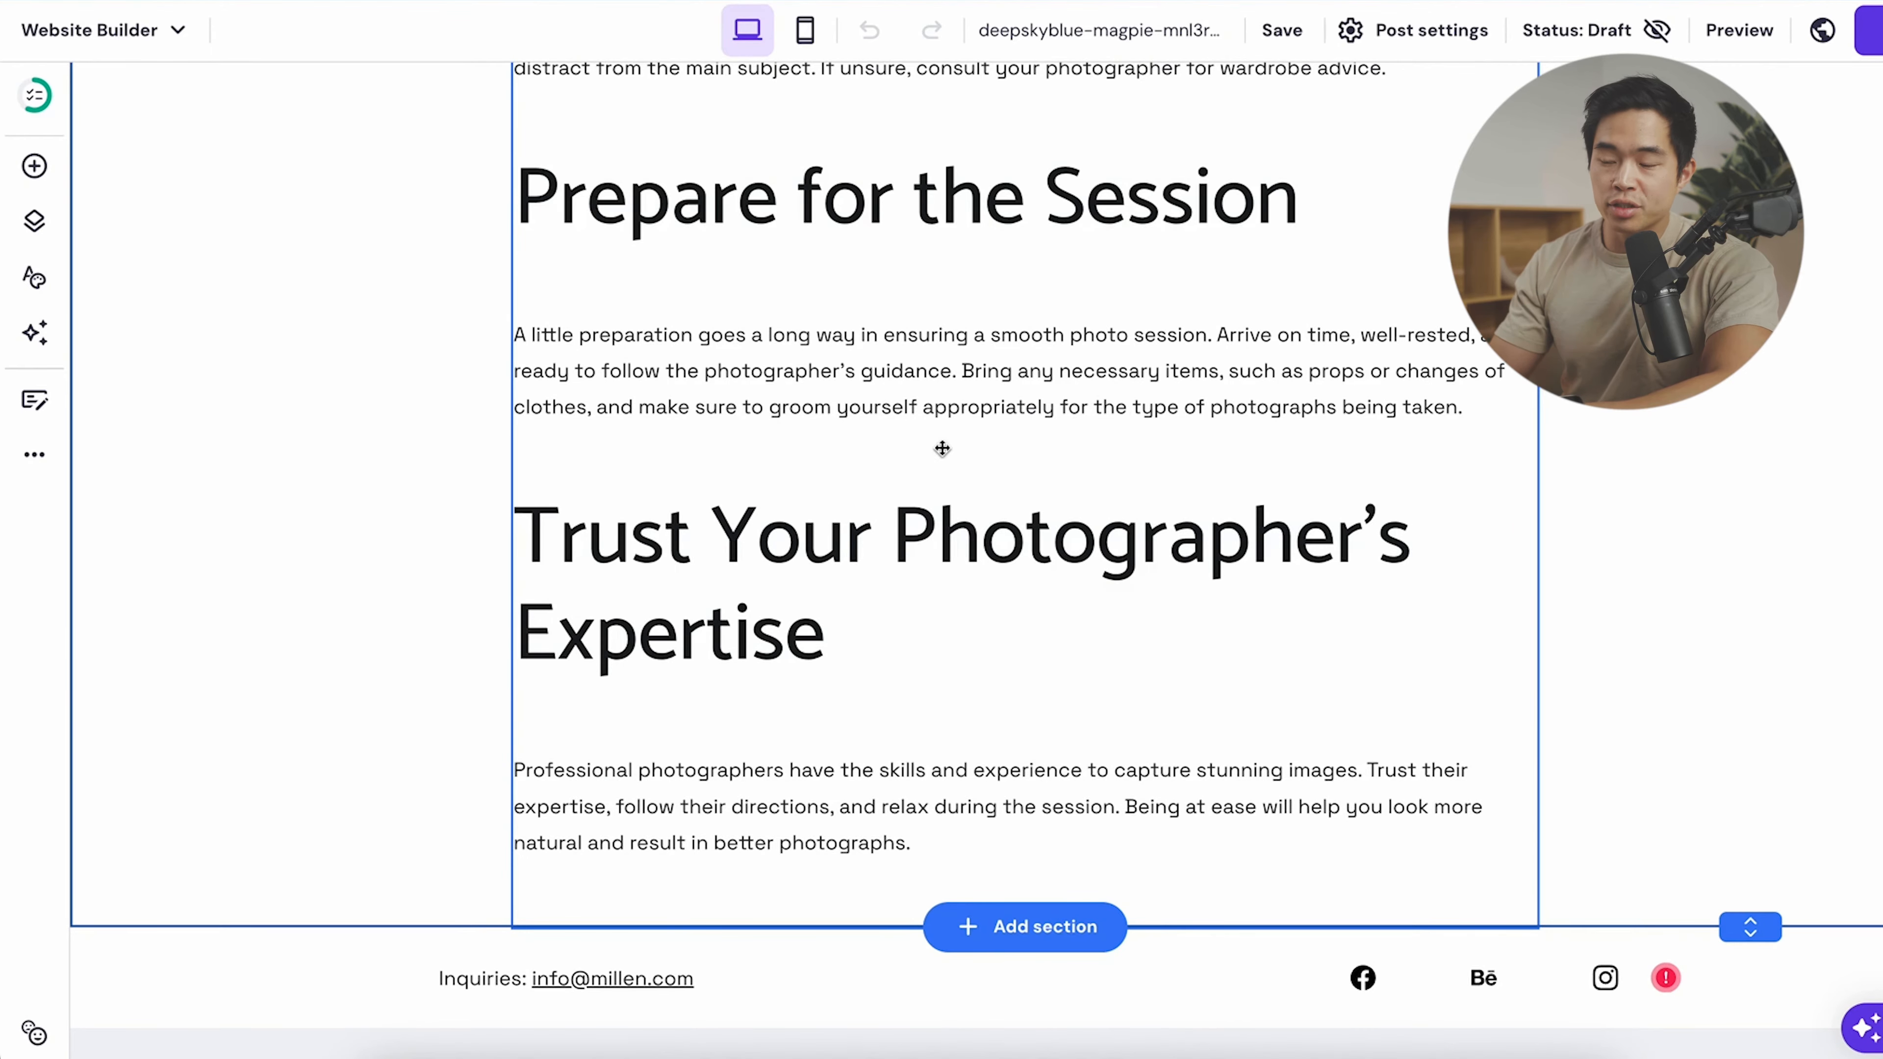
scroll(943, 448, up, 12)
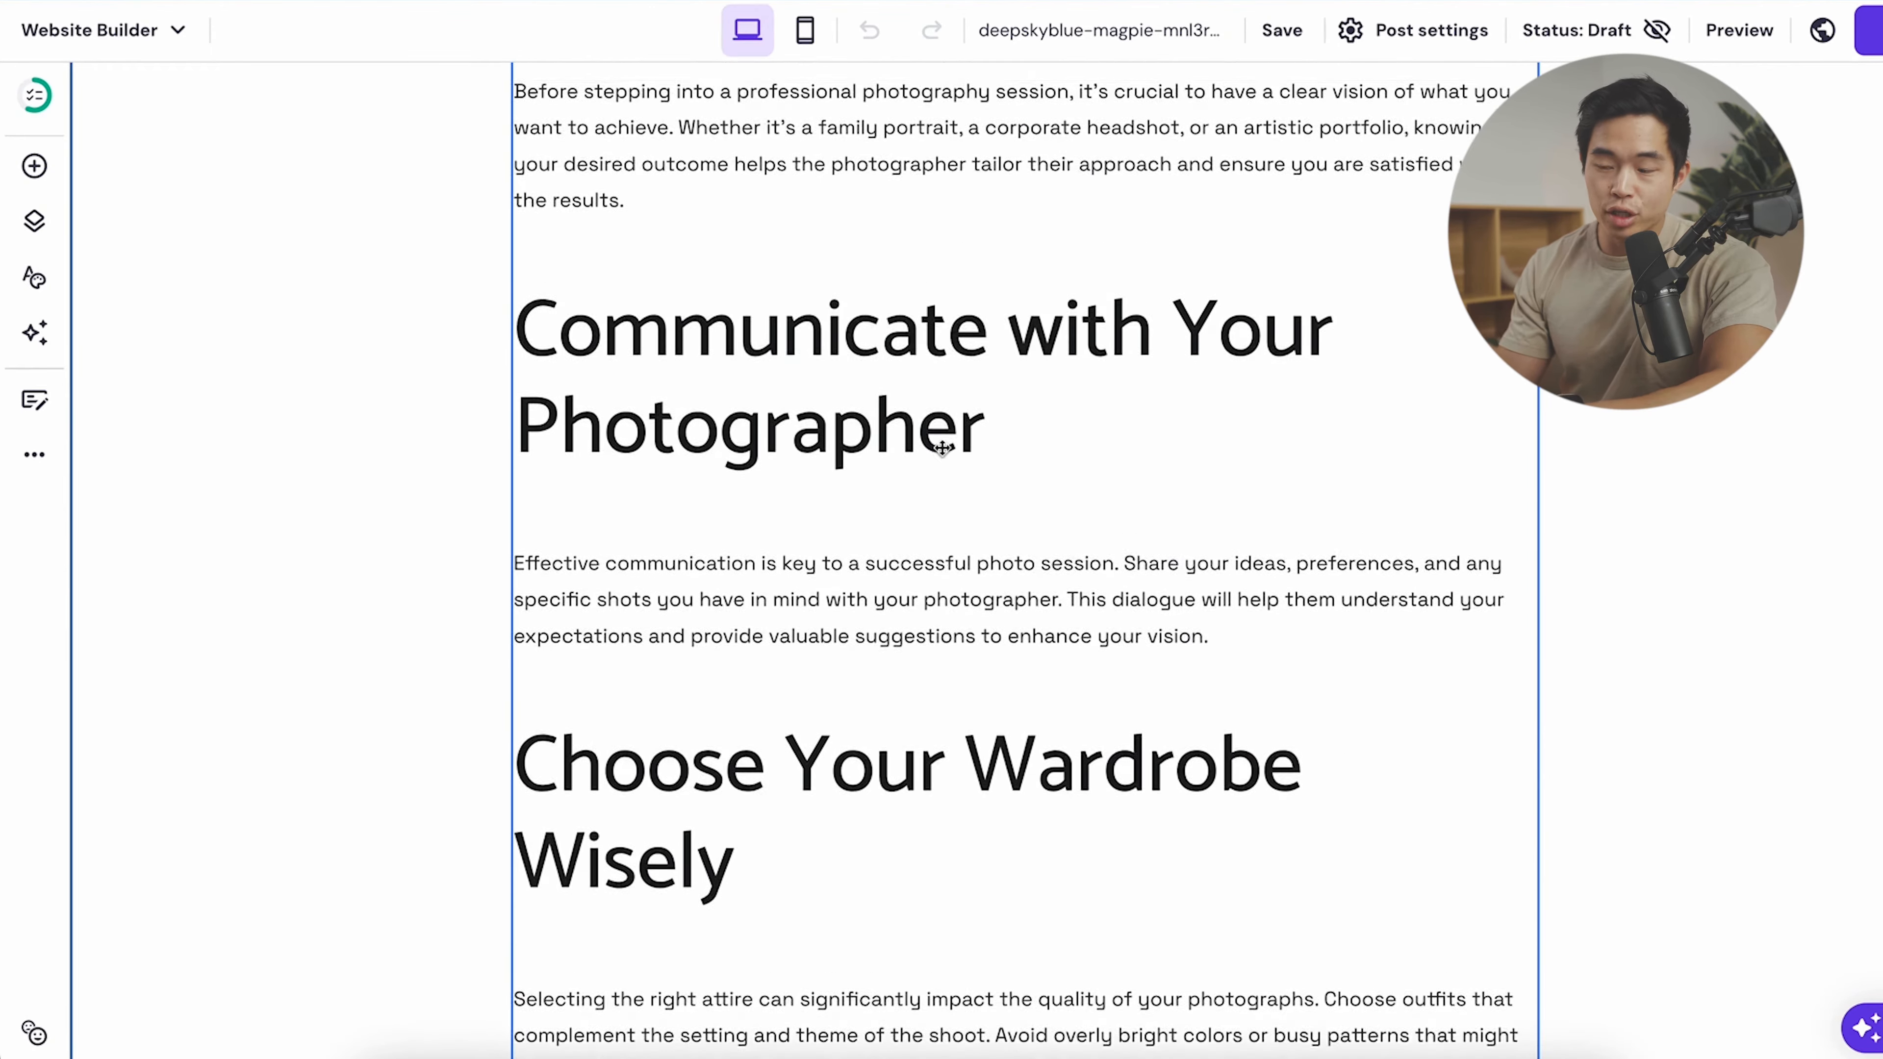
scroll(942, 448, up, 8)
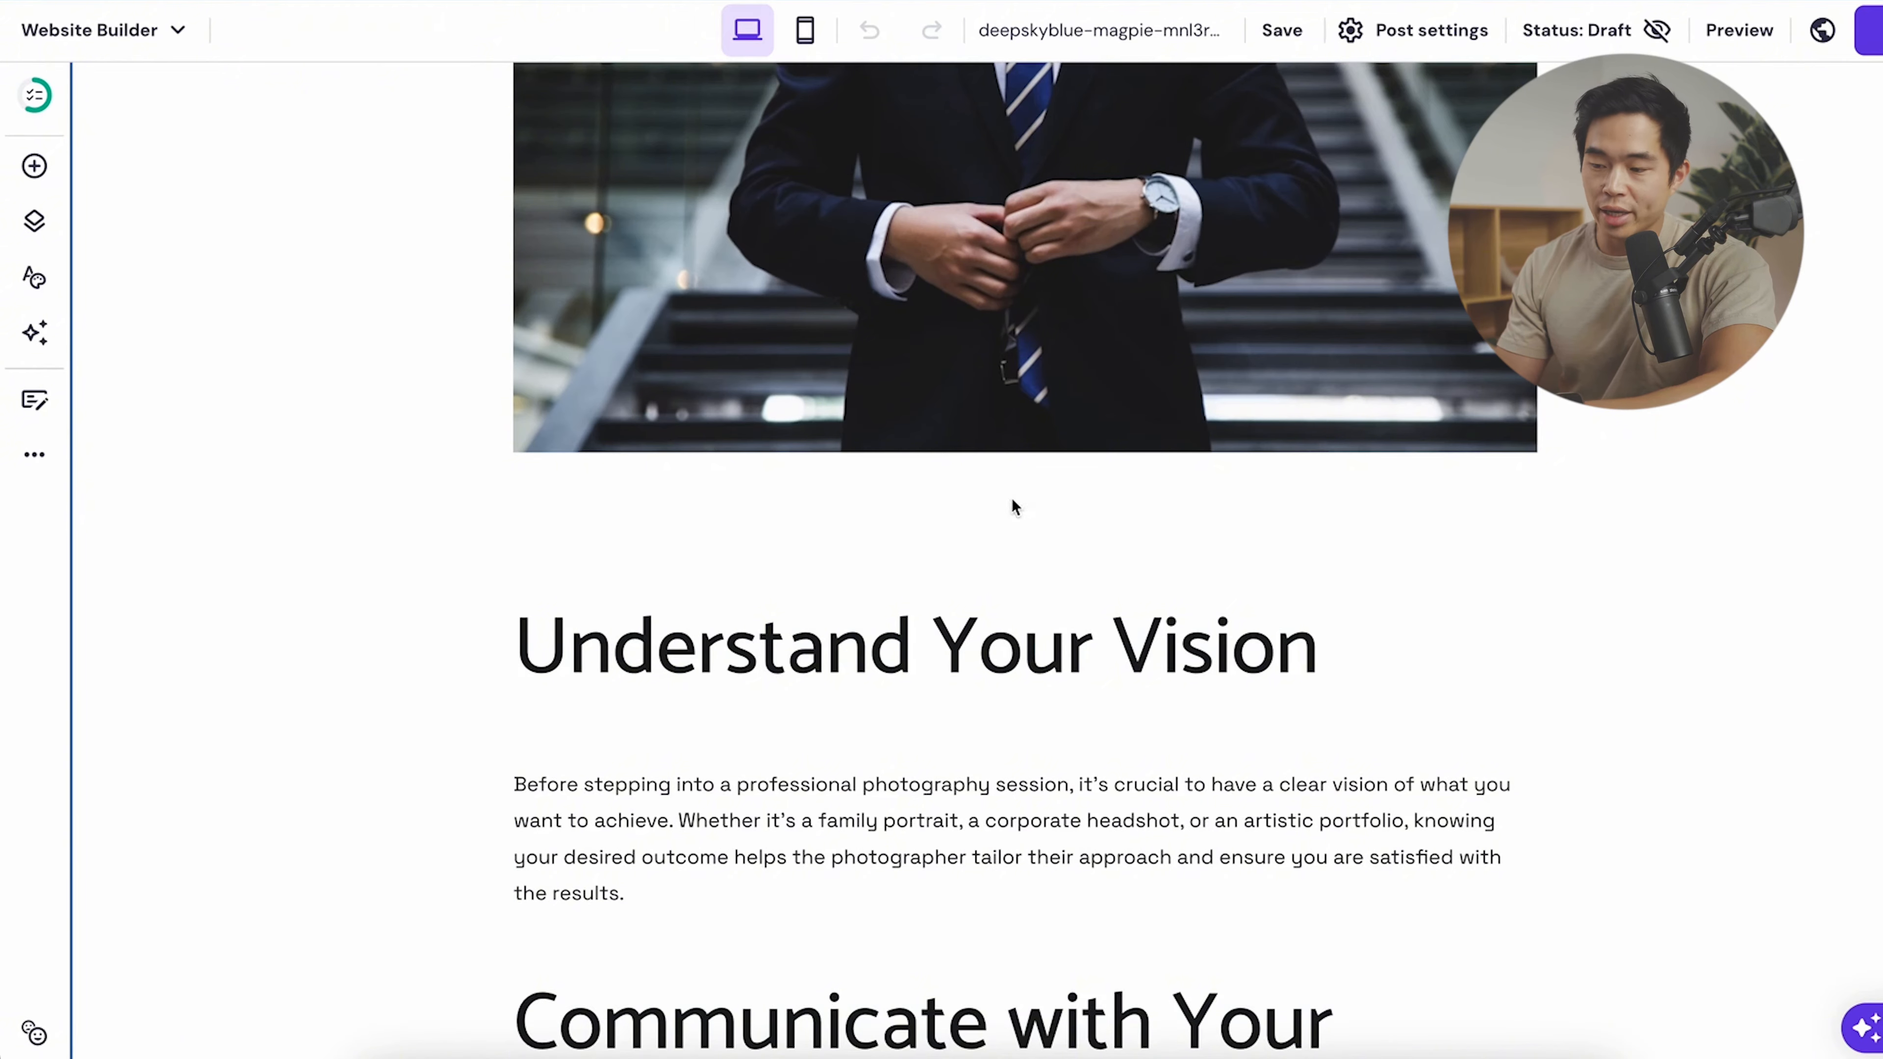
scroll(1016, 493, up, 4)
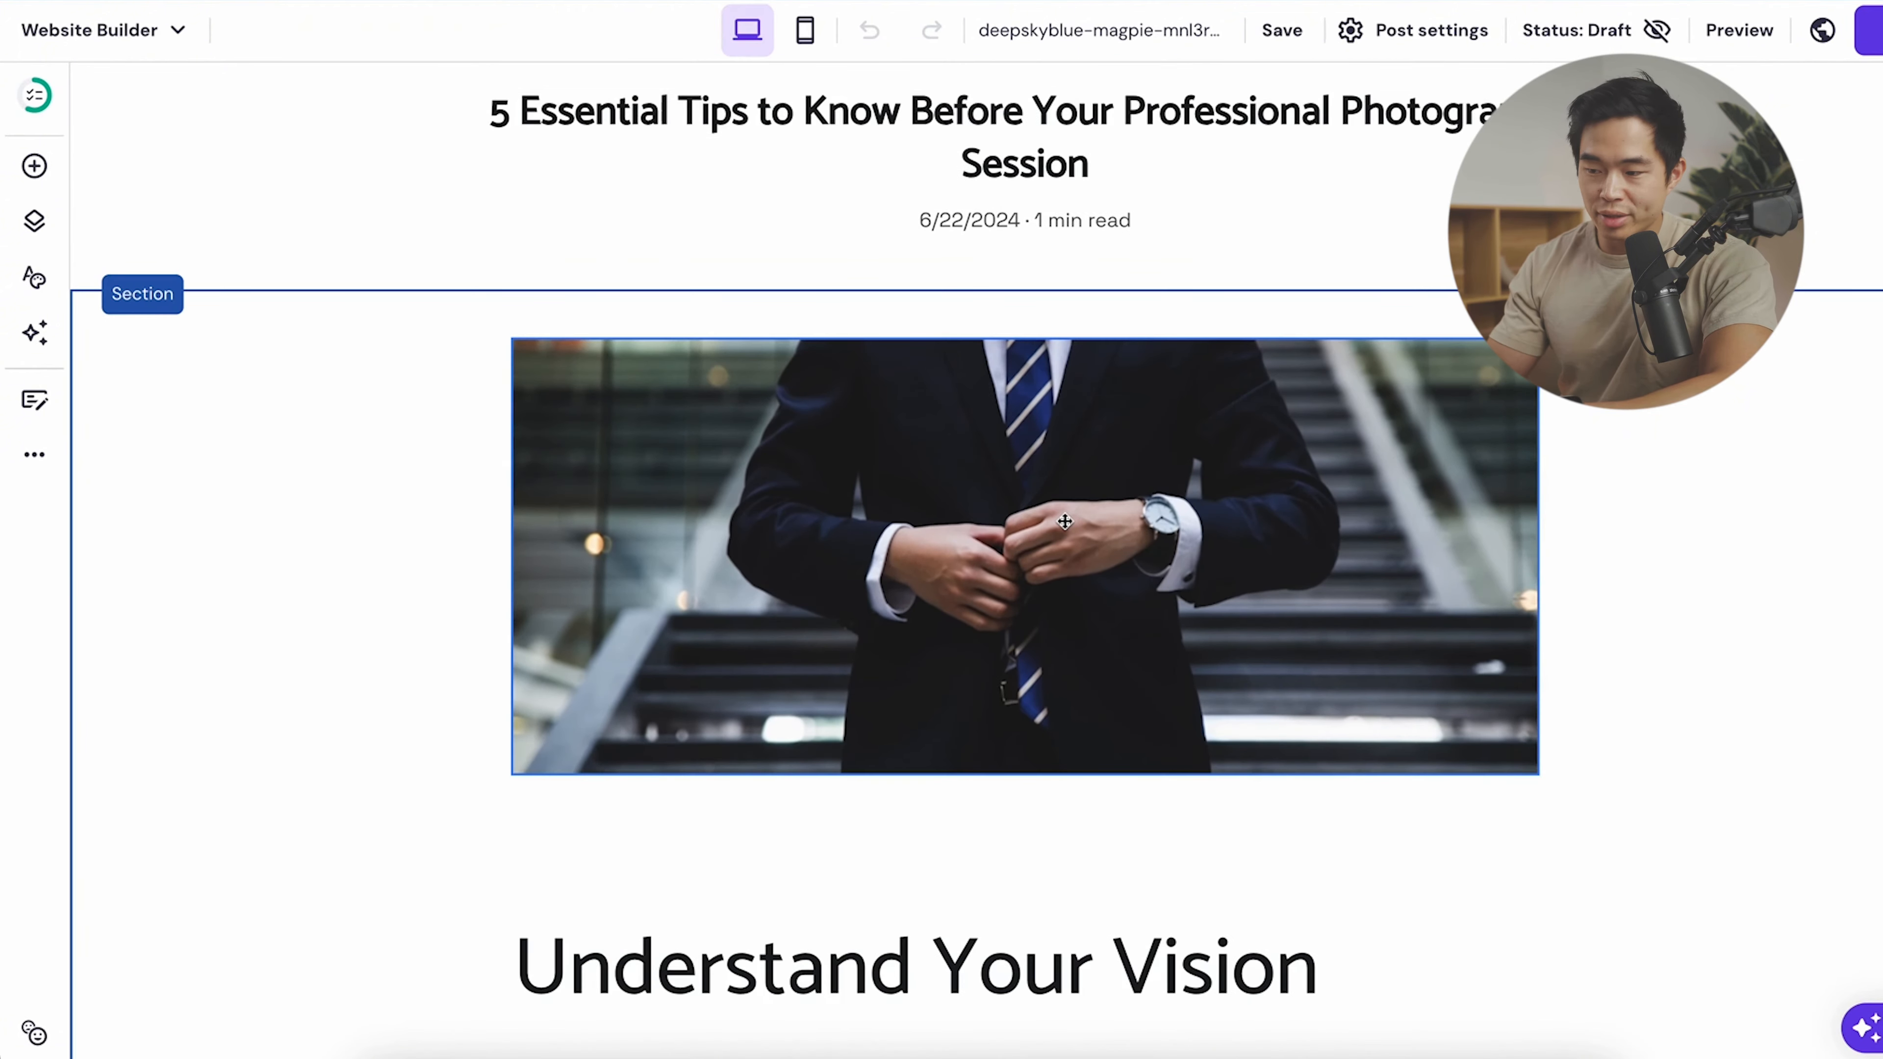
click(1022, 547)
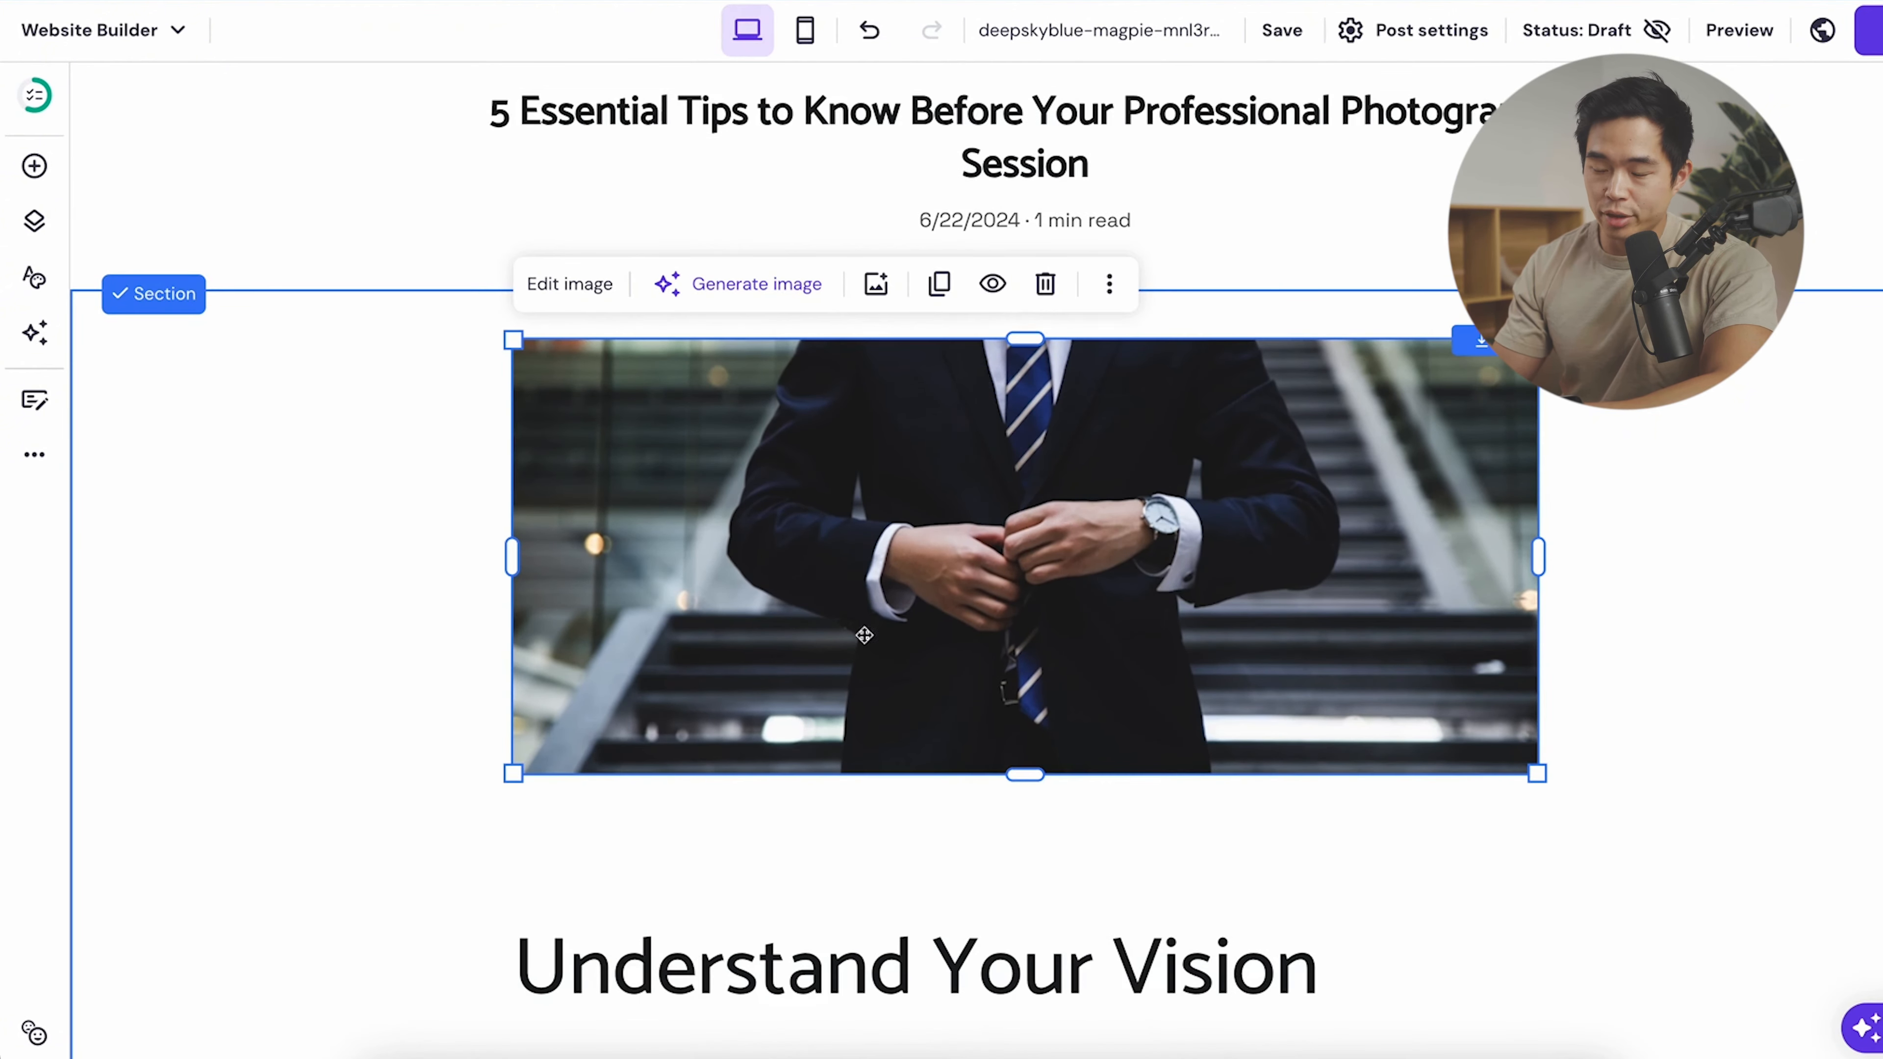
click(744, 284)
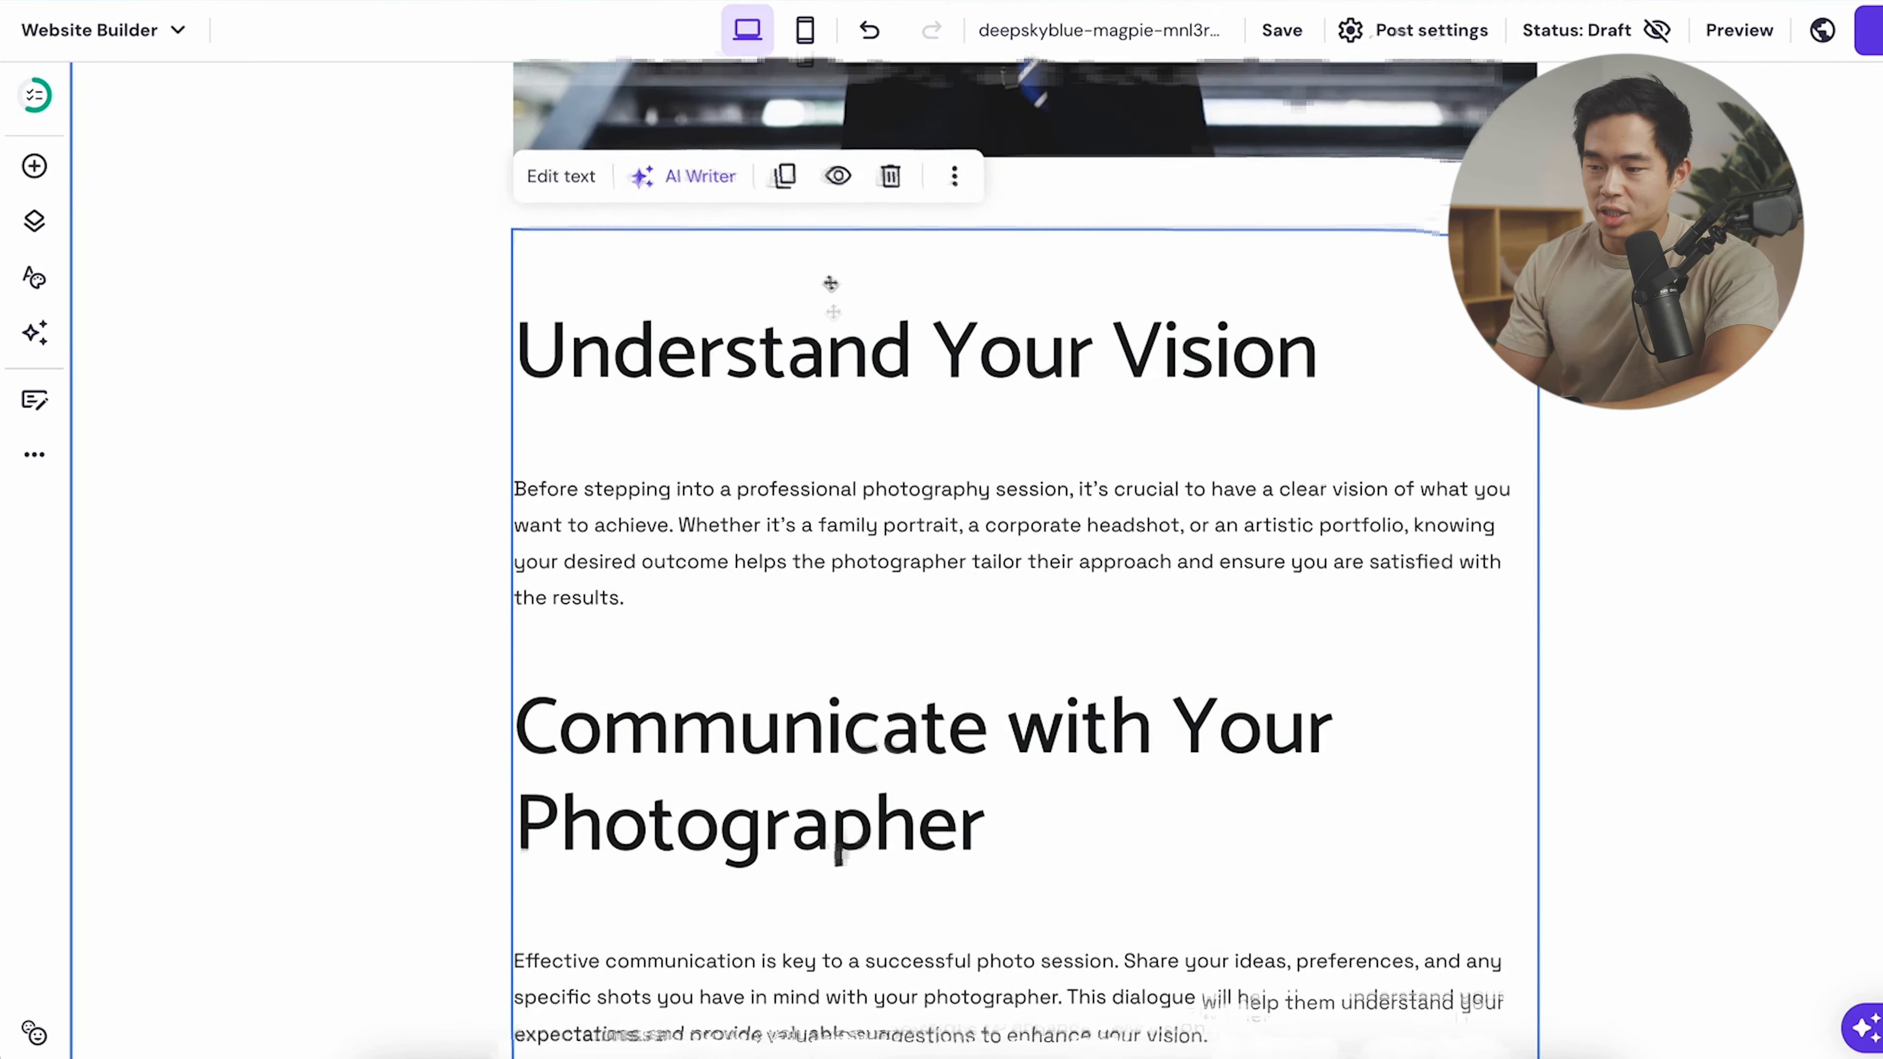
scroll(834, 289, up, 1)
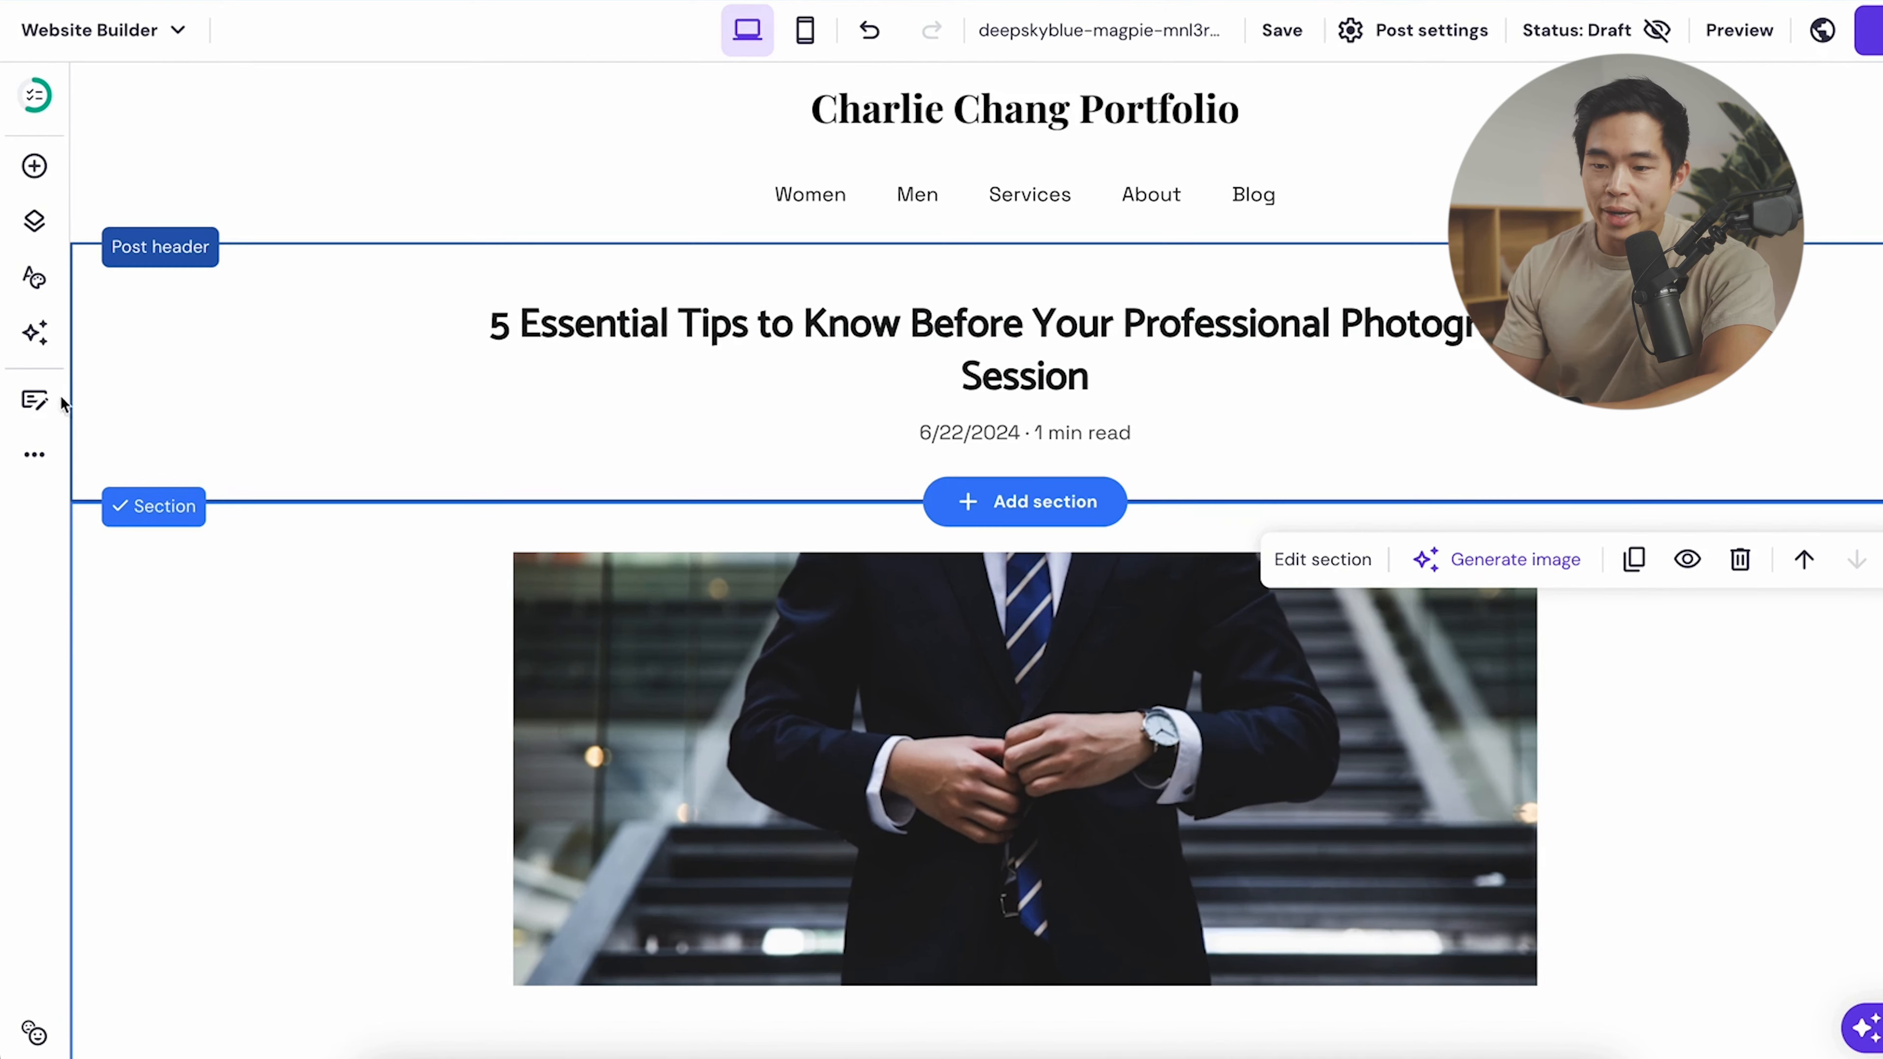
click(35, 401)
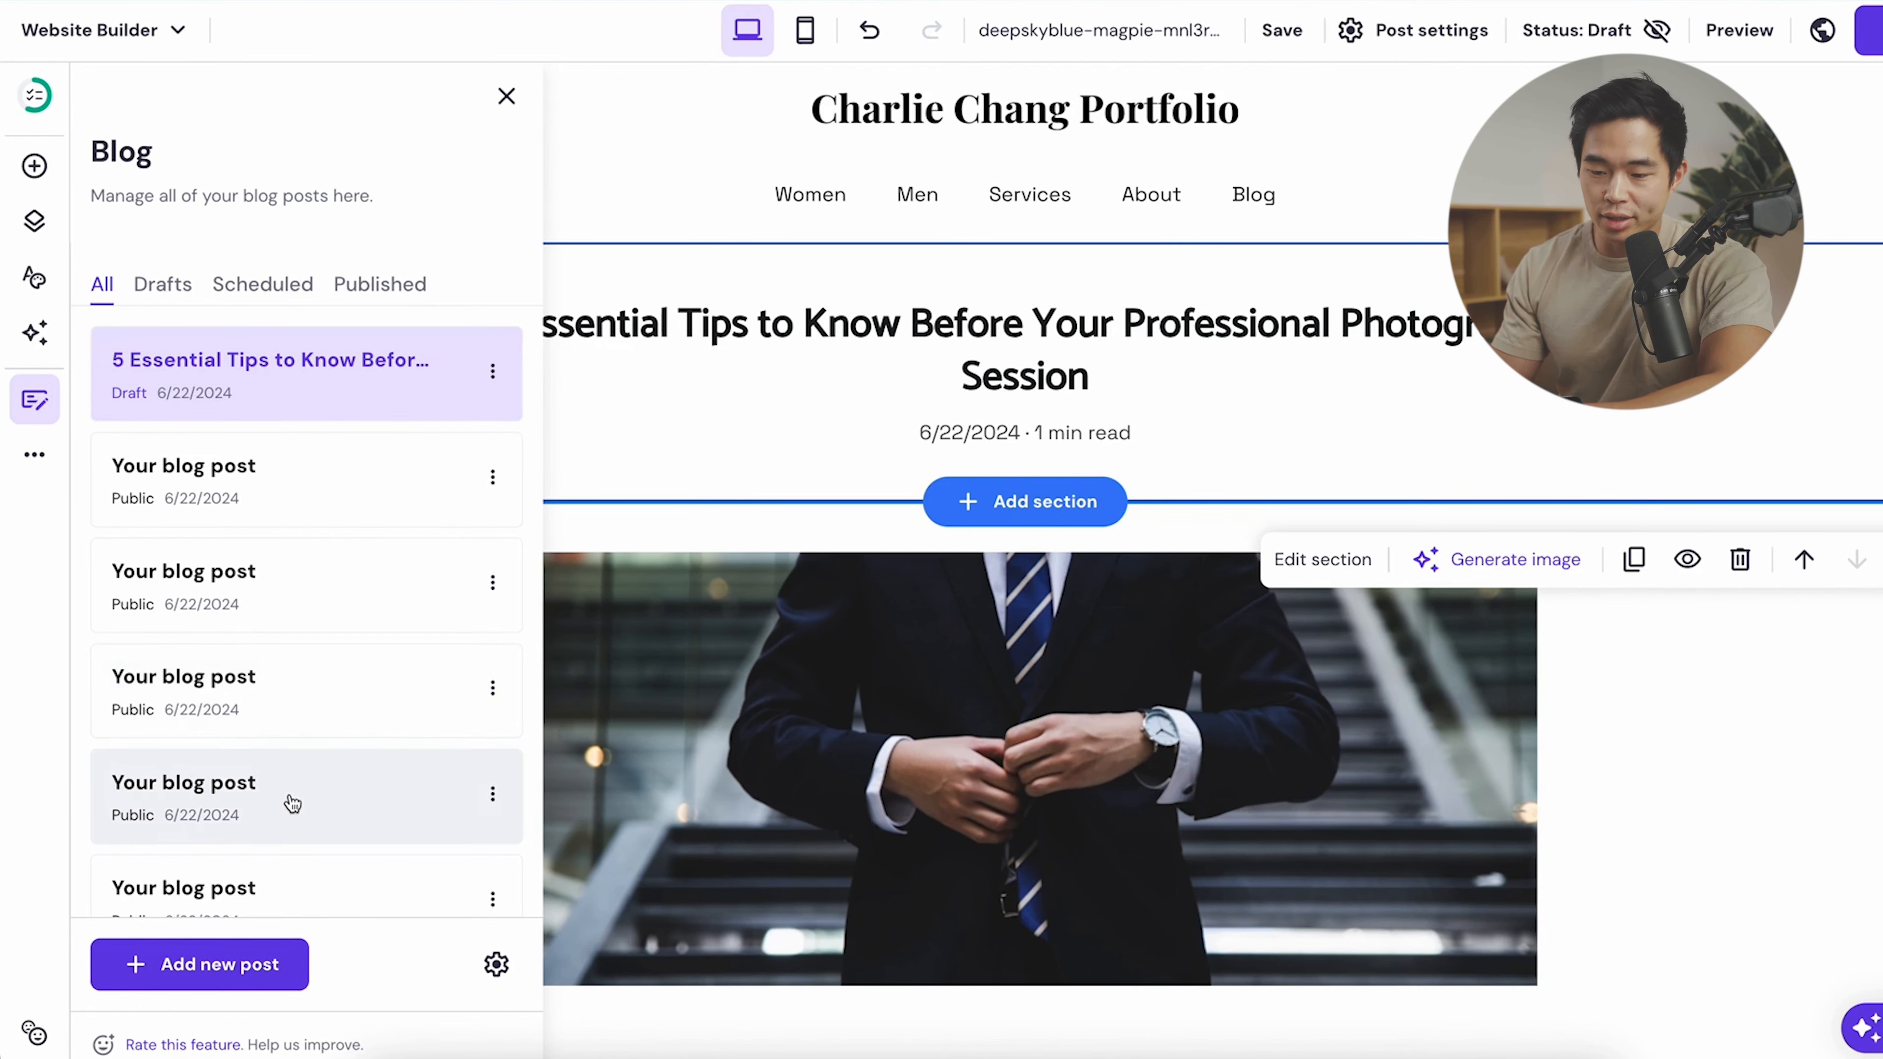
- Open Post settings for the '5 Essential Tips' draft, showing its blog-post6 URL
scroll(291, 803, down, 3)
scroll(293, 803, up, 3)
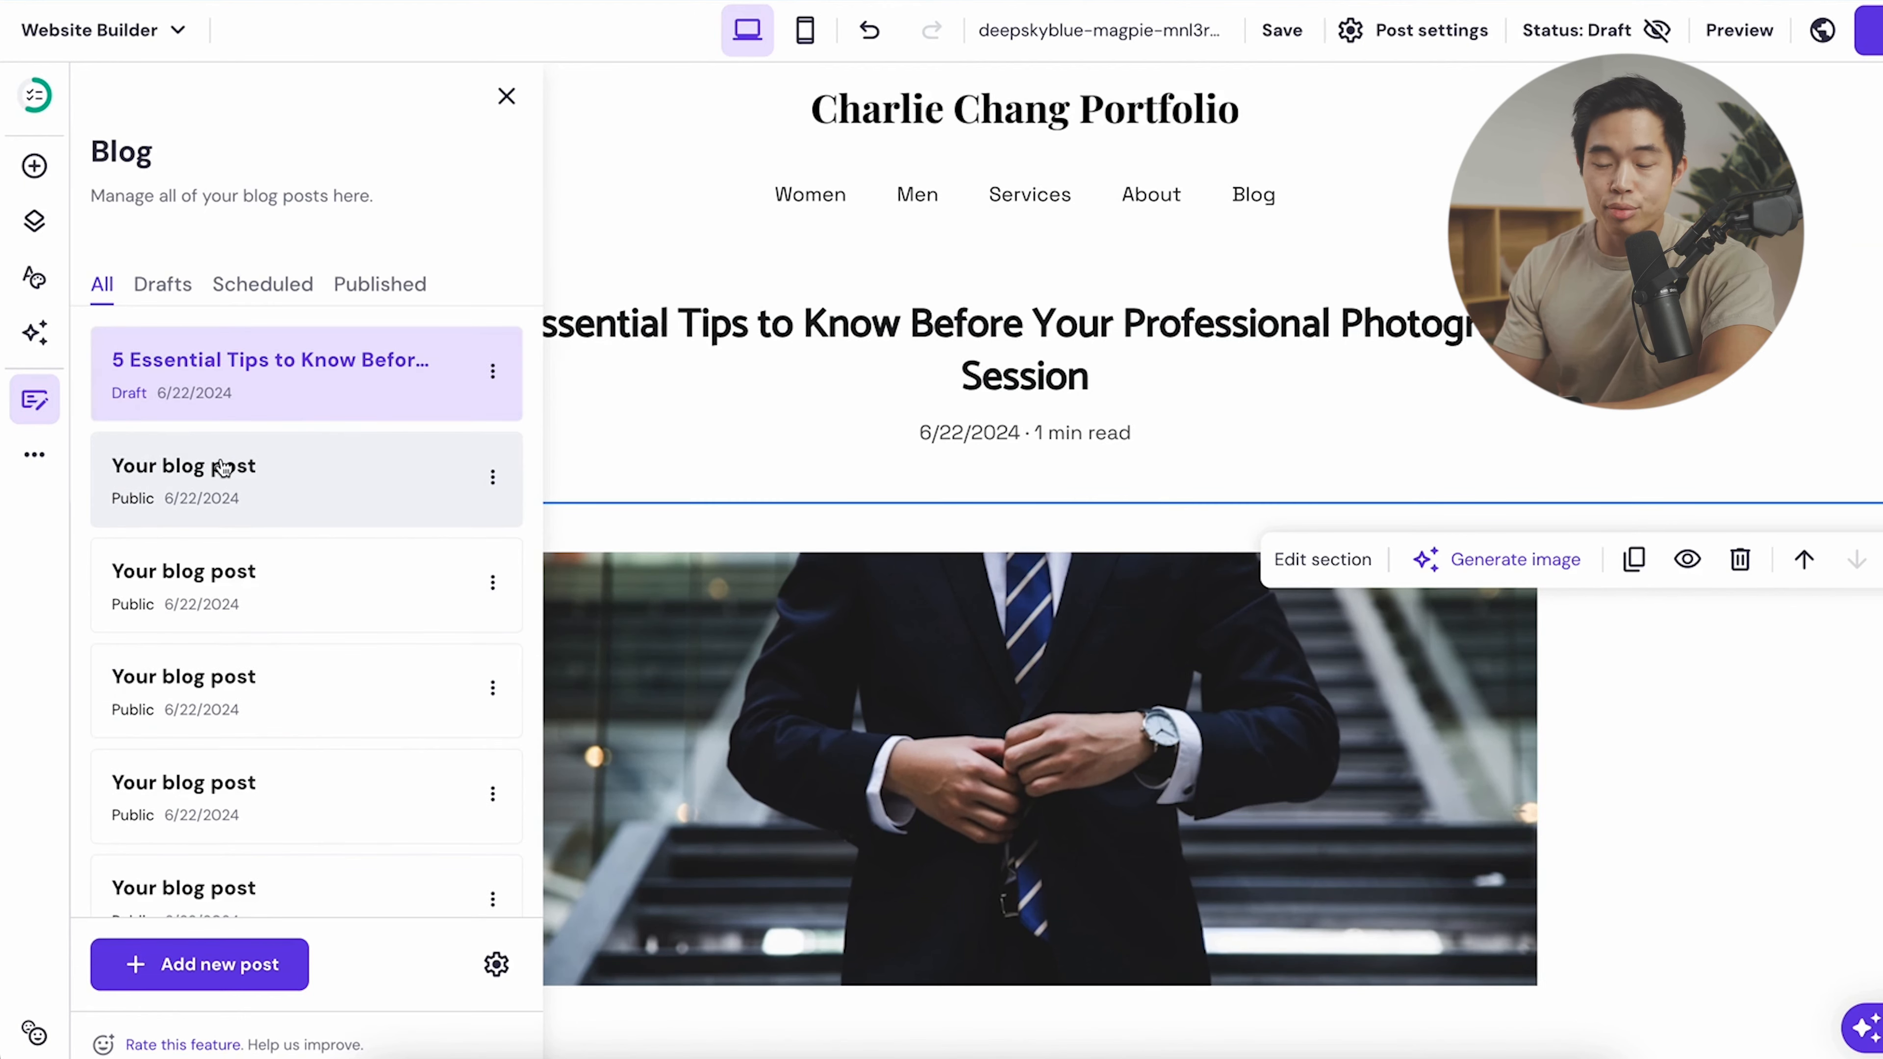
click(267, 480)
scroll(660, 875, down, 3)
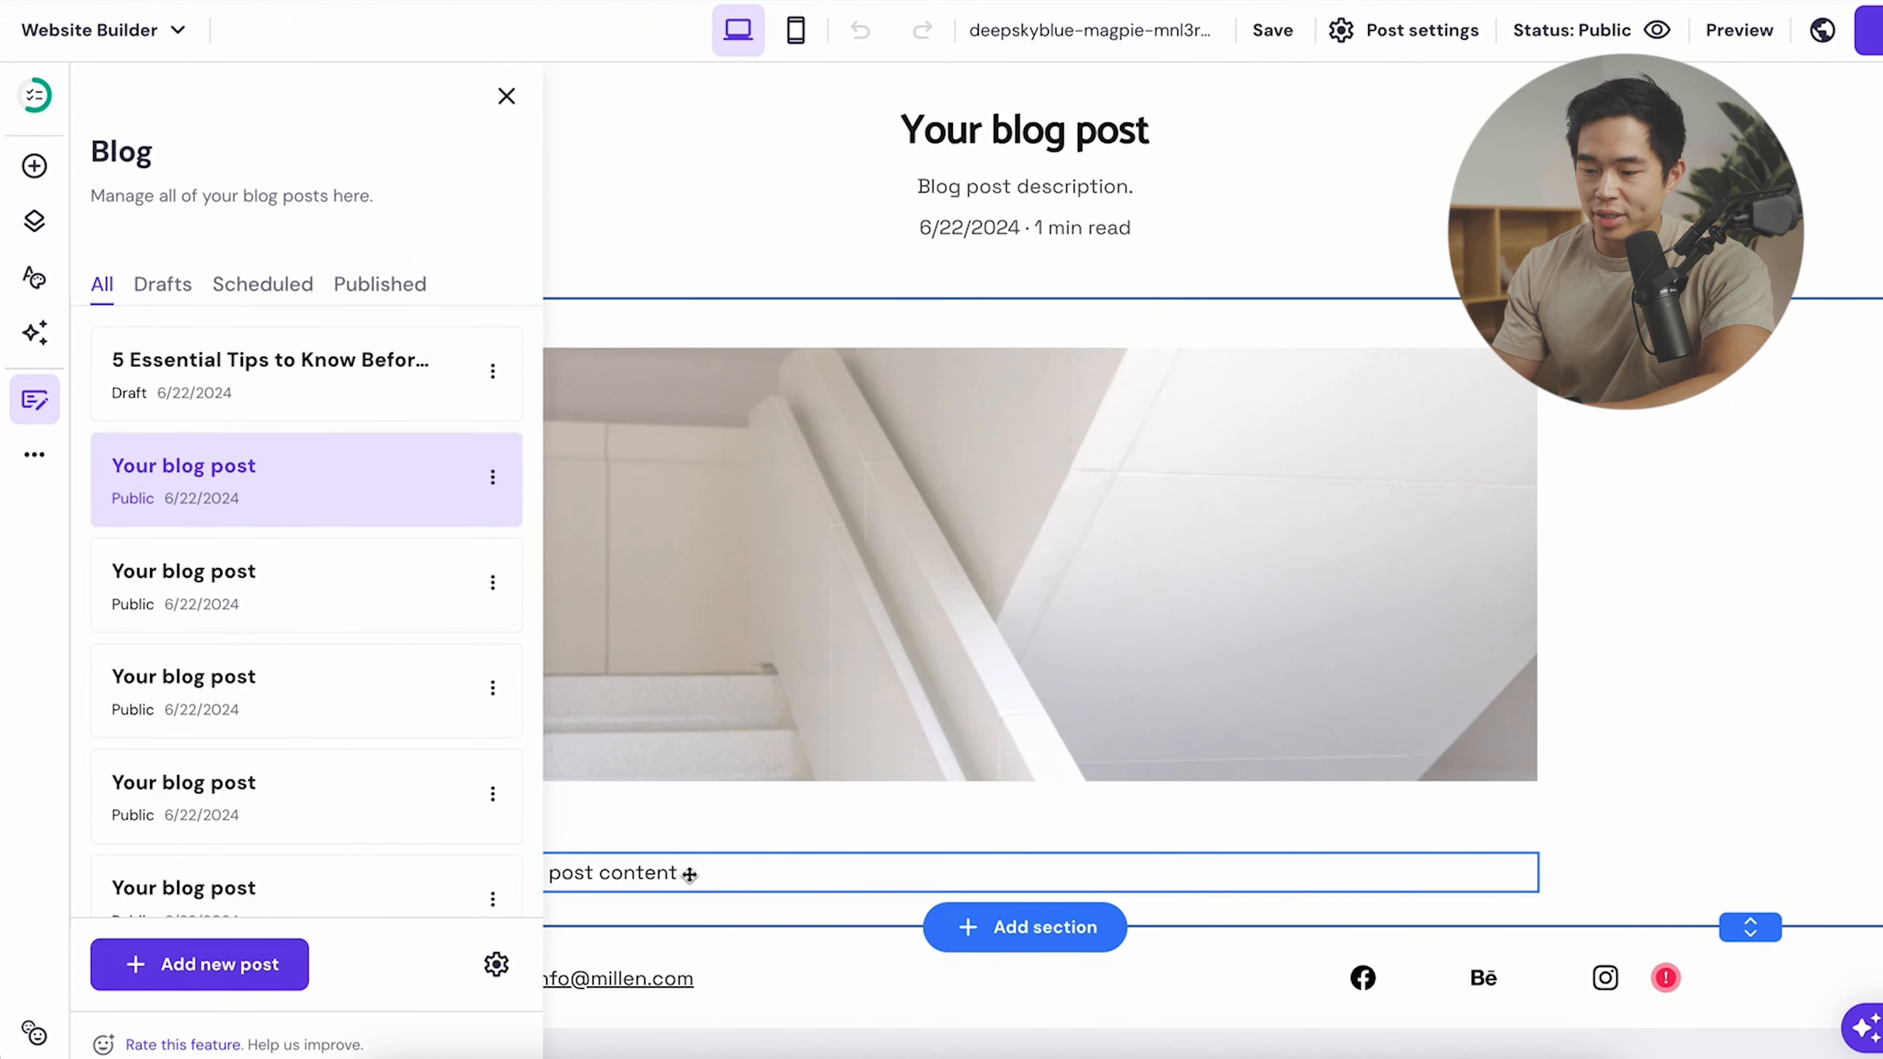
click(494, 372)
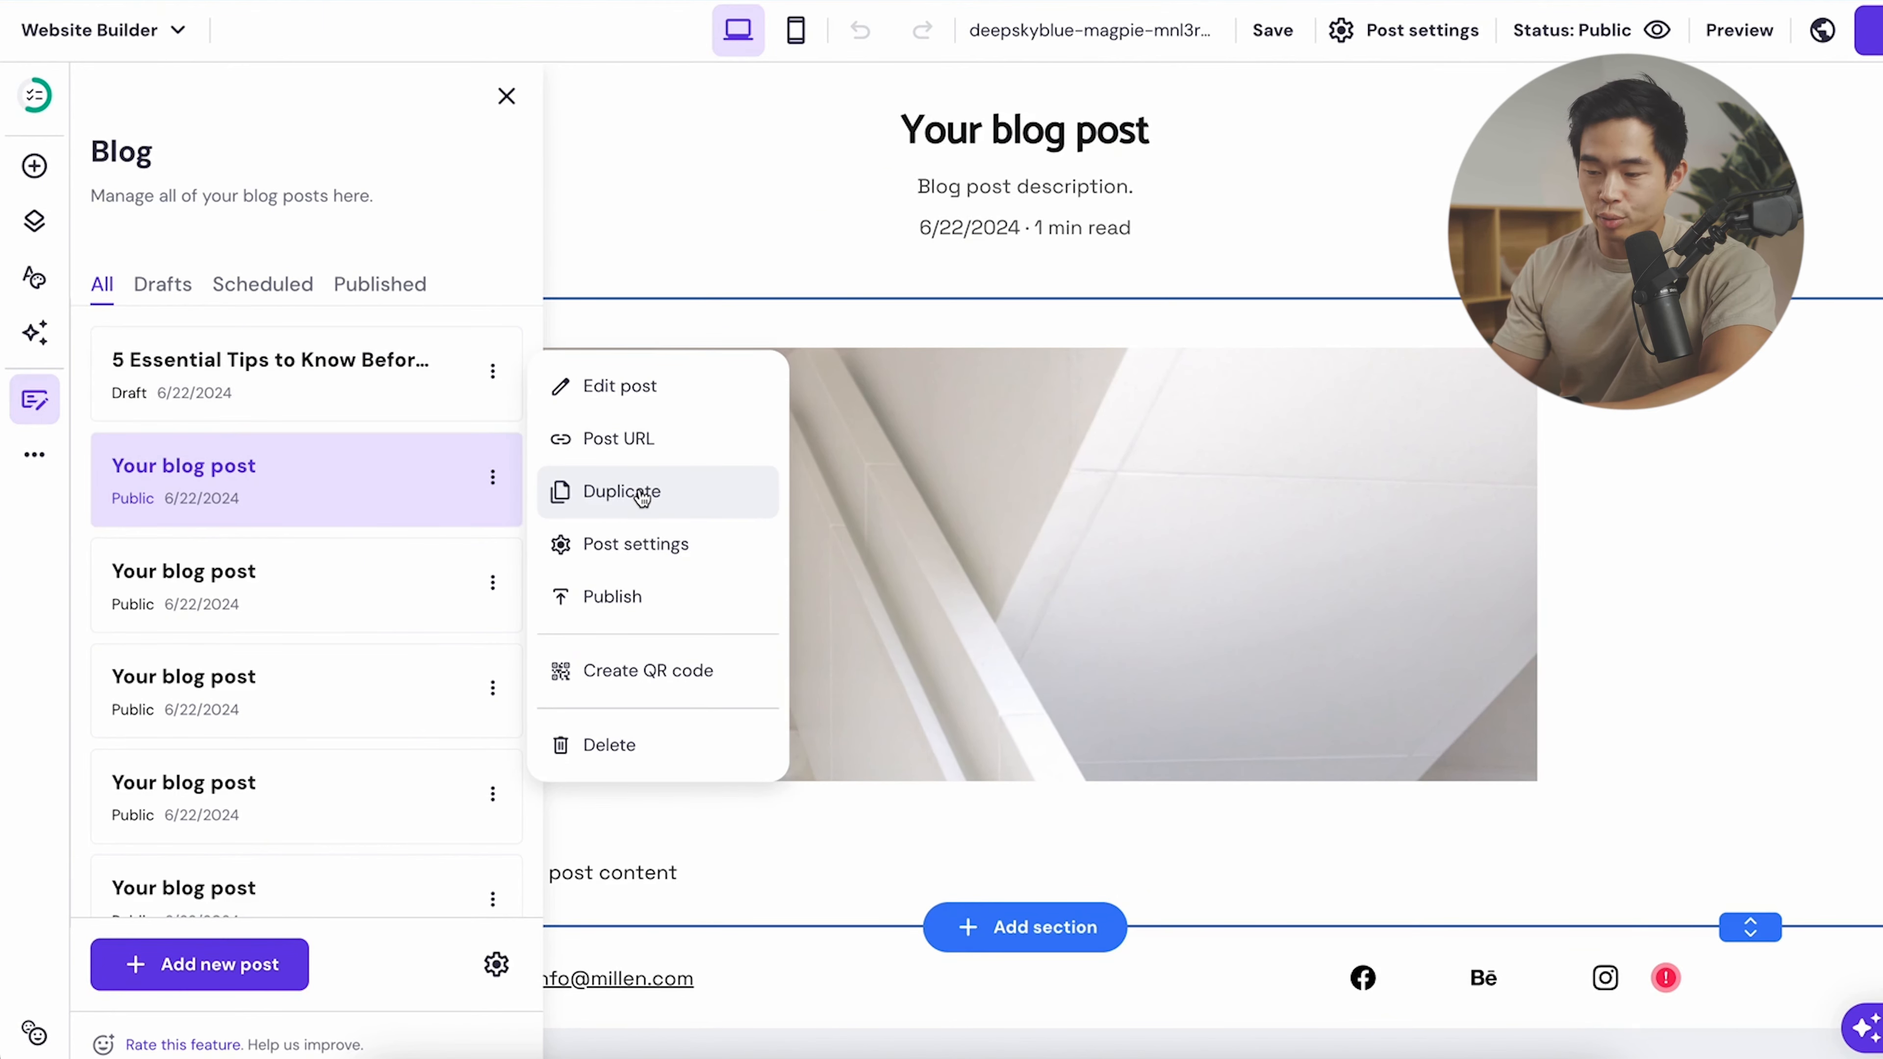
click(687, 565)
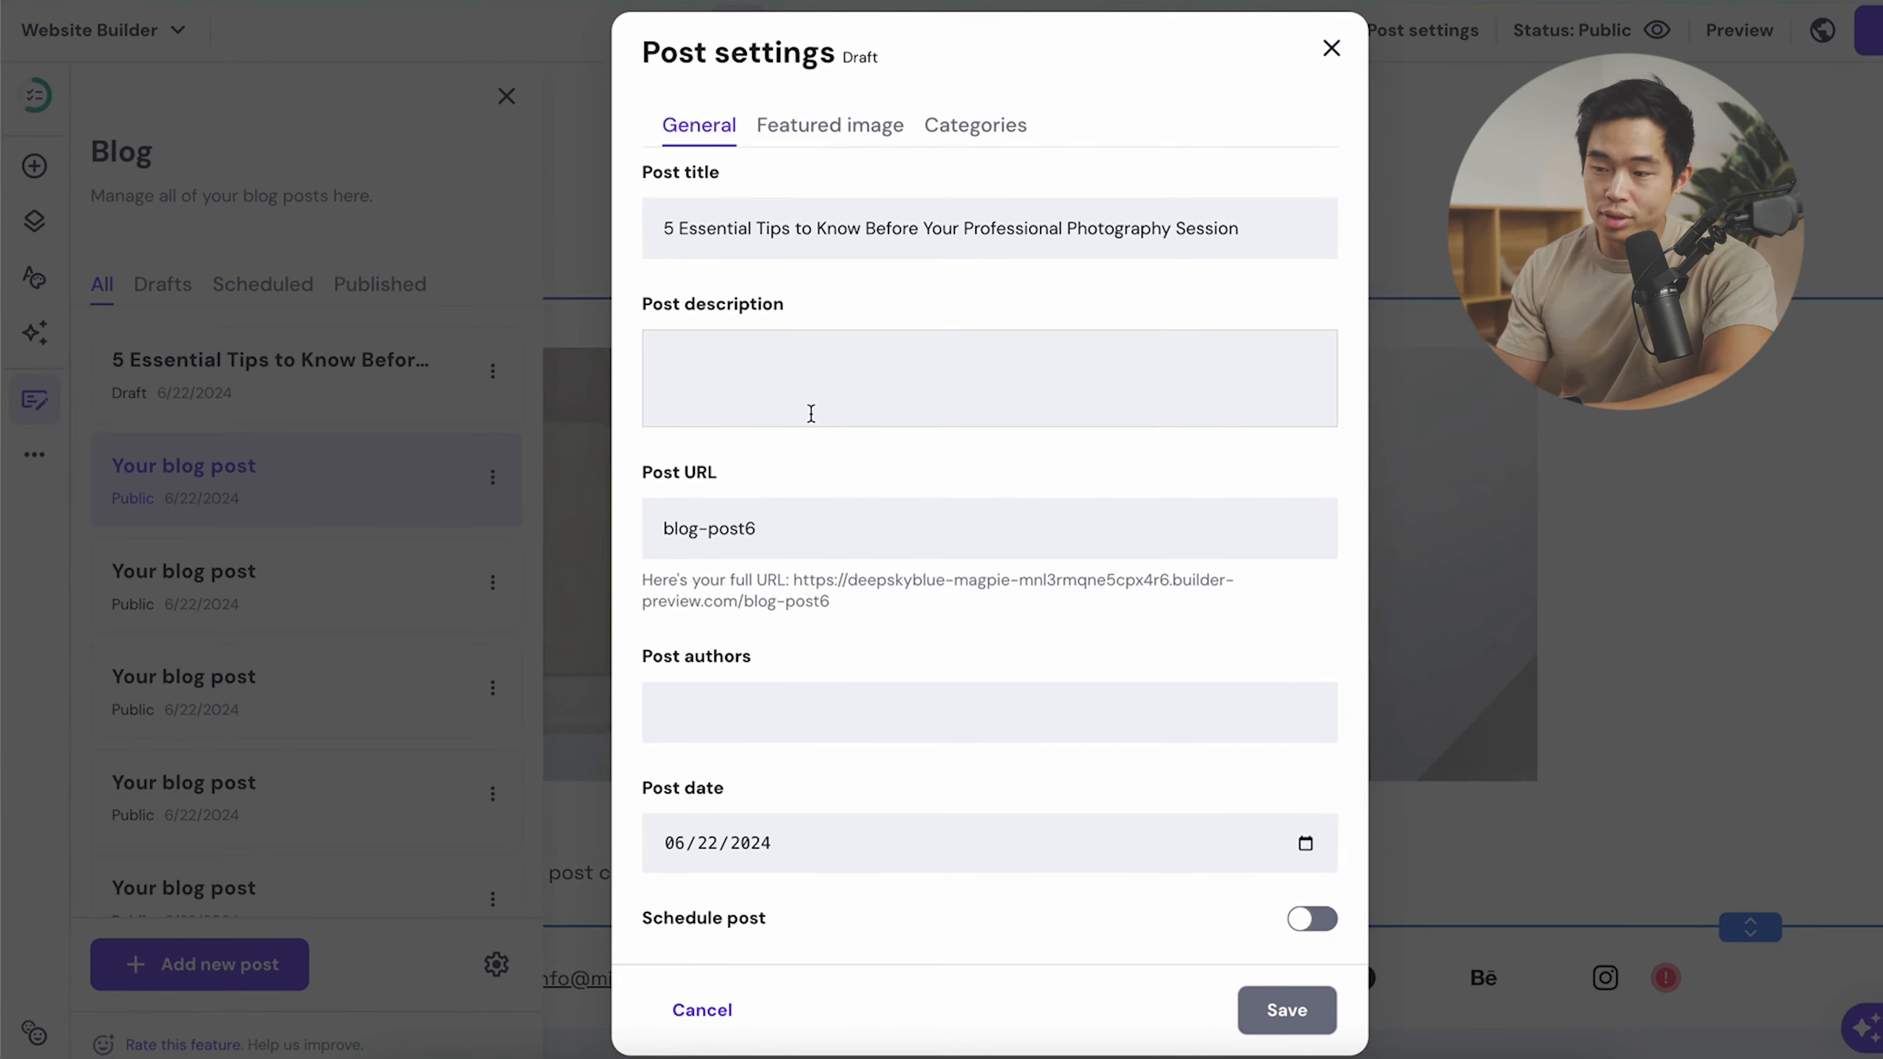
- Paste the post description, set the URL slug to 5-essential-tips, and enter the author's name
click(859, 368)
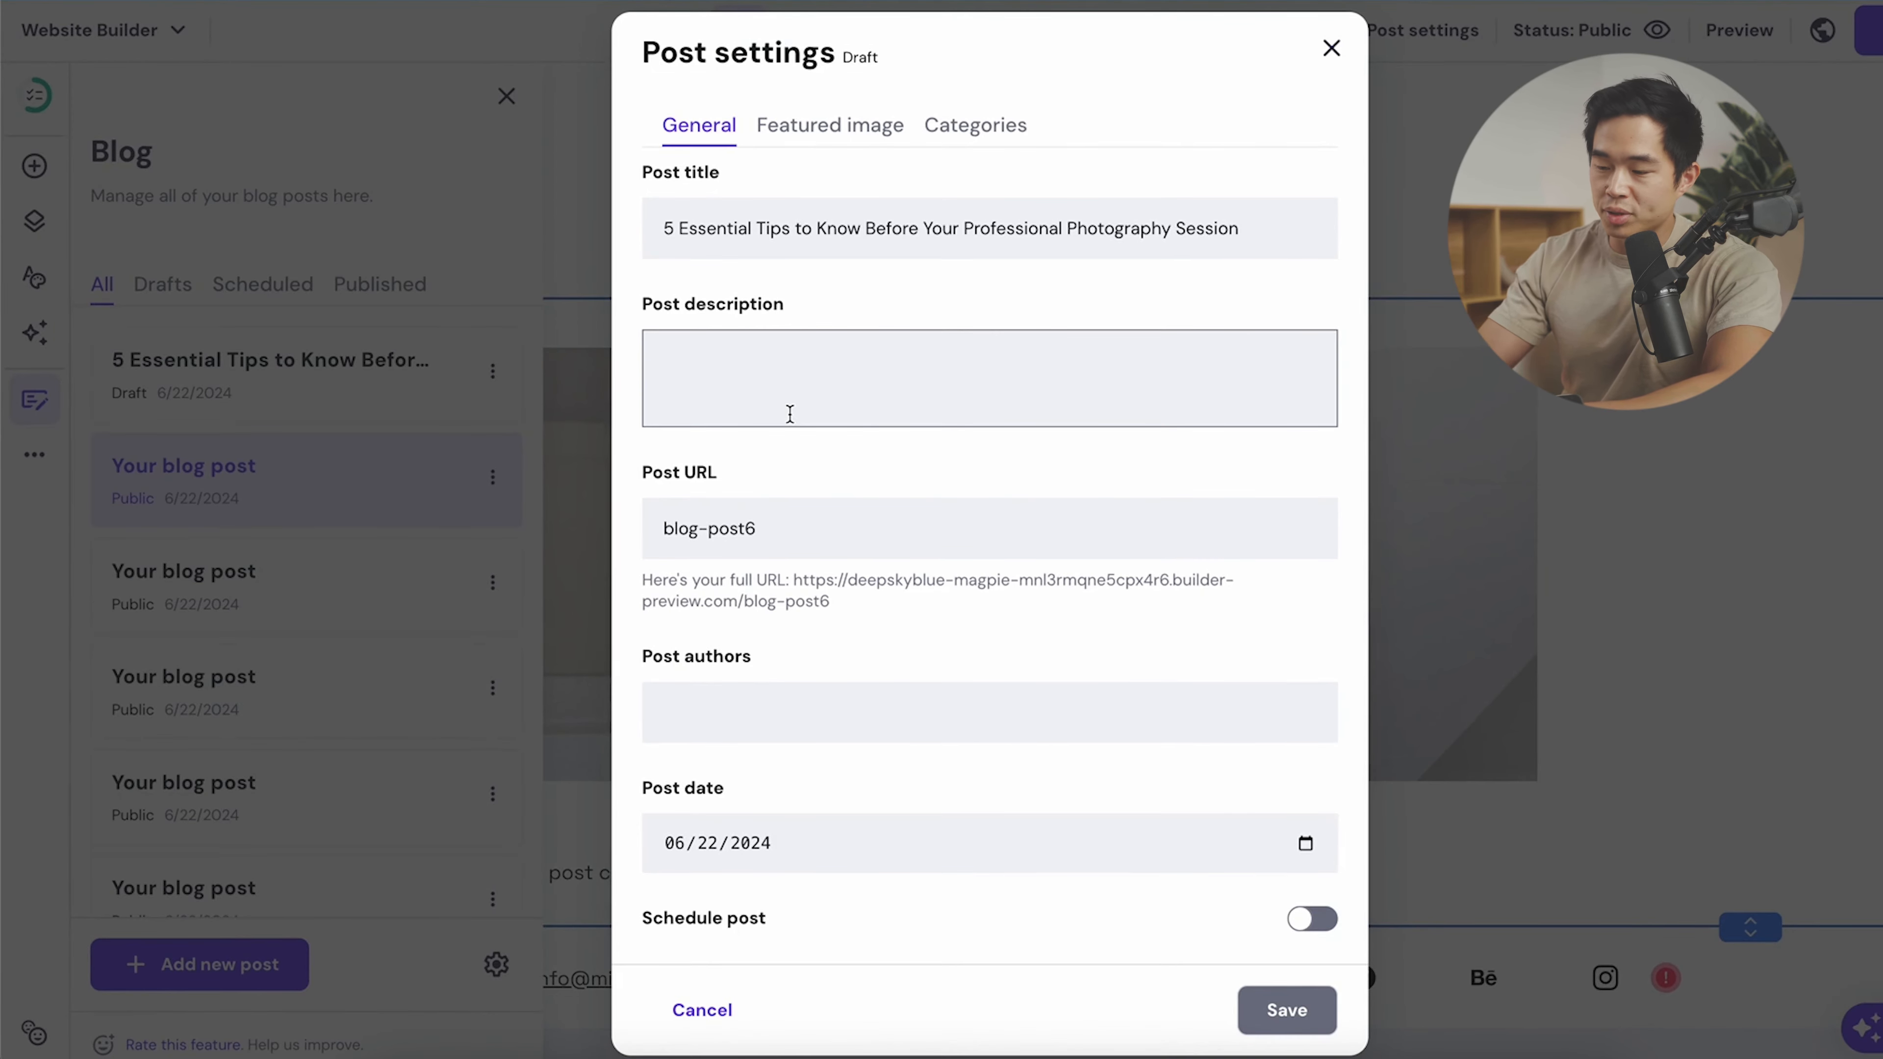
text(Make sure to know these 5 things before your session!)
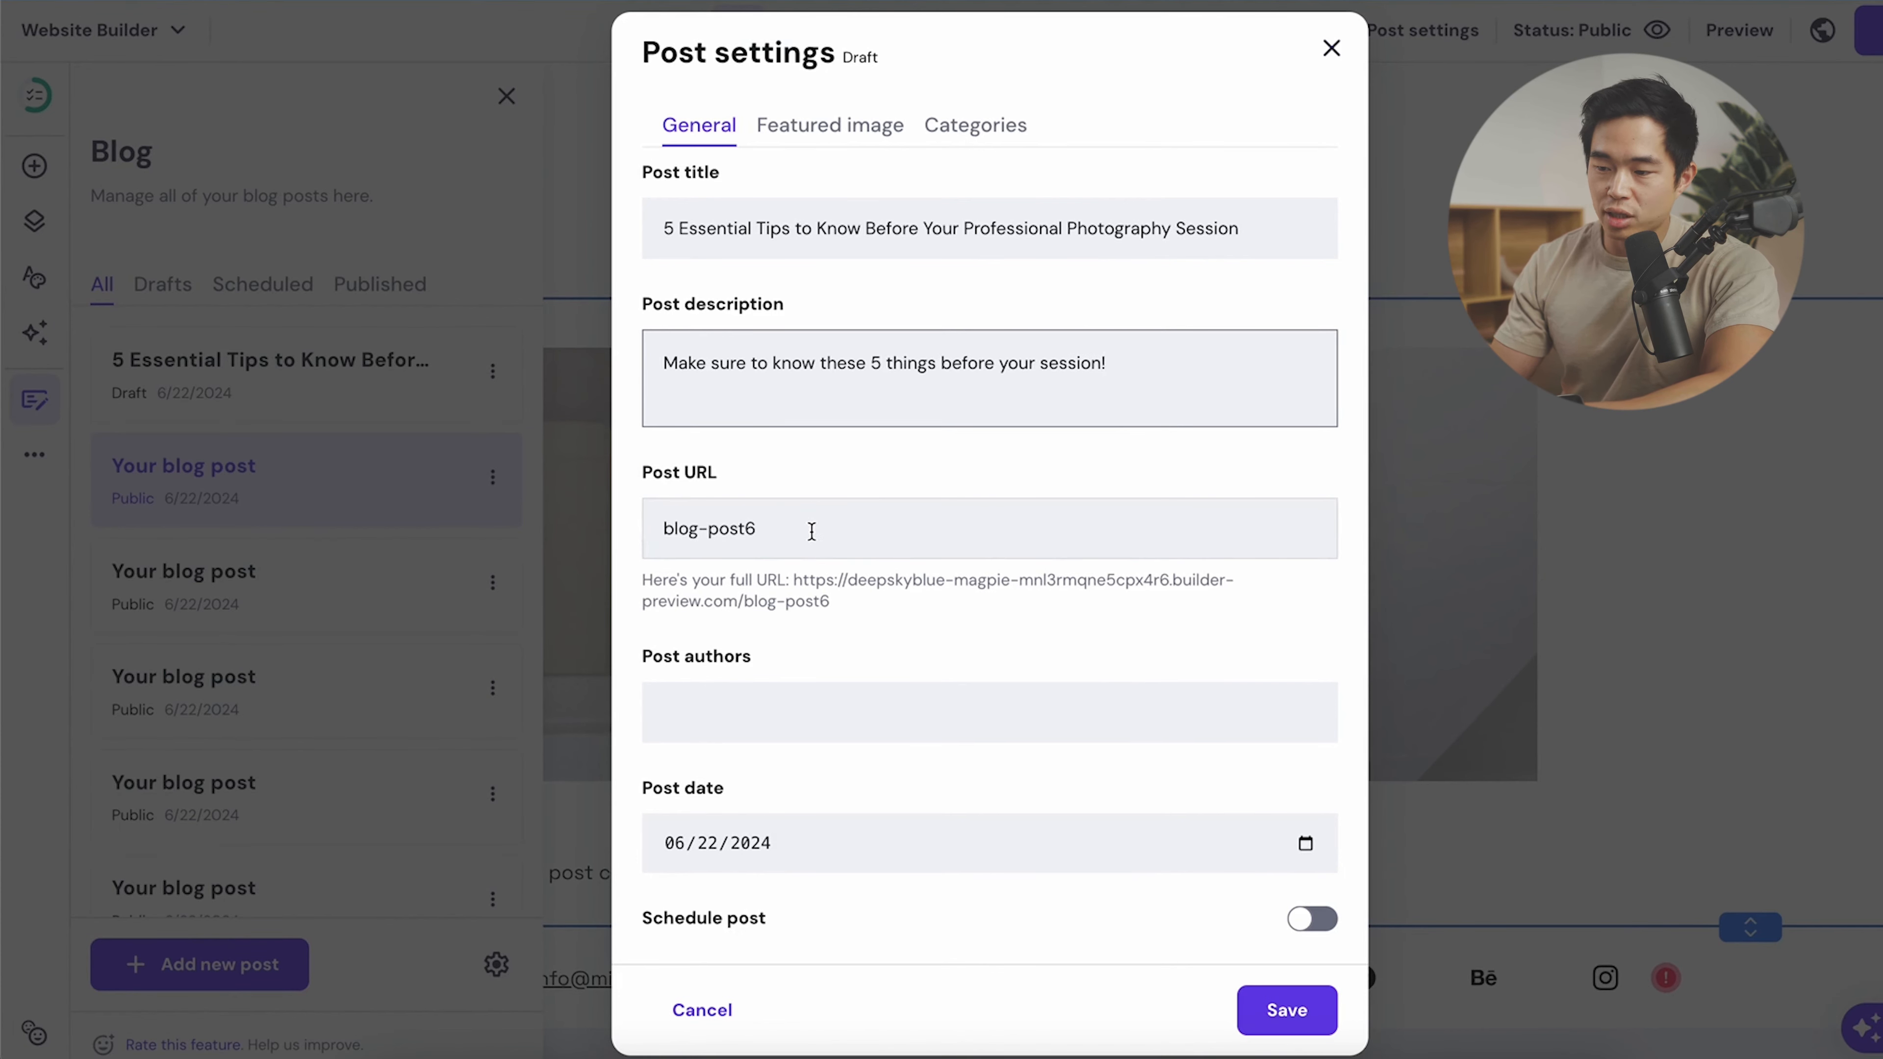
click(811, 531)
key(ctrl+a)
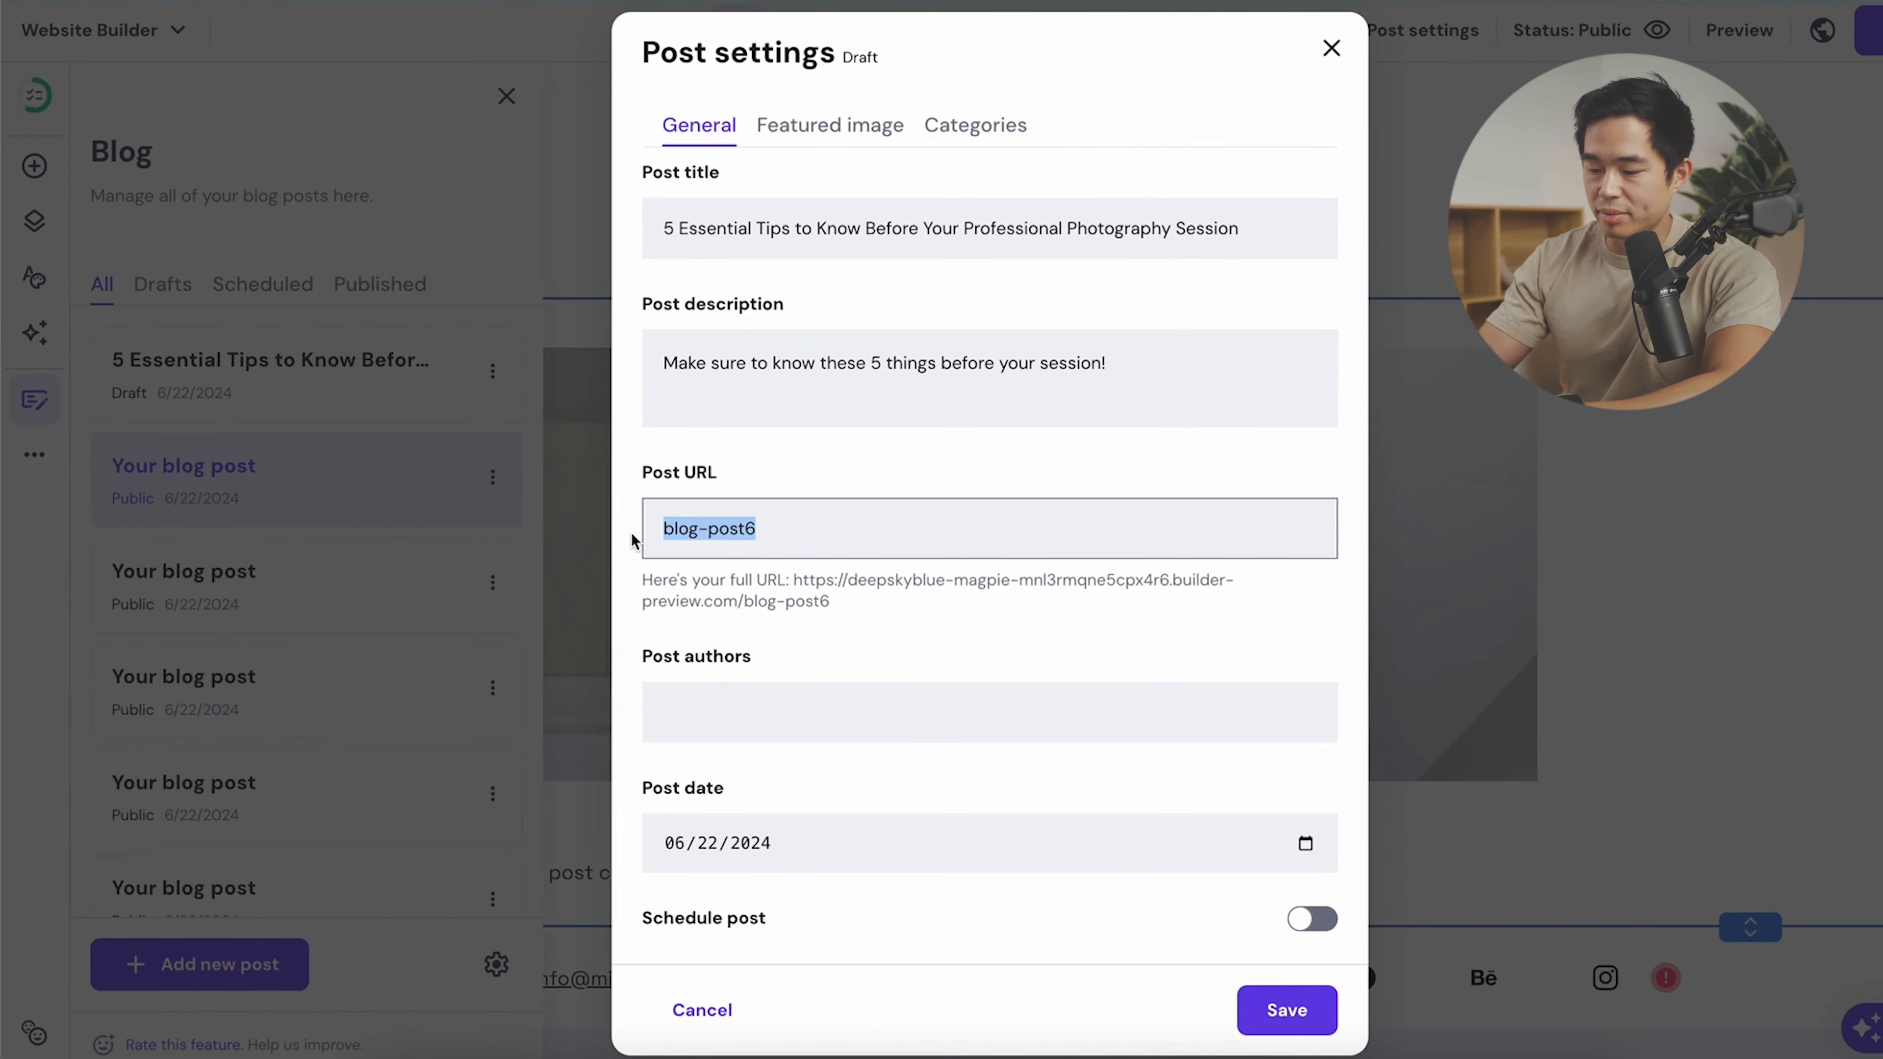
text(5-essentia)
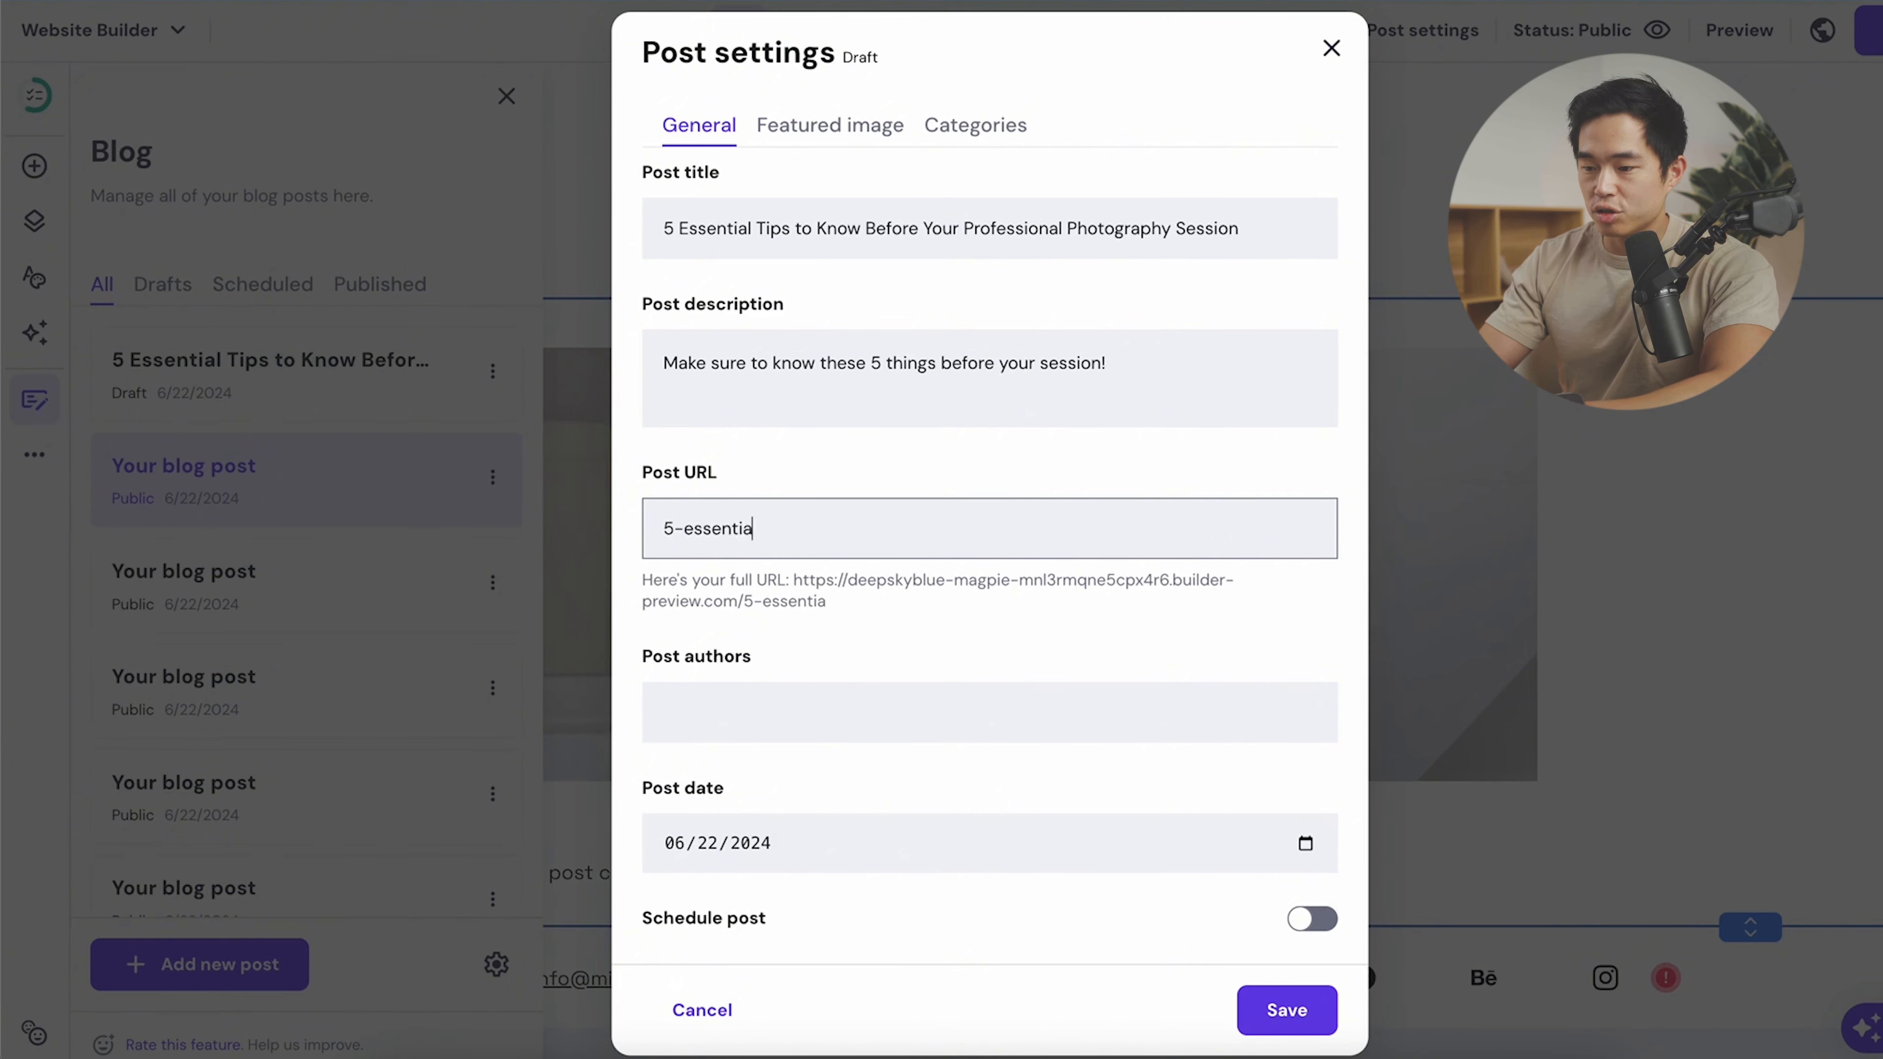
text(l-tips)
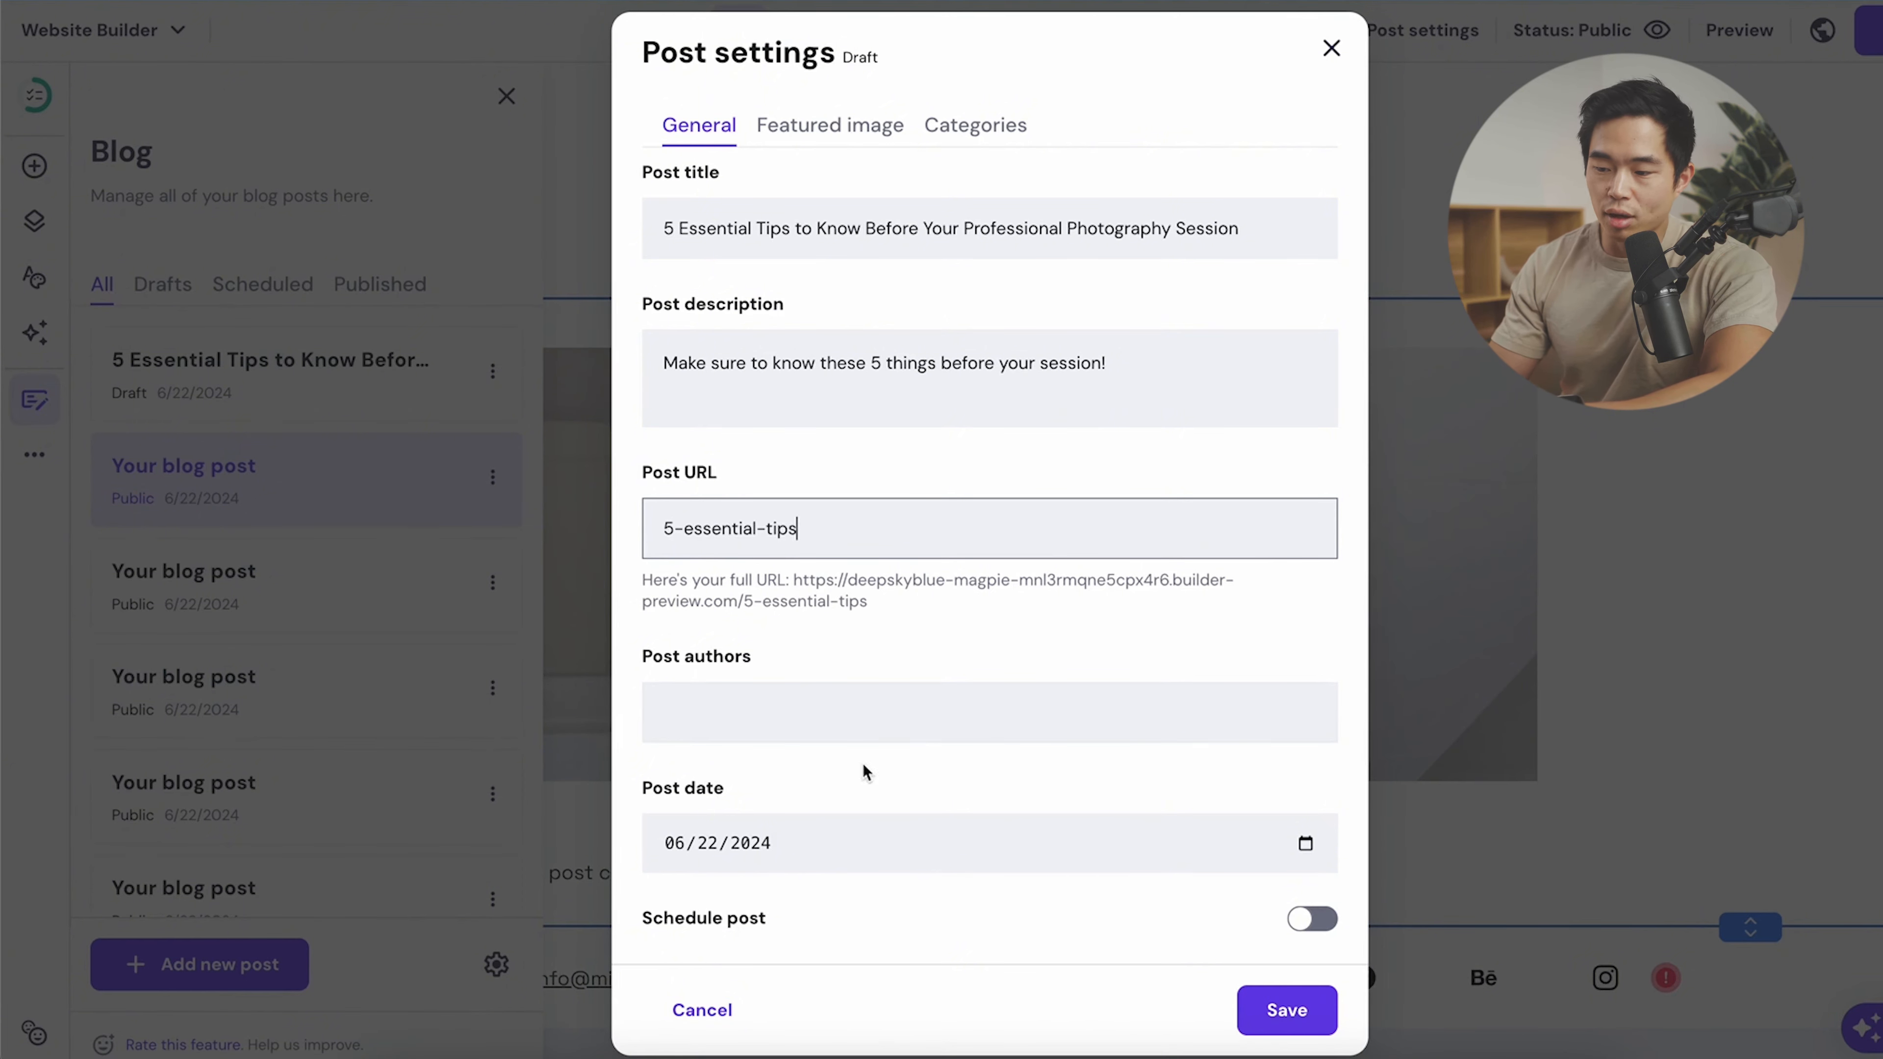
click(912, 710)
text(Charlie)
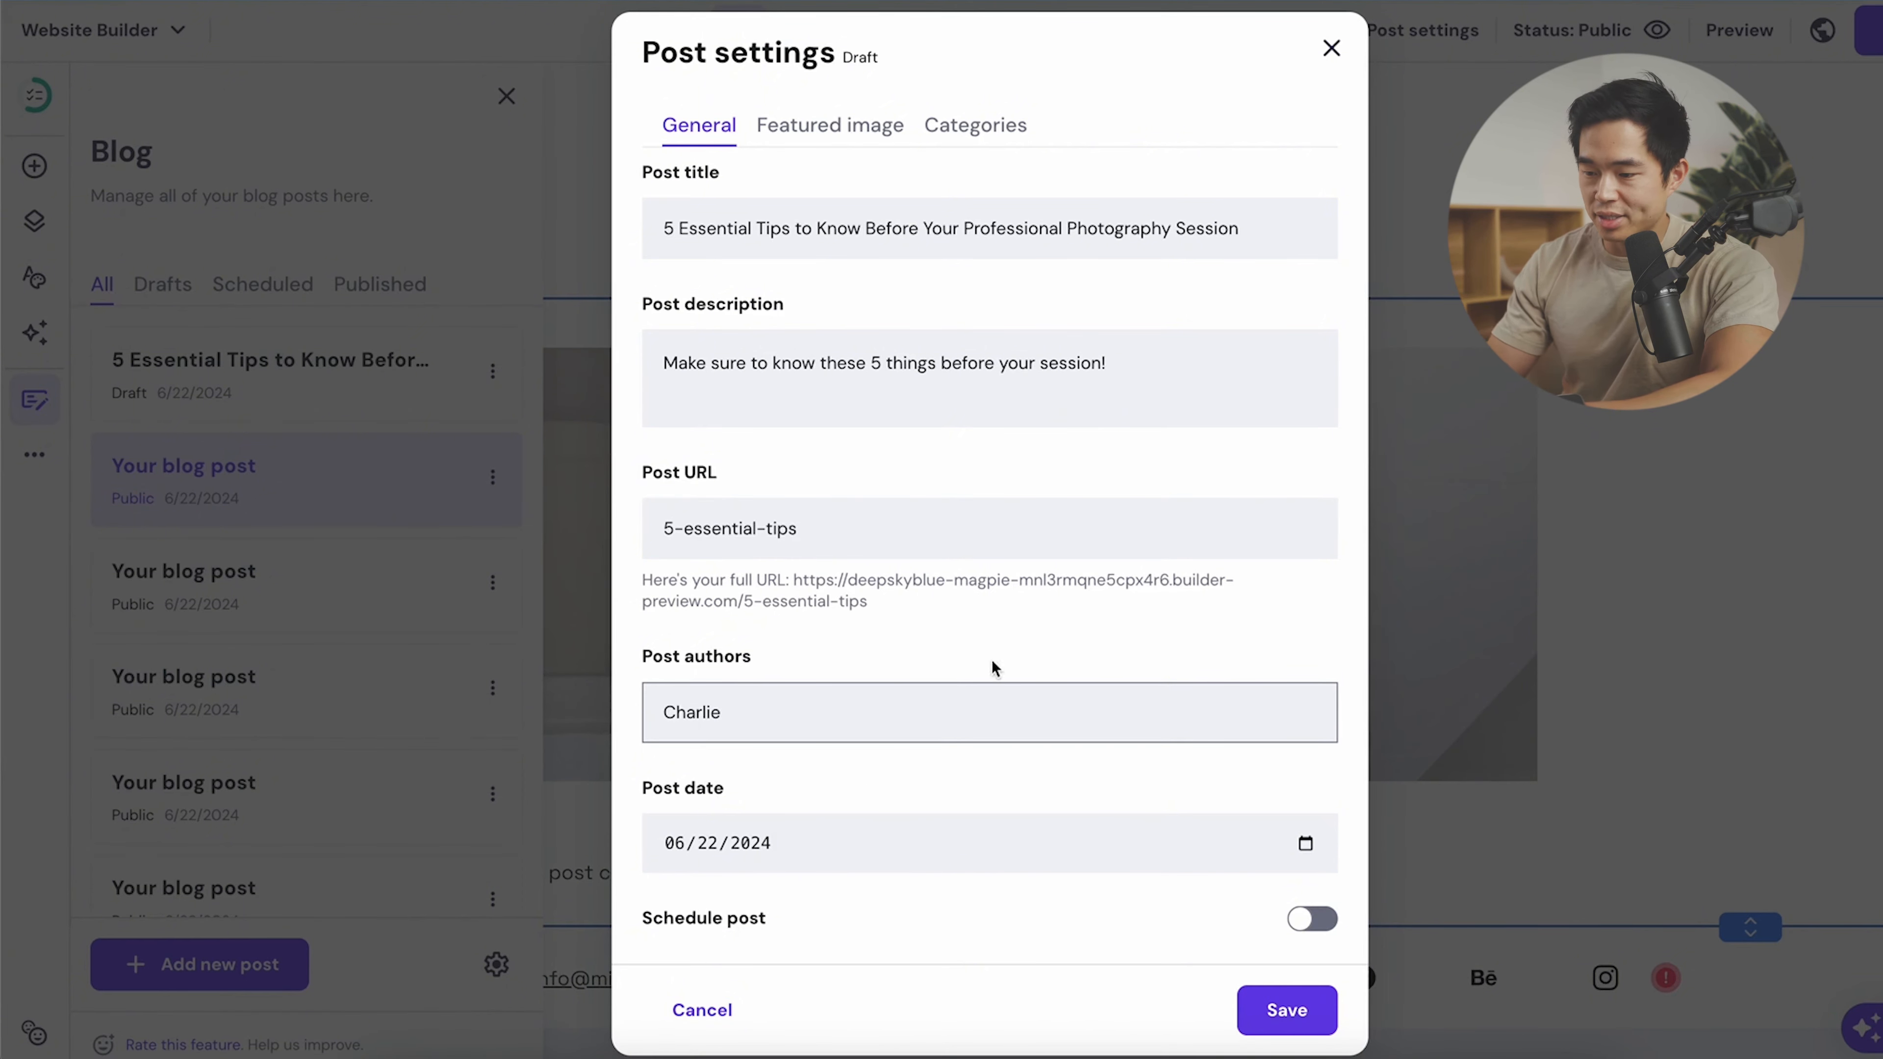
click(919, 852)
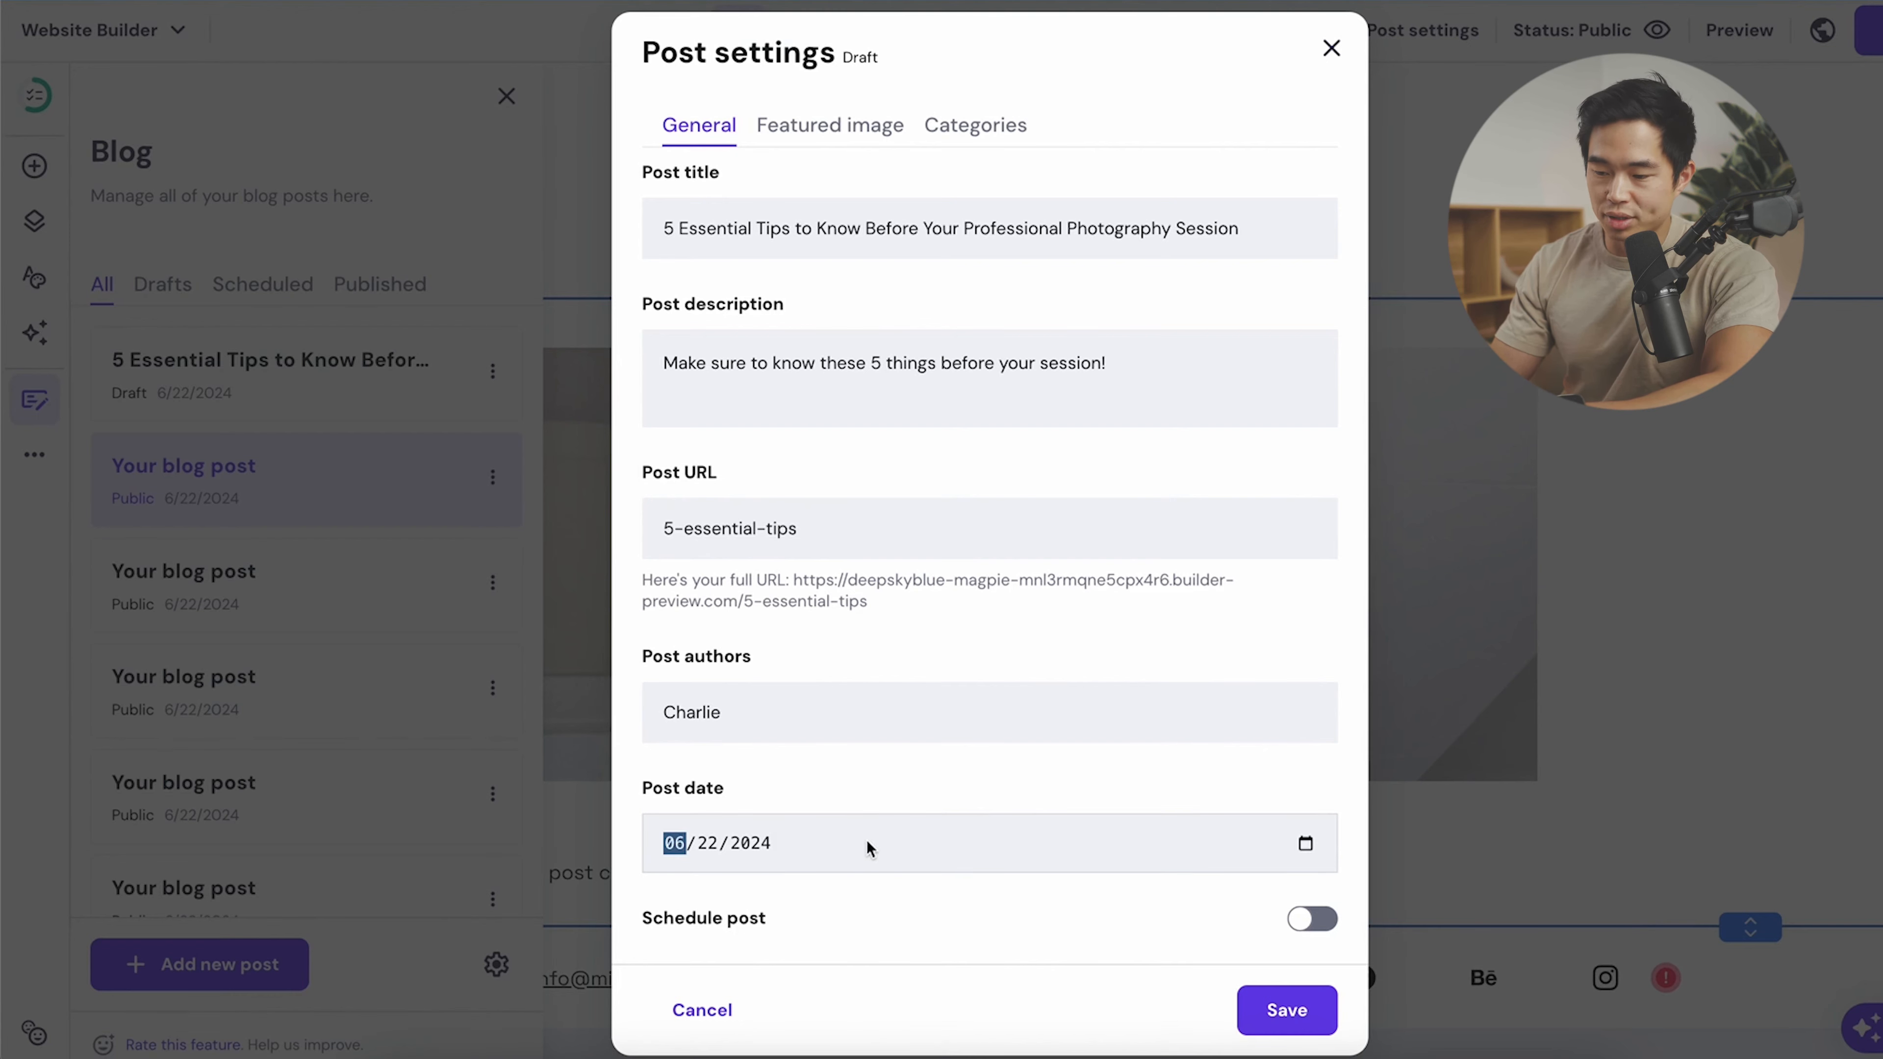
- Add a new Tips category to the post and save the post settings
click(849, 127)
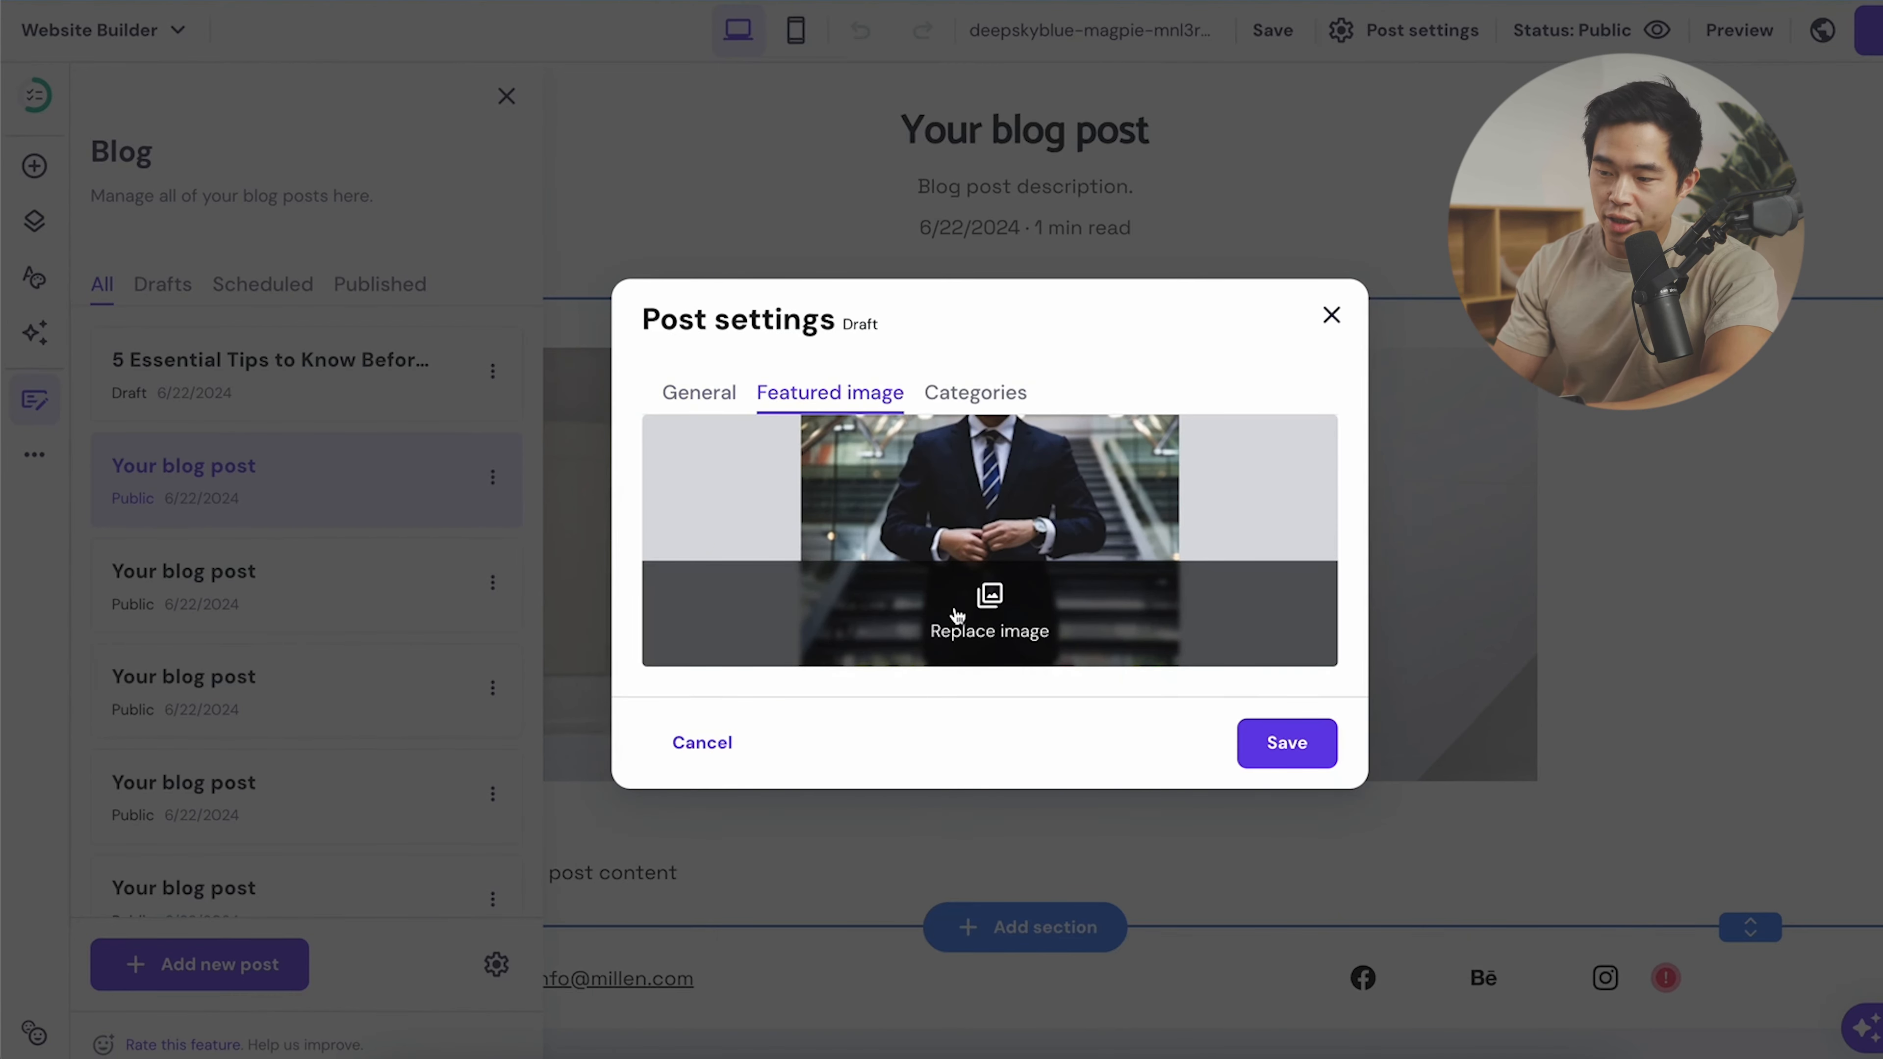
click(978, 393)
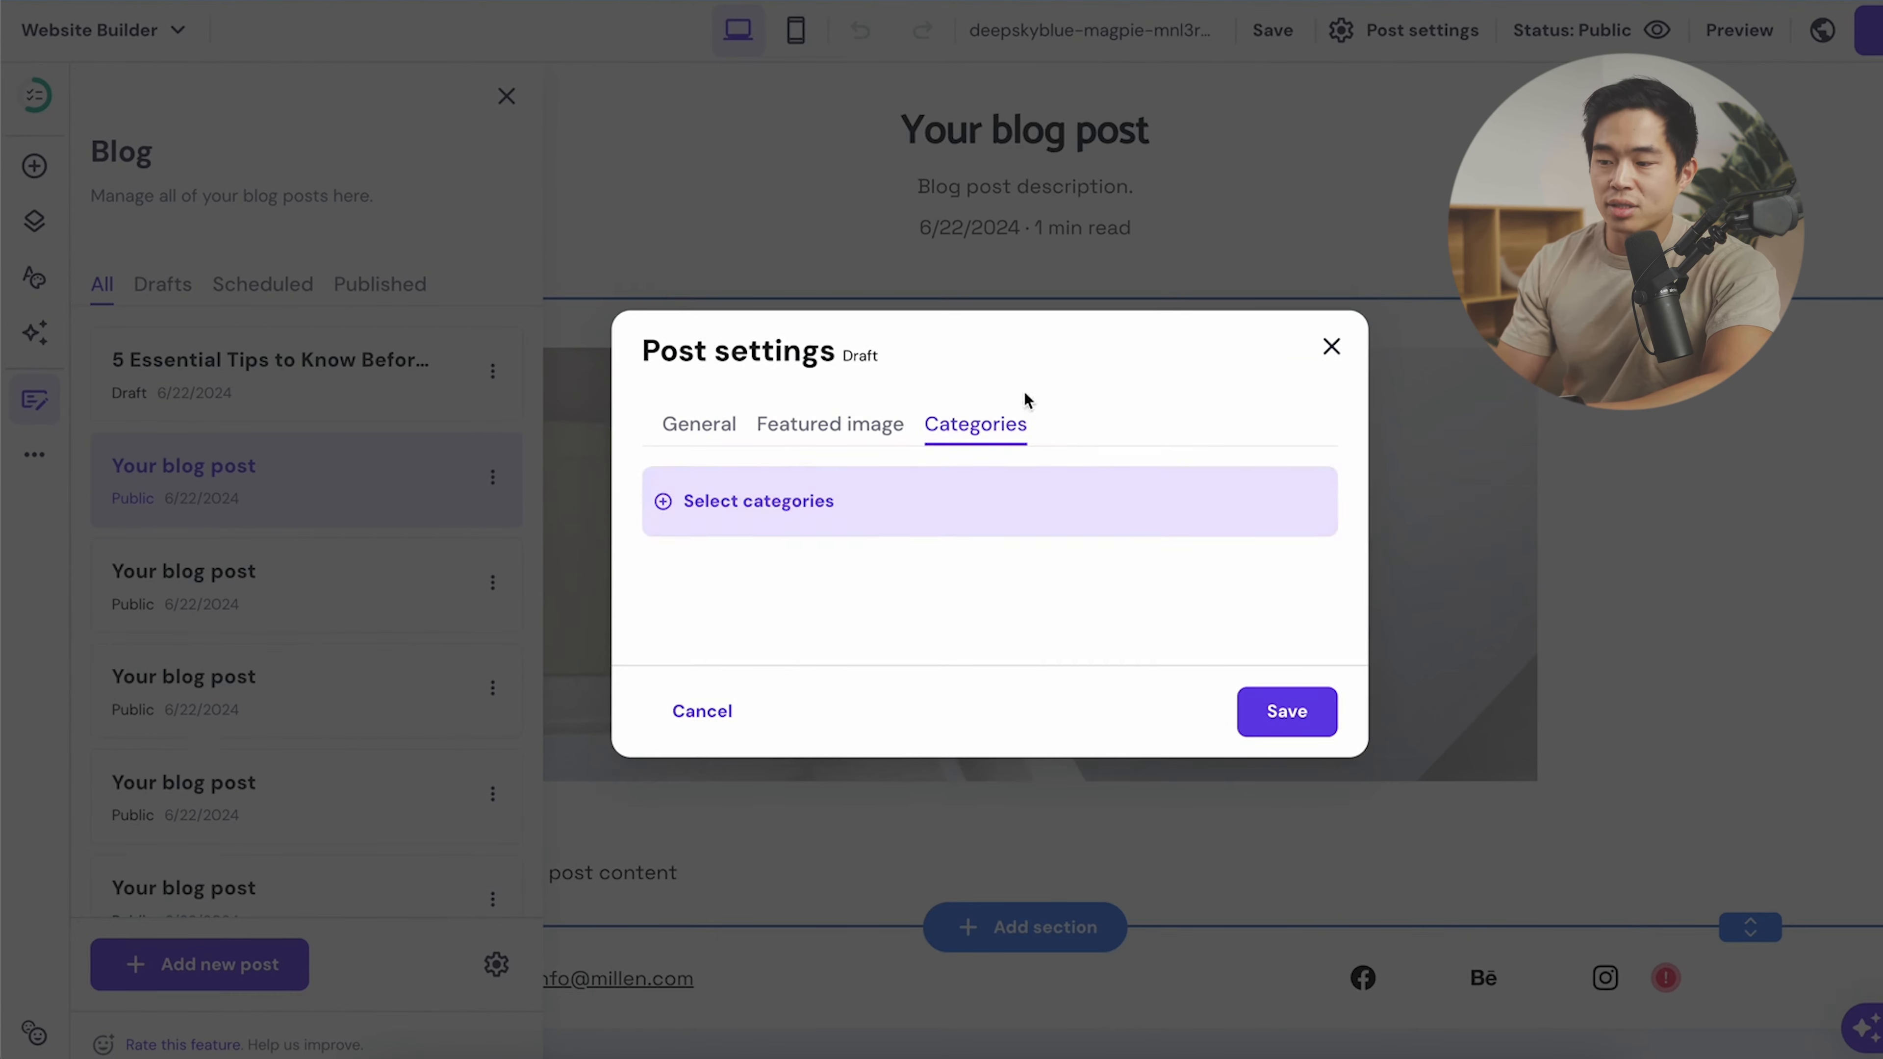
click(784, 498)
click(754, 583)
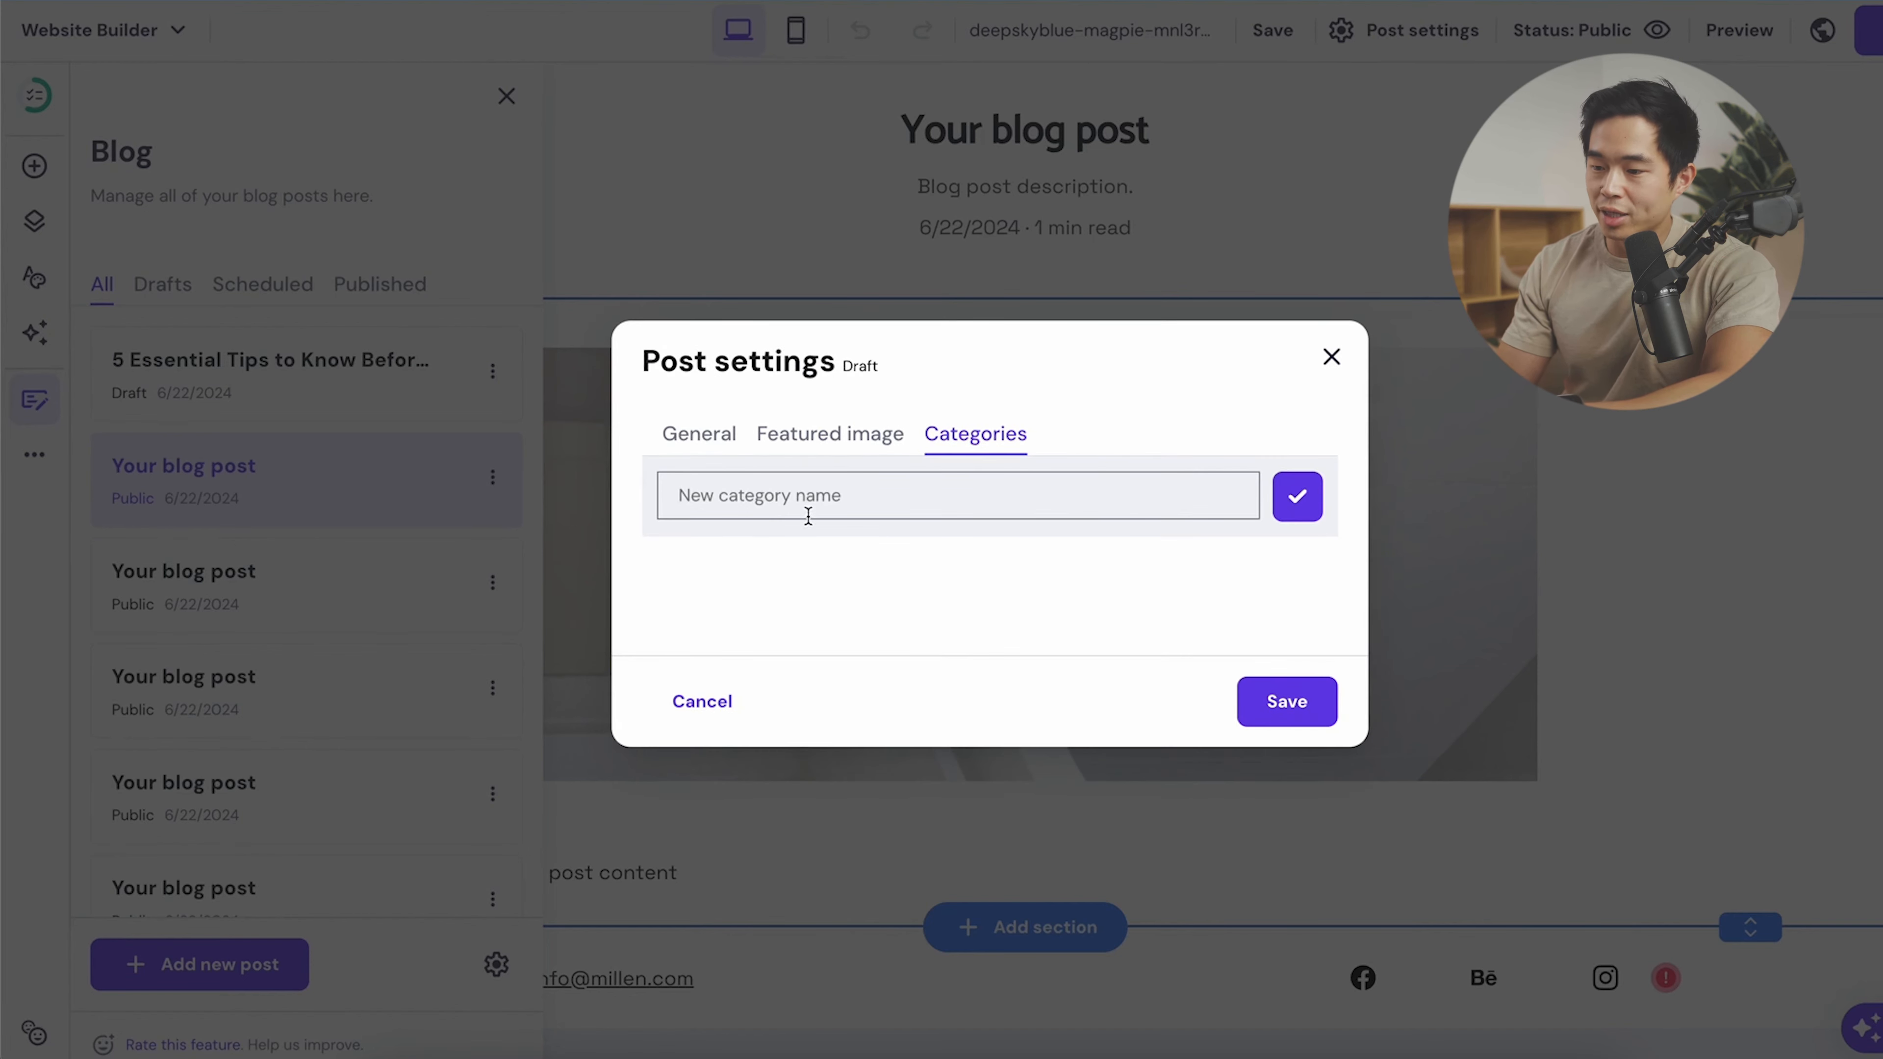
text(Tips)
key(Return)
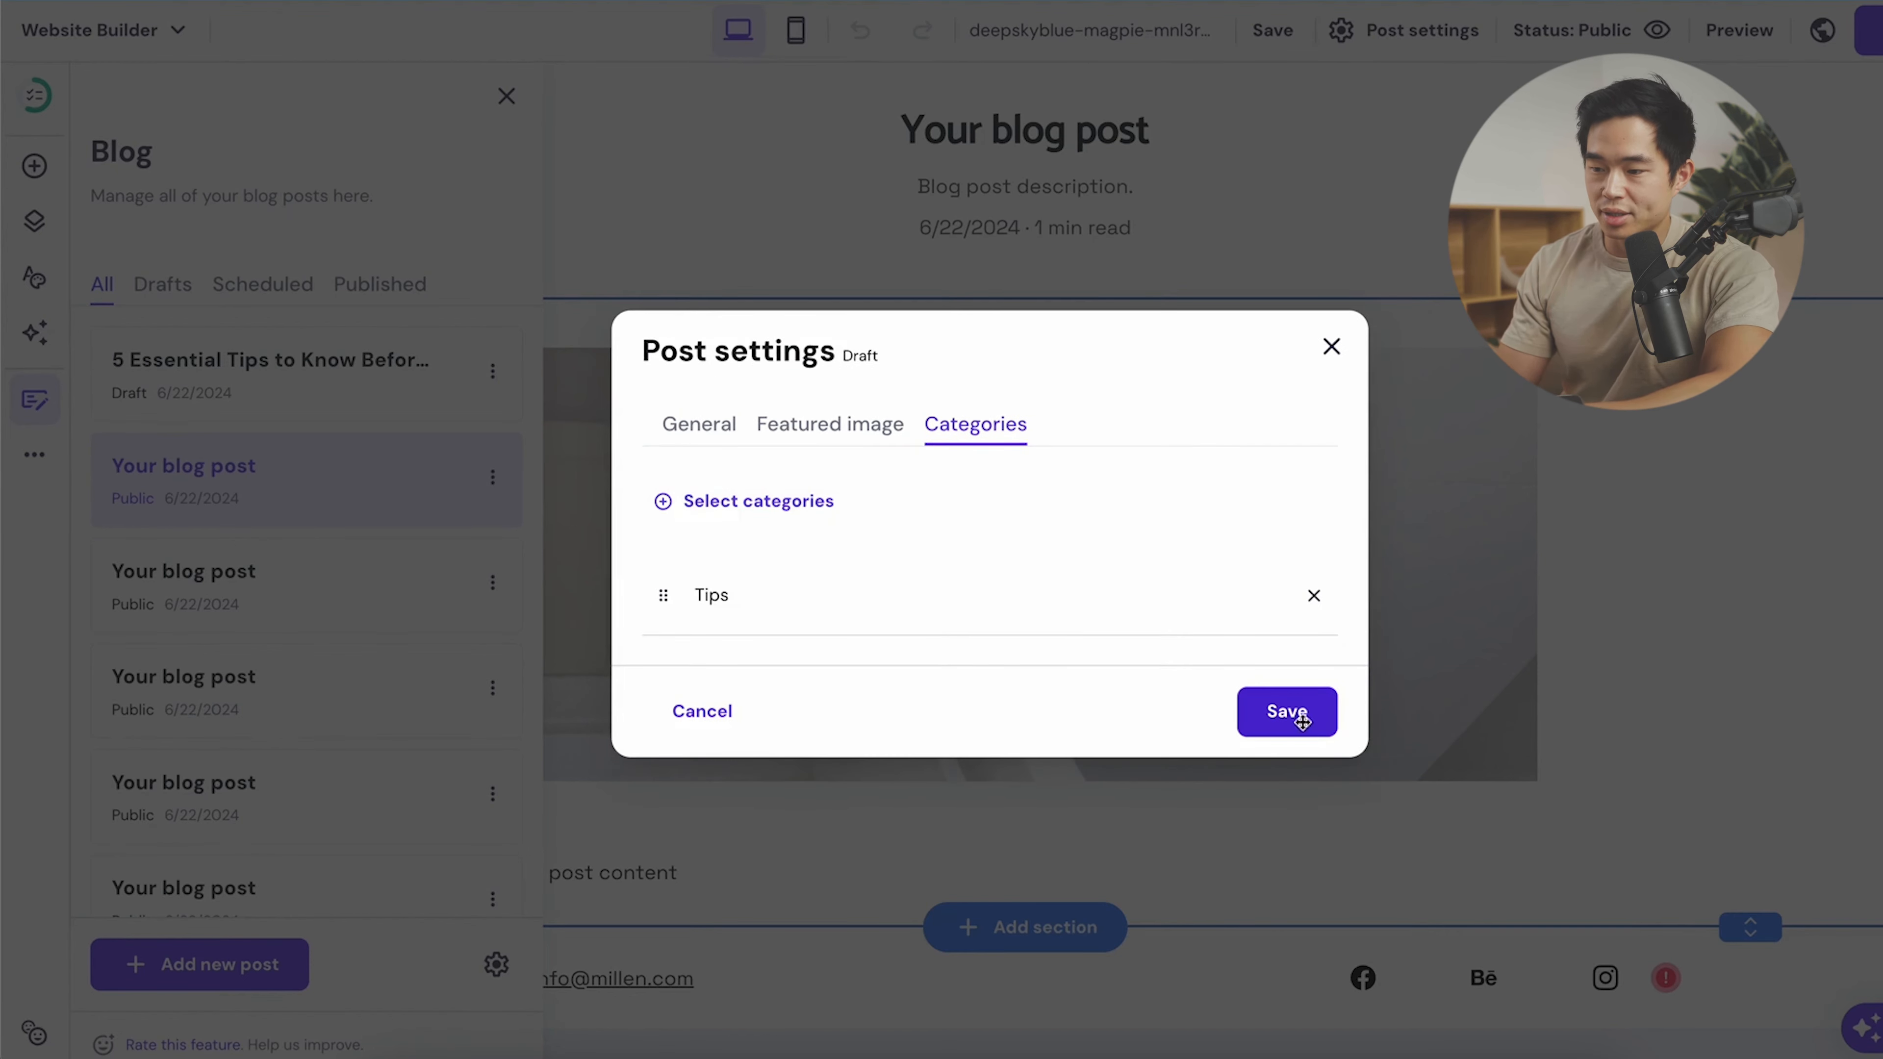
click(1287, 712)
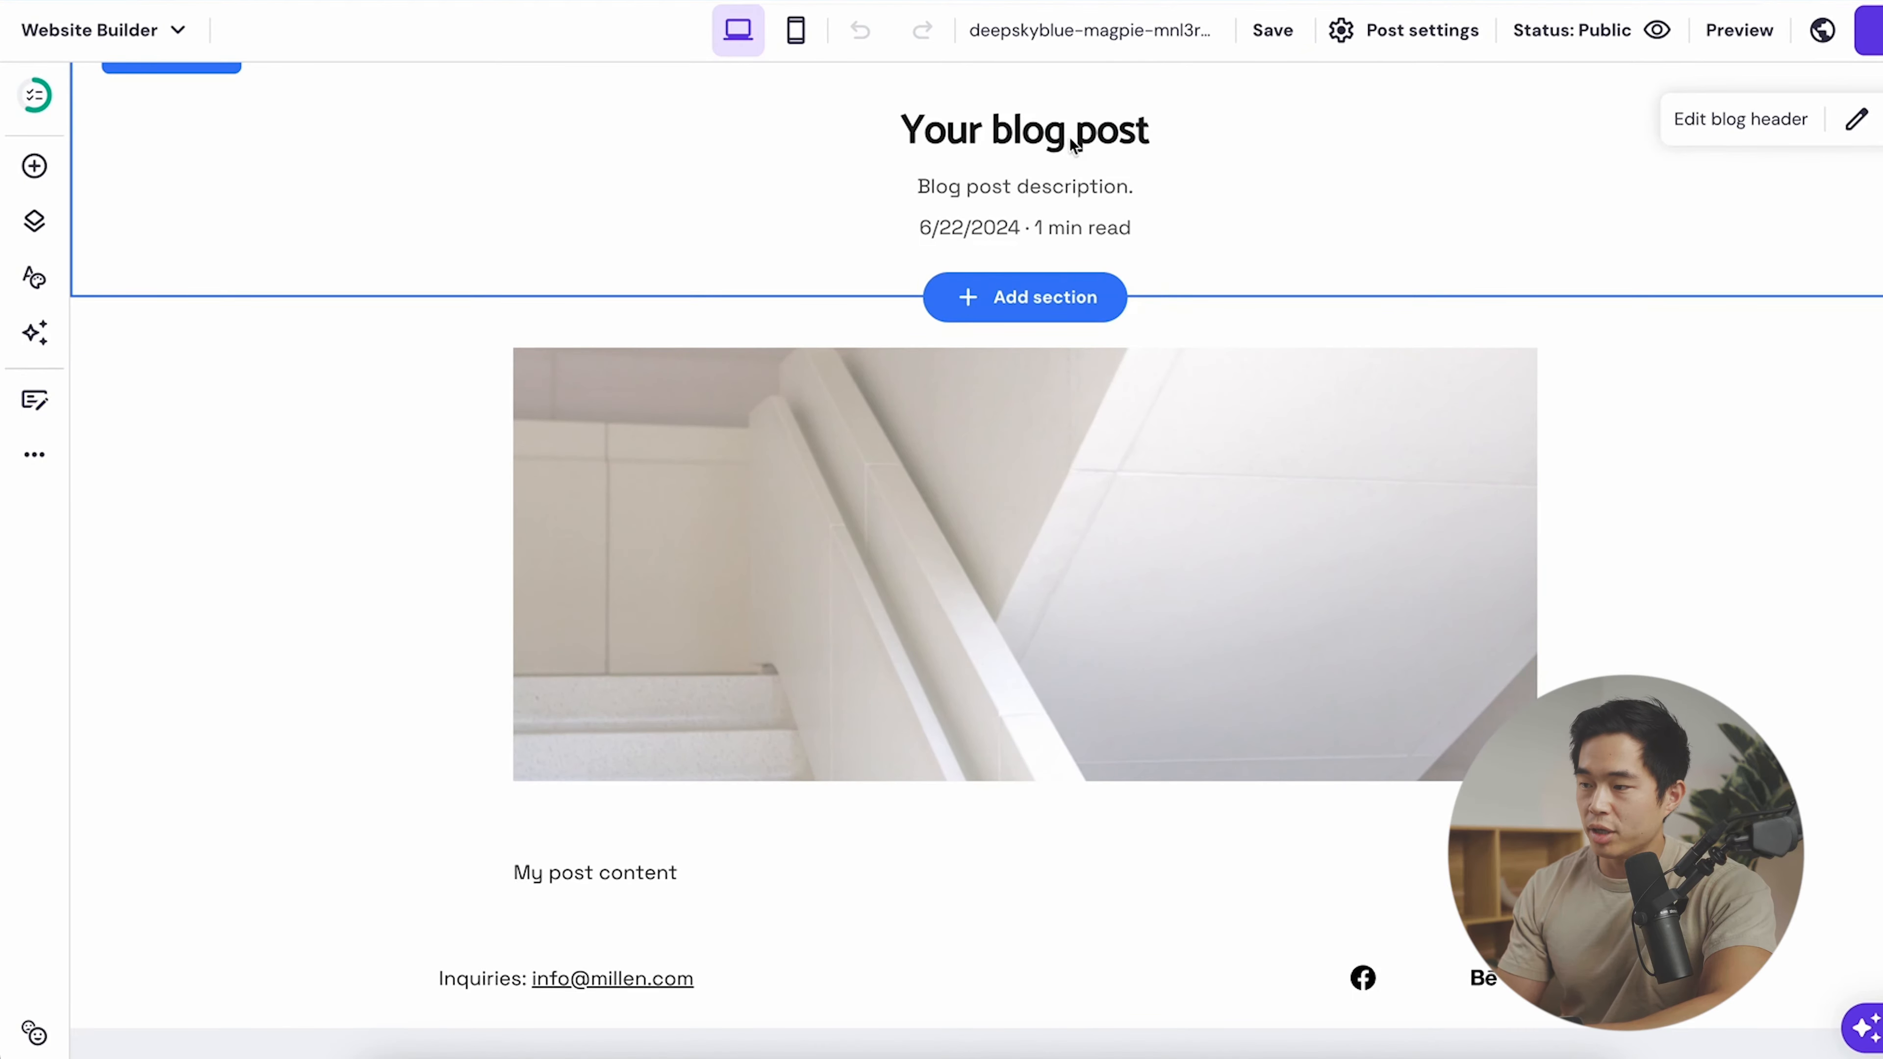
- Shrink the blog header title text to 29 and cut its top/bottom padding to about 26 px
click(1749, 120)
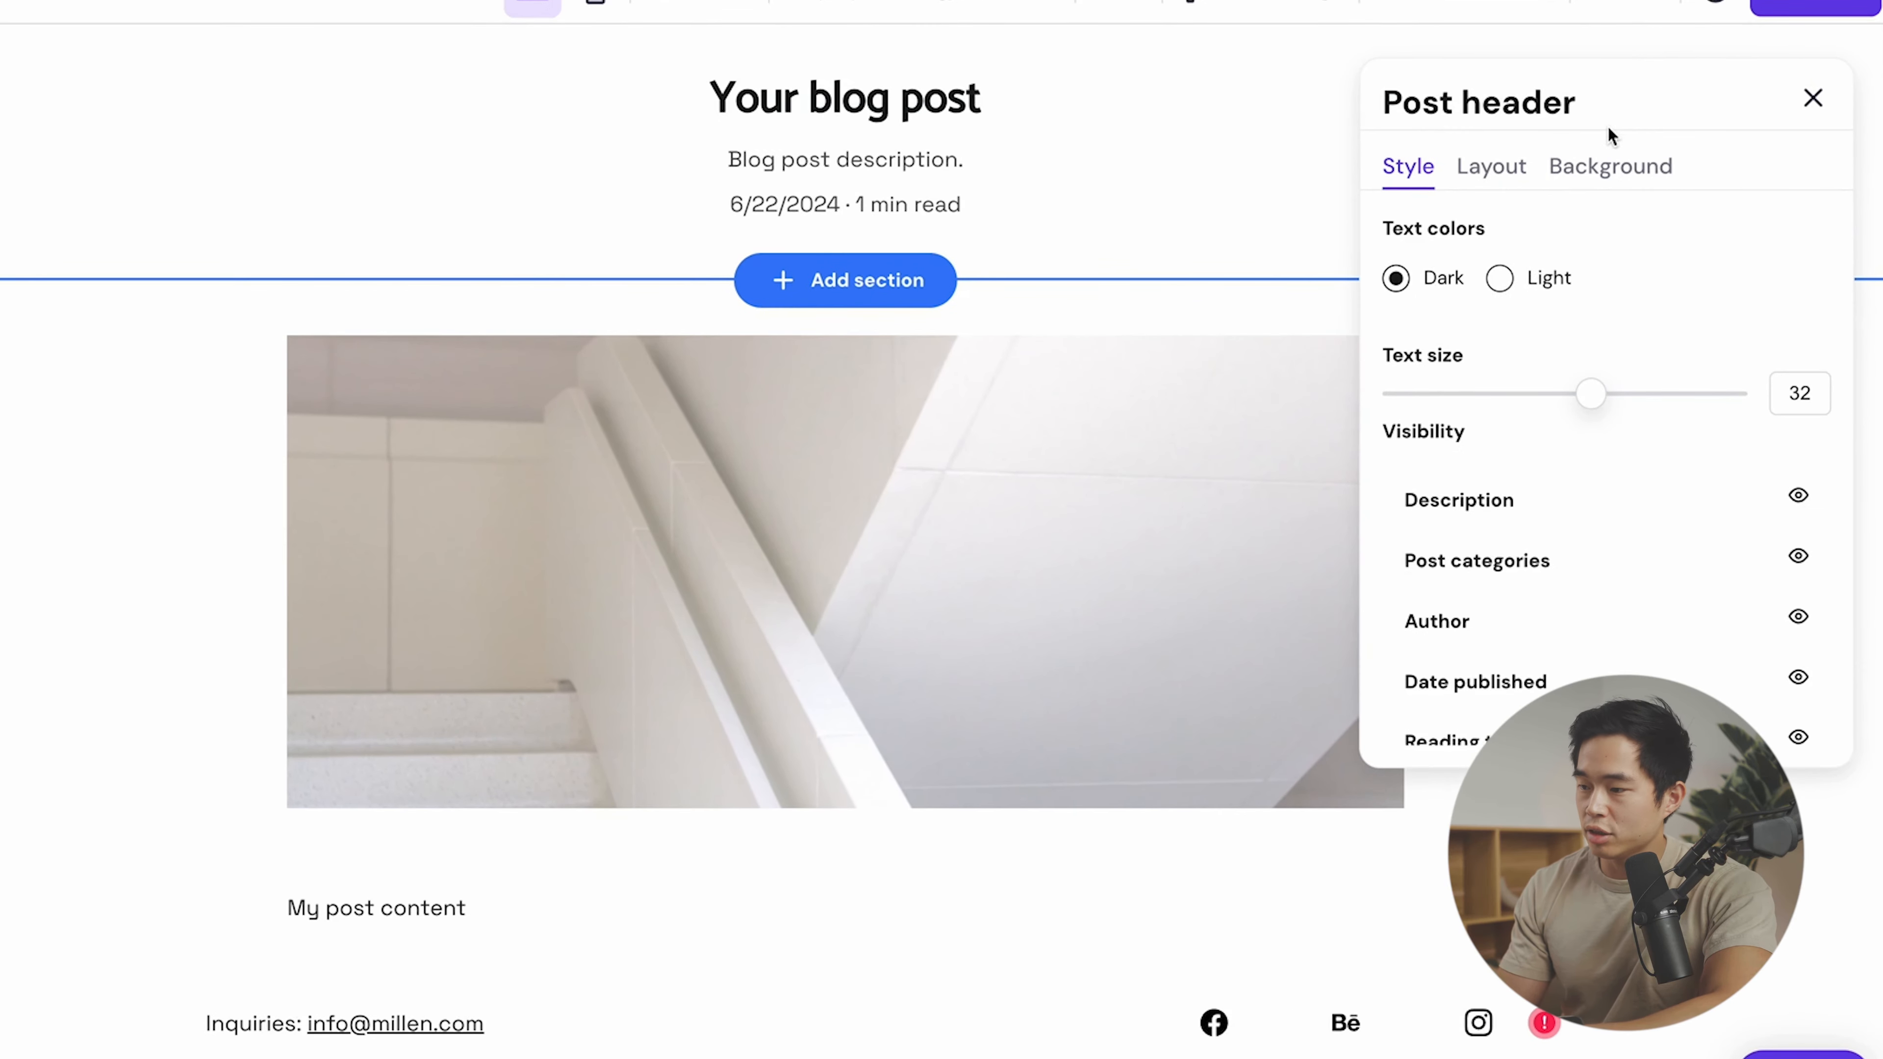
drag(1590, 393, 1564, 394)
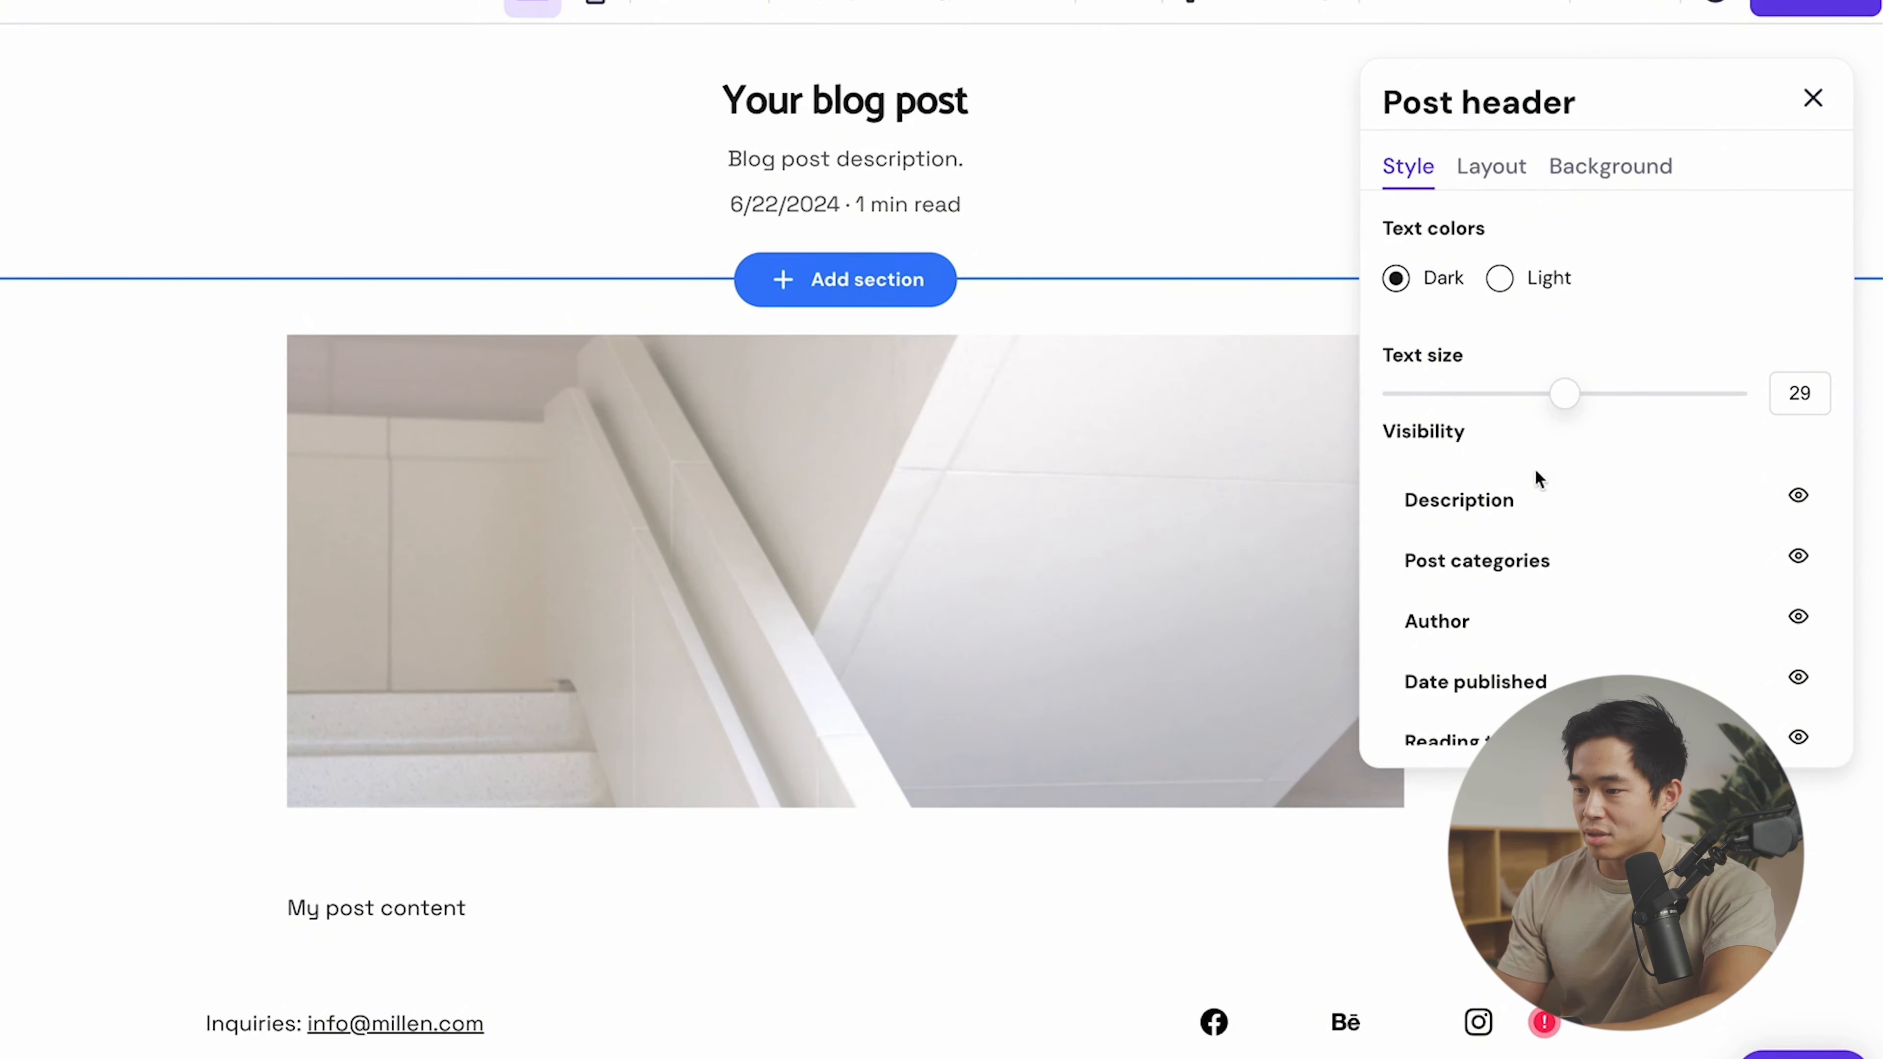
click(1496, 178)
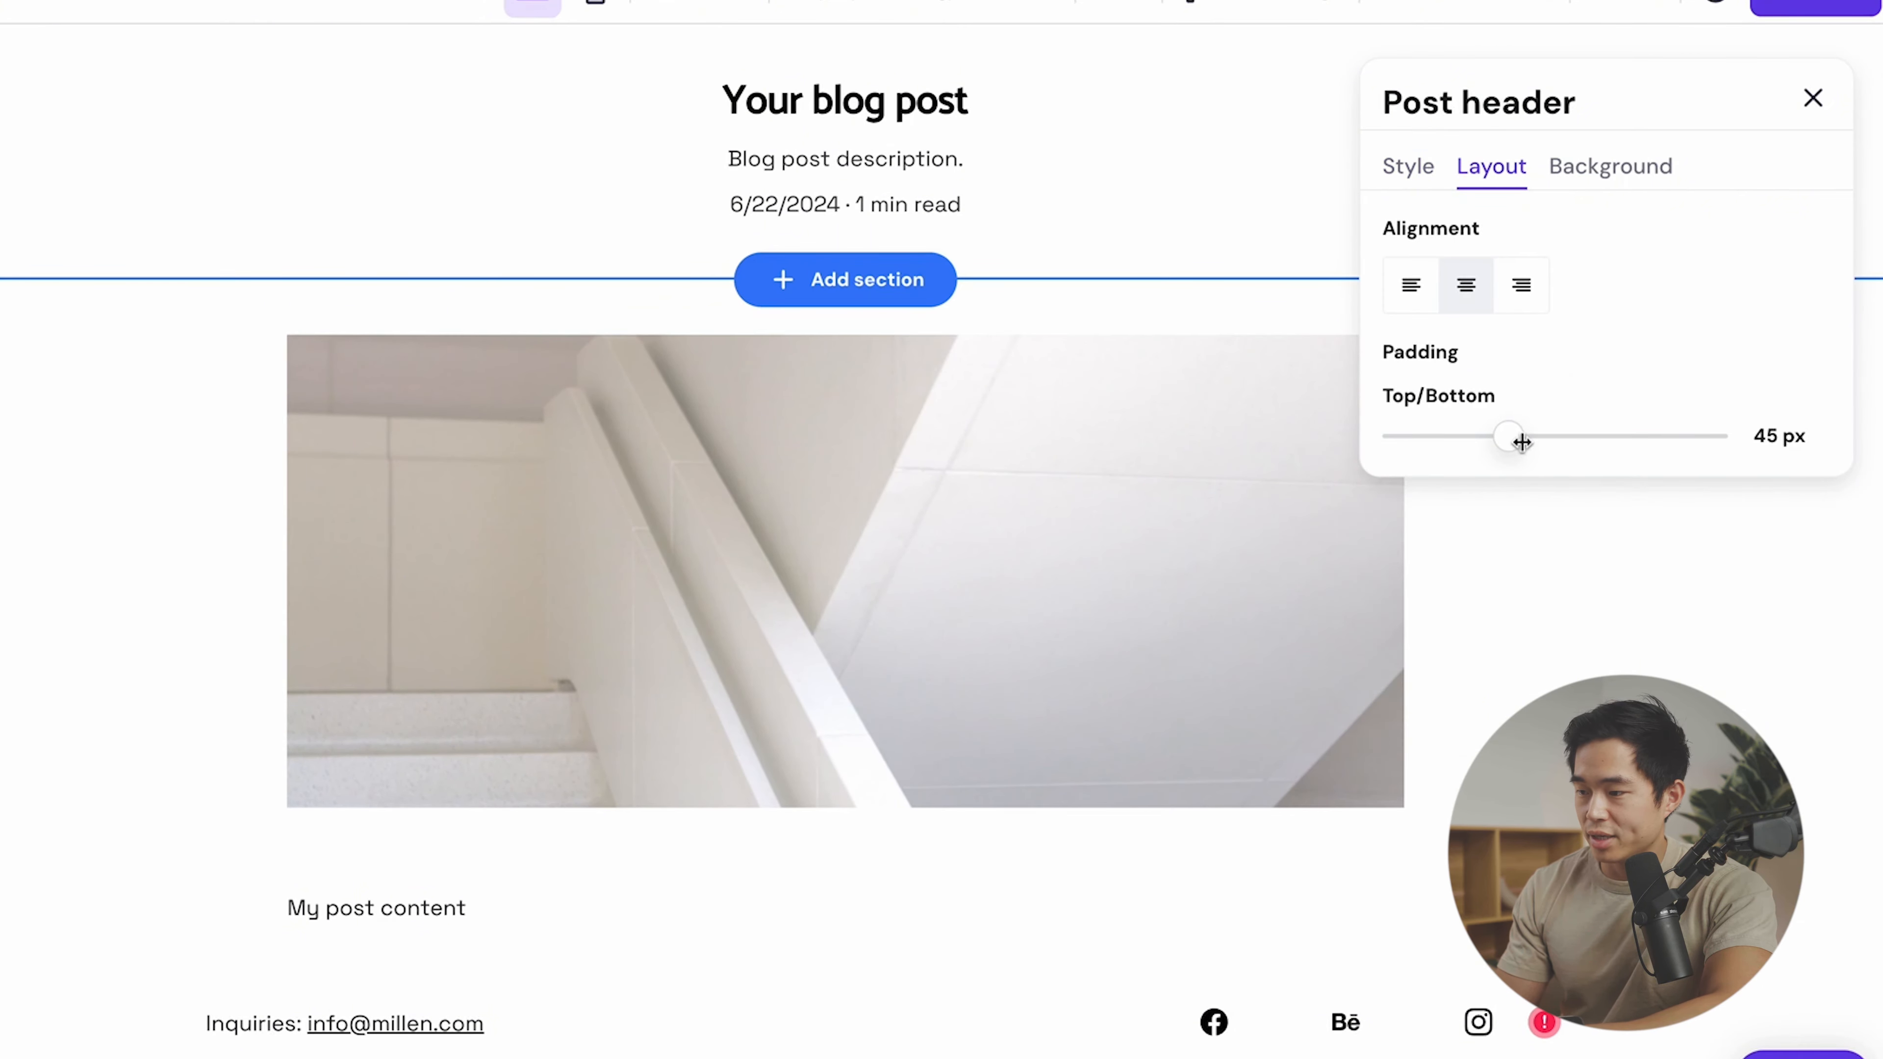
drag(1520, 443, 1461, 450)
click(1610, 209)
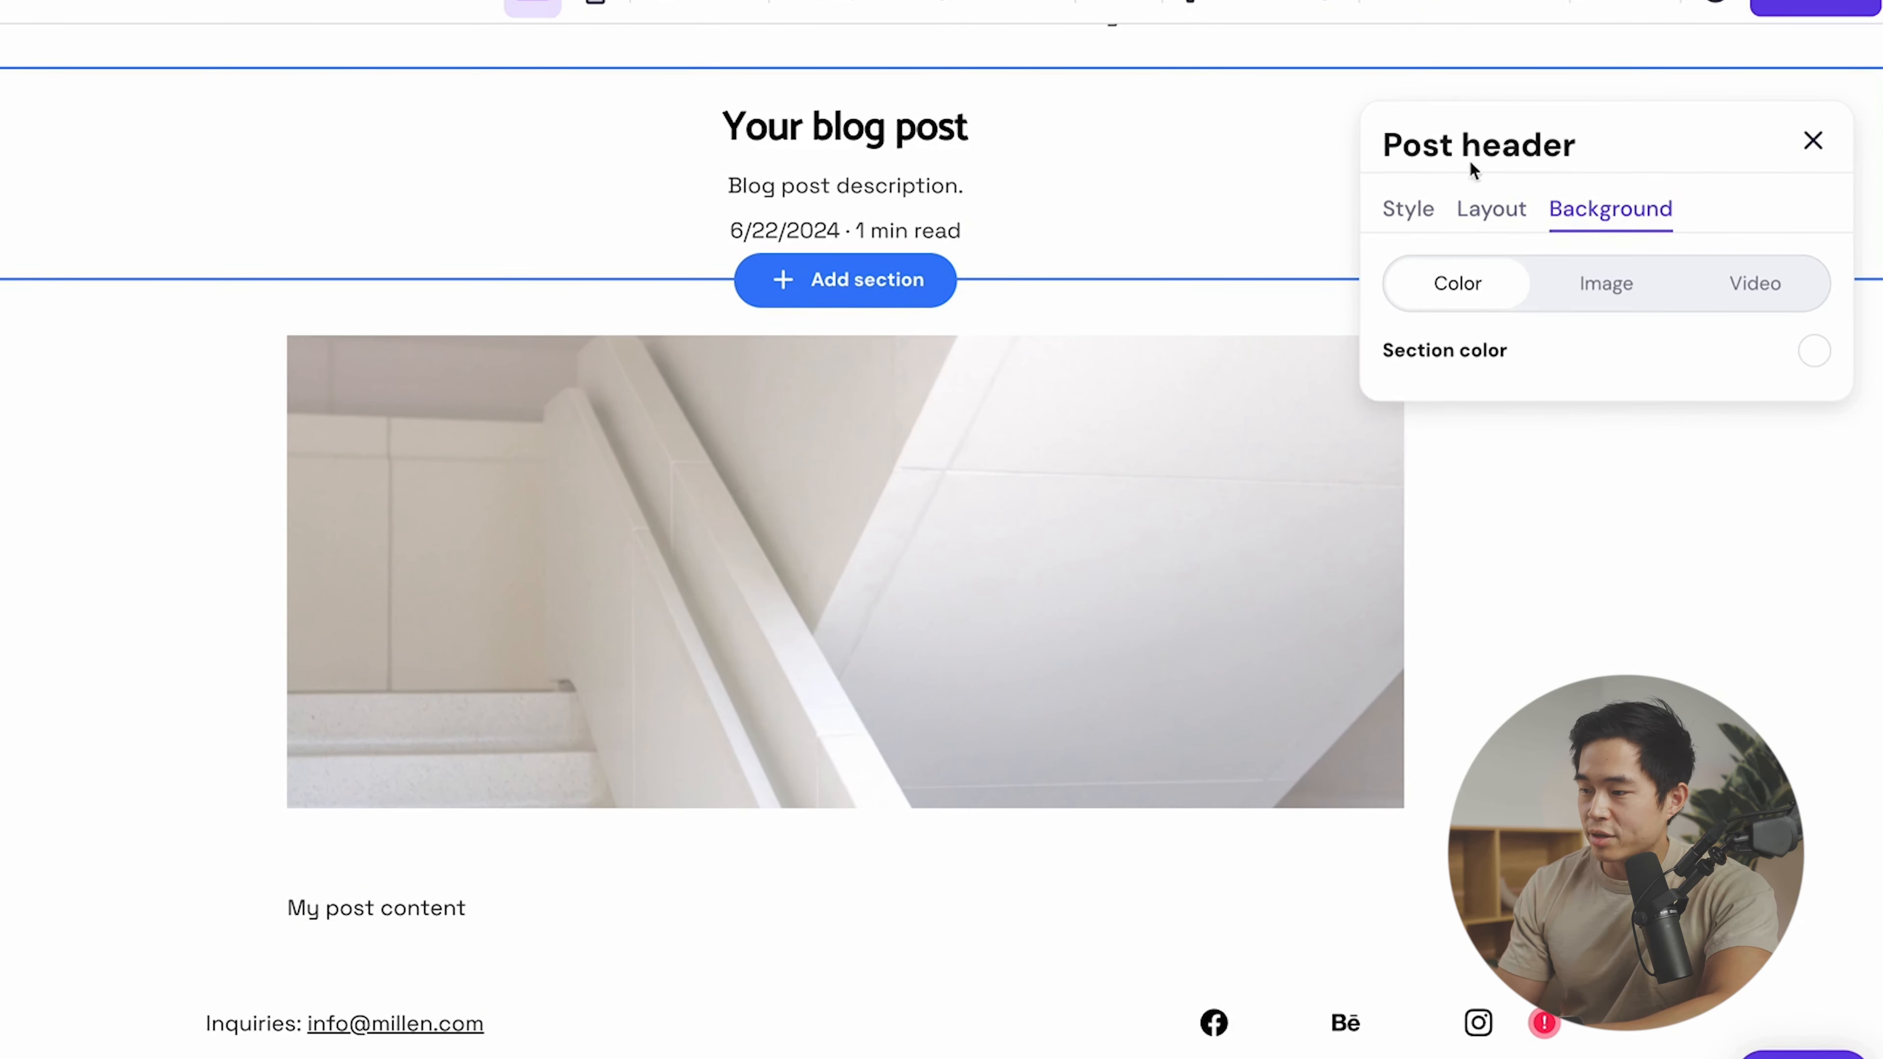
click(33, 404)
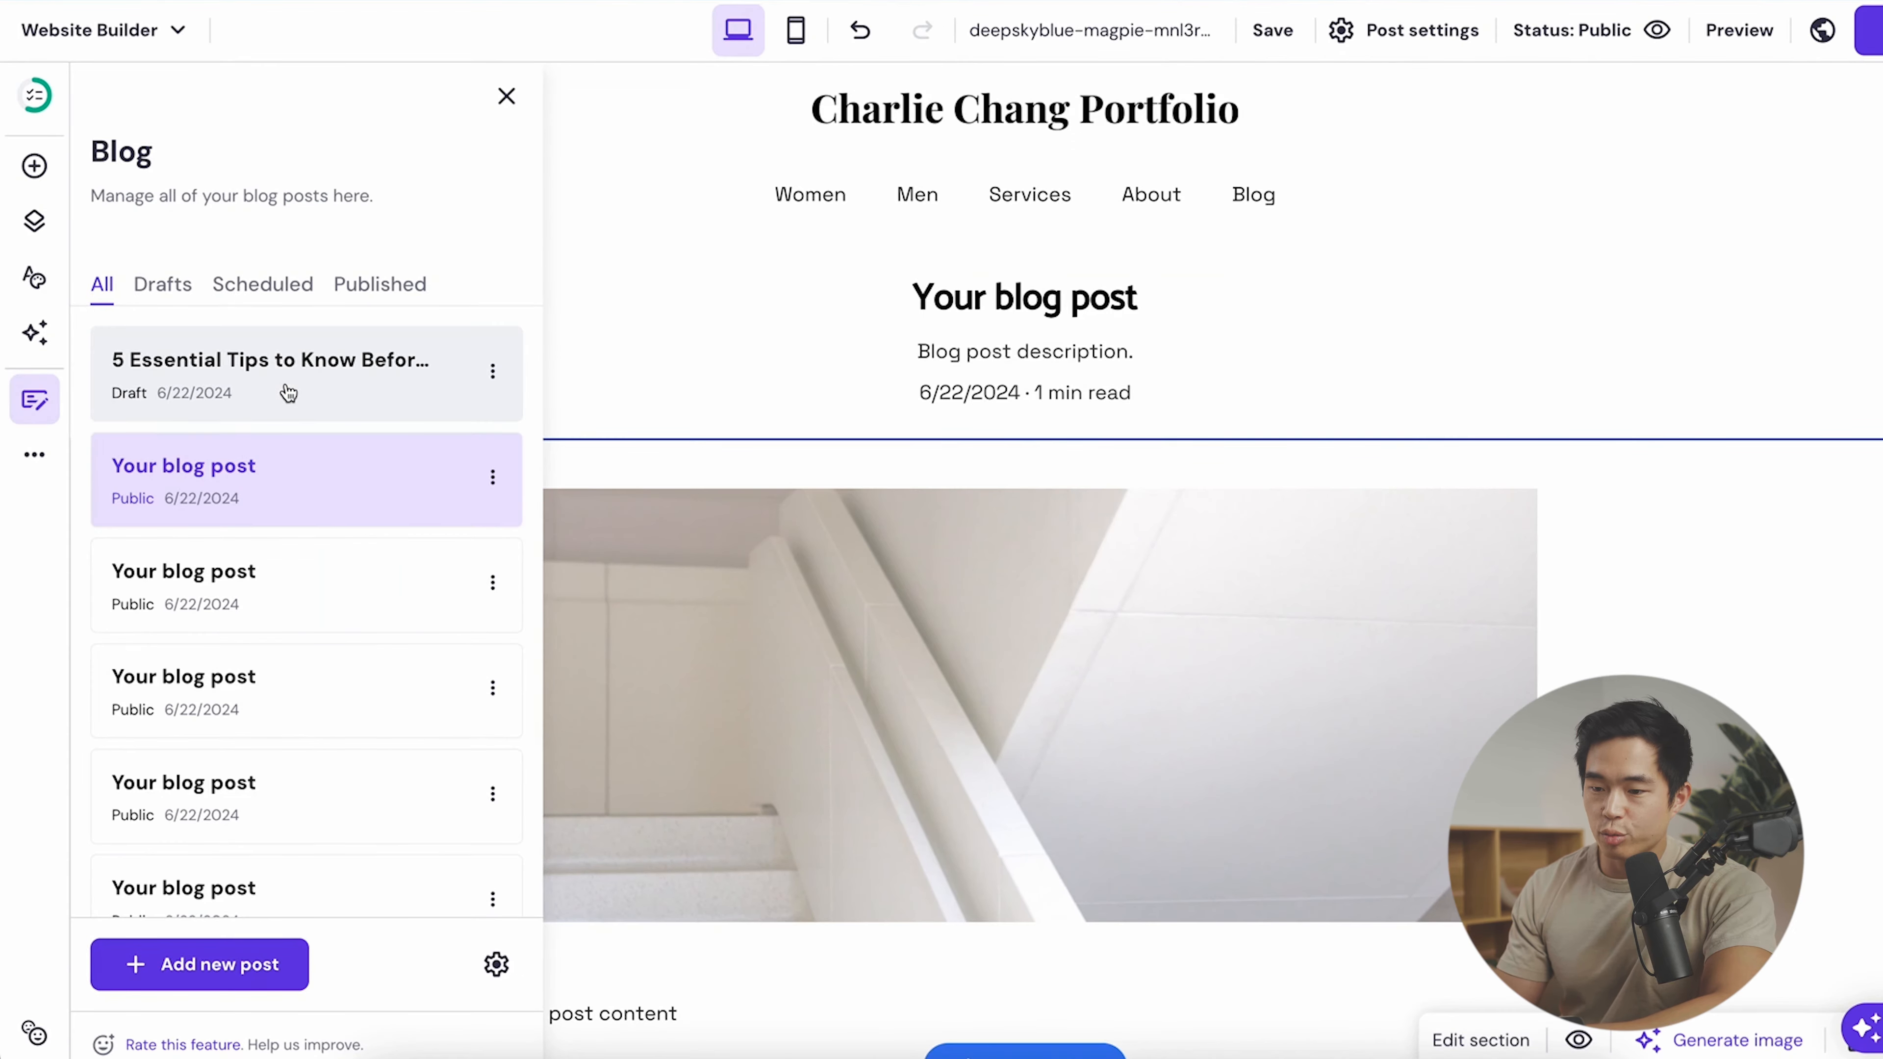
- Open the 5 Essential Tips draft in the mobile layout
click(239, 394)
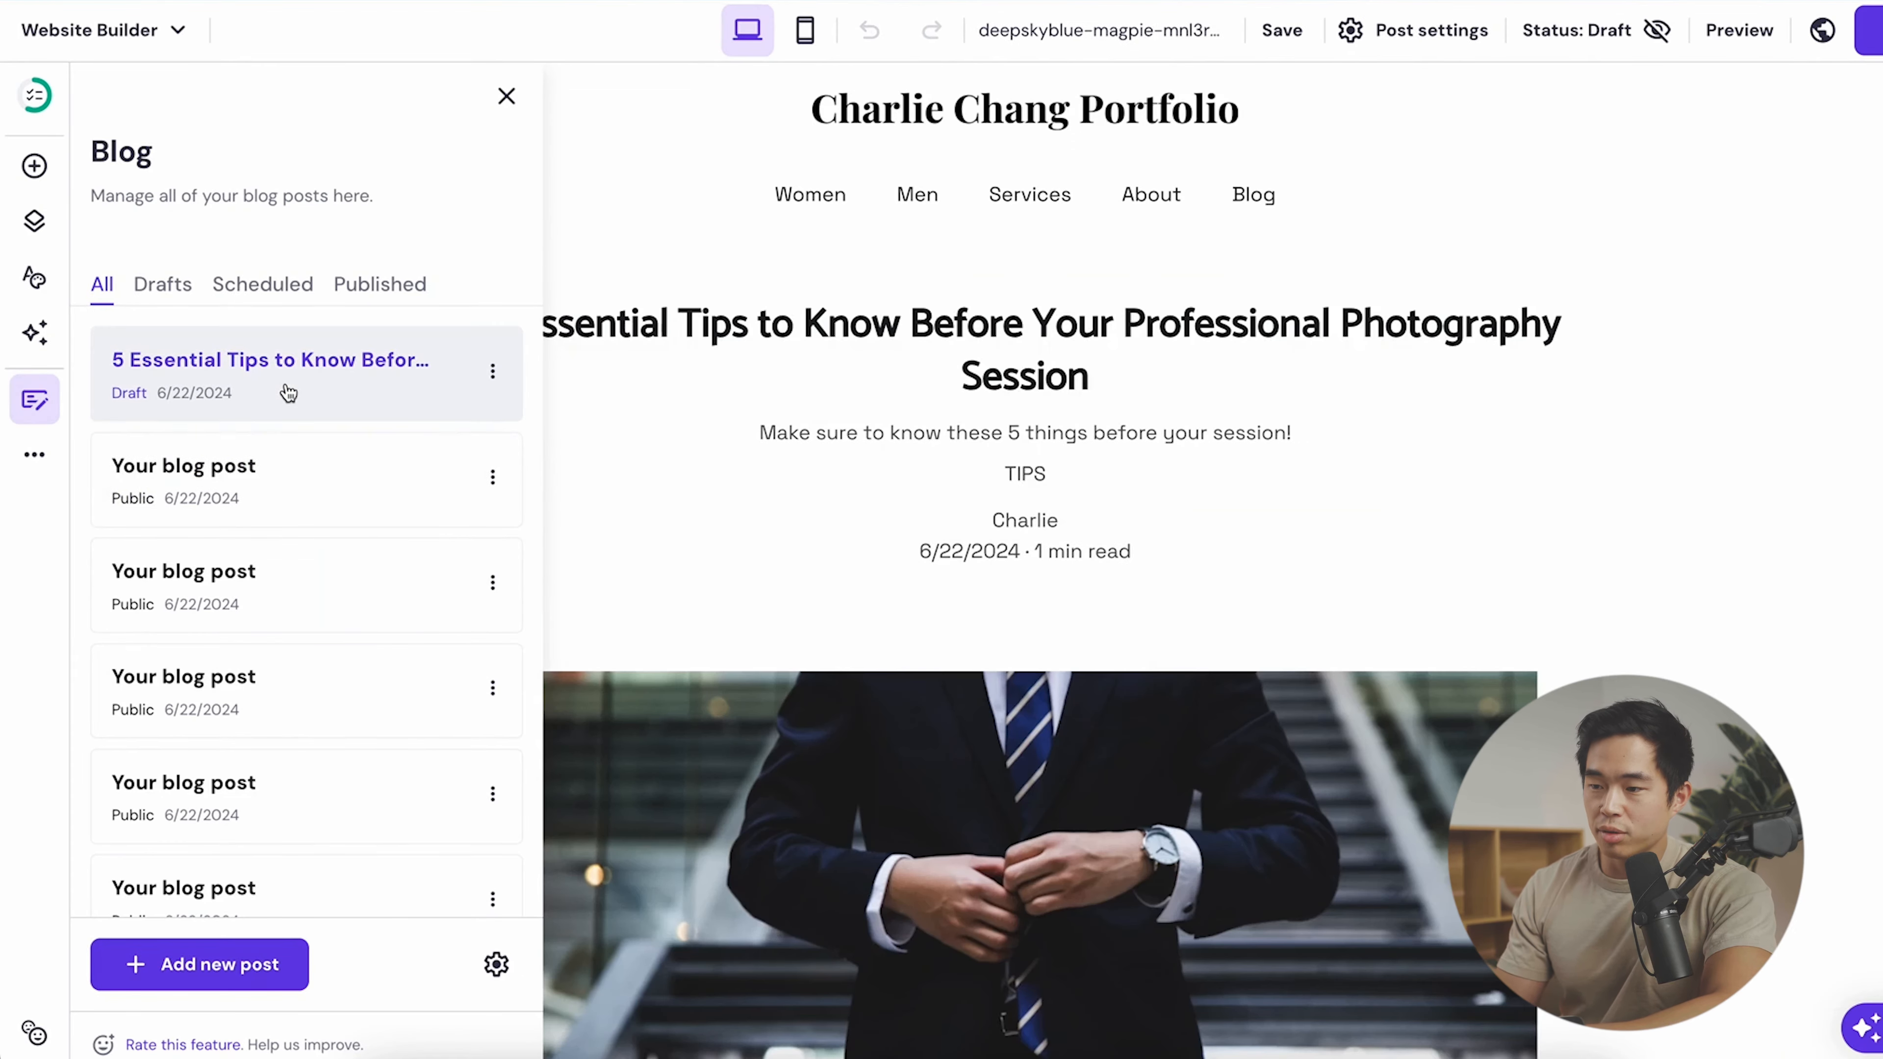
click(806, 30)
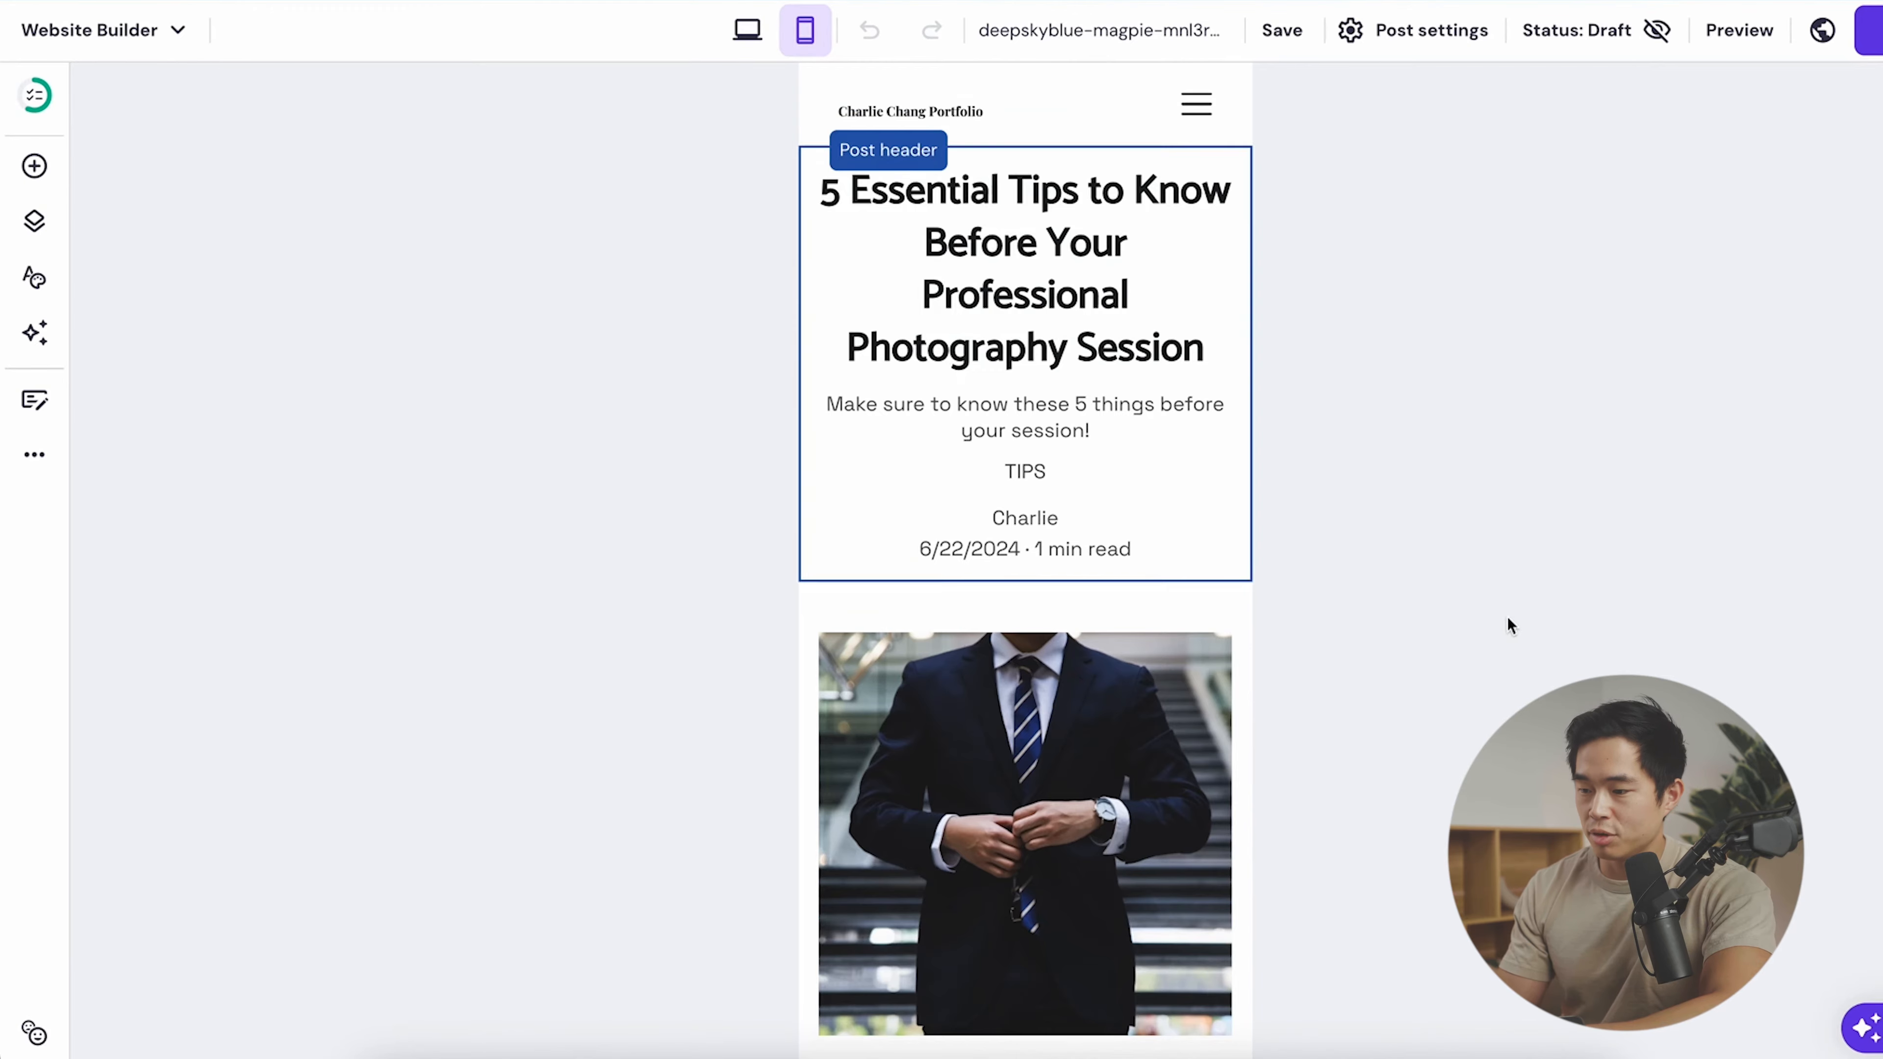
scroll(1508, 617, down, 15)
scroll(1508, 617, up, 10)
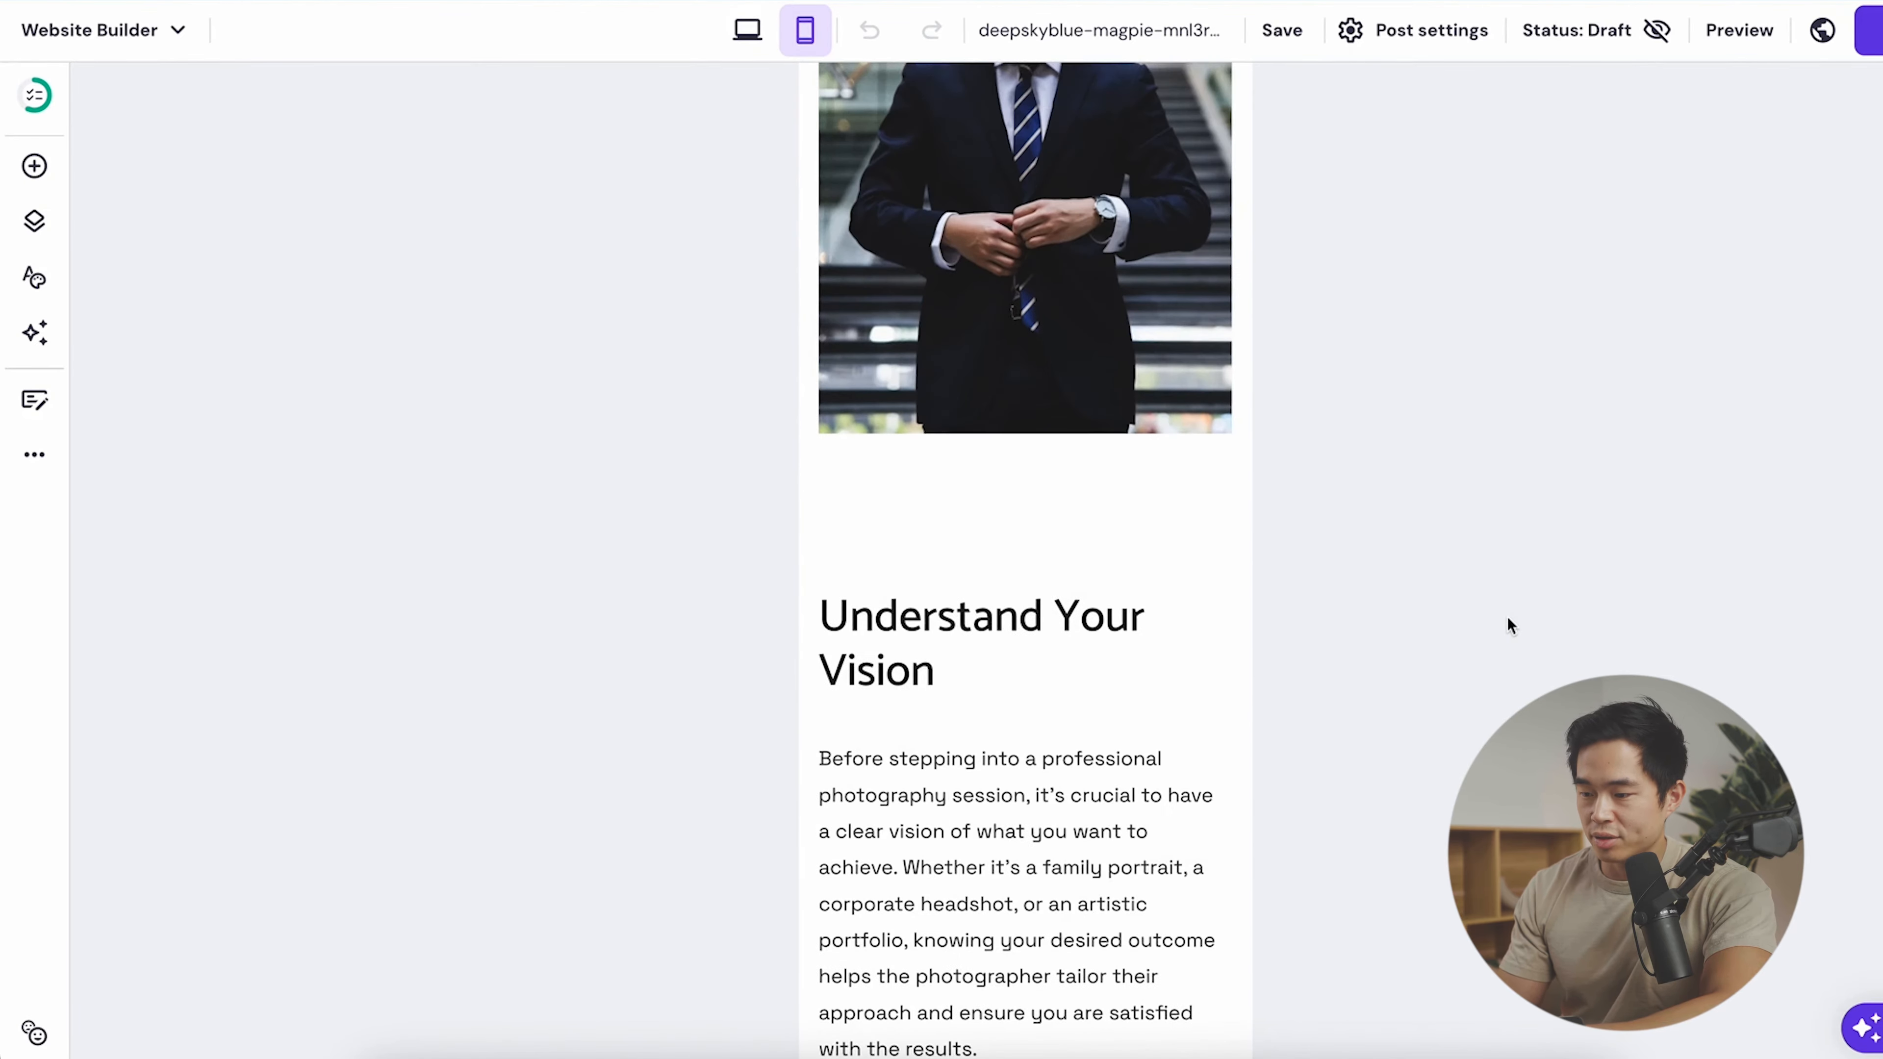
- Move the Understand Your Vision text up toward the photo, then start changing the suit photo
click(980, 547)
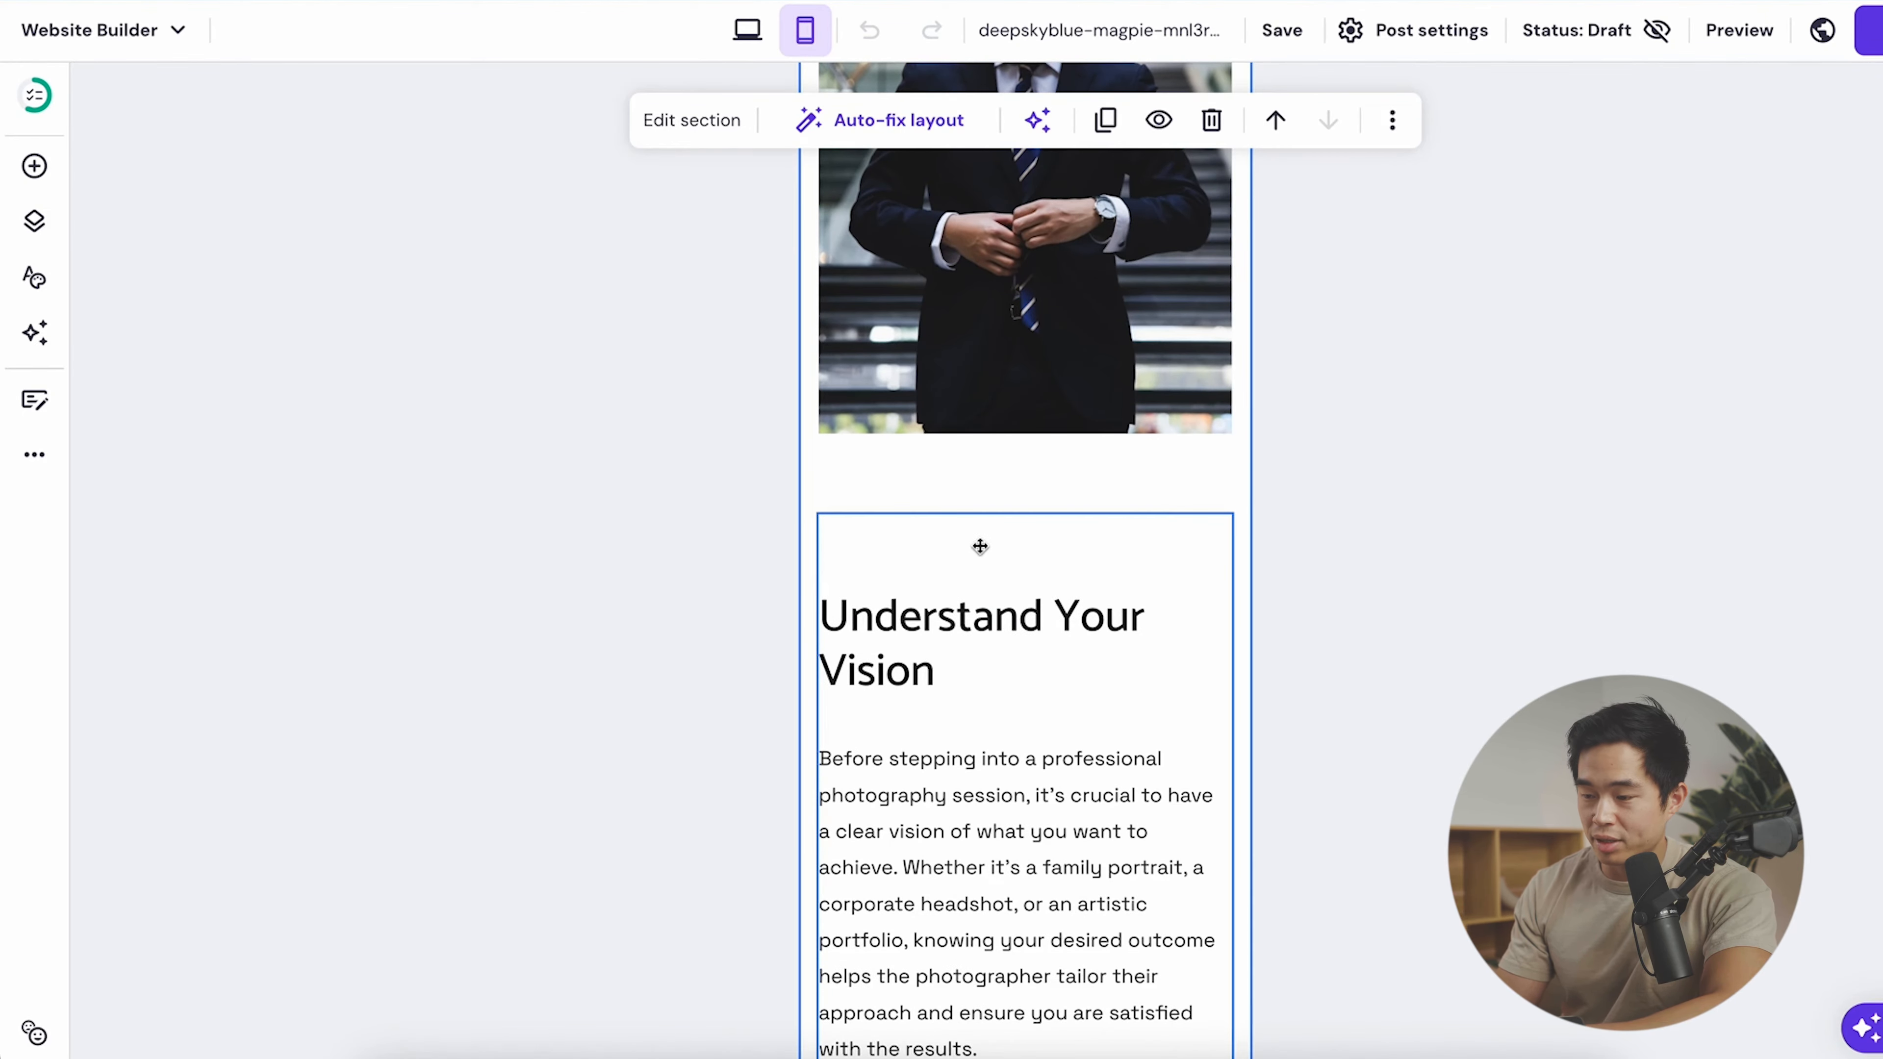
click(980, 547)
drag(979, 542, 1025, 474)
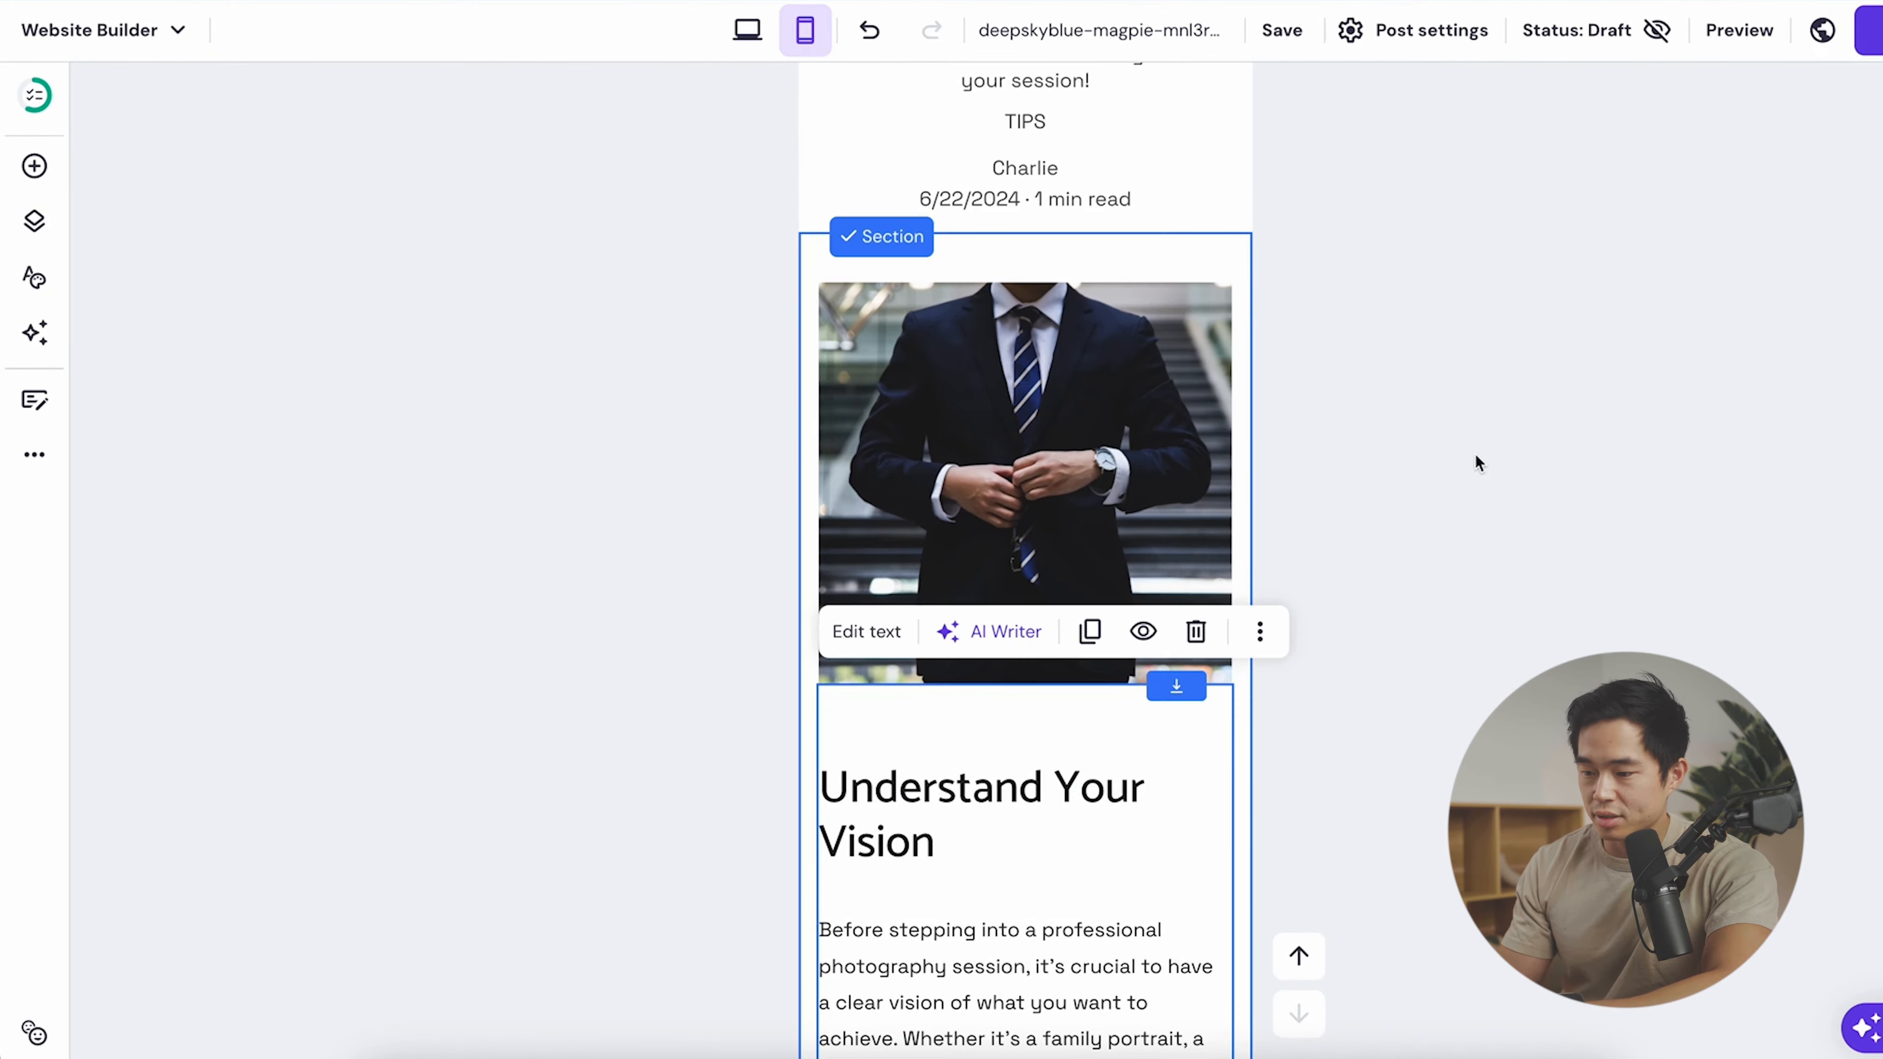
click(1086, 287)
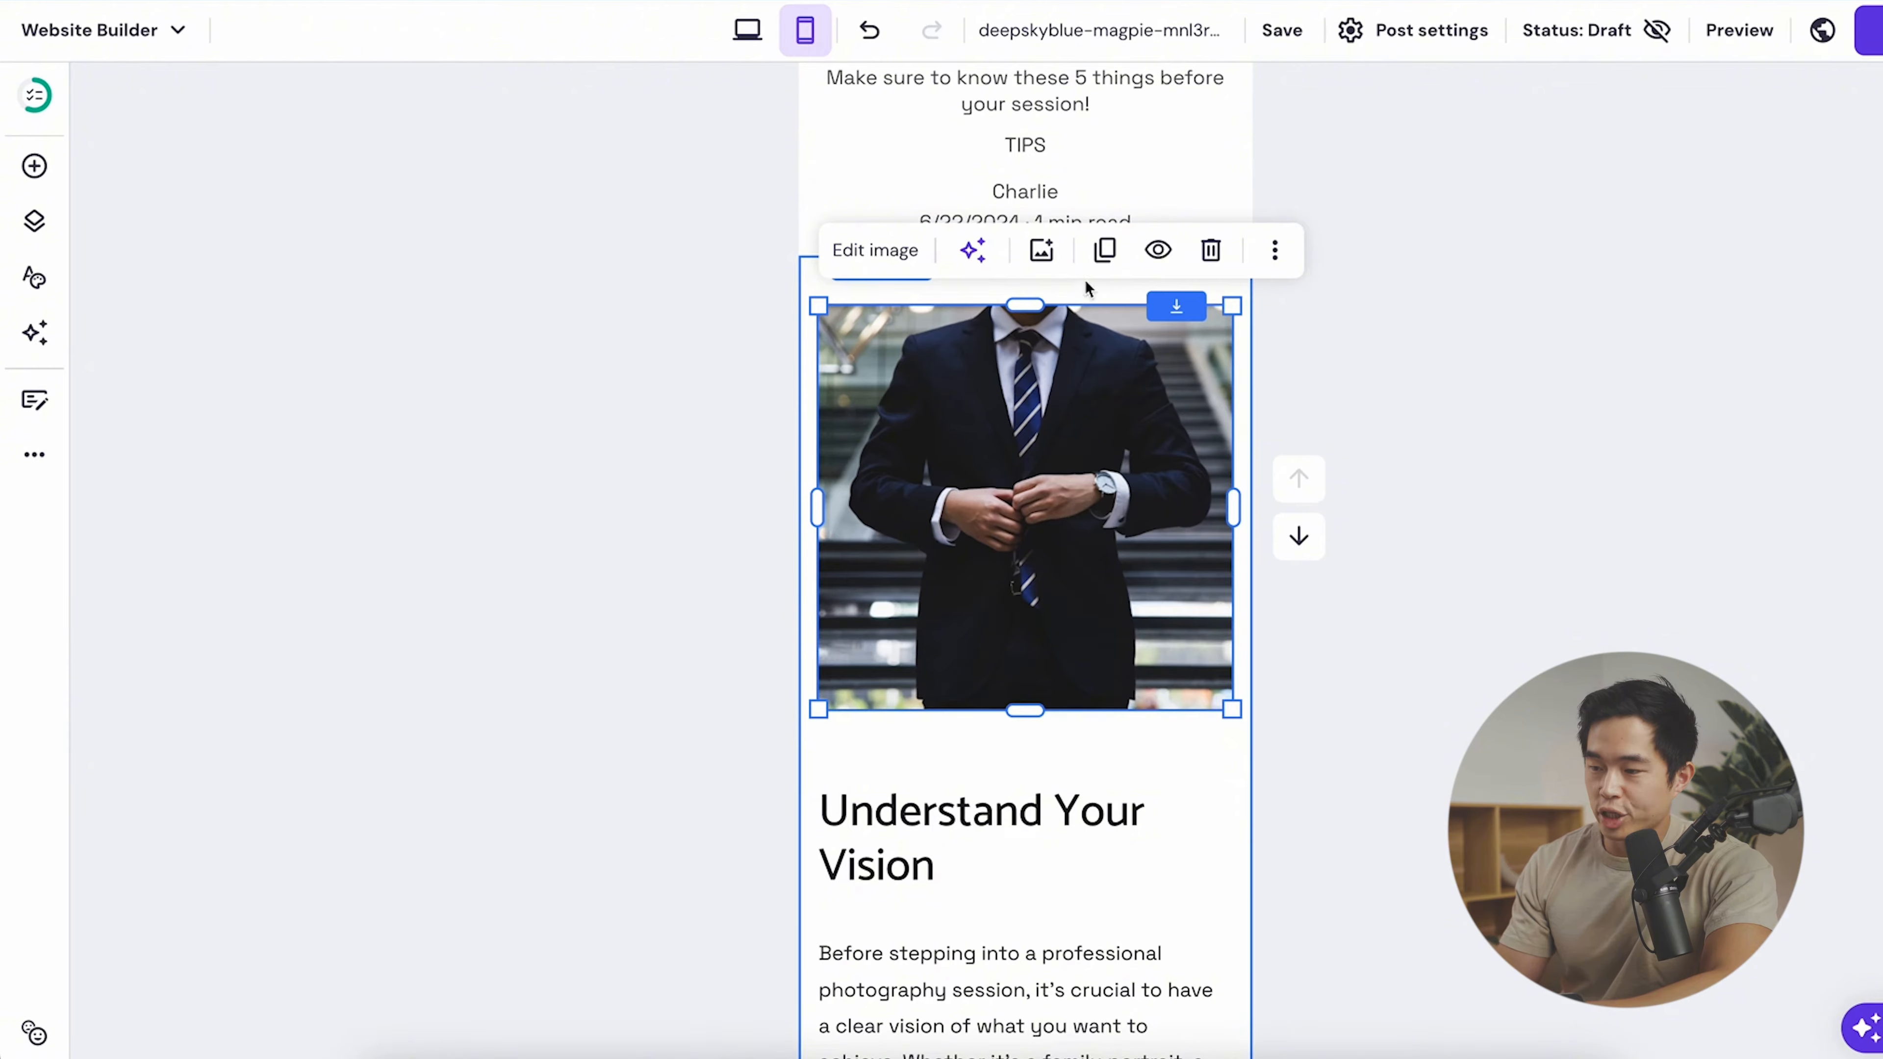
click(1047, 249)
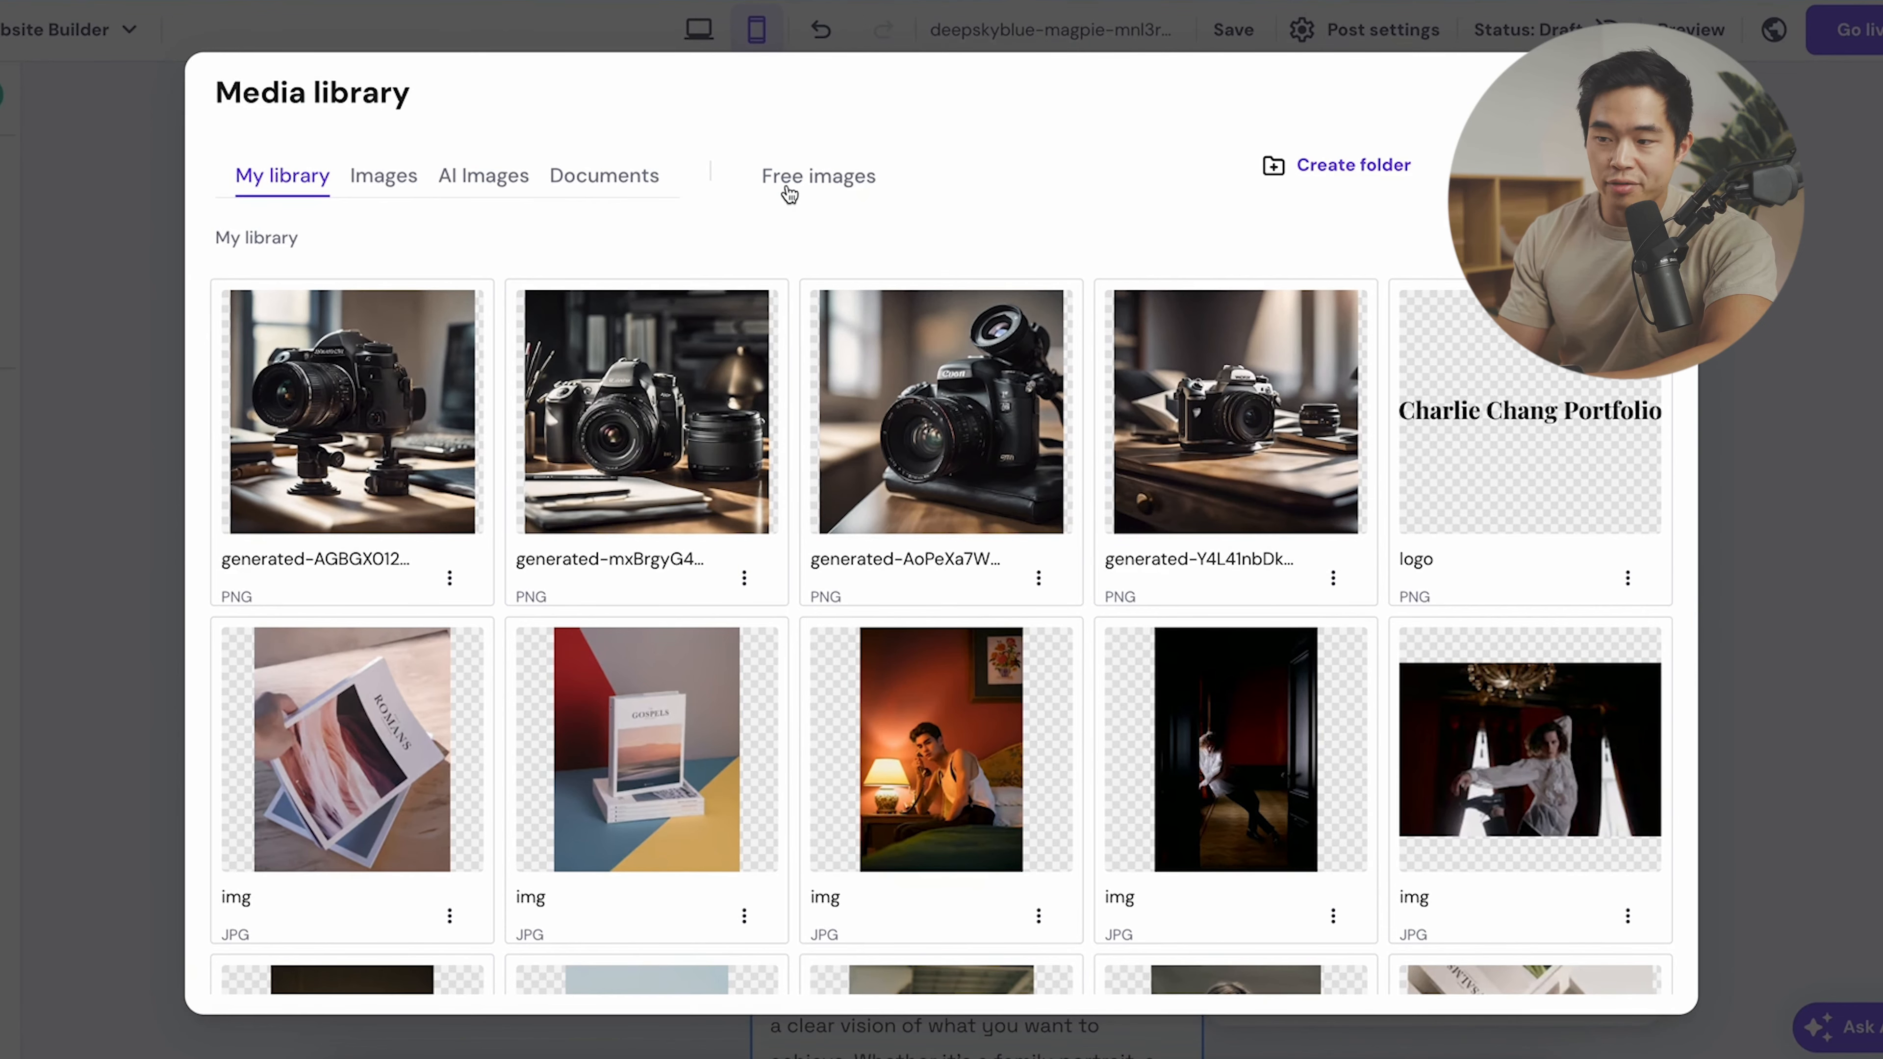
- Swap the suit photo for a free stock photo of a wedding couple
click(805, 186)
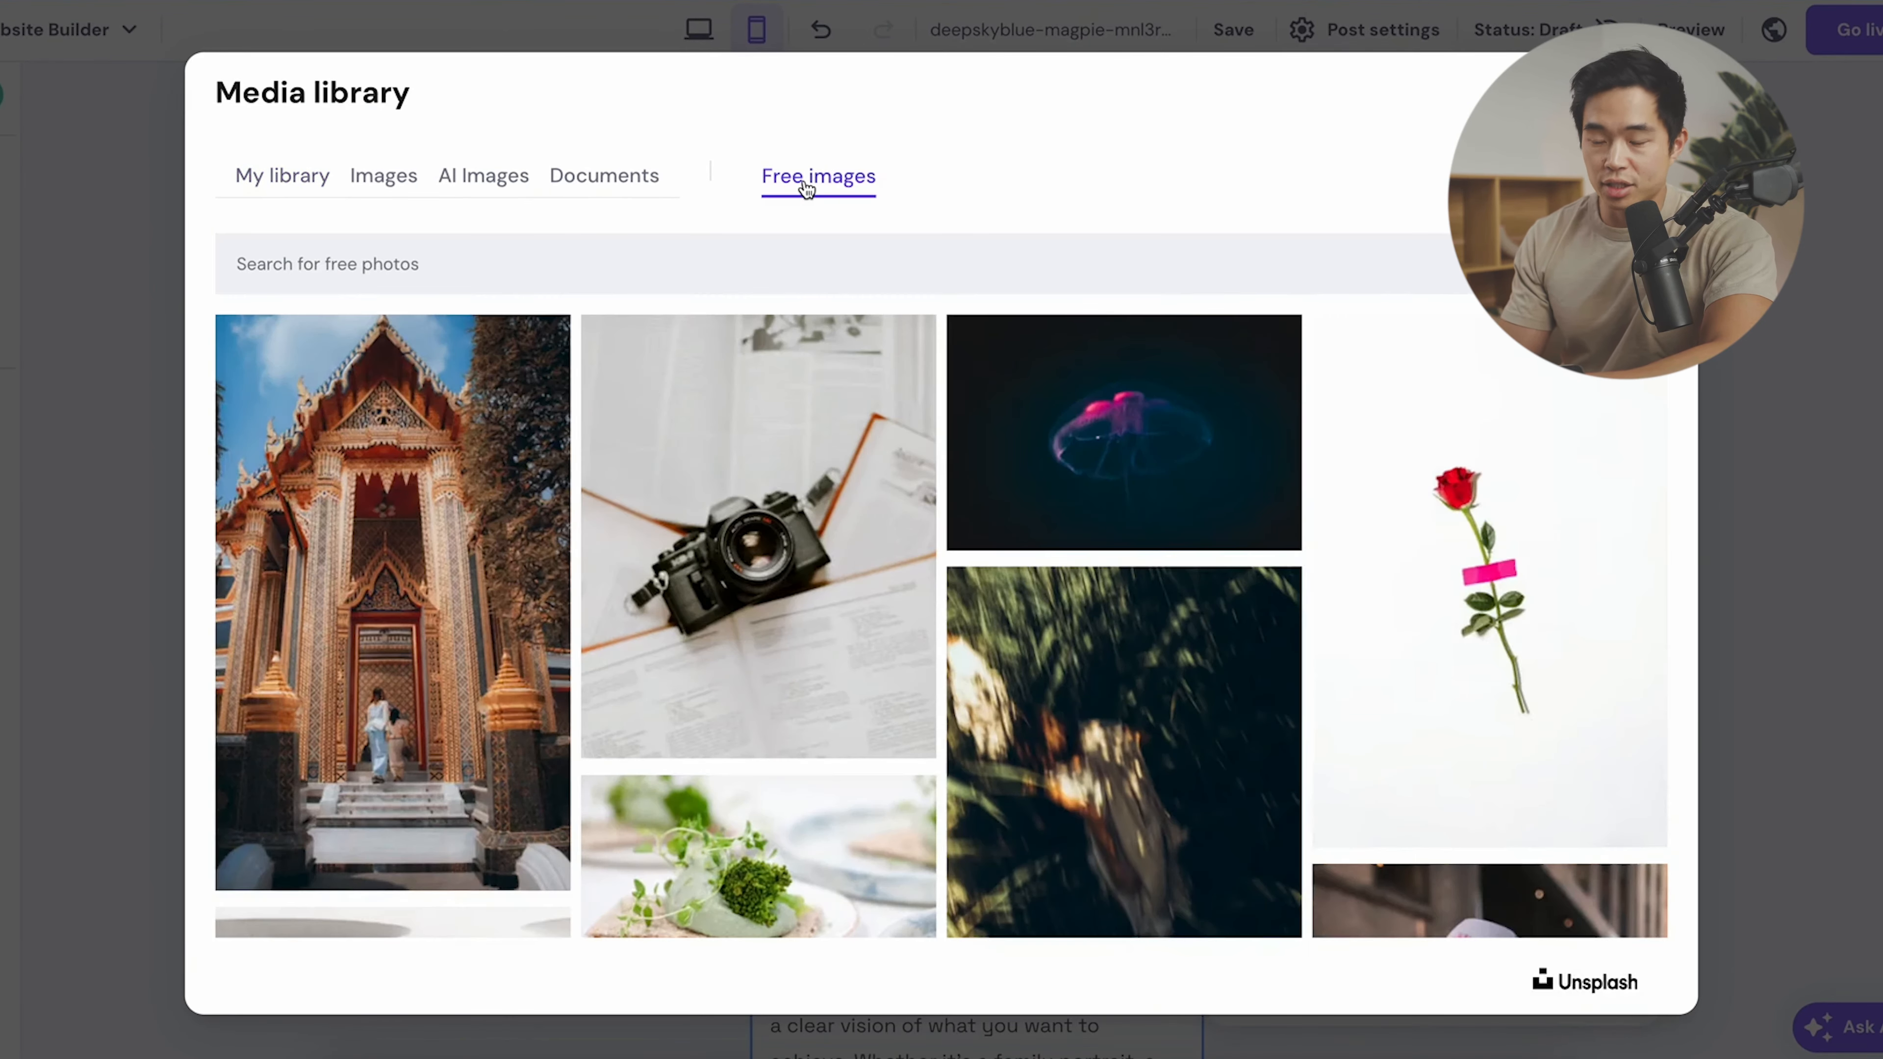
scroll(870, 421, down, 3)
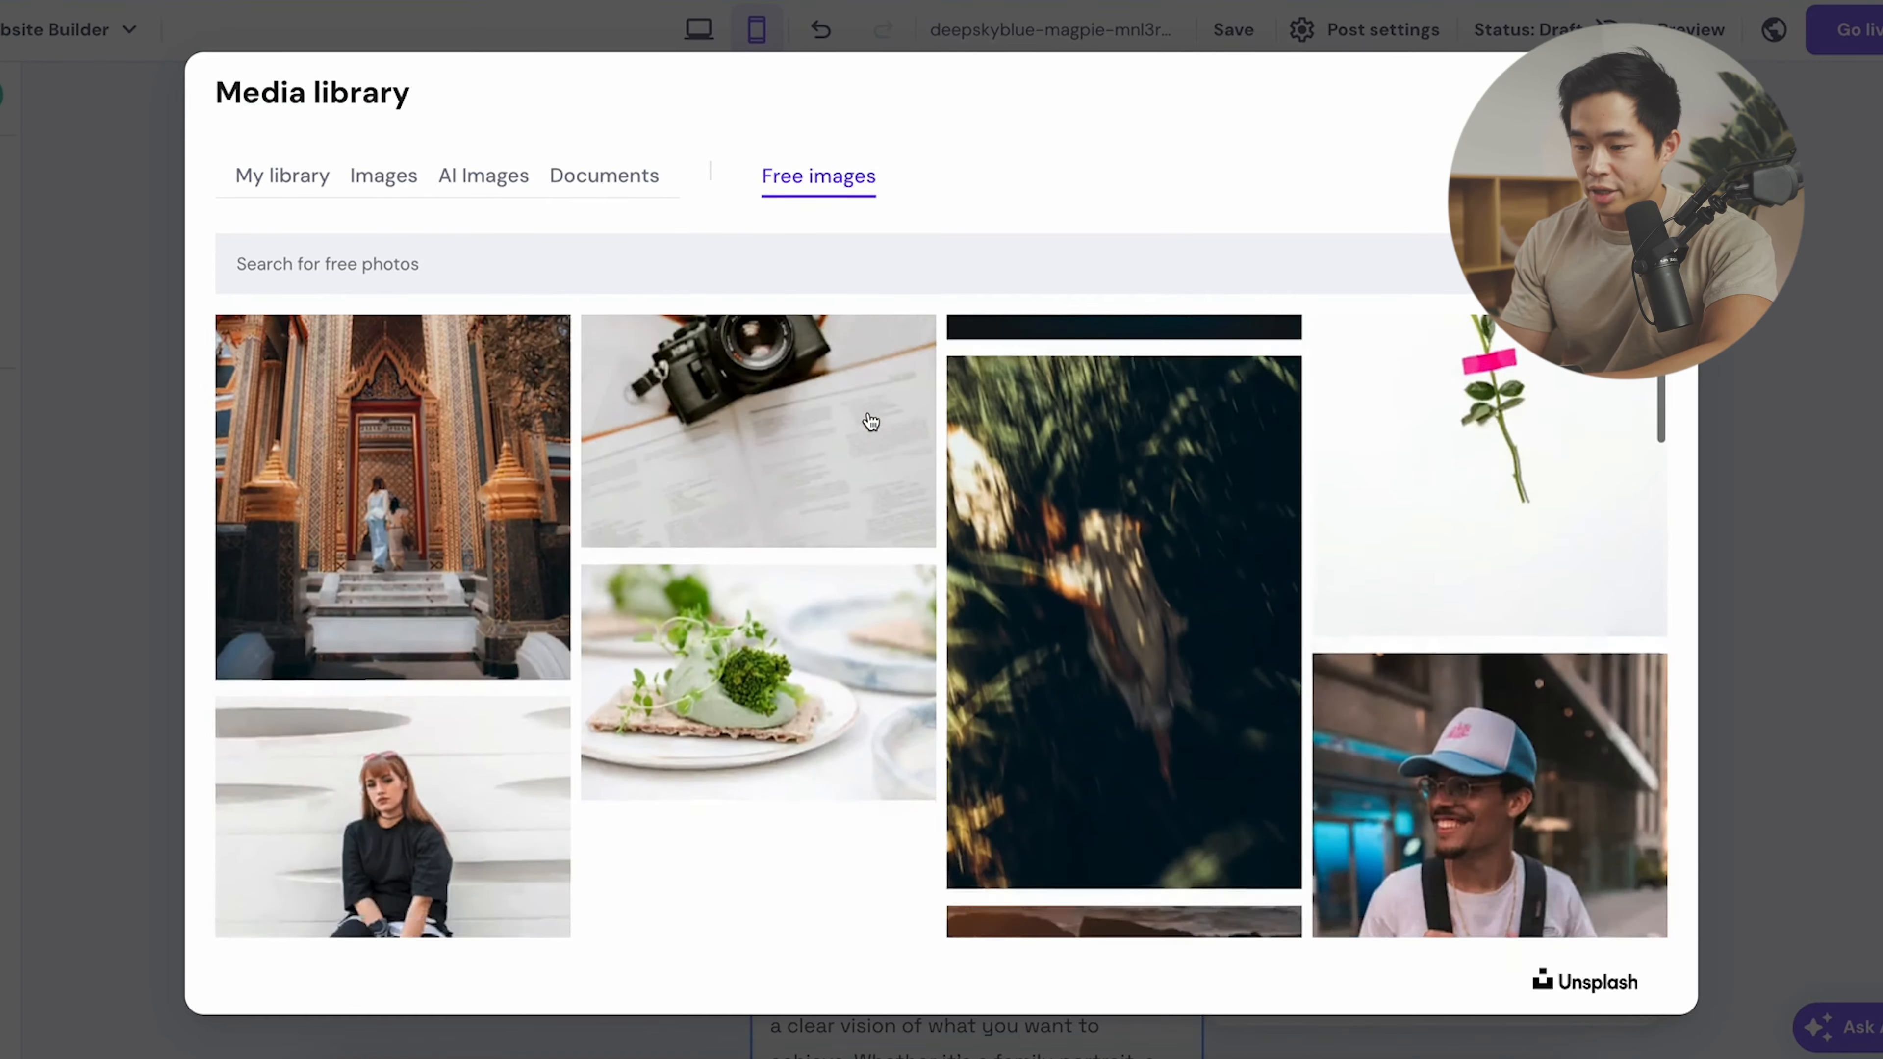
scroll(870, 421, down, 10)
click(1601, 450)
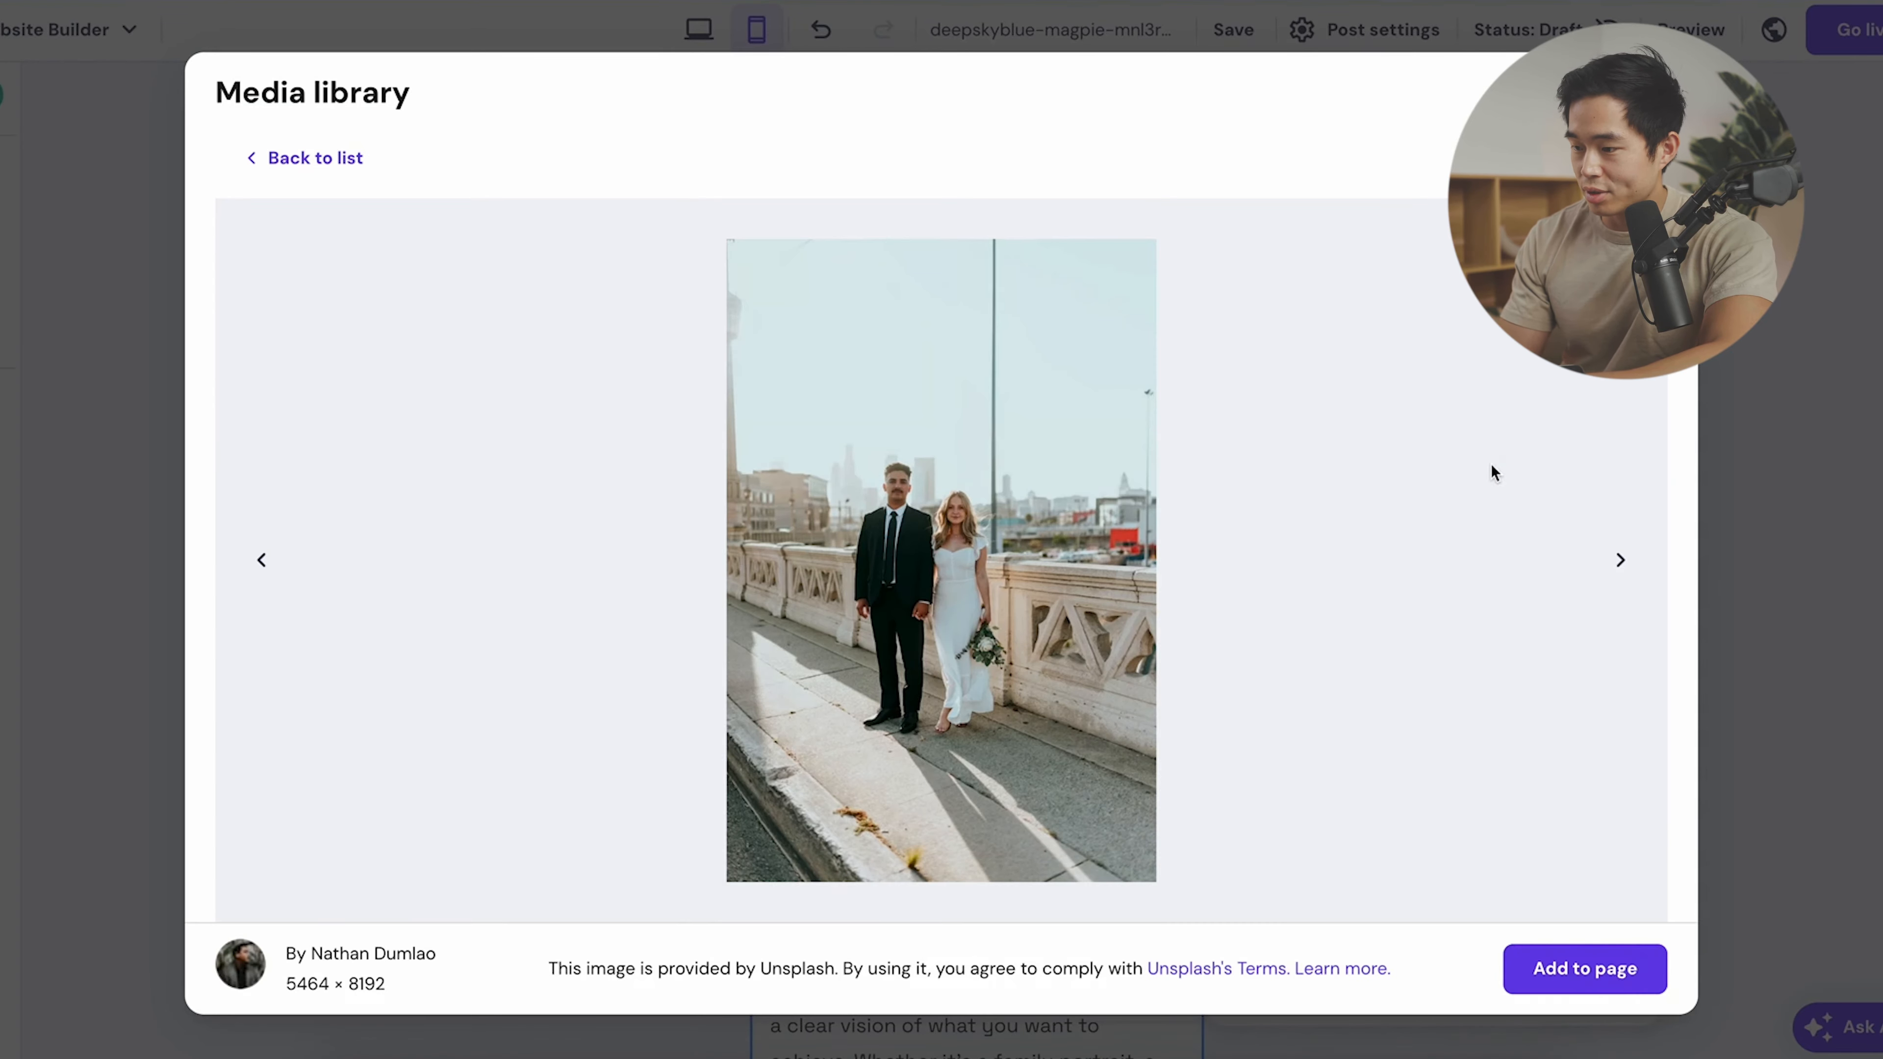
click(1618, 981)
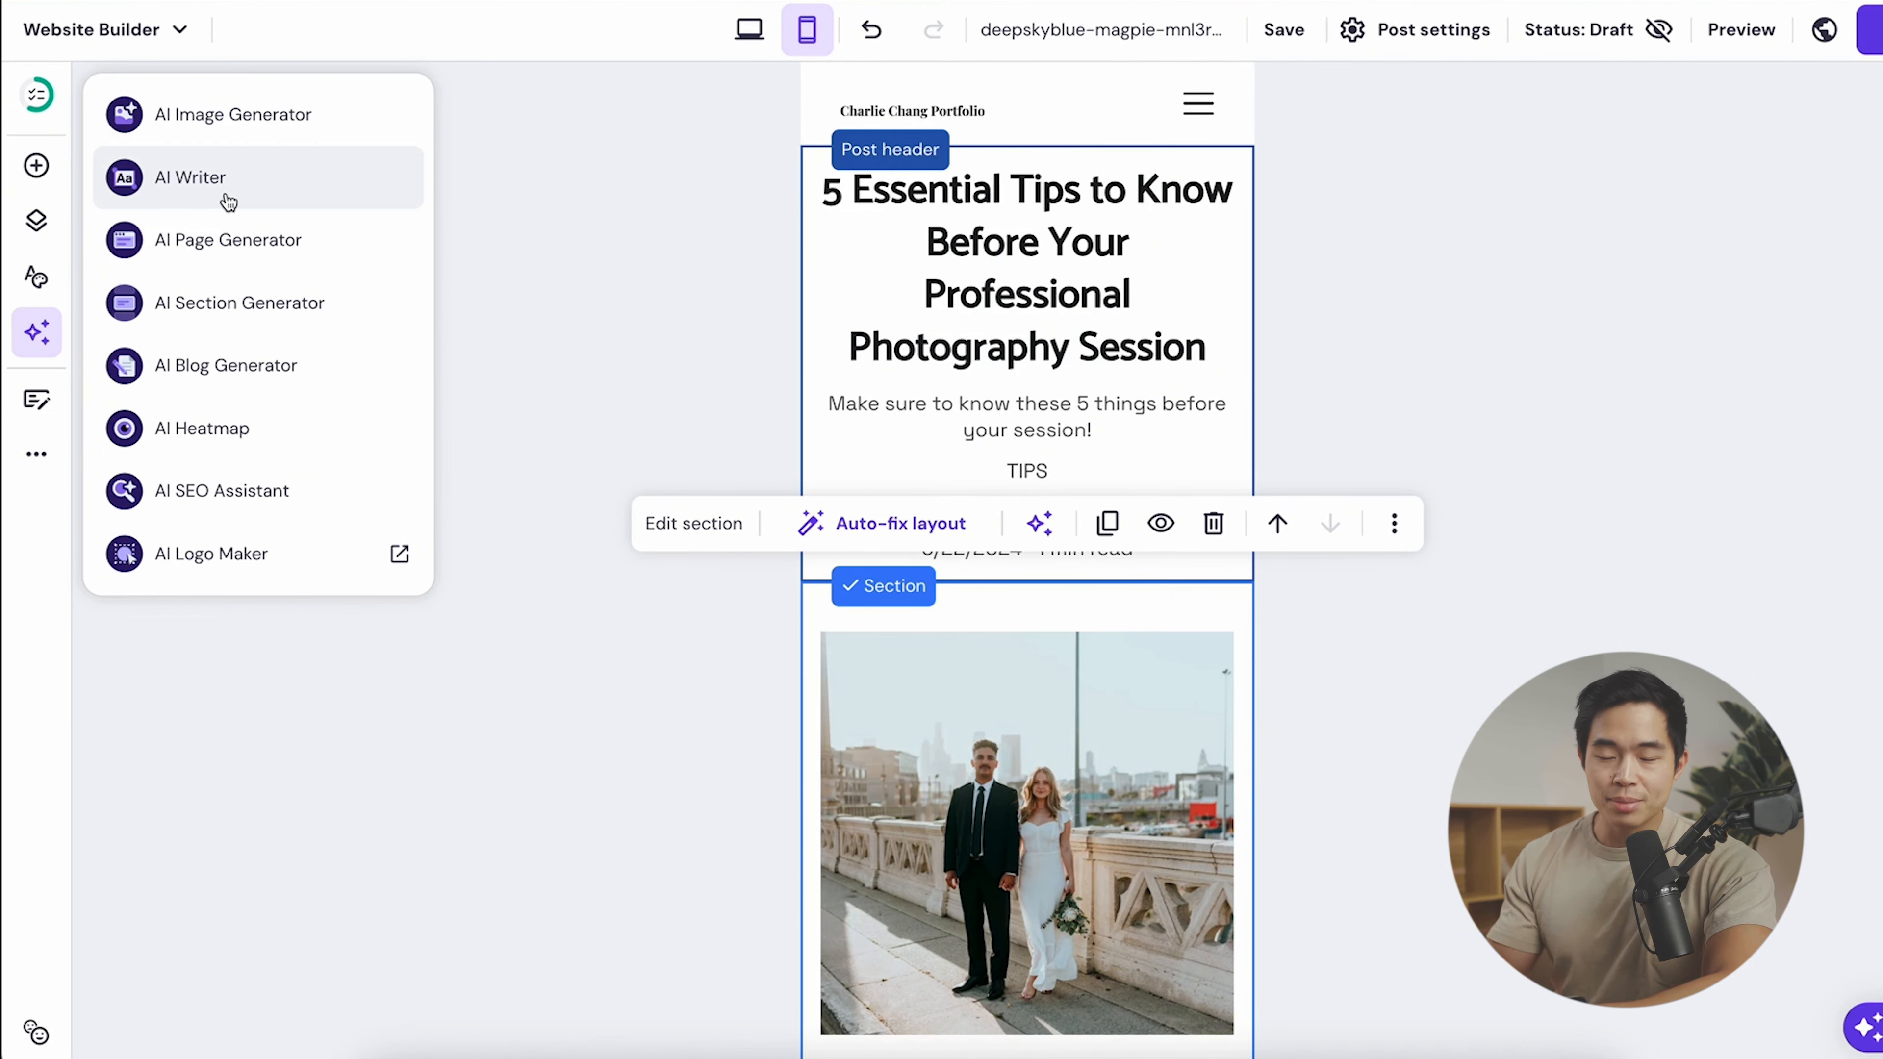
- Generate and copy a 50-word AI paragraph on loving photography for its artistic expression
click(265, 181)
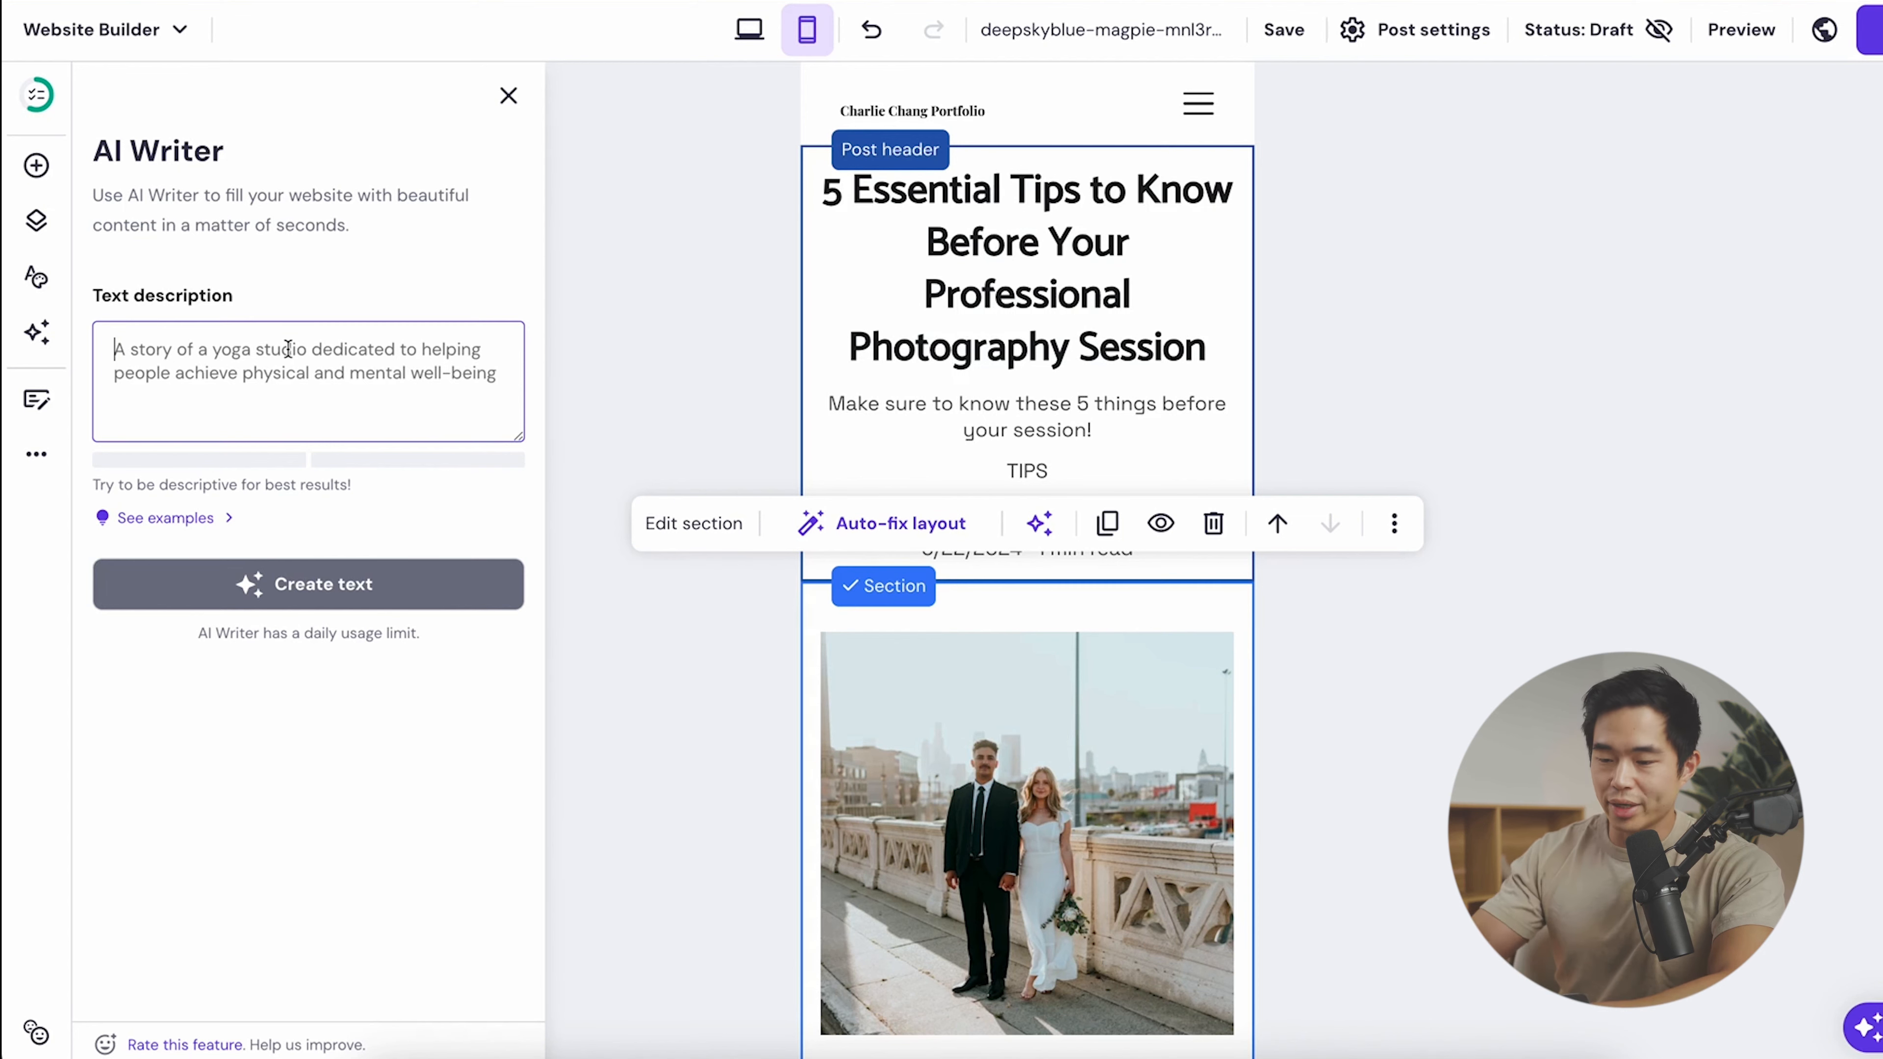
text(a 50 w)
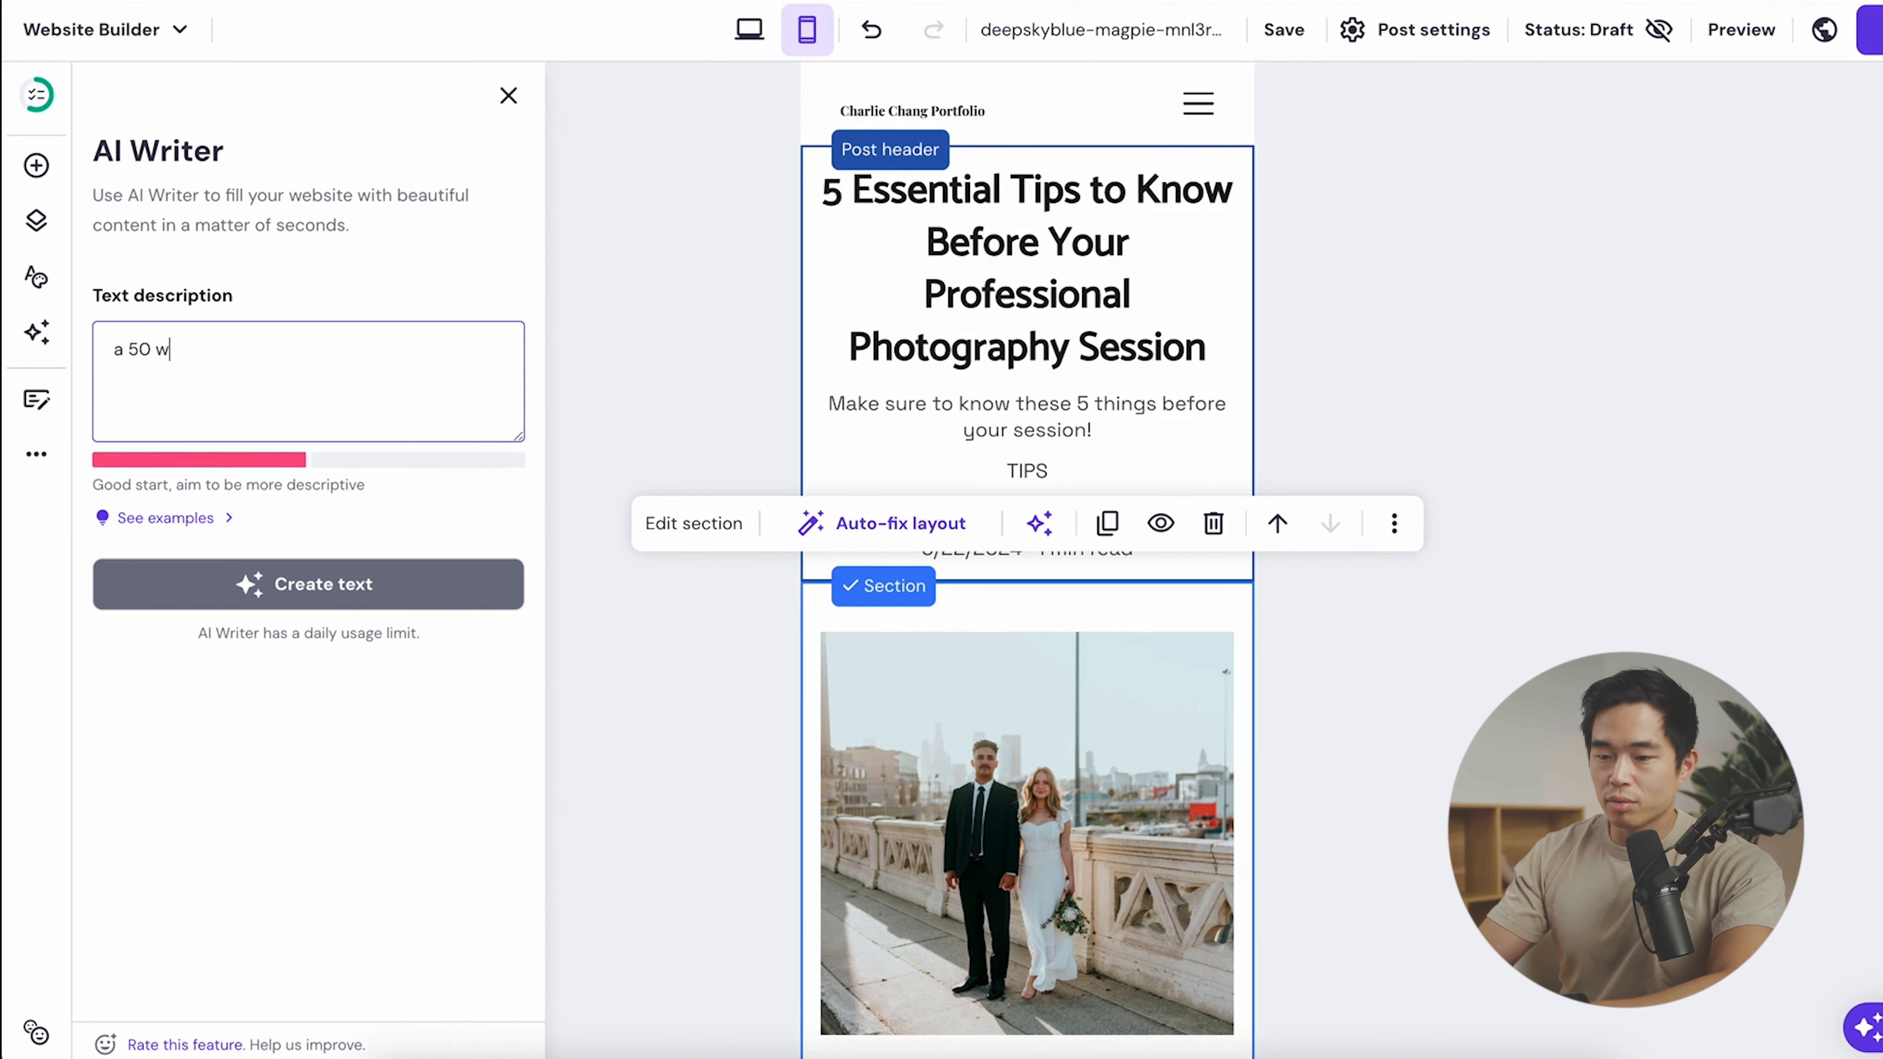
text(ord description abo)
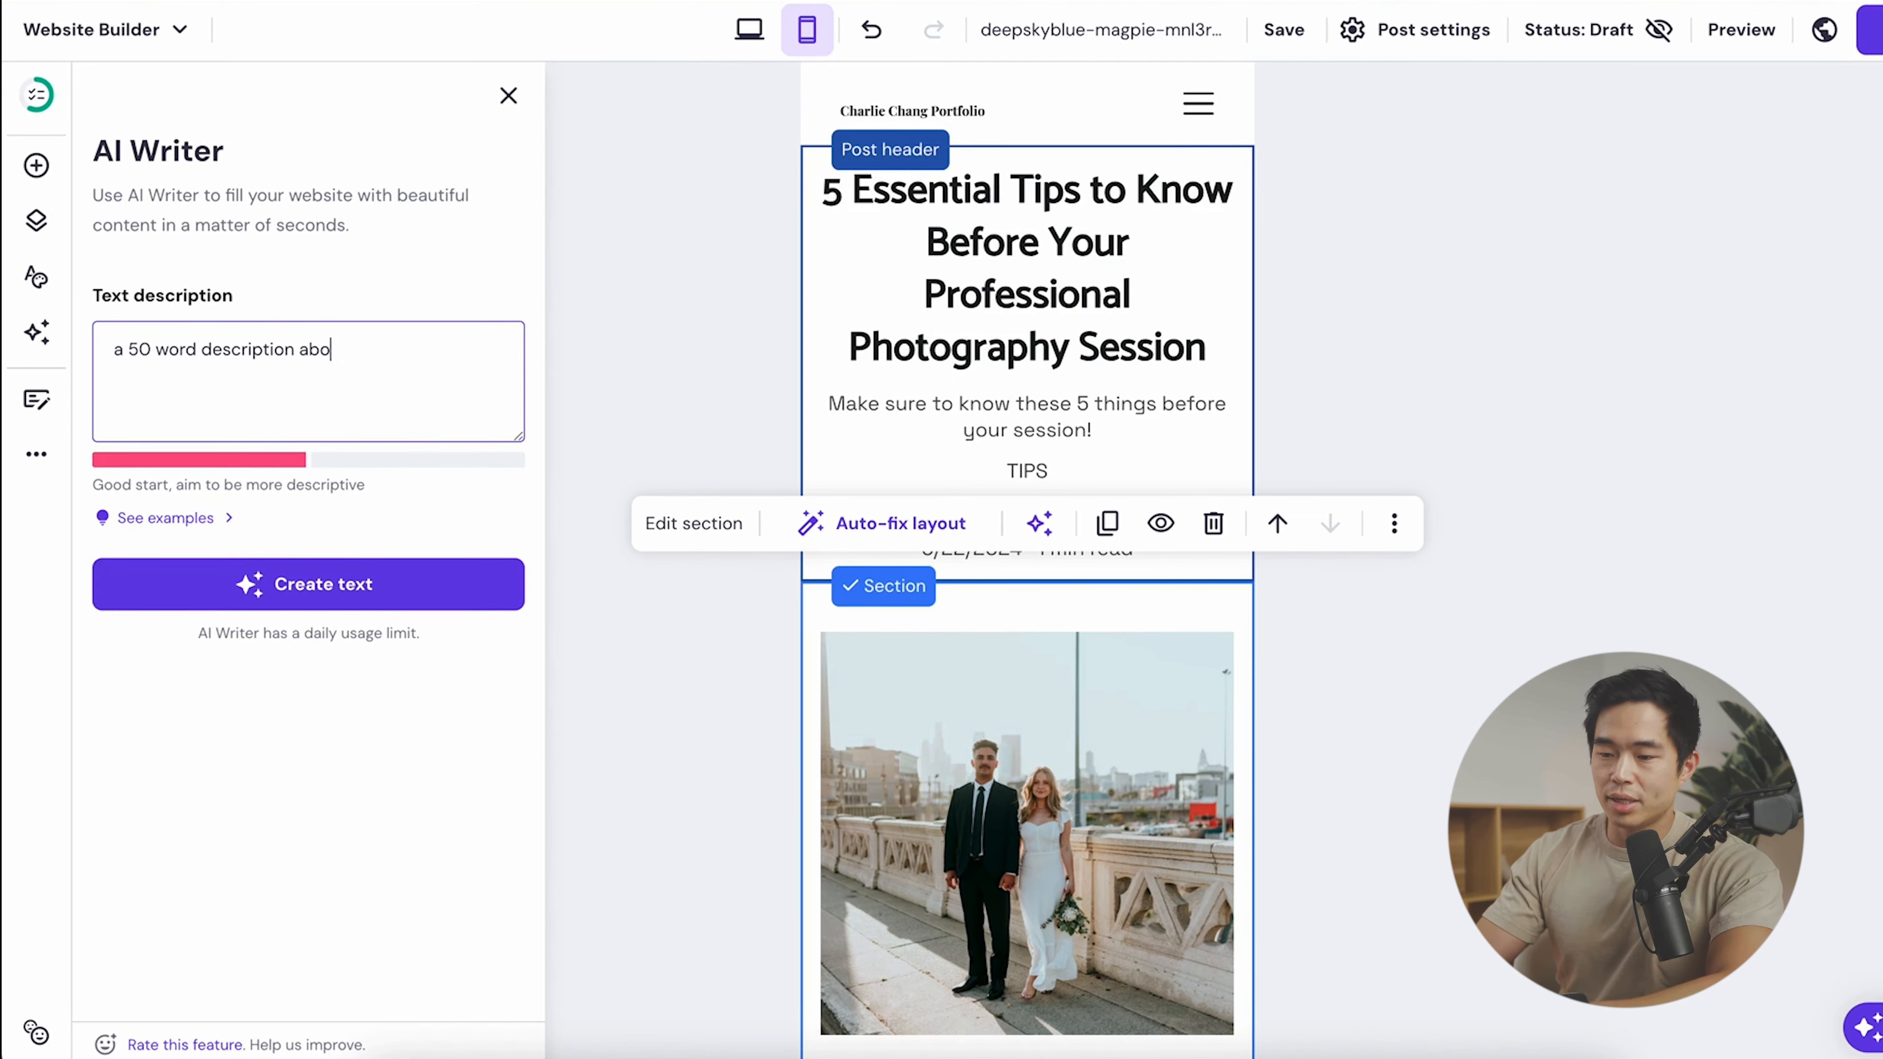
text(ut why i love photogra)
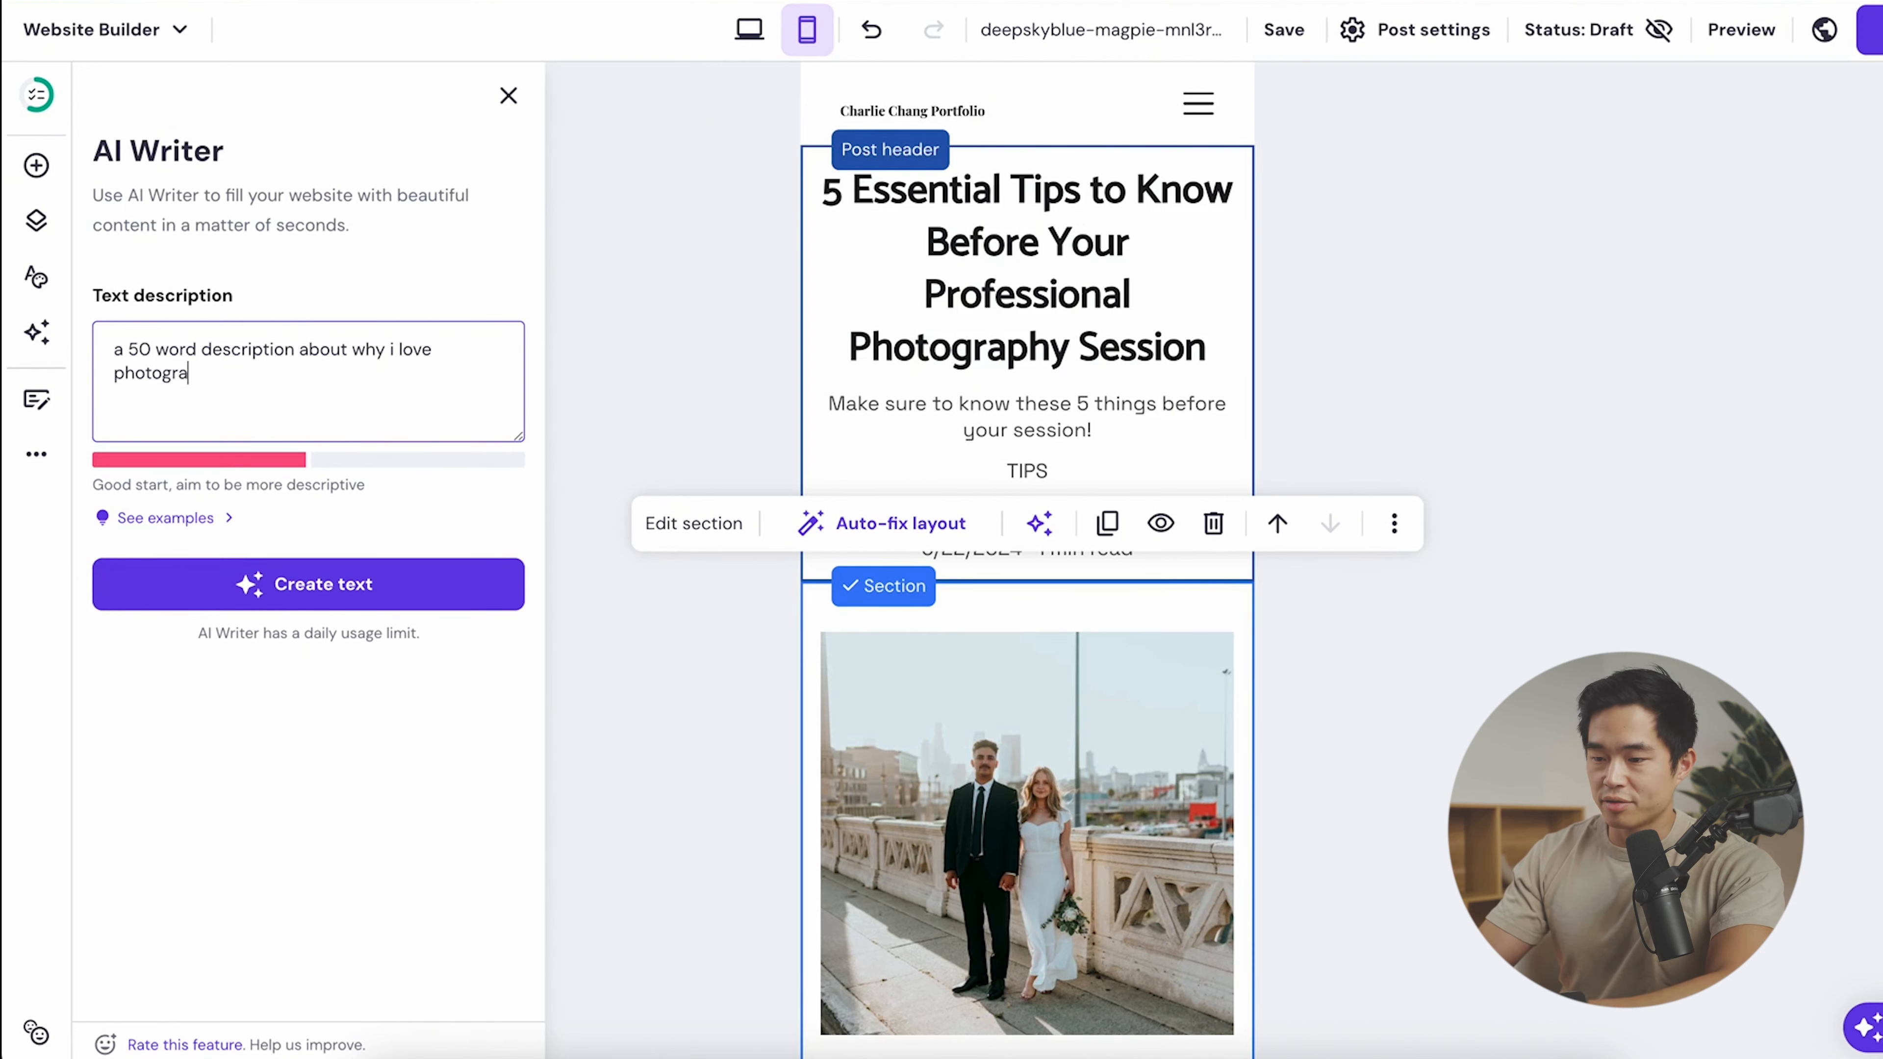
text(phy - it's because it allows artistic expression)
click(390, 568)
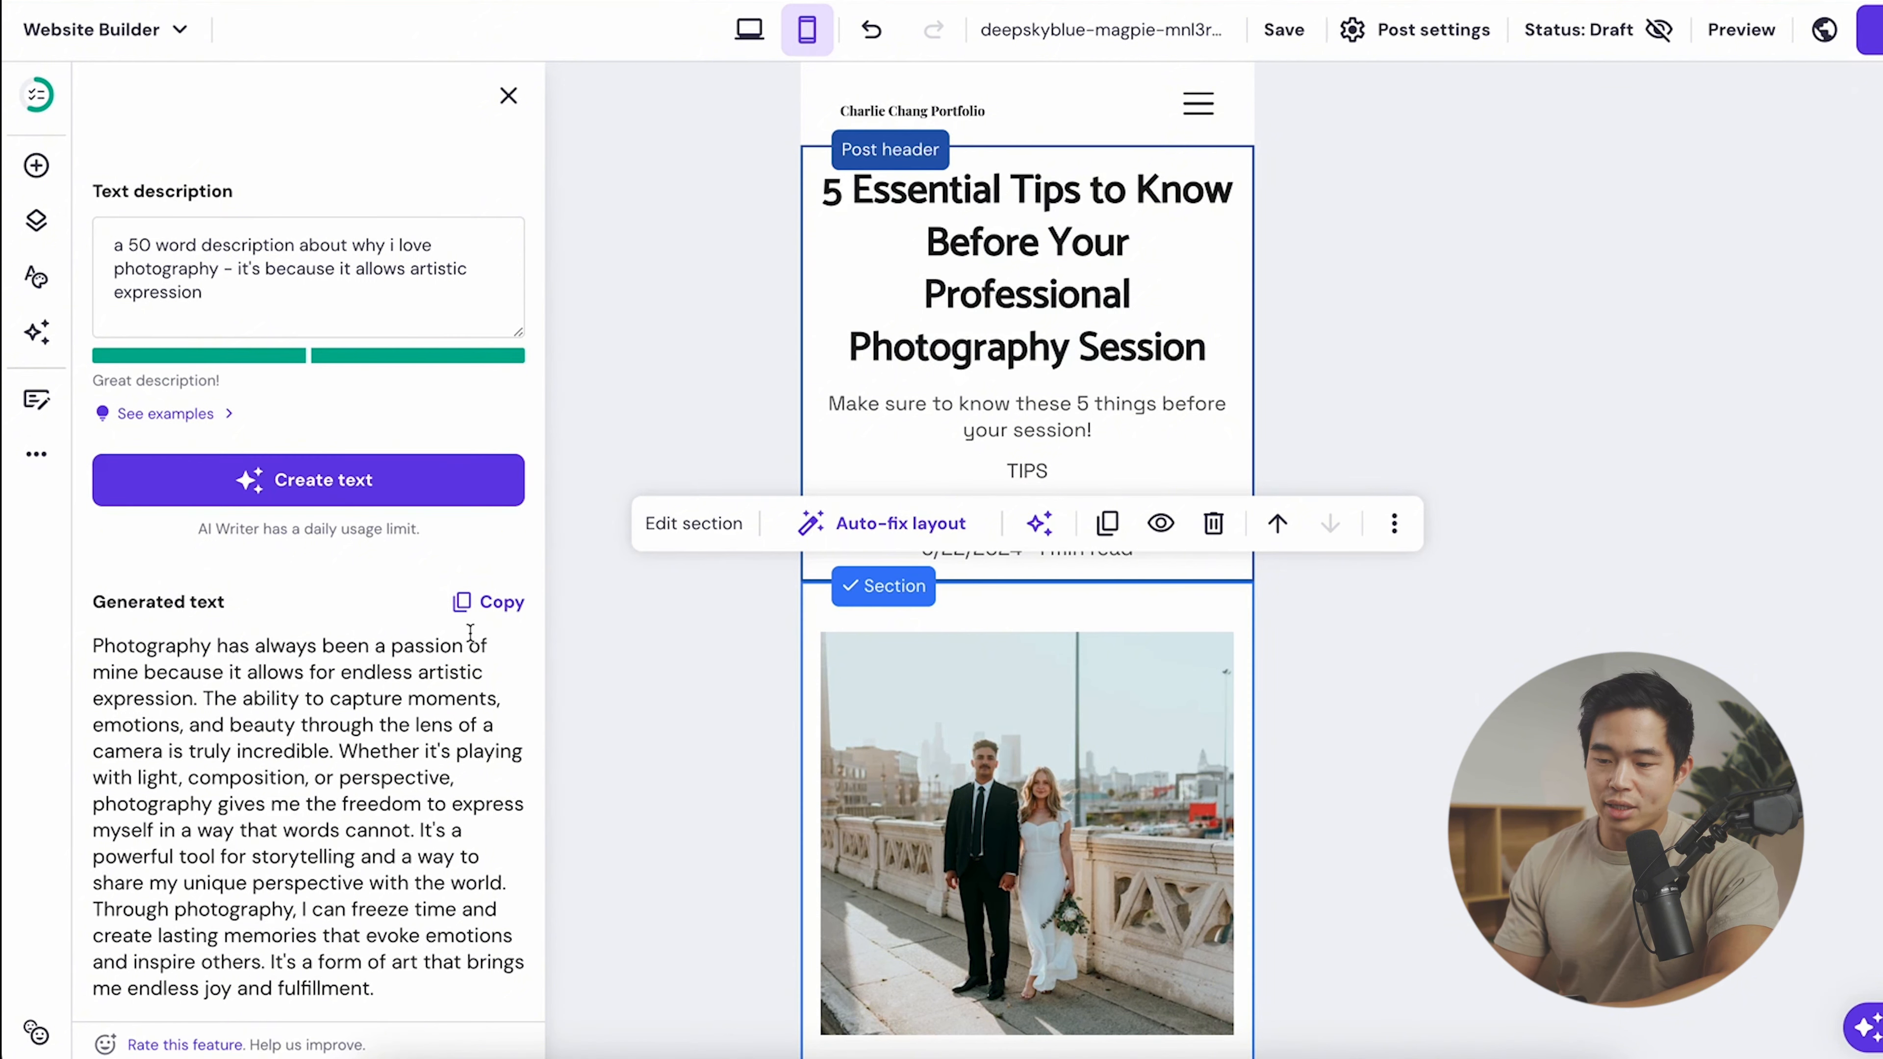
click(461, 601)
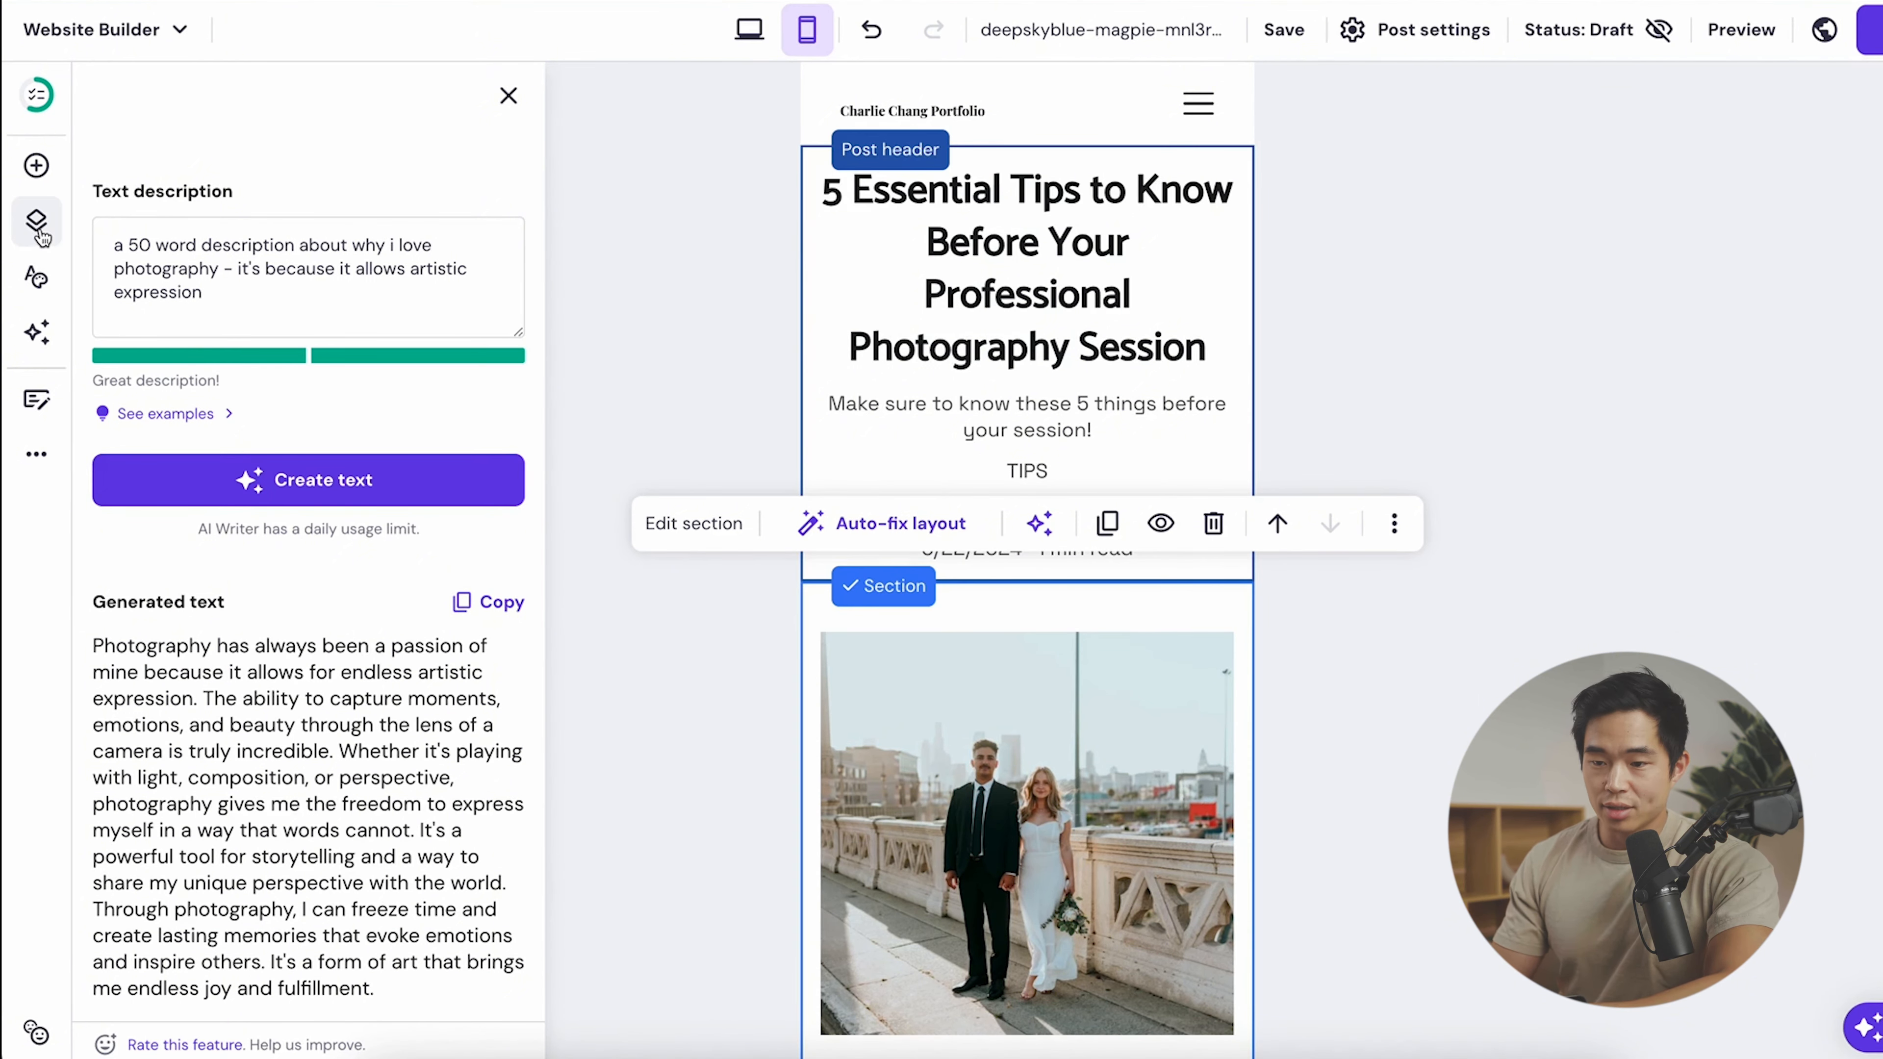
- Paste the AI text over the About me paragraph on the About page
click(39, 224)
click(303, 580)
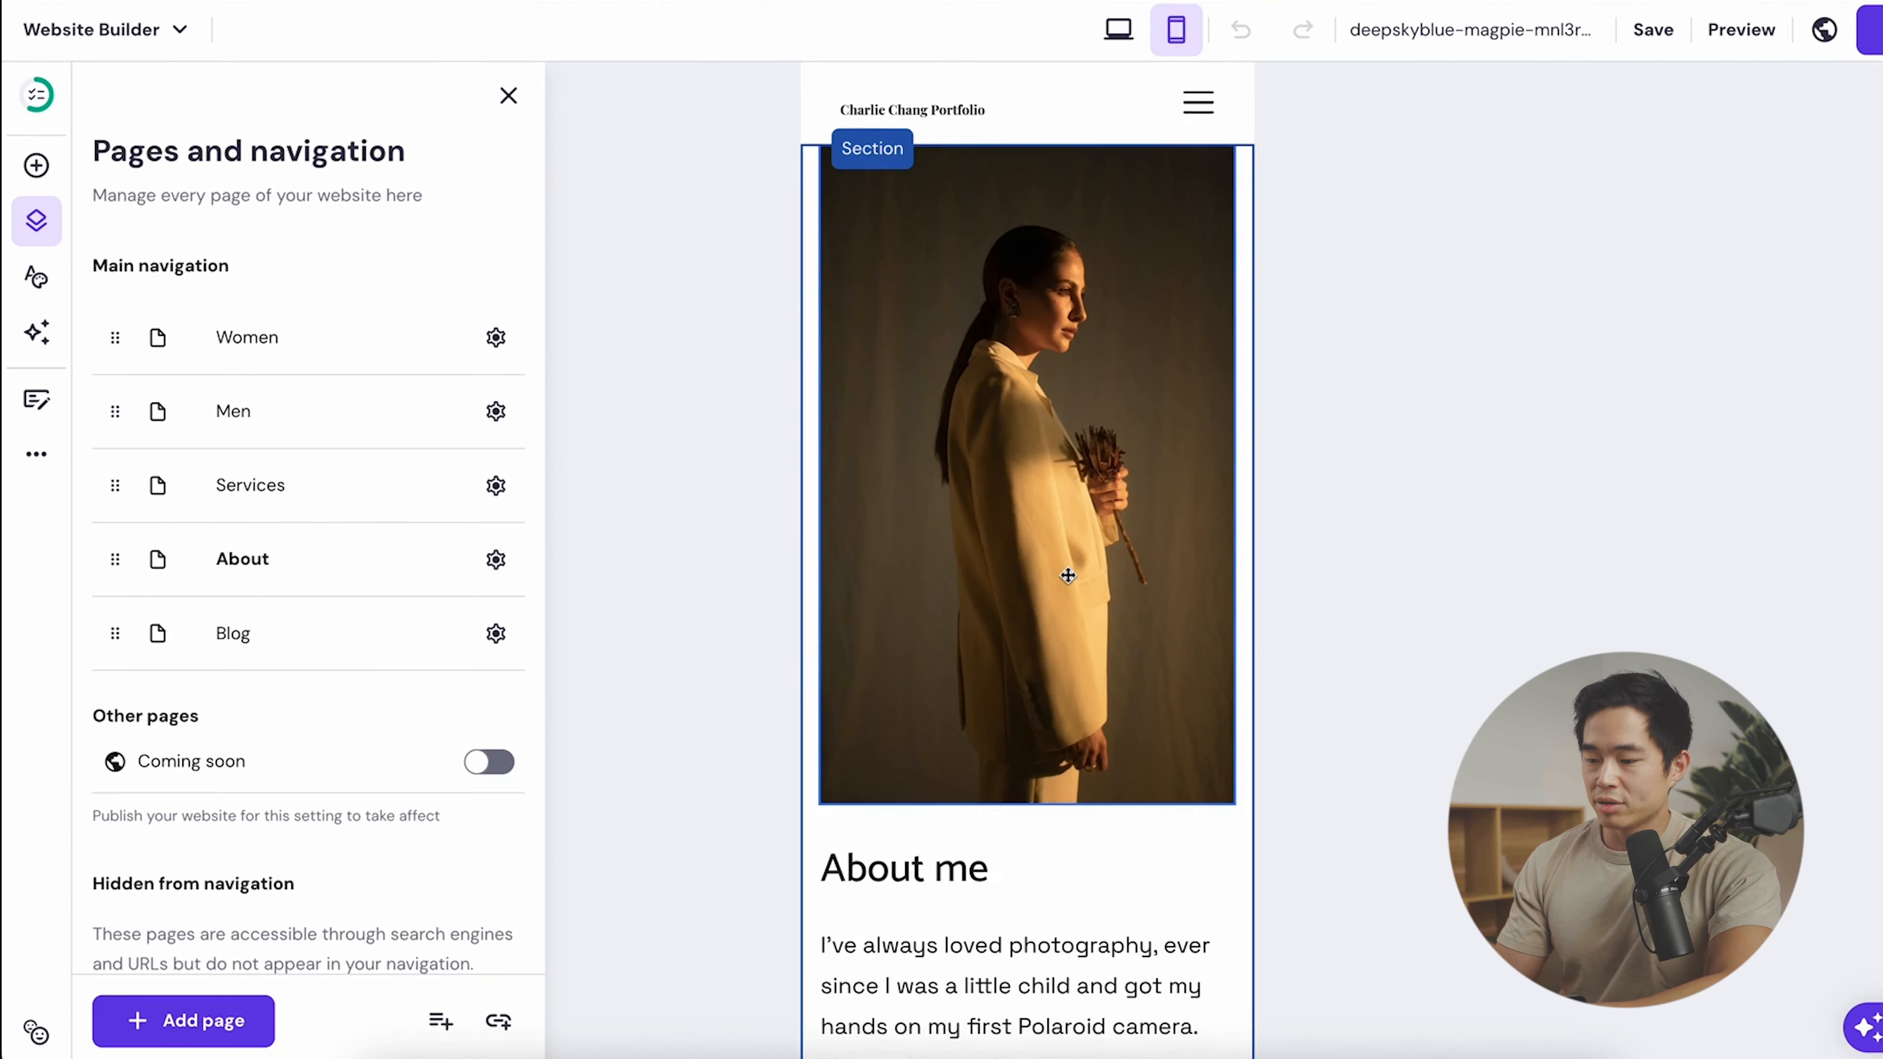
scroll(1060, 579, down, 8)
double_click(1059, 501)
key(ctrl+v)
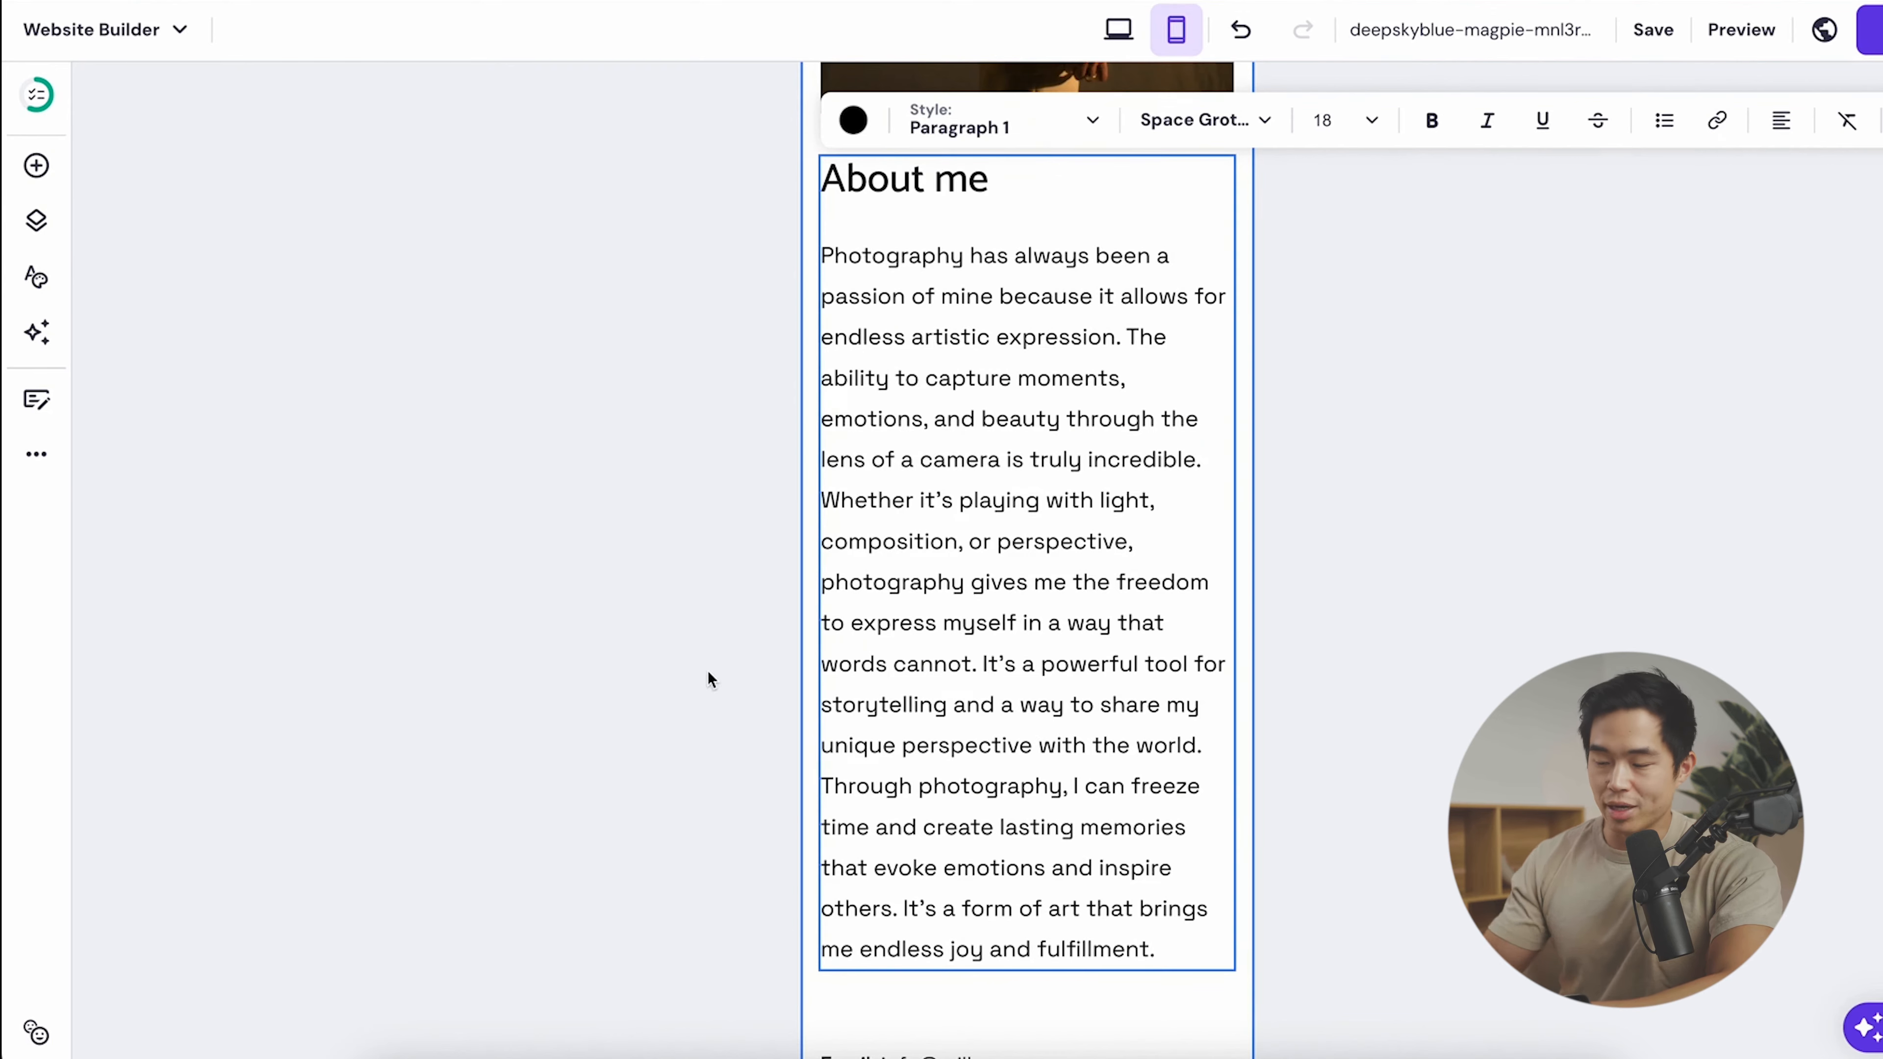
click(36, 332)
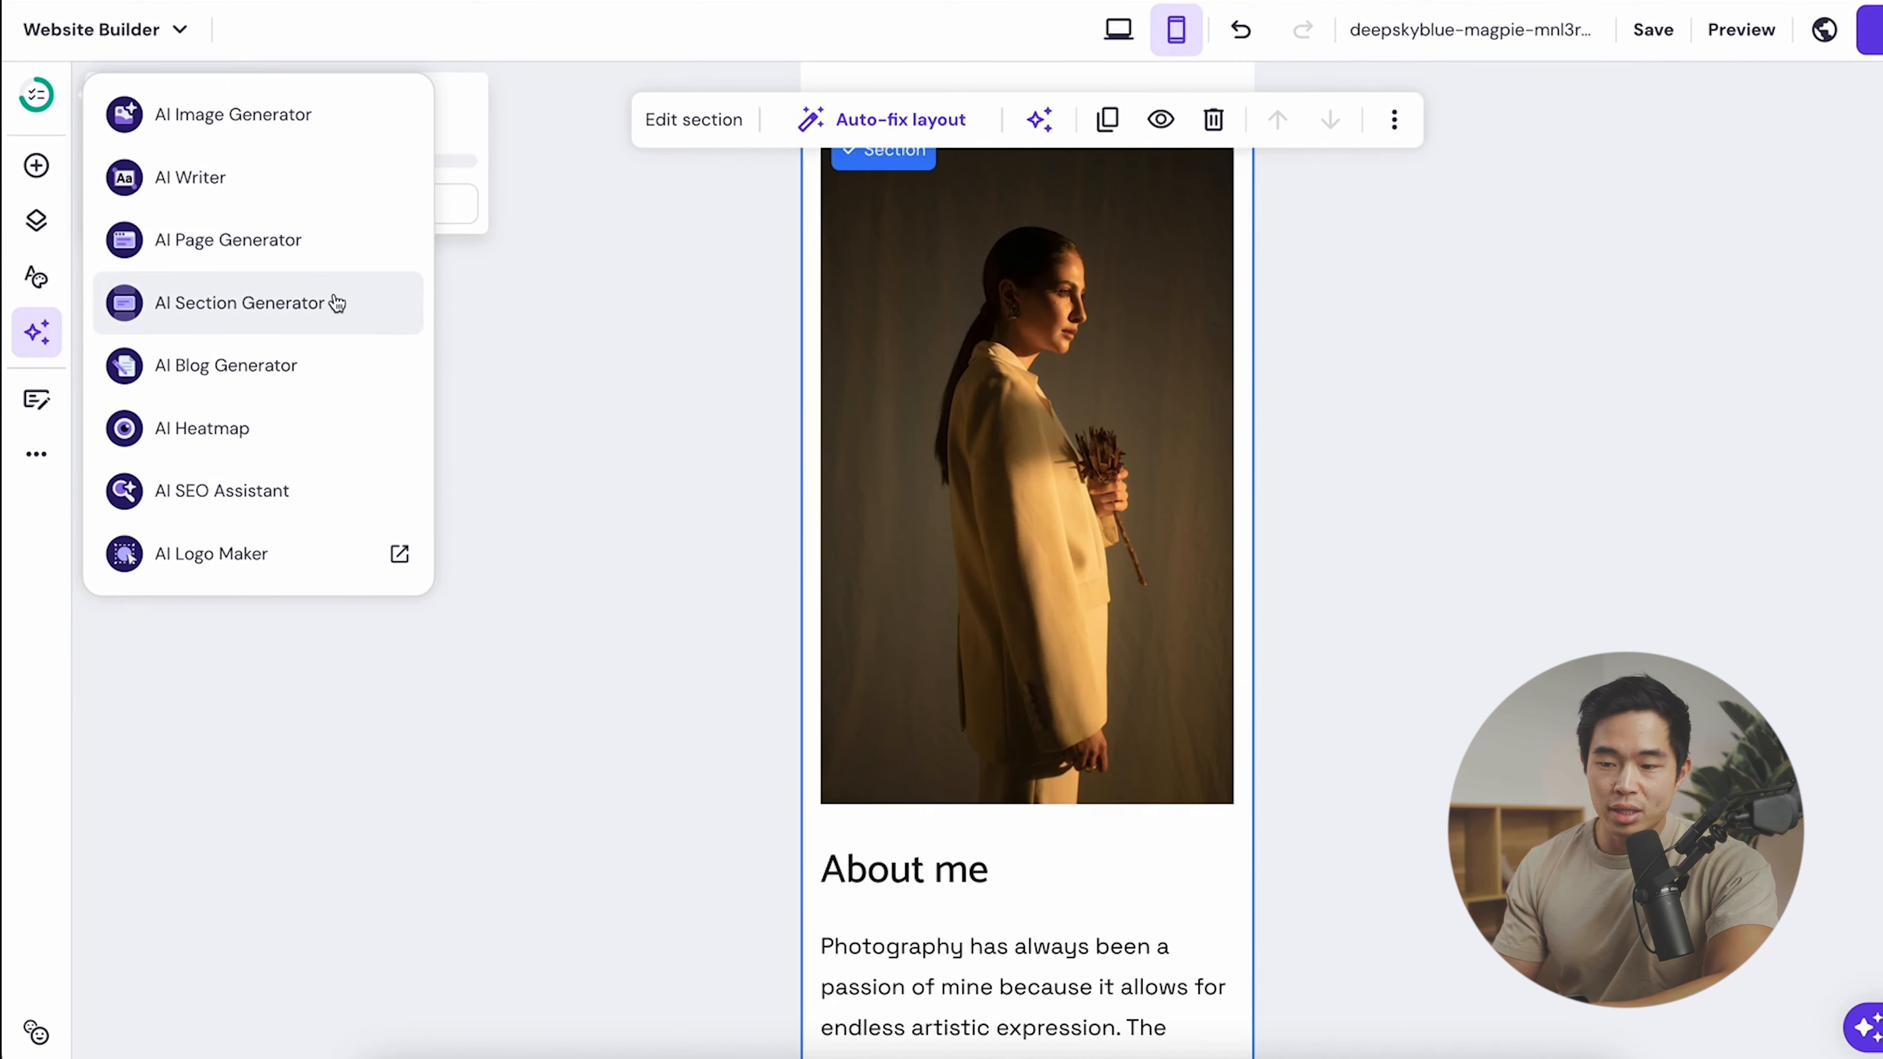
- Dismiss the AI Section Generator and run the AI Heatmap on the About page
click(300, 306)
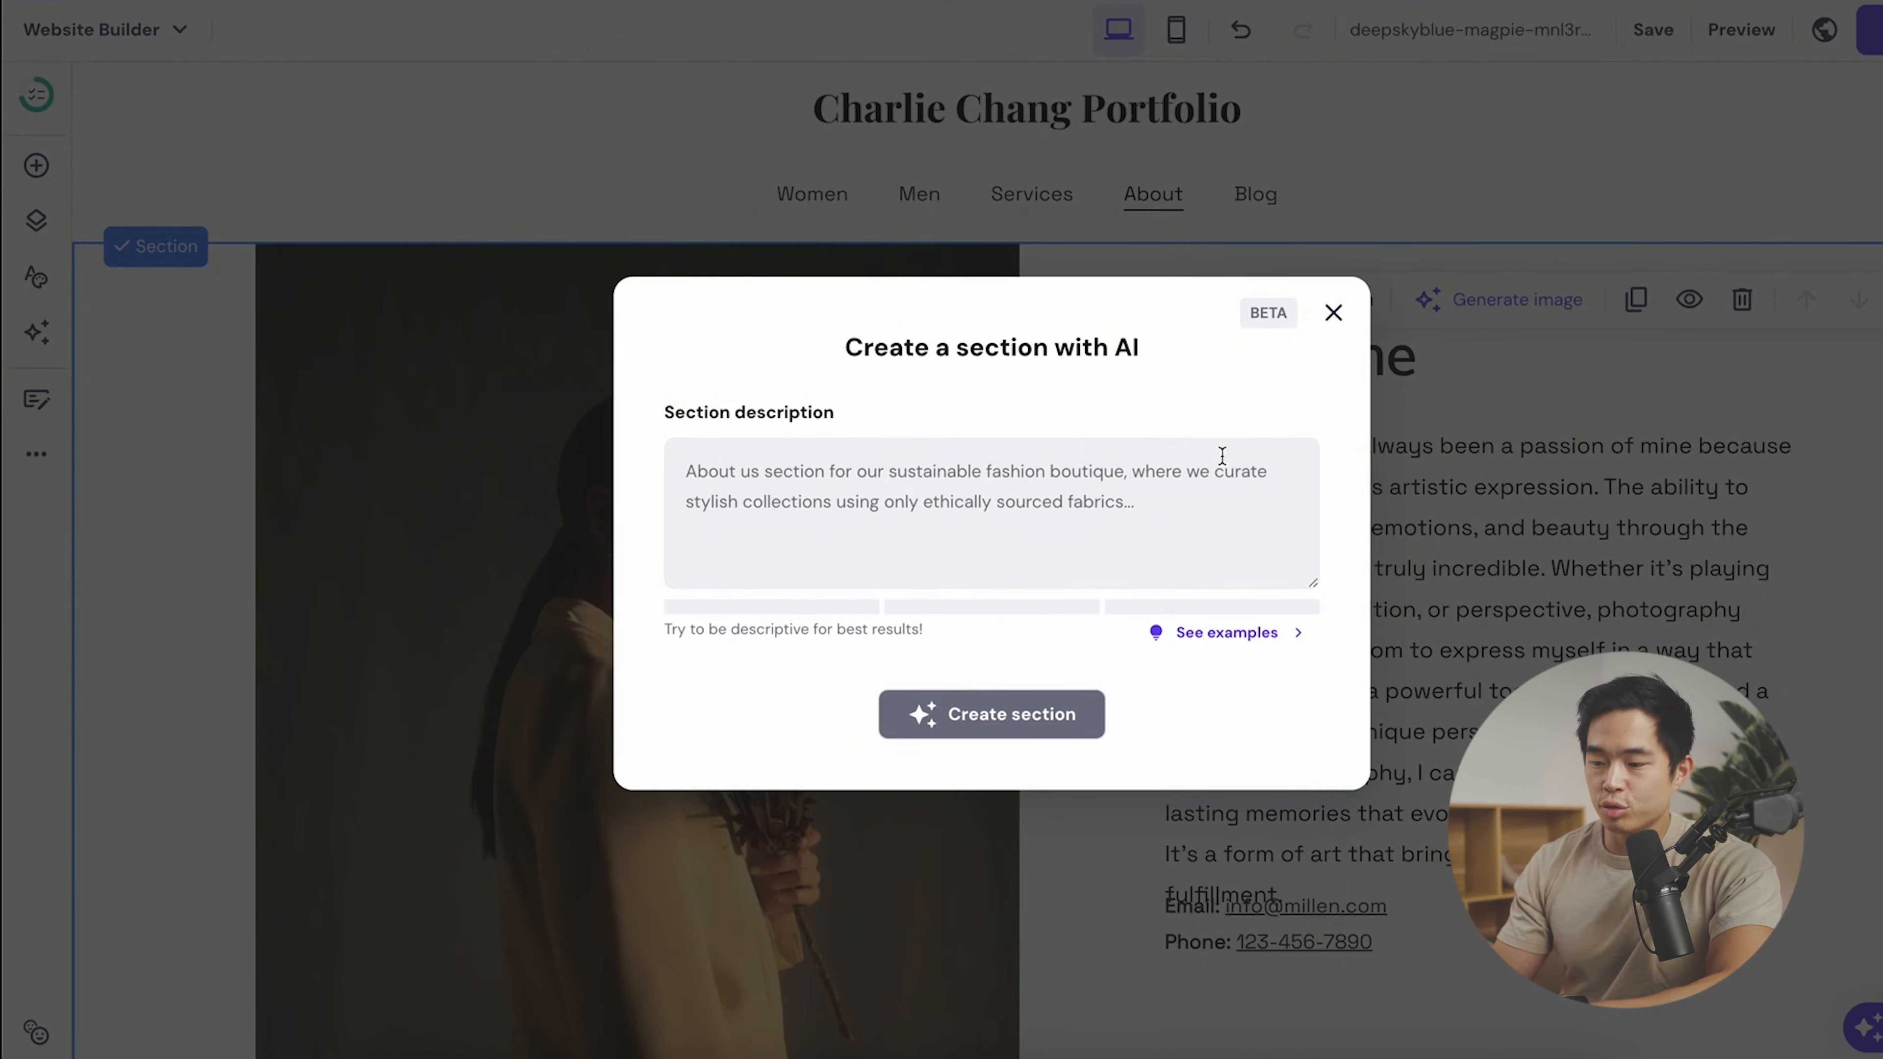
click(1332, 312)
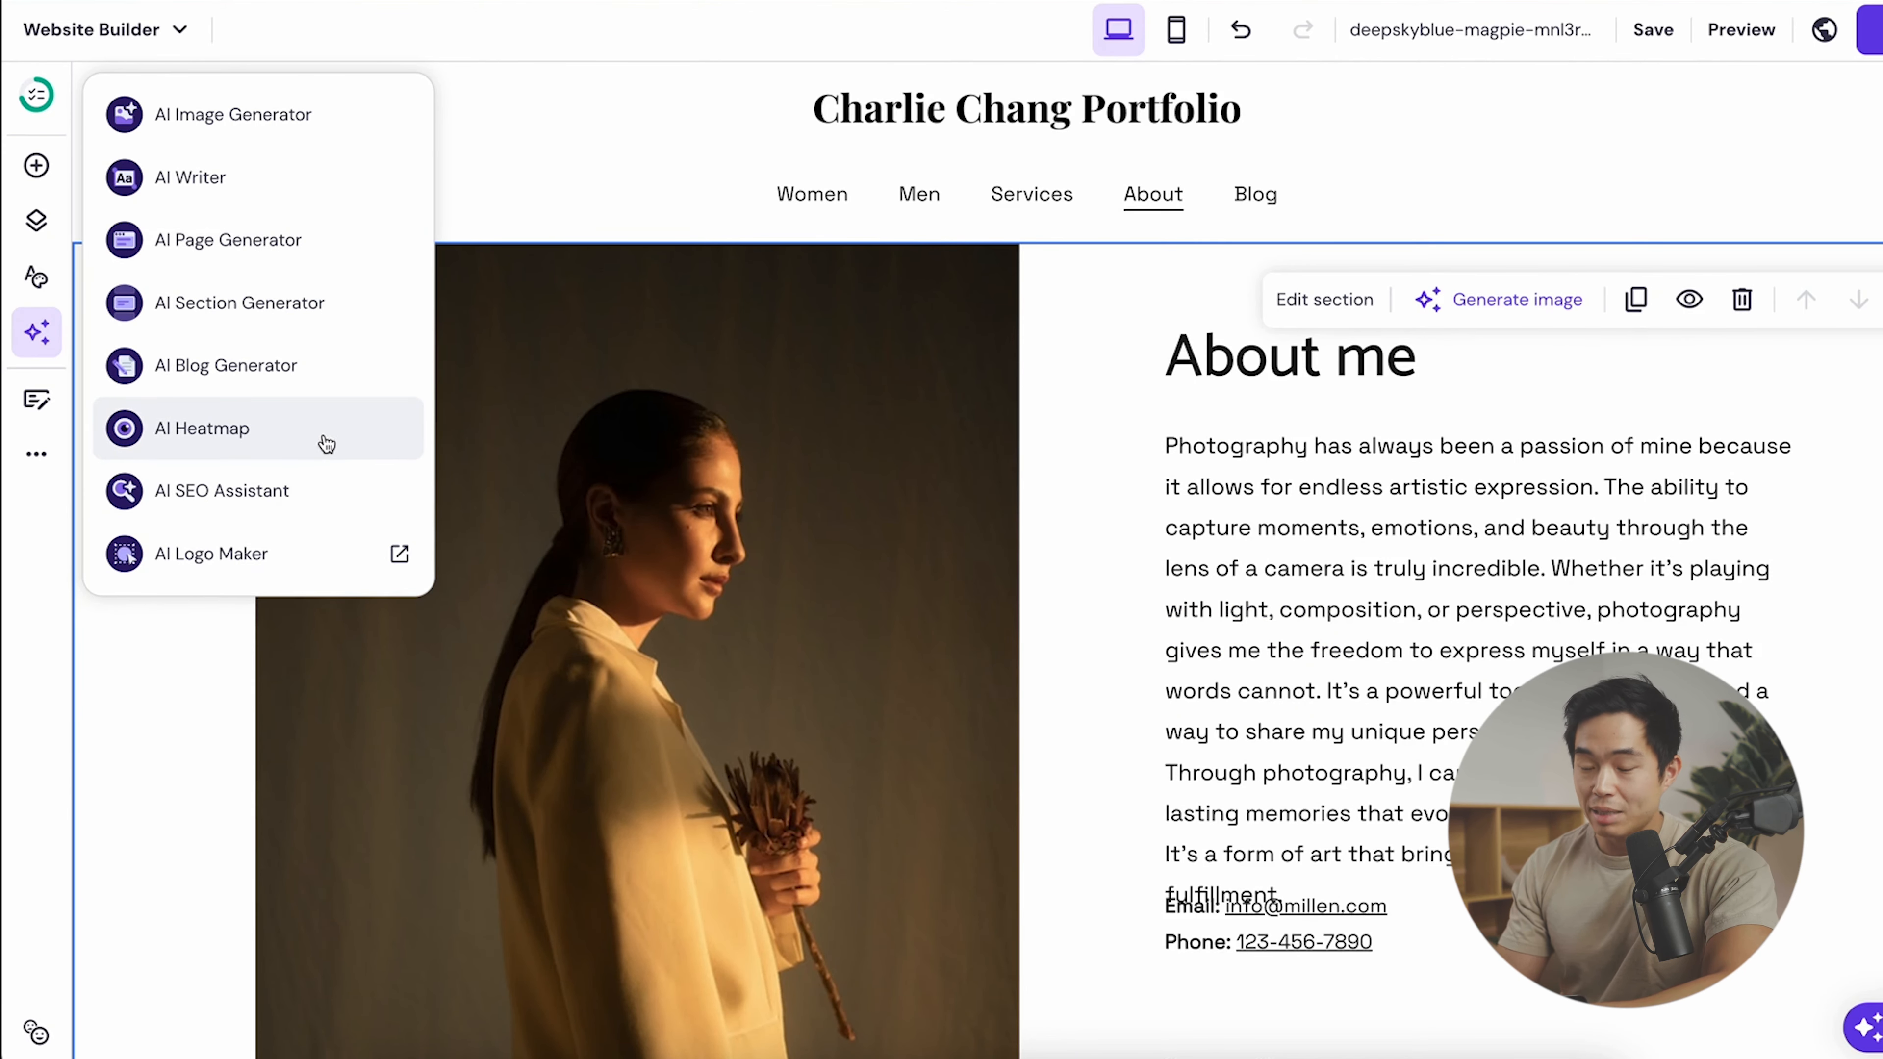
click(231, 439)
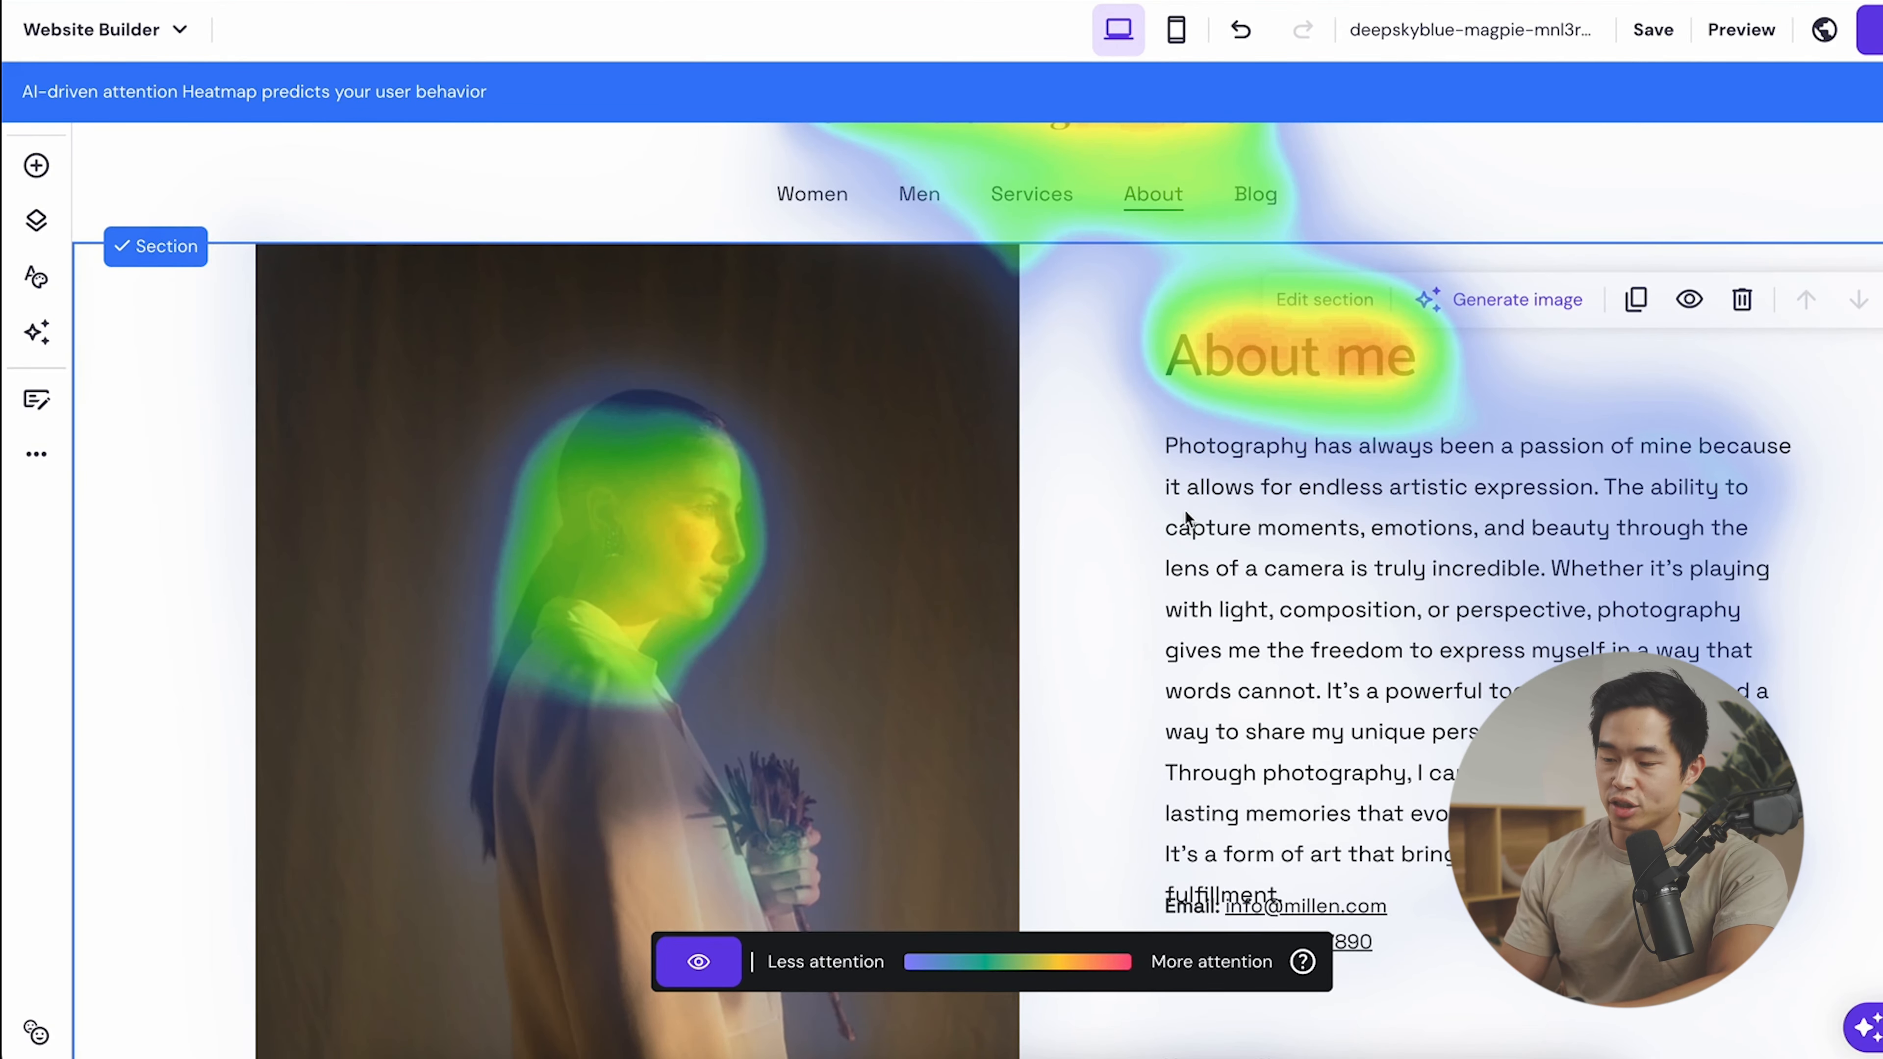
- Scroll through the About page's attention heatmap, then hide the heatmap
scroll(1105, 408, down, 3)
scroll(1105, 408, up, 3)
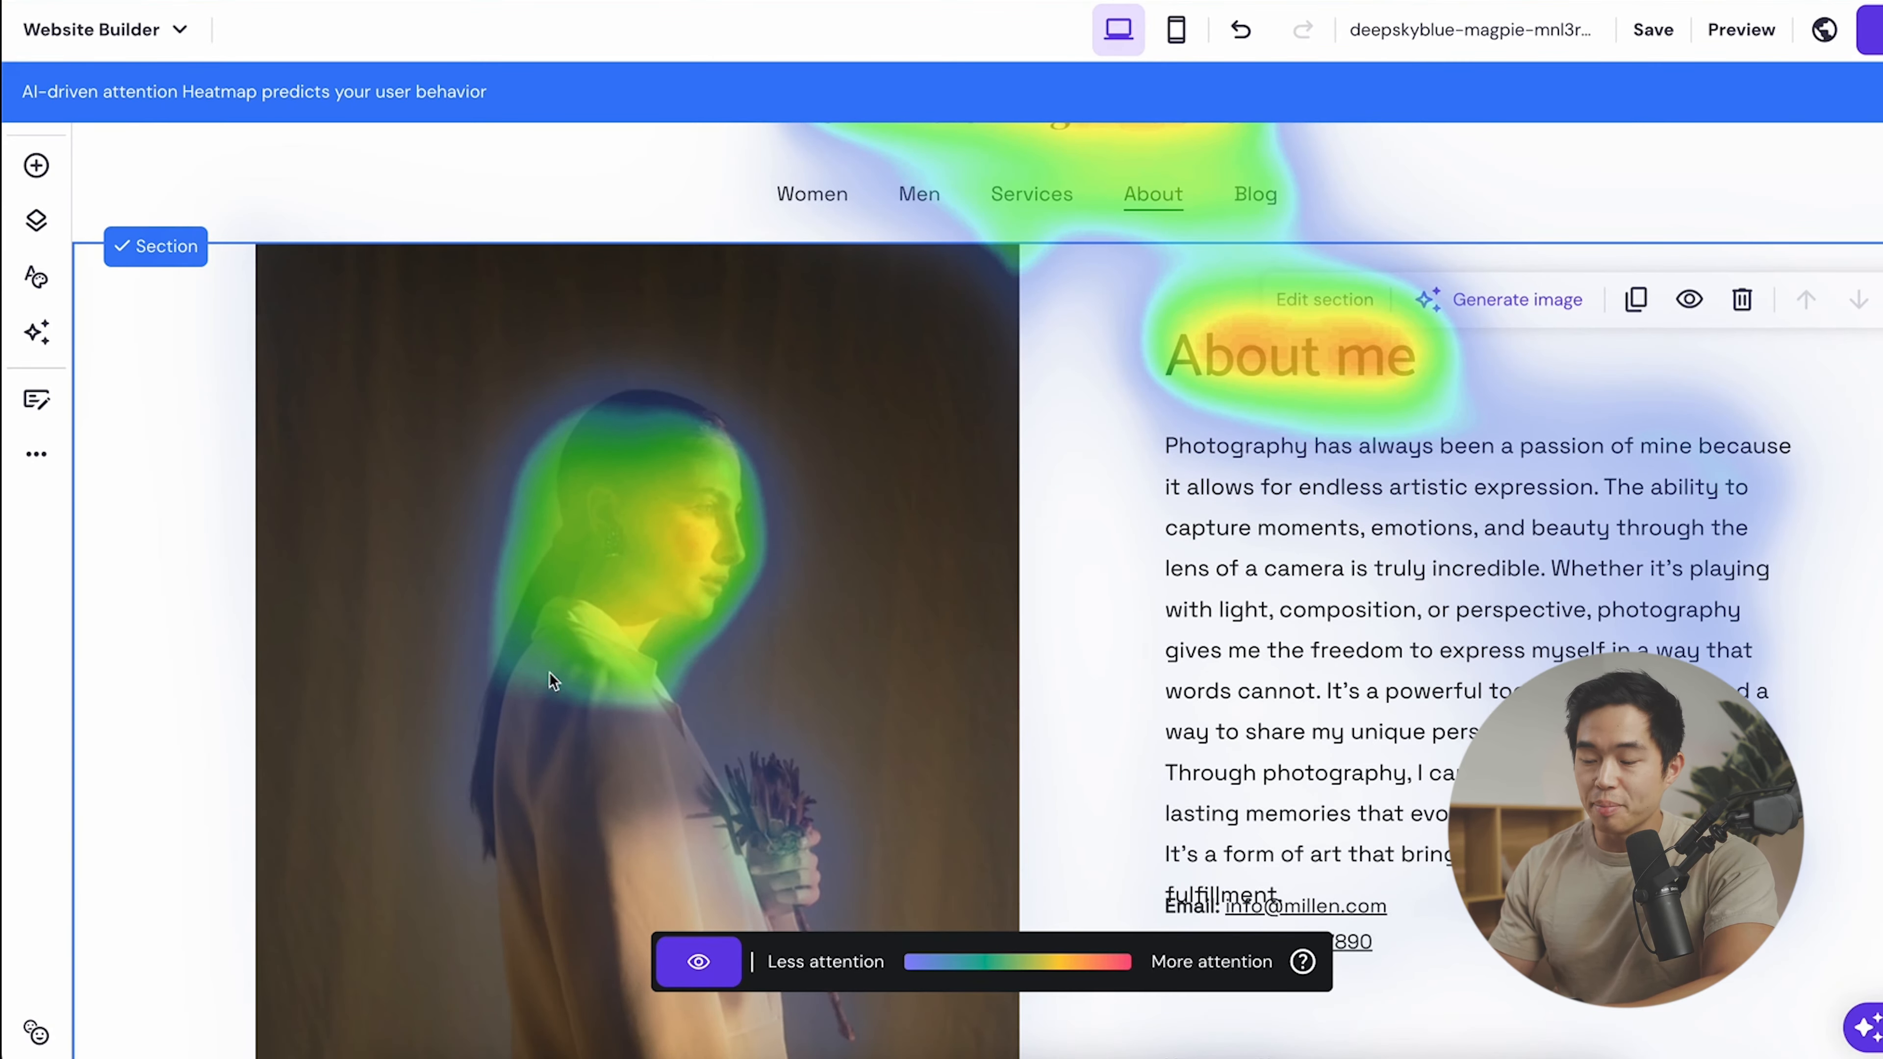
scroll(588, 521, down, 7)
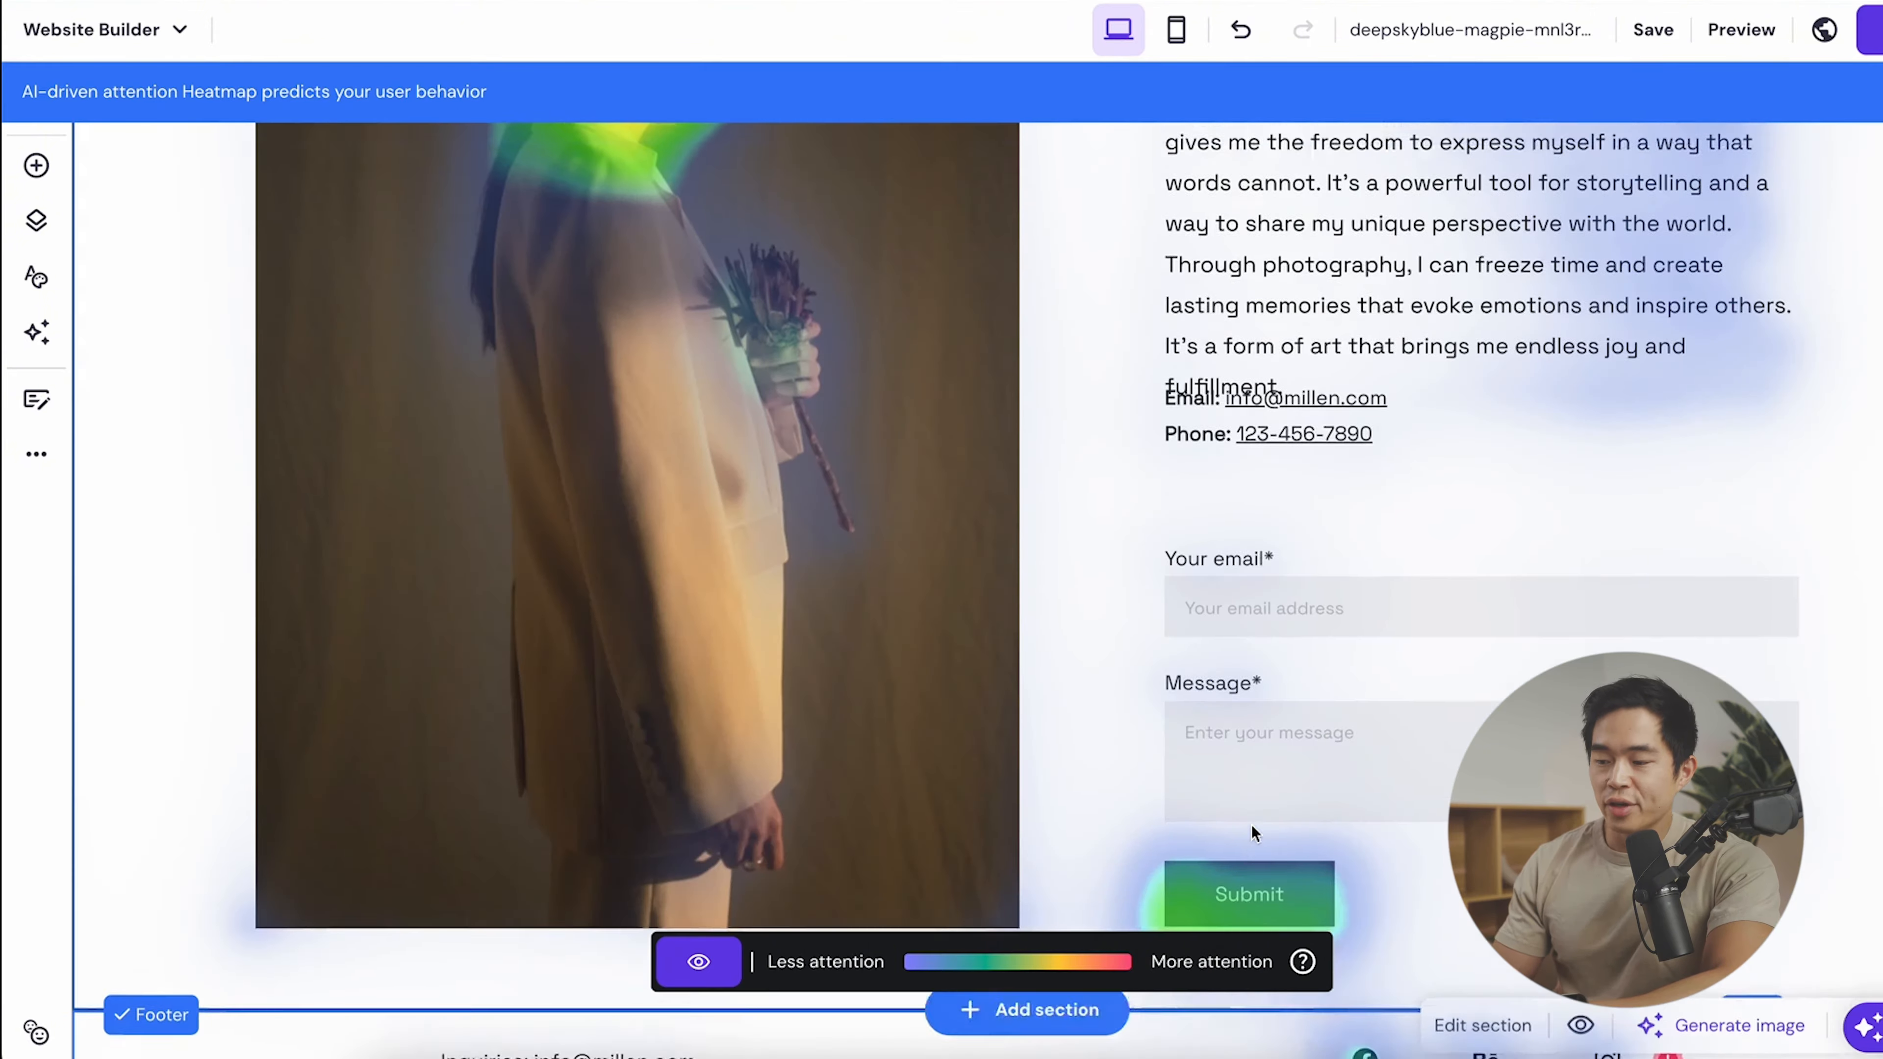
scroll(1251, 824, up, 7)
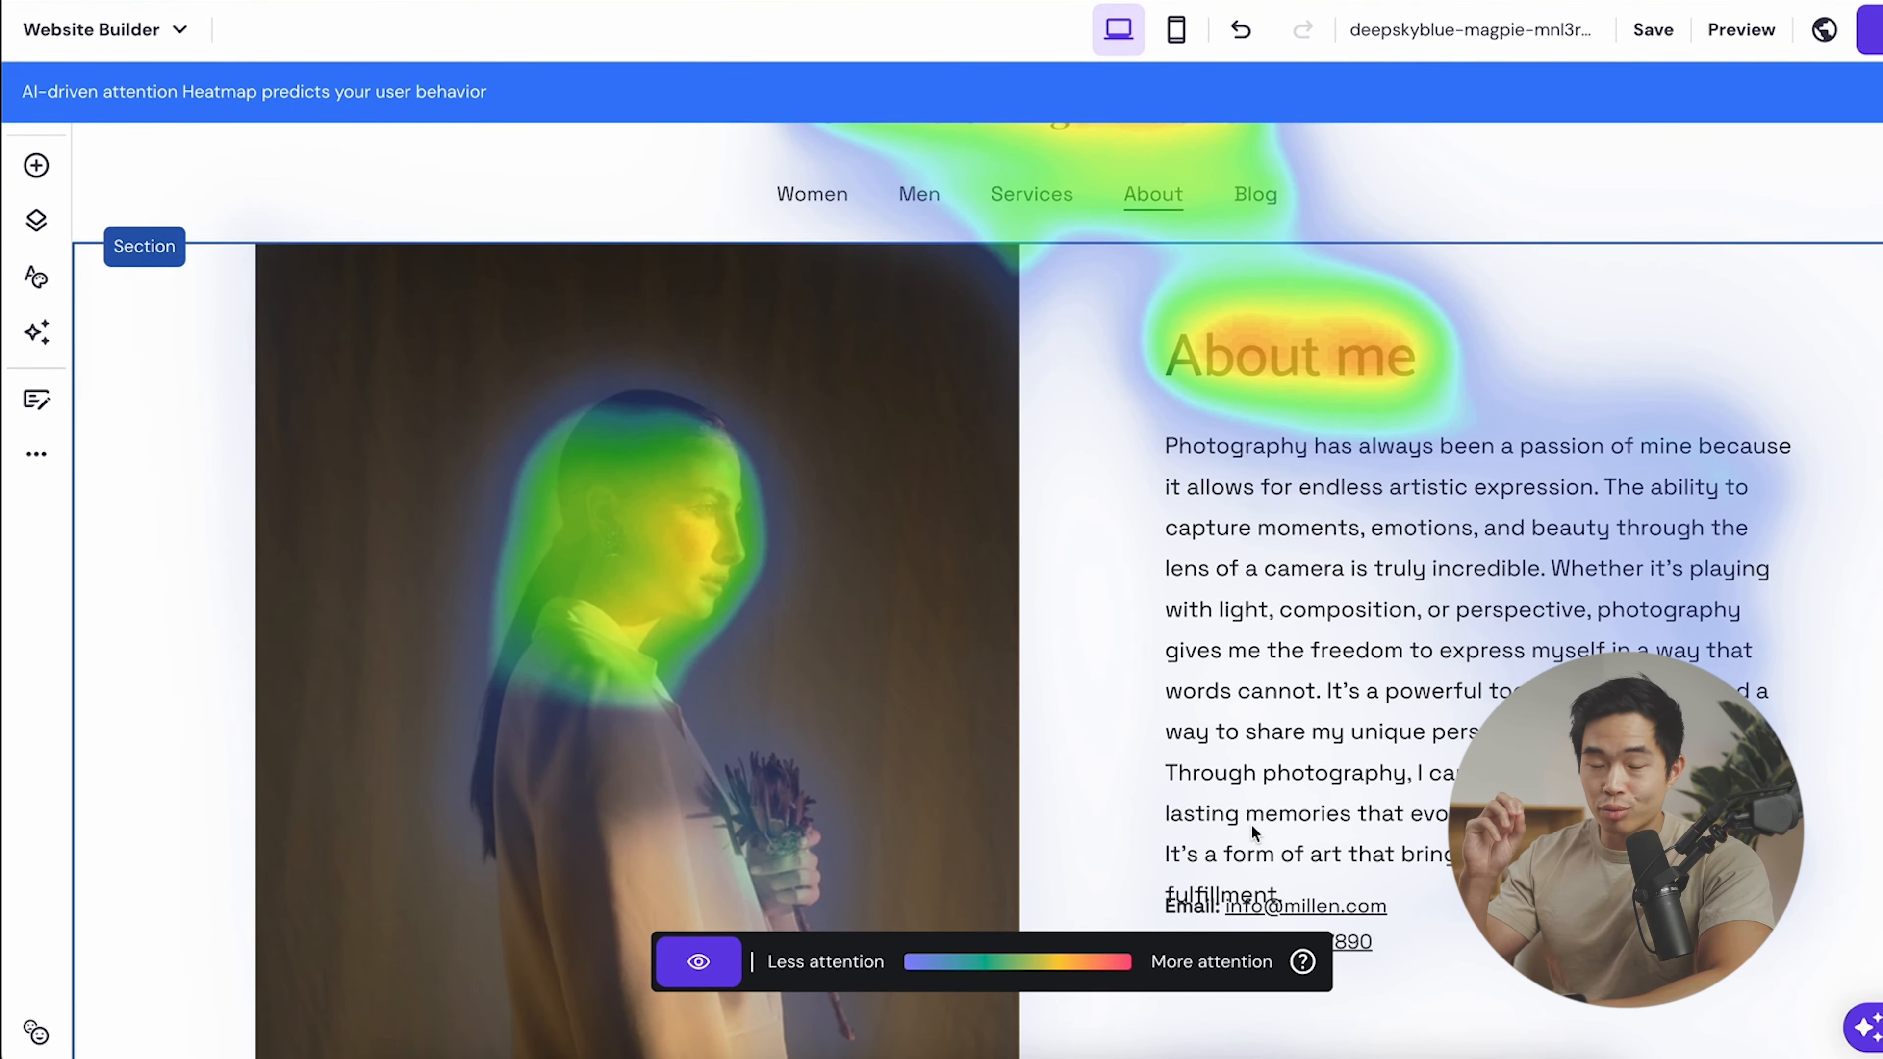
scroll(1252, 824, down, 8)
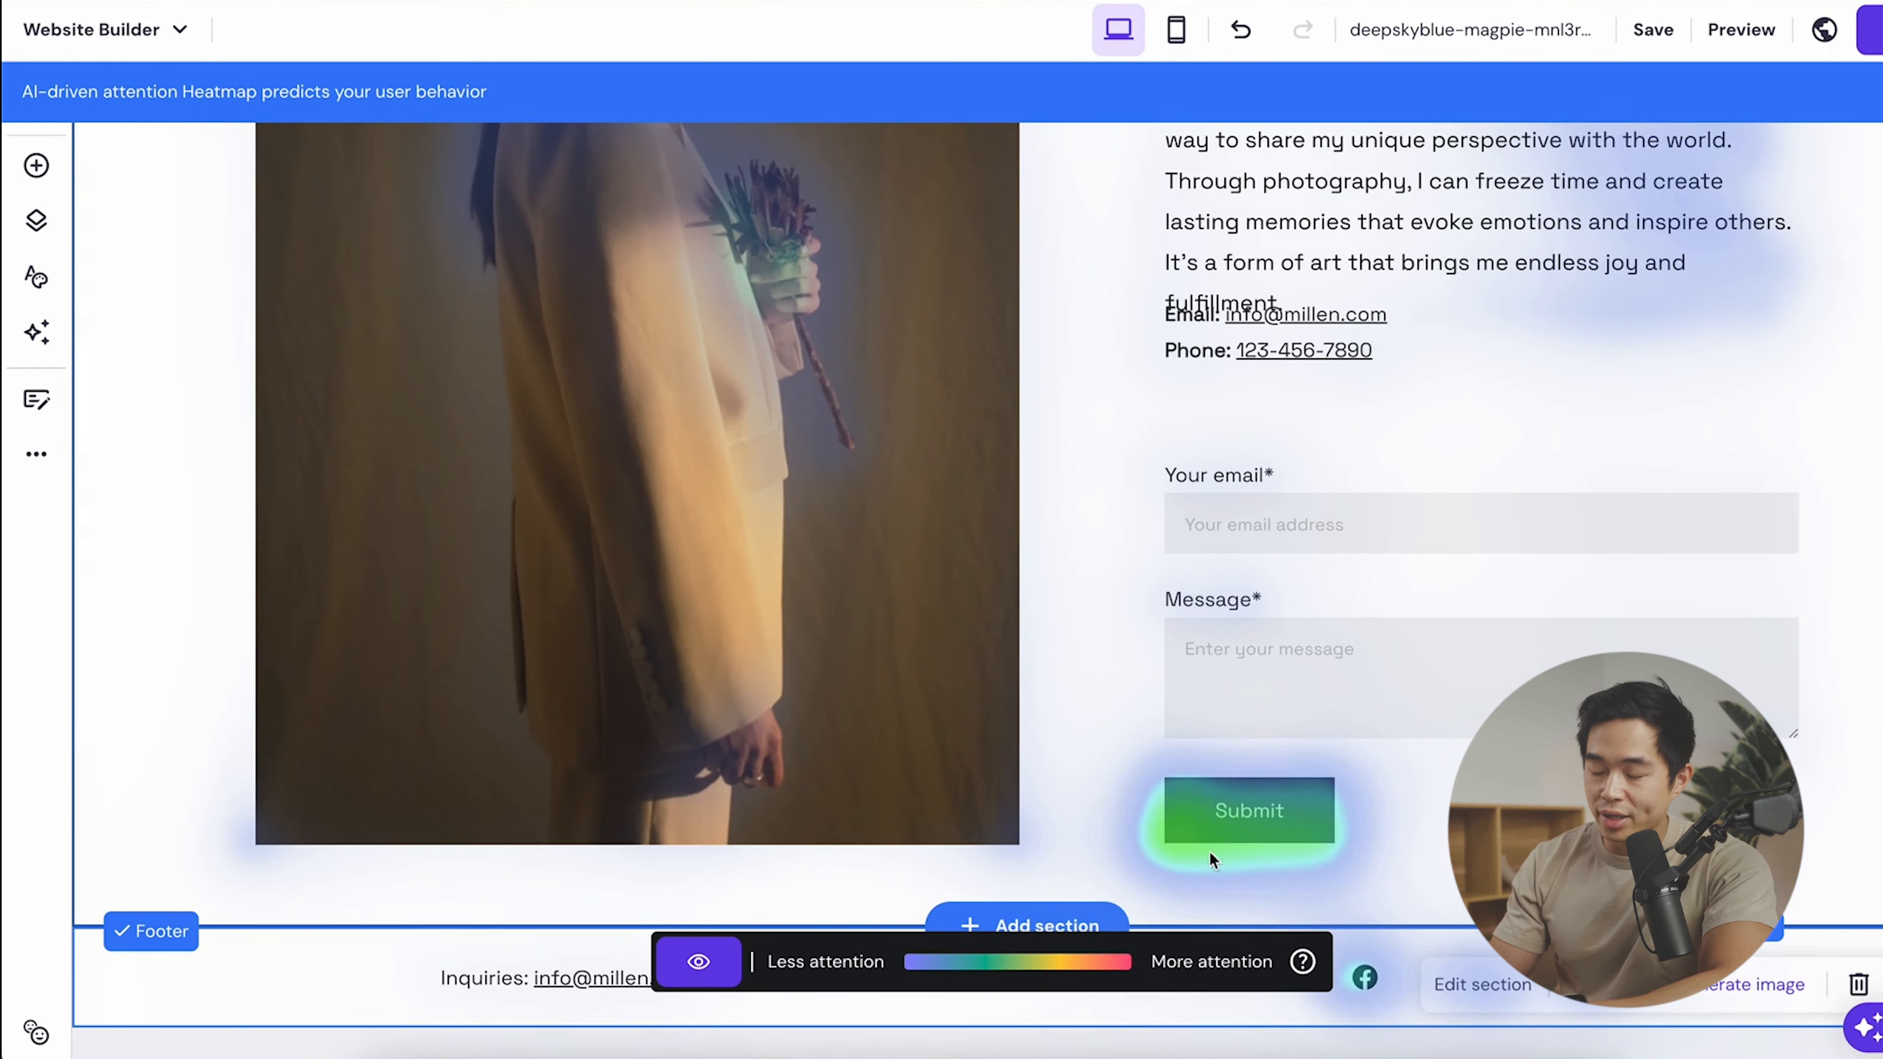
scroll(781, 627, up, 1)
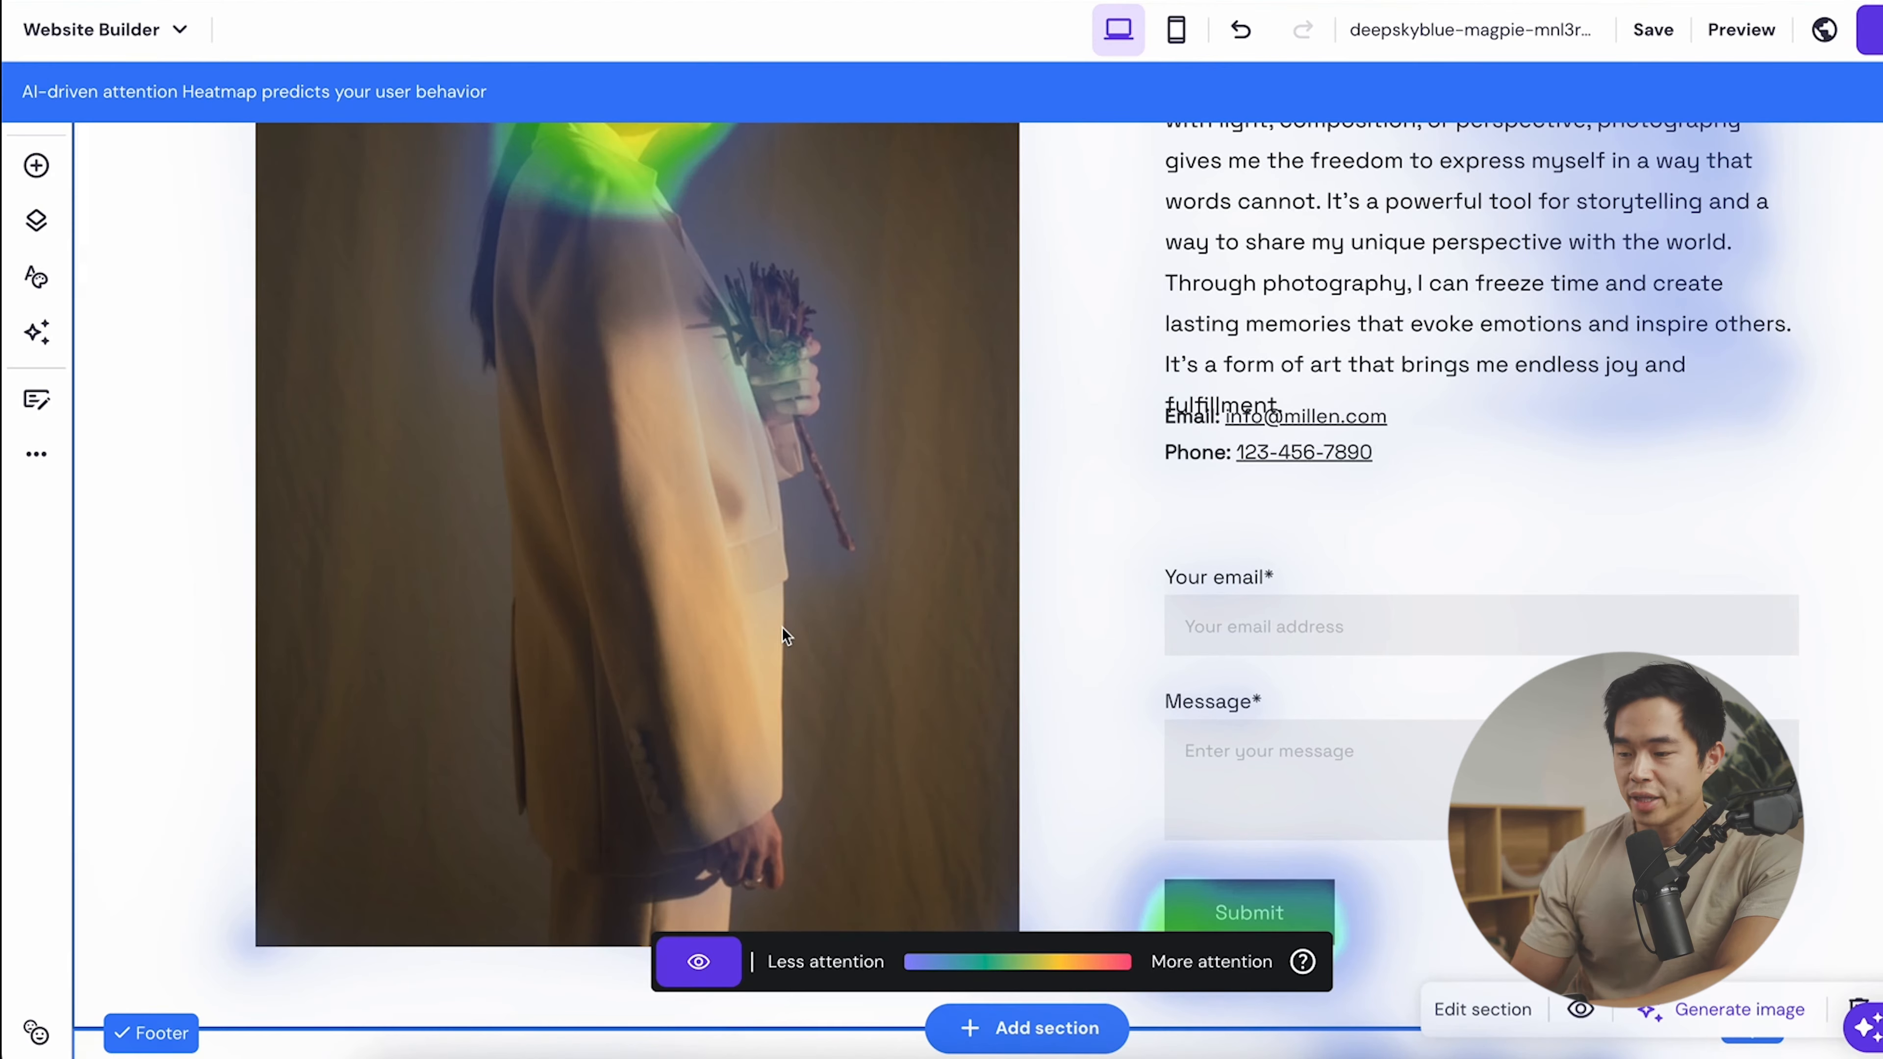
scroll(781, 626, up, 4)
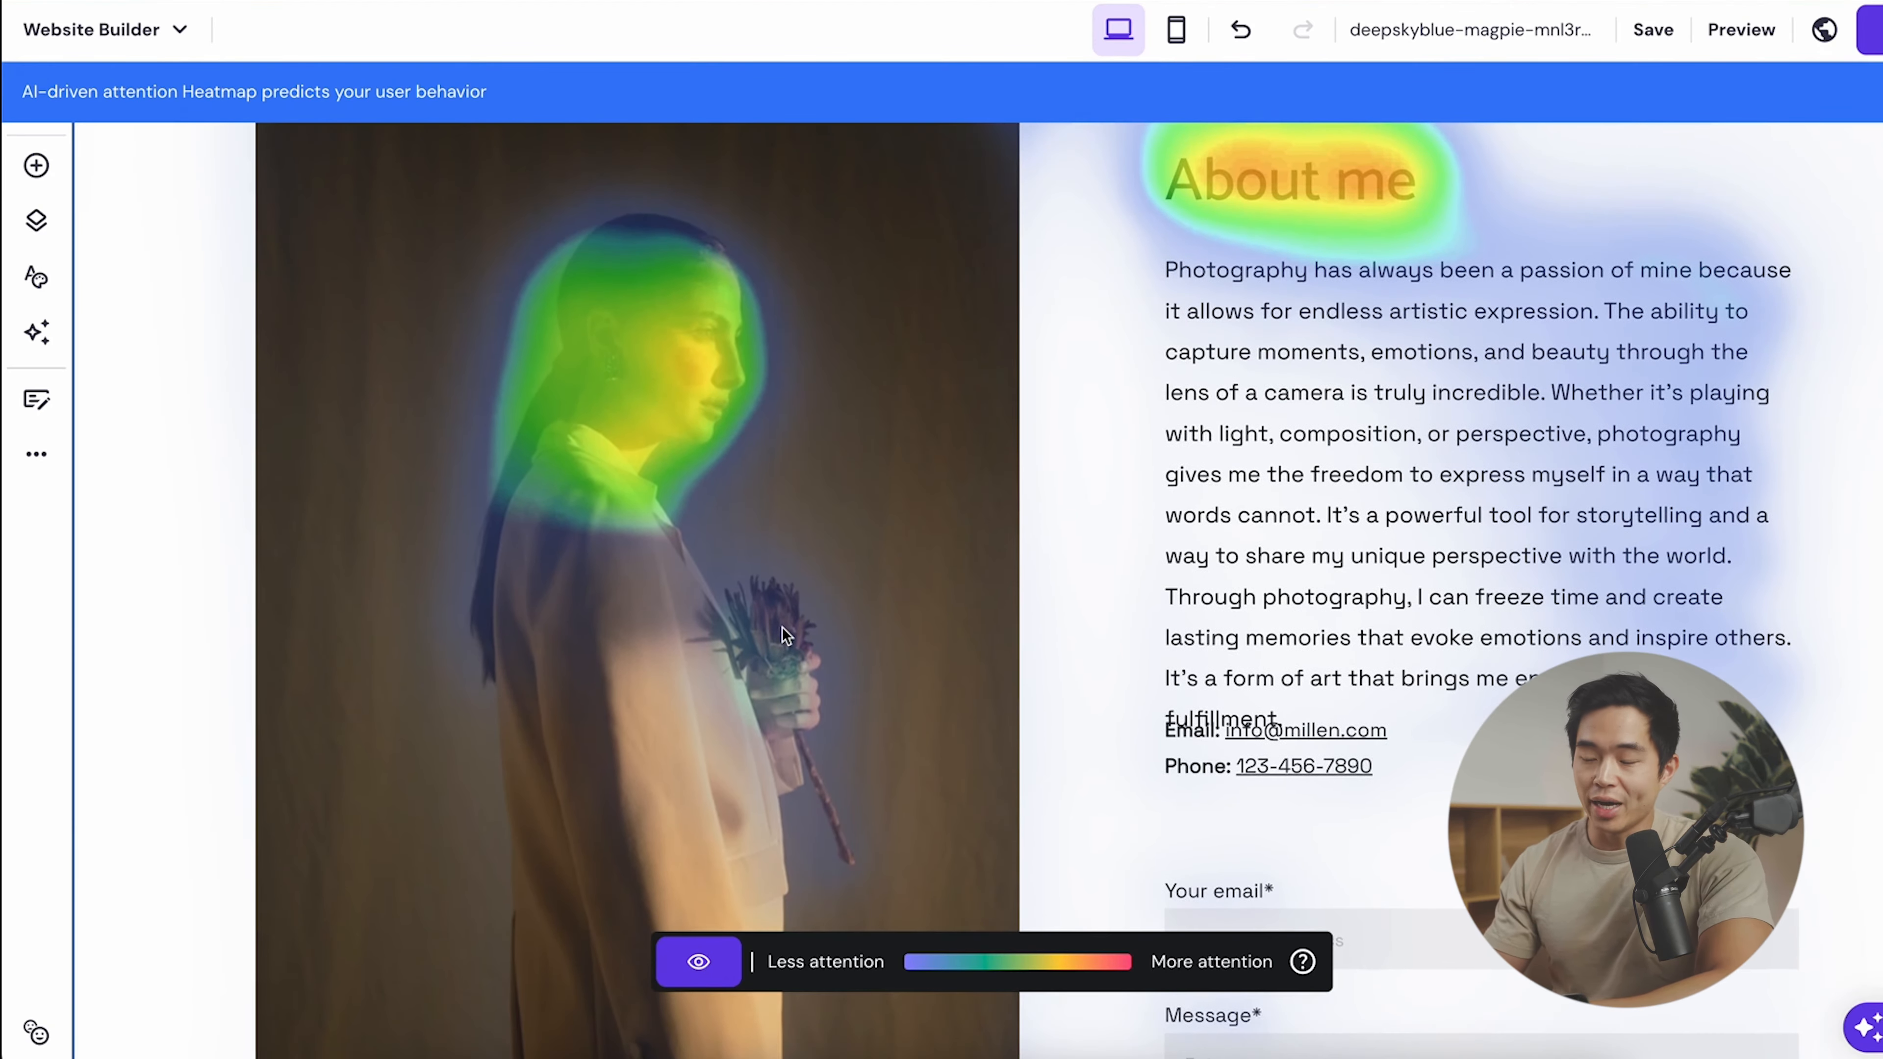
scroll(933, 572, down, 5)
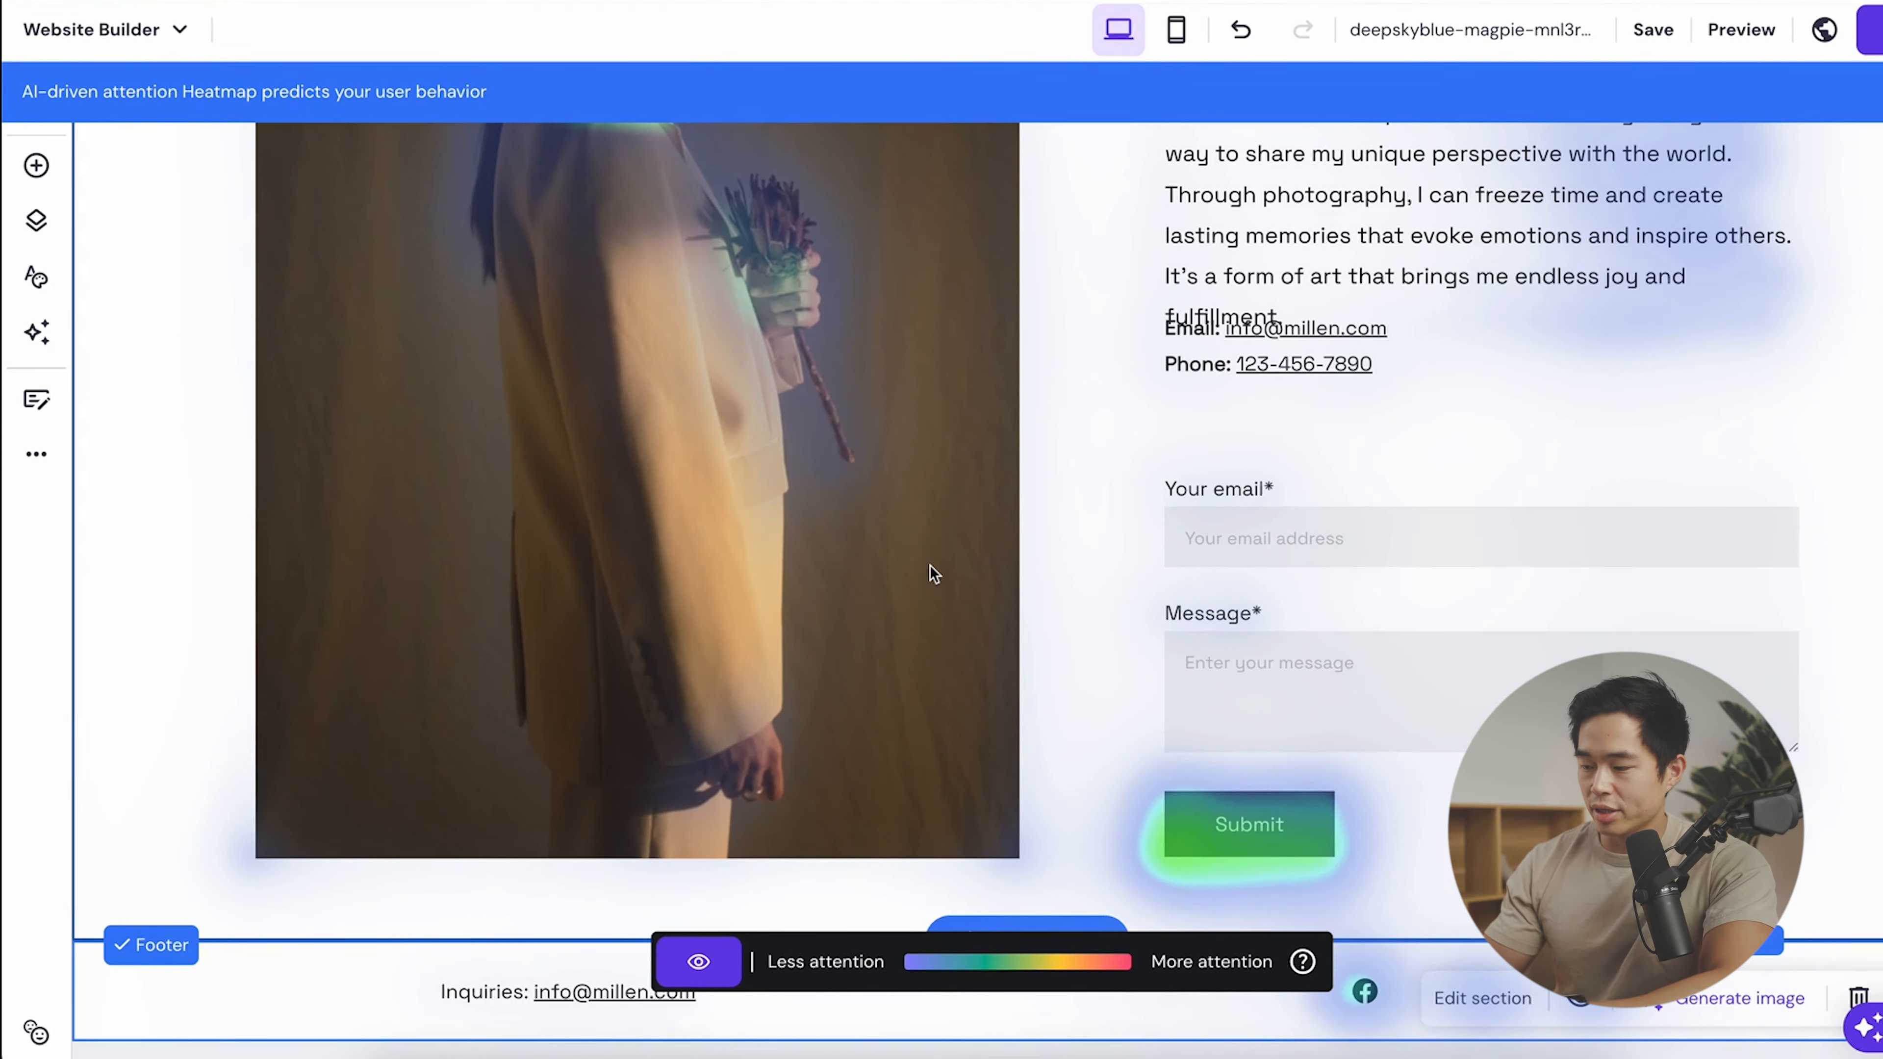
scroll(929, 565, up, 2)
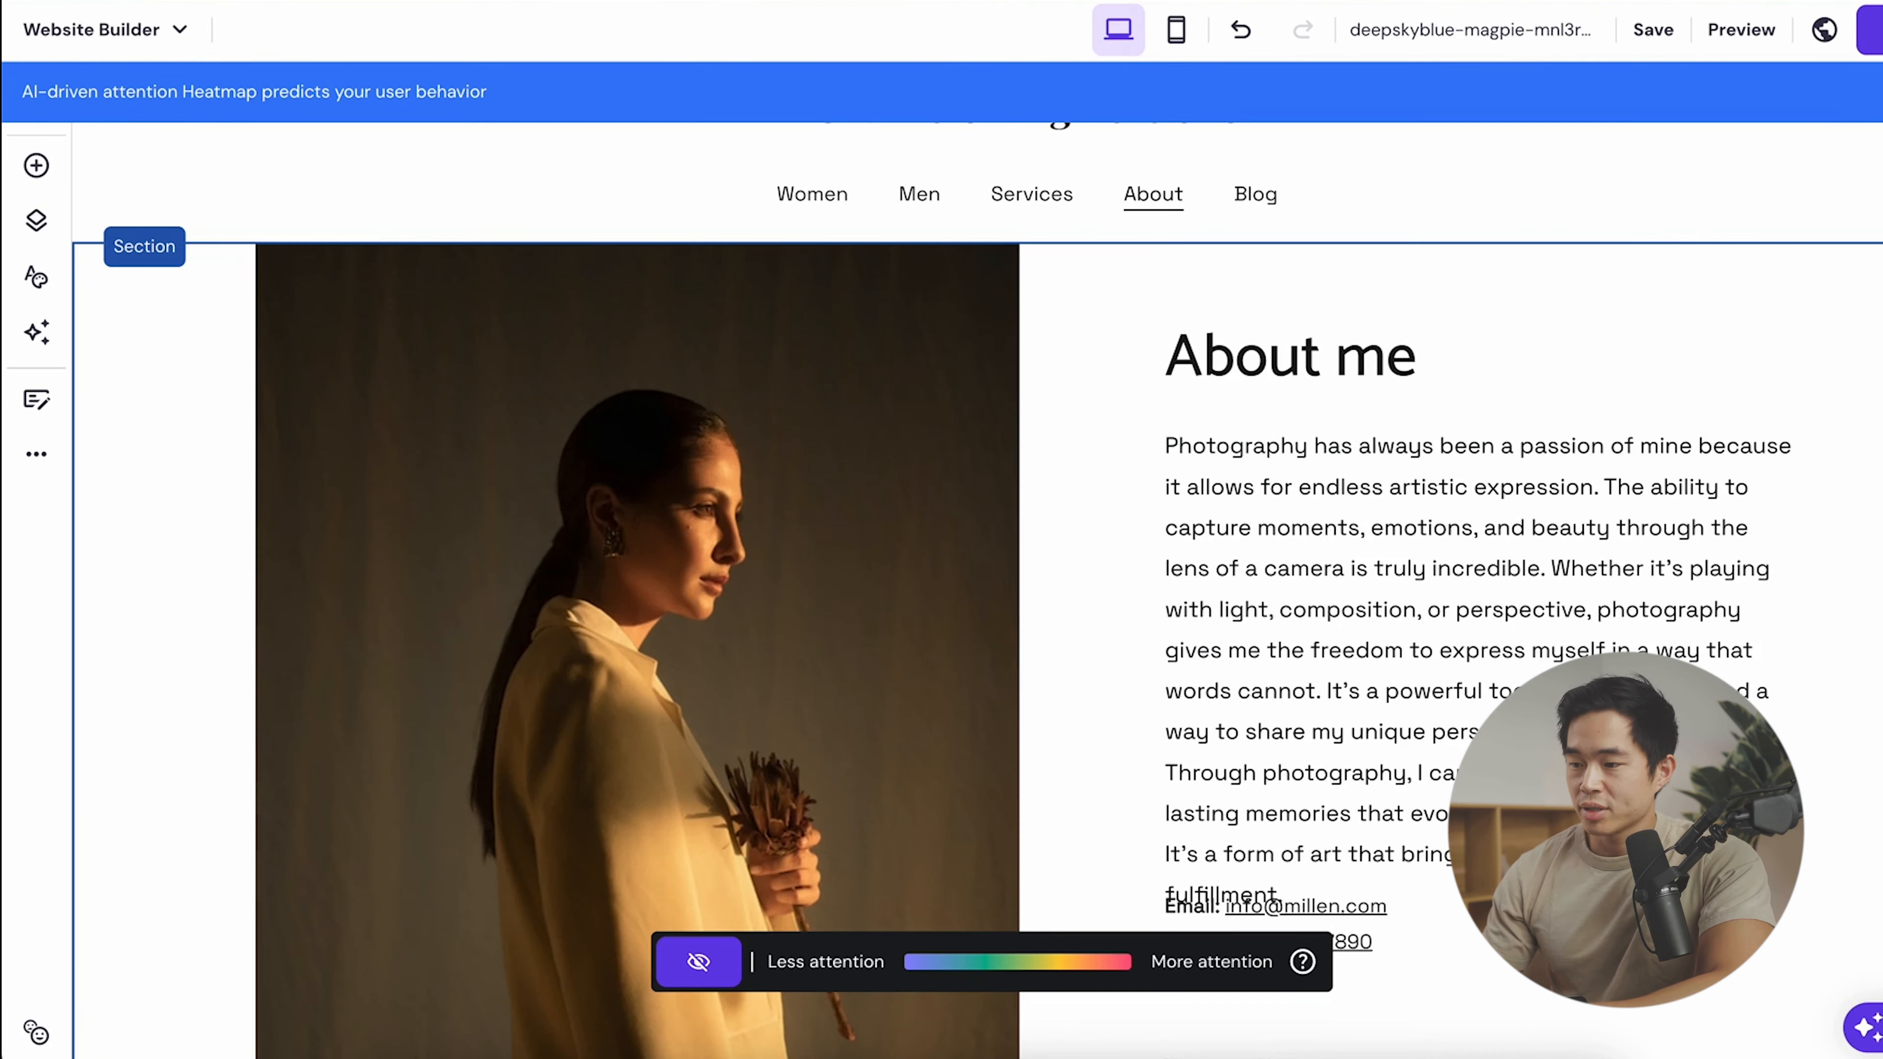
click(1875, 93)
- Drag the Email/Phone block below the About me paragraph on desktop
scroll(1410, 682, down, 2)
scroll(1410, 693, down, 1)
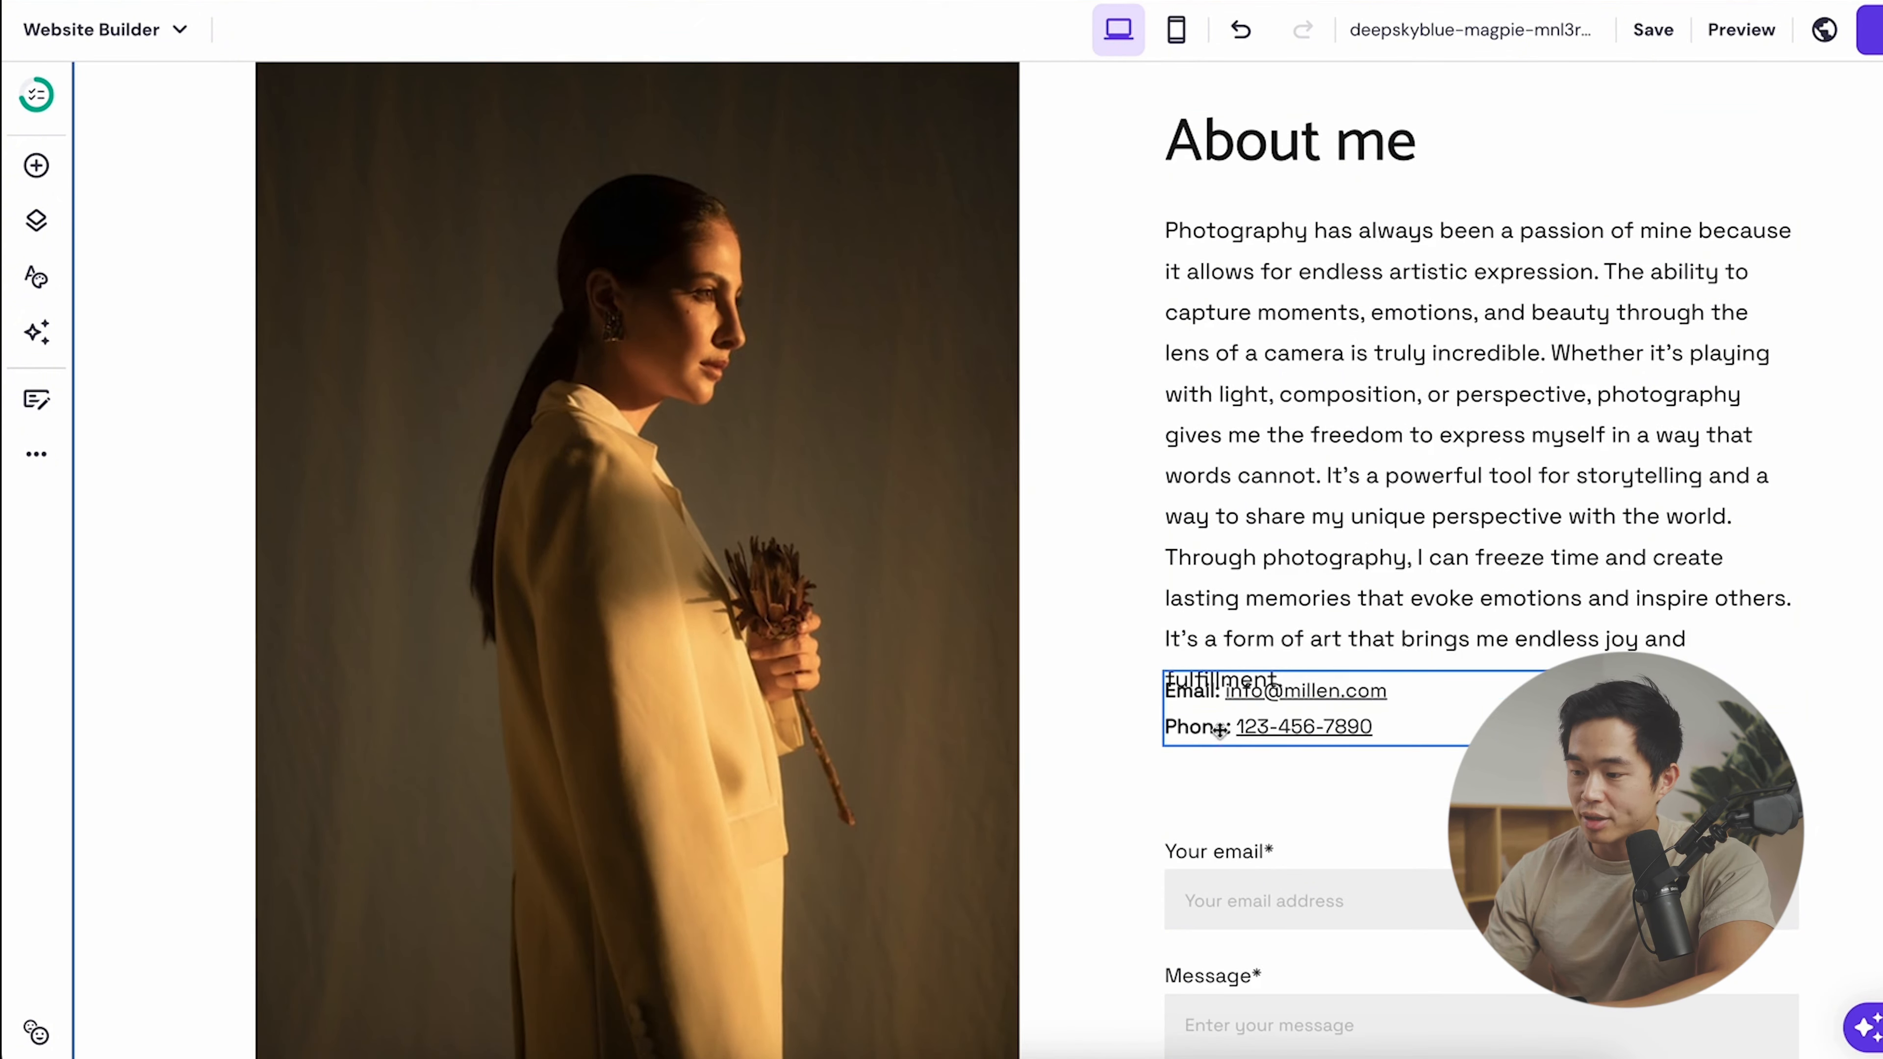
drag(1204, 711, 1202, 762)
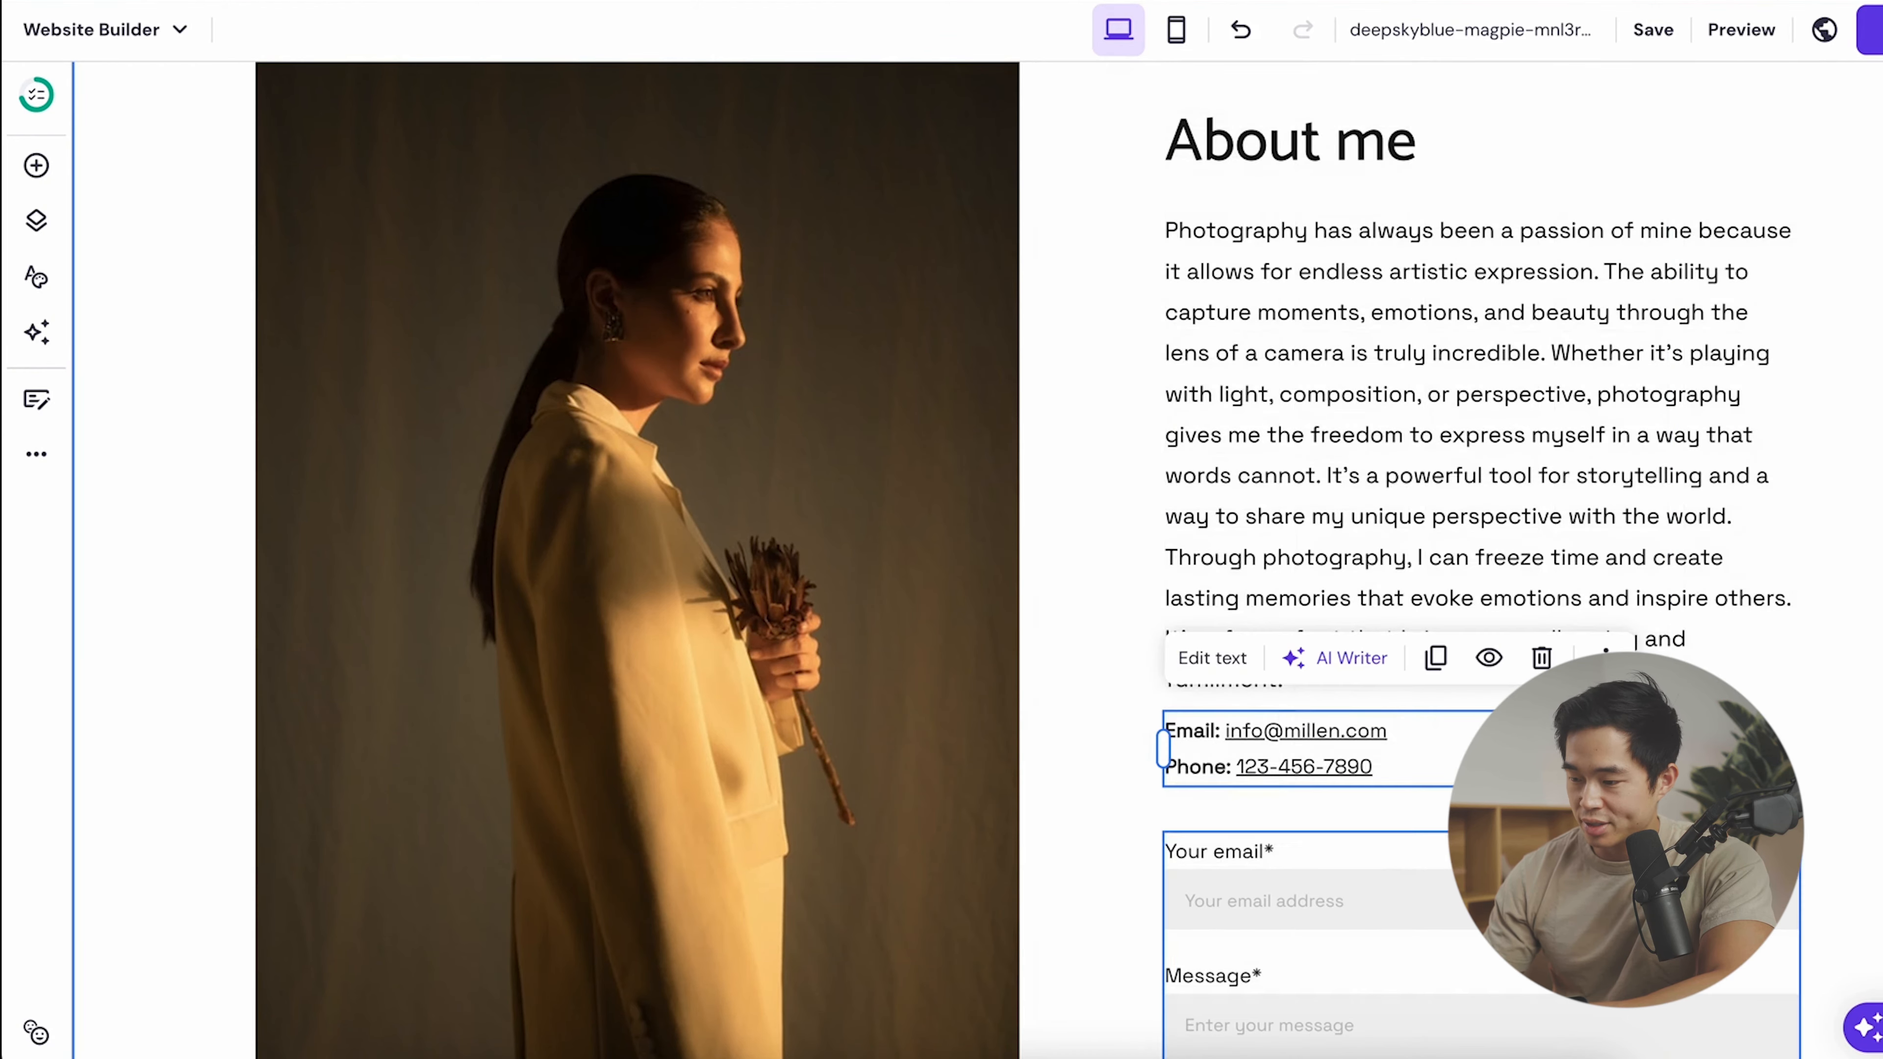
- In the mobile layout, place the Email/Phone block under the paragraph too
click(1176, 30)
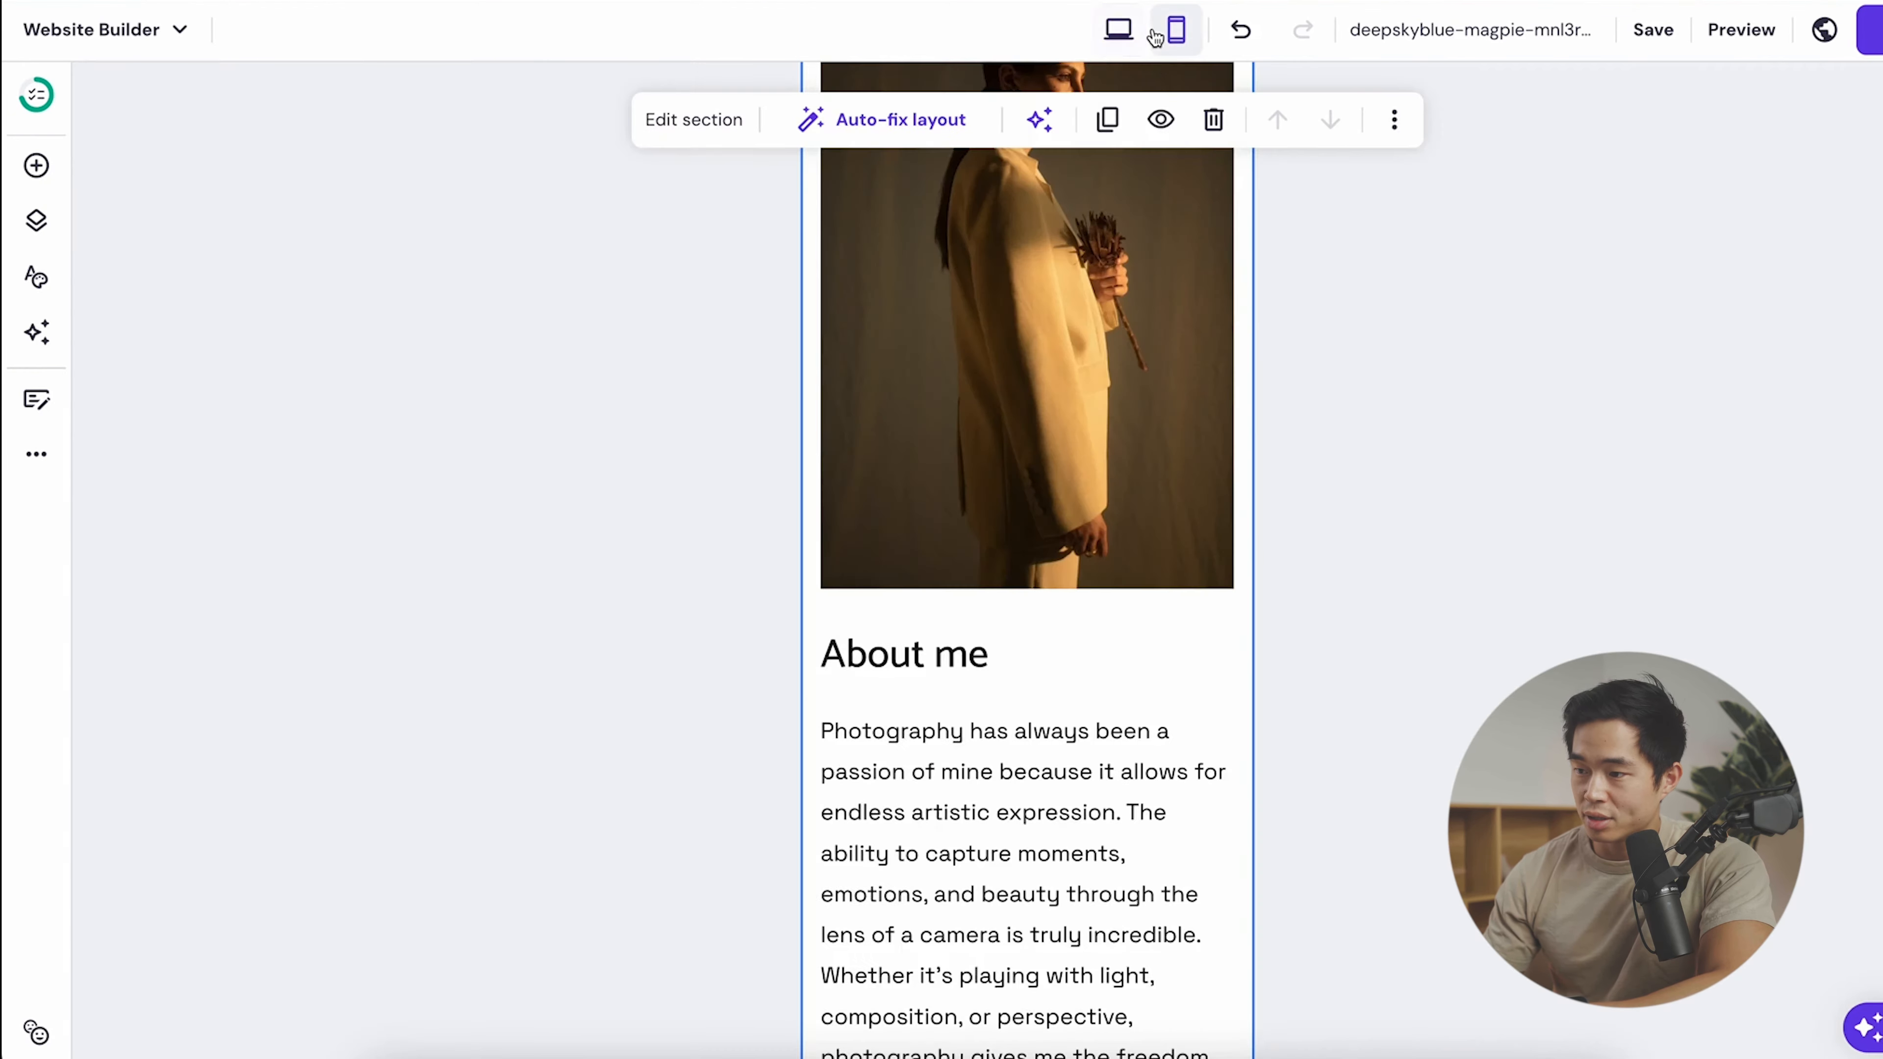
scroll(1105, 731, down, 7)
click(963, 558)
drag(963, 557, 963, 517)
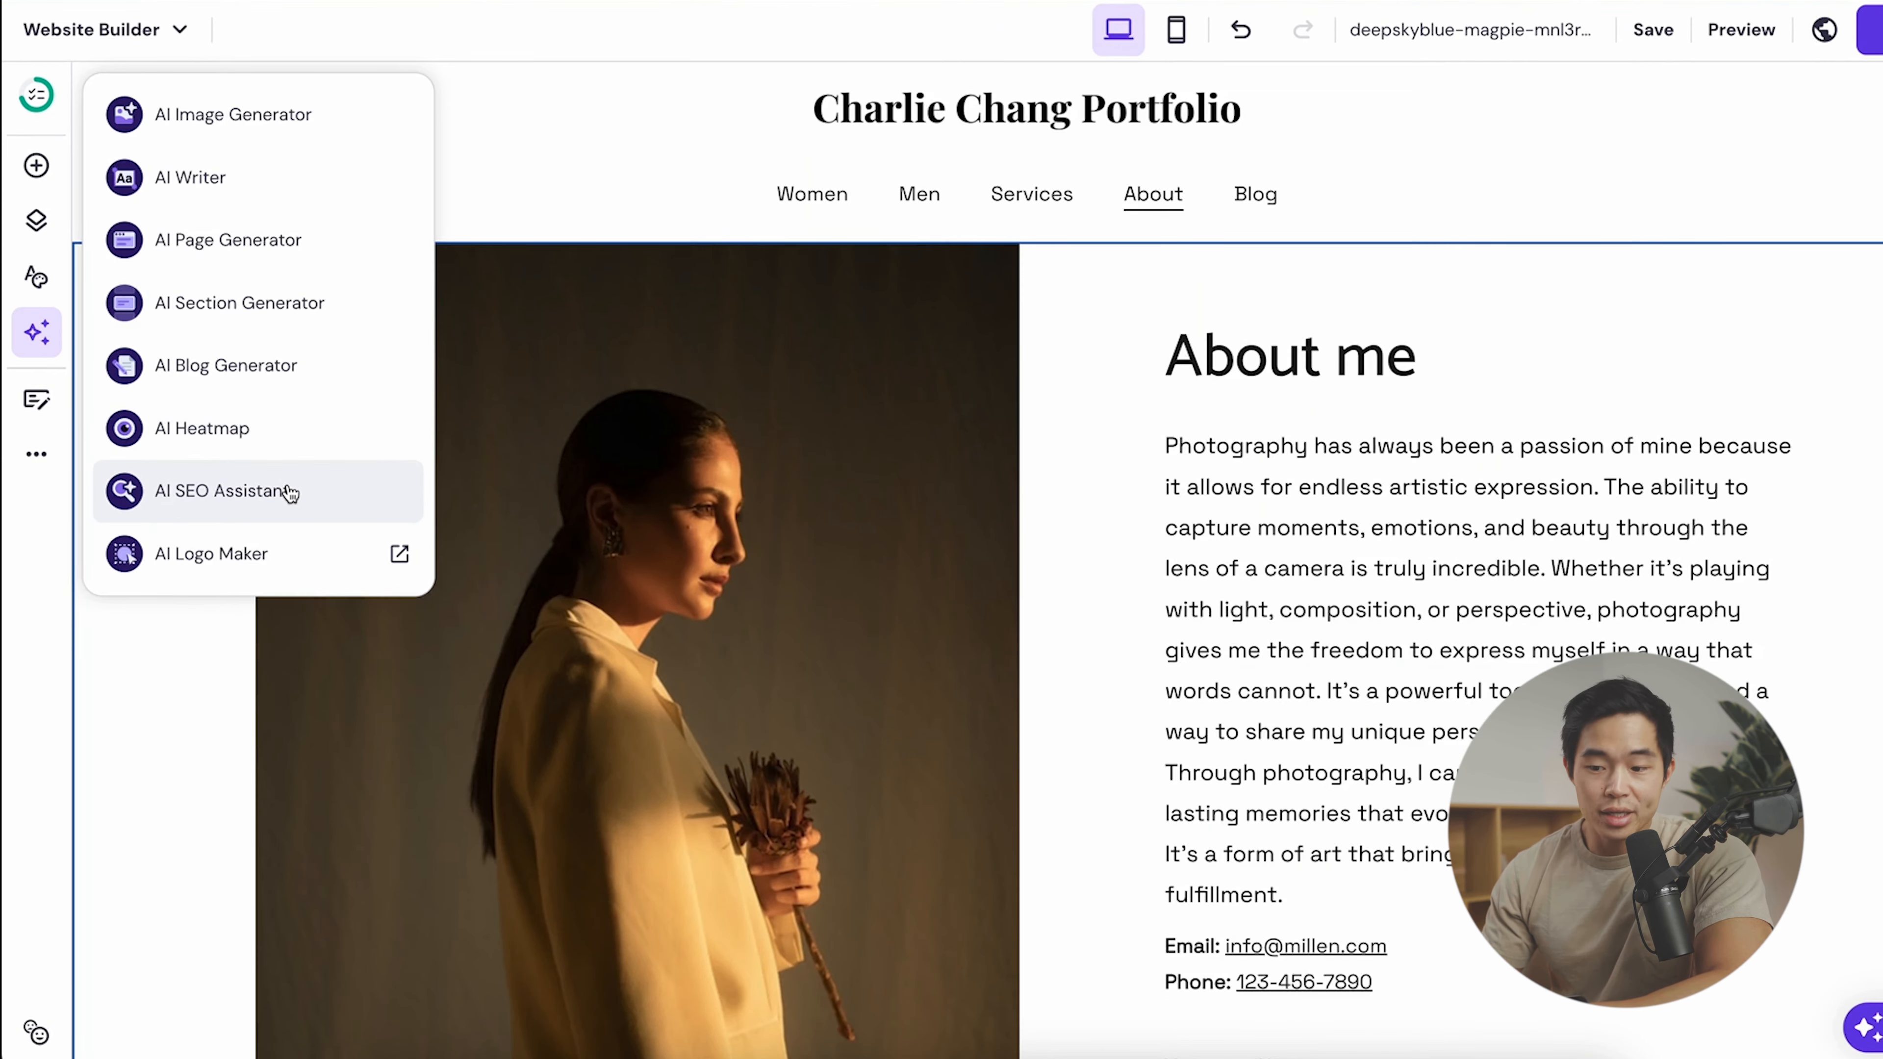
- Open the AI SEO Assistant and review the About page's search preview and empty keywords
click(290, 492)
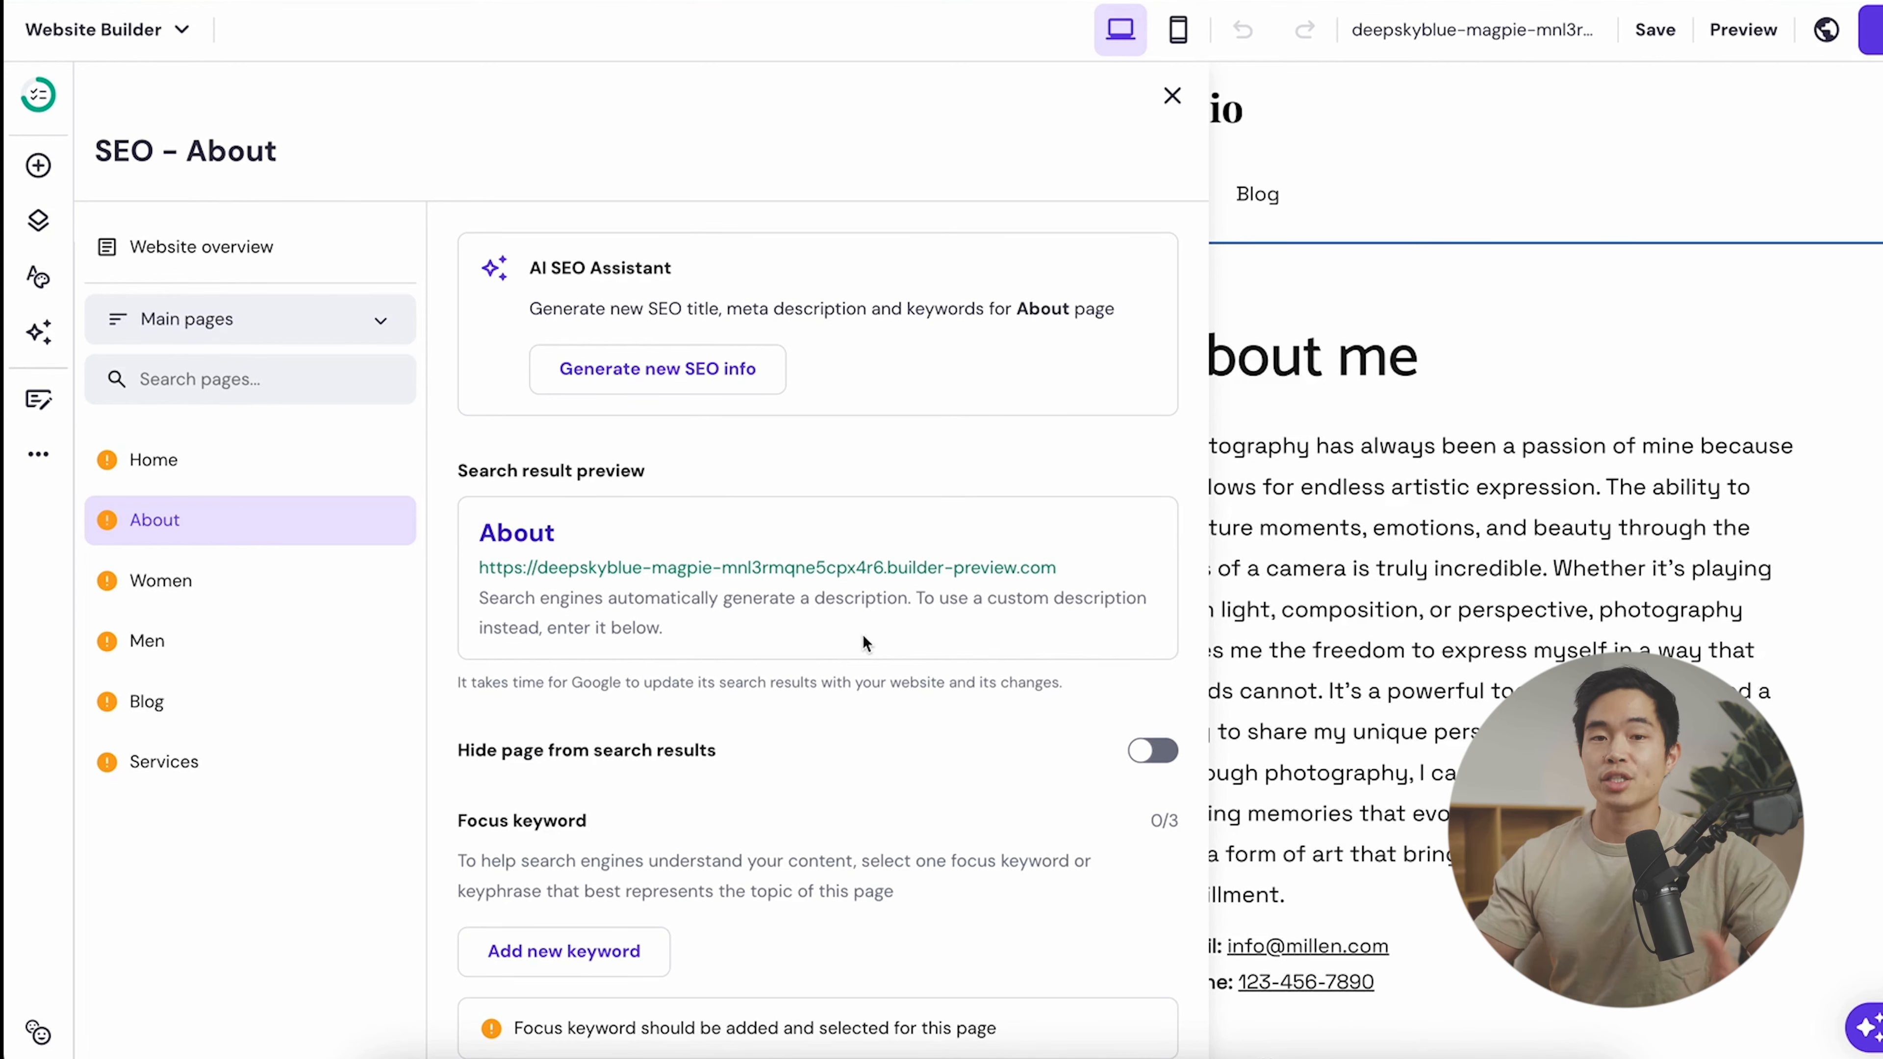
scroll(862, 634, down, 1)
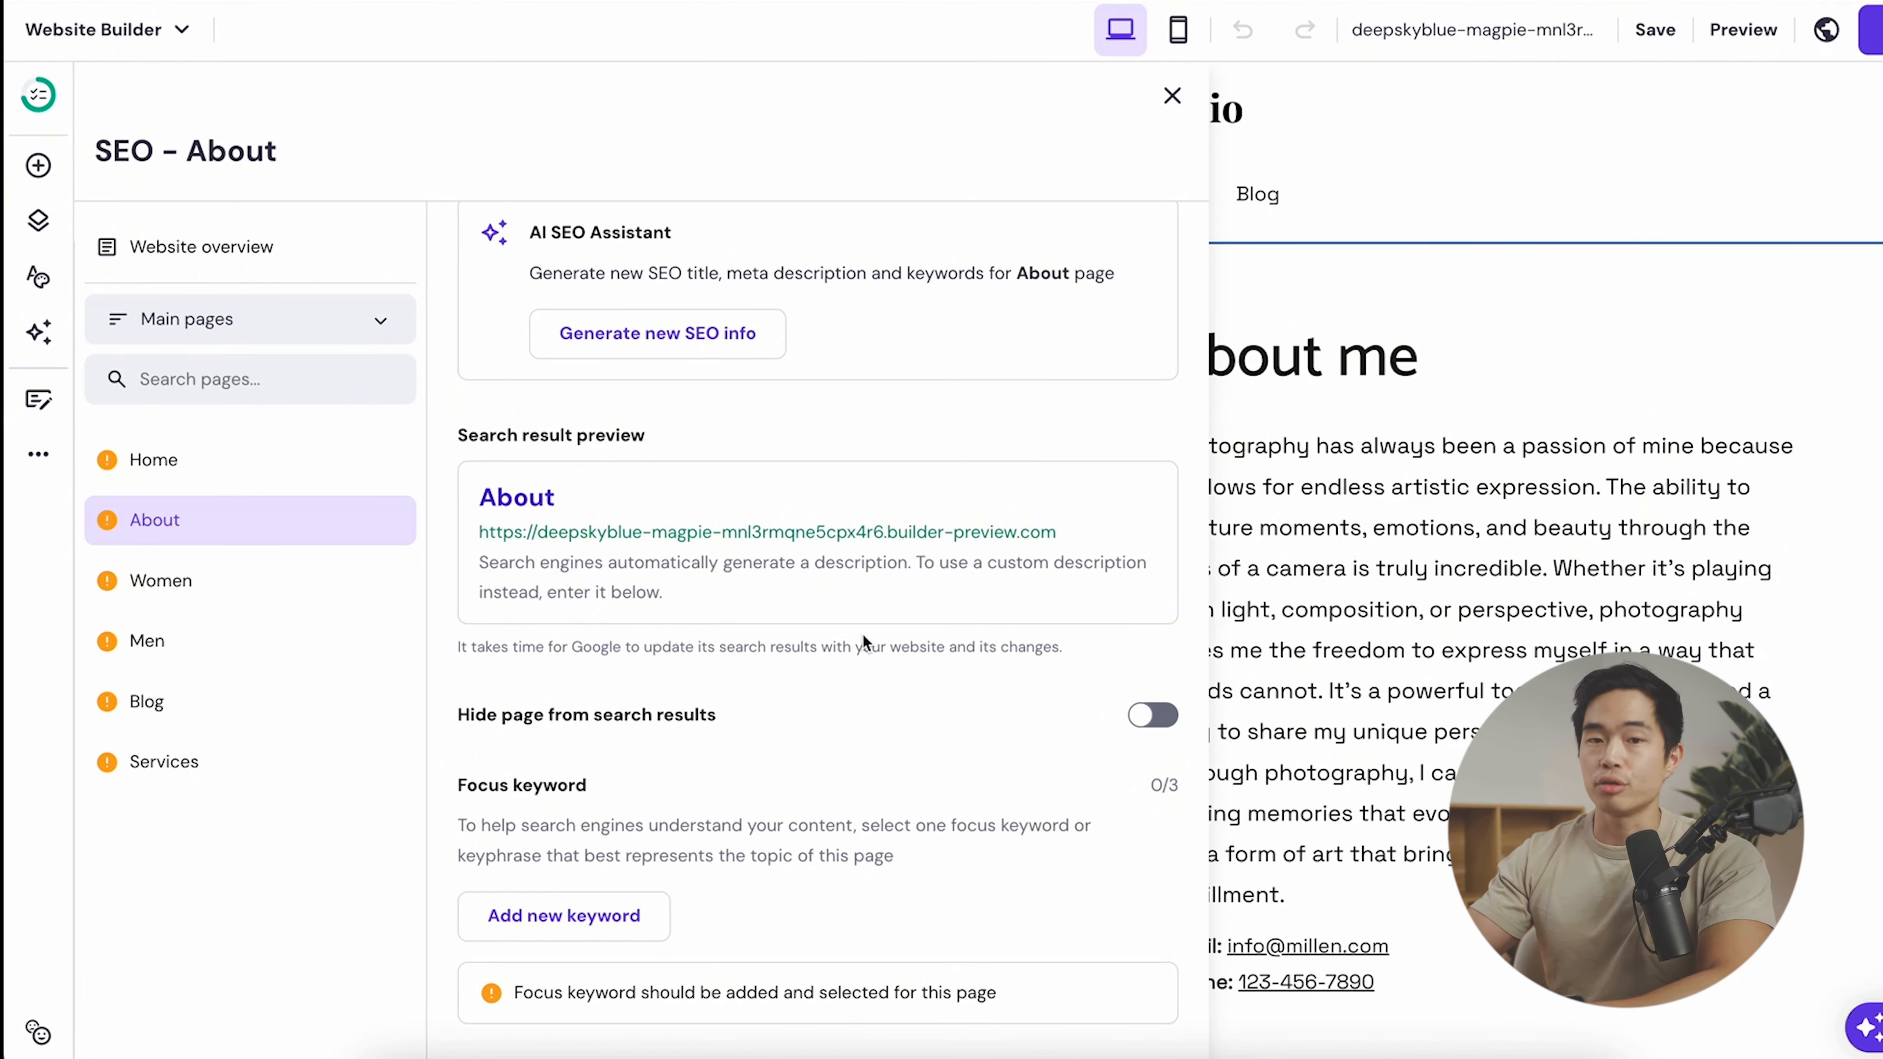
scroll(714, 246, up, 1)
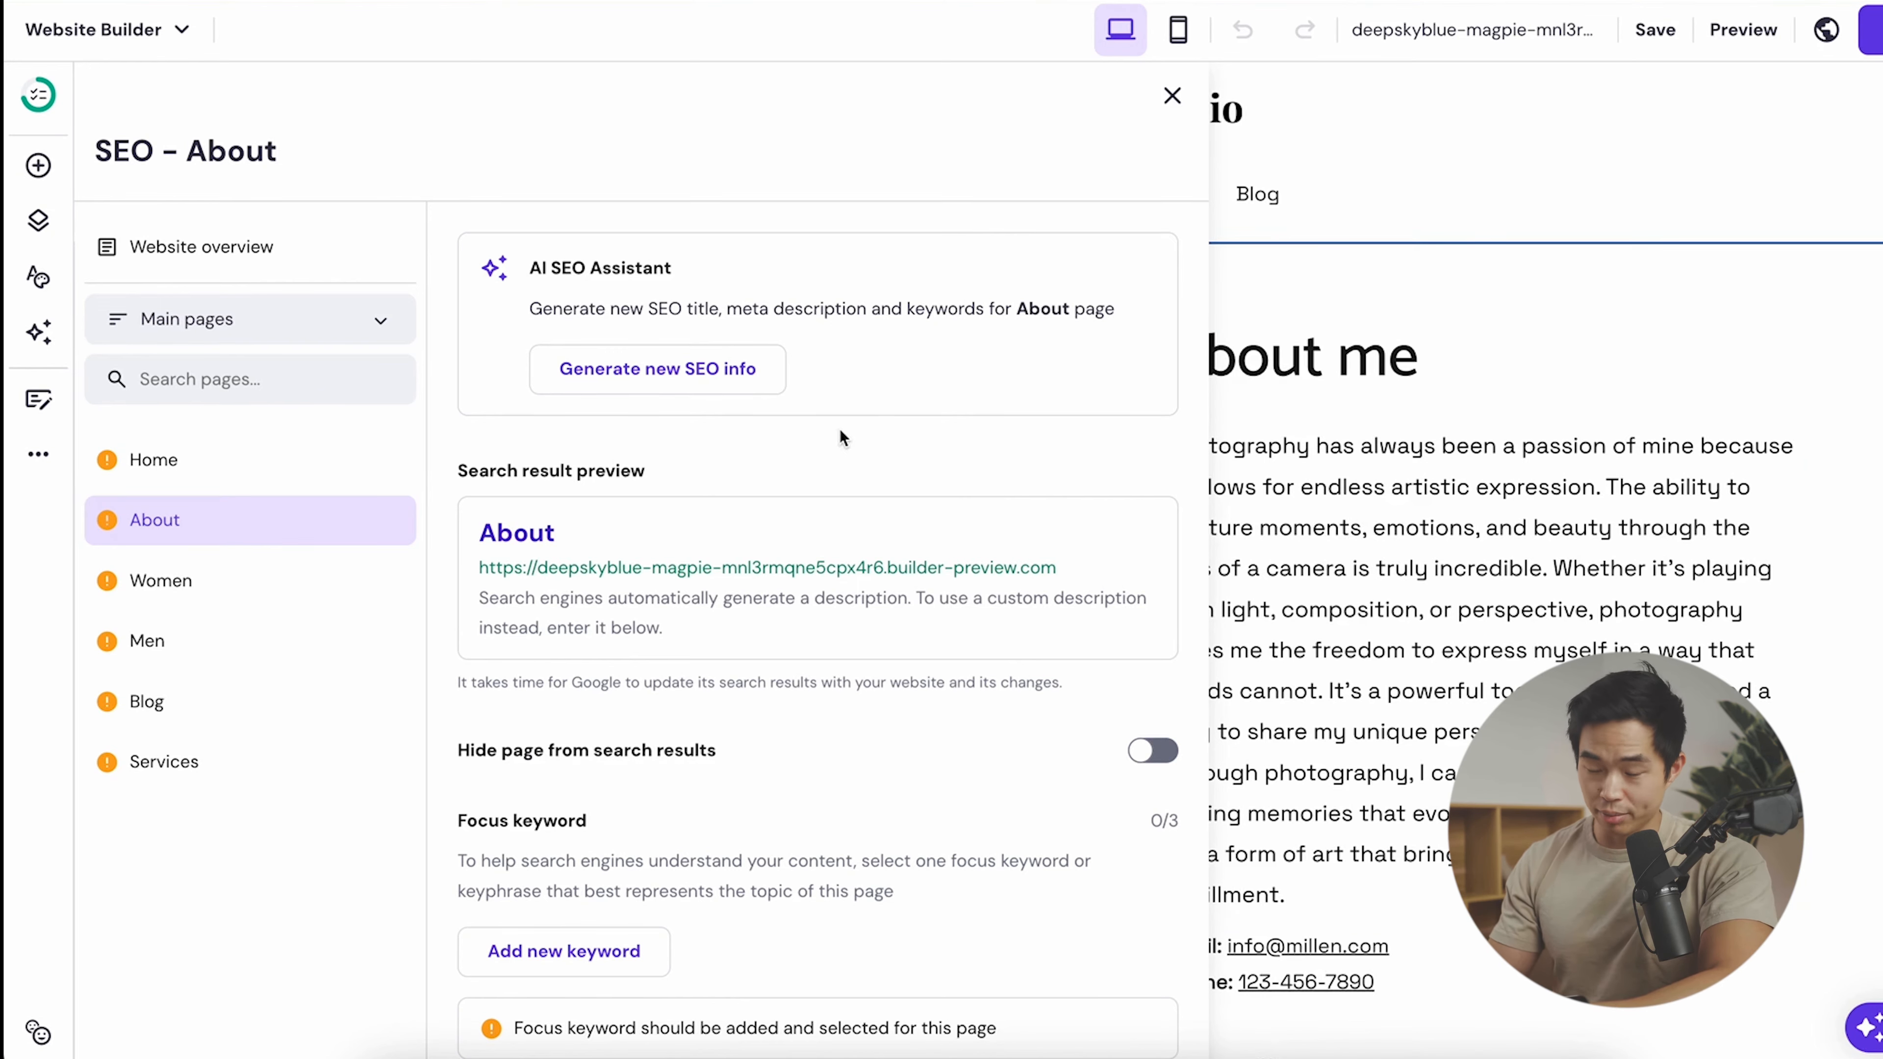
- Generate SEO info from the brand name and a Los Angeles photographer description, adding los angeles as third keyword
click(689, 382)
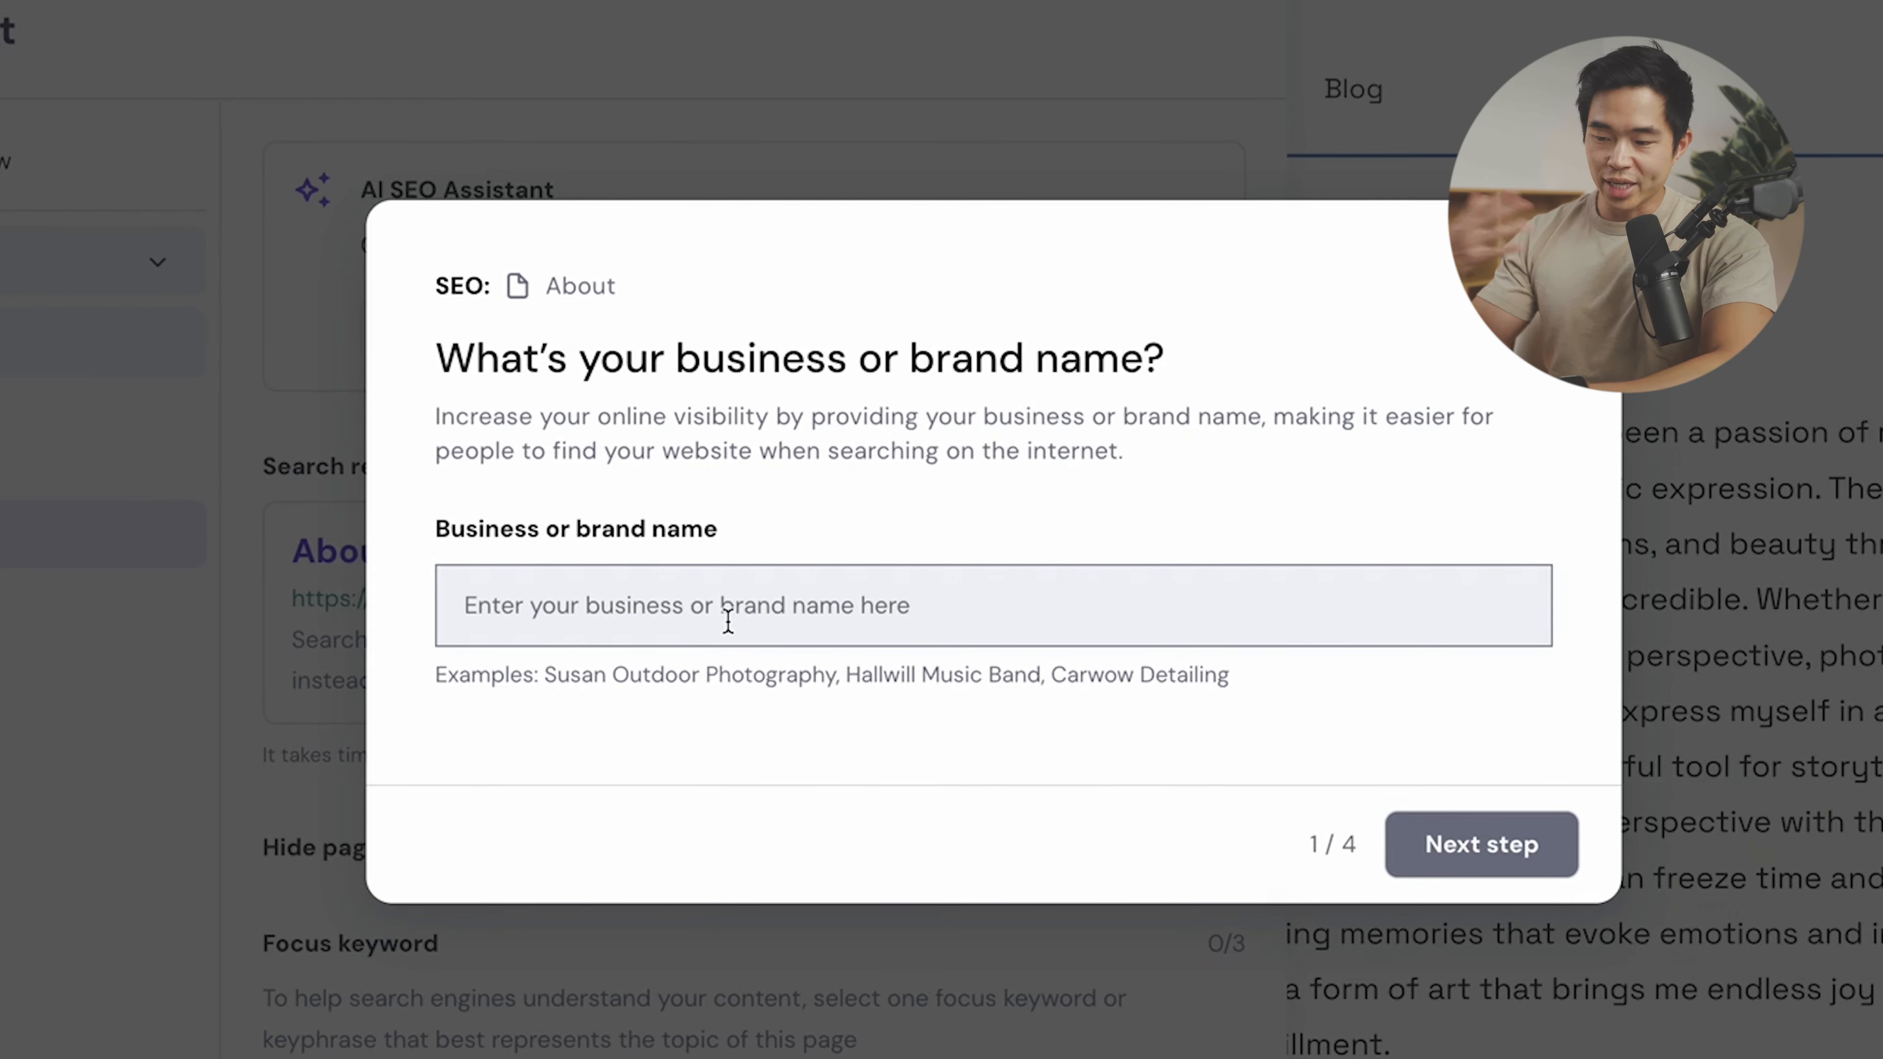
text(Charlie Chang Portfolio)
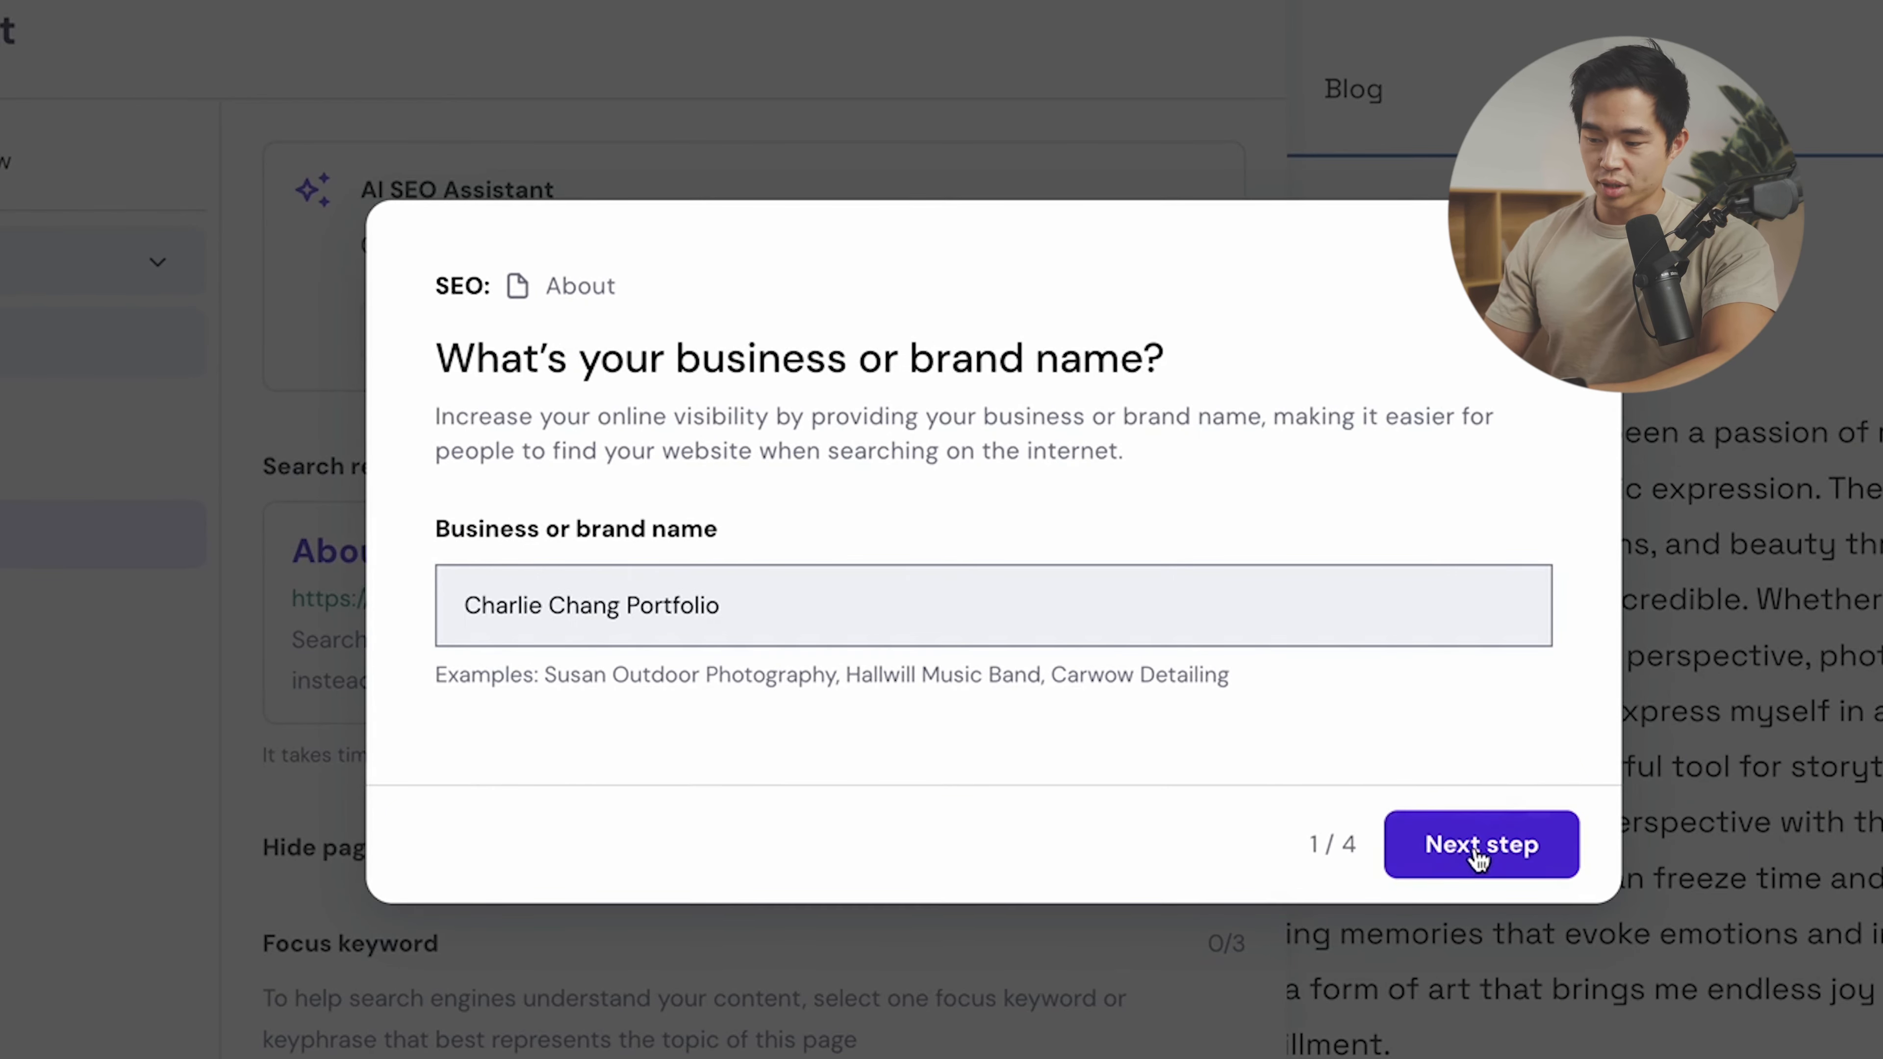
click(1412, 853)
text(This is a showcase of Charlie Chang's photography. He is a photographer based in Los Angeles, CA. Specializing in portraits, lifestyle, and graduation shoots. It is a collection of my portfolio of work)
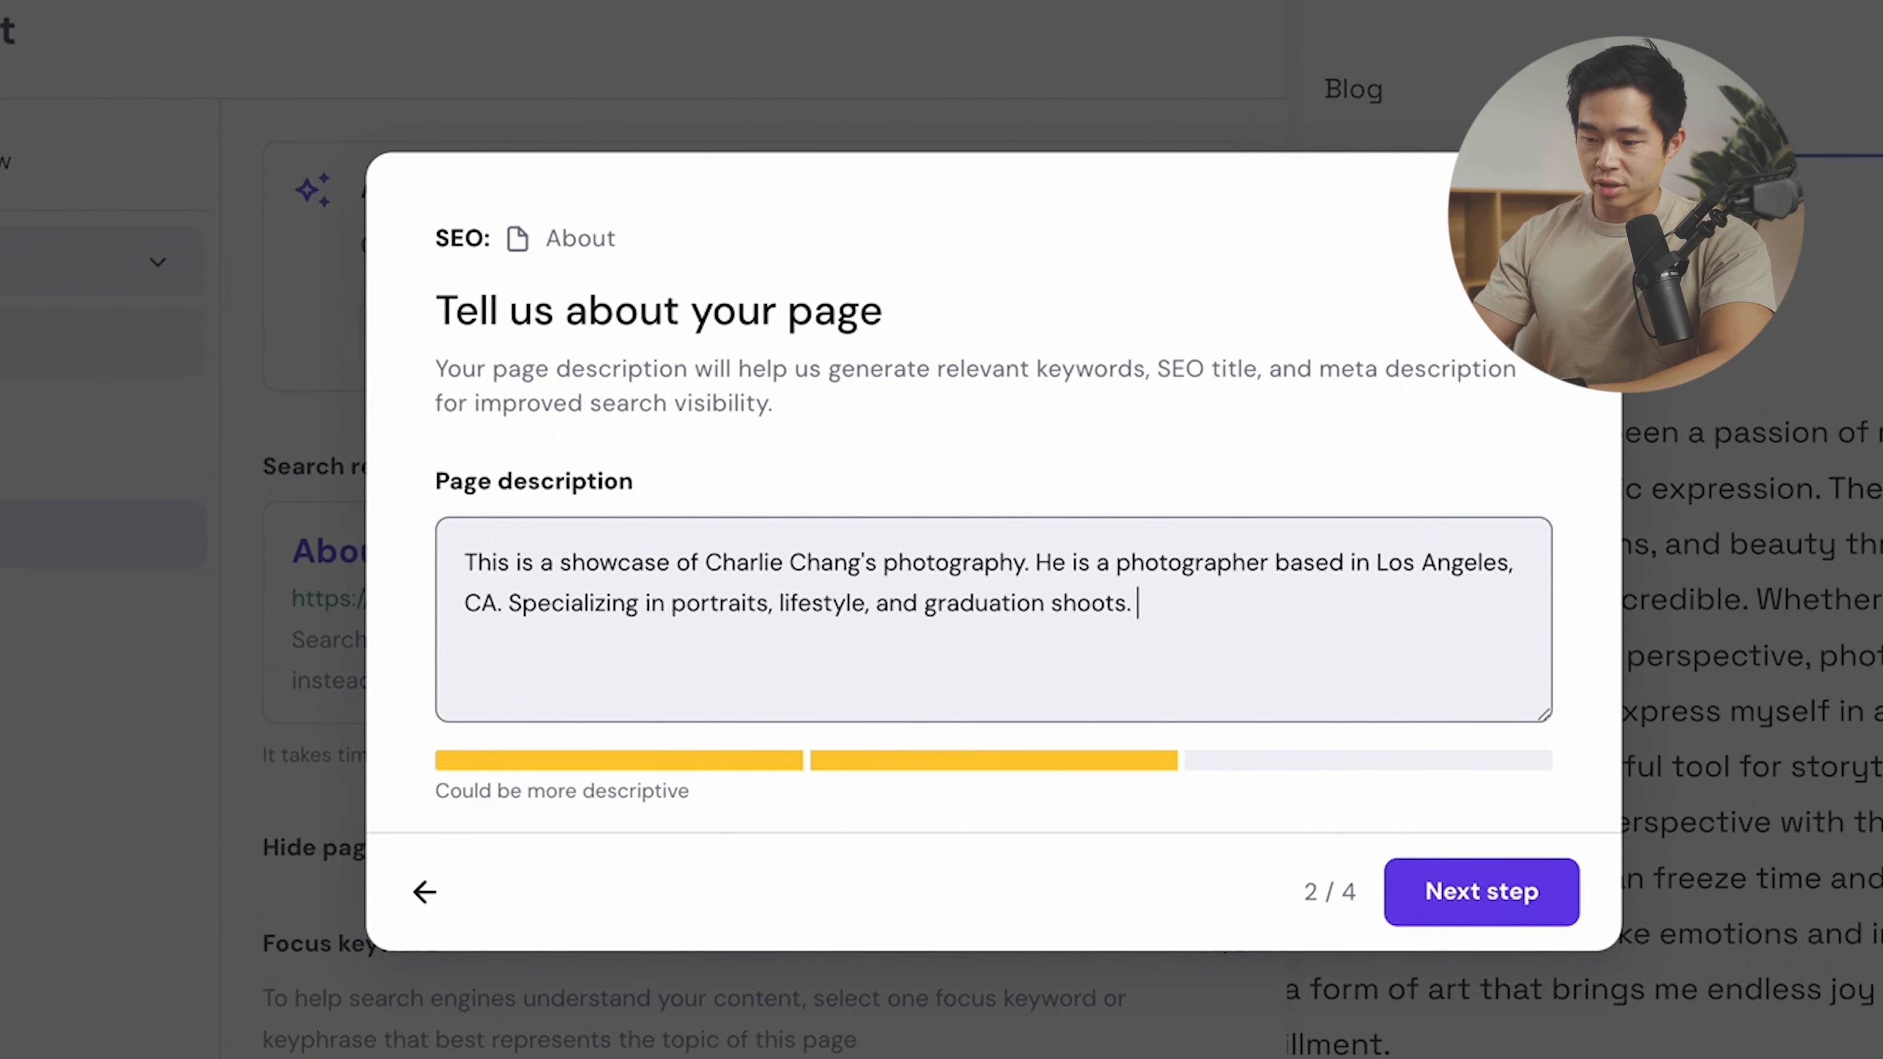
click(1495, 893)
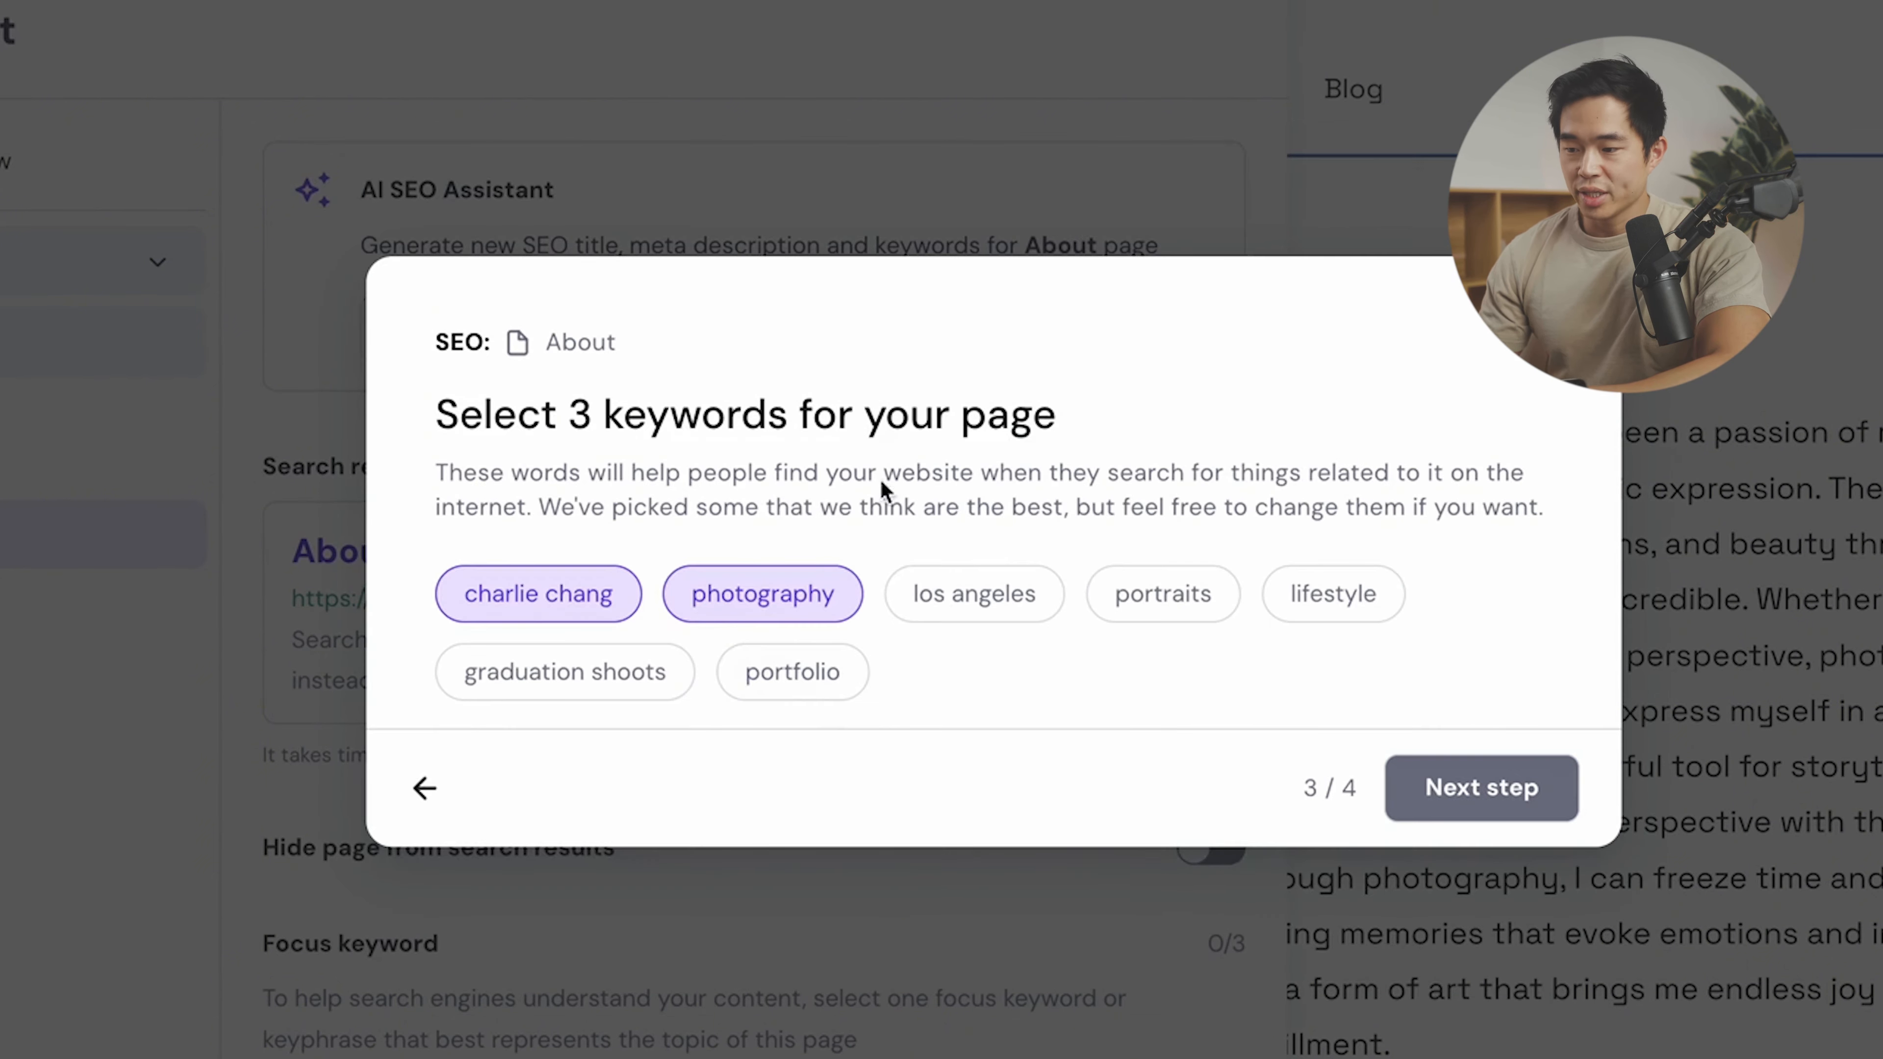
click(979, 597)
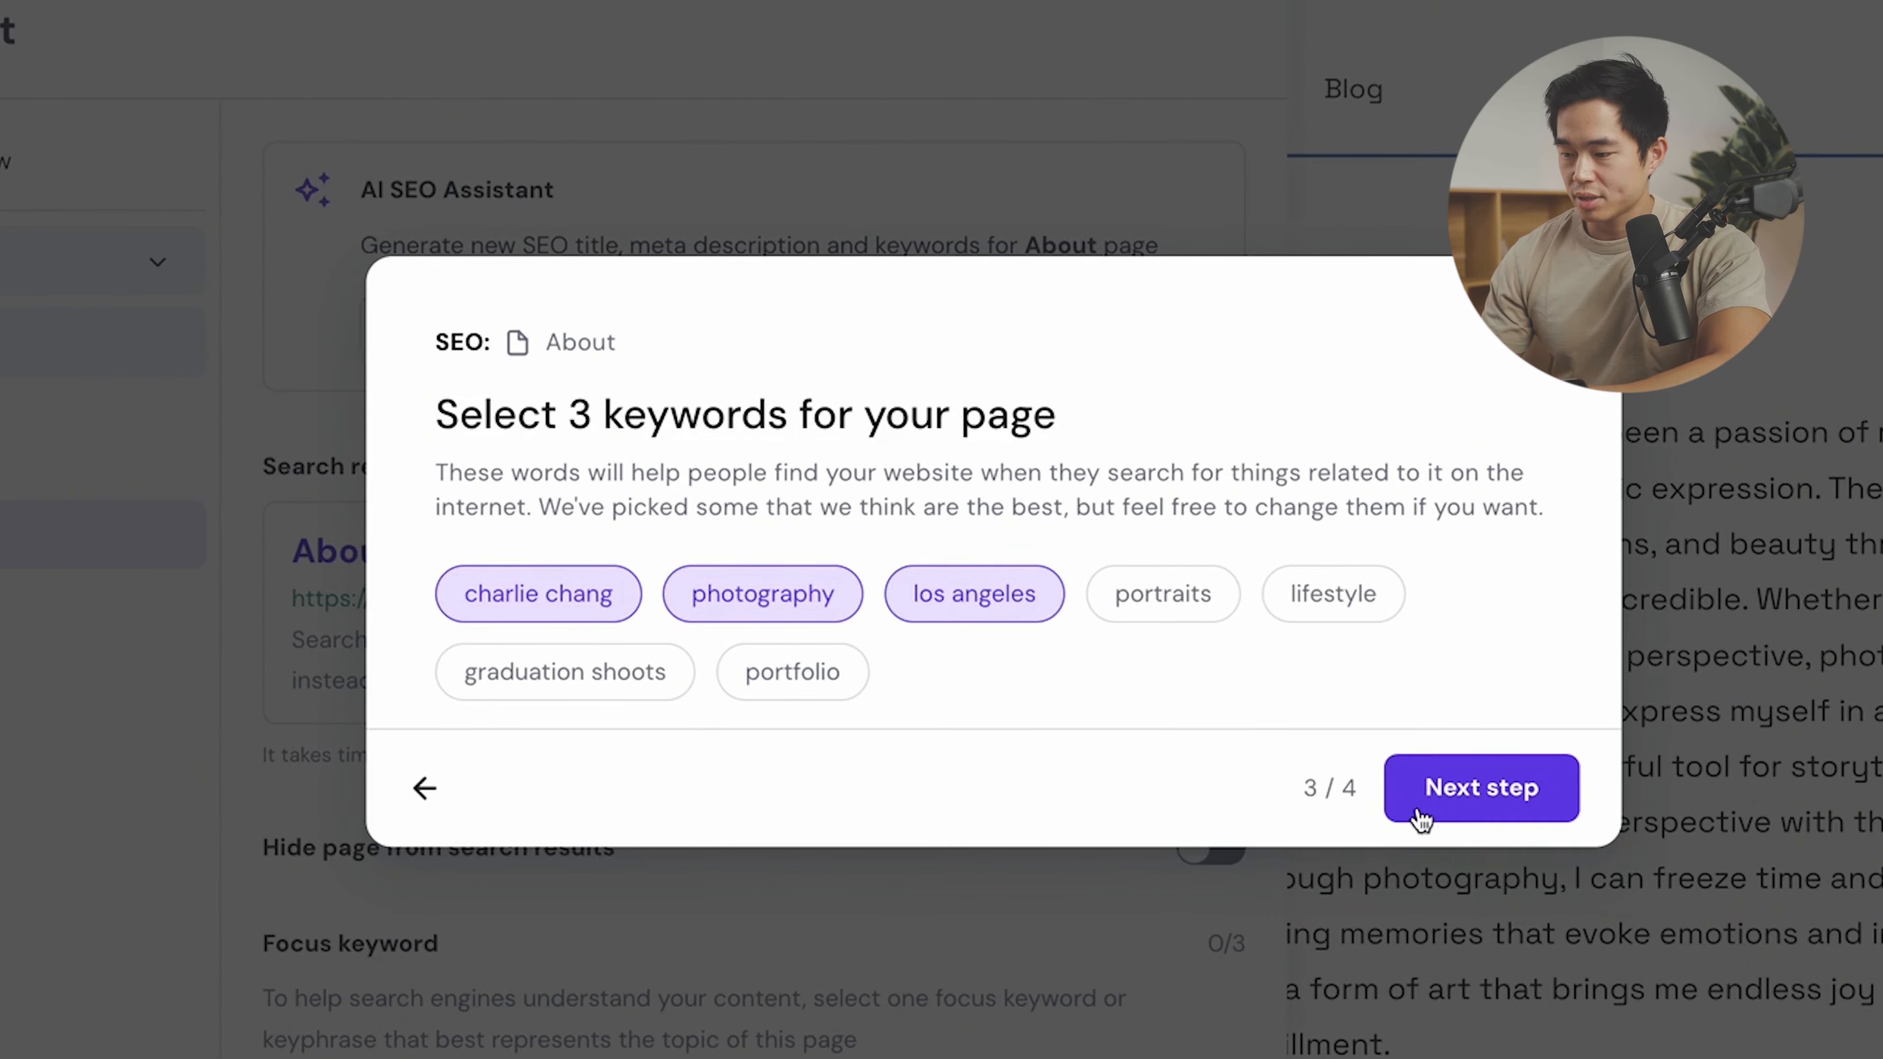
click(1427, 801)
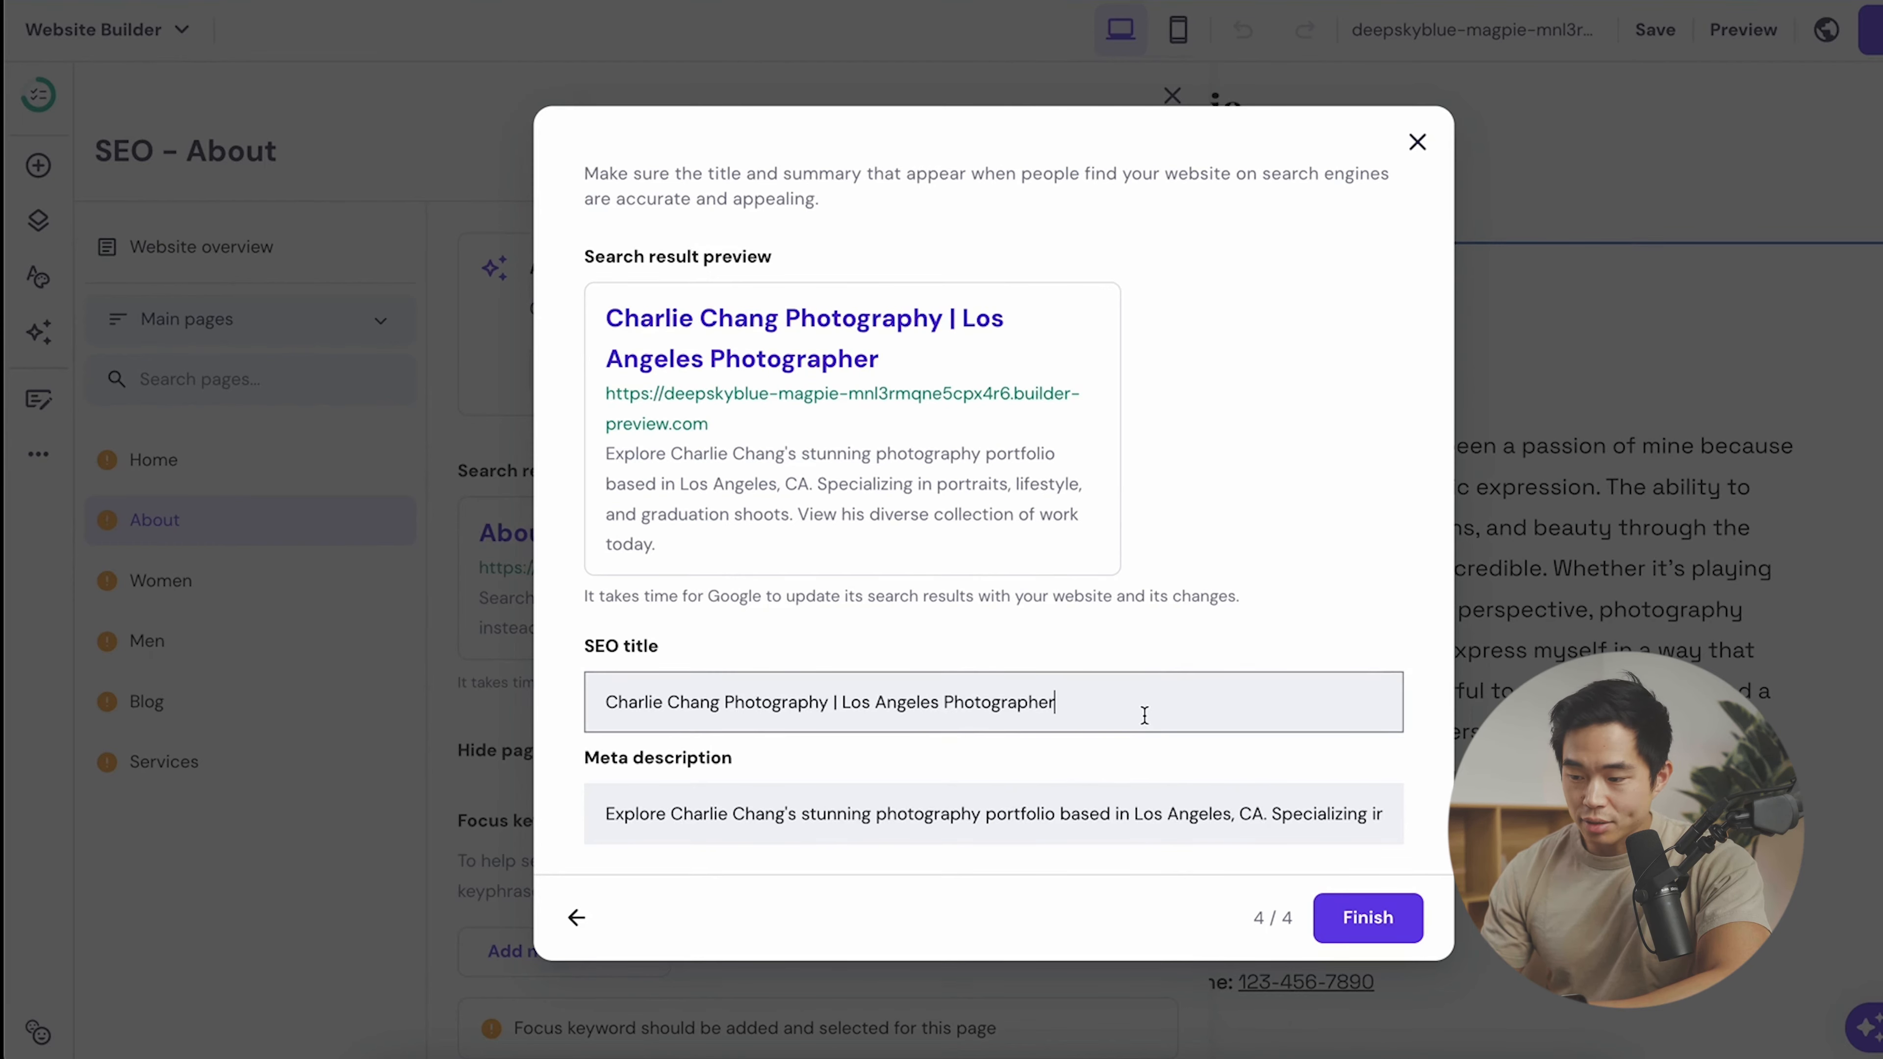
click(1374, 920)
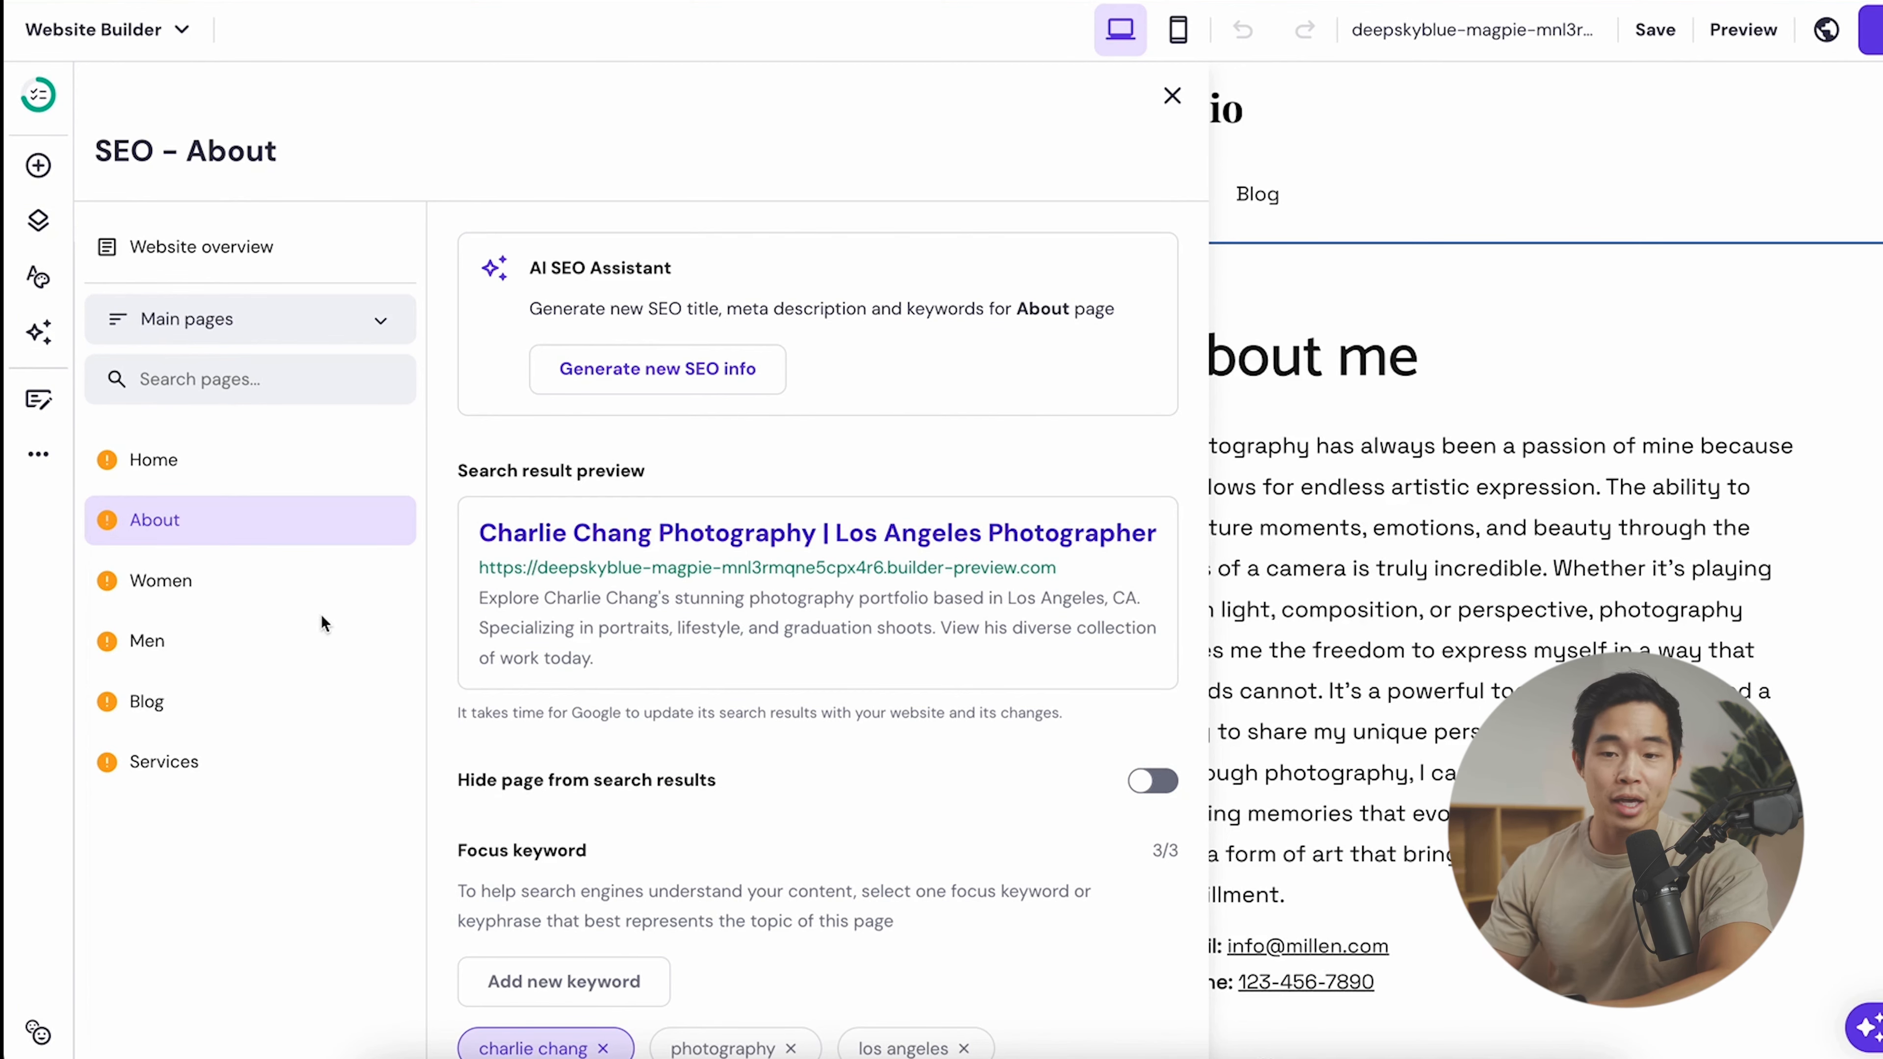
- Review the SEO settings of Home, About, Women, Men, Blog and Services pages in turn
click(284, 475)
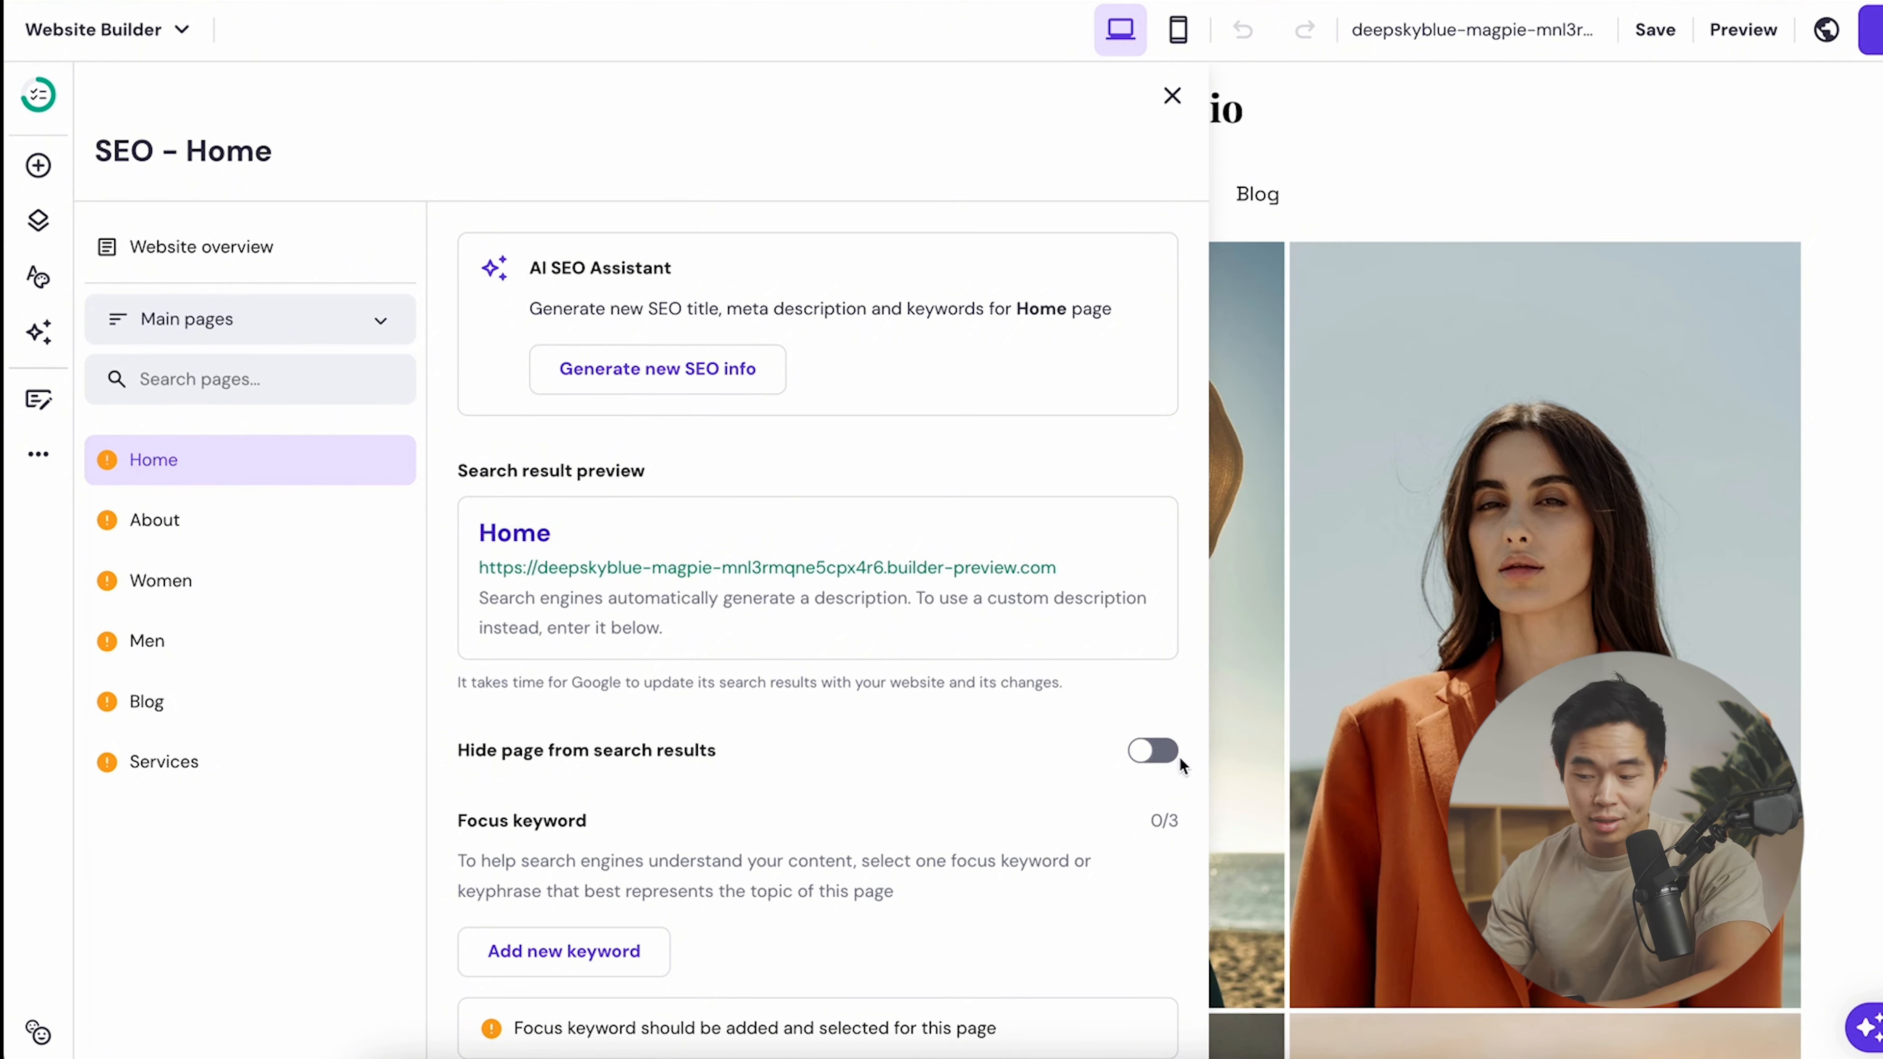
scroll(856, 667, down, 5)
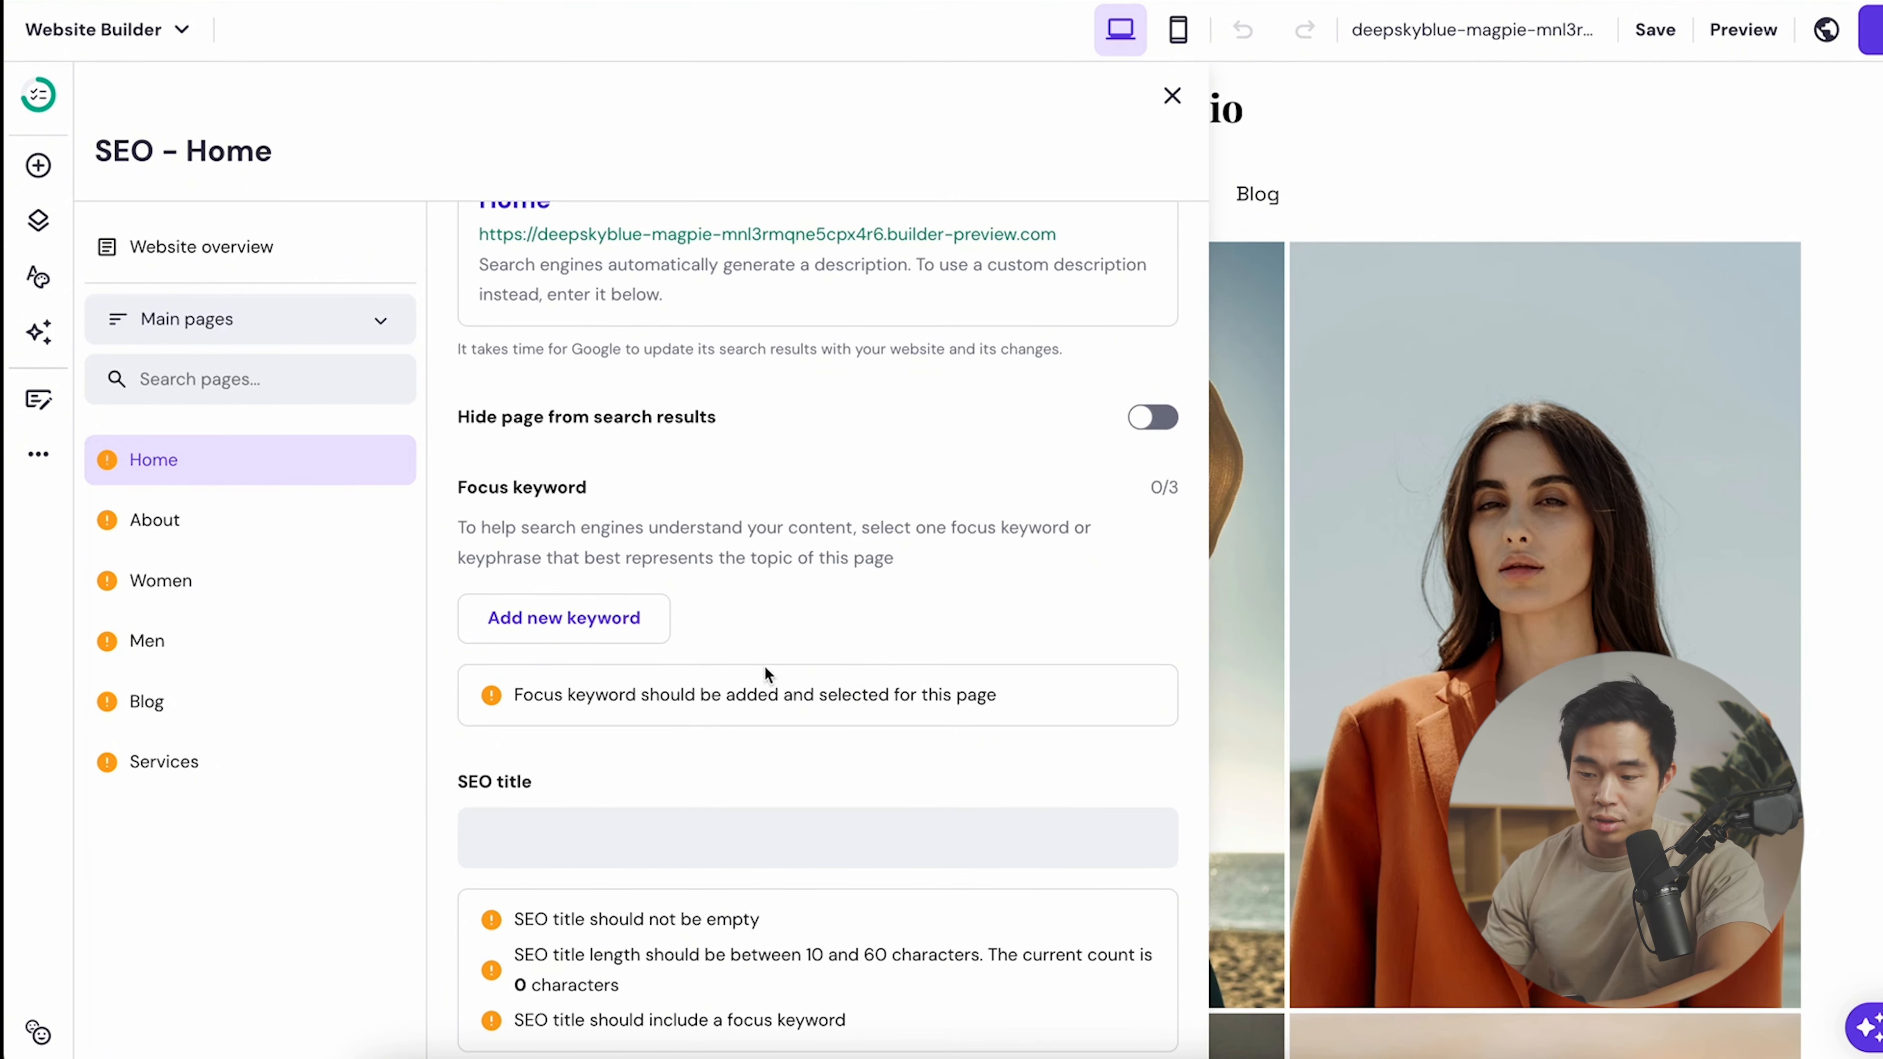
scroll(765, 667, up, 1)
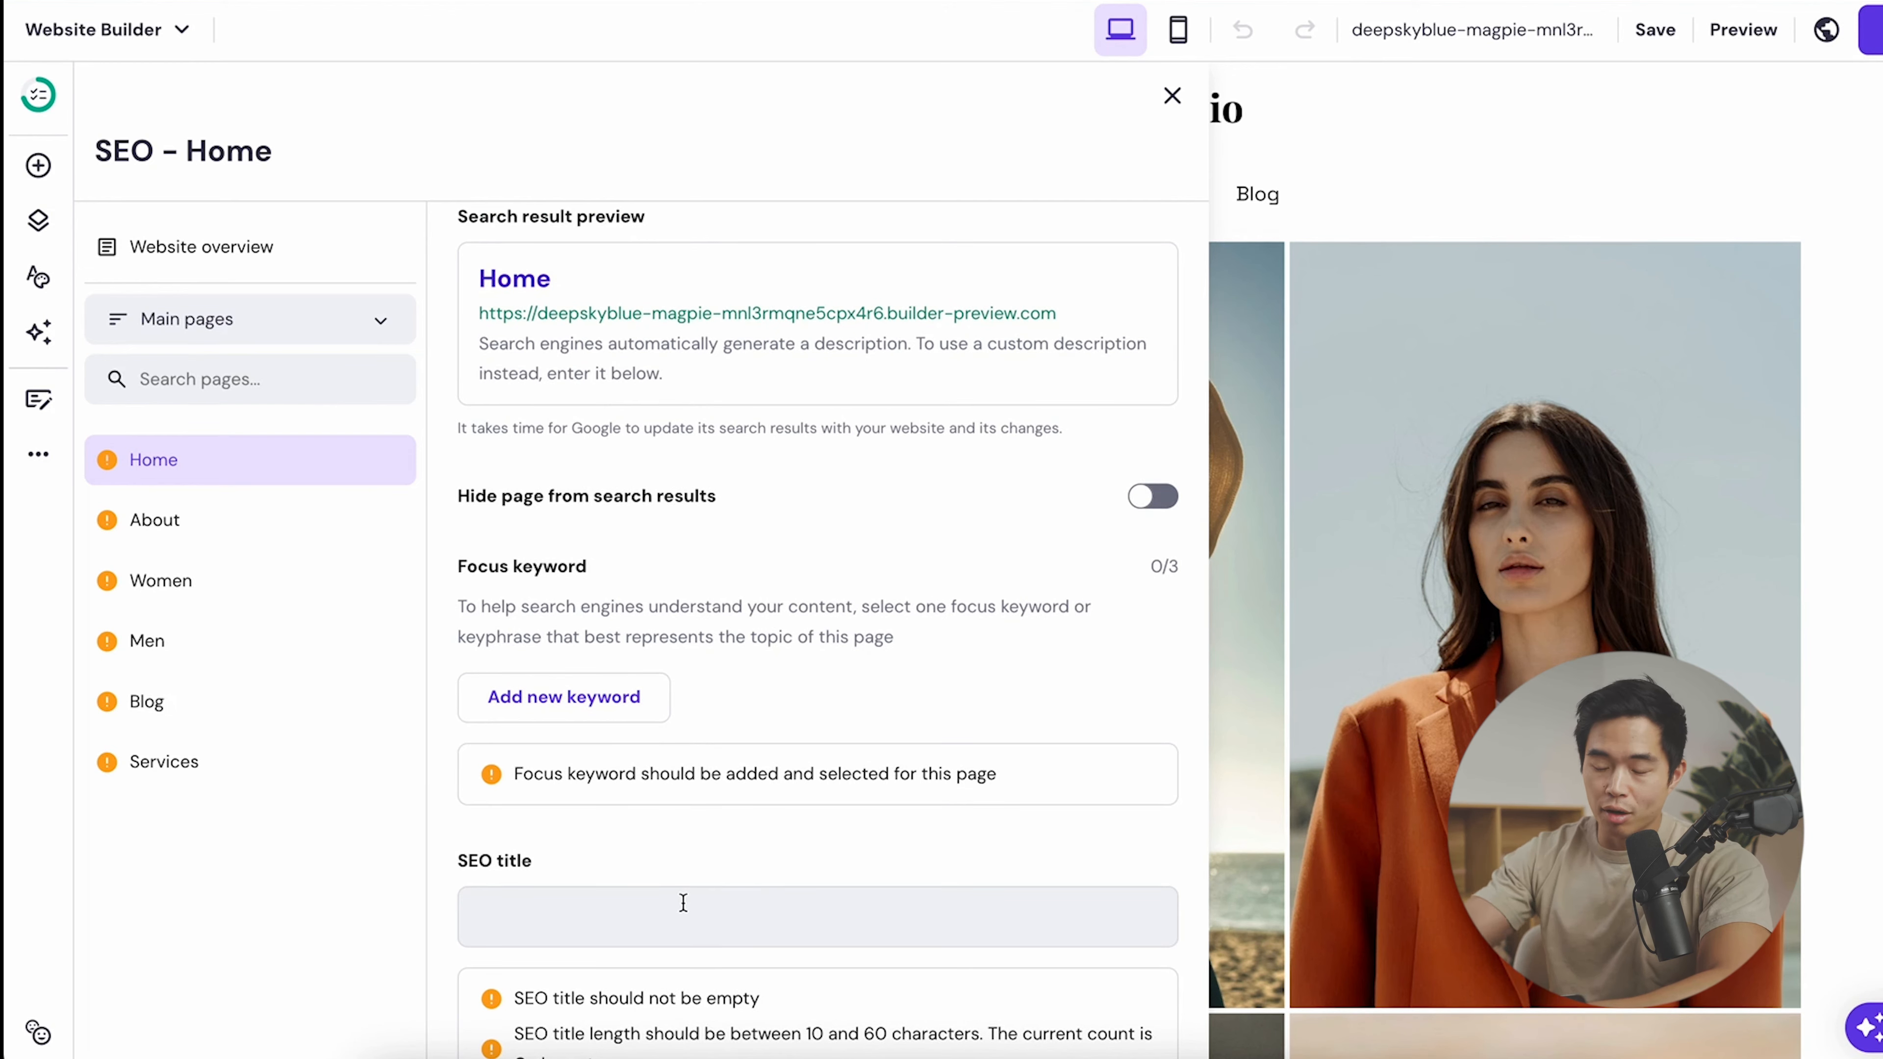
scroll(682, 903, up, 3)
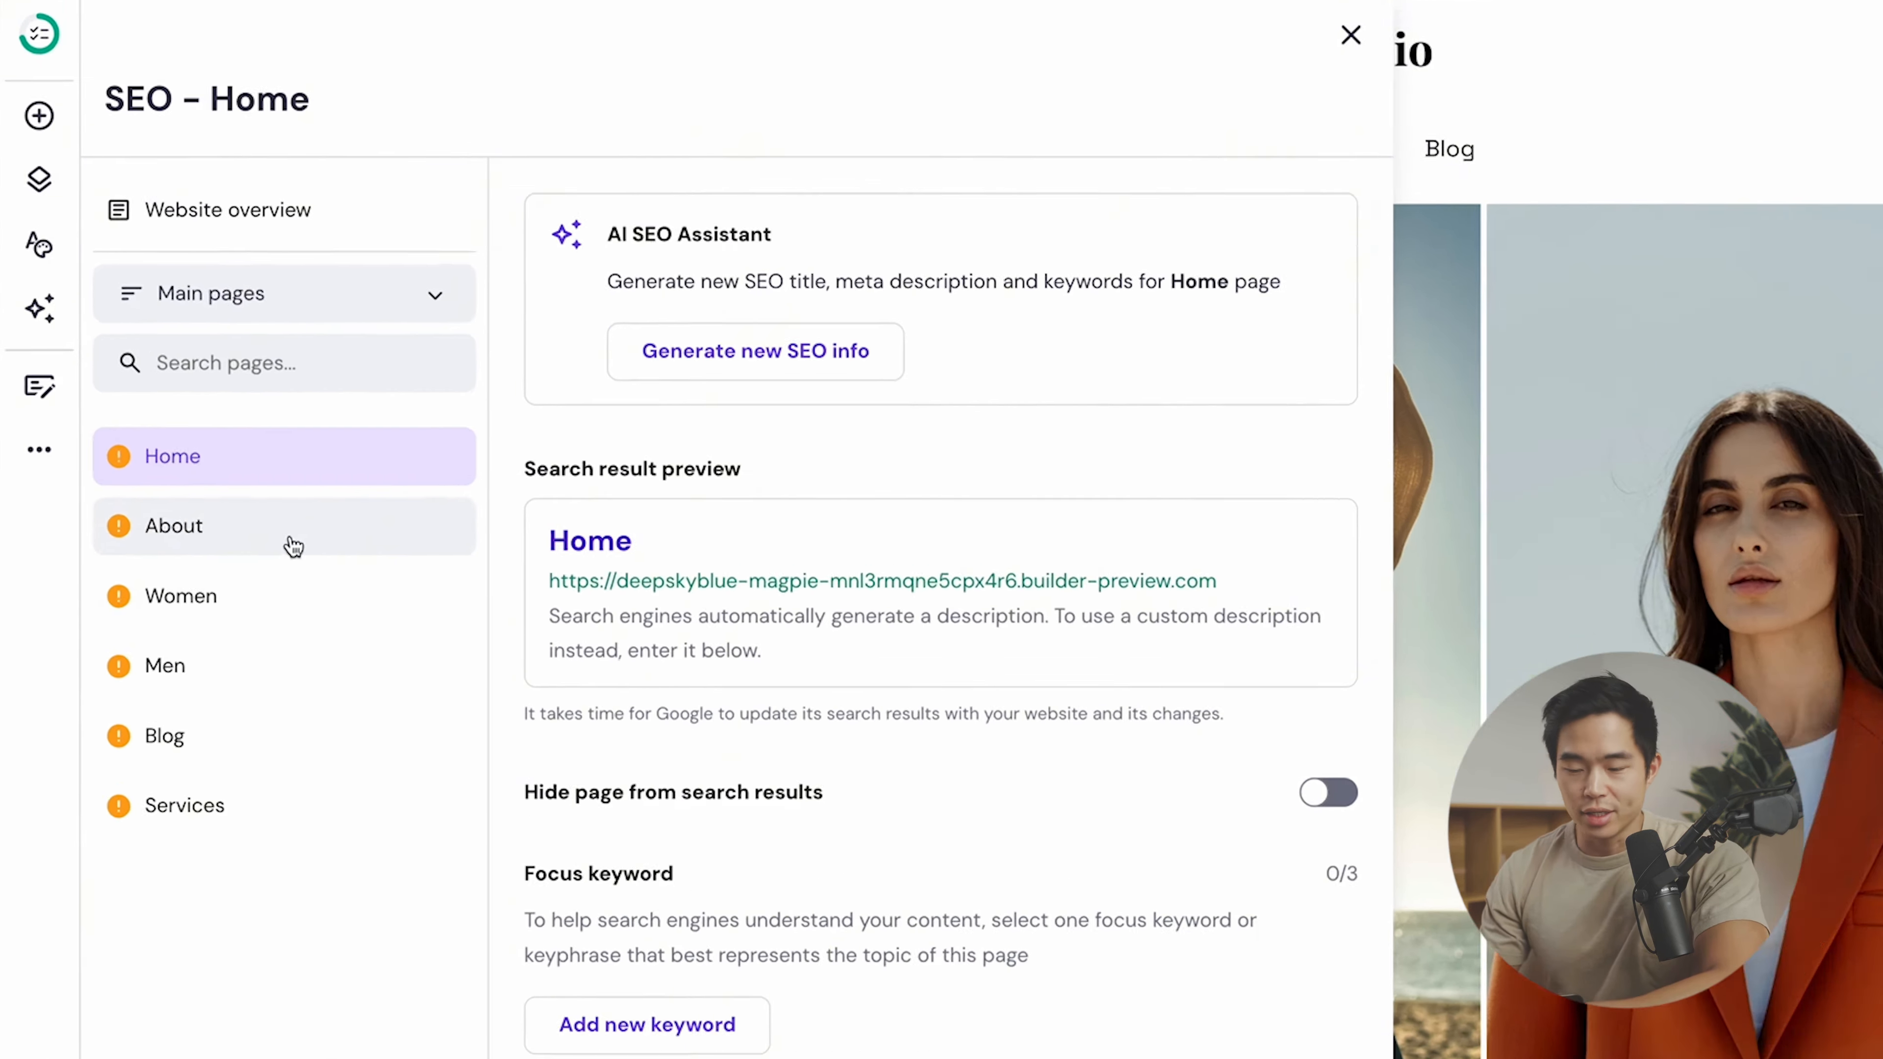
click(246, 530)
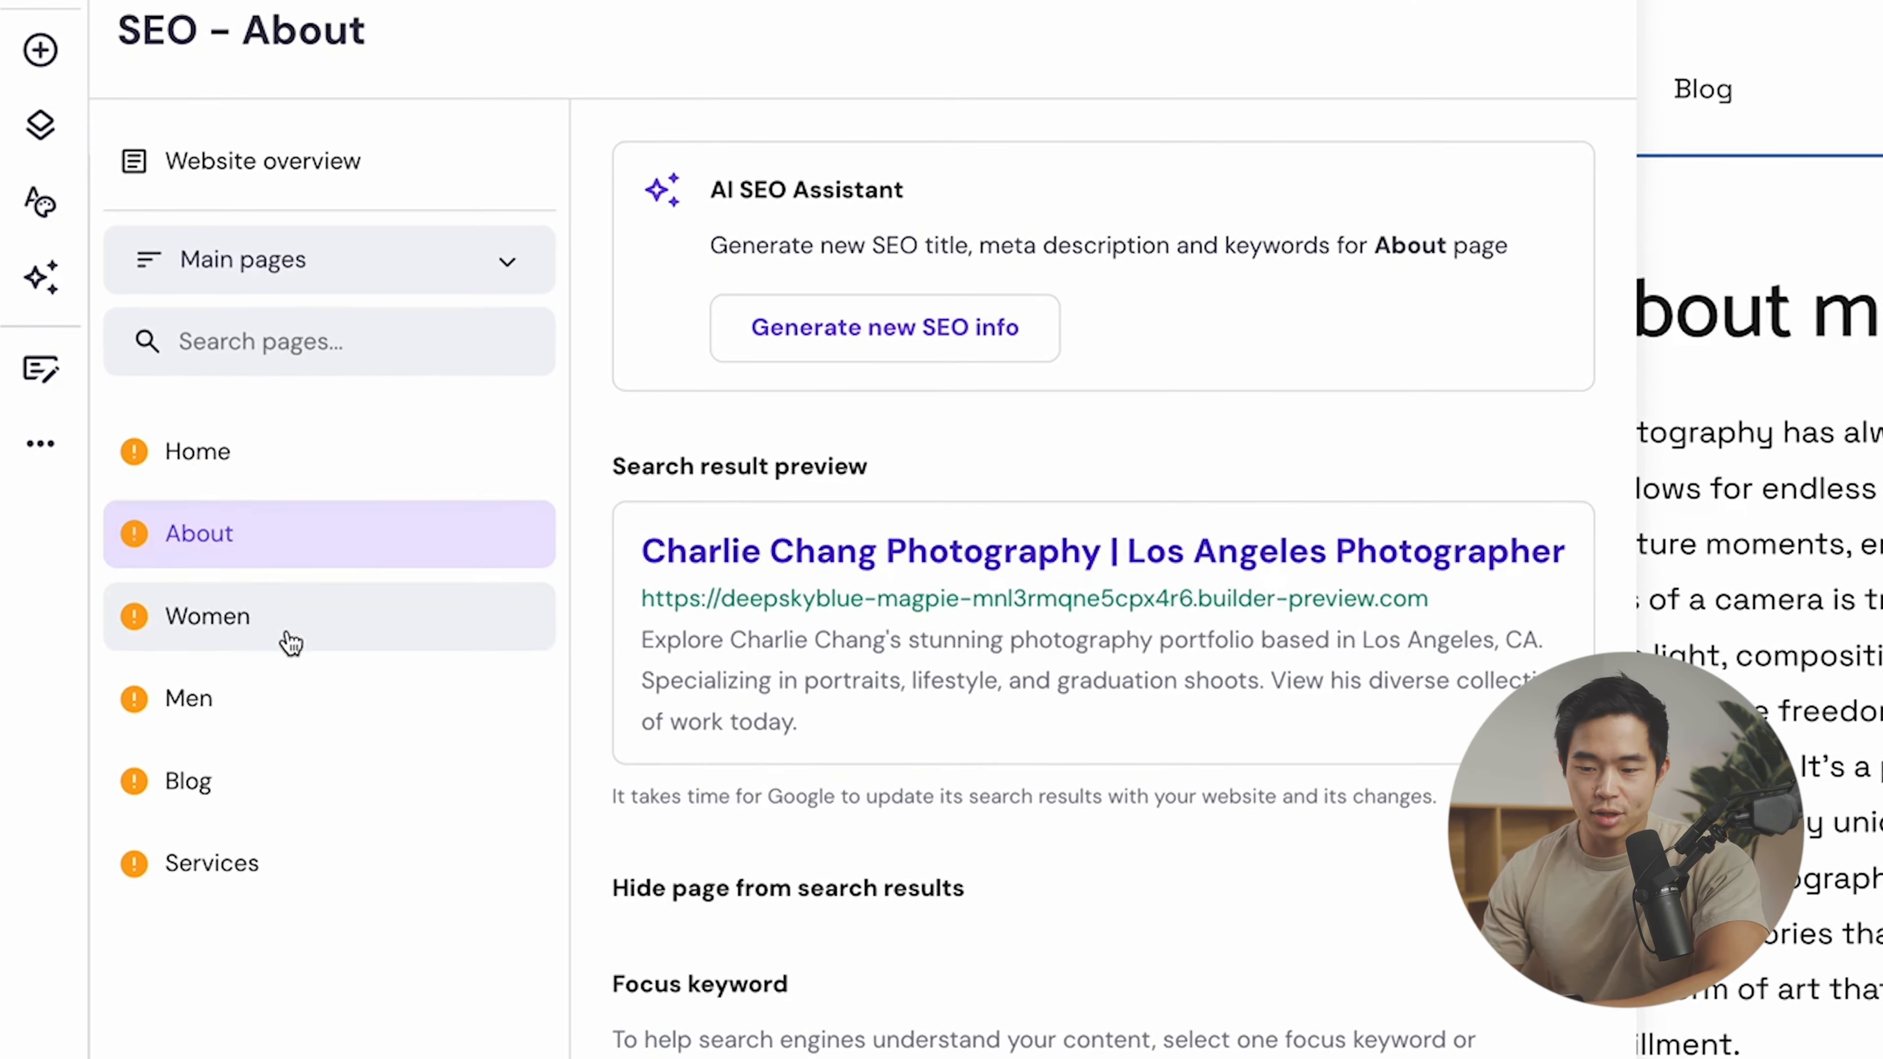
click(213, 594)
click(283, 710)
click(294, 782)
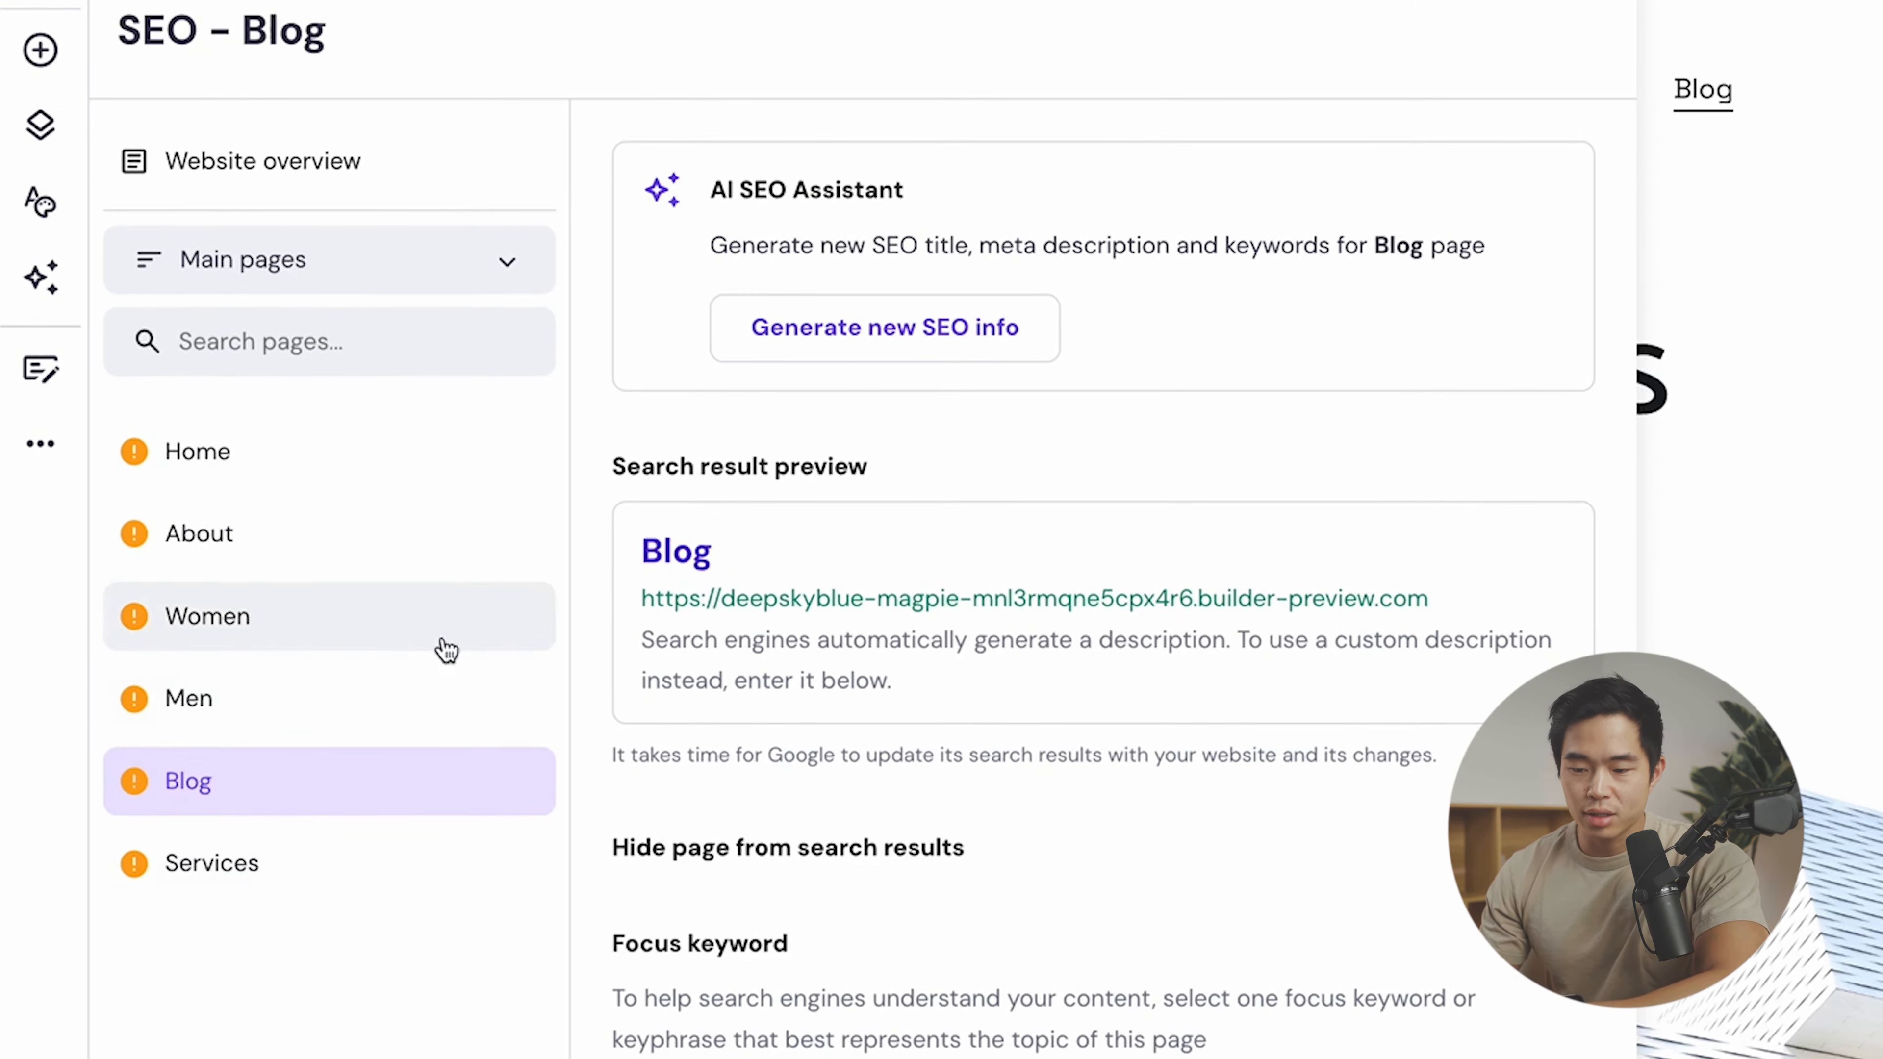
click(432, 874)
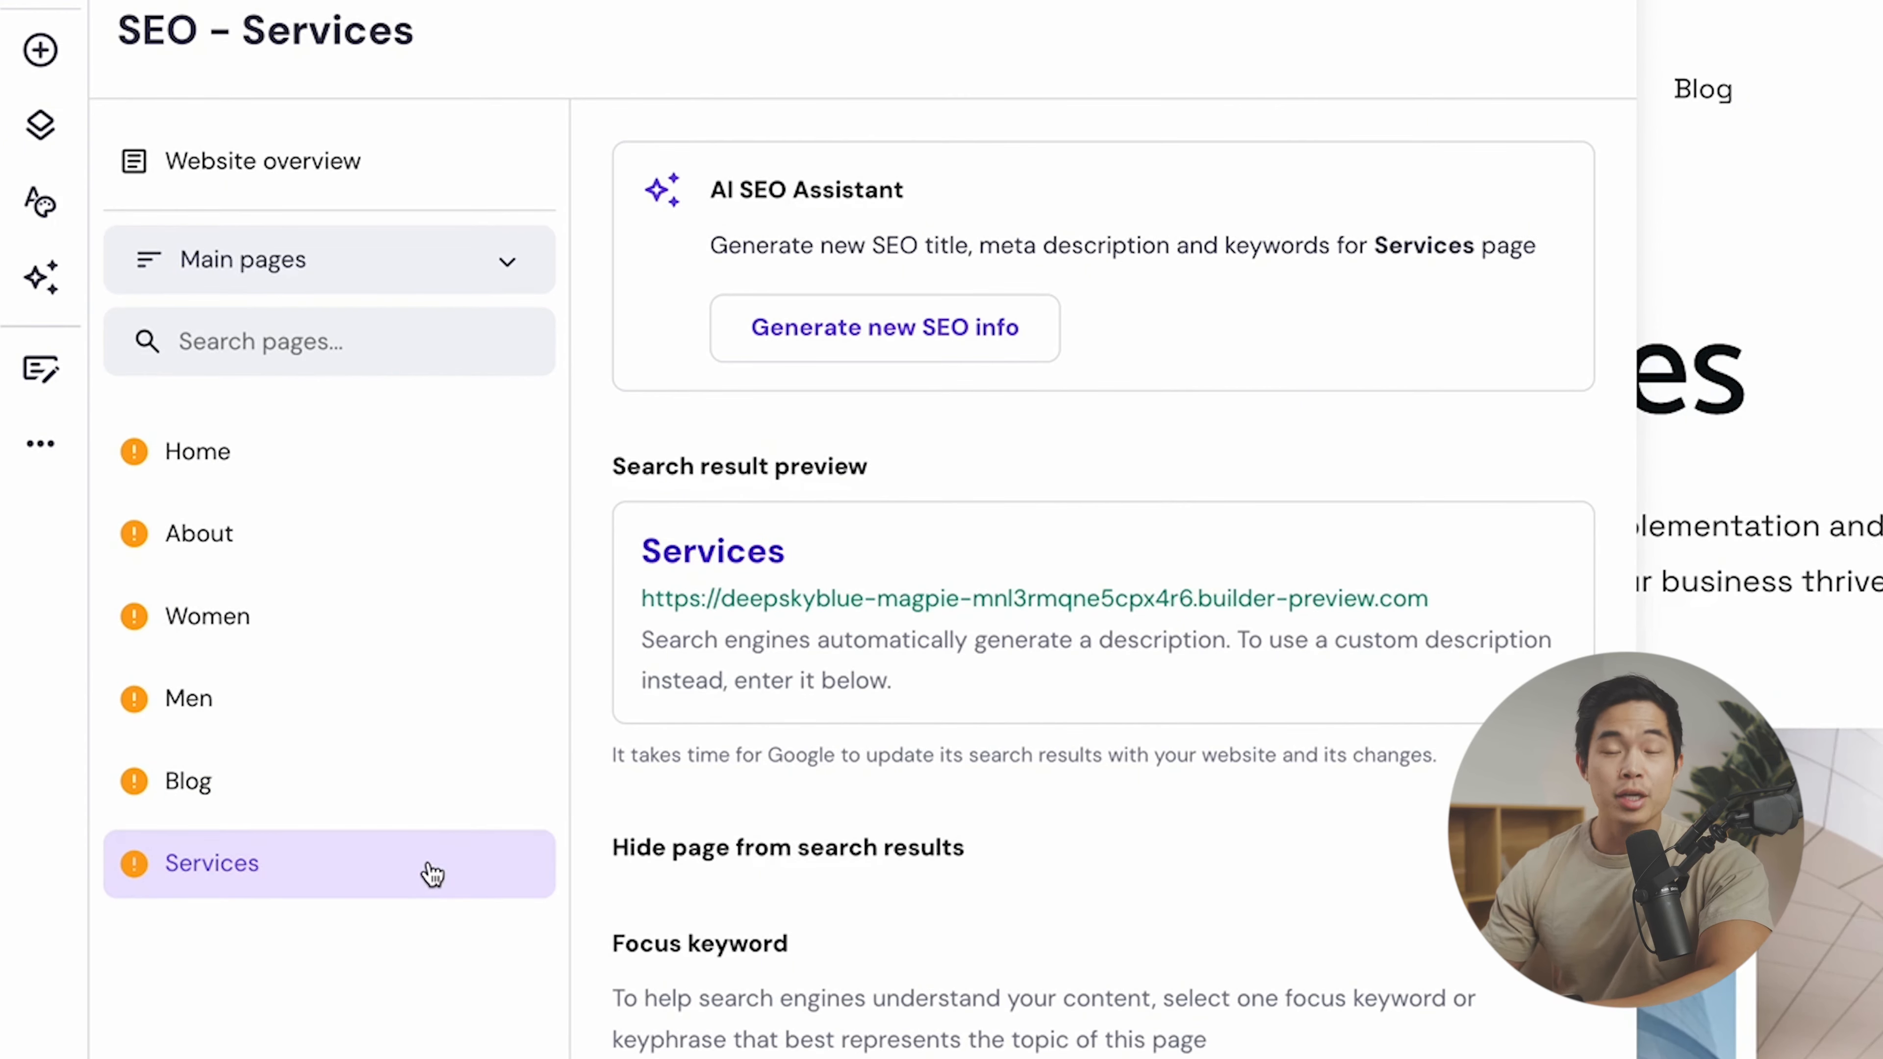
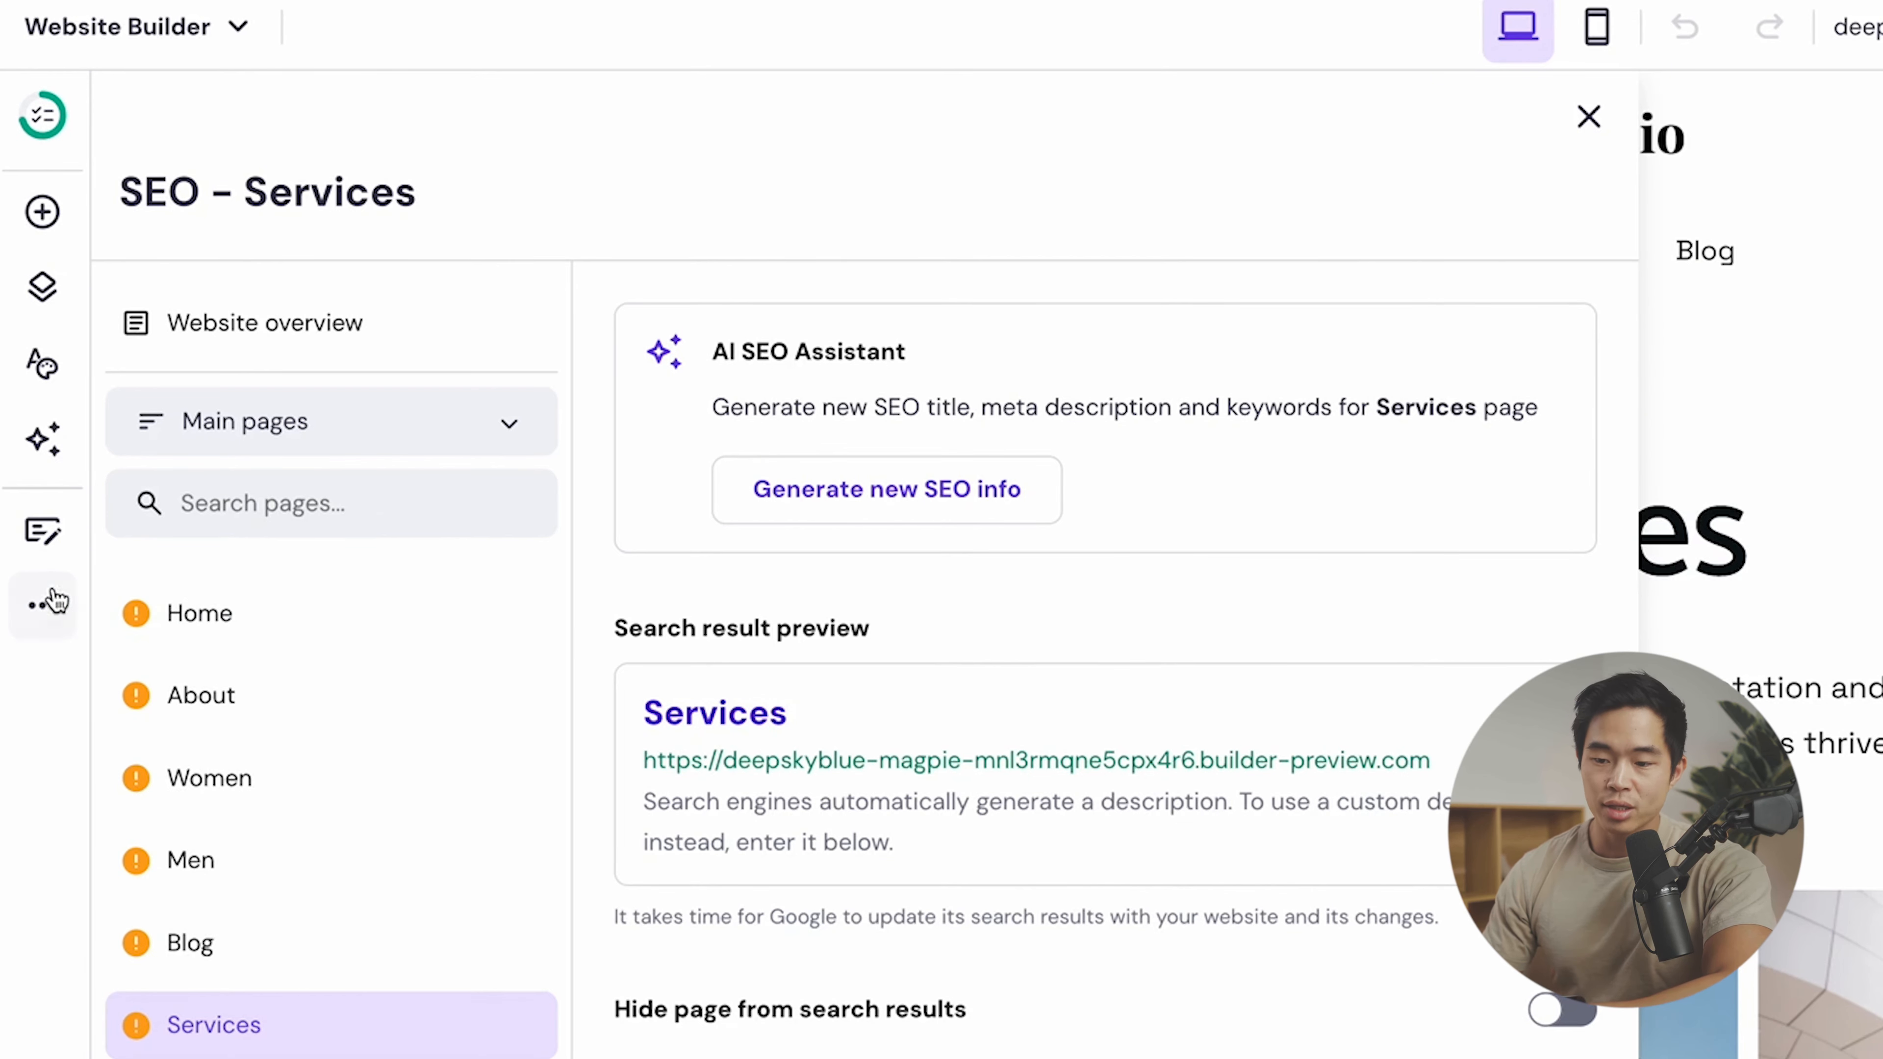
- Close the Services page SEO settings and bring up the More (…) site tools menu
click(55, 614)
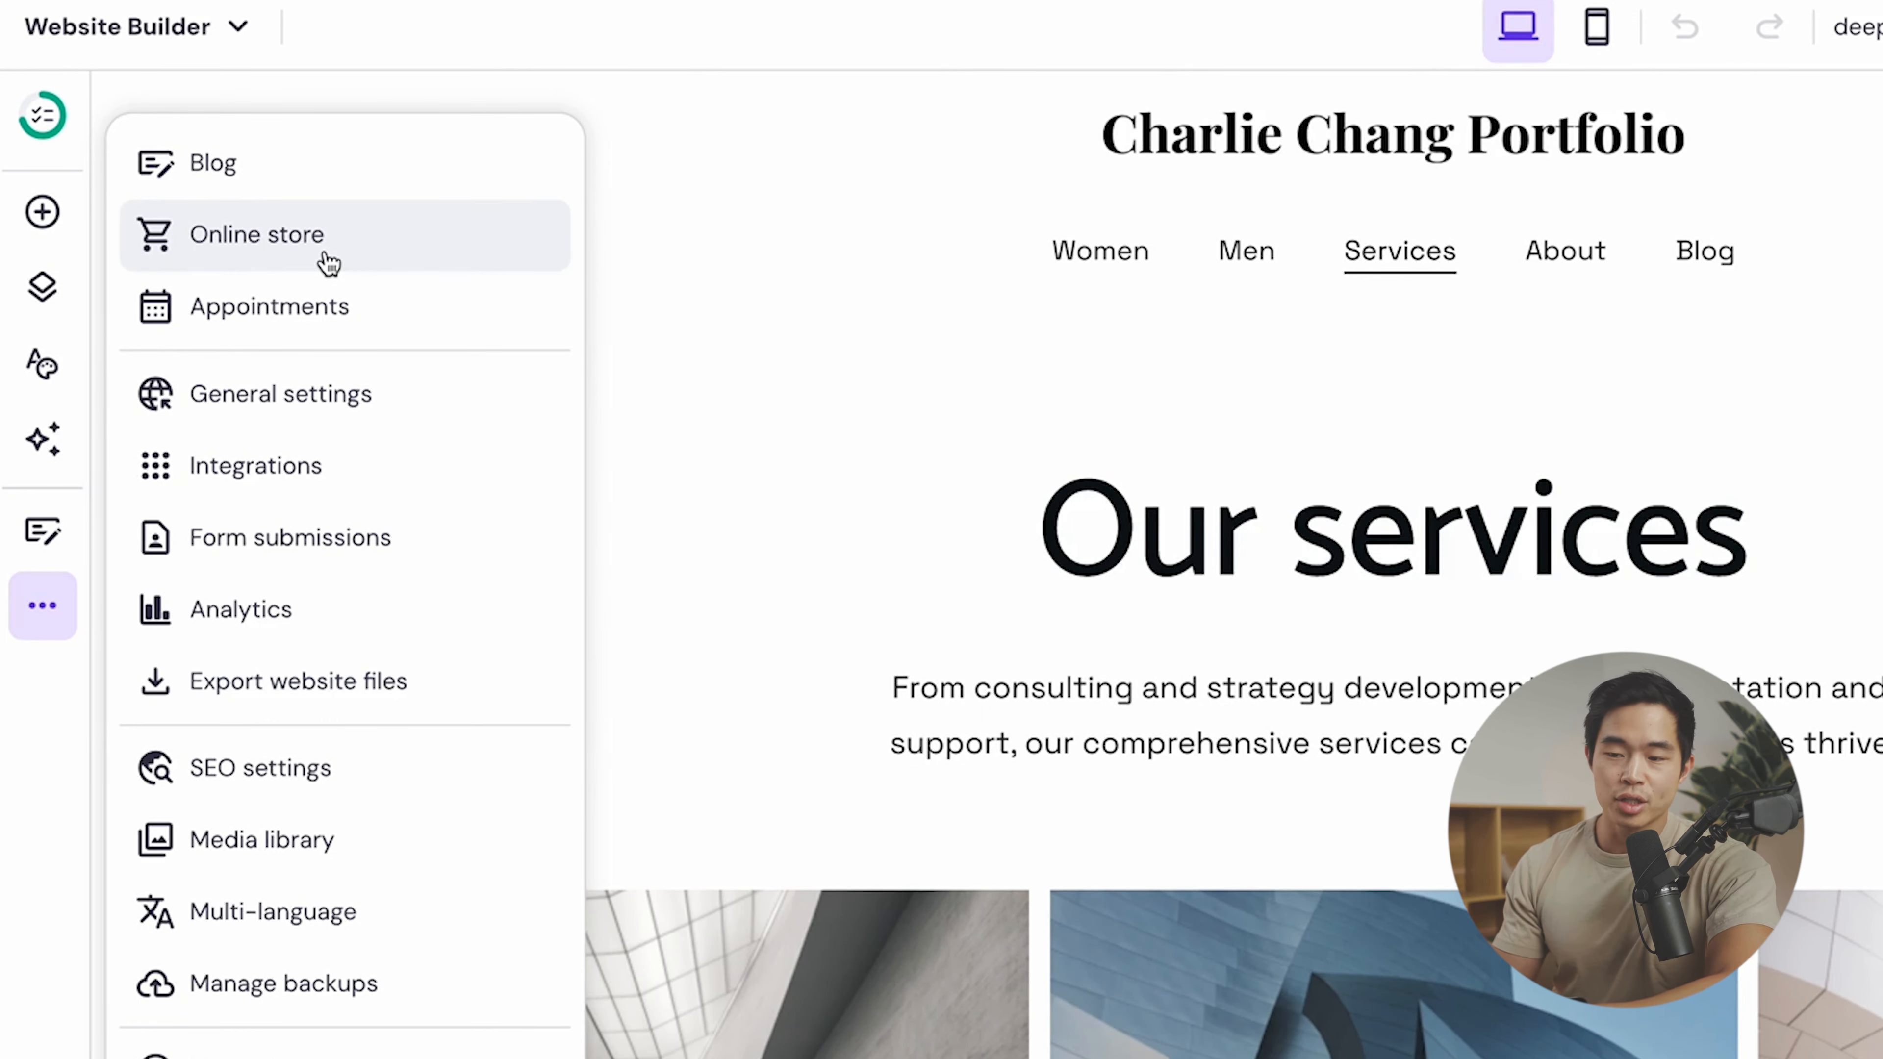
- Add an online store to the photography website
click(368, 245)
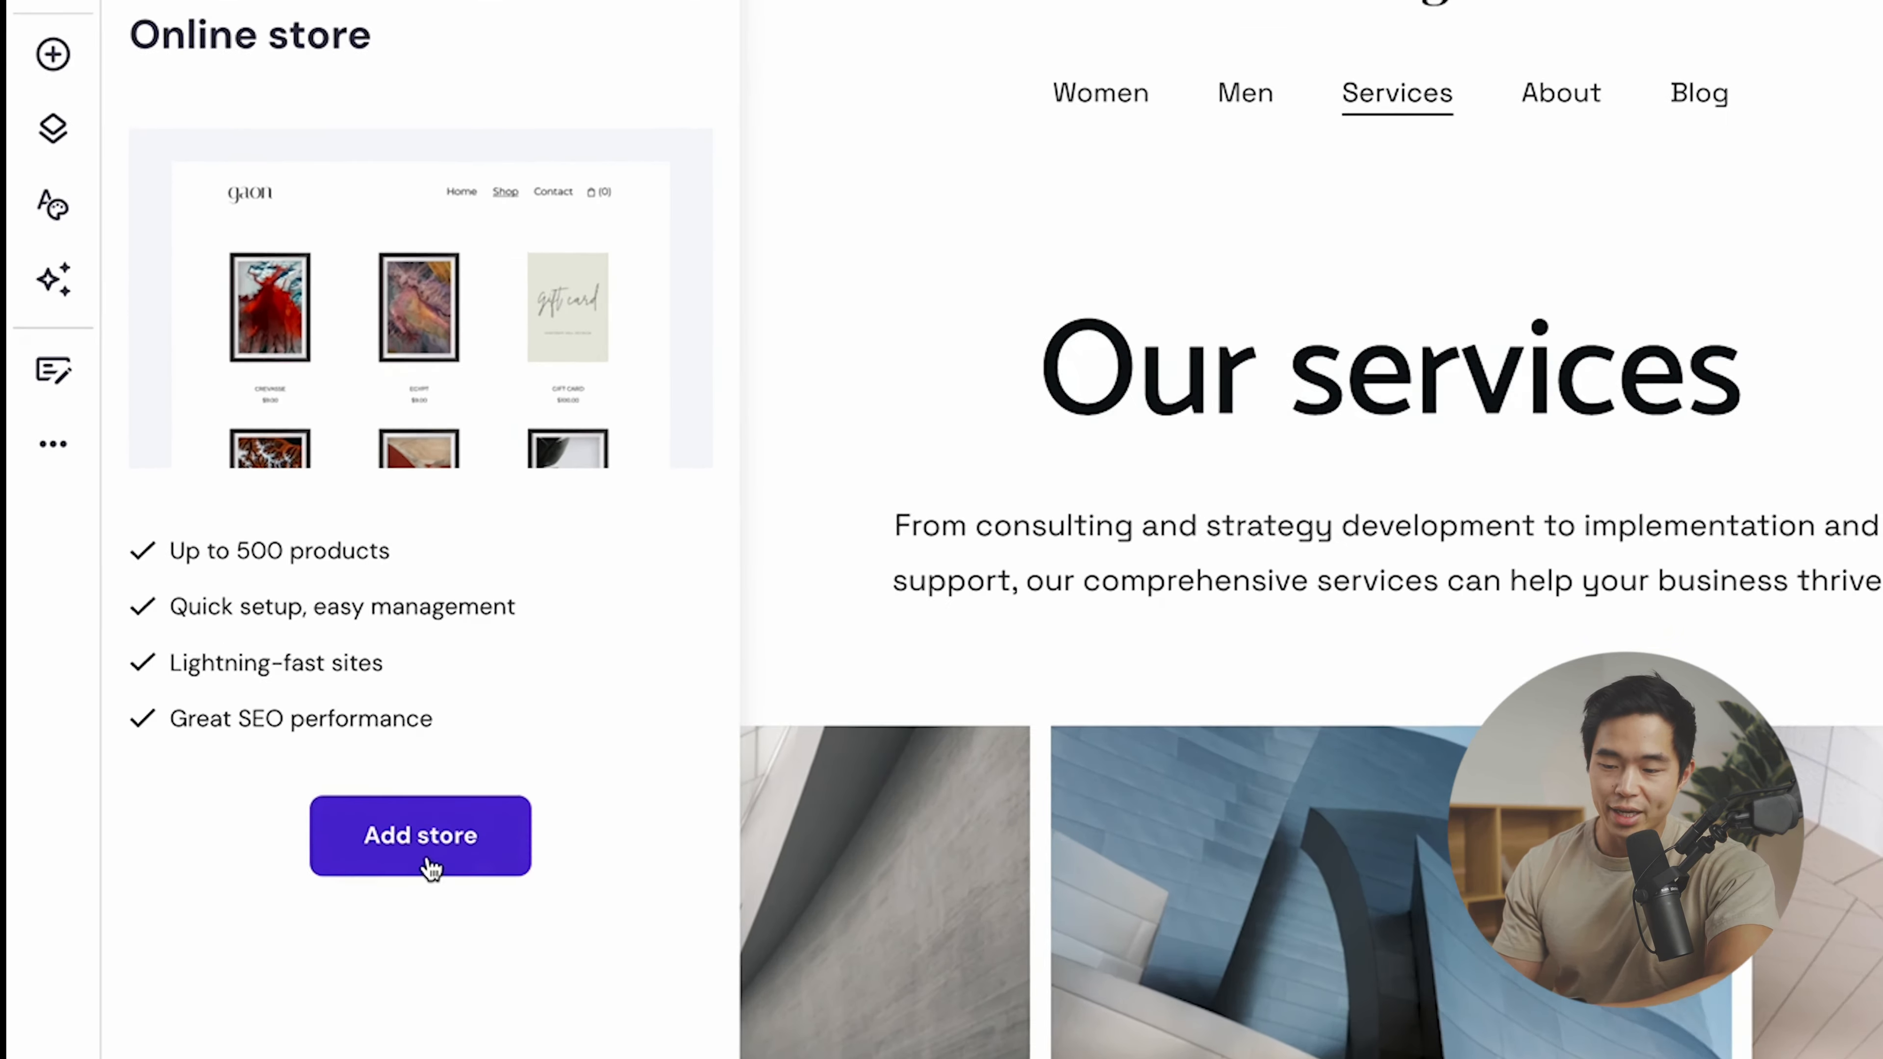
click(315, 755)
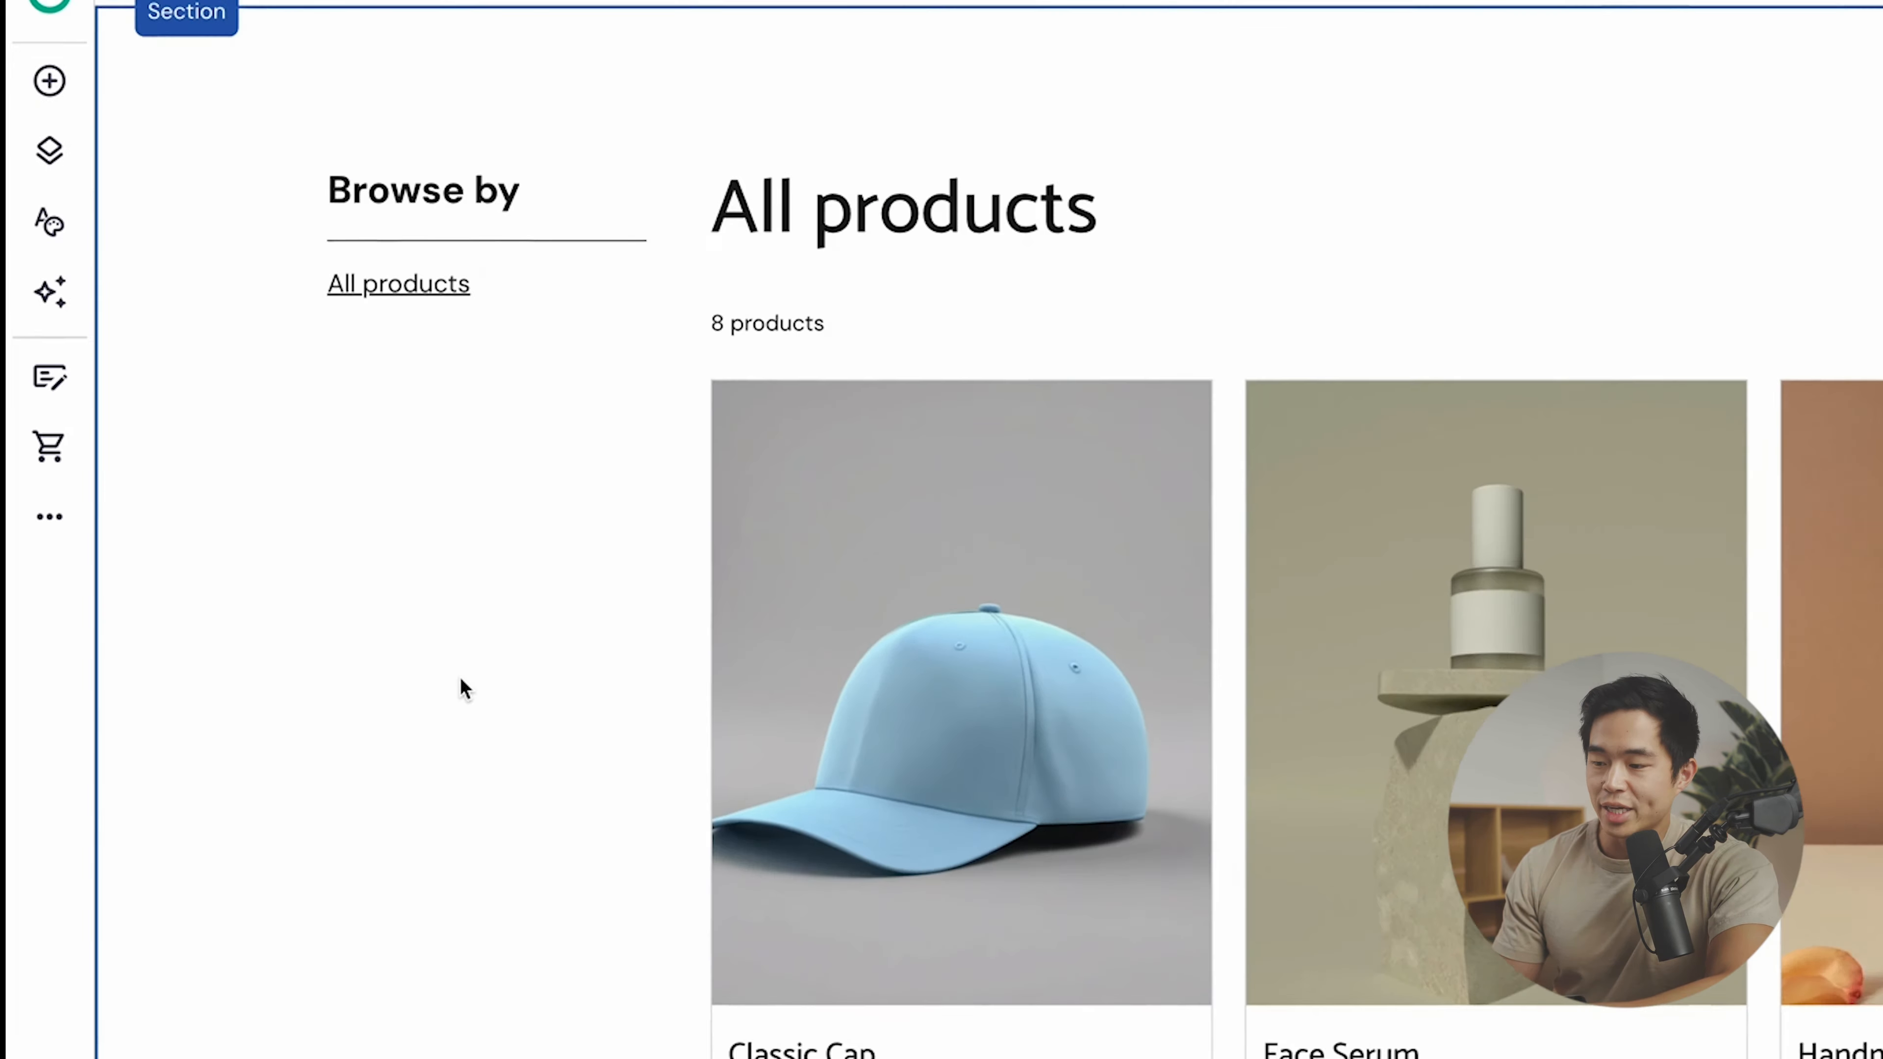
scroll(463, 683, down, 5)
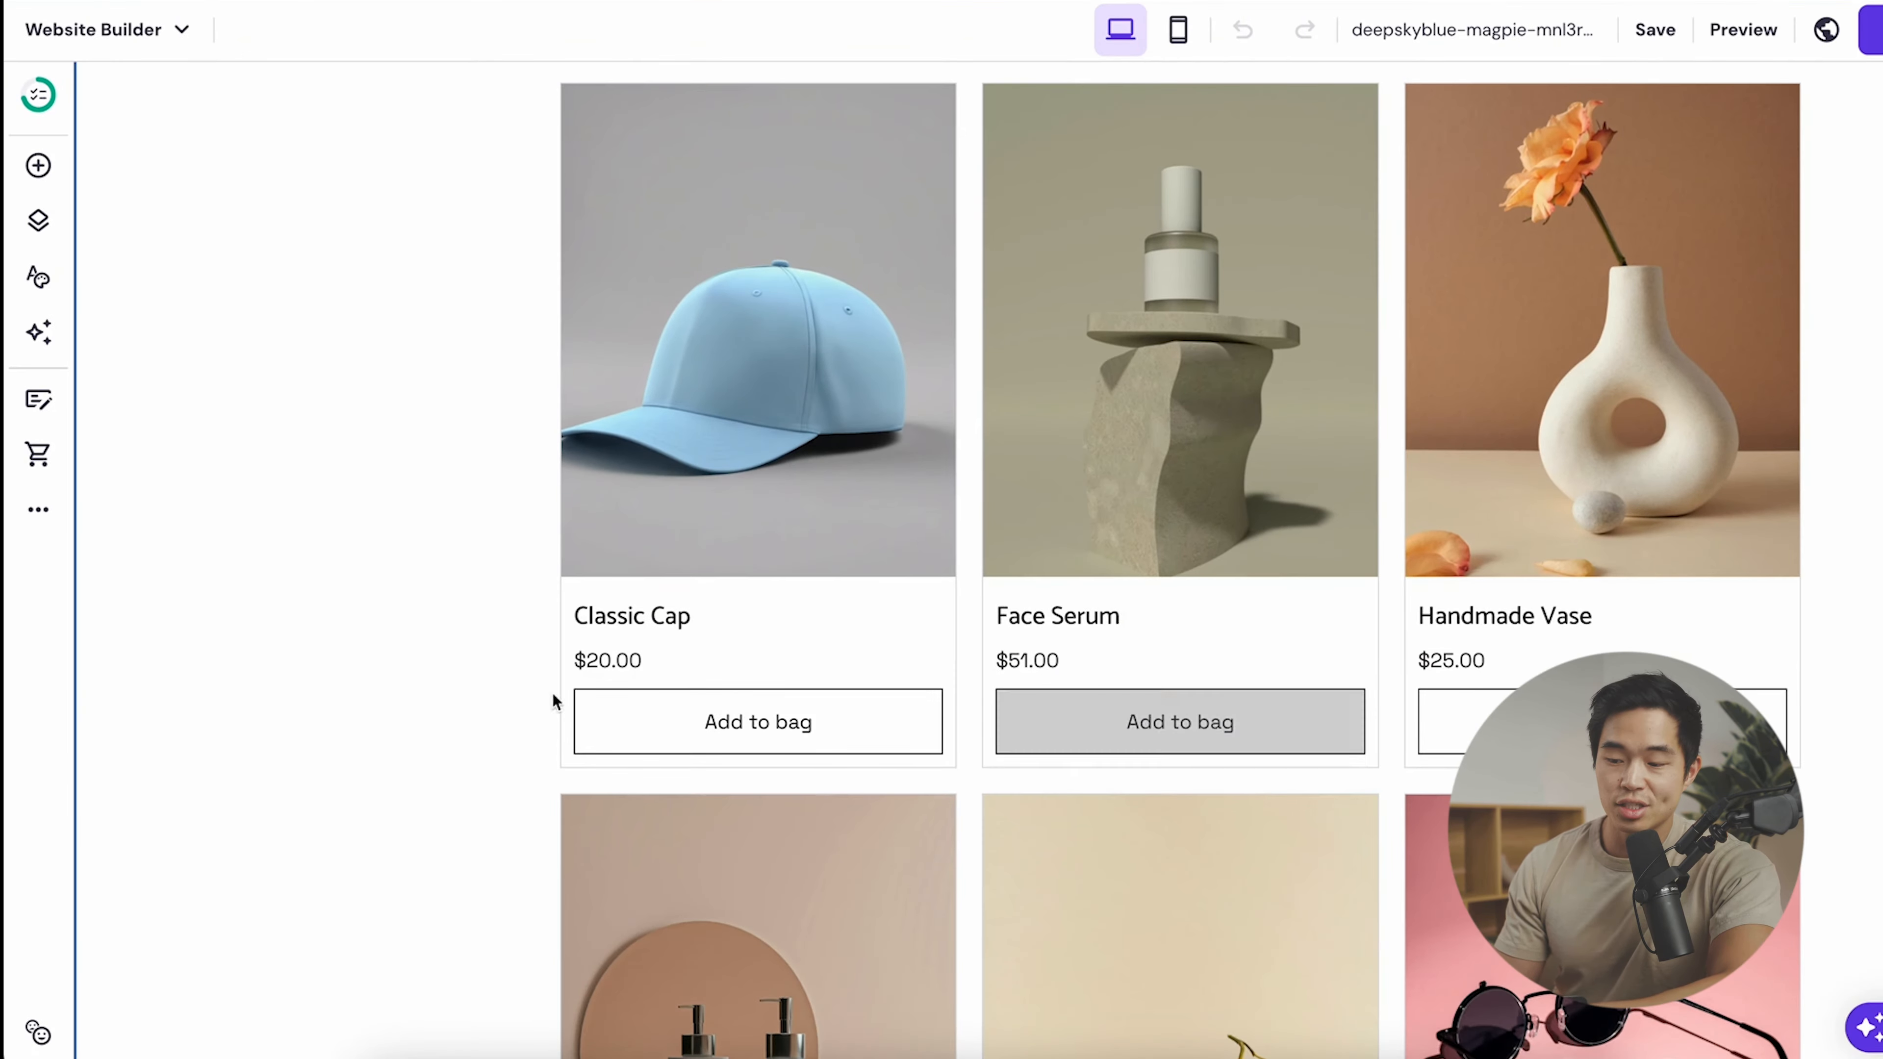
scroll(476, 451, up, 5)
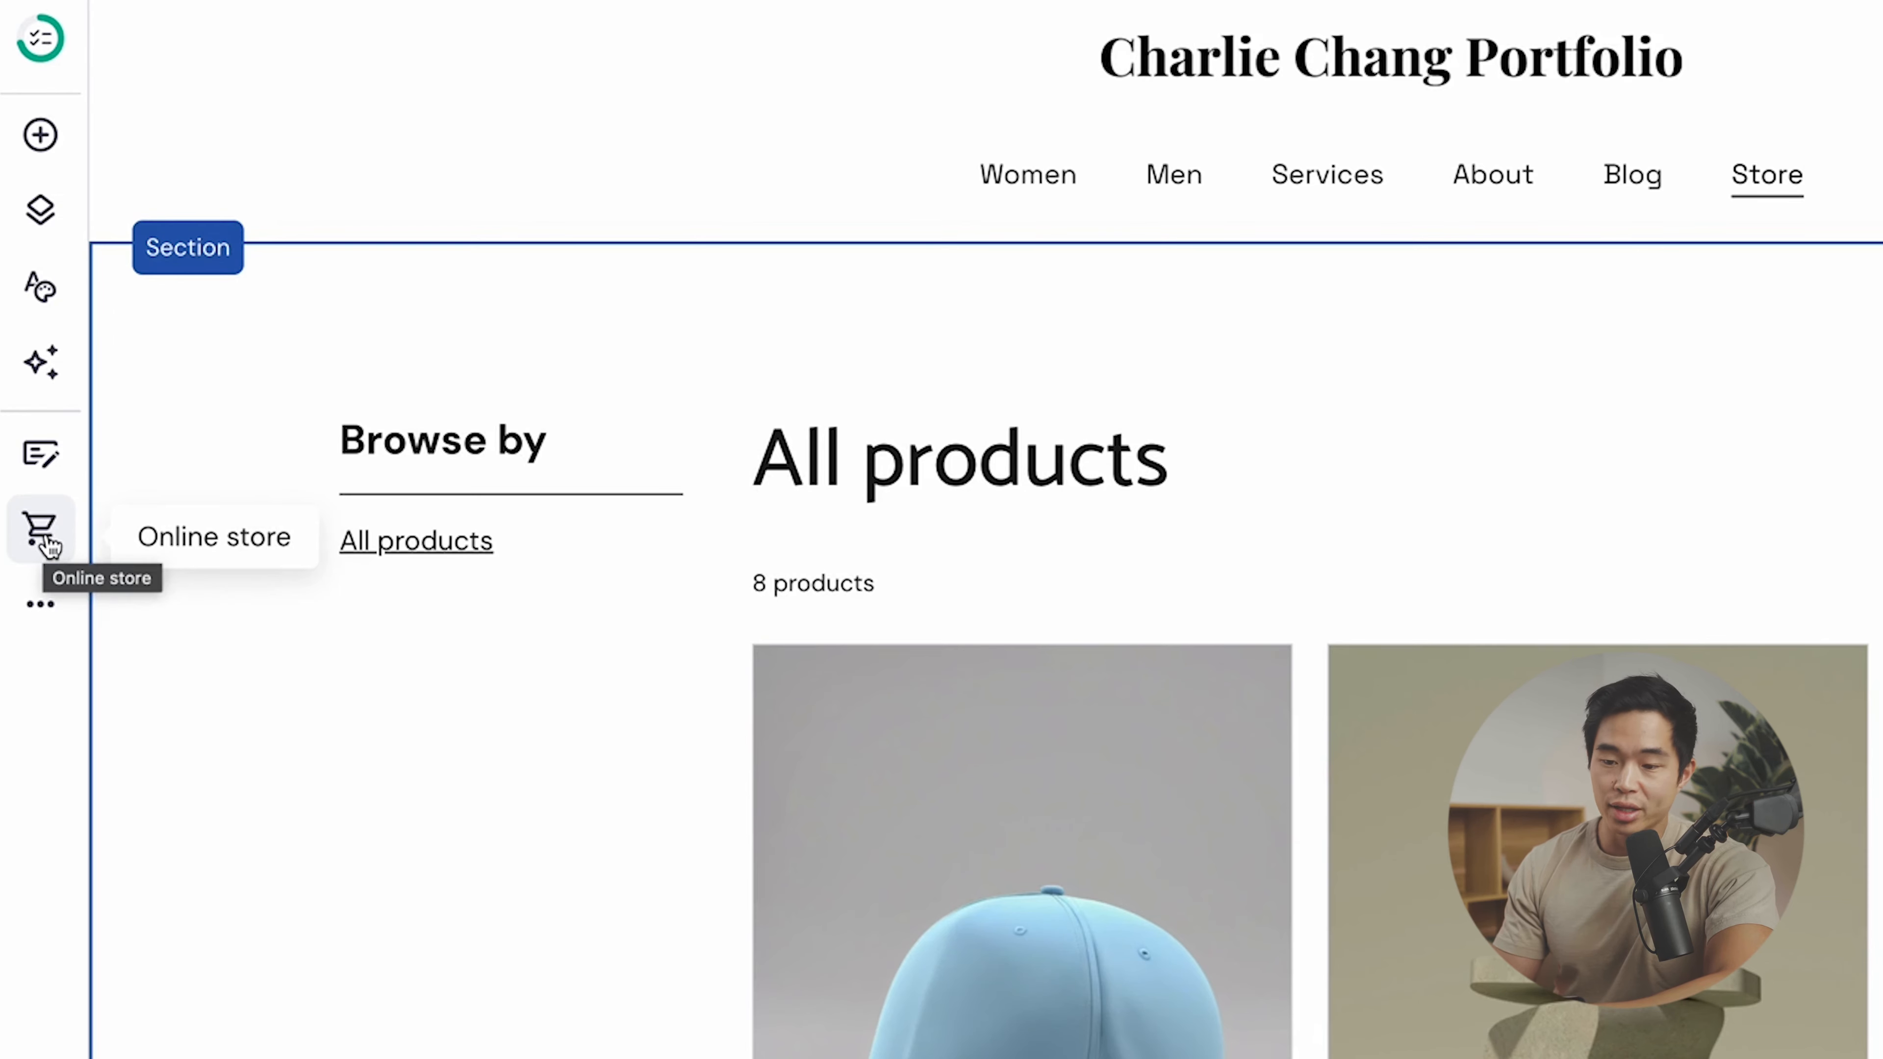
- Go to Store manager, keep the store name, and confirm United States with USD currency
click(44, 538)
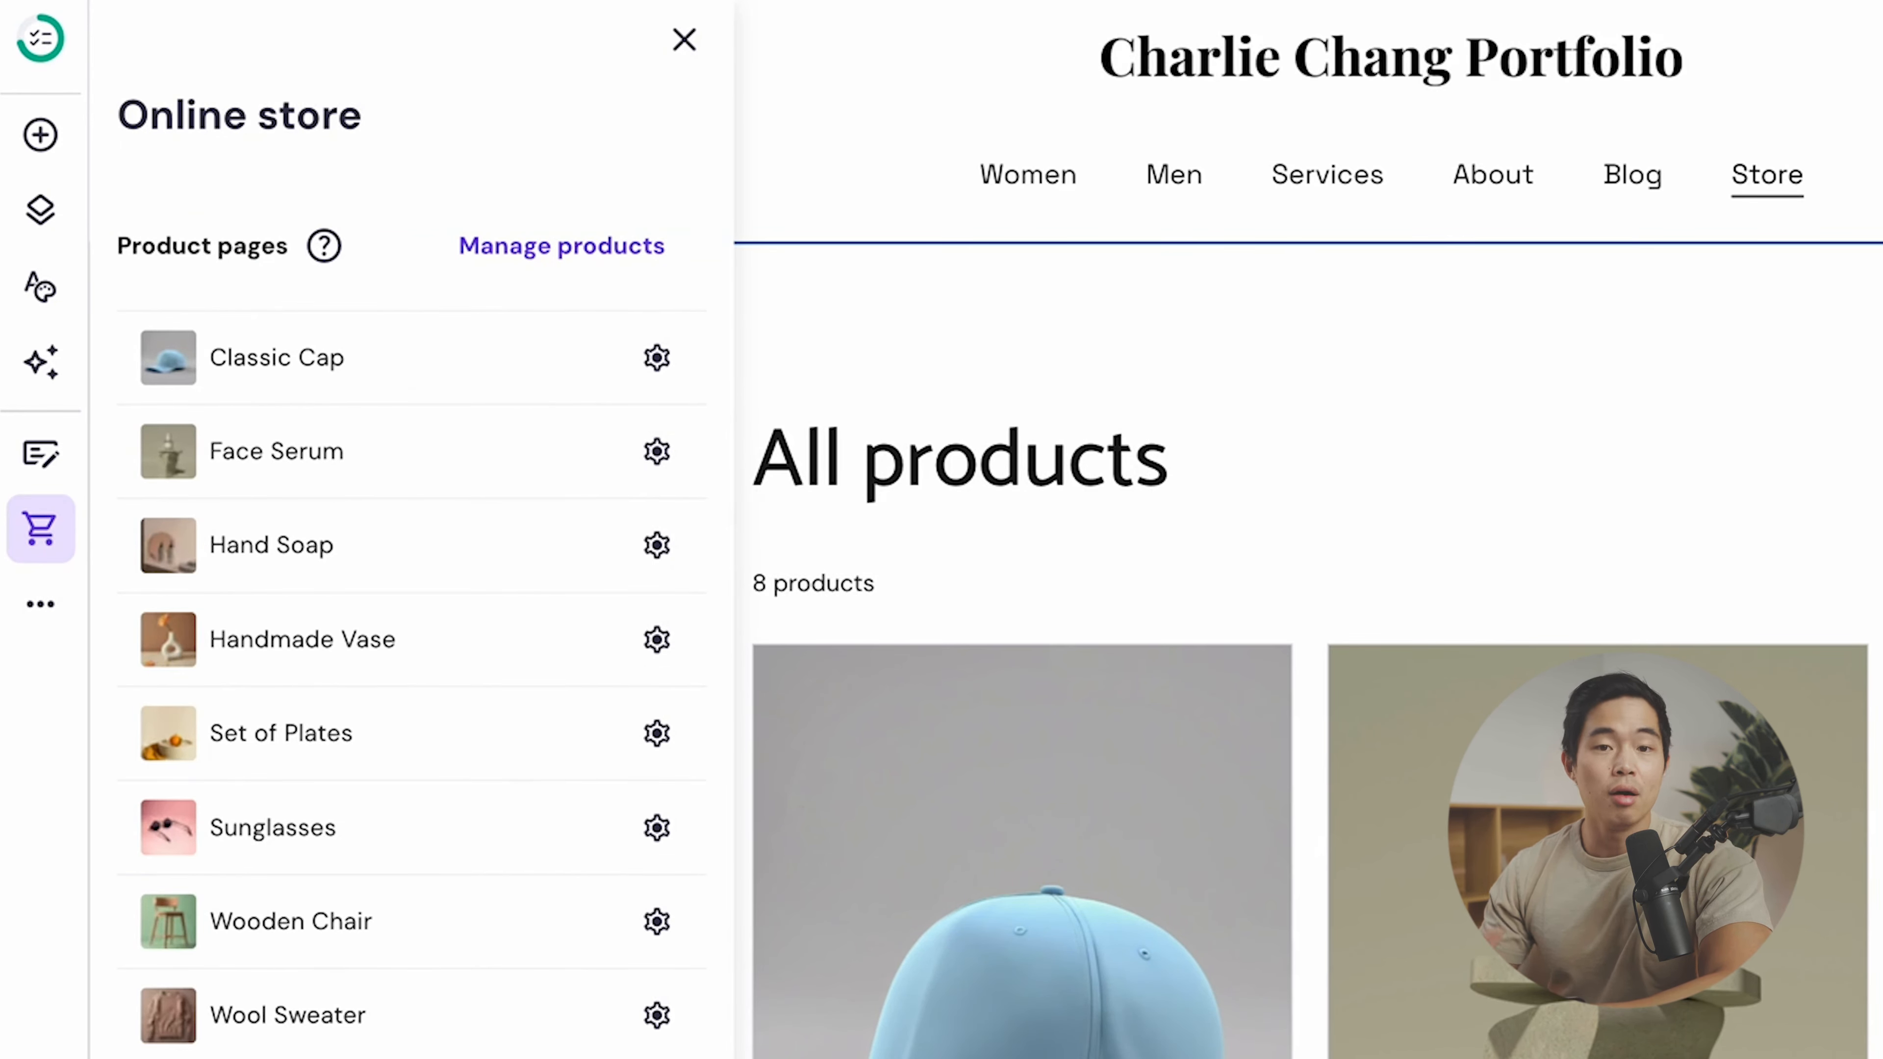
click(613, 252)
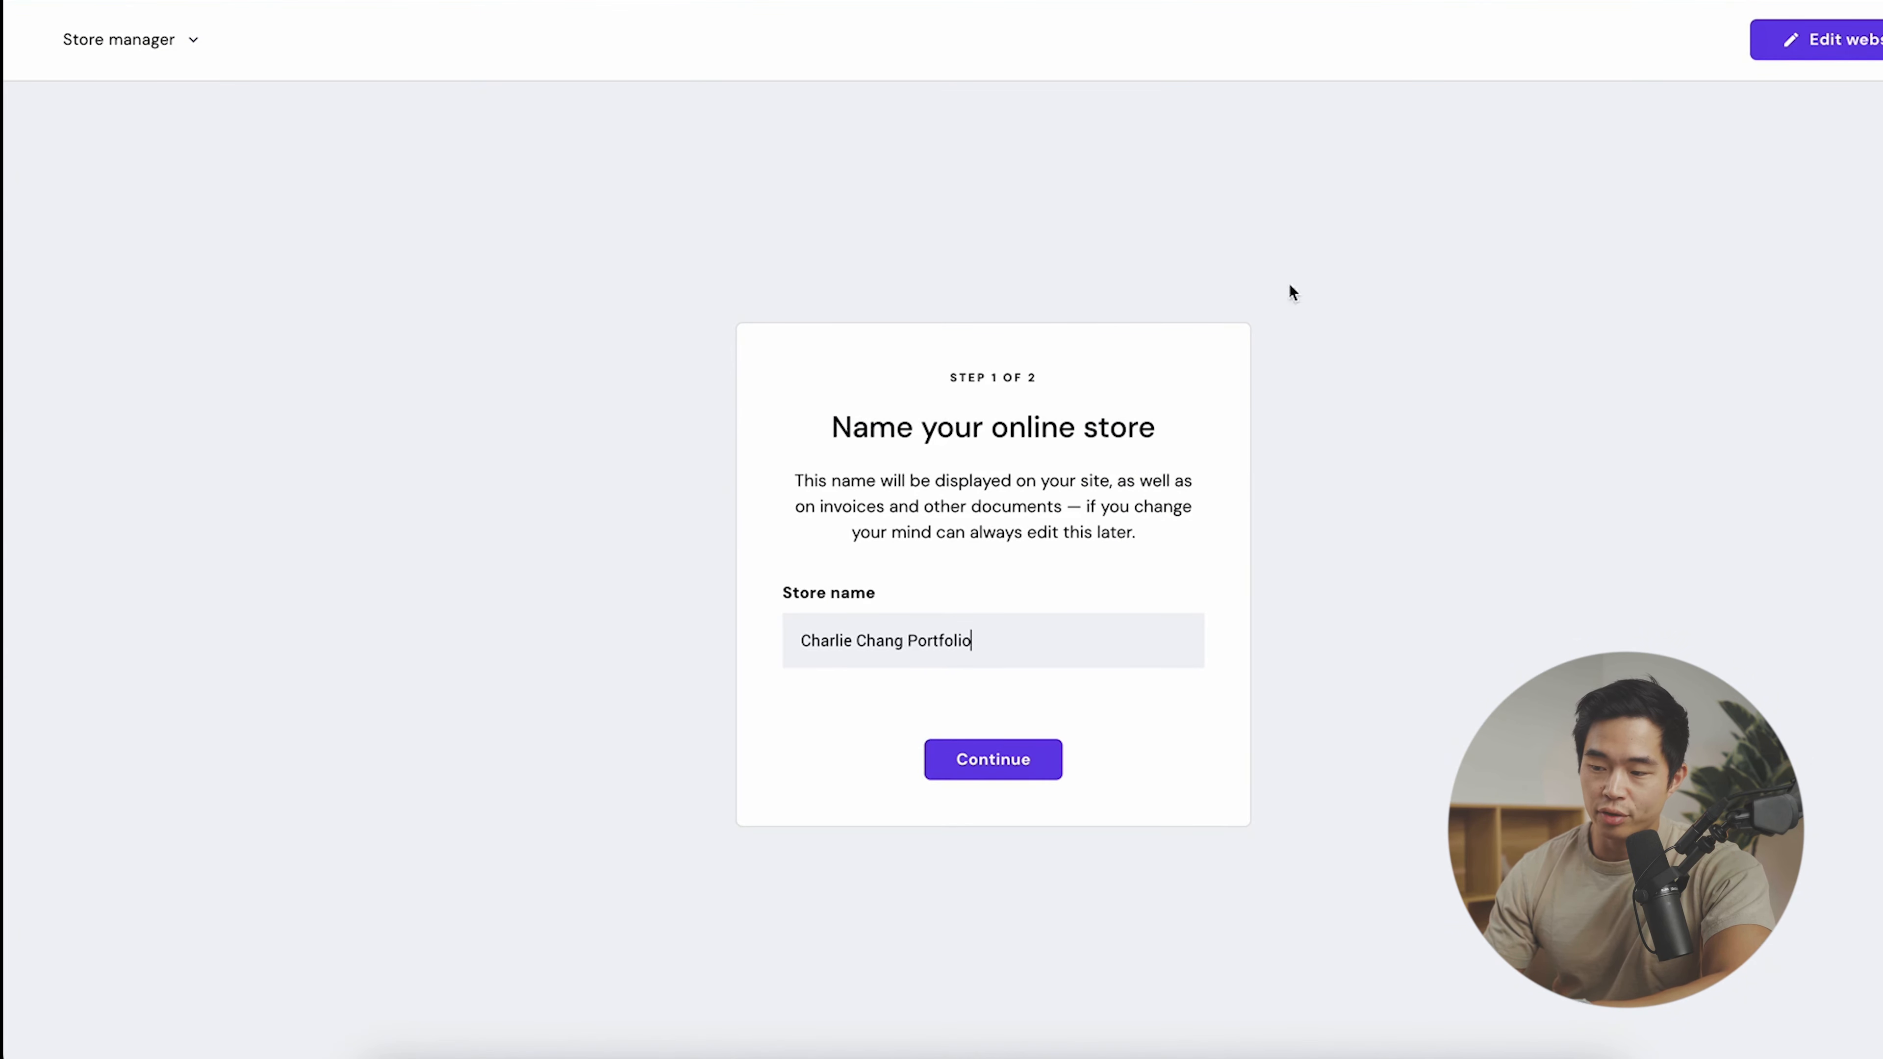
click(986, 758)
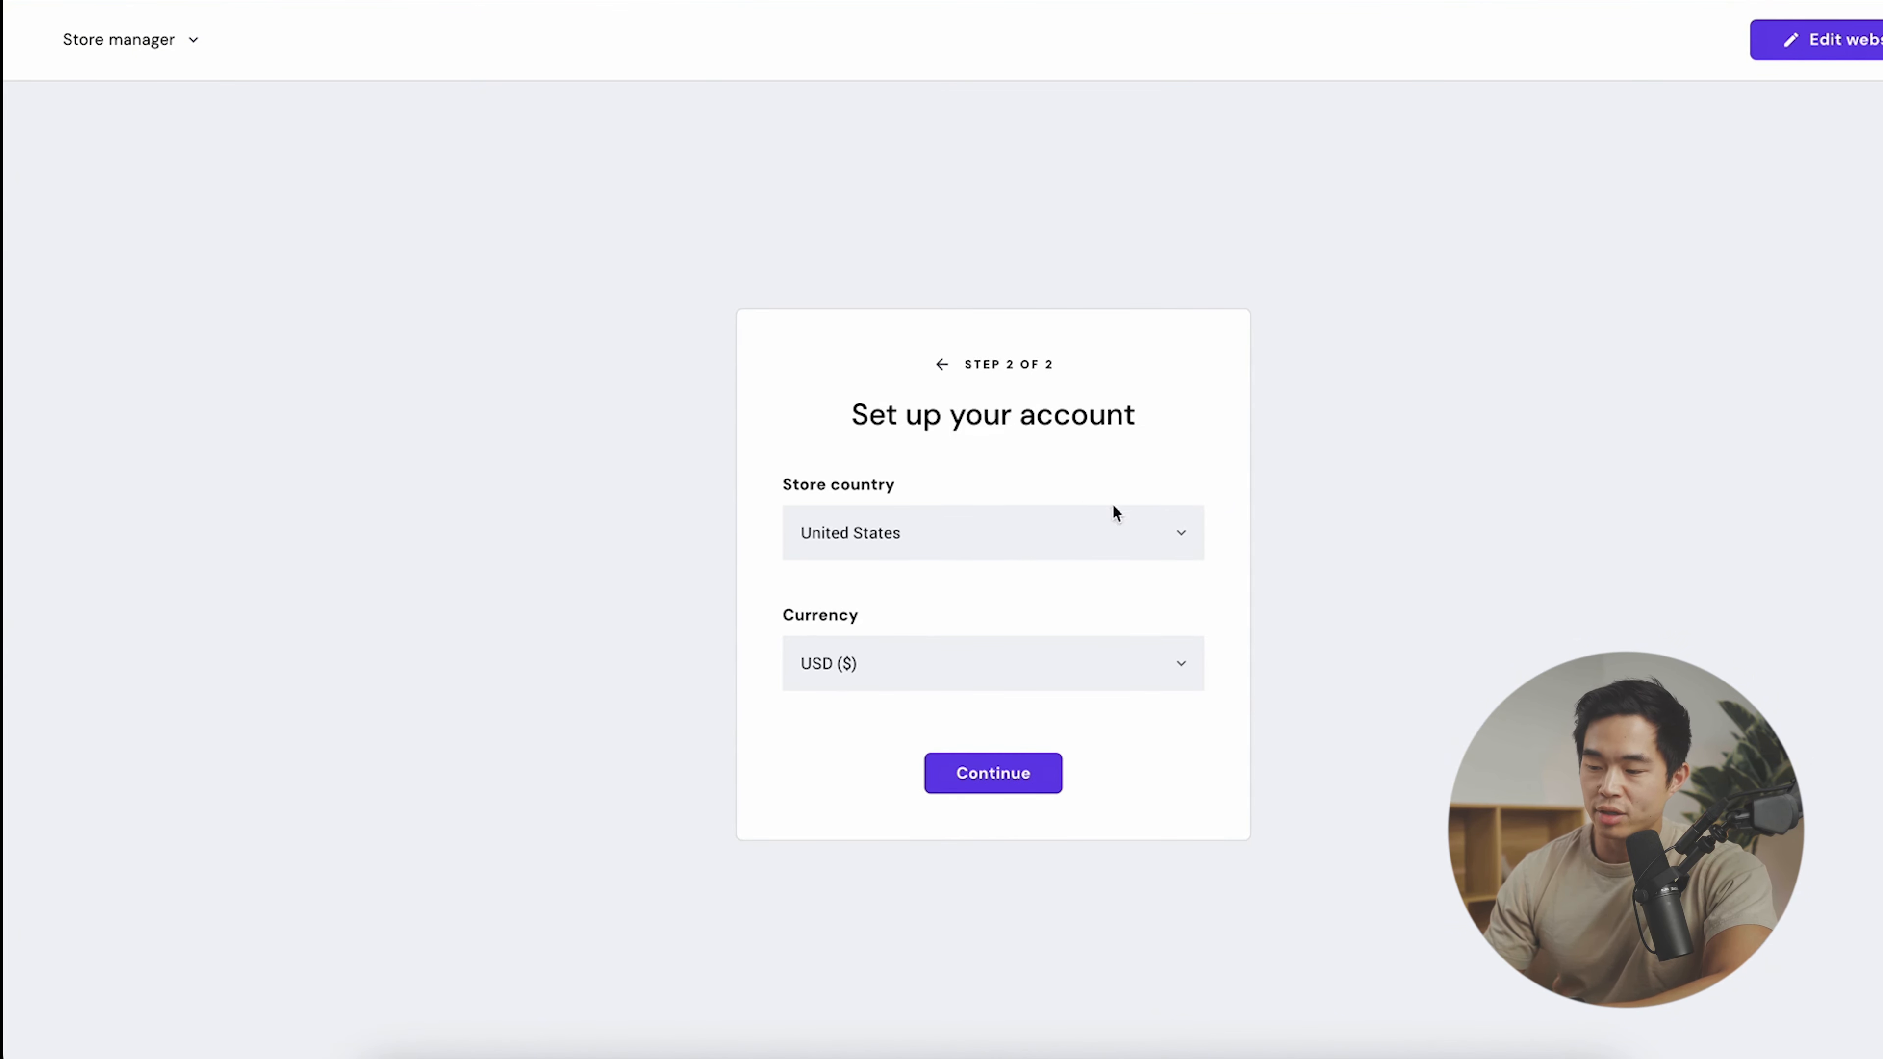
click(1006, 784)
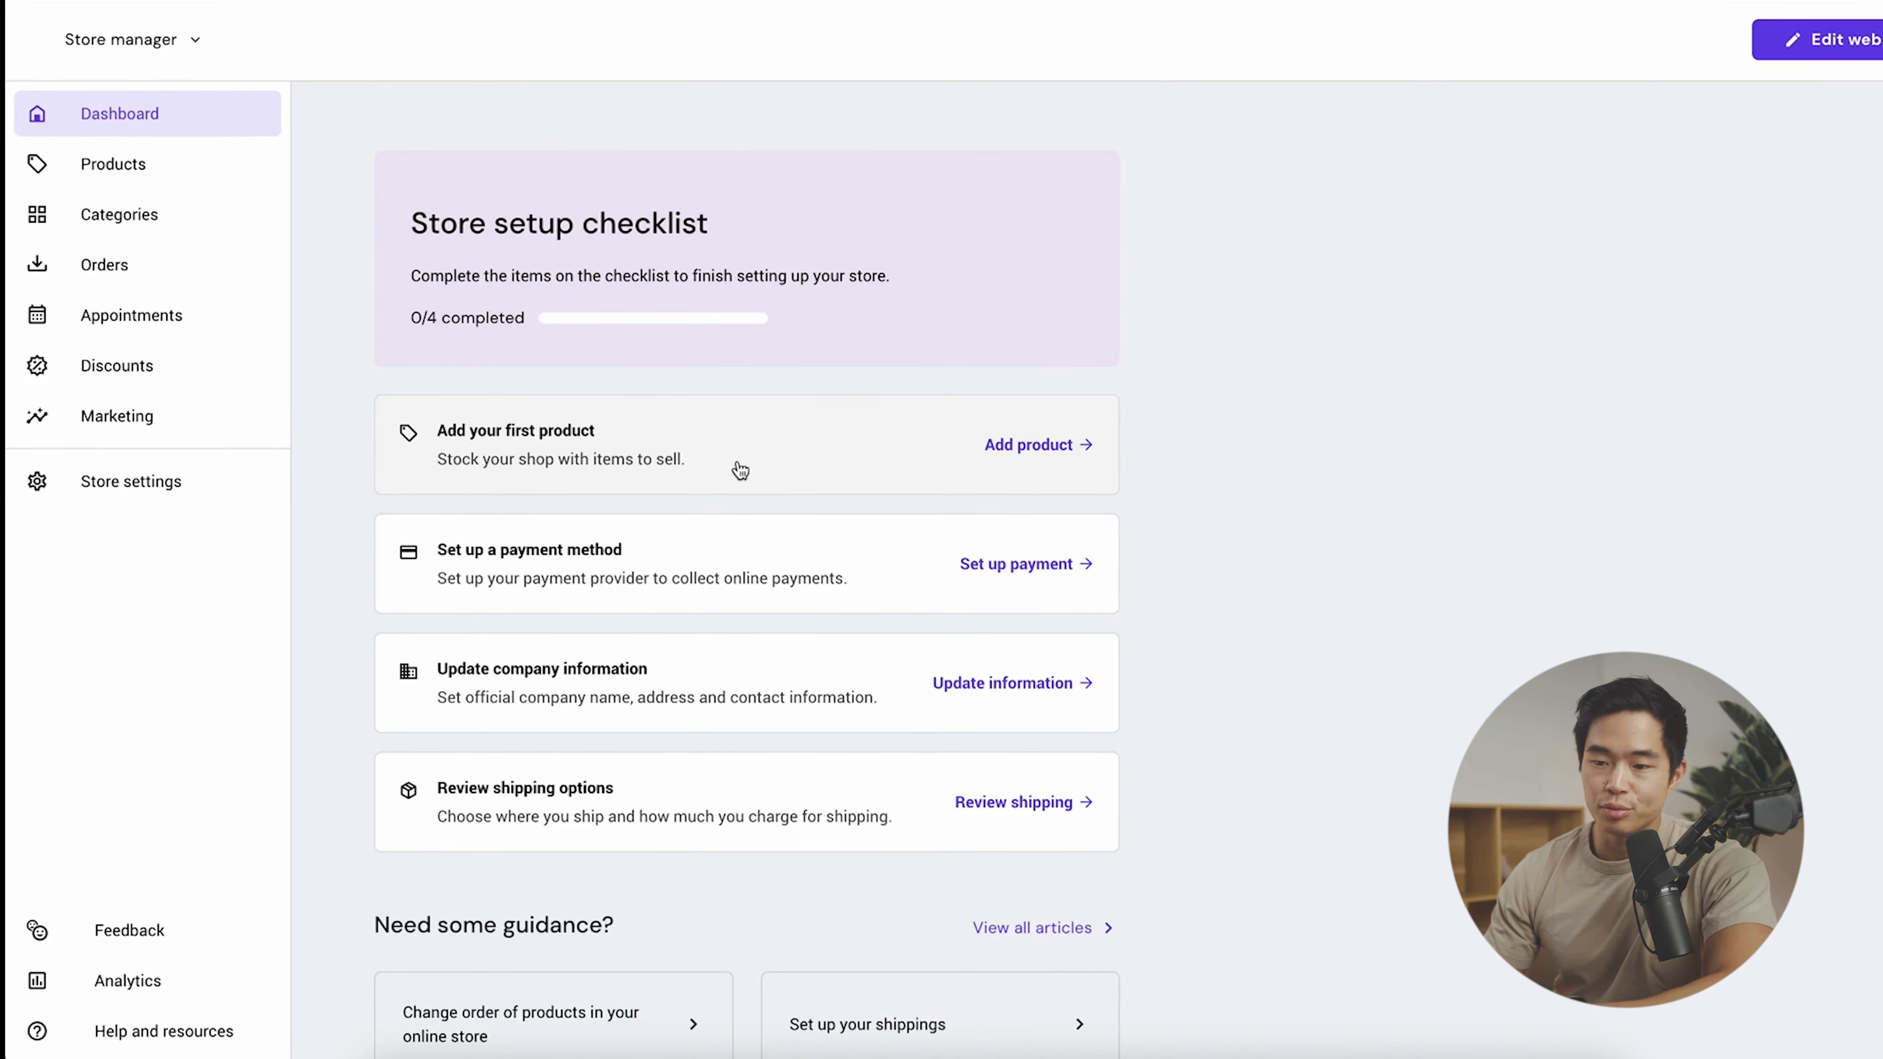
- Turn on quantity tracking for the Handmade Vase product with a stock of 5, and save
click(129, 169)
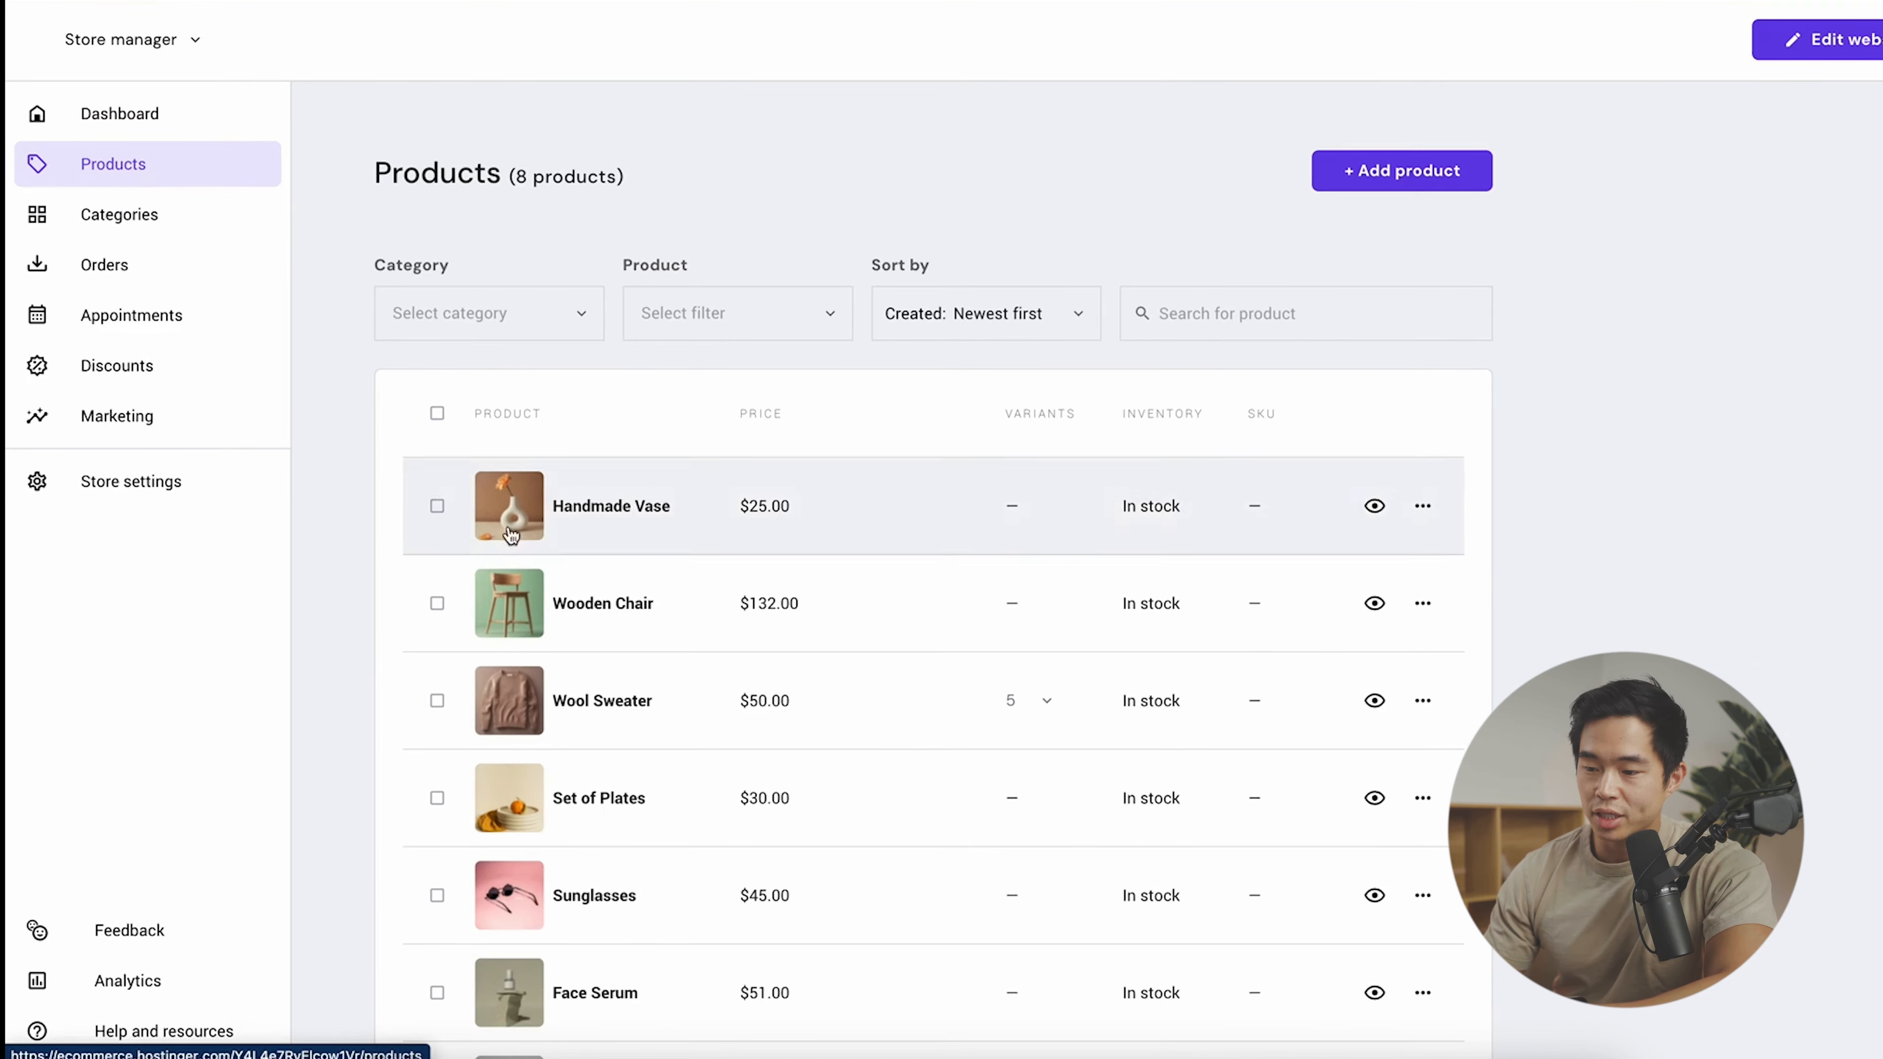
click(642, 509)
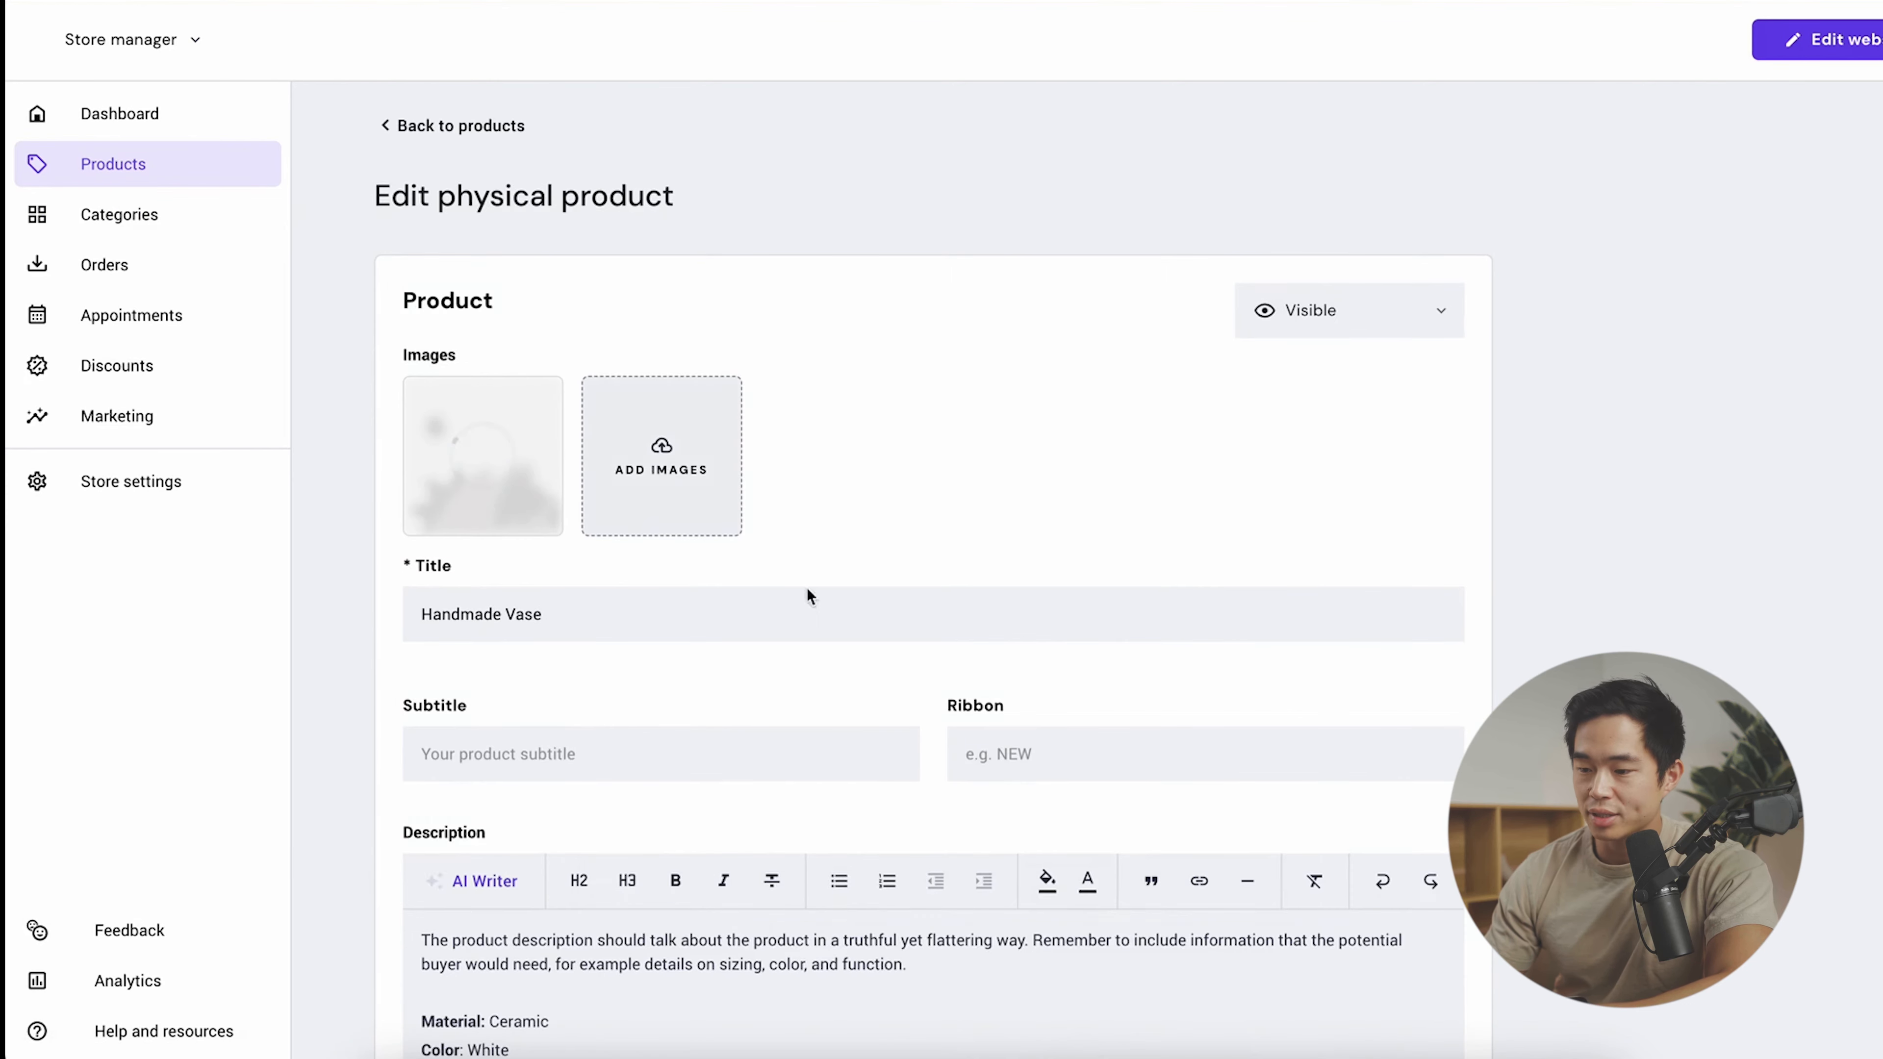
scroll(664, 485, down, 3)
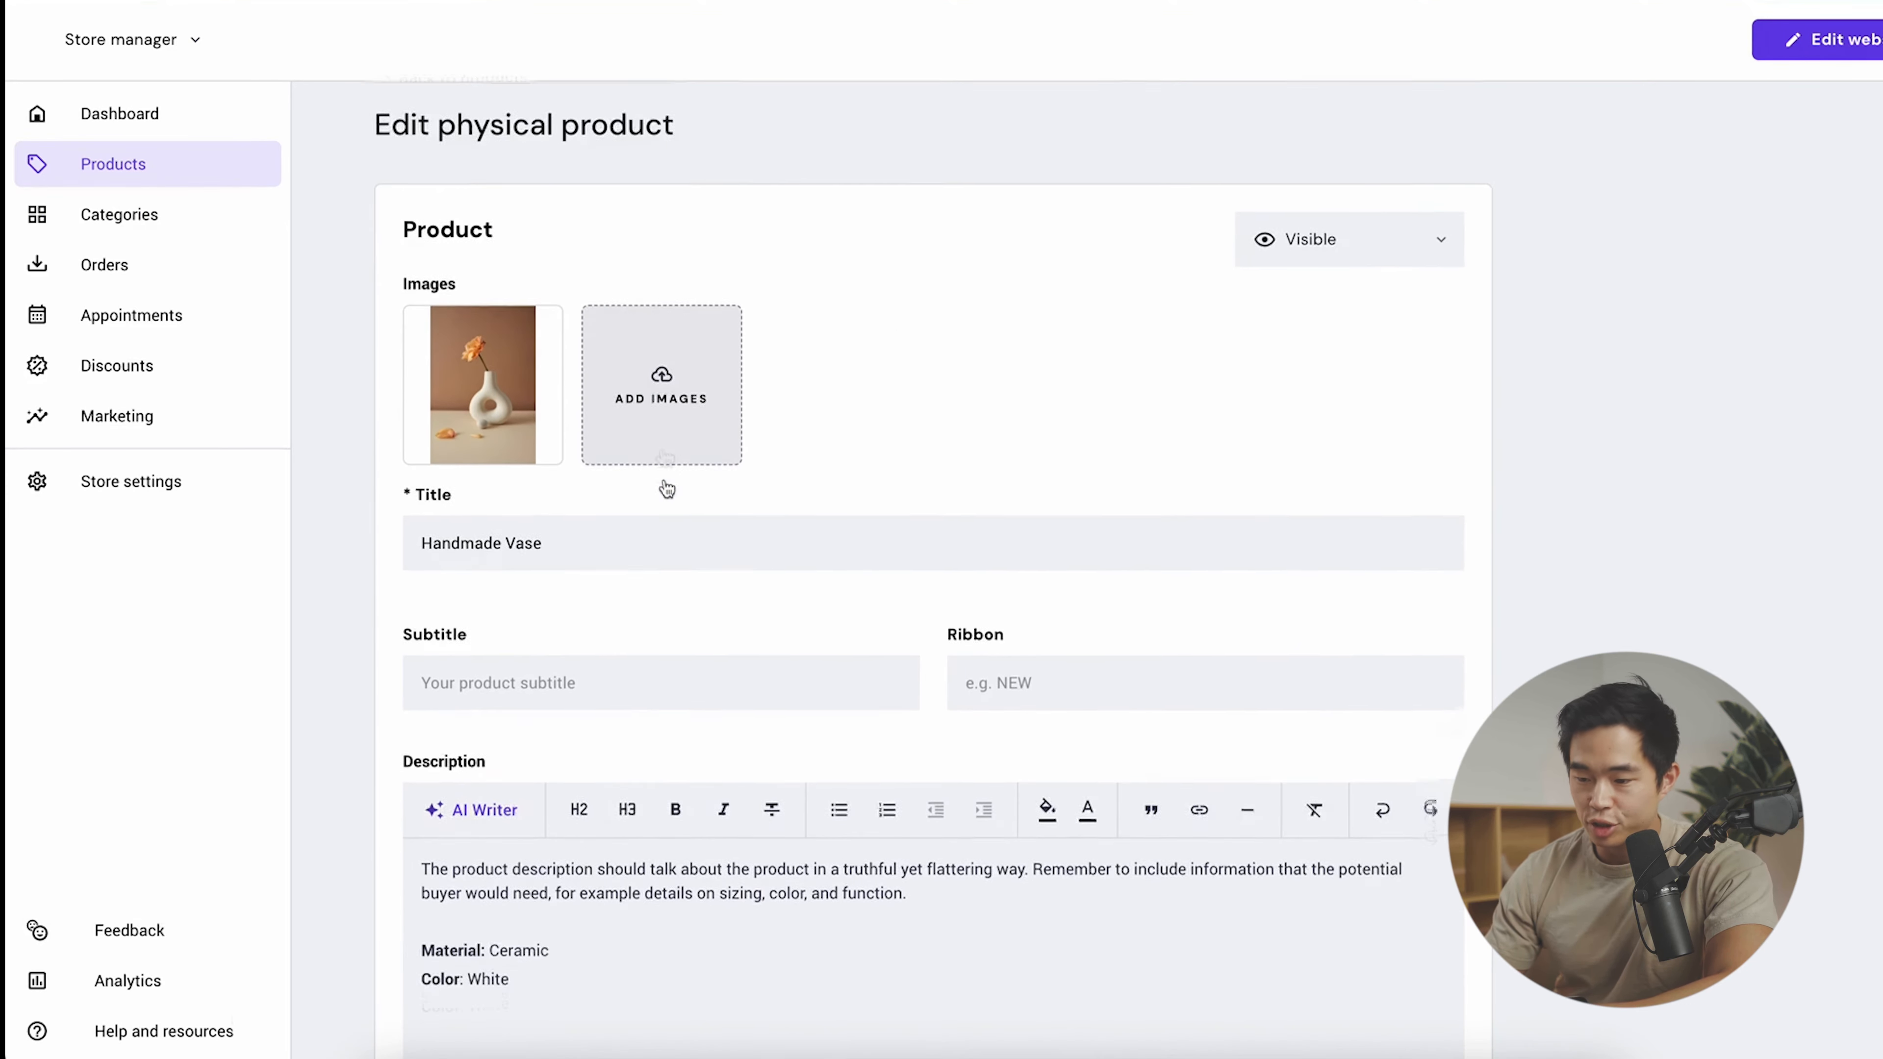
scroll(952, 786, down, 3)
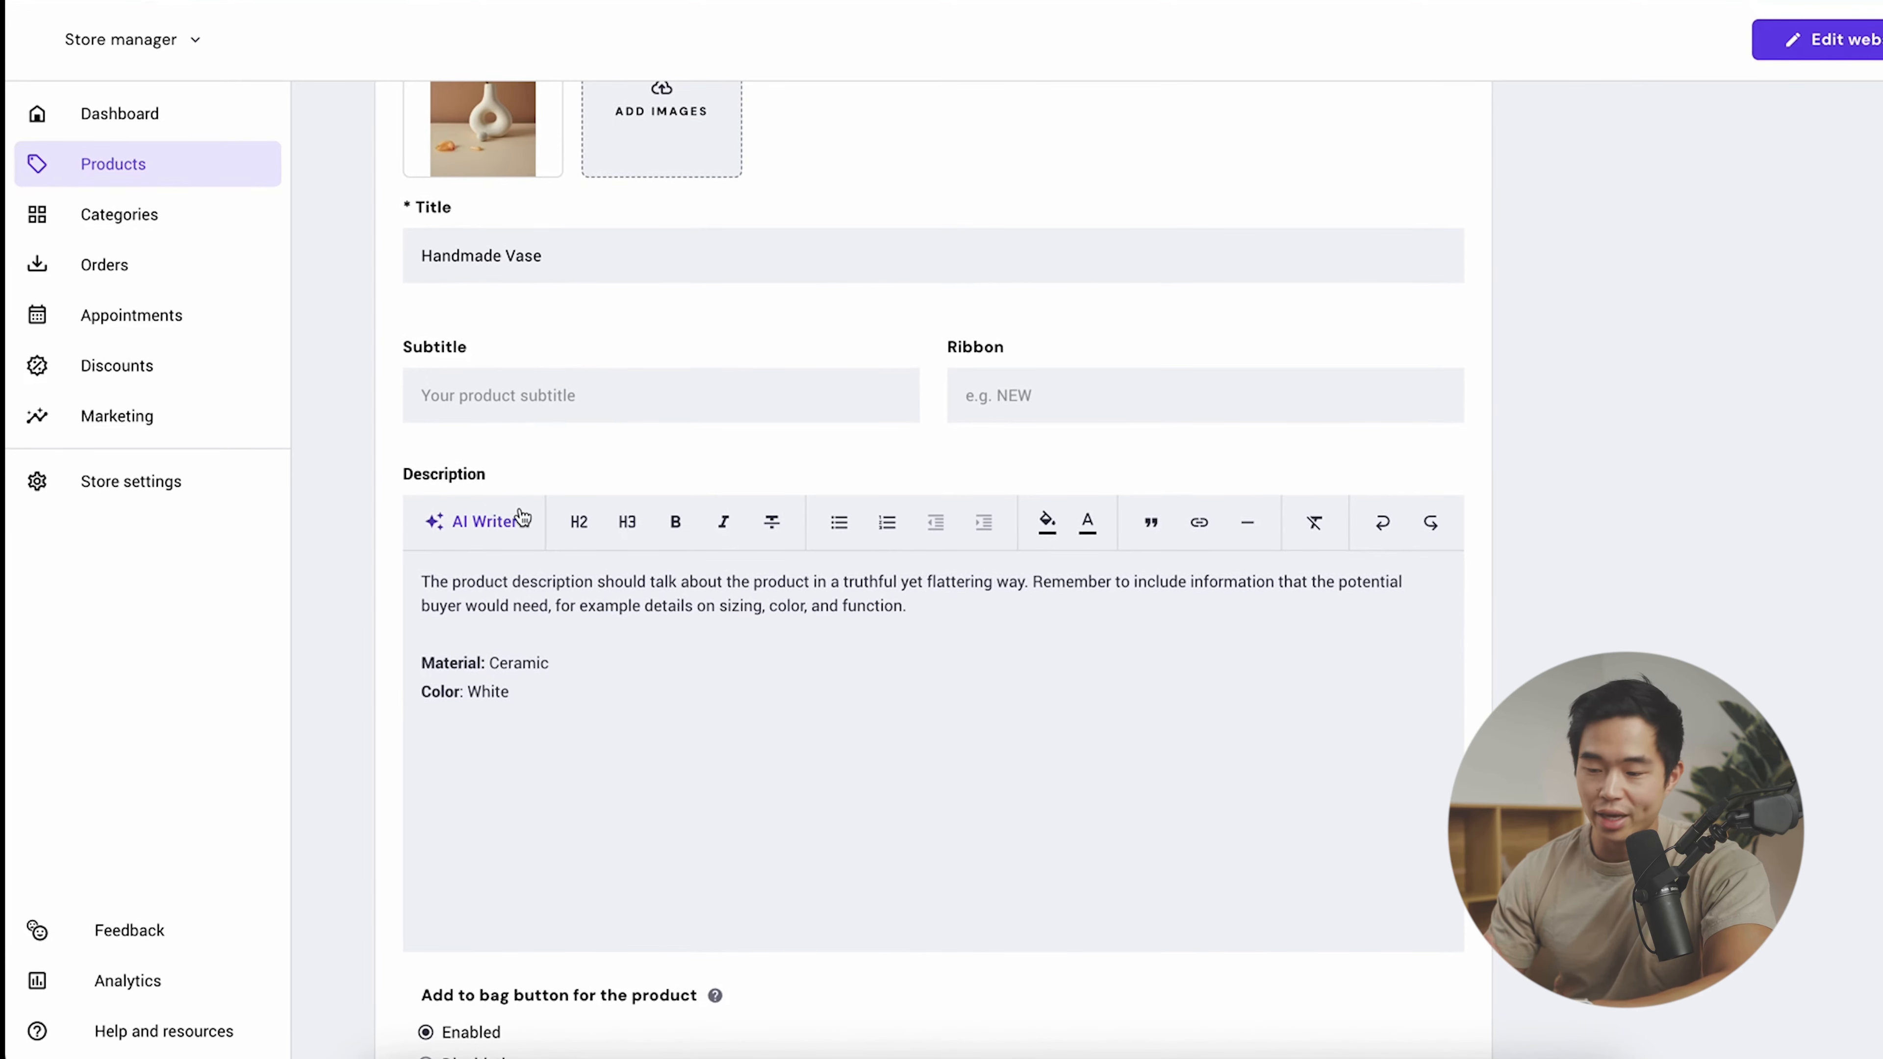
scroll(519, 516, down, 10)
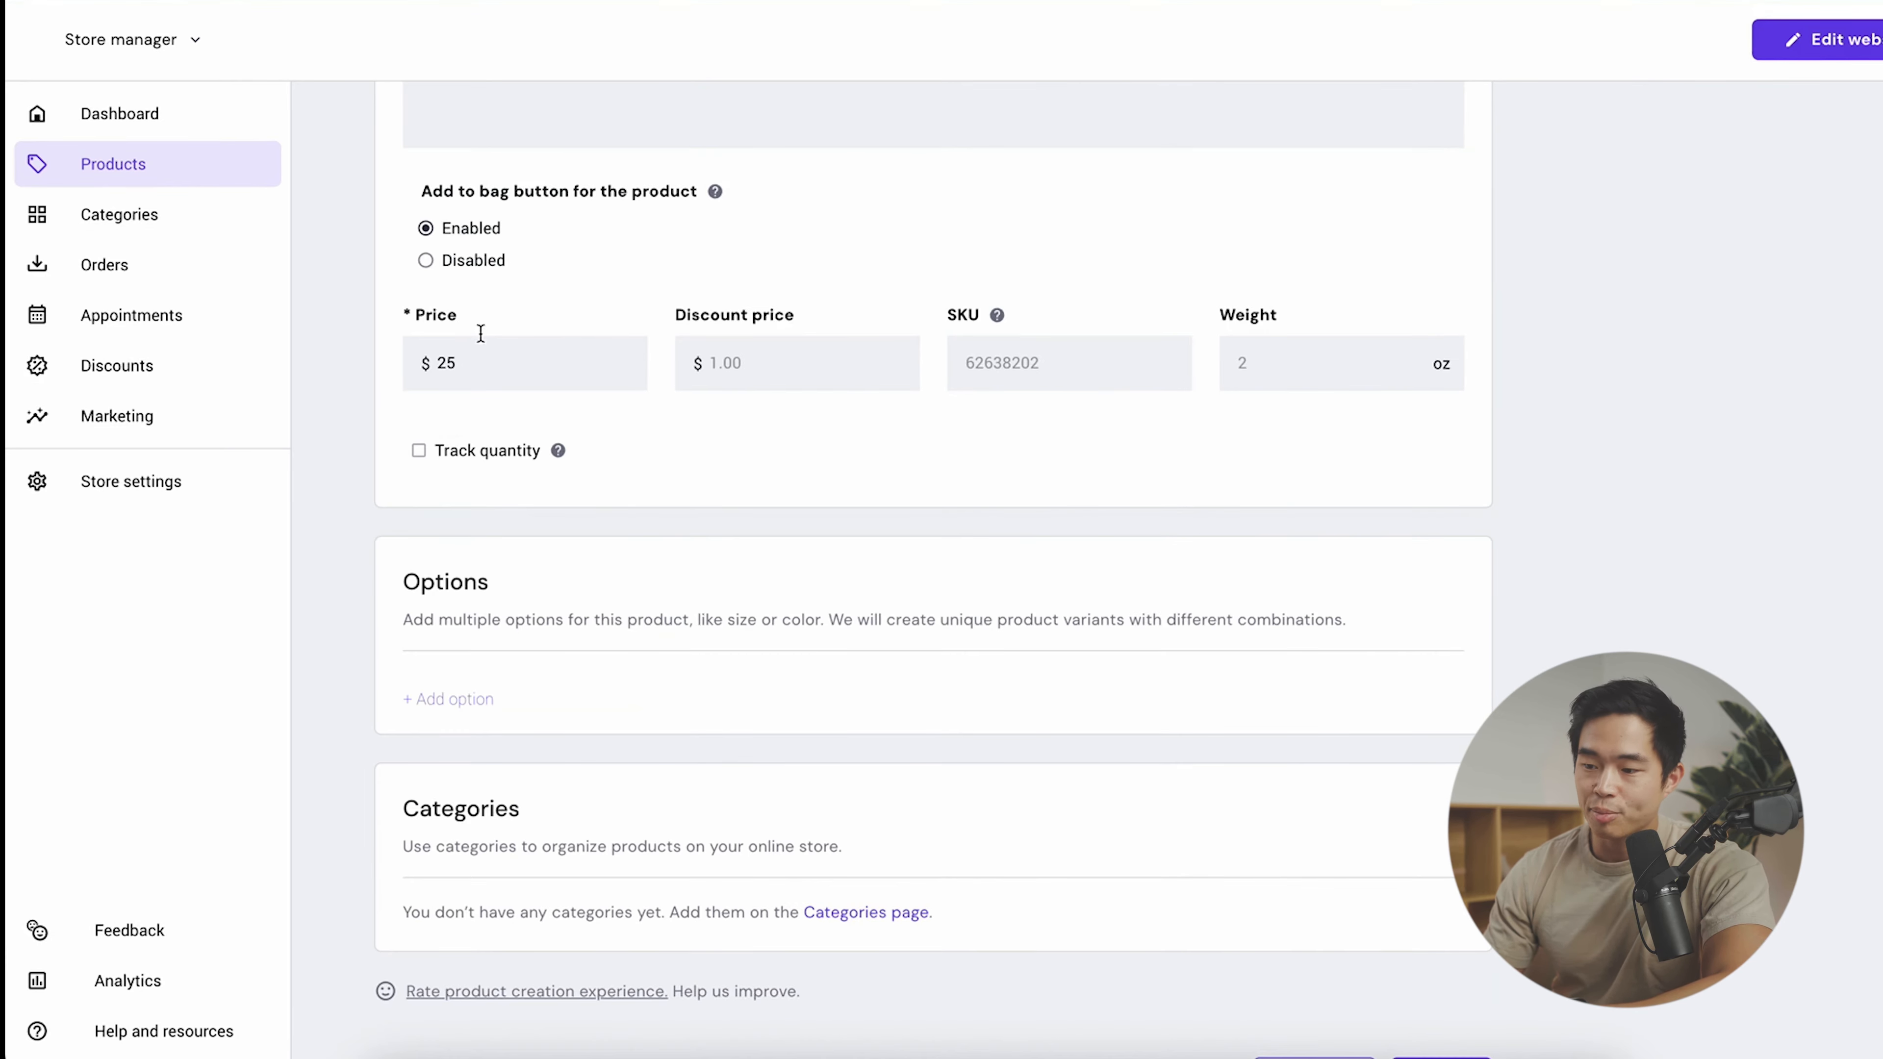
click(473, 451)
text(5)
scroll(549, 552, down, 2)
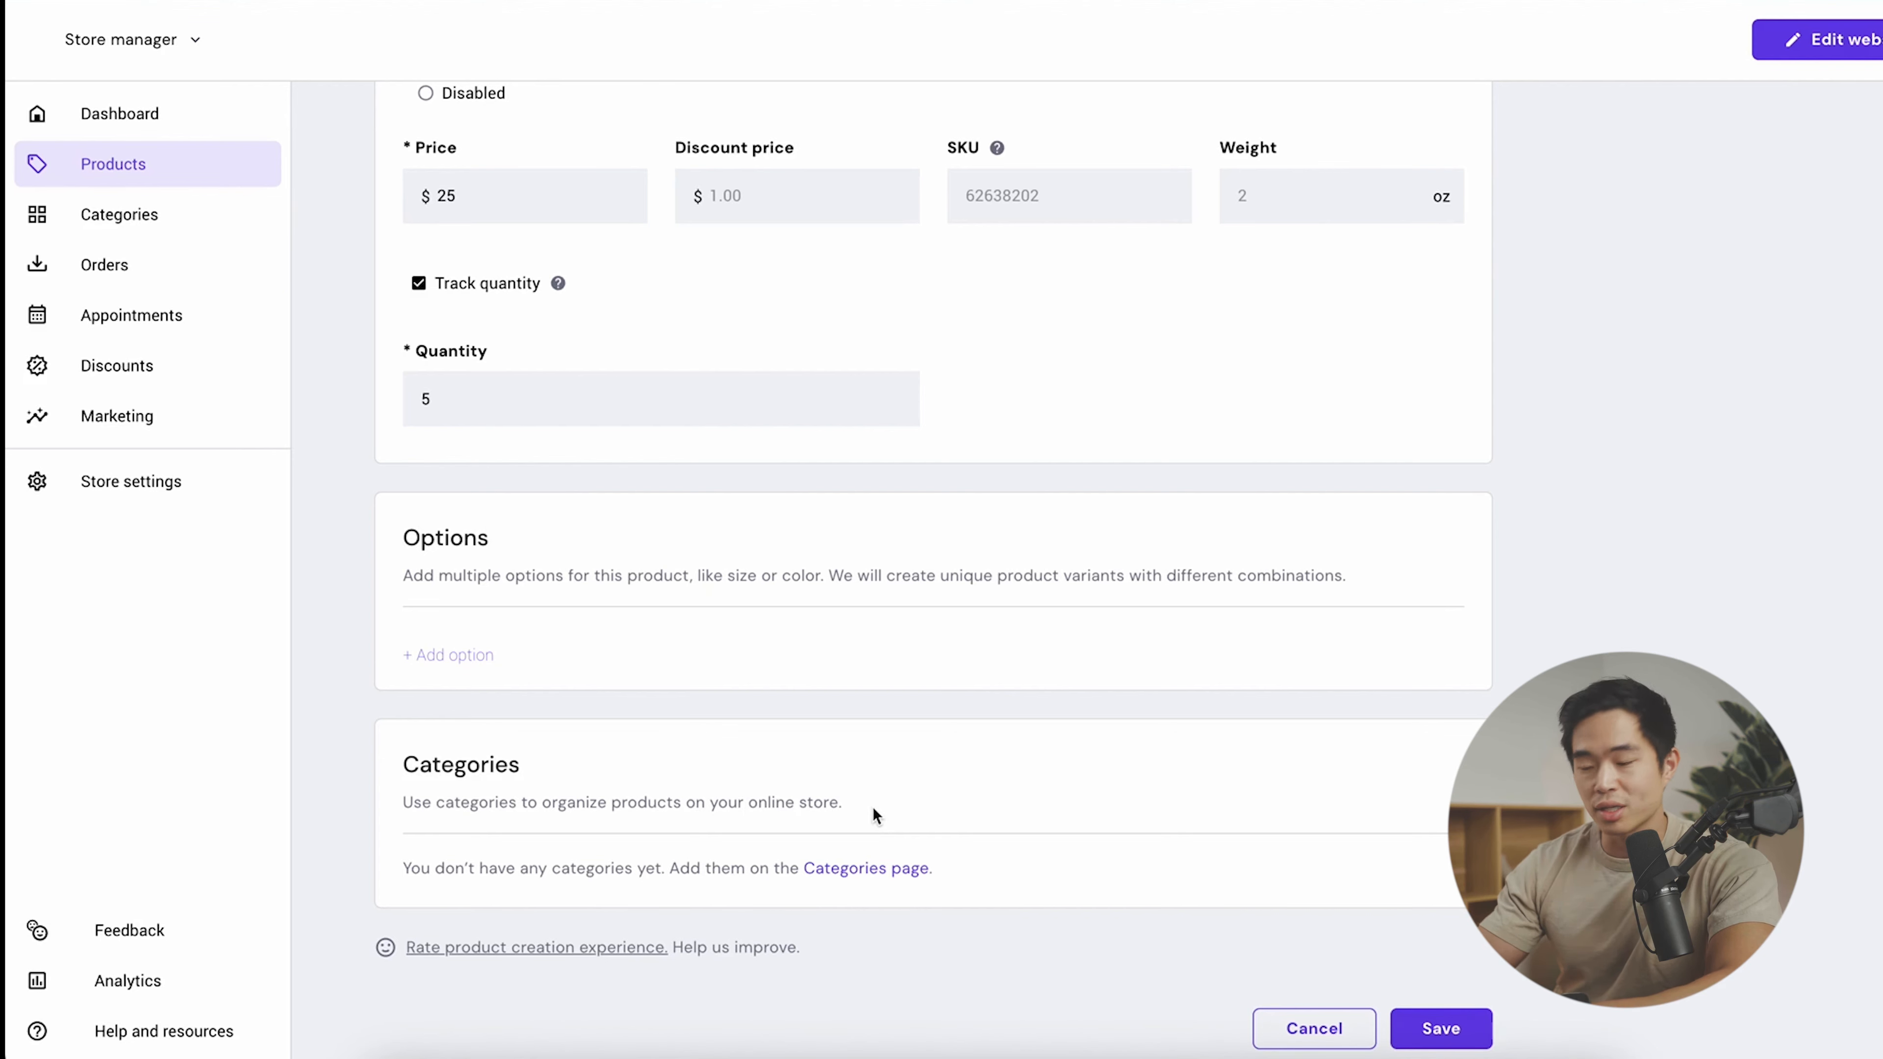
scroll(365, 283, up, 15)
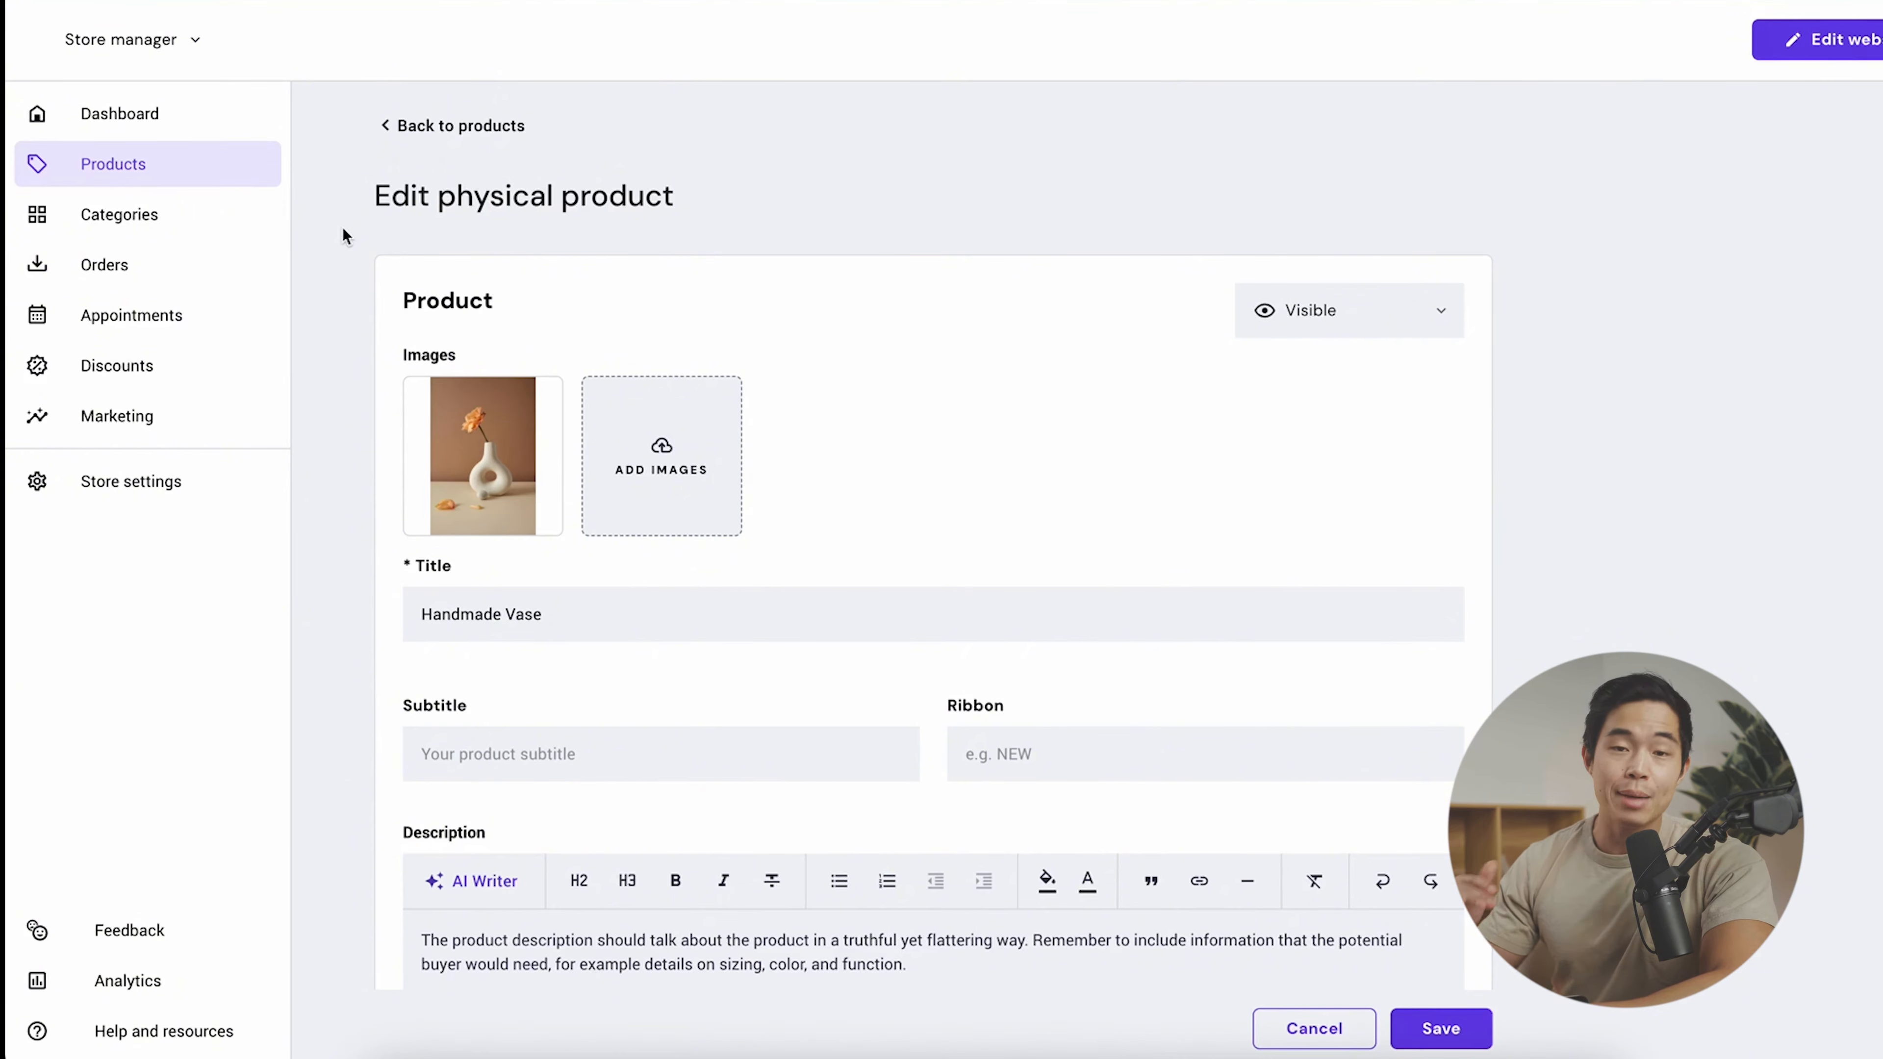
click(1438, 1027)
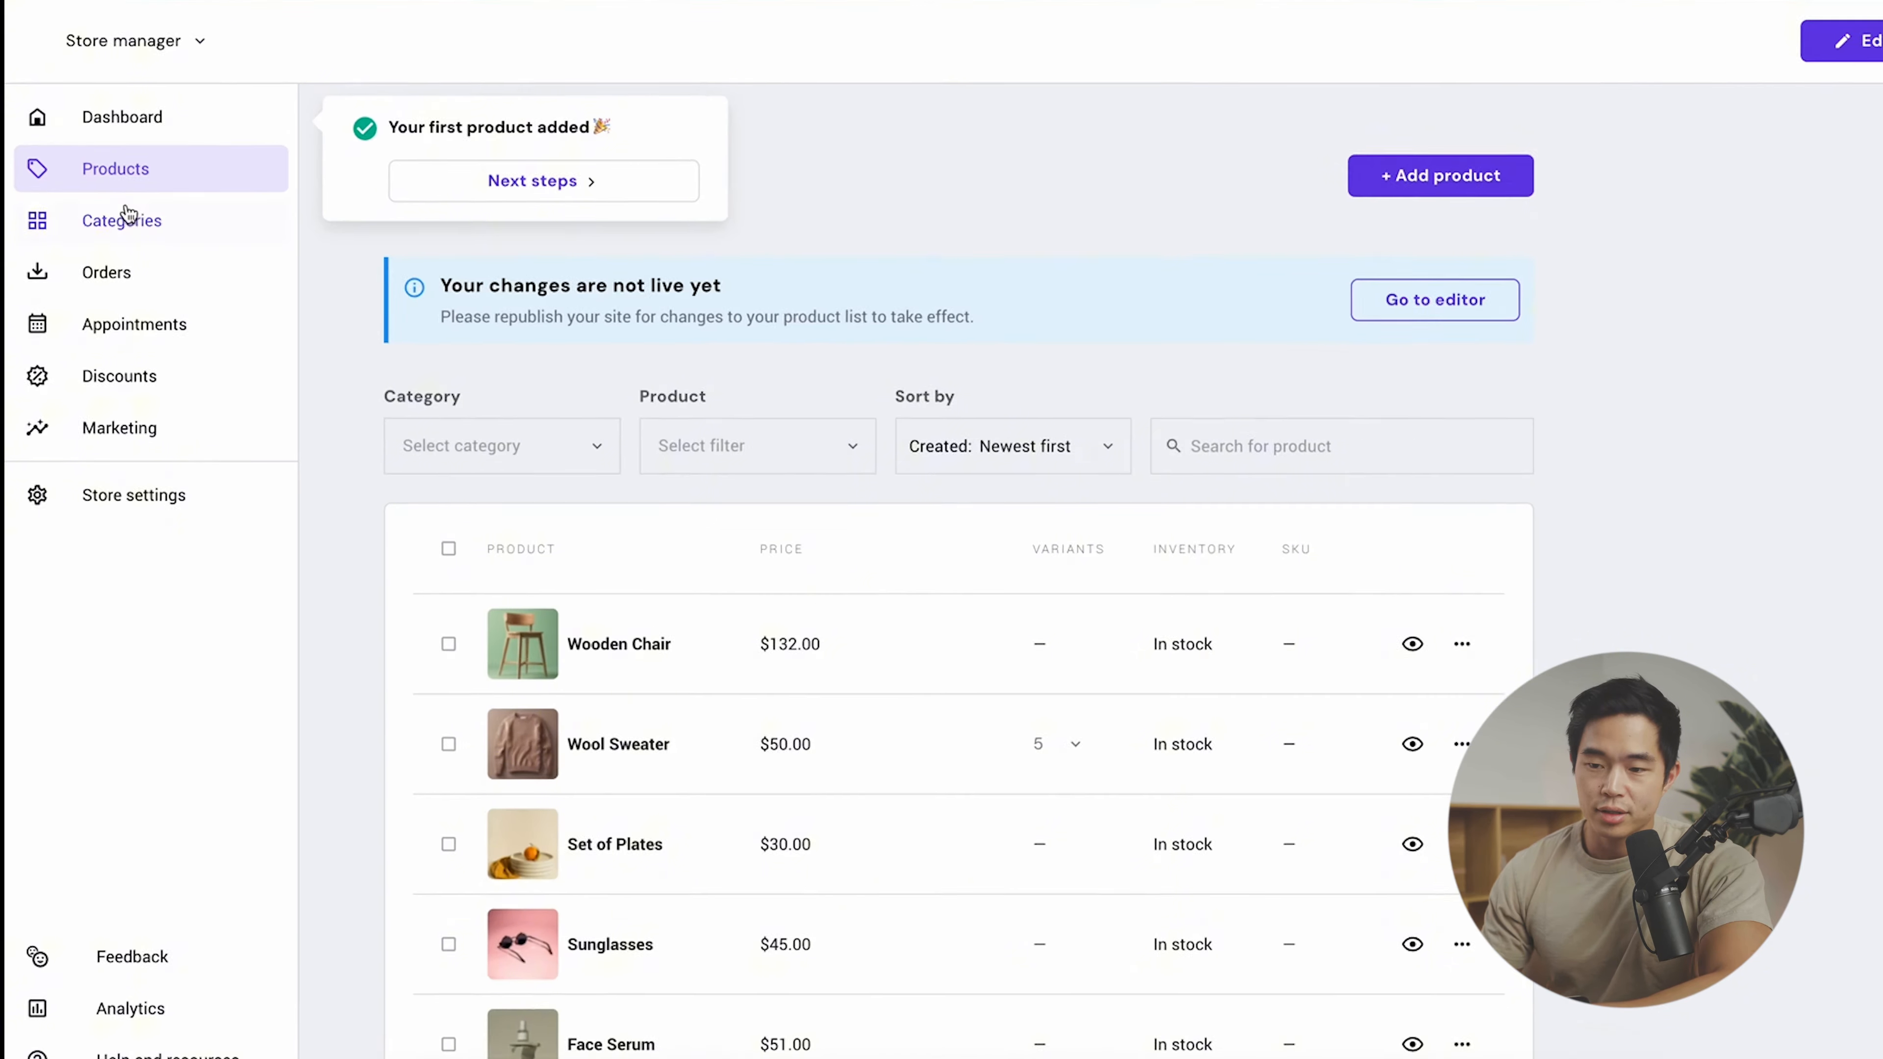
- Create a 'Best Sellers' category containing Wooden Chair, Sunglasses, Face Serum and Classic Cap
click(127, 215)
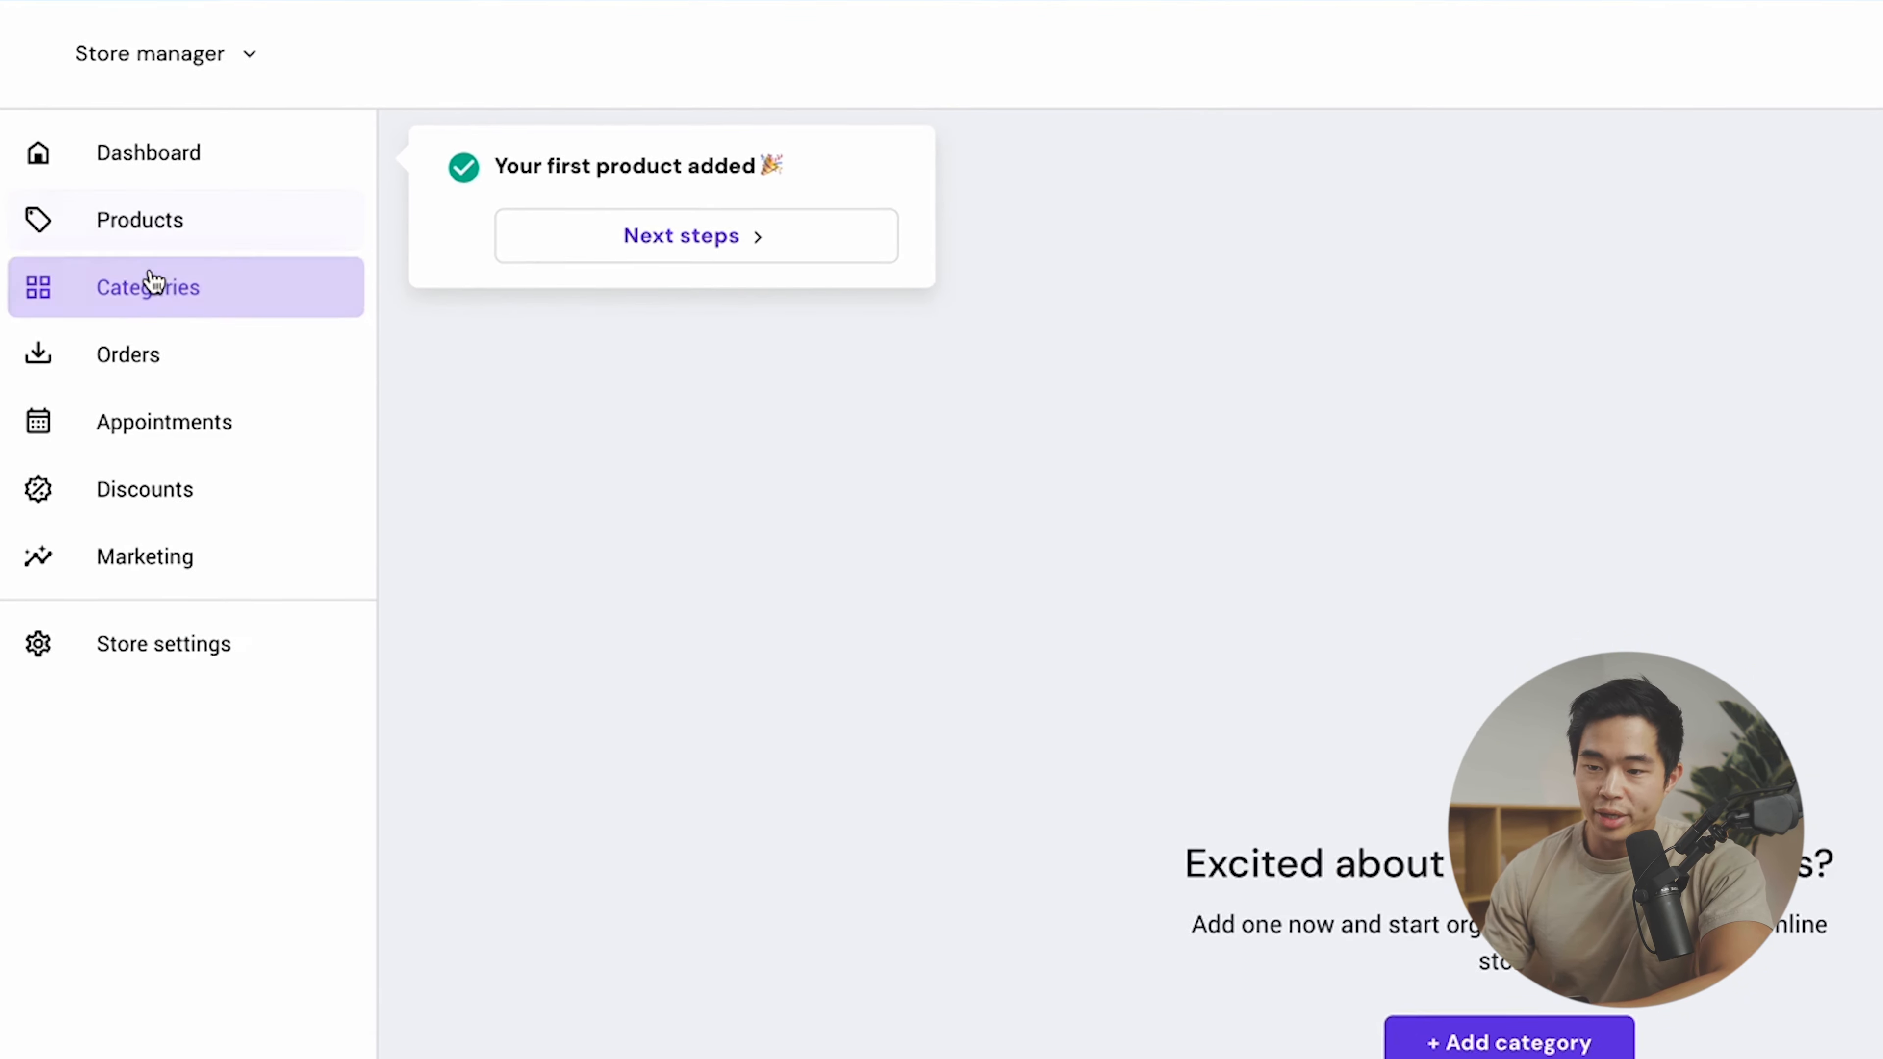
click(1171, 812)
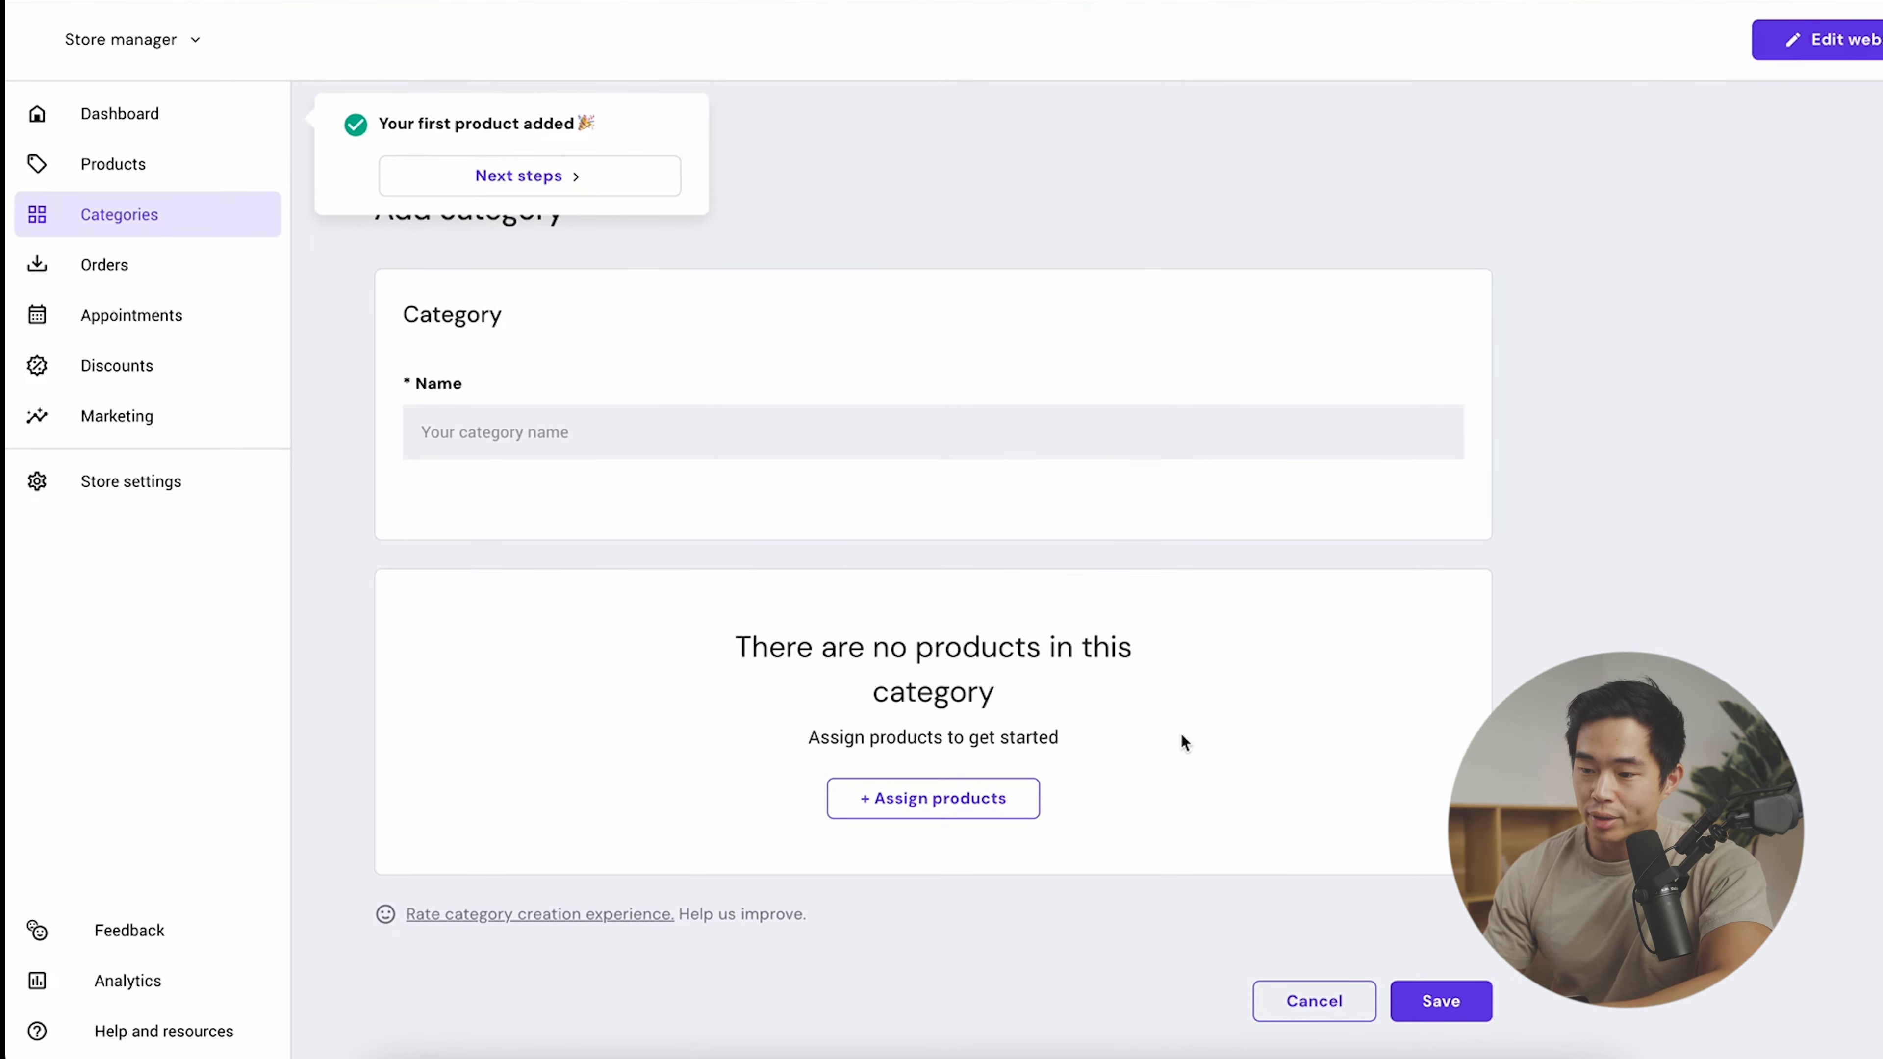
click(1201, 442)
text(Best Sellers)
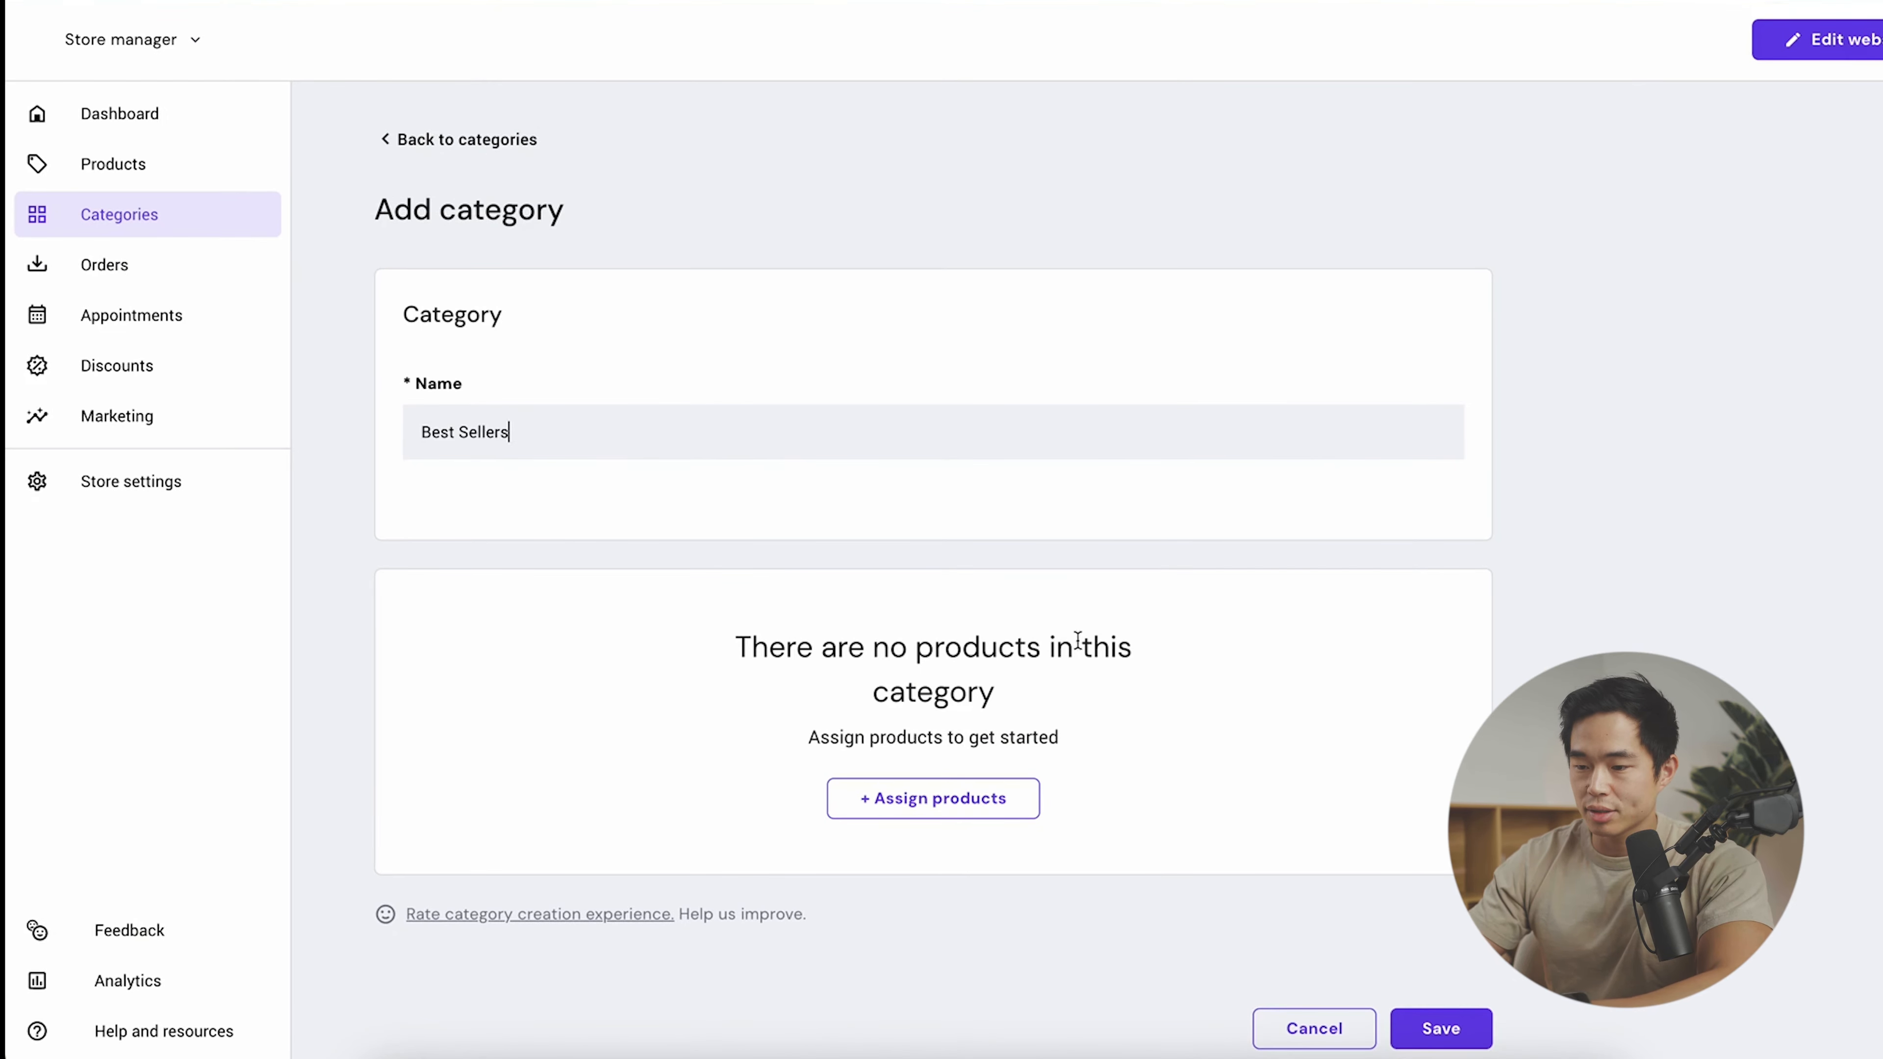
click(972, 798)
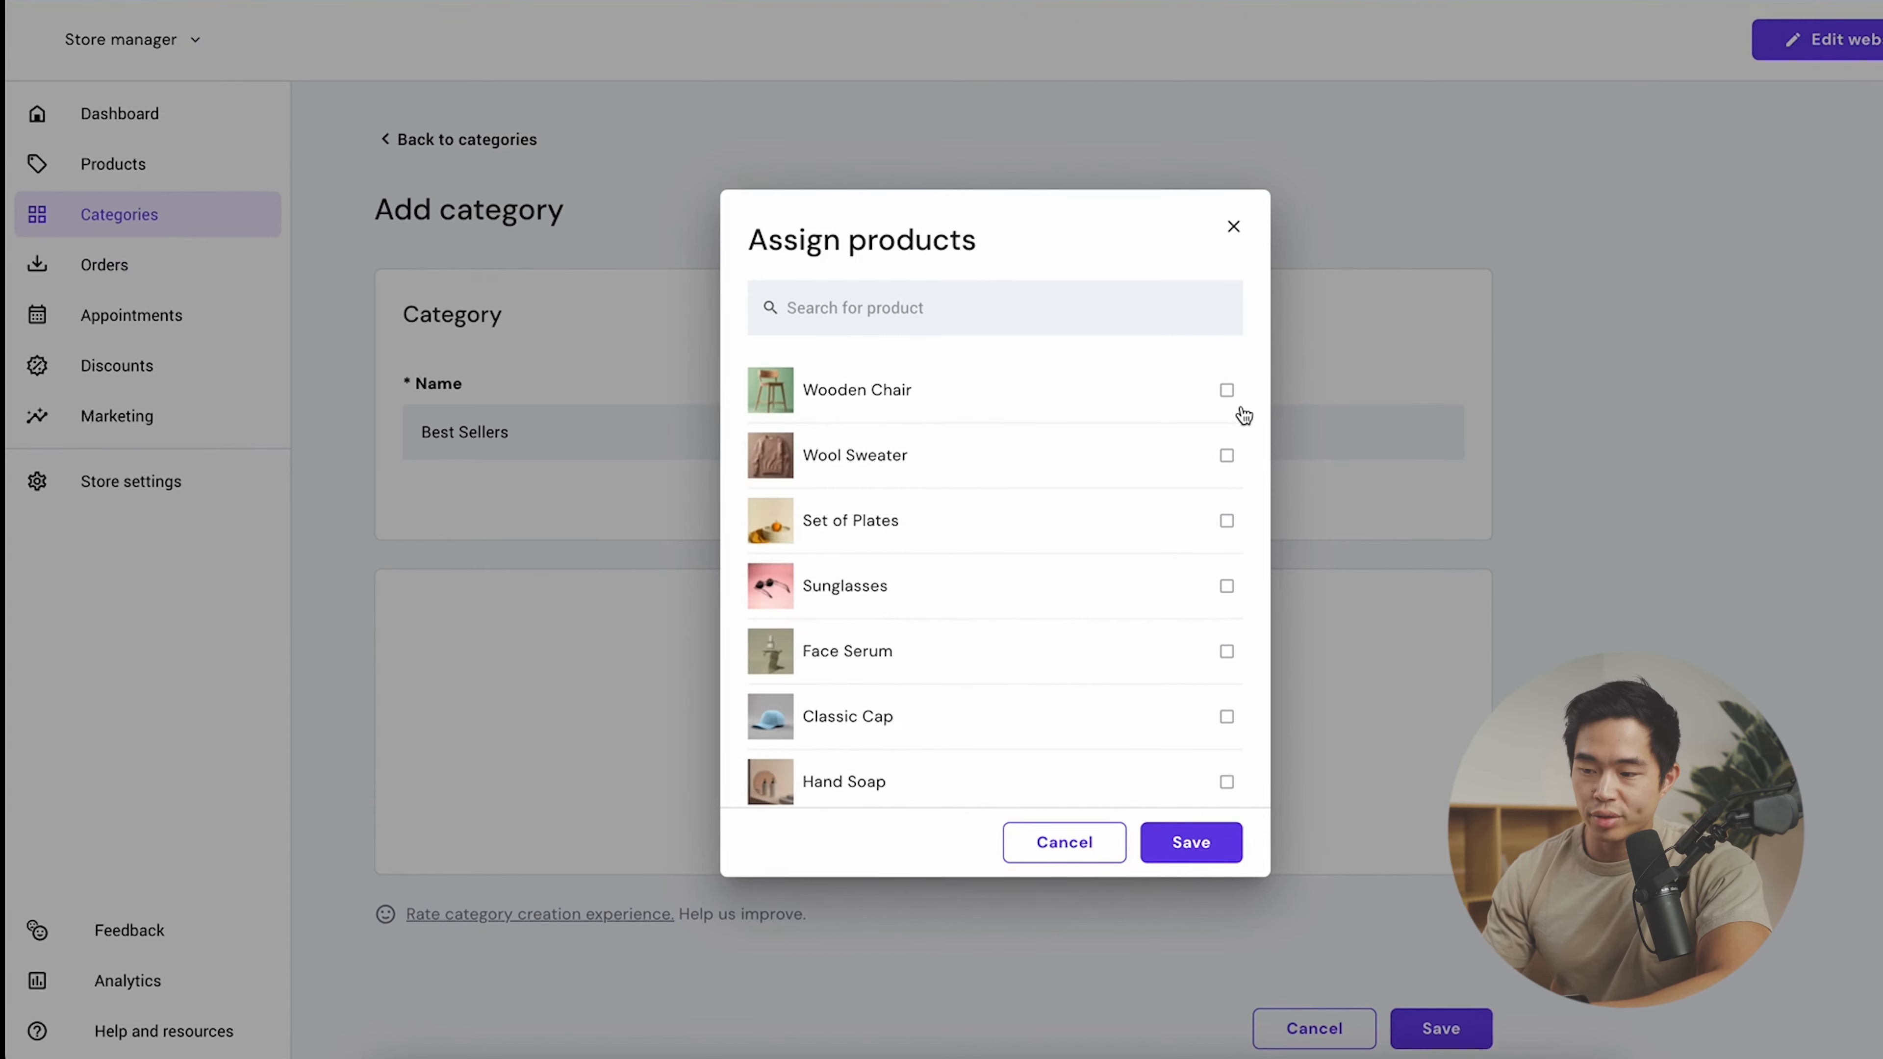
click(1227, 391)
click(1226, 586)
click(1226, 651)
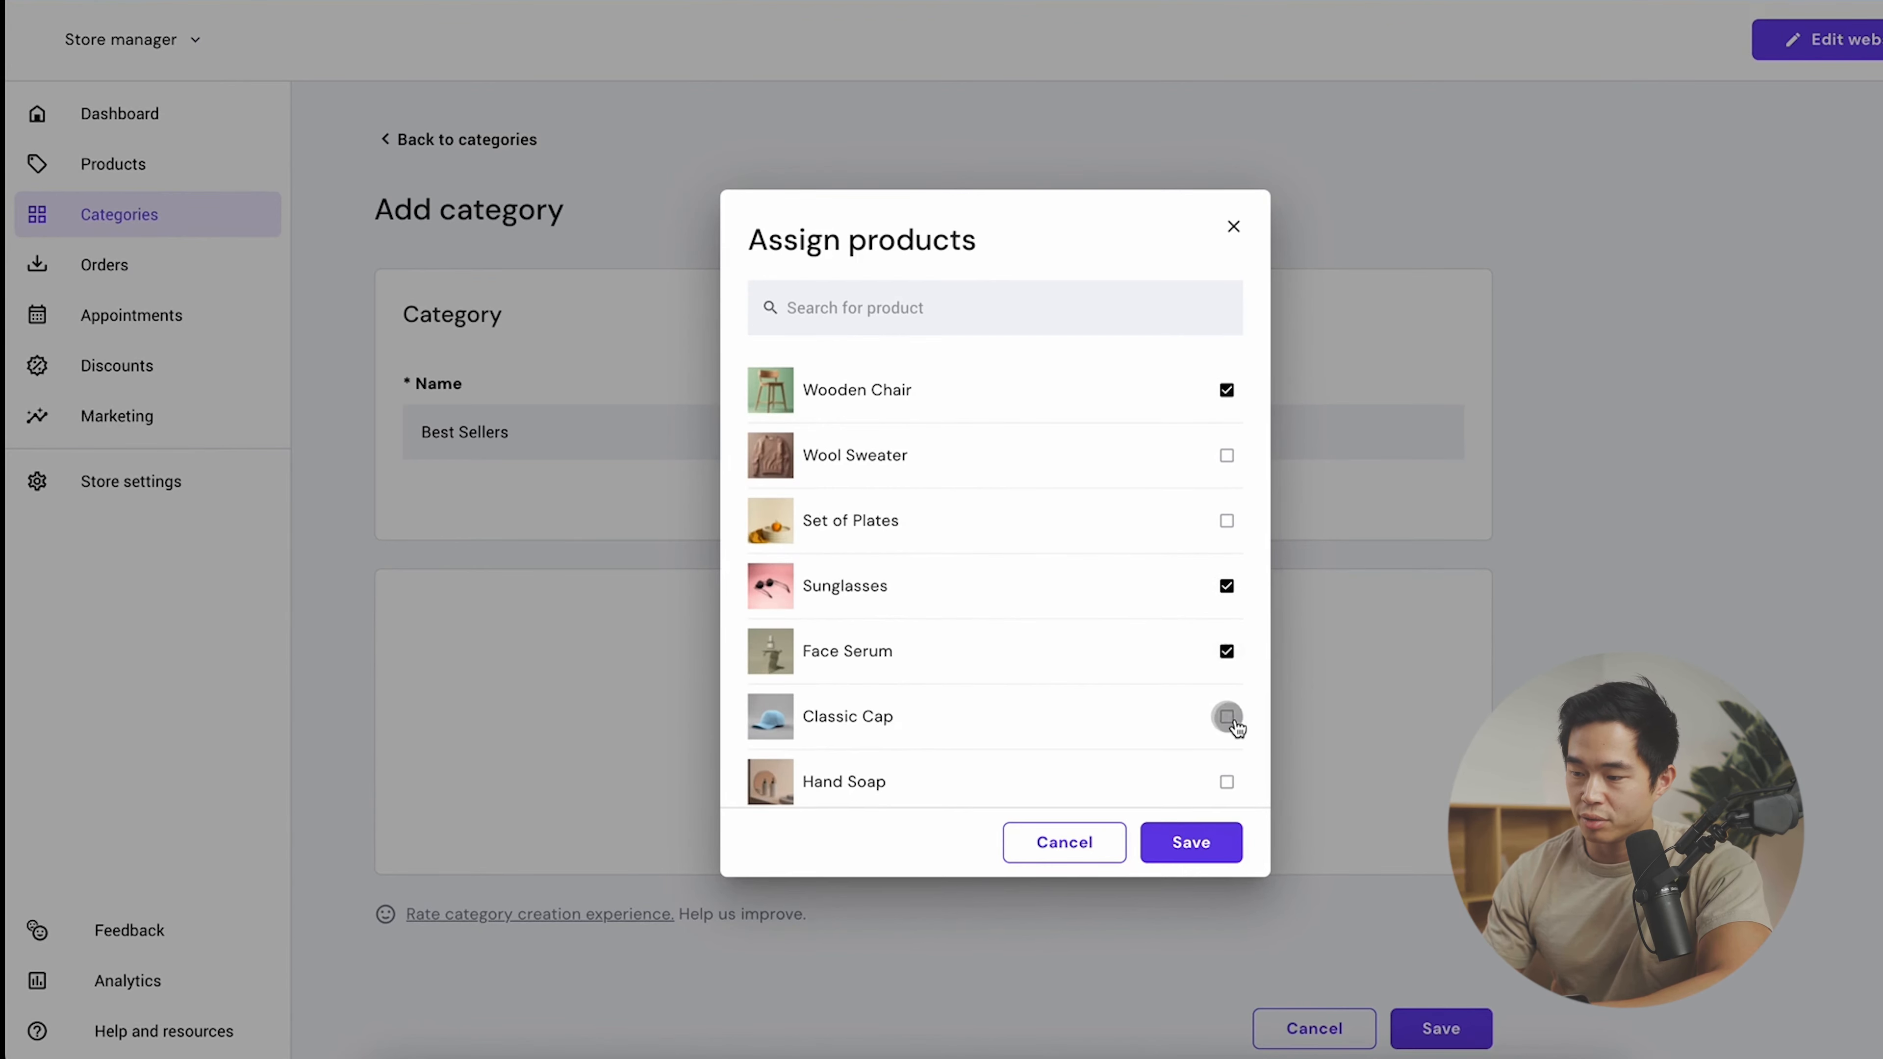
click(1226, 717)
click(1212, 841)
click(1440, 1028)
- Enable appointments with Mon–Fri 08:00 AM–05:00 PM availability and view the June 2024 calendar
click(122, 265)
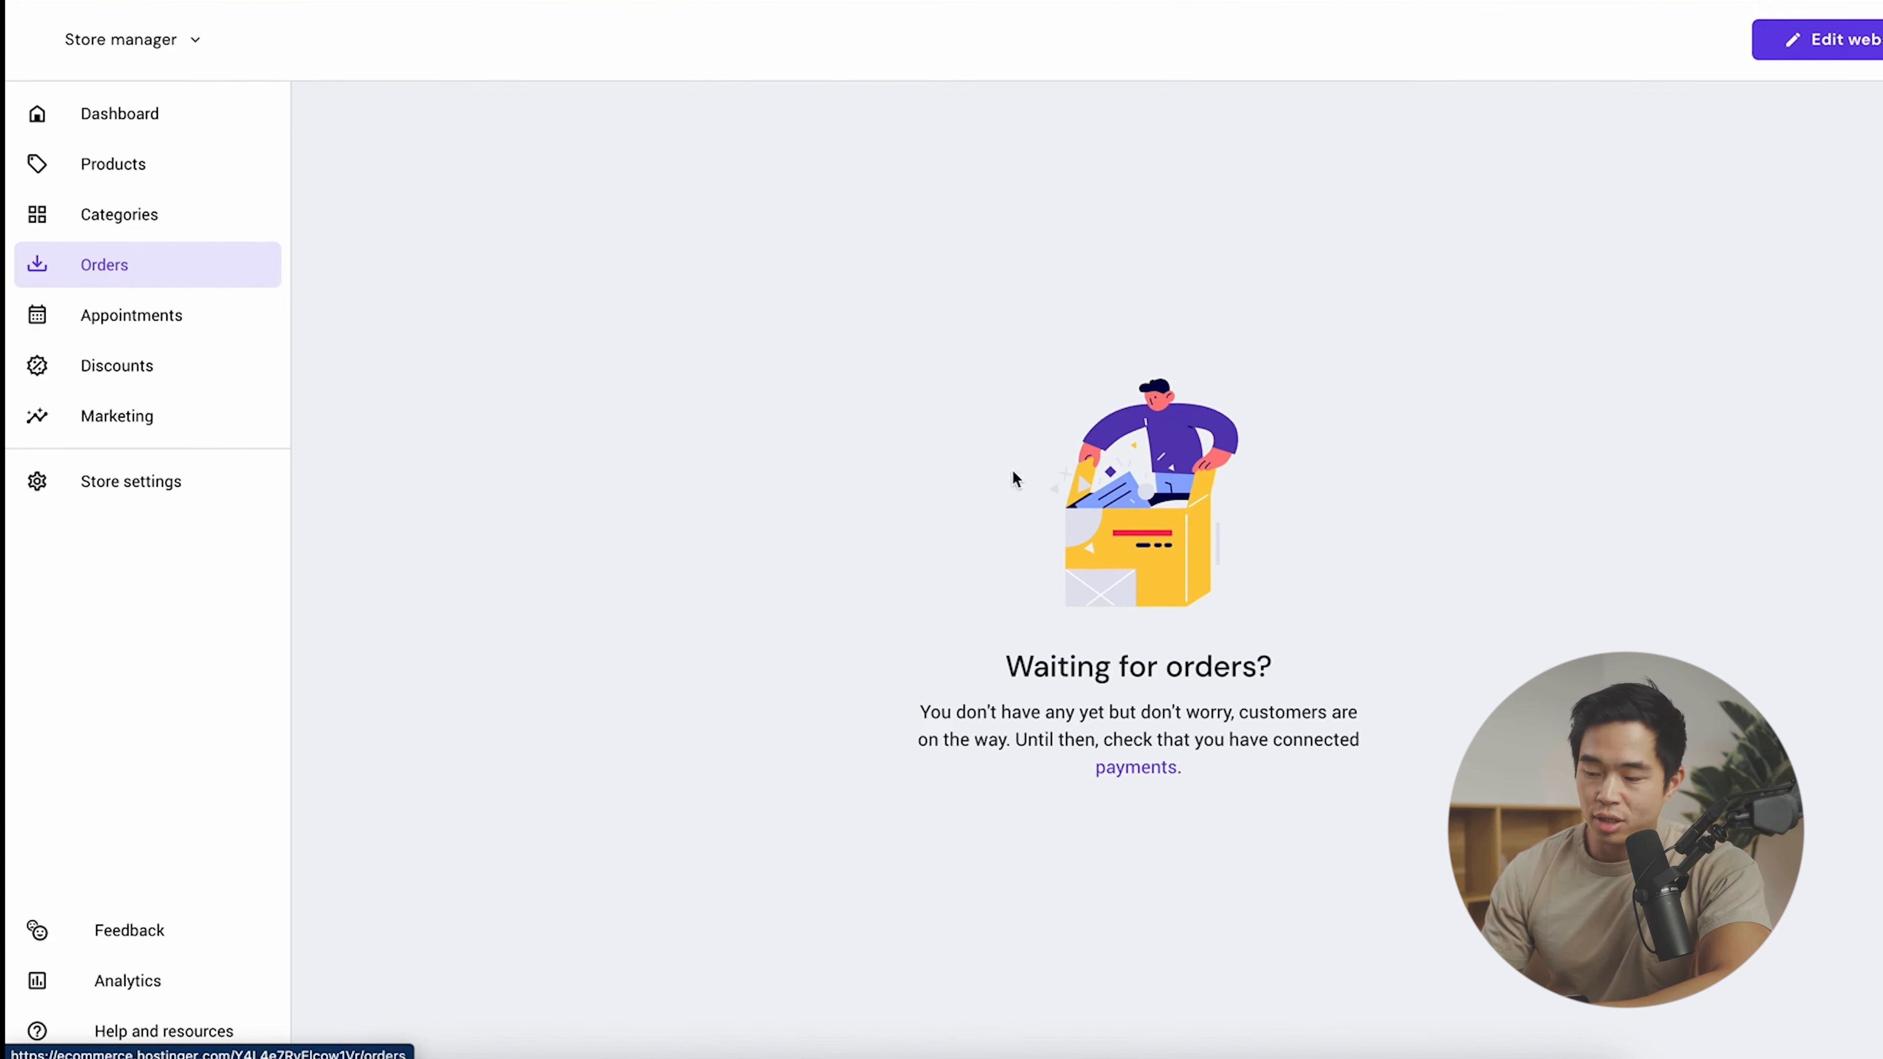
click(164, 320)
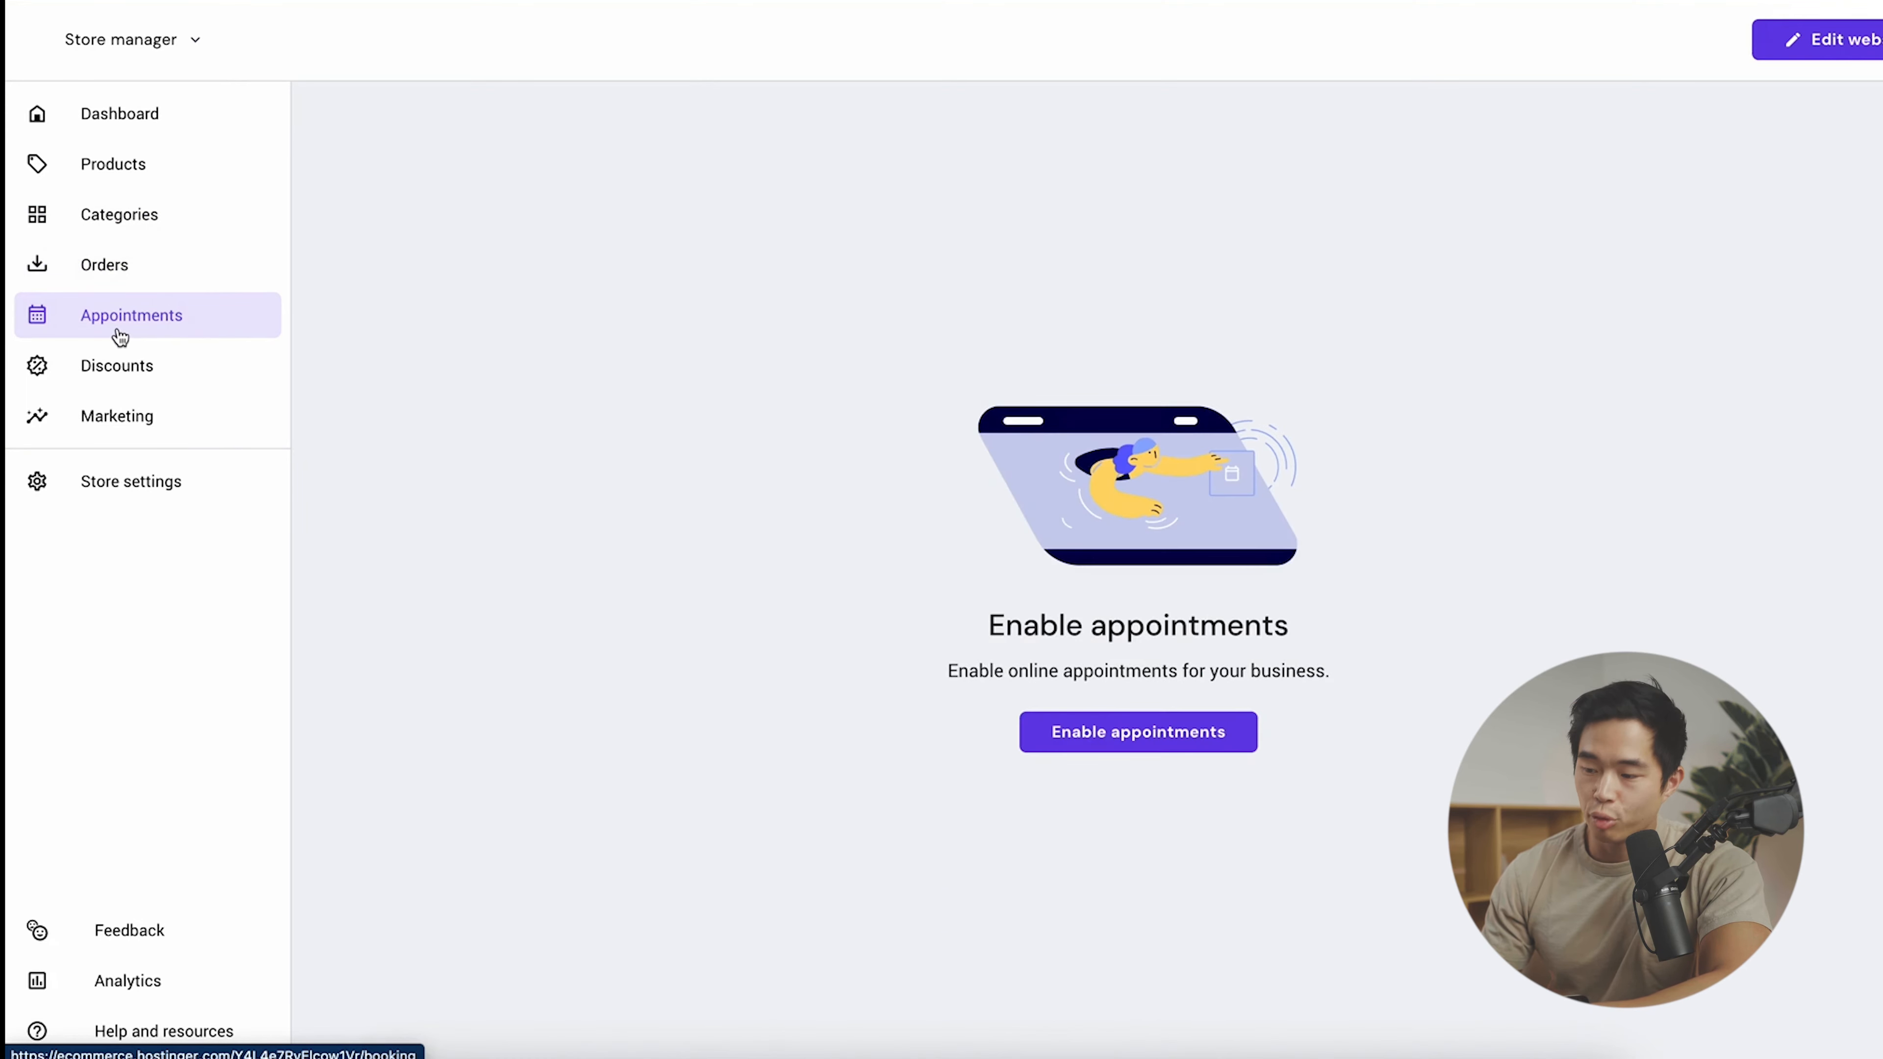
click(1126, 732)
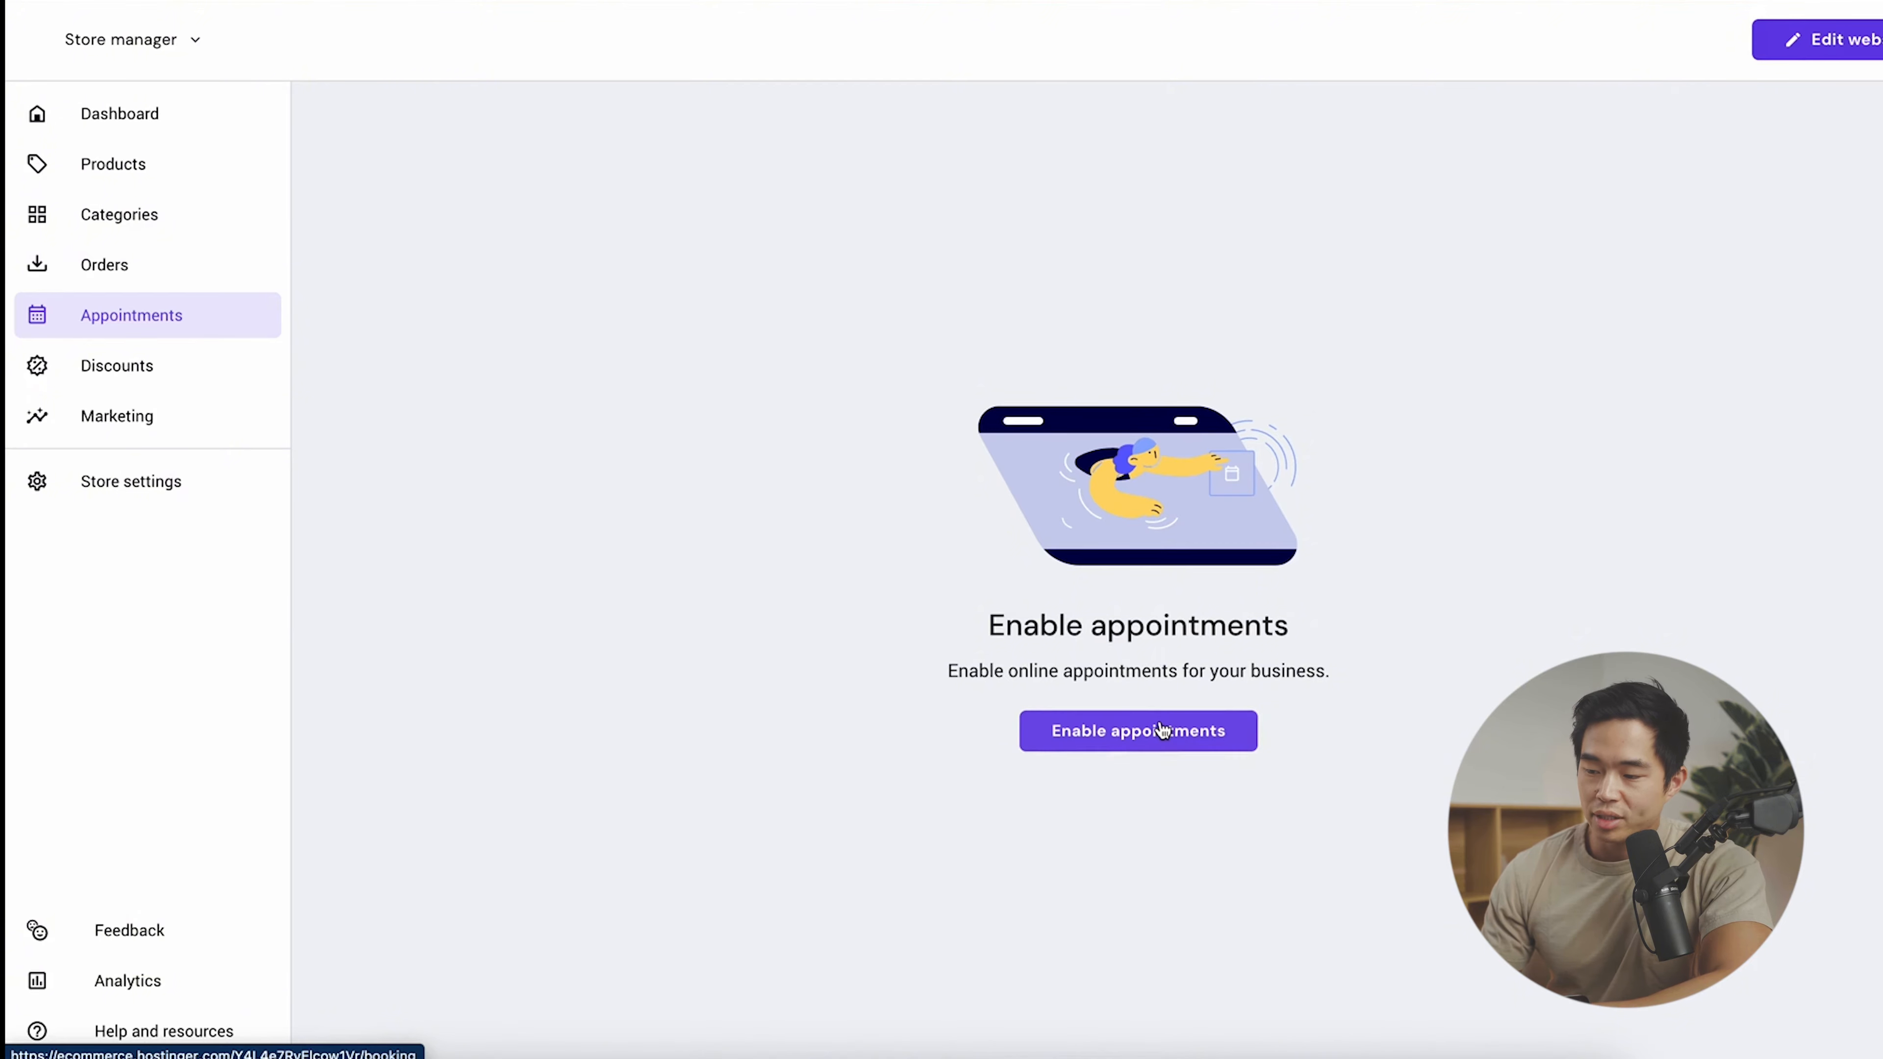
scroll(1196, 466, down, 2)
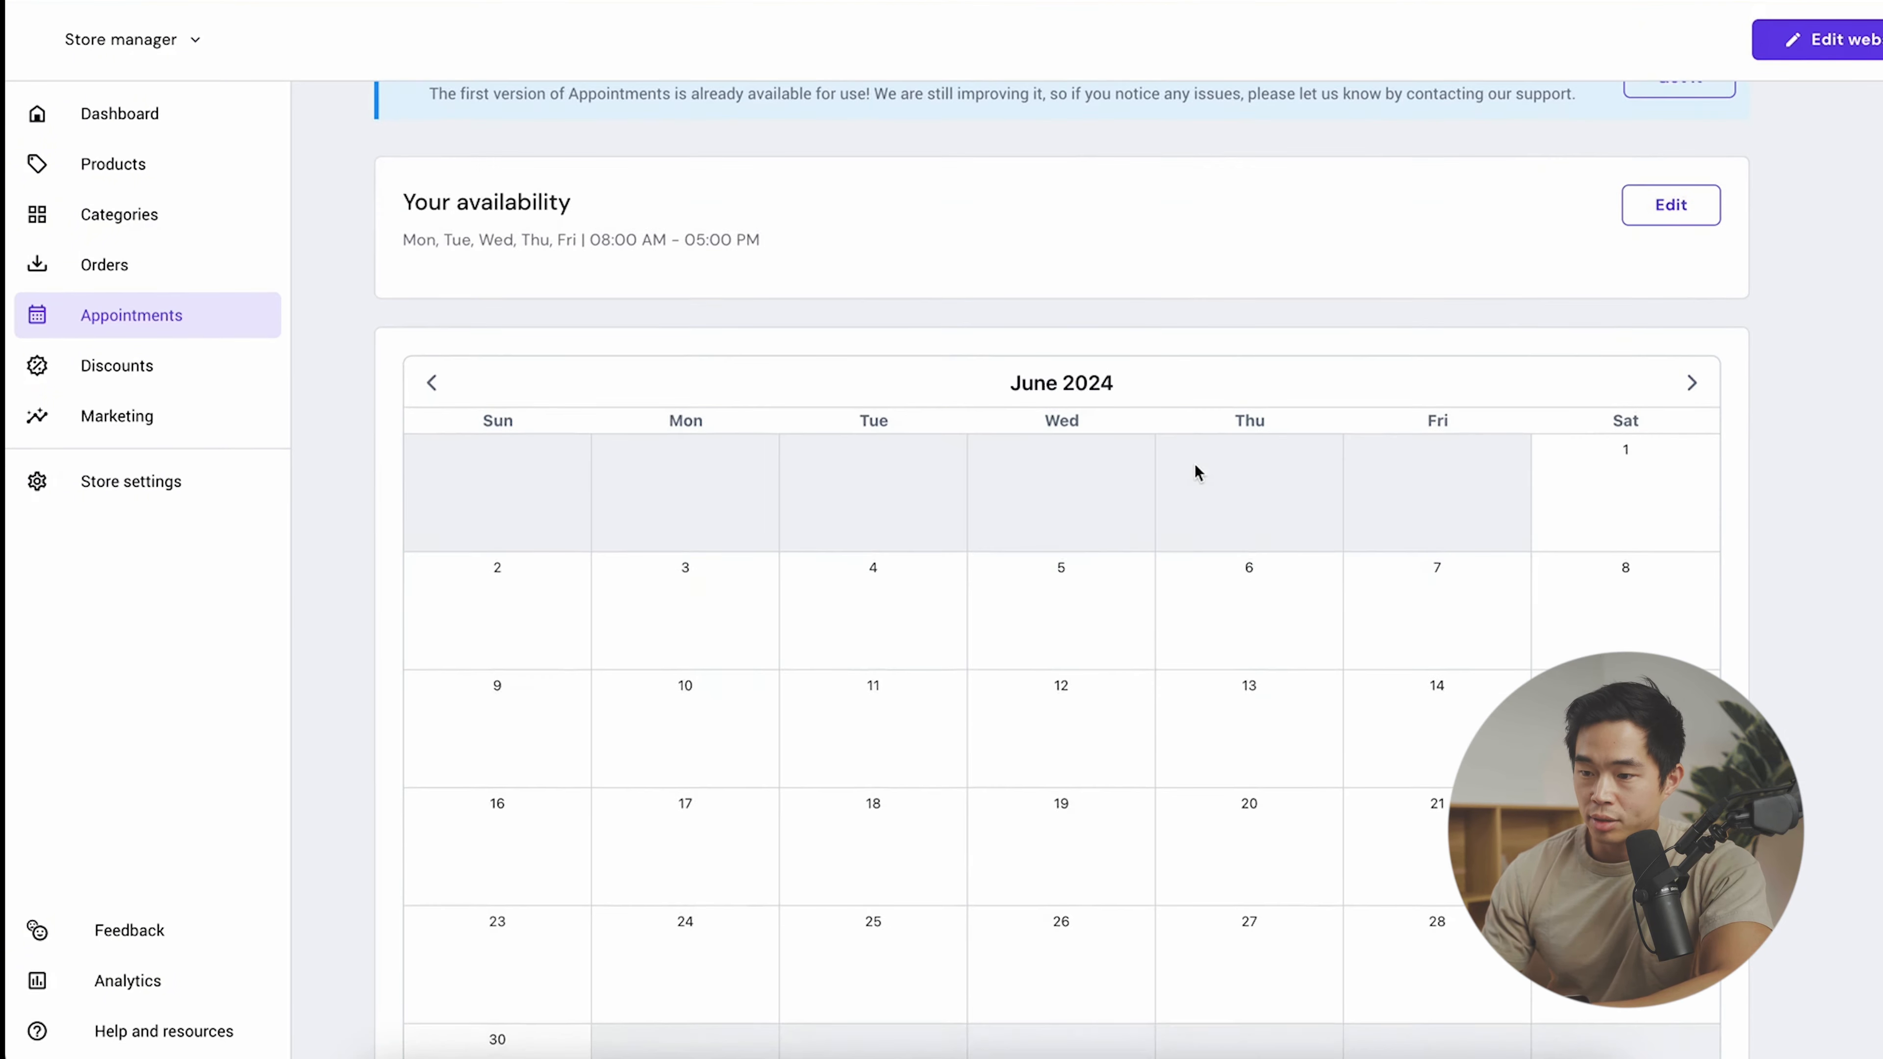
scroll(1196, 466, up, 2)
scroll(1387, 457, down, 1)
scroll(1390, 459, down, 3)
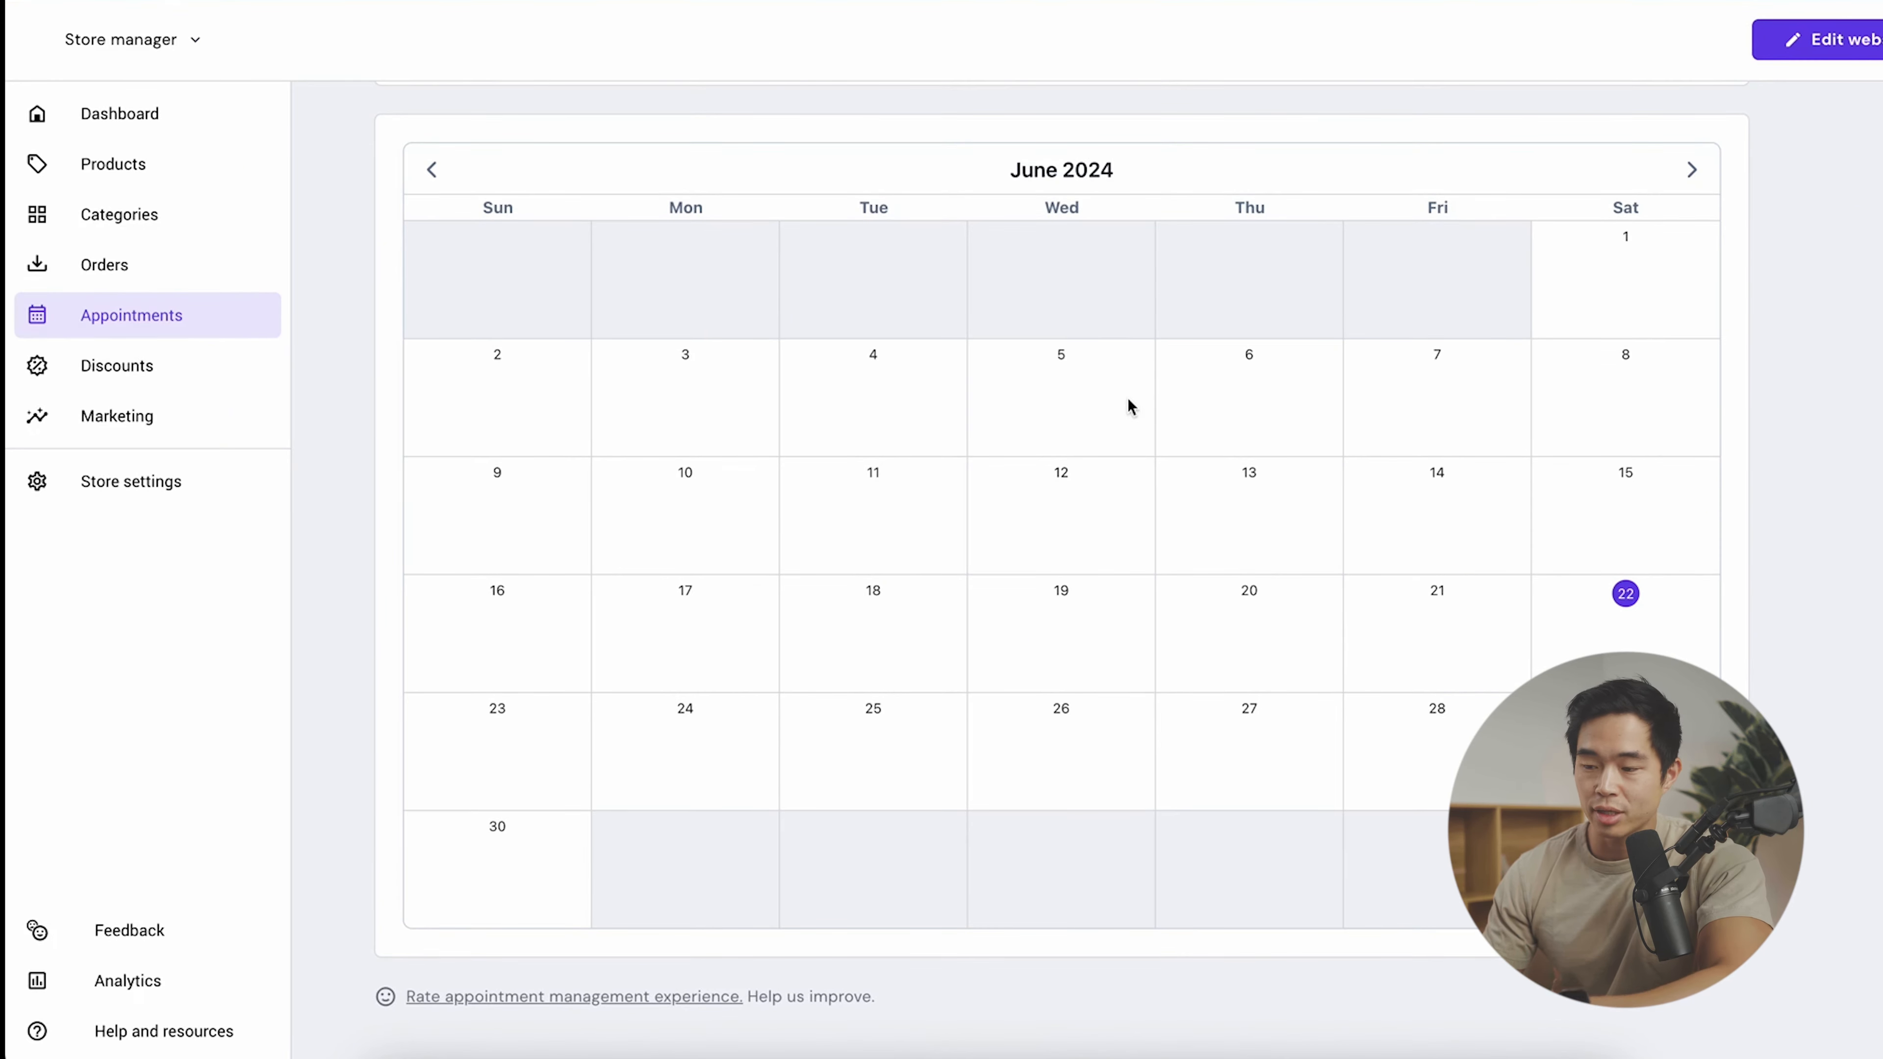
- Start a new discount with code WELCOME10 and the name 'Welcome Deal'
click(117, 366)
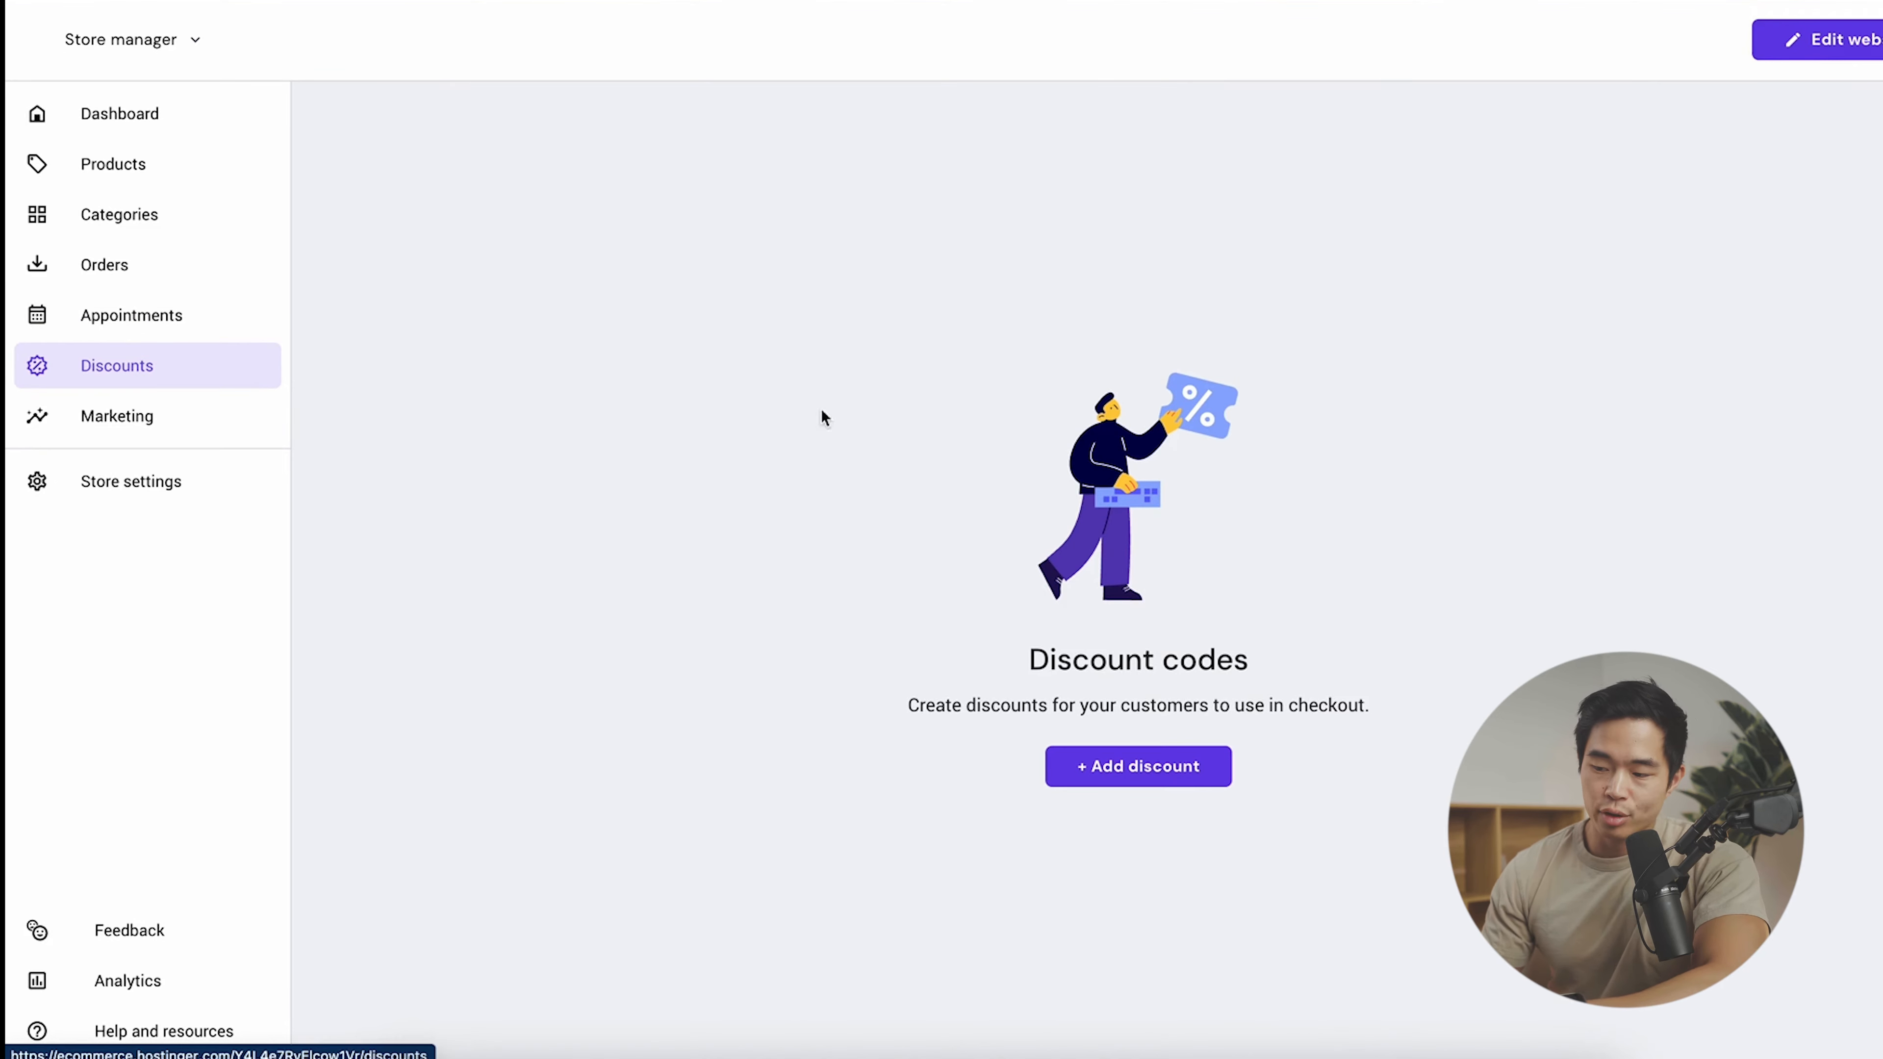
click(1193, 775)
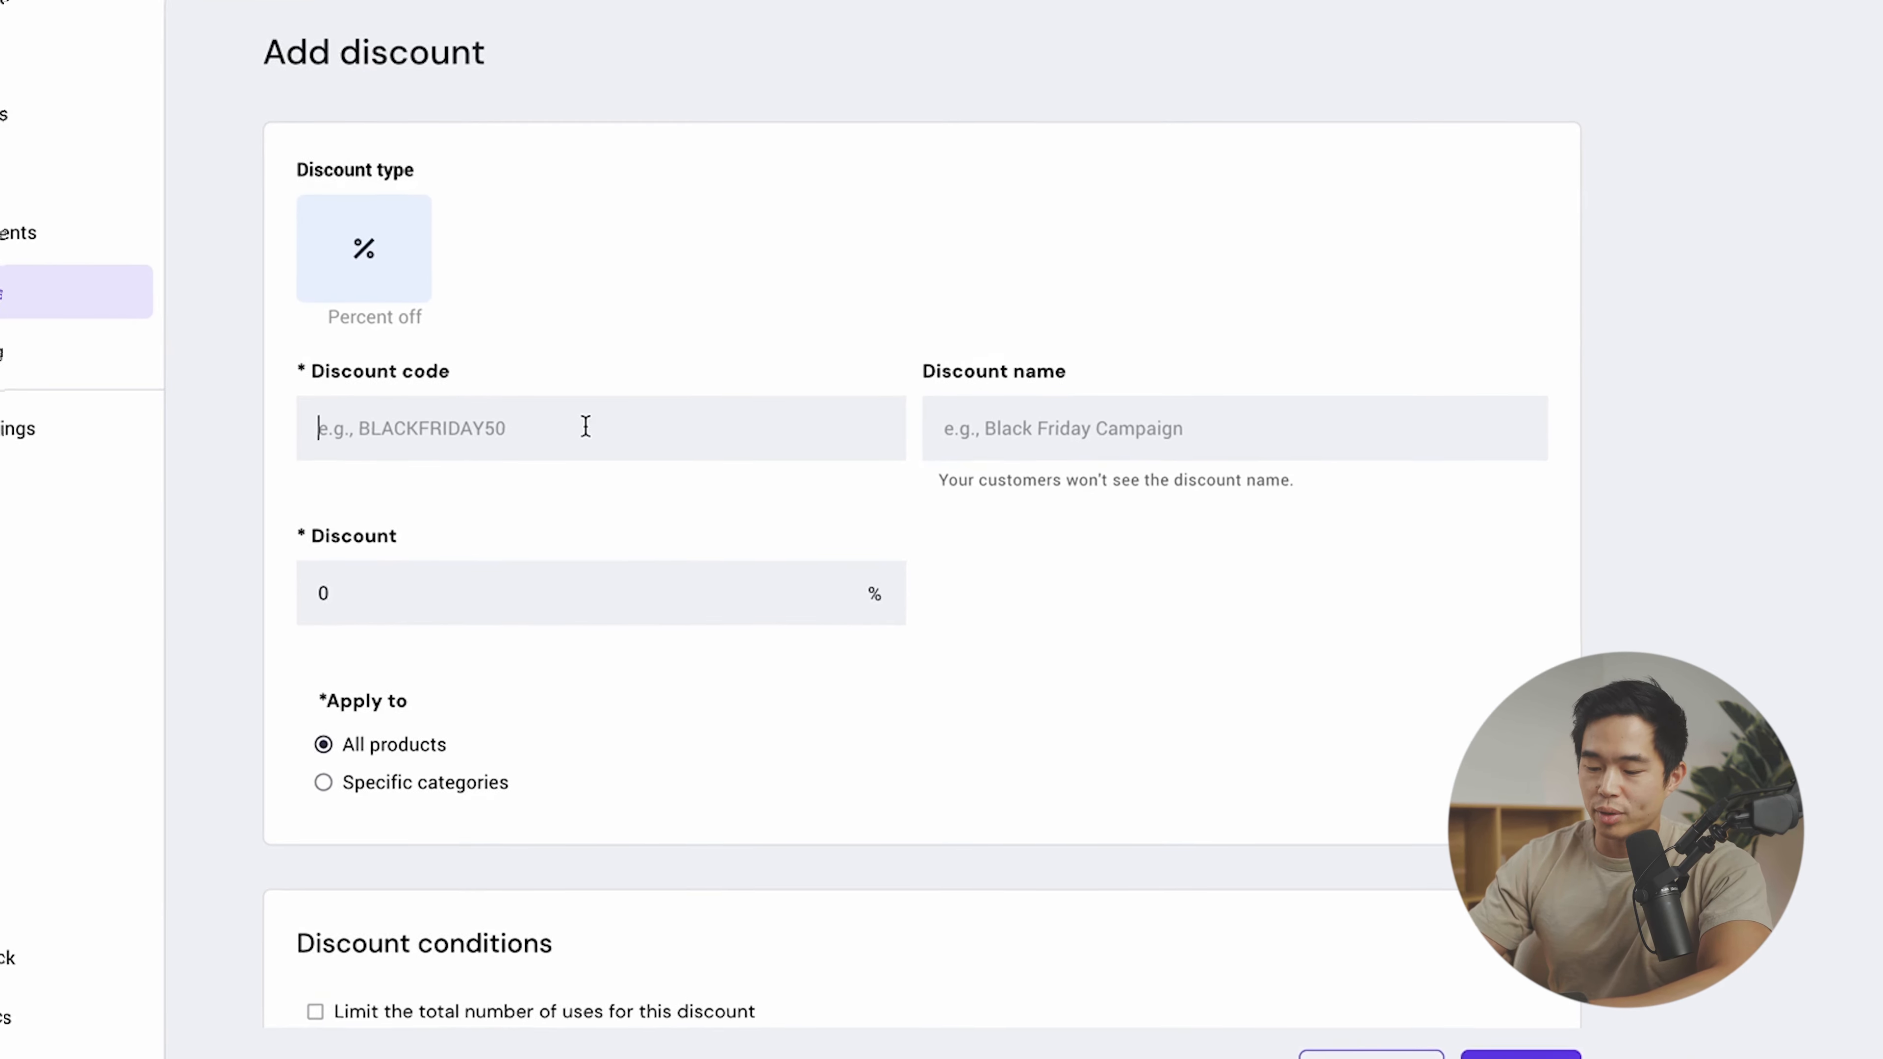
click(627, 461)
text(WELCOME10)
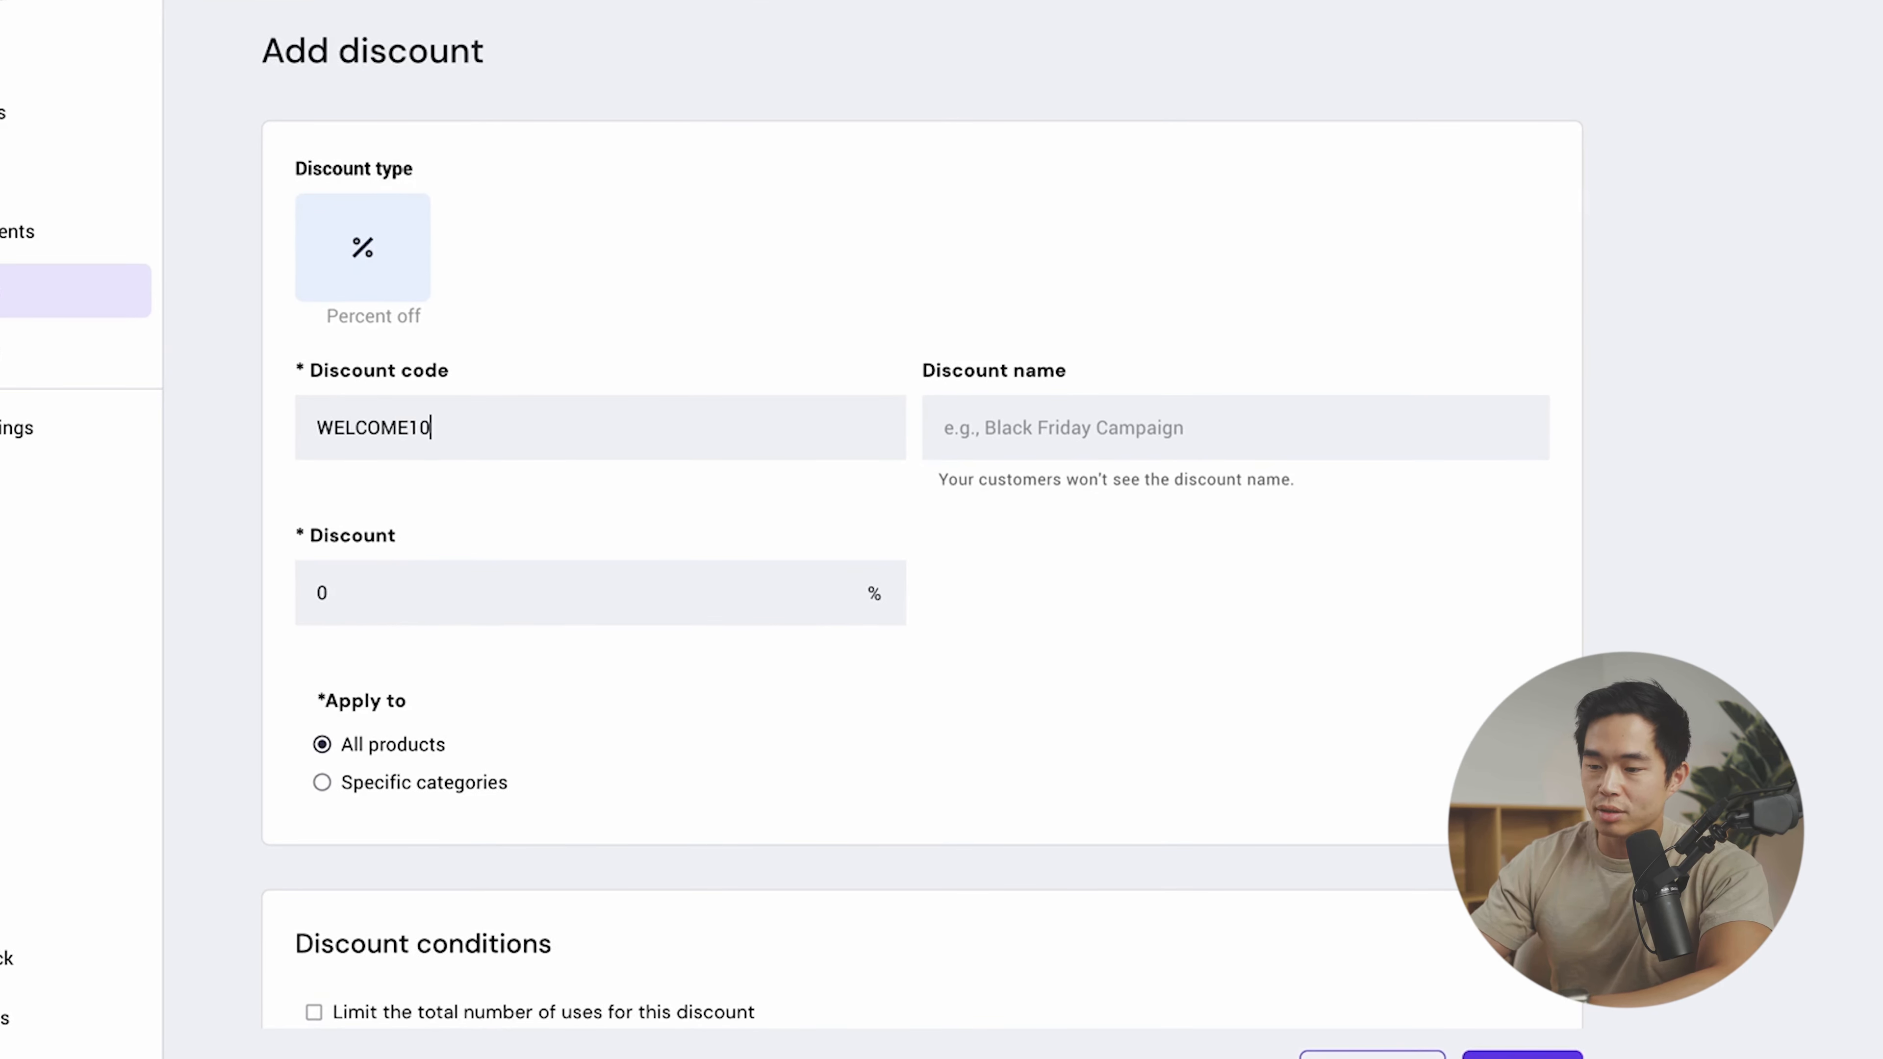
click(1137, 408)
text(Welcoem)
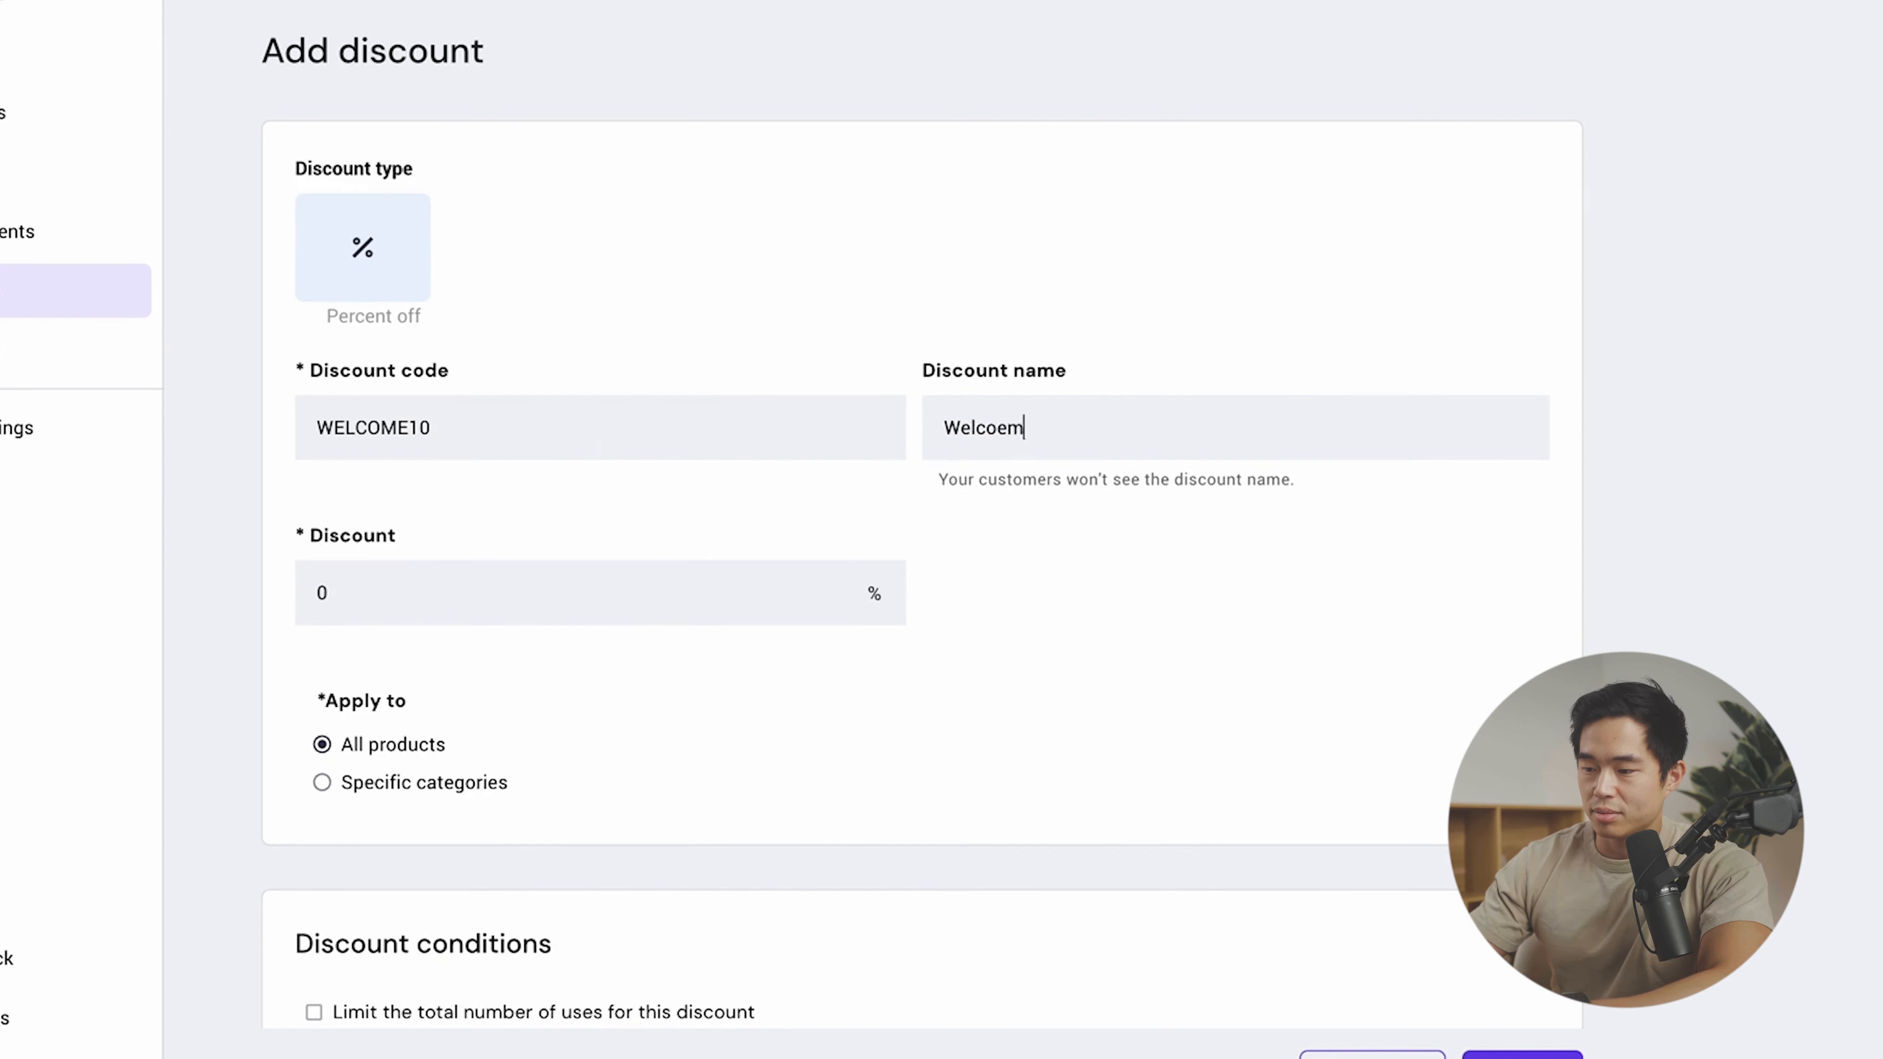
key(BackSpace)
text(me Deal)
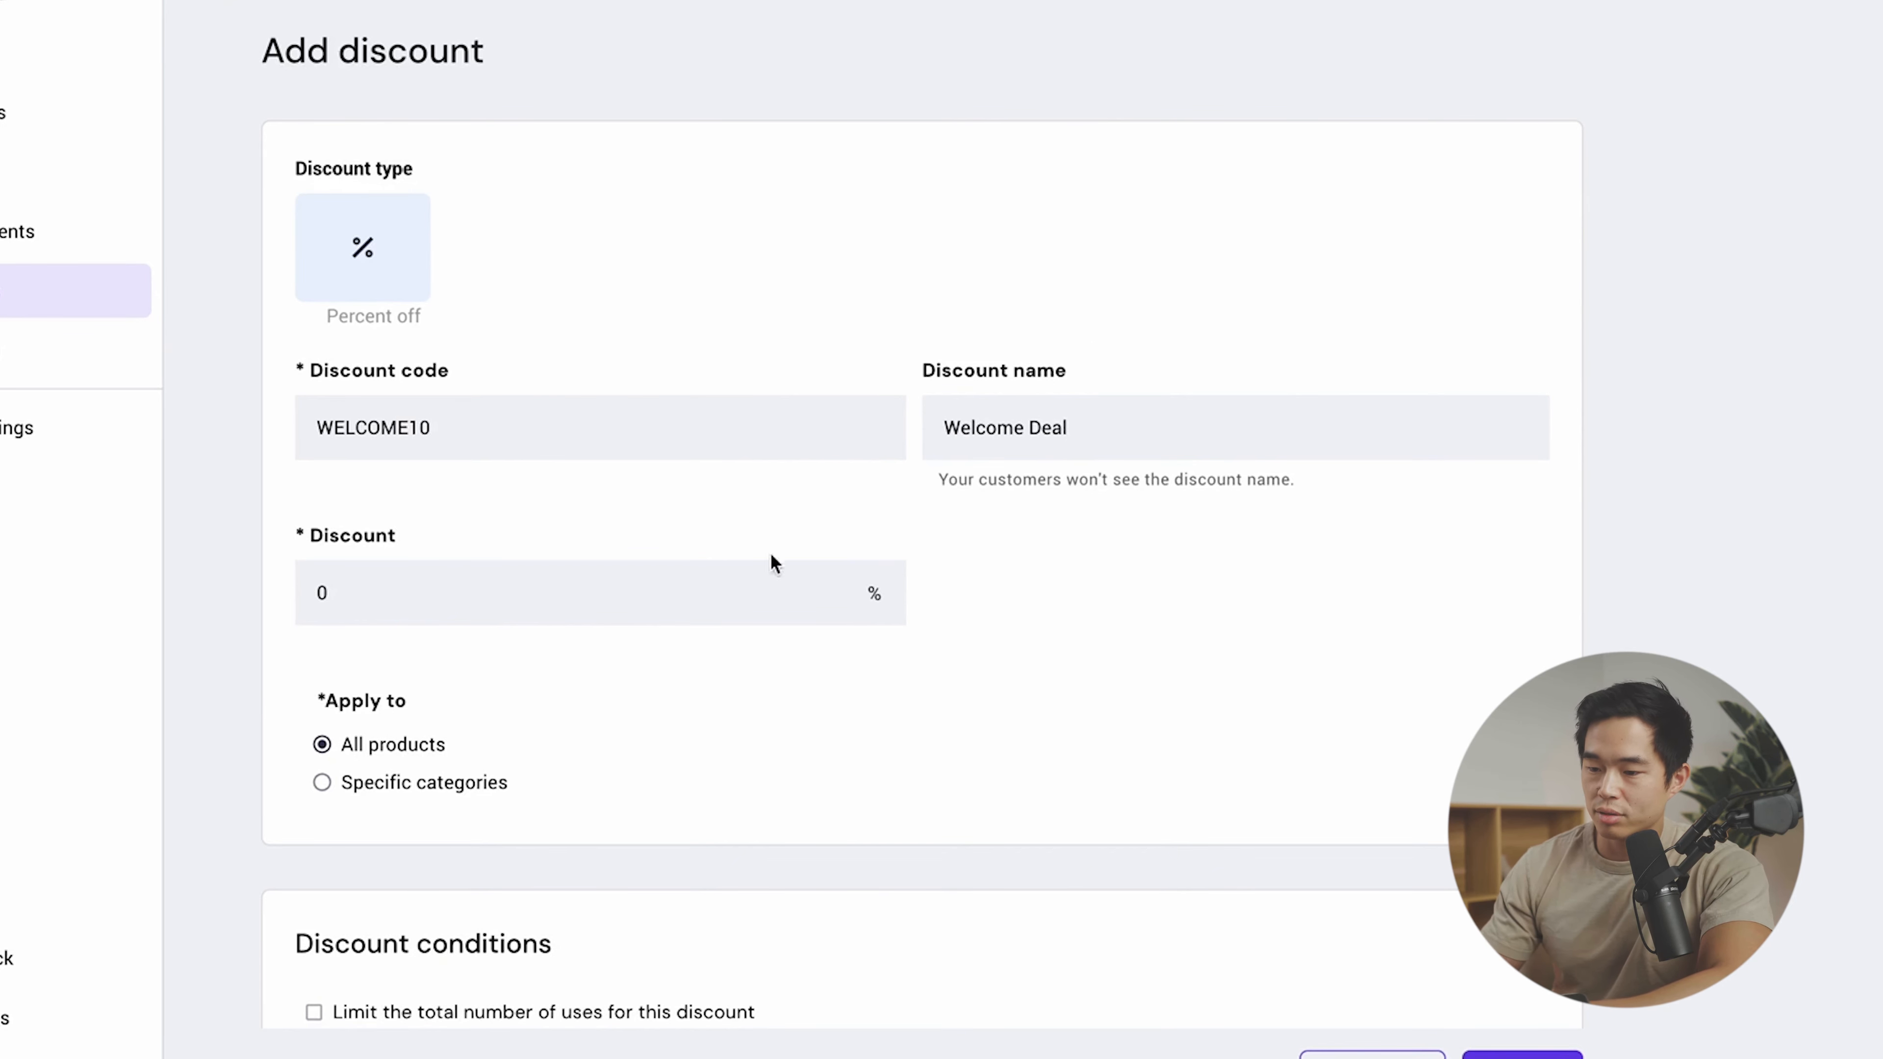
- Give the discount 10% off all products and save it
click(573, 596)
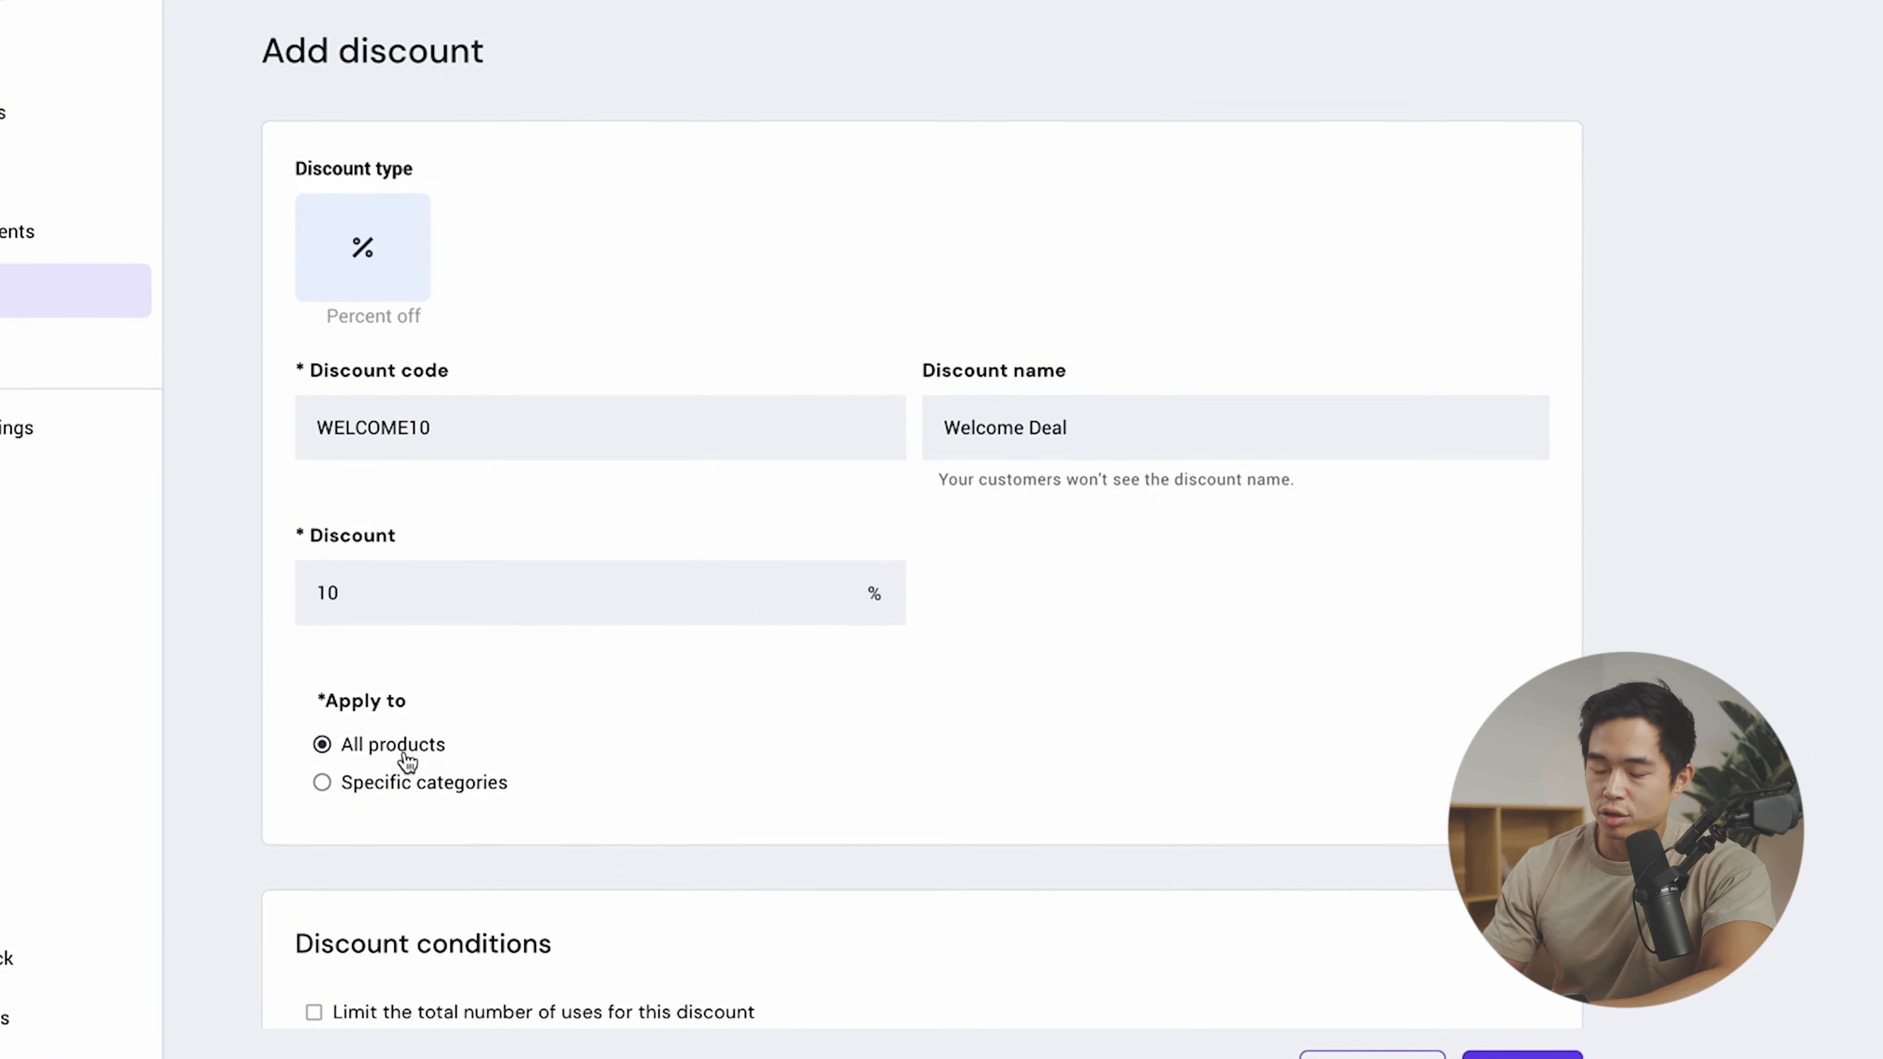
scroll(403, 770, down, 5)
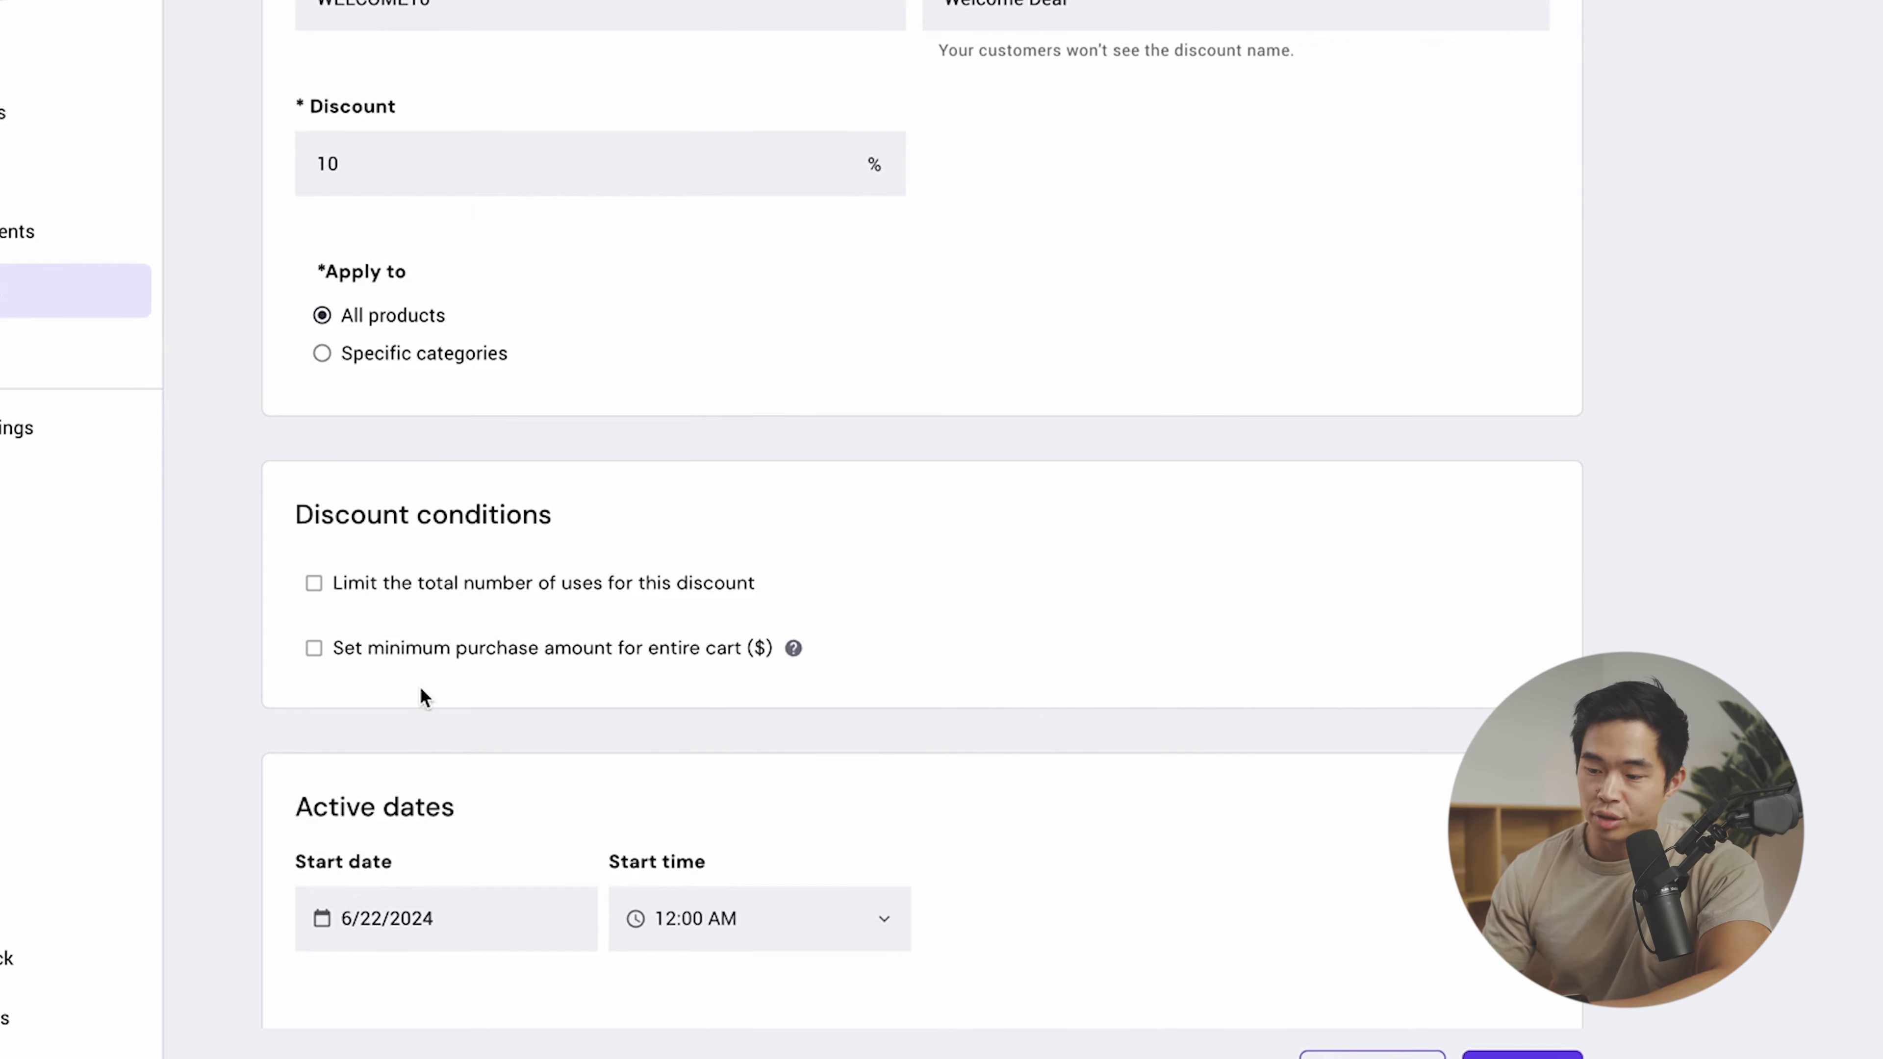
scroll(584, 753, down, 2)
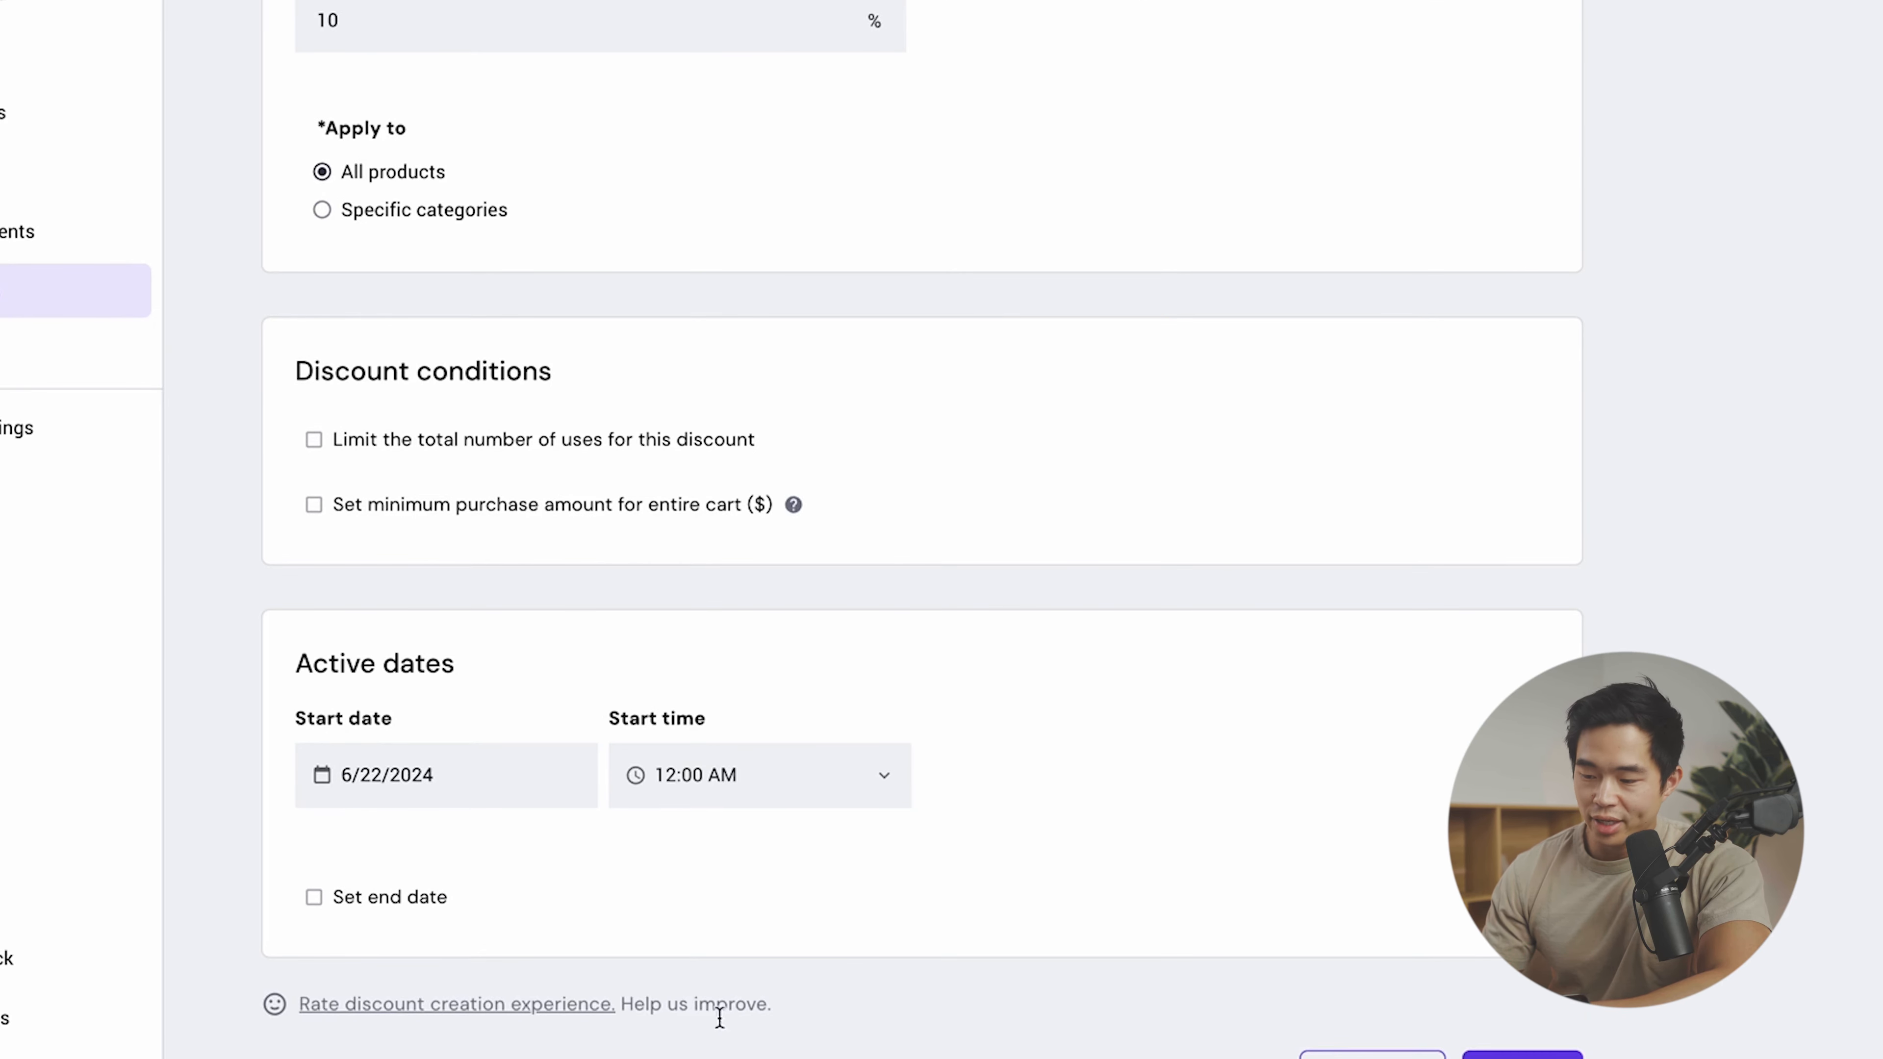
scroll(1377, 757, down, 1)
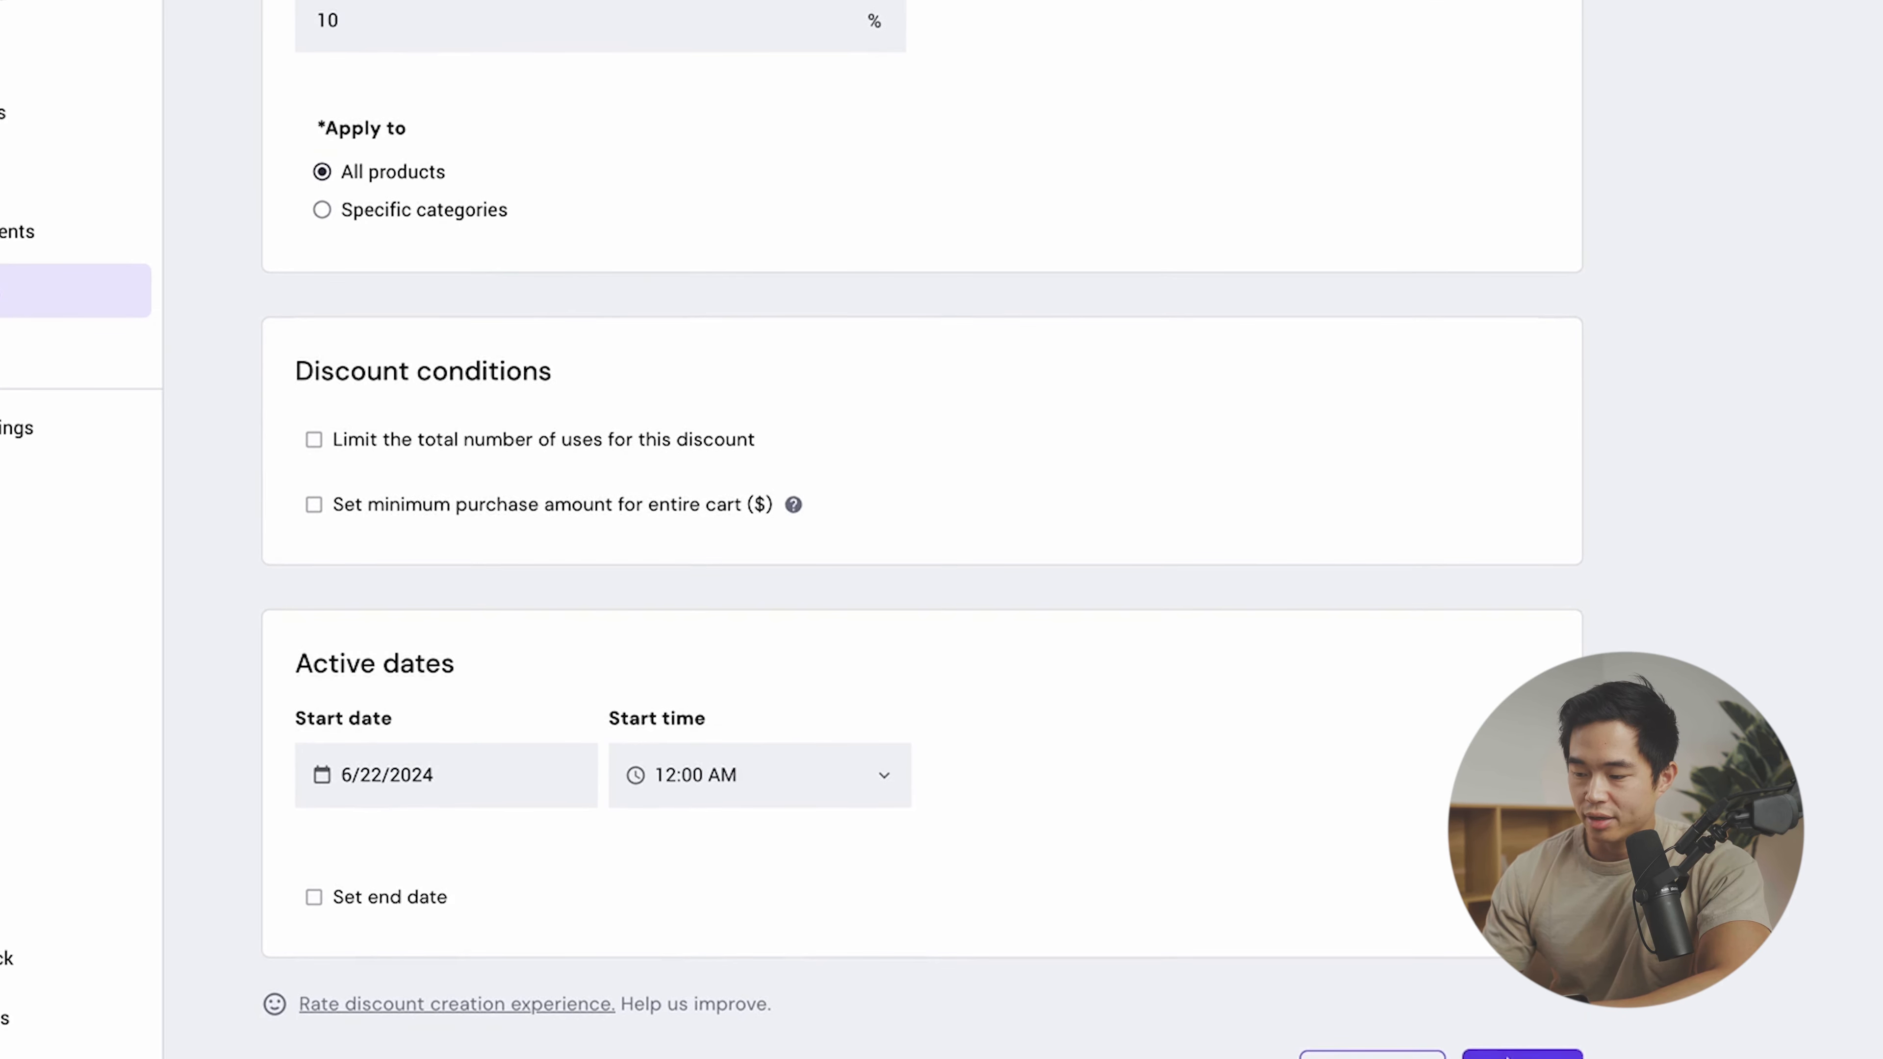
click(1522, 1056)
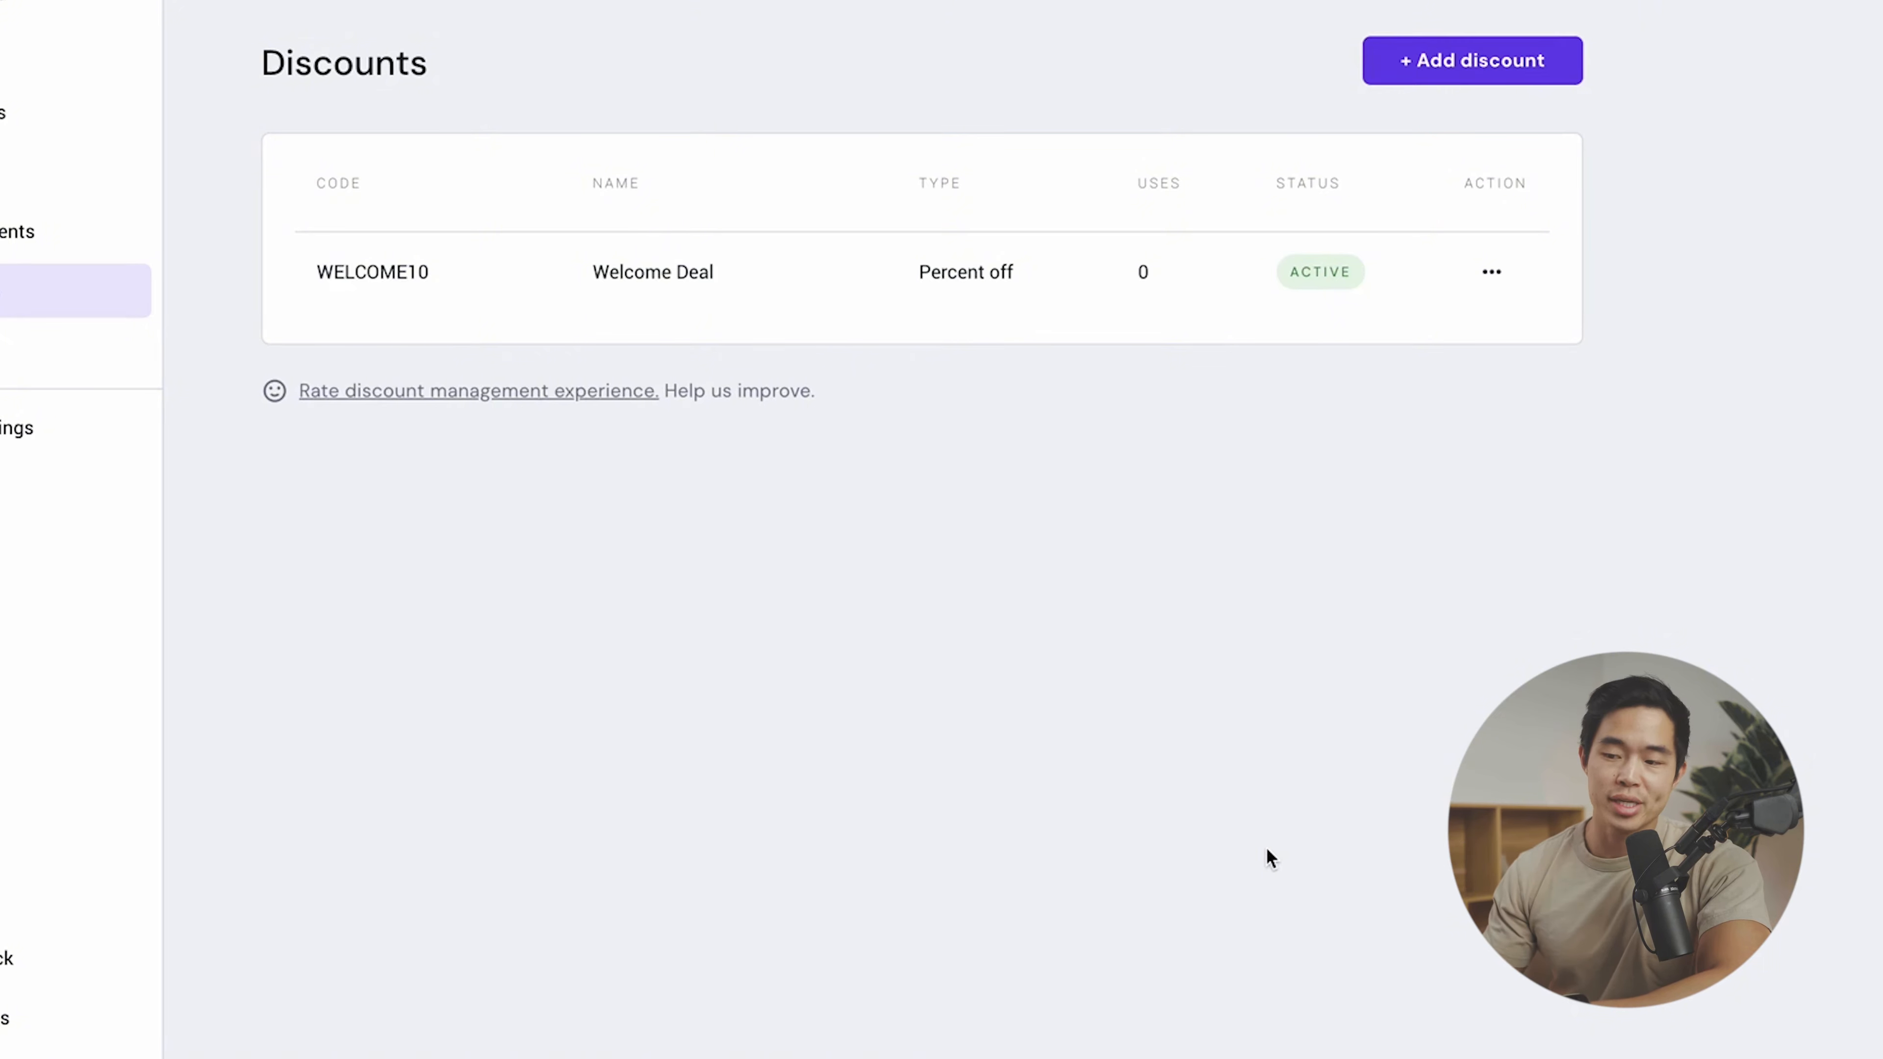
- Open General settings and begin adding an uploaded favicon image
click(13, 428)
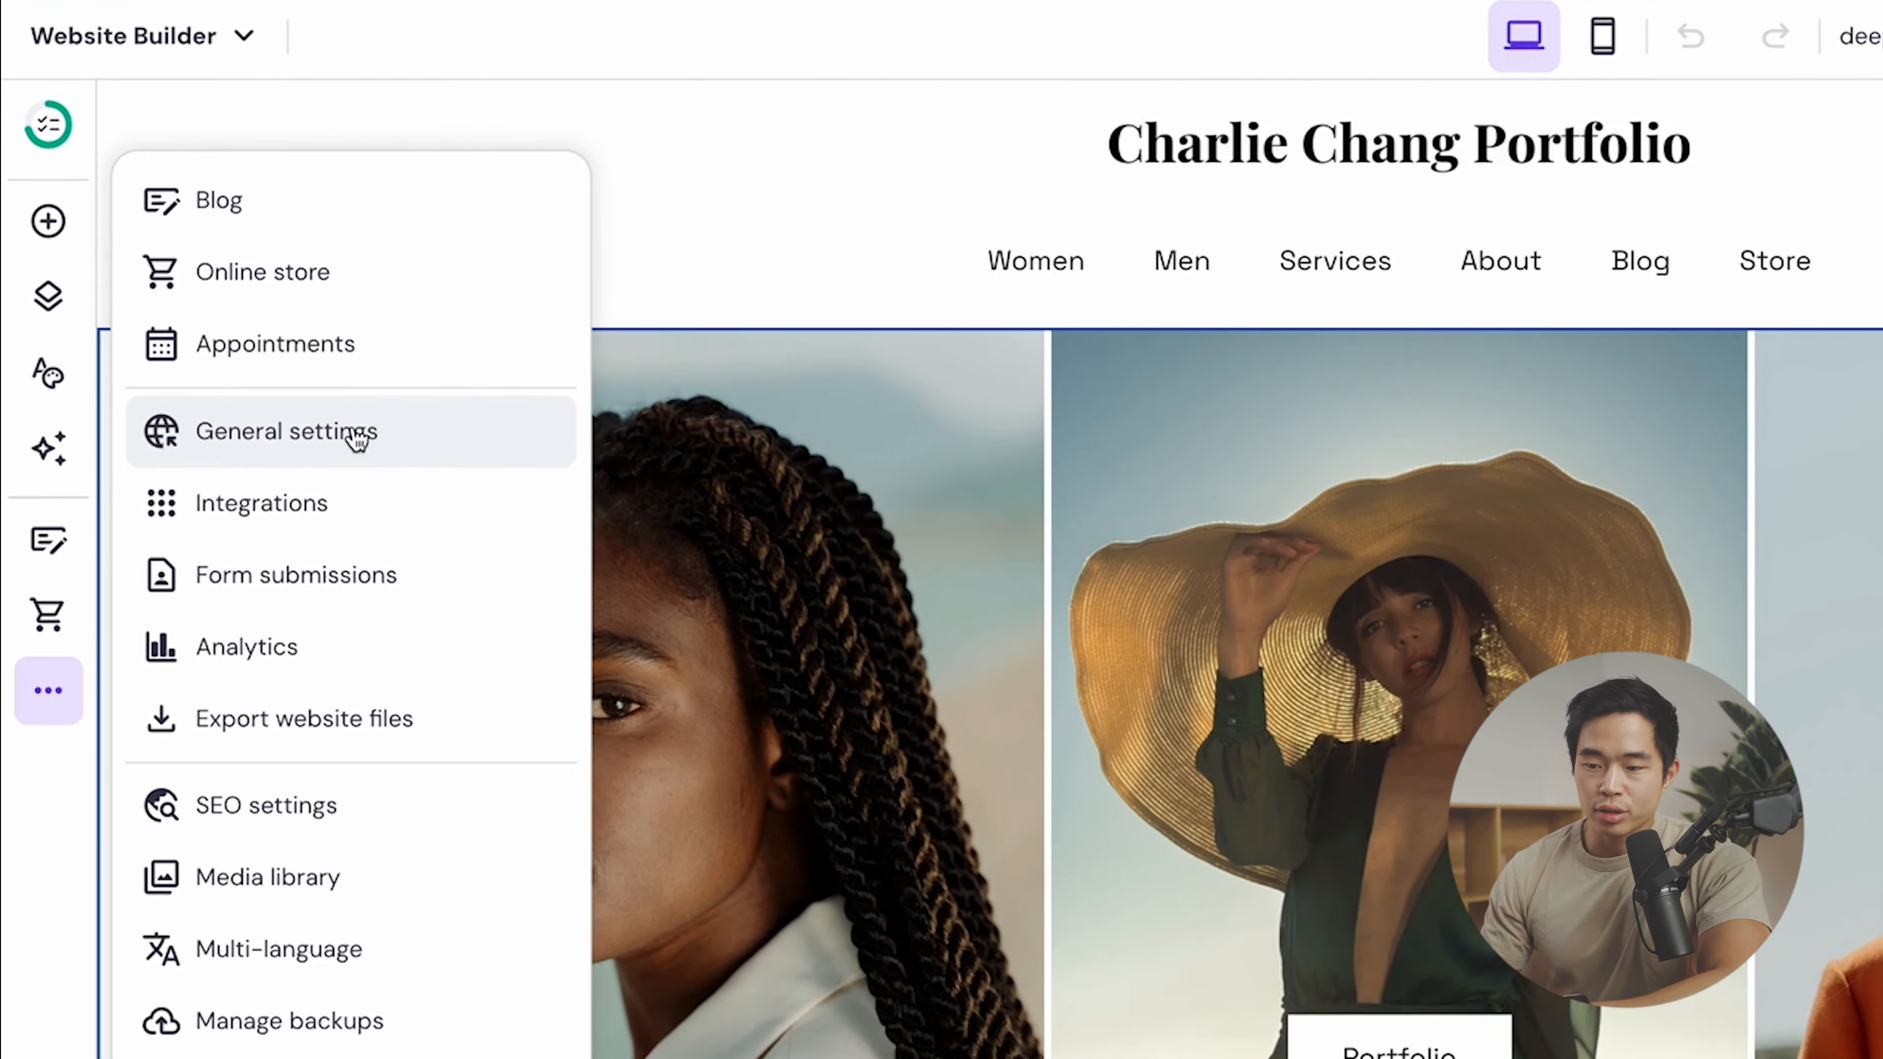
click(259, 319)
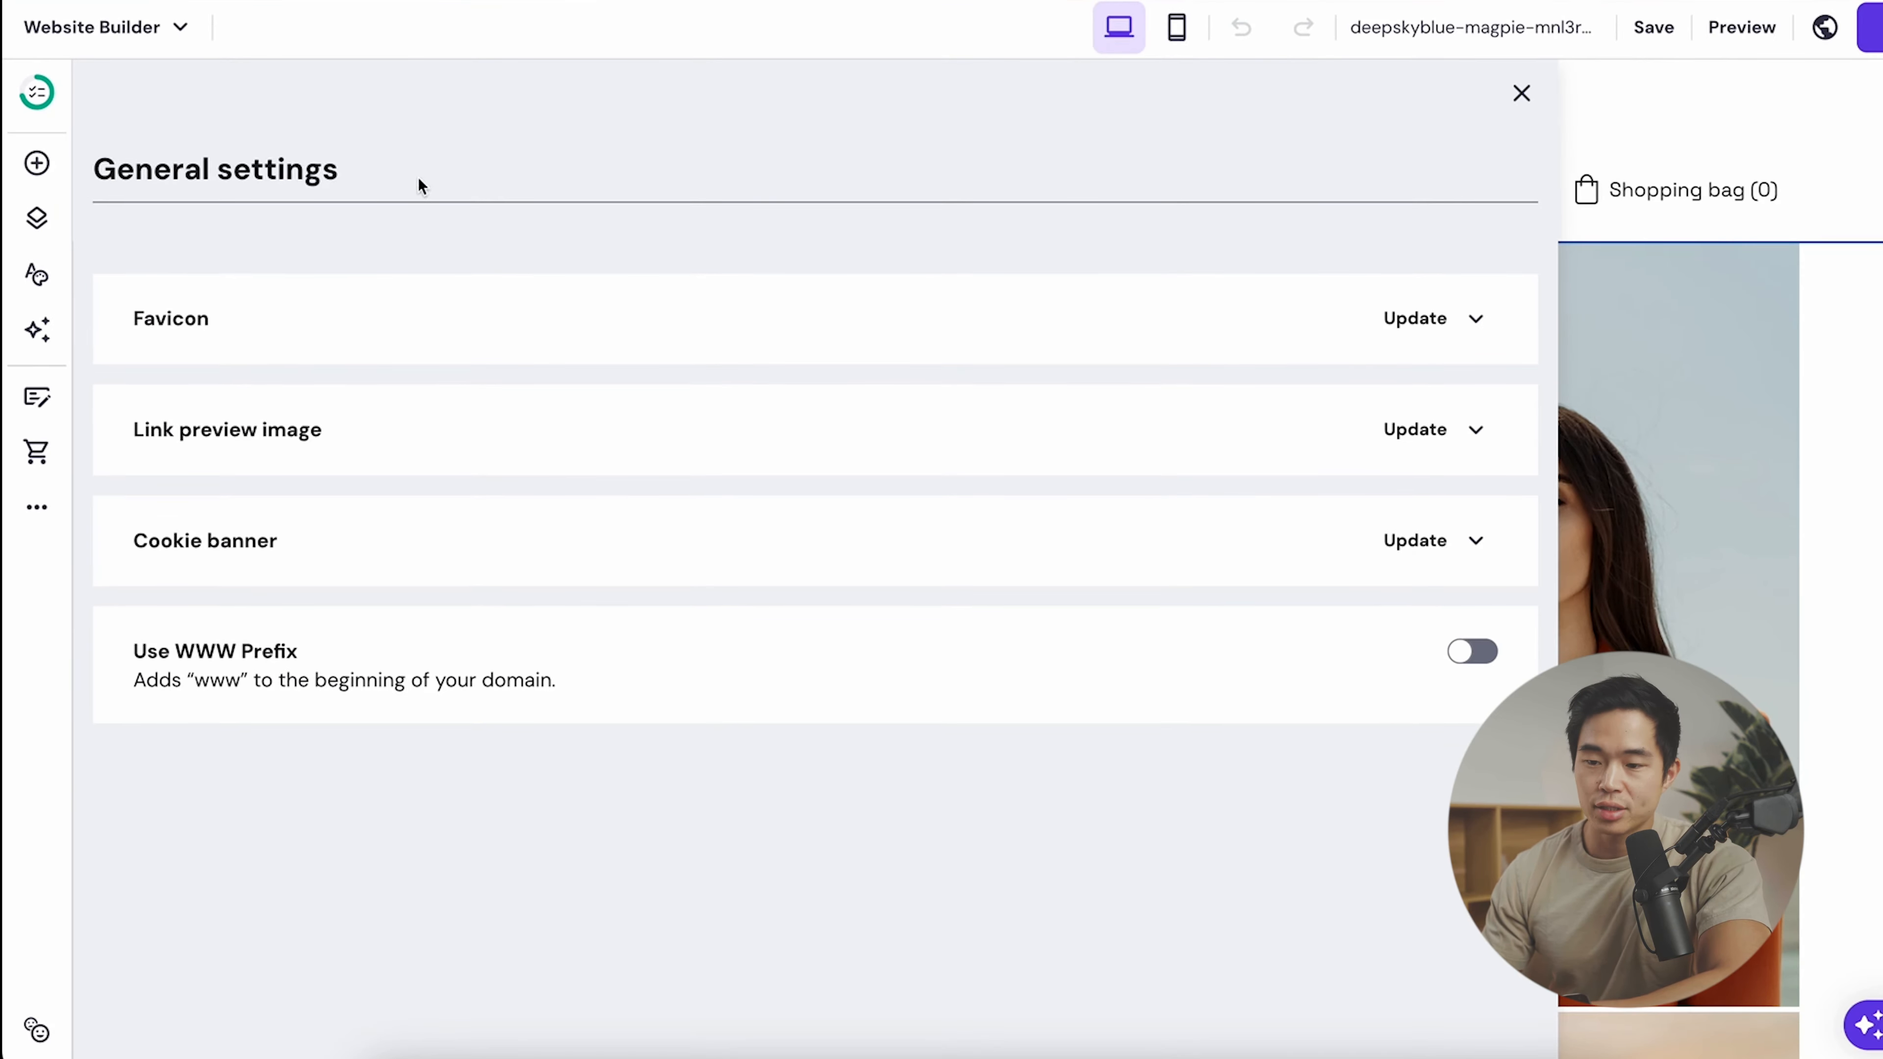
click(1431, 319)
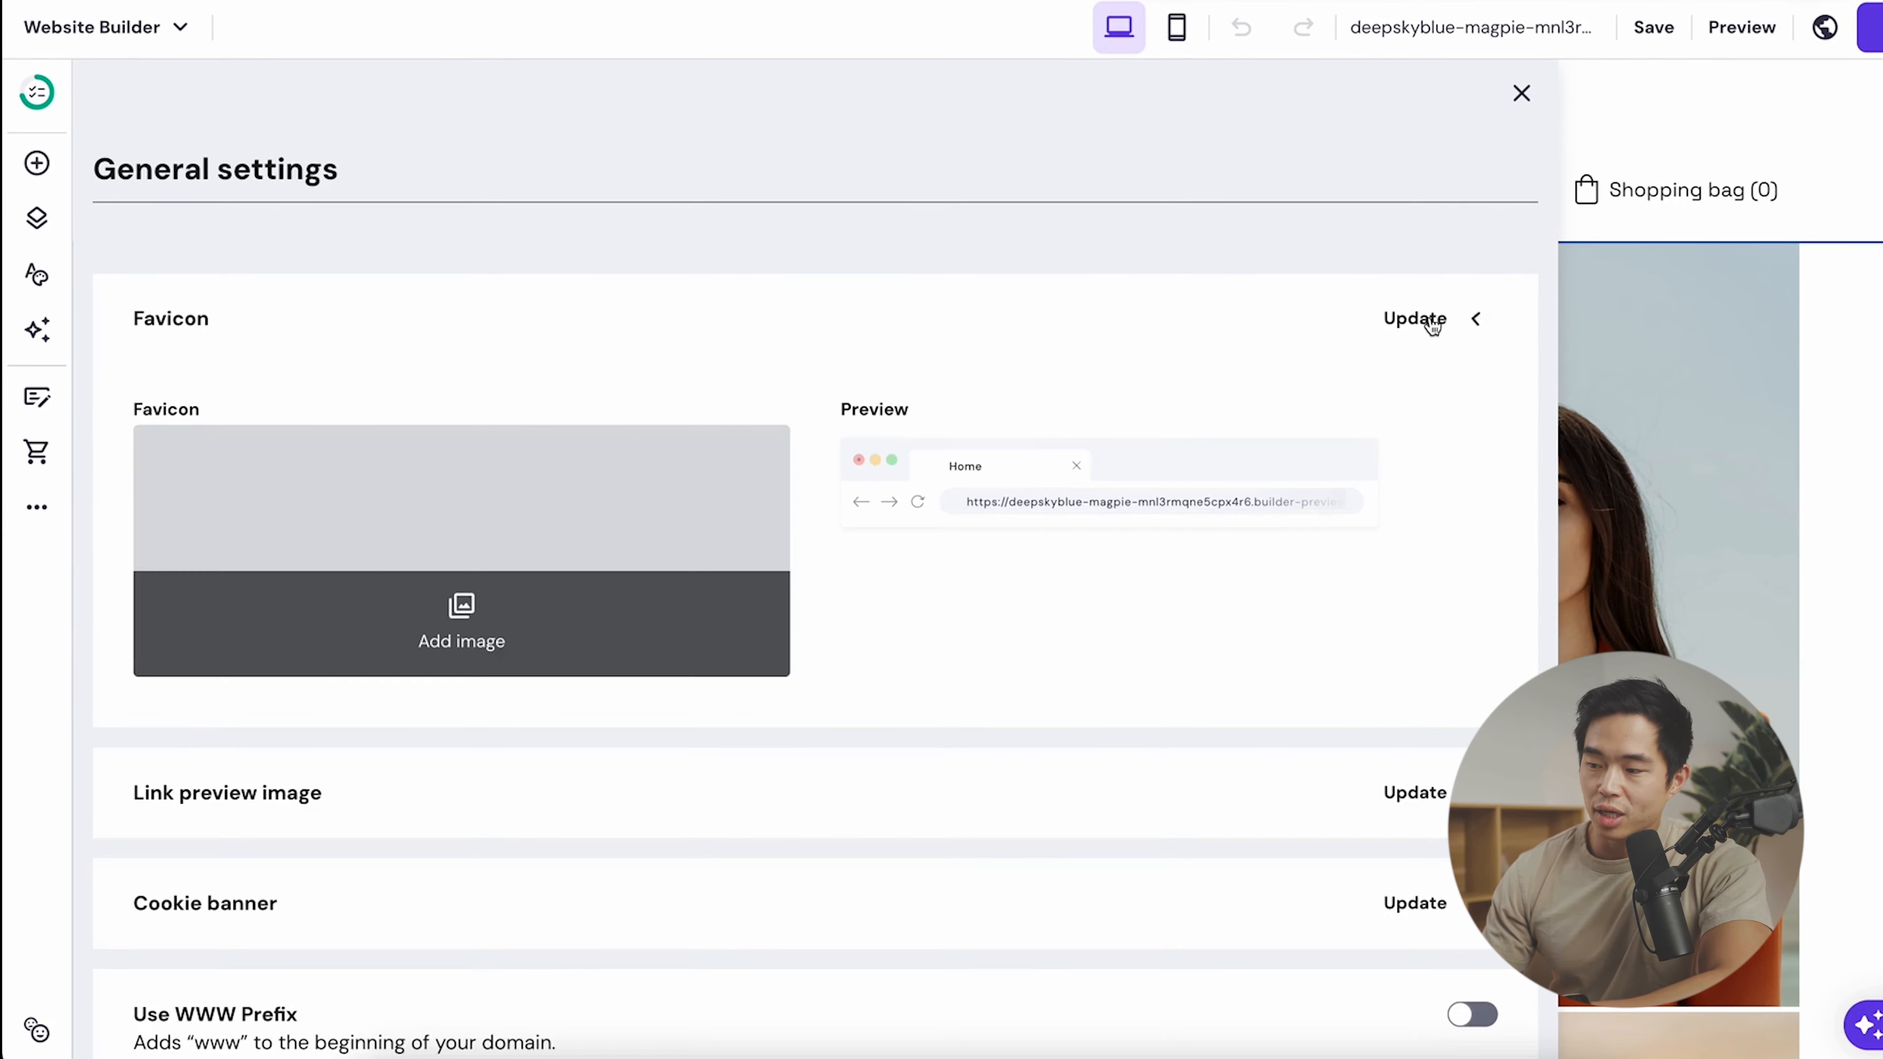
click(465, 604)
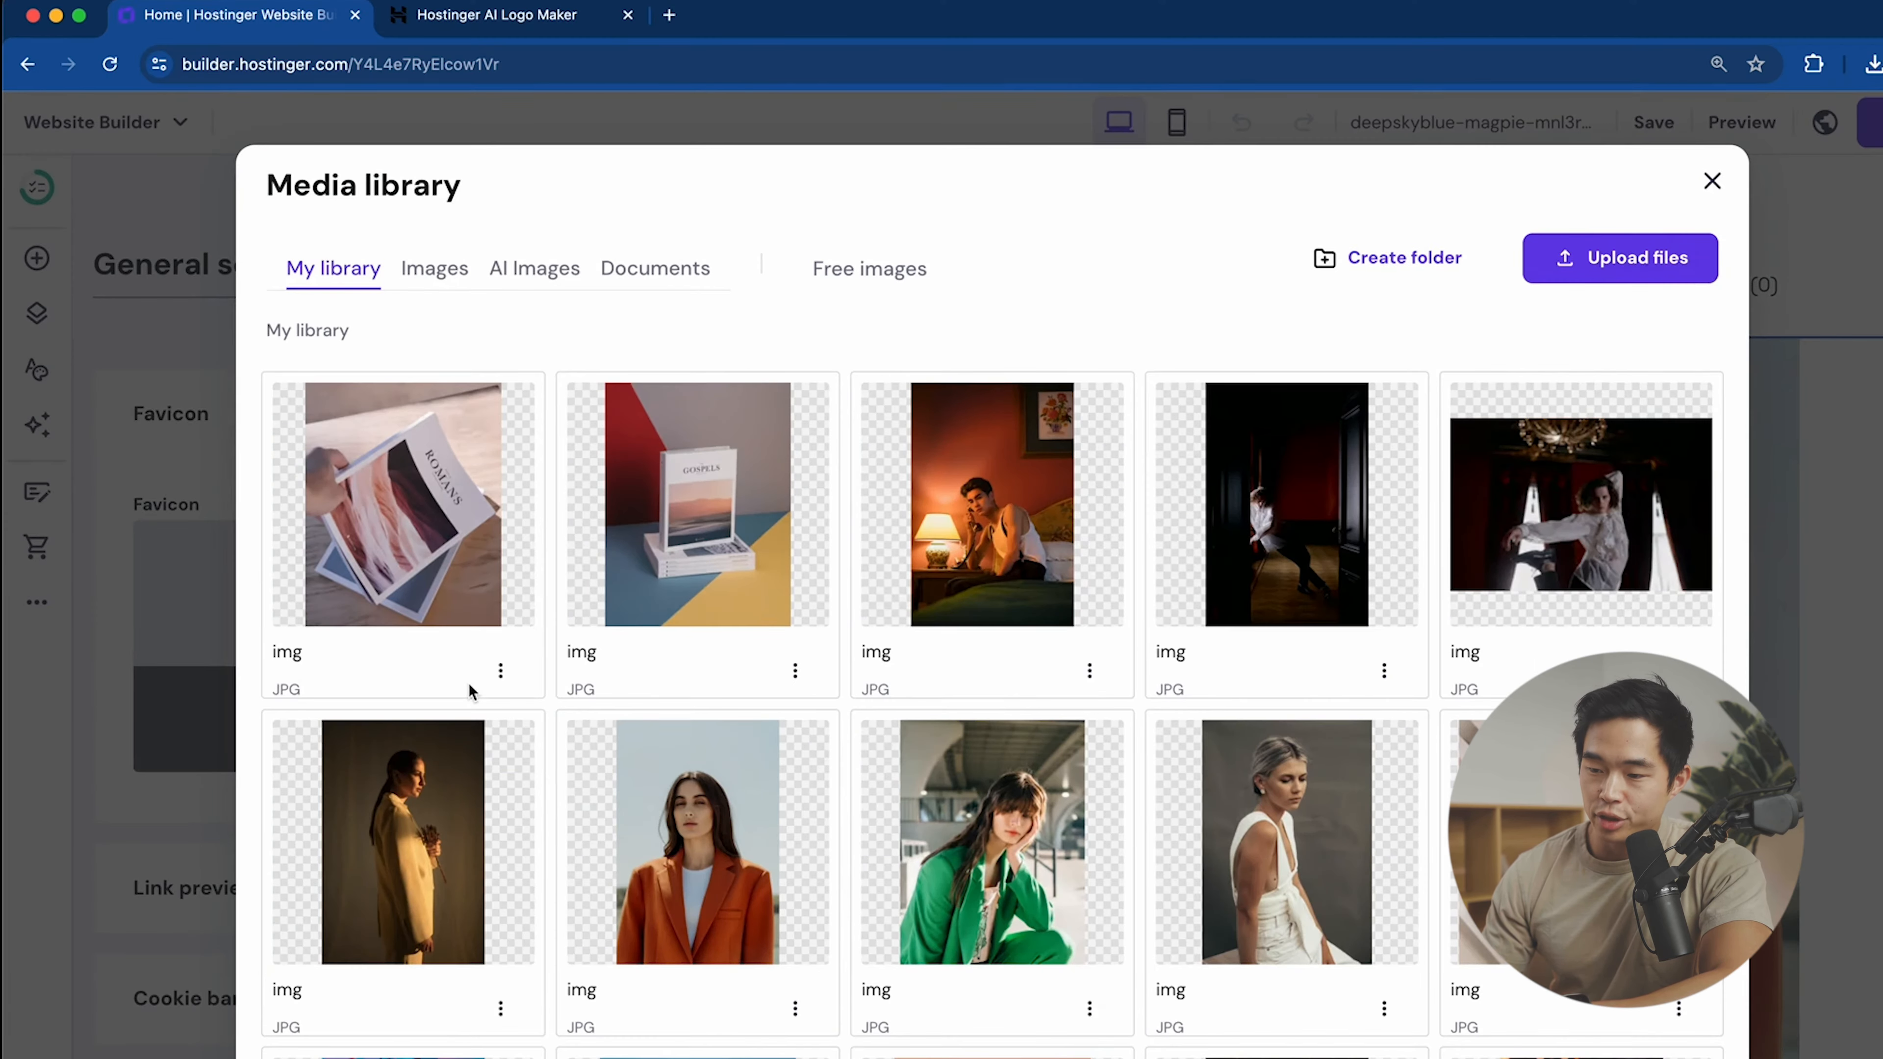
click(1683, 267)
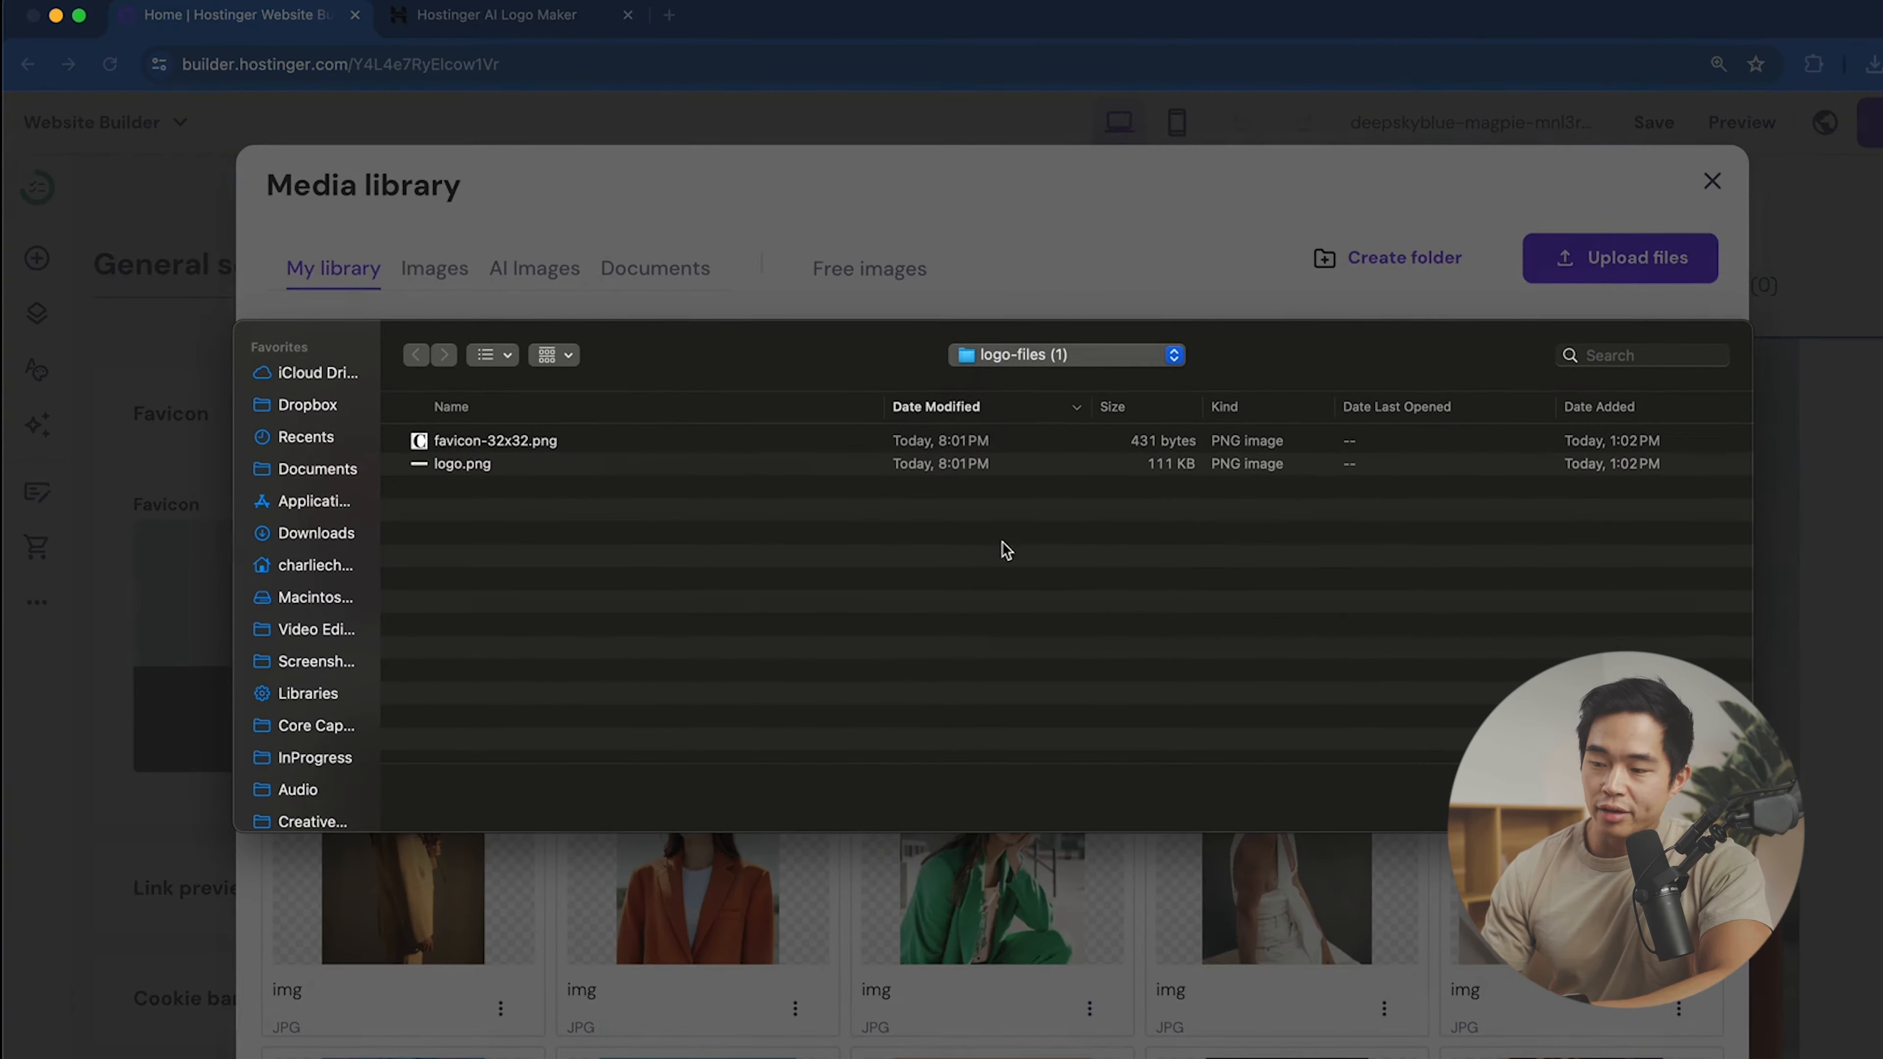
- Upload favicon-32x32.png as the favicon, save it, and expand Link preview image
click(605, 443)
key(space)
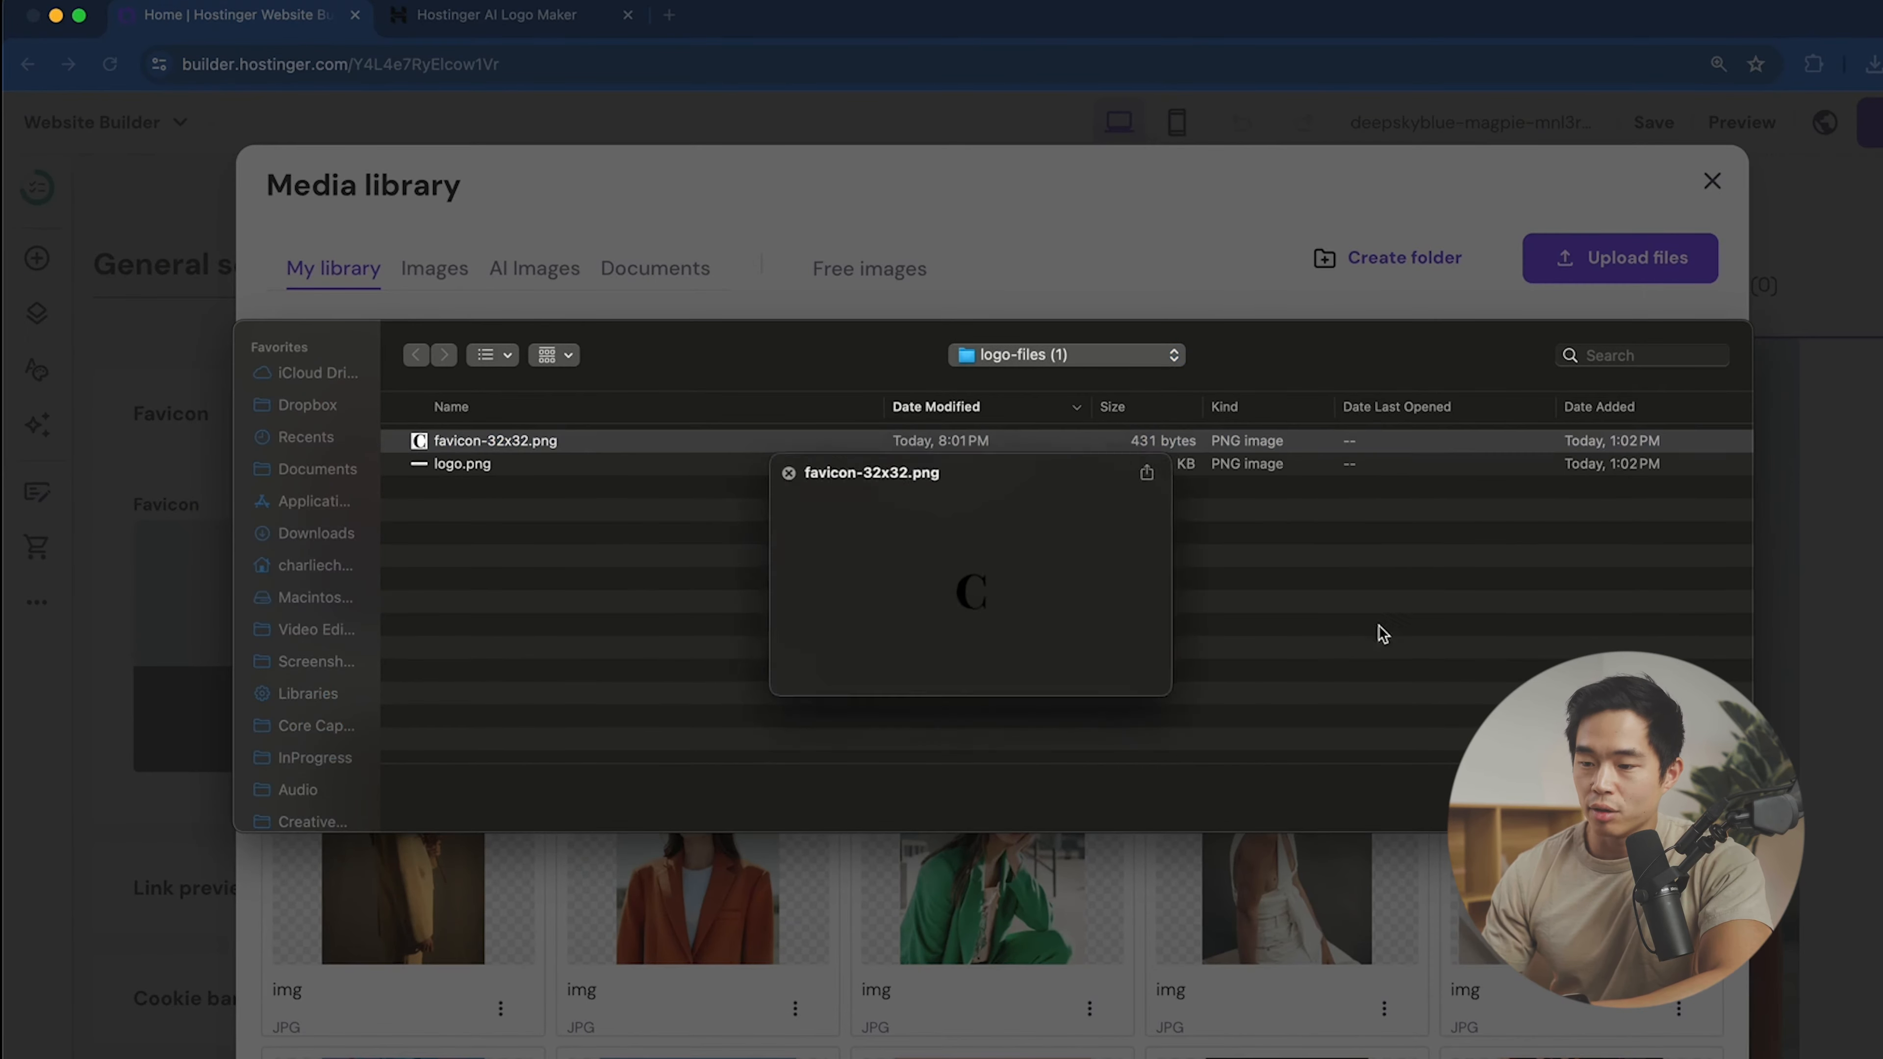
key(space)
key(Return)
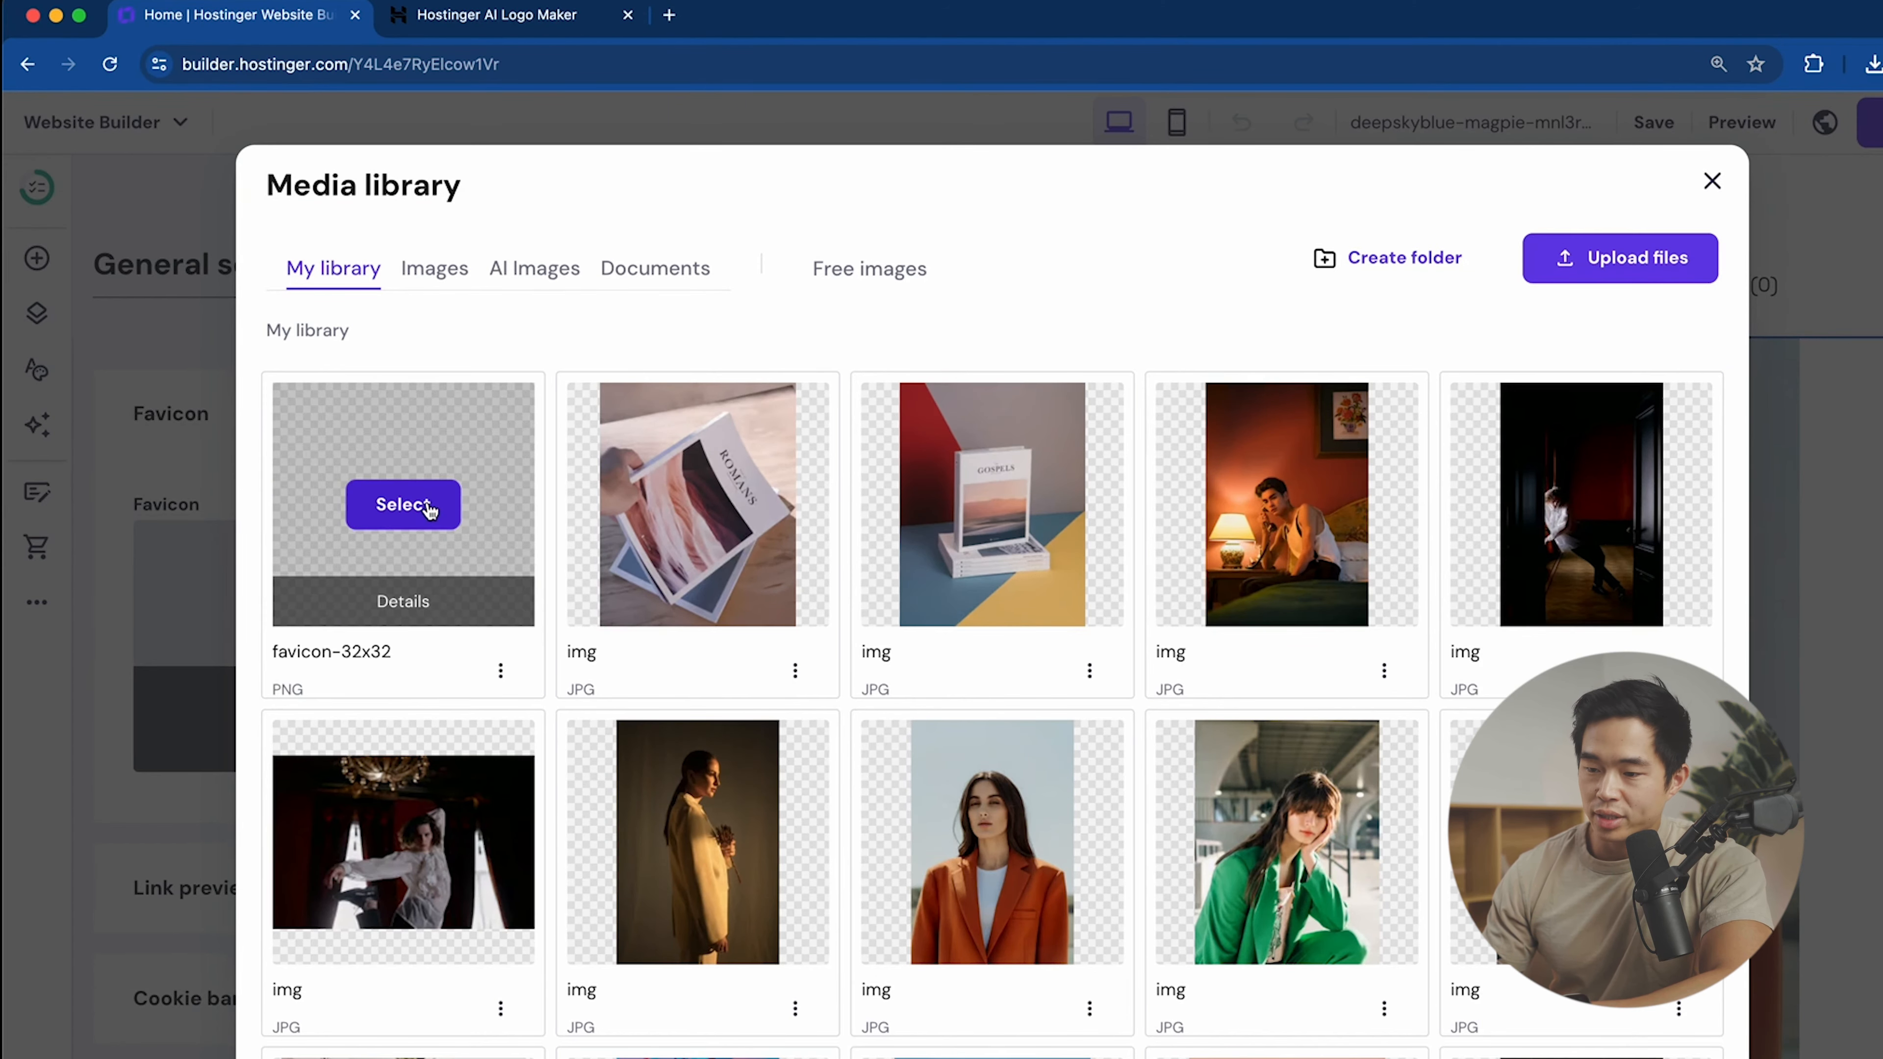
click(431, 510)
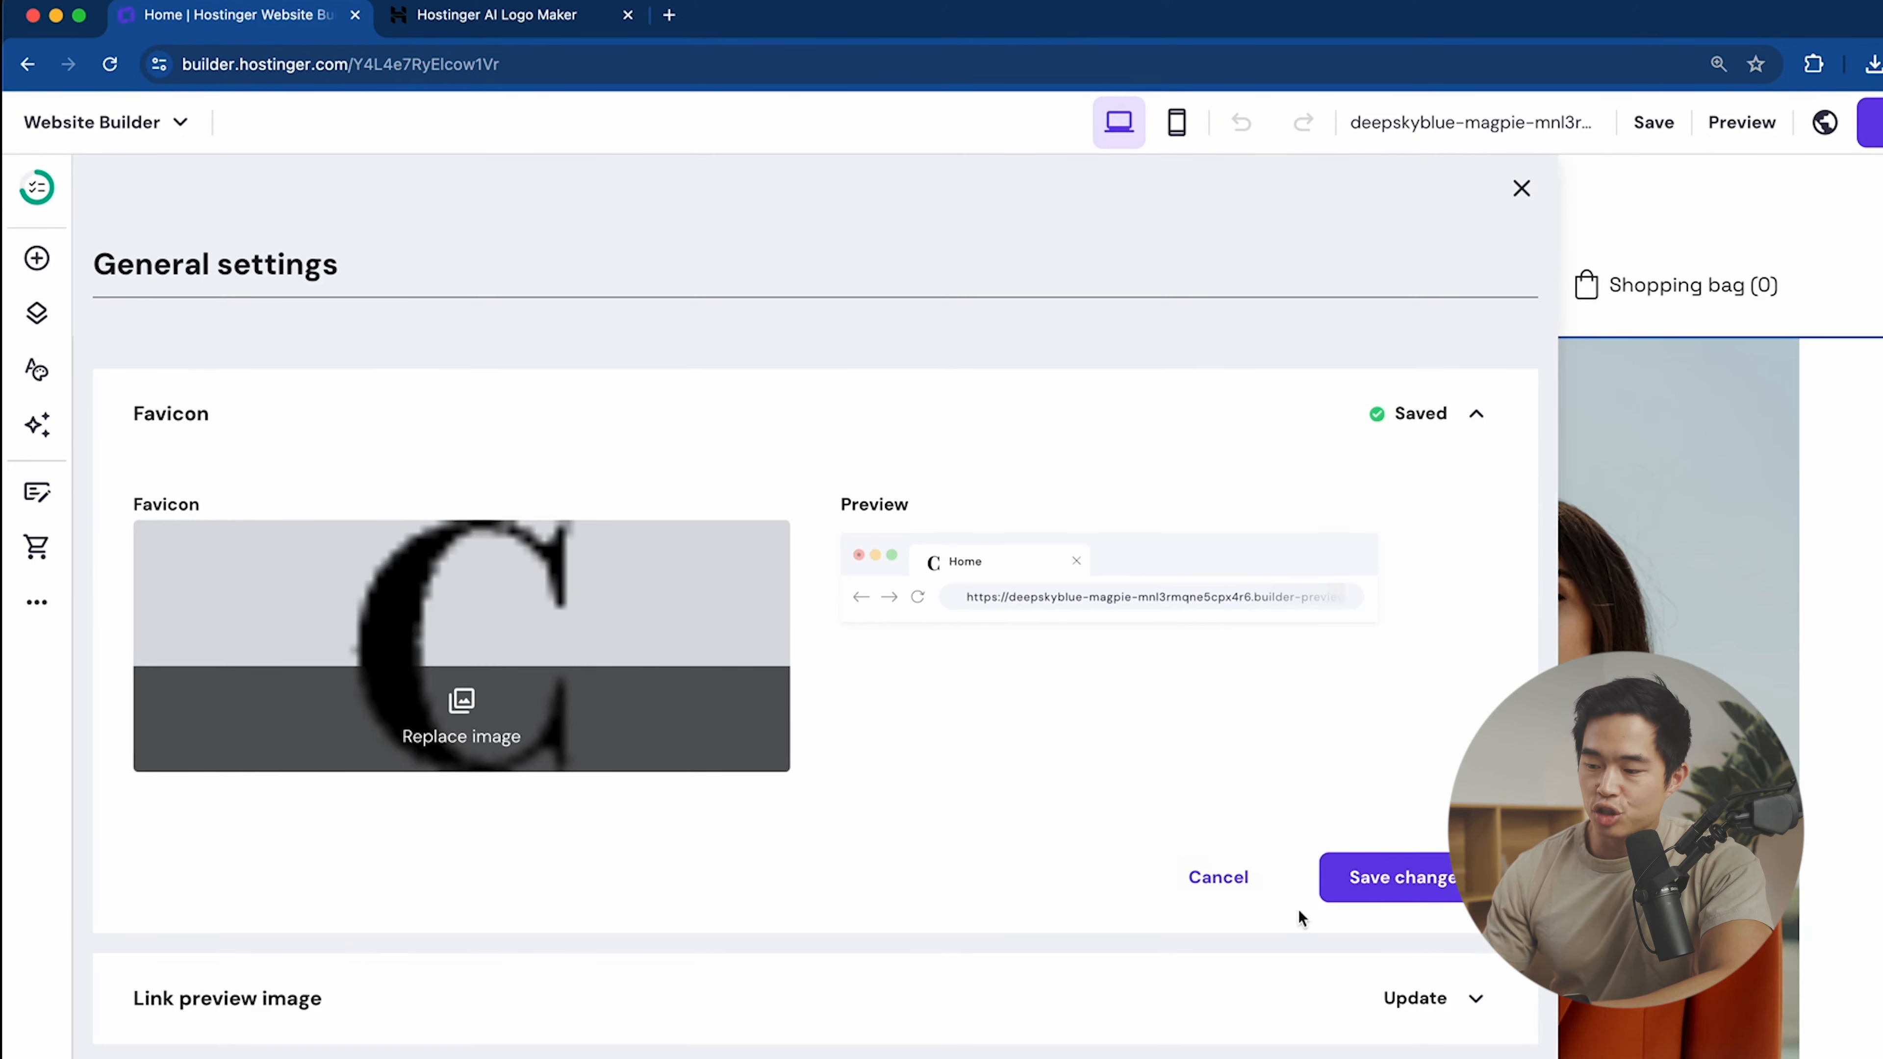
click(1345, 881)
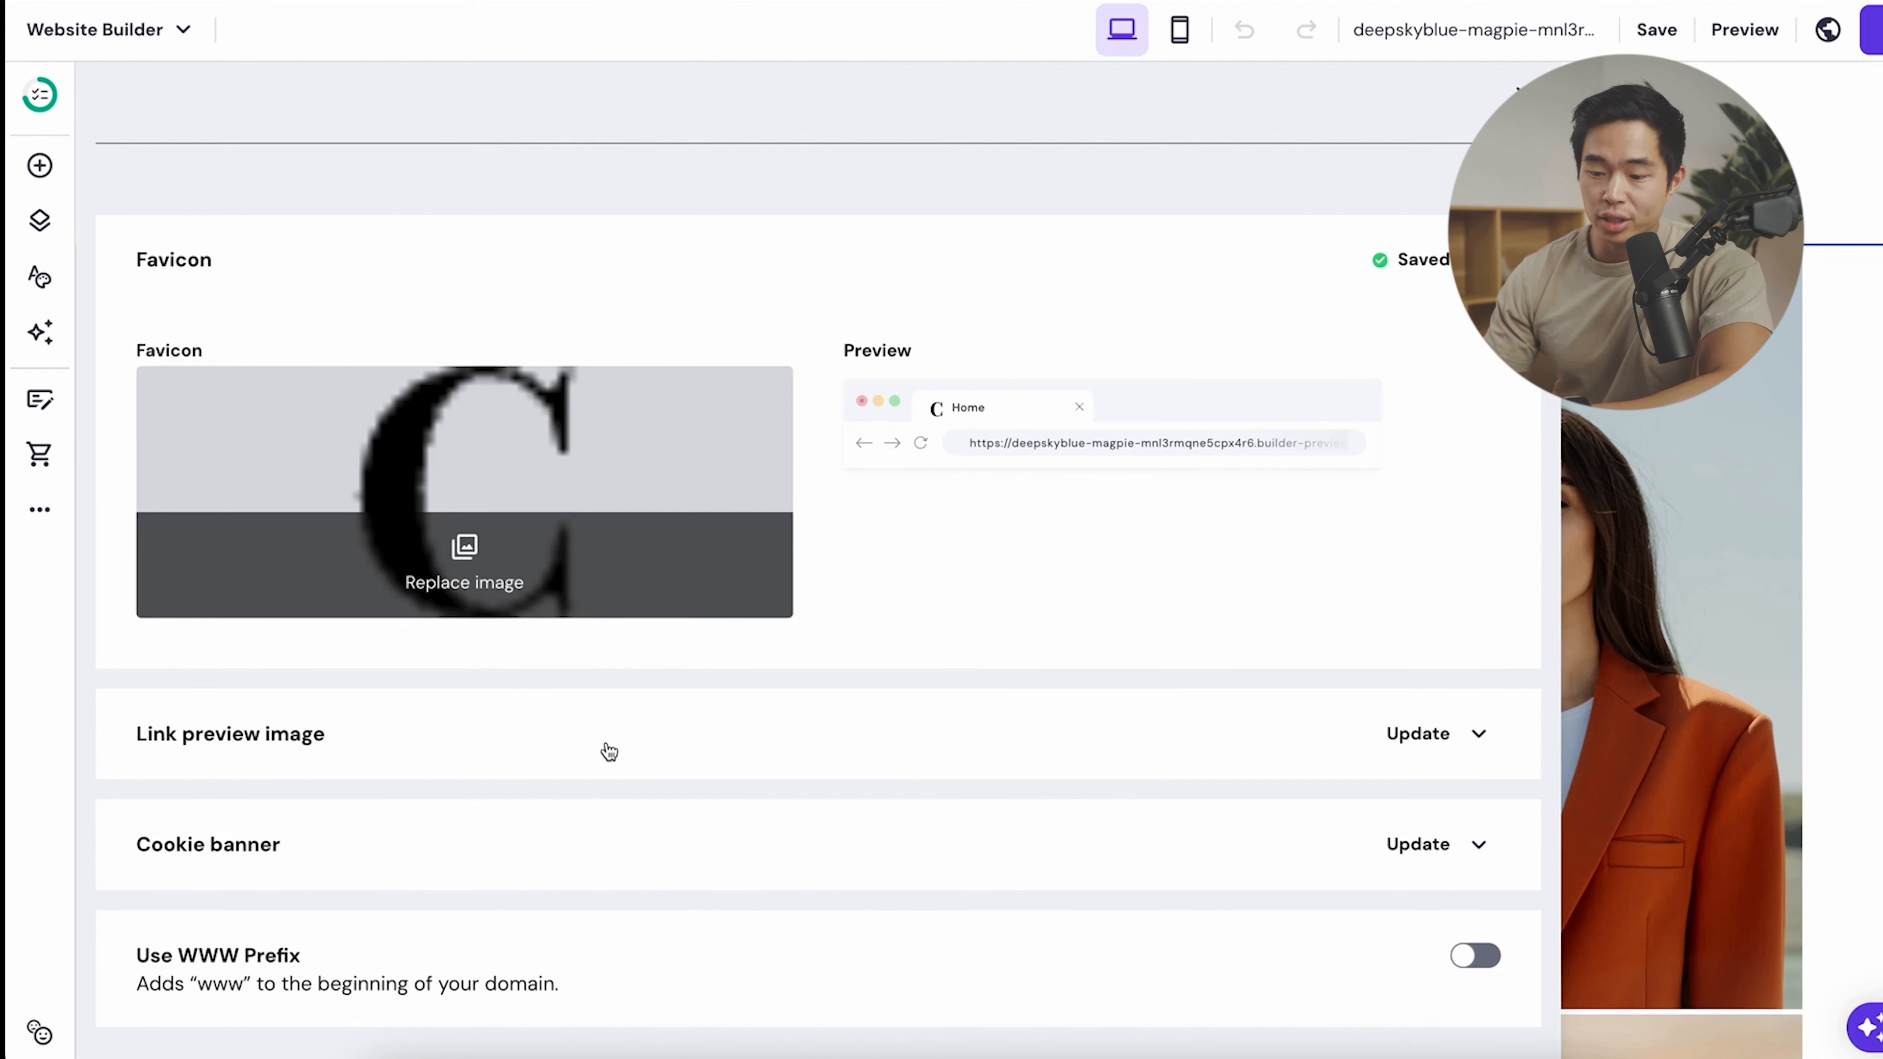
click(1441, 738)
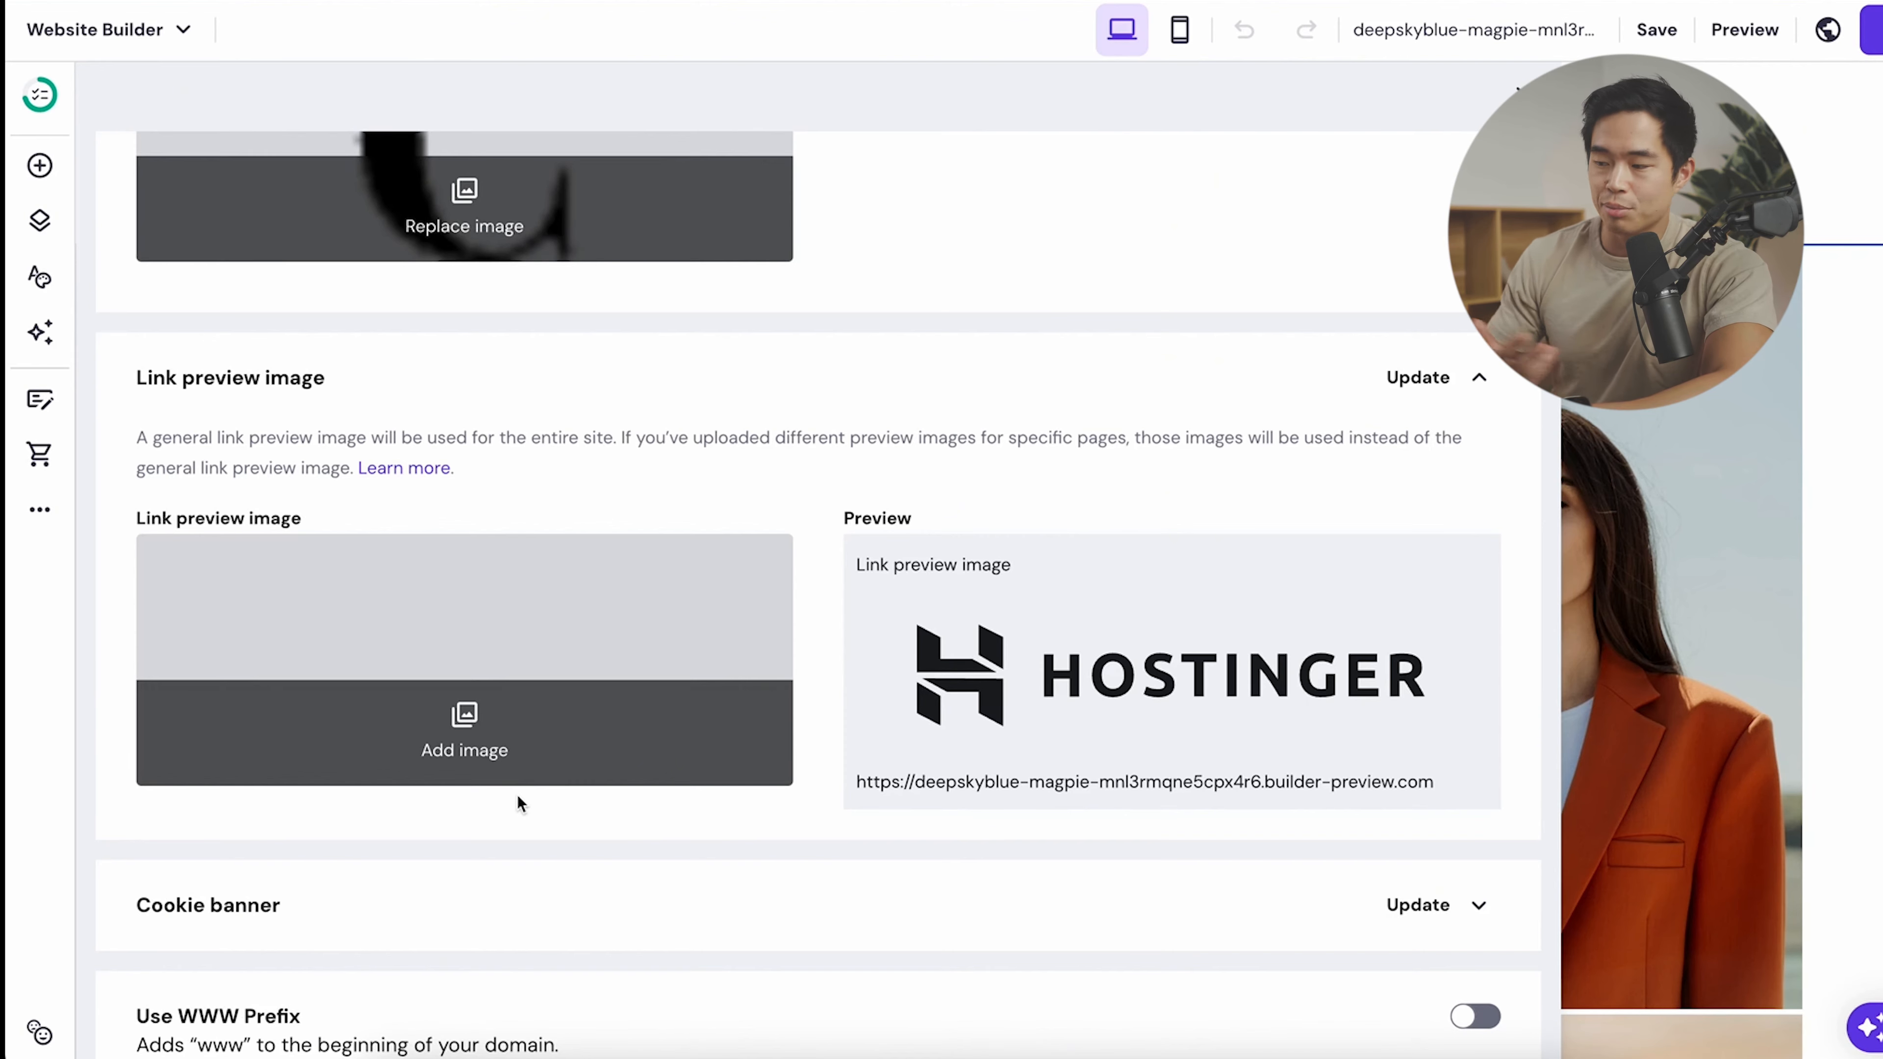
- Save the book photo as the link preview image and toggle the cookie banner switch
click(517, 772)
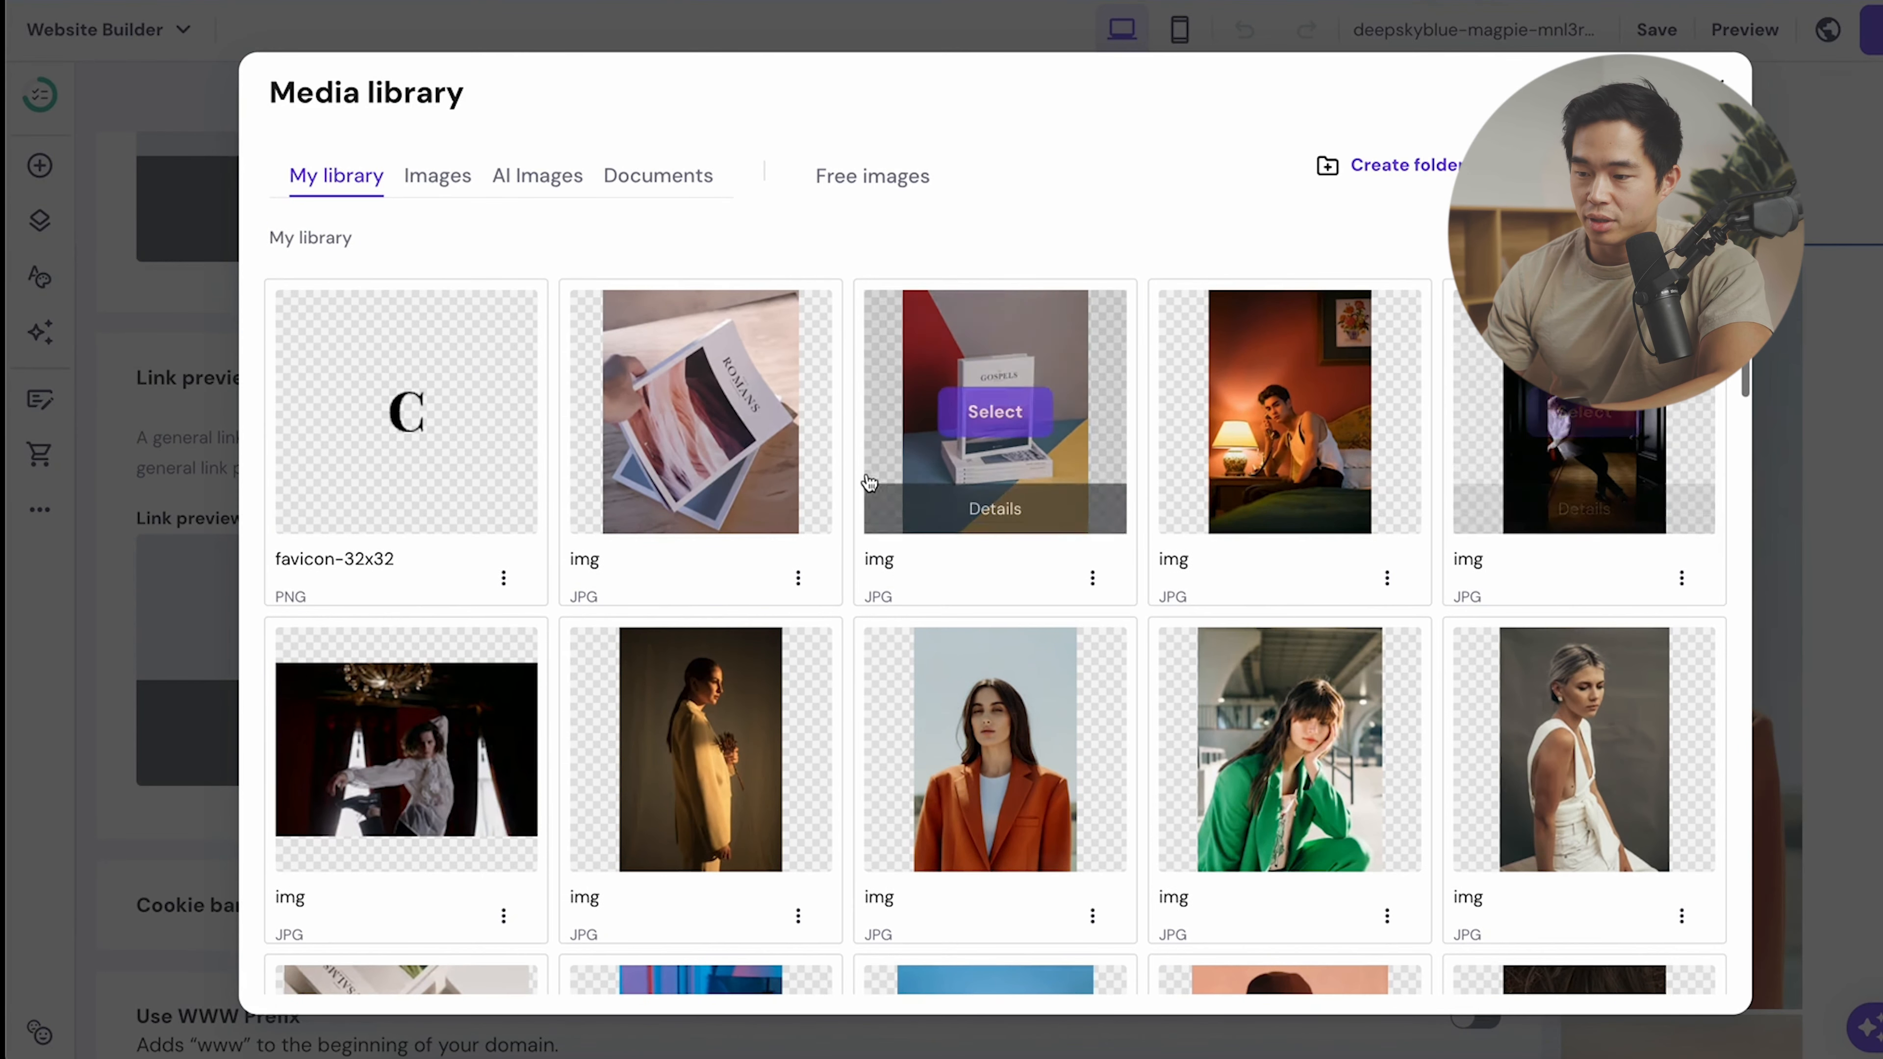
click(995, 411)
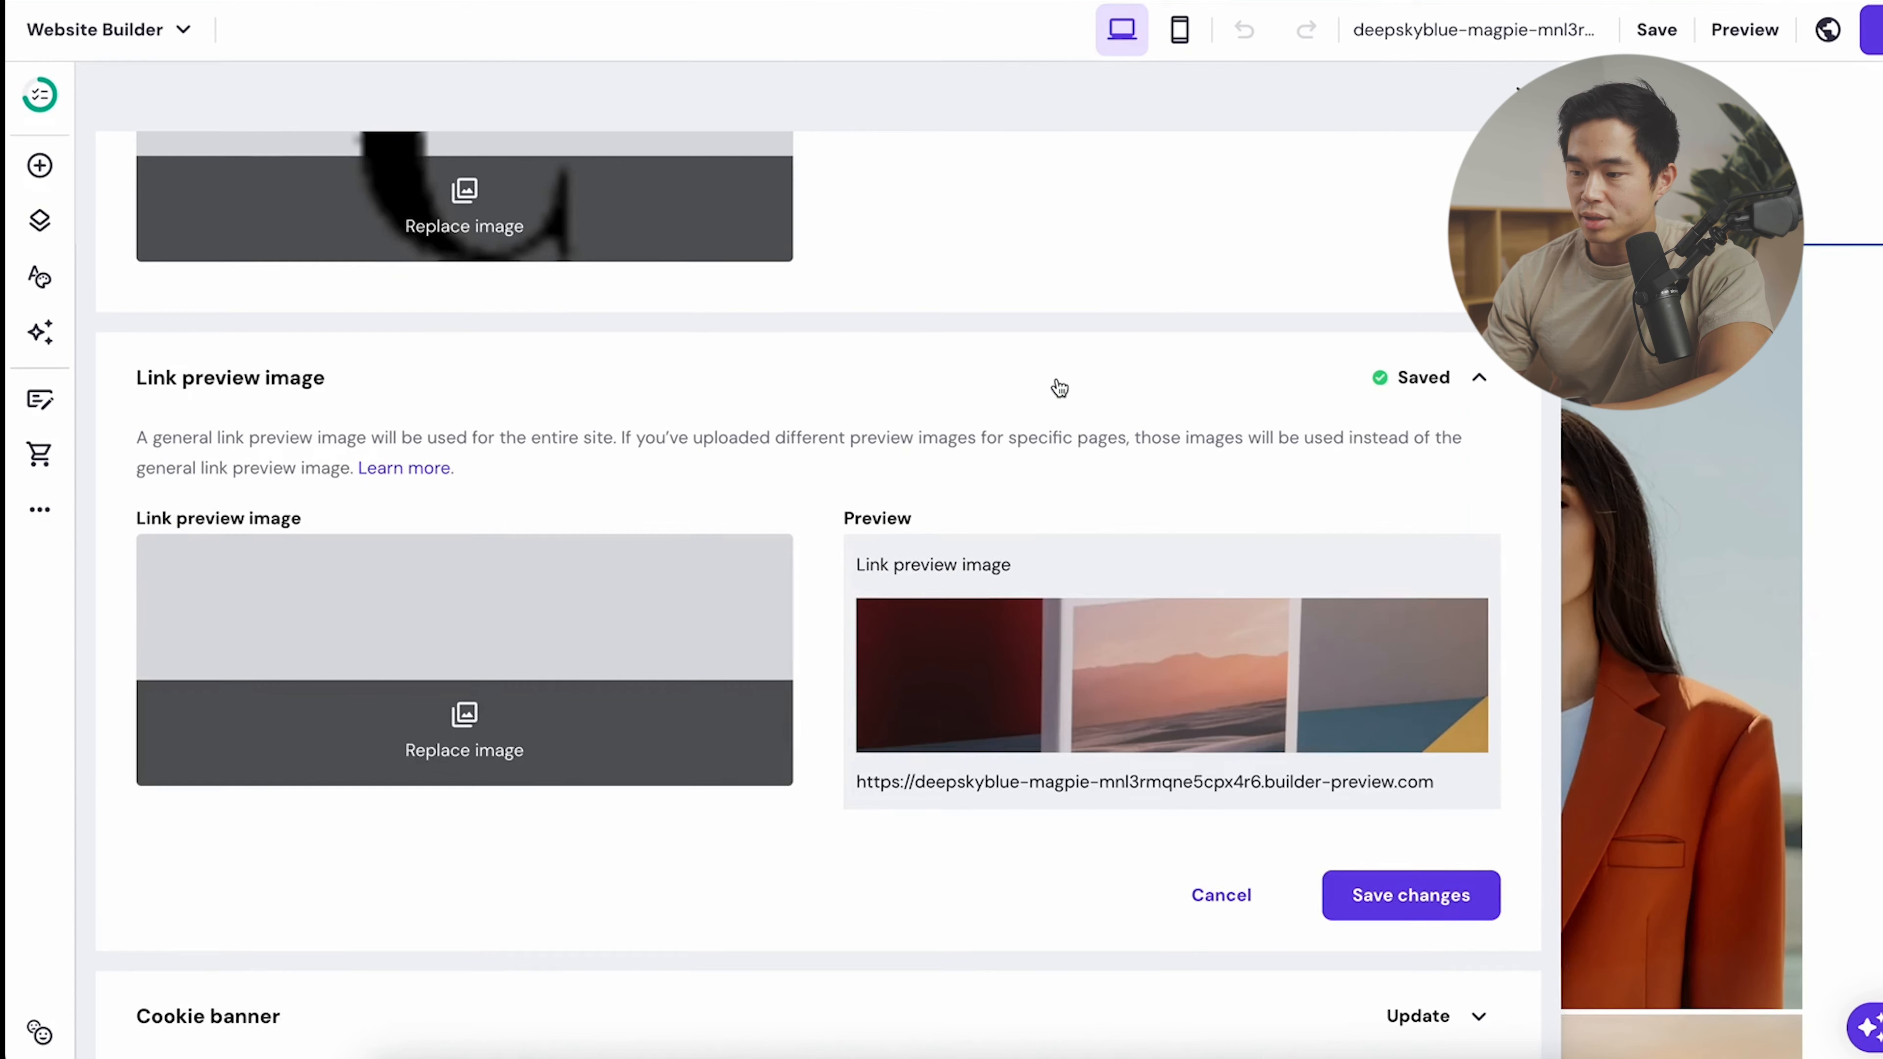
scroll(1208, 541, down, 2)
click(1362, 715)
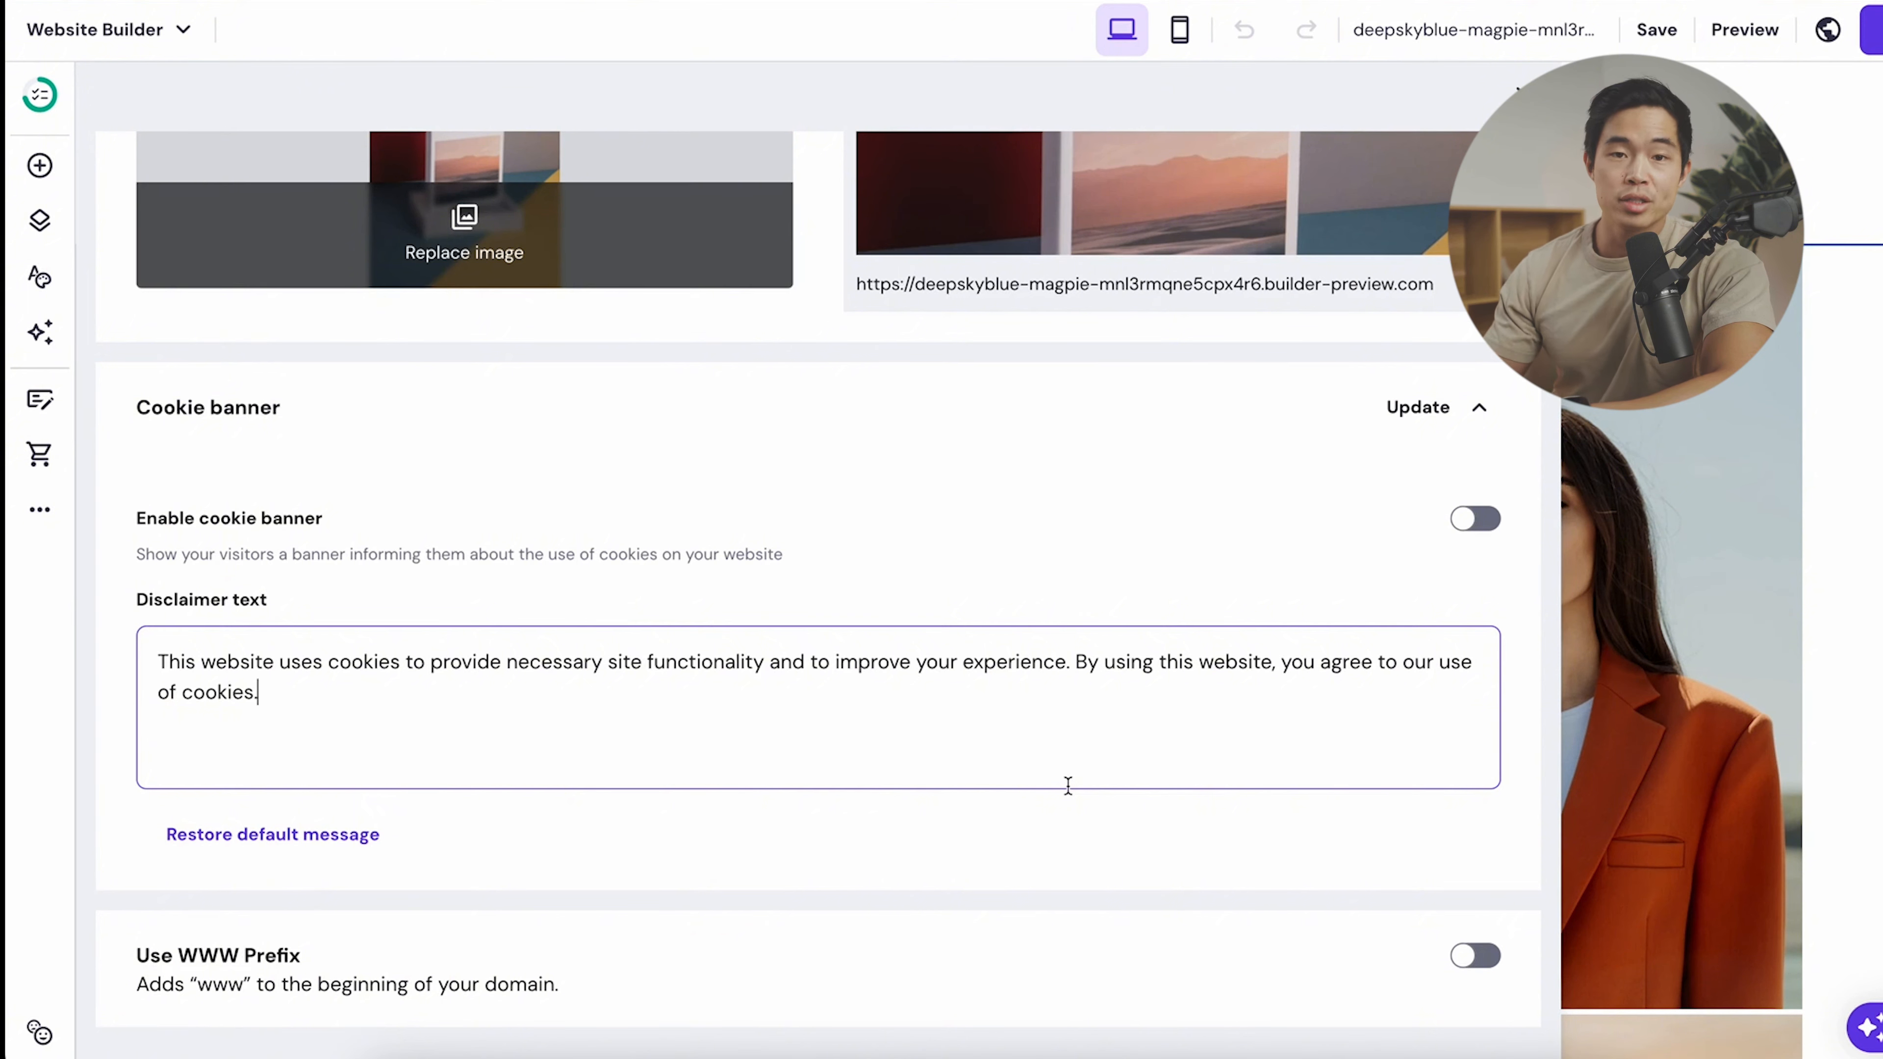
click(1475, 518)
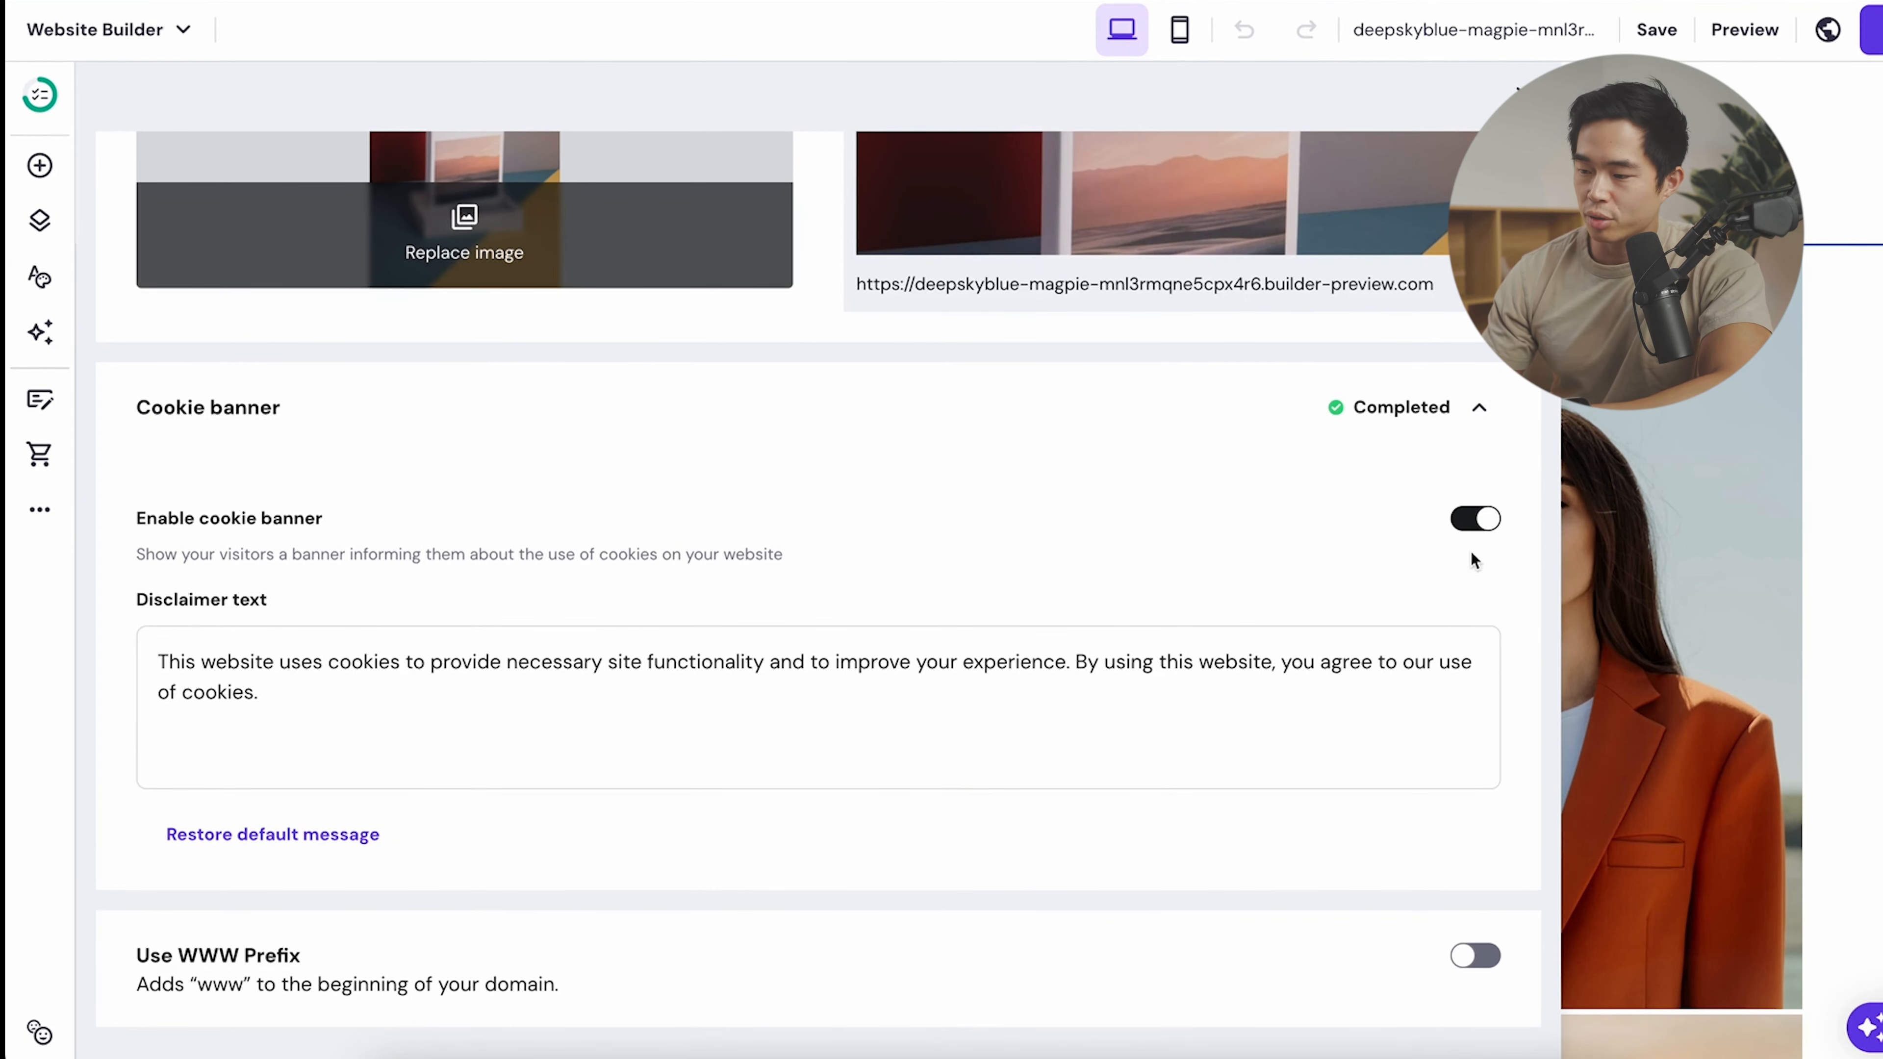
click(1479, 532)
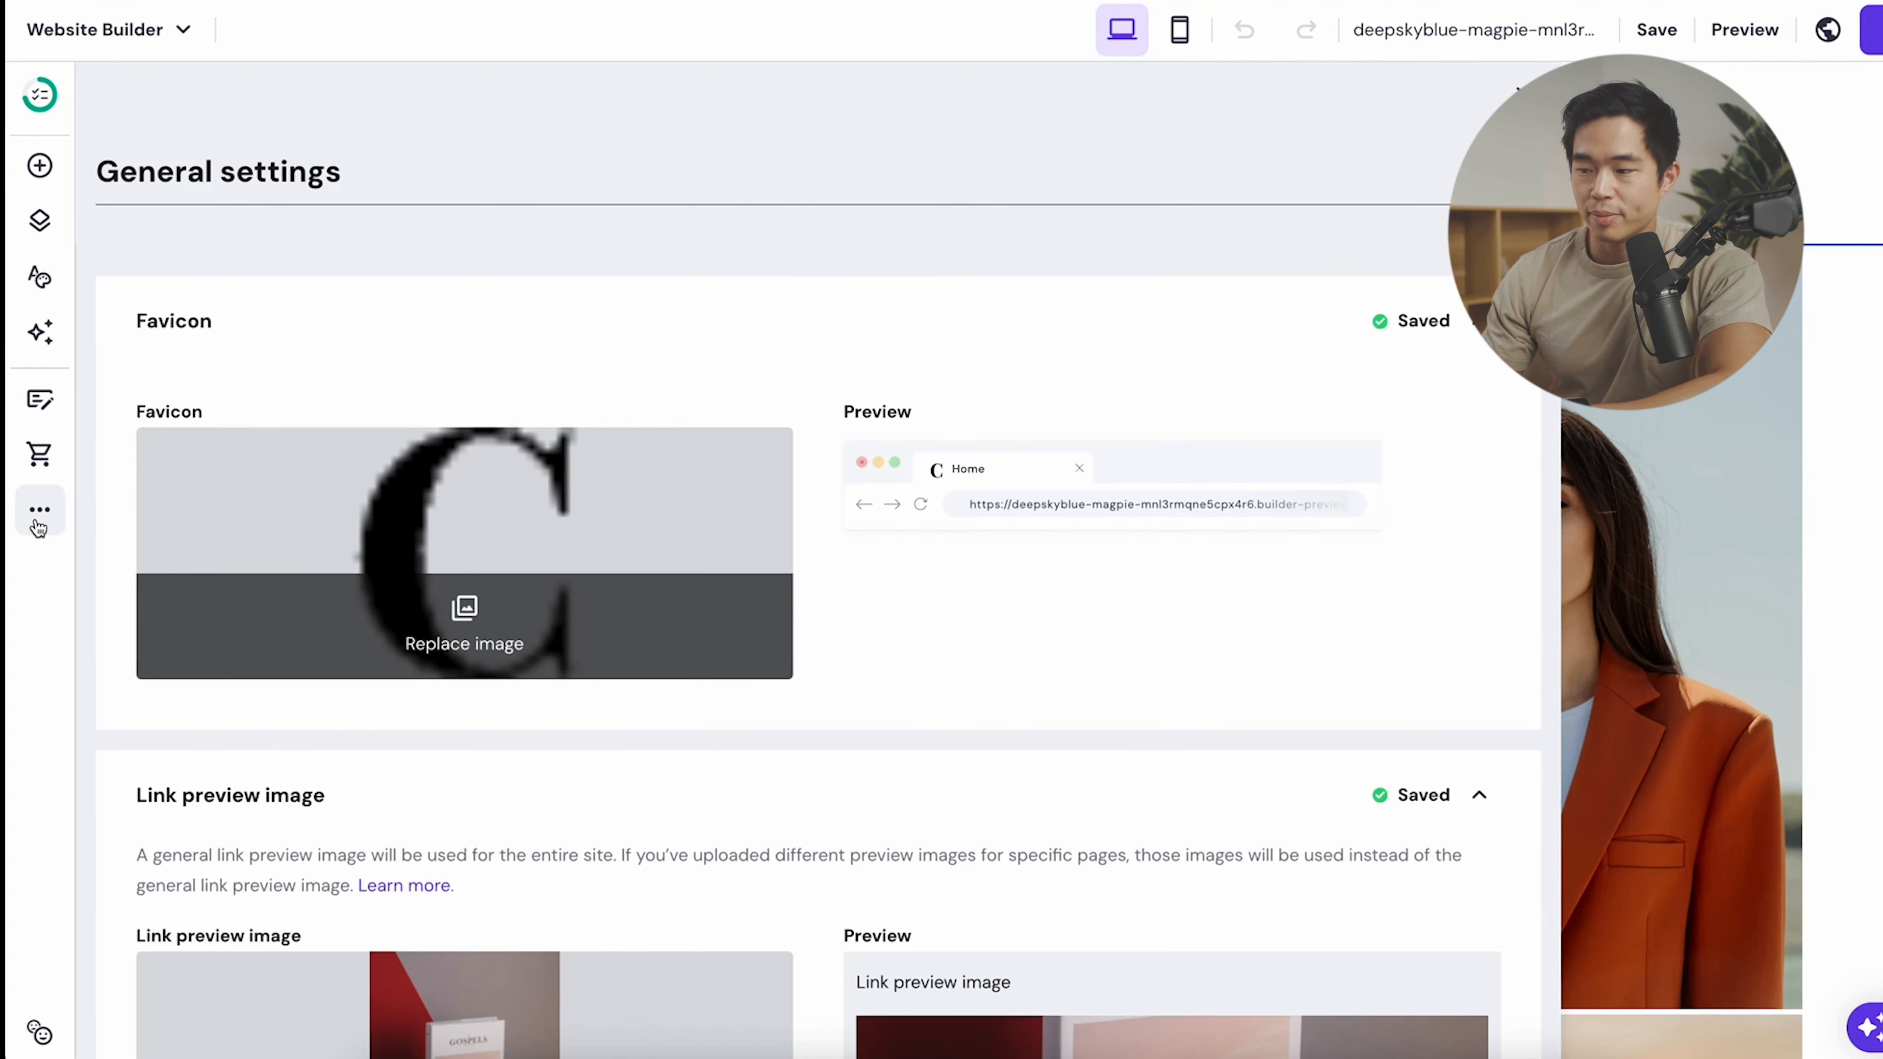
- Browse the Integrations list, then view Form submissions showing the Contact form with 0 entries
click(39, 525)
click(303, 373)
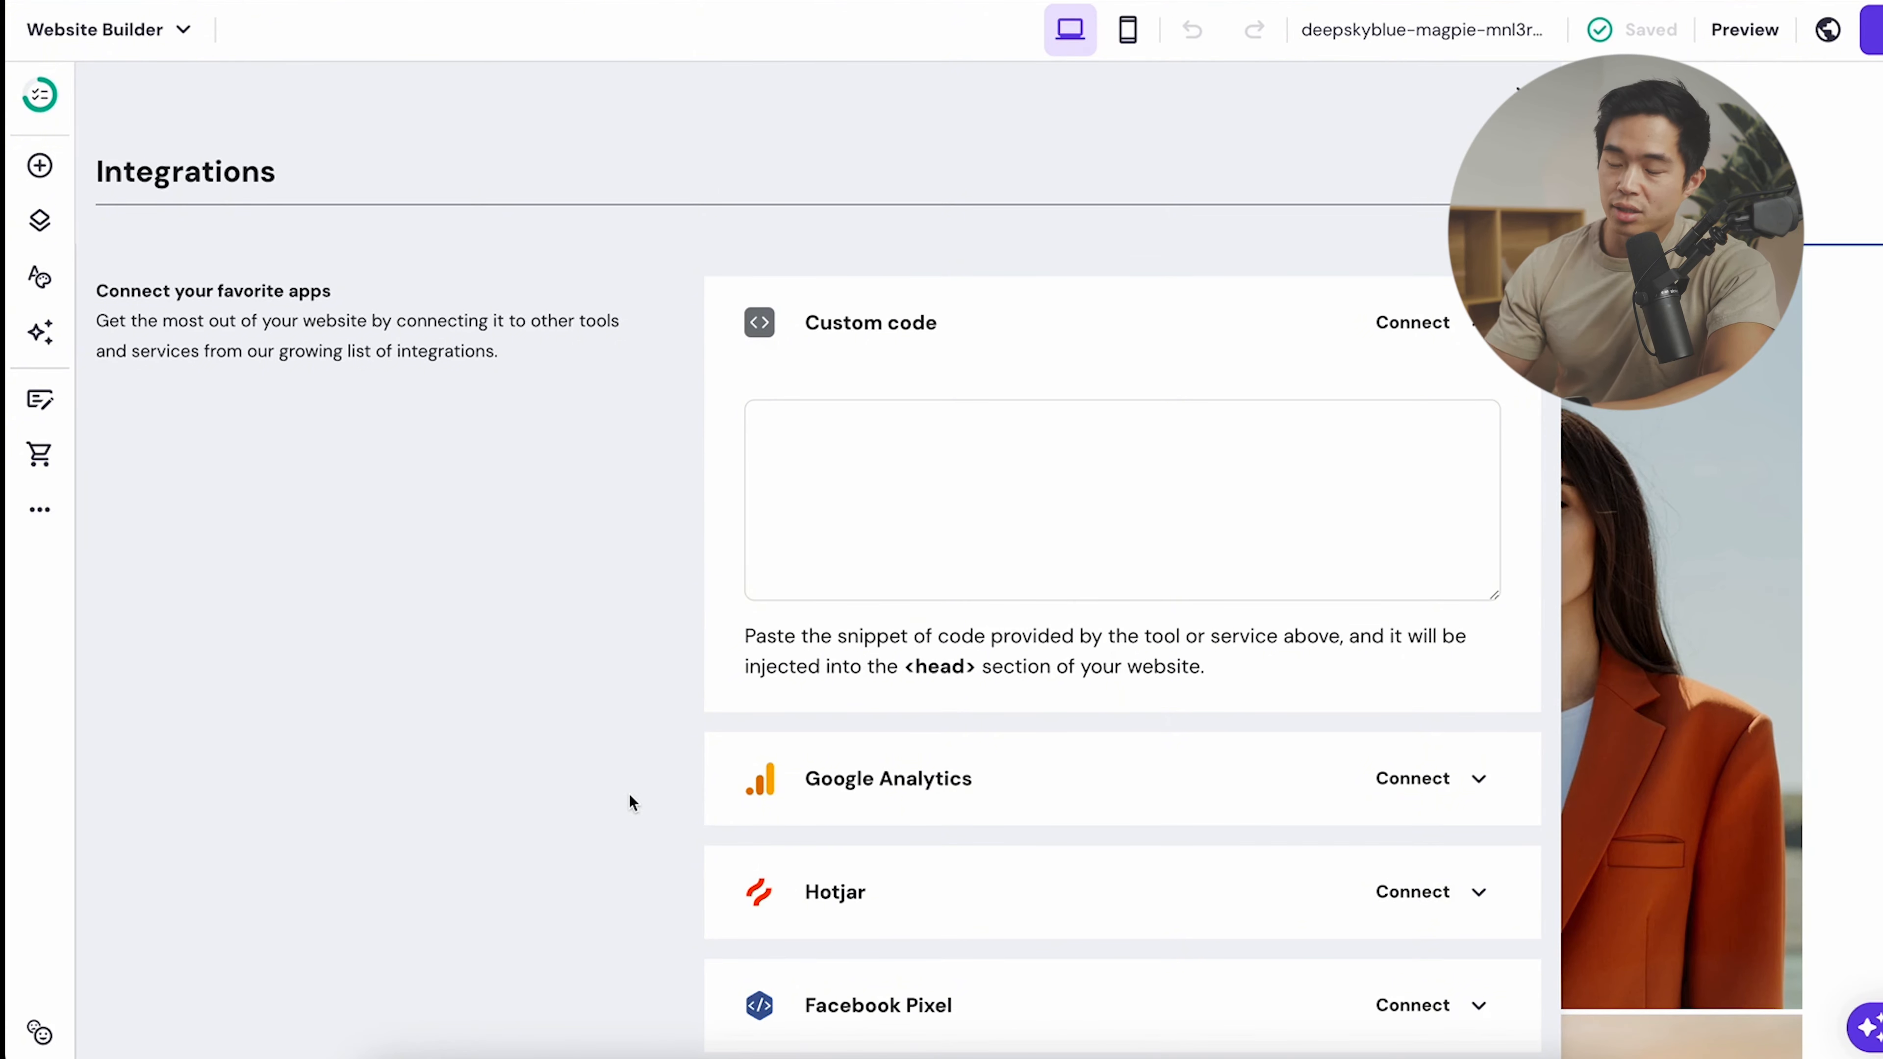
scroll(629, 795, down, 5)
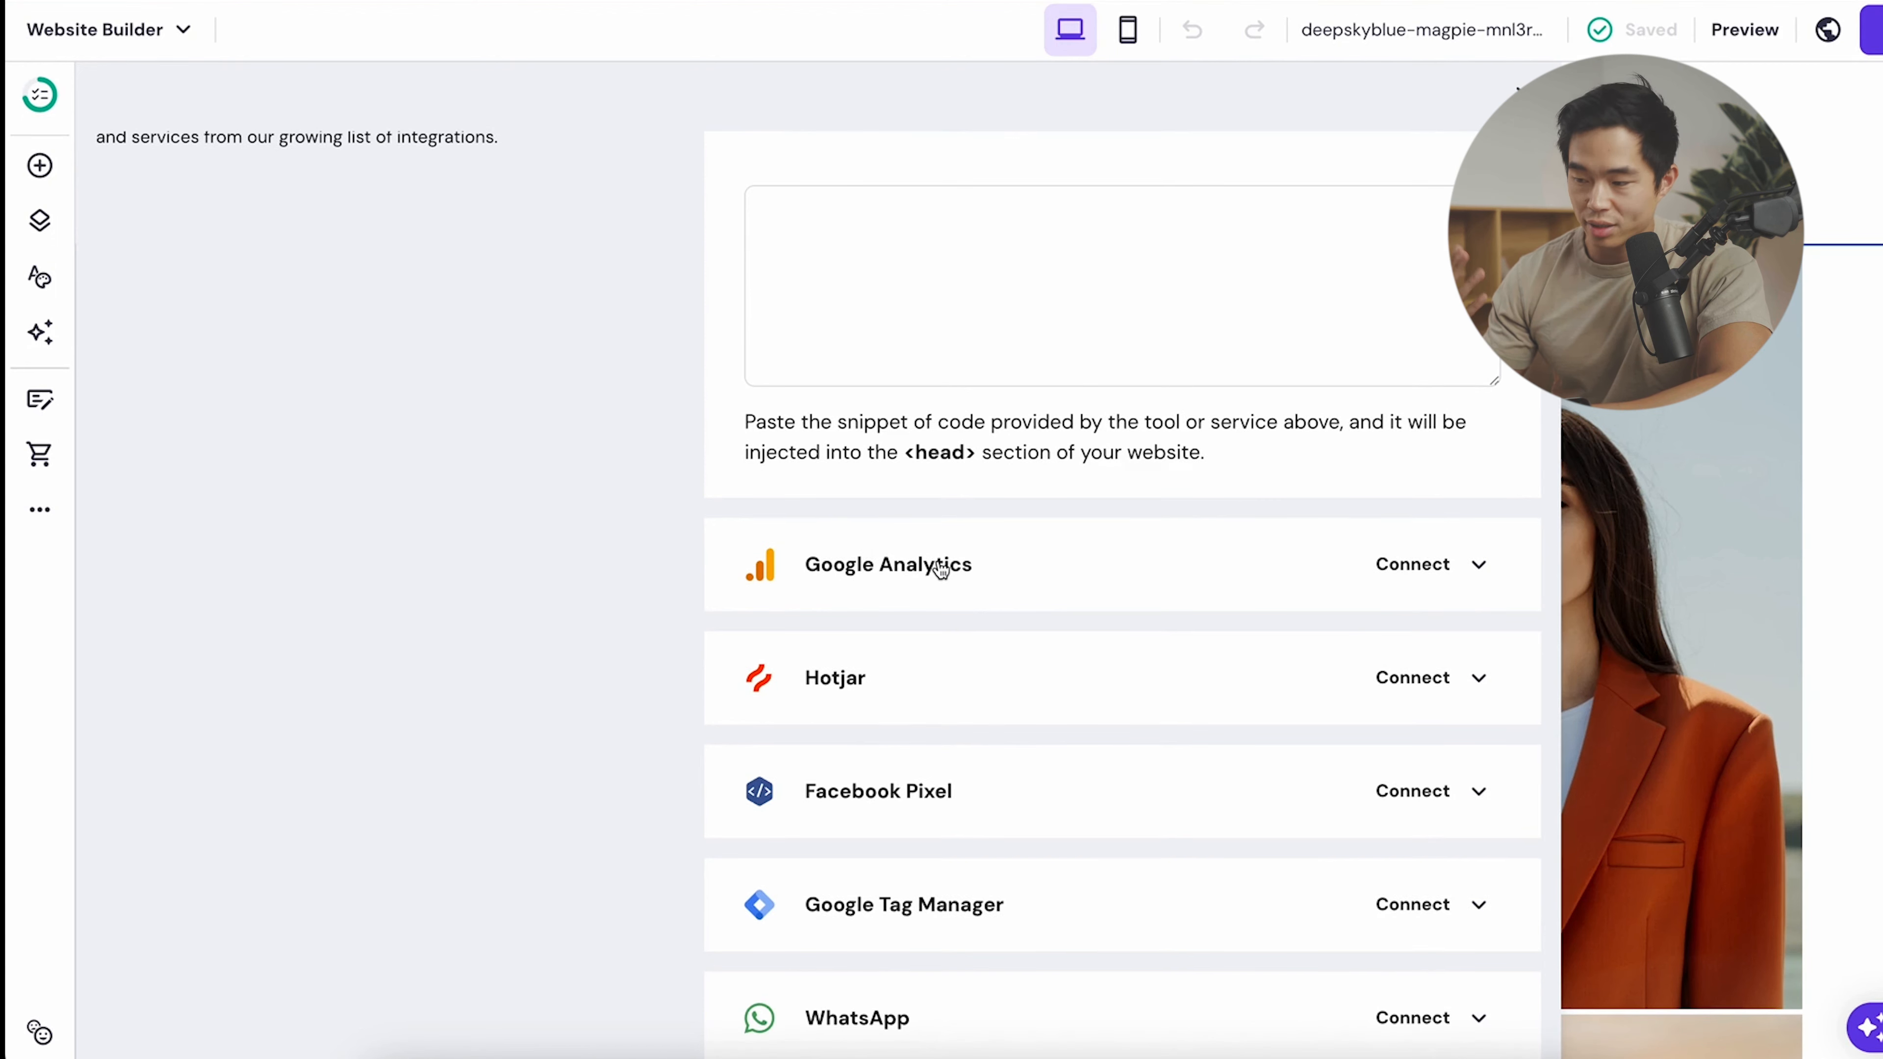
scroll(940, 568, down, 3)
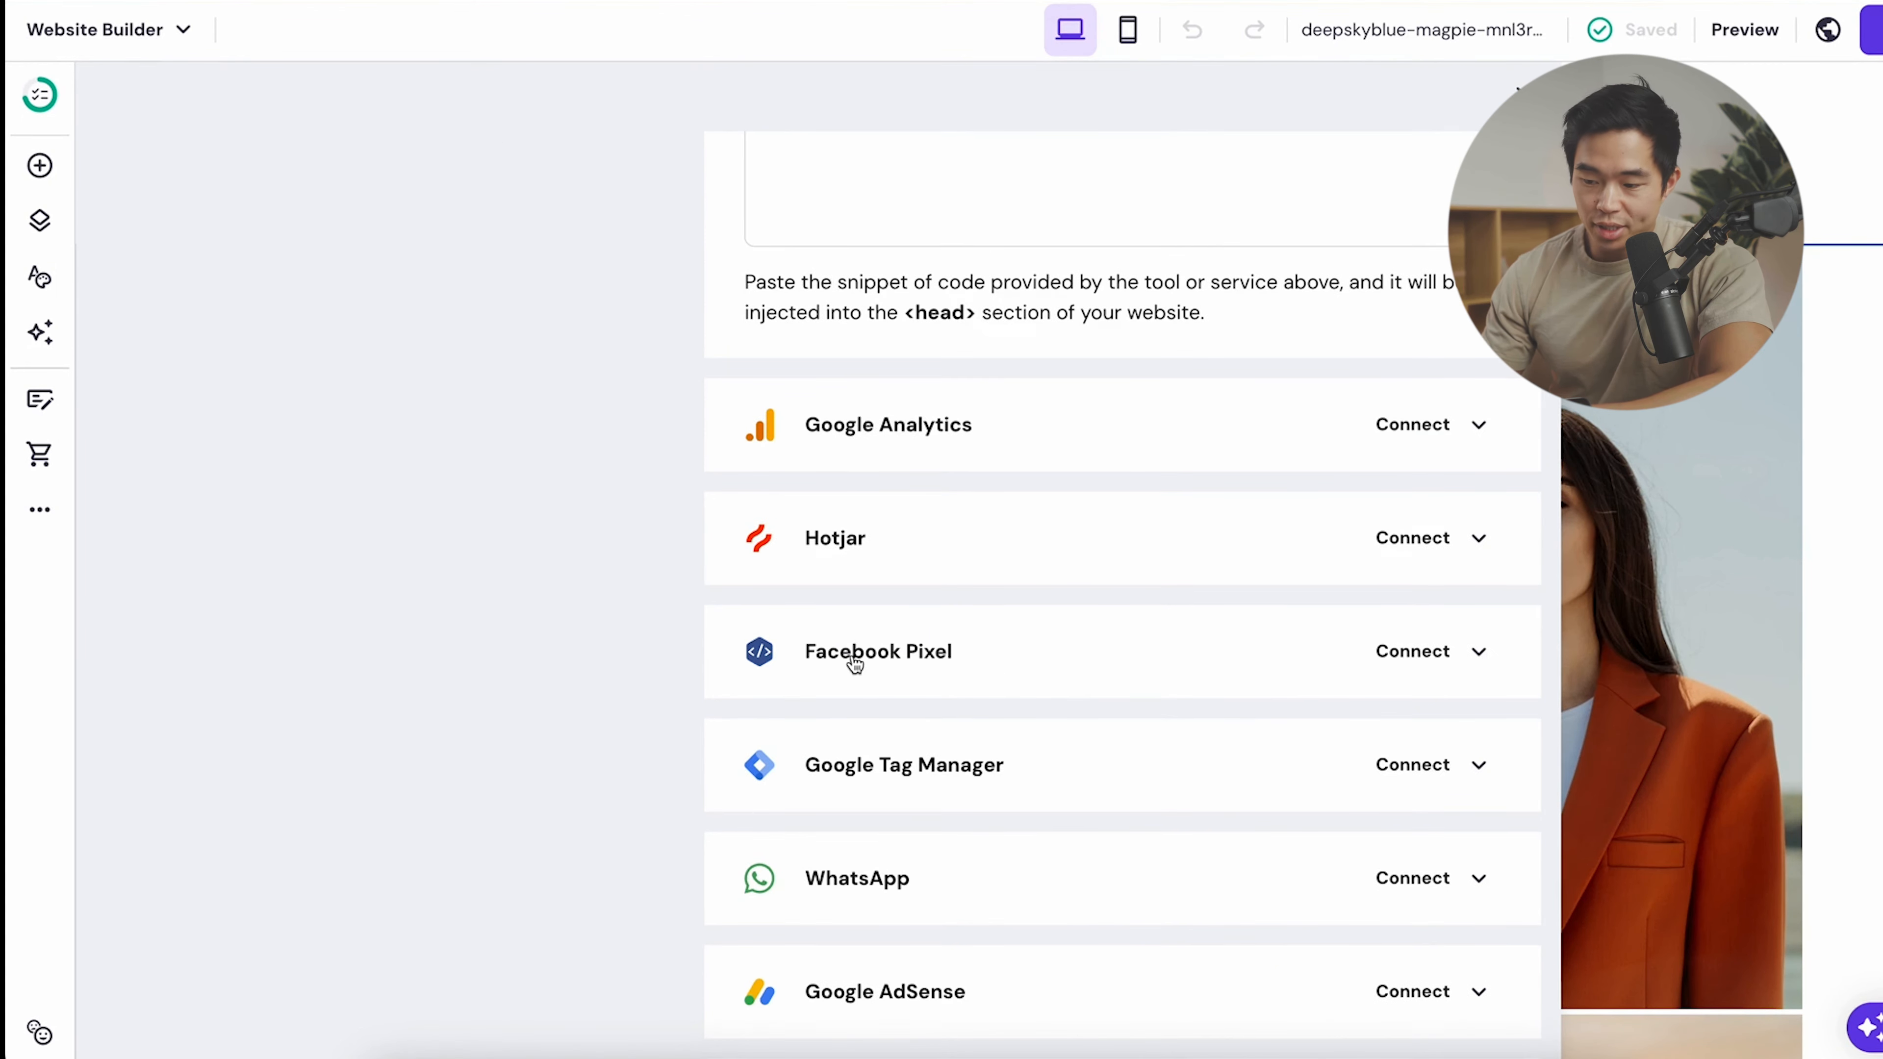
scroll(854, 663, down, 3)
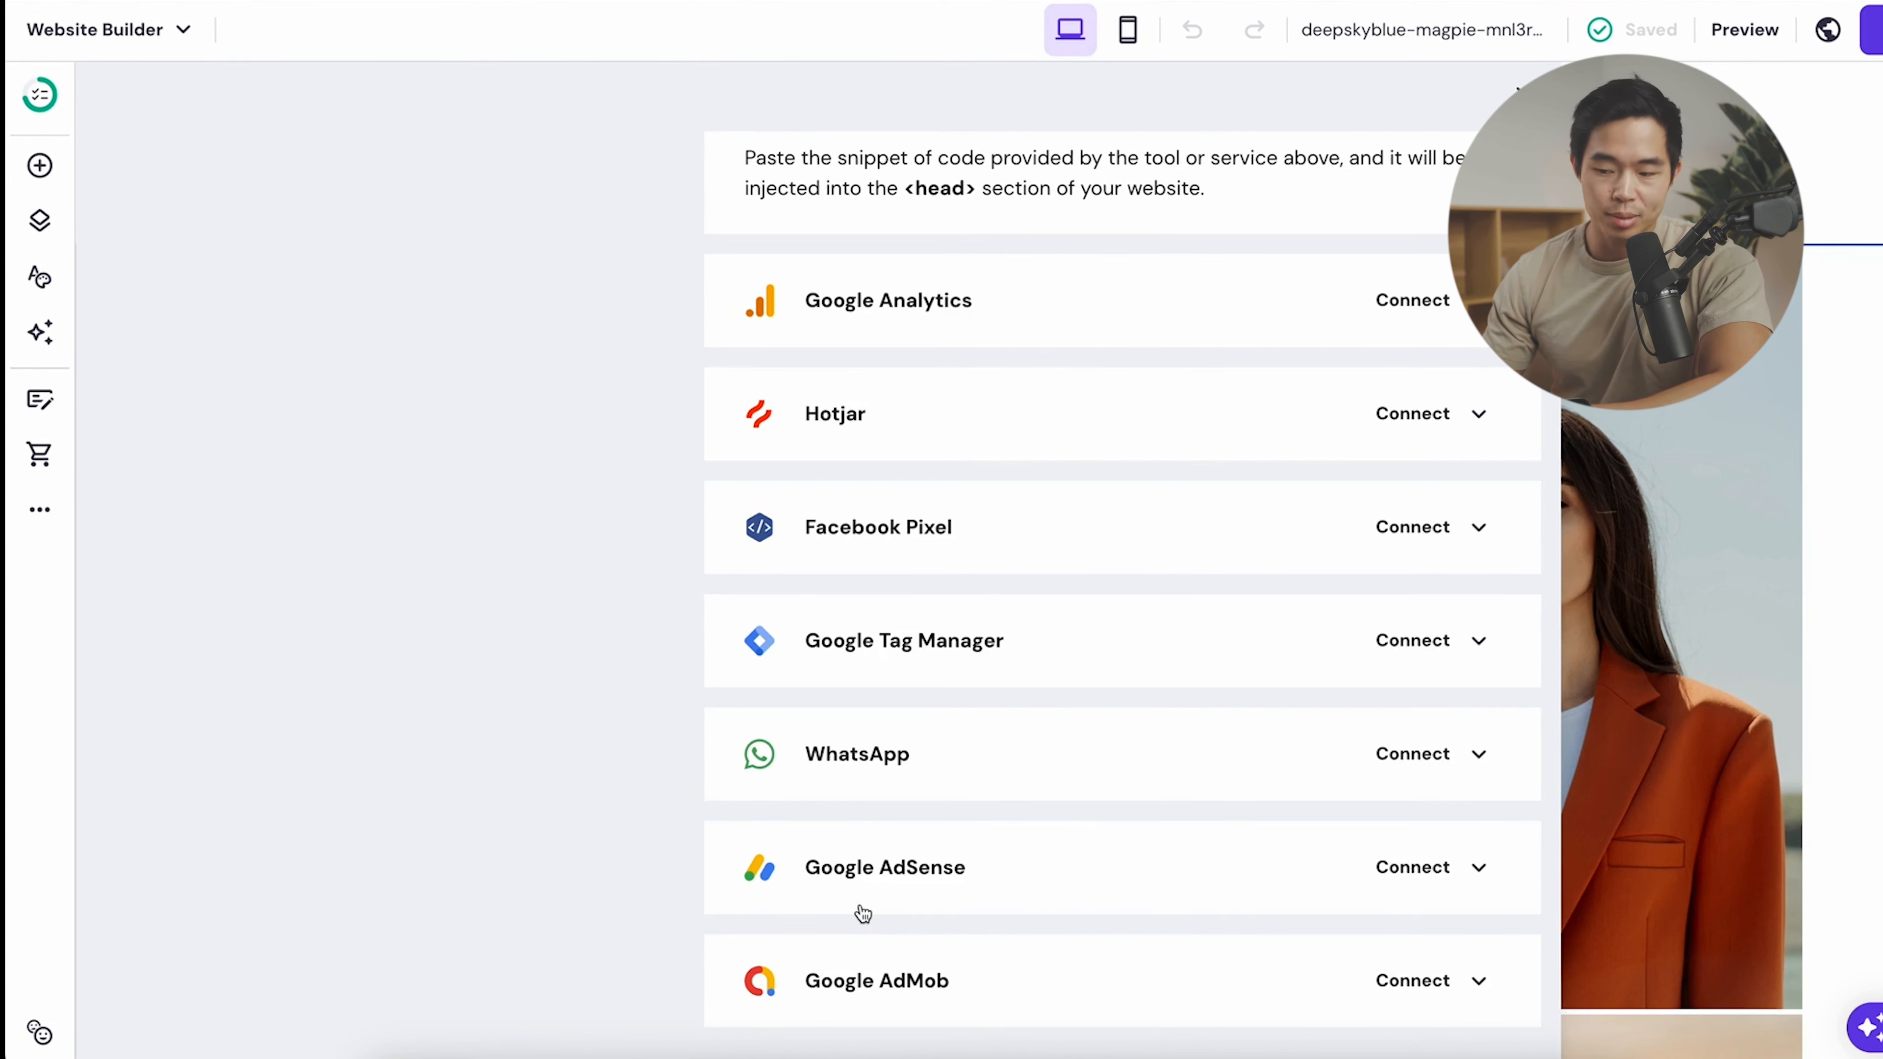
click(40, 509)
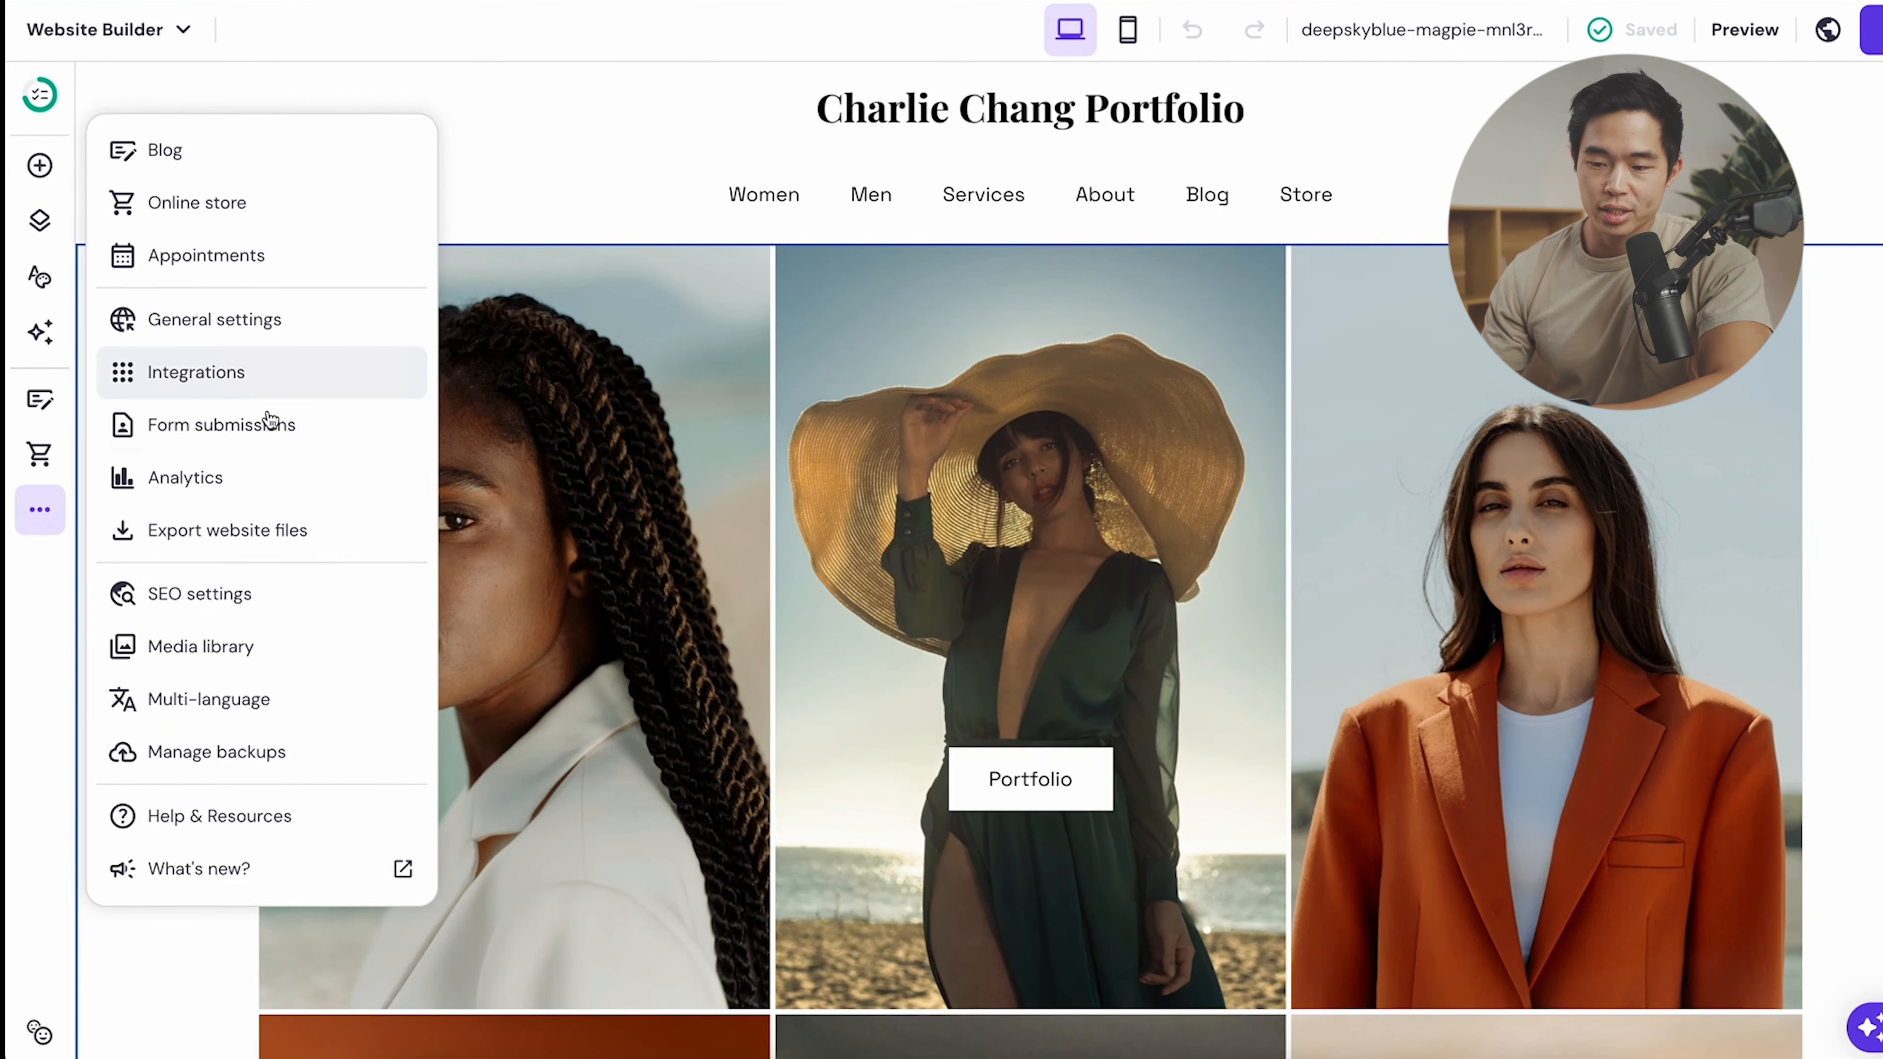
click(278, 424)
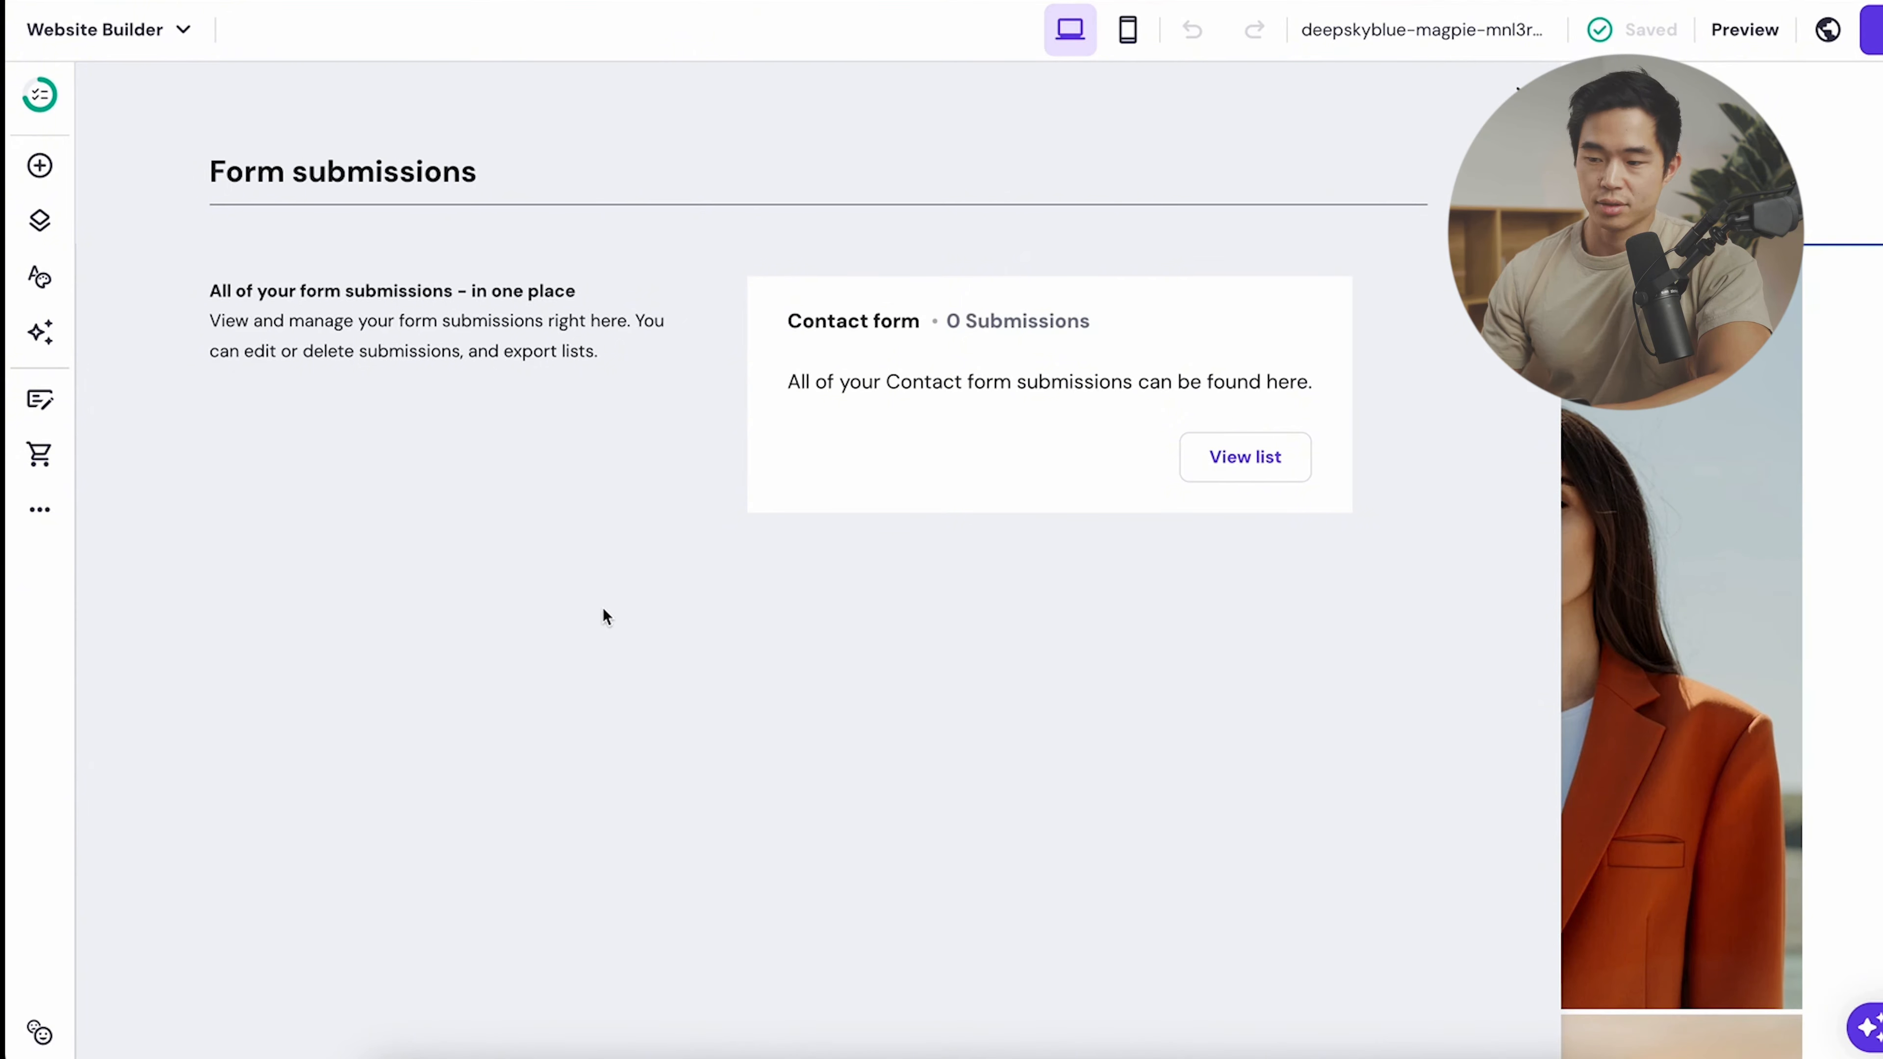
- Look over Analytics and the Home page SEO settings, then view Export website files
click(59, 522)
click(219, 479)
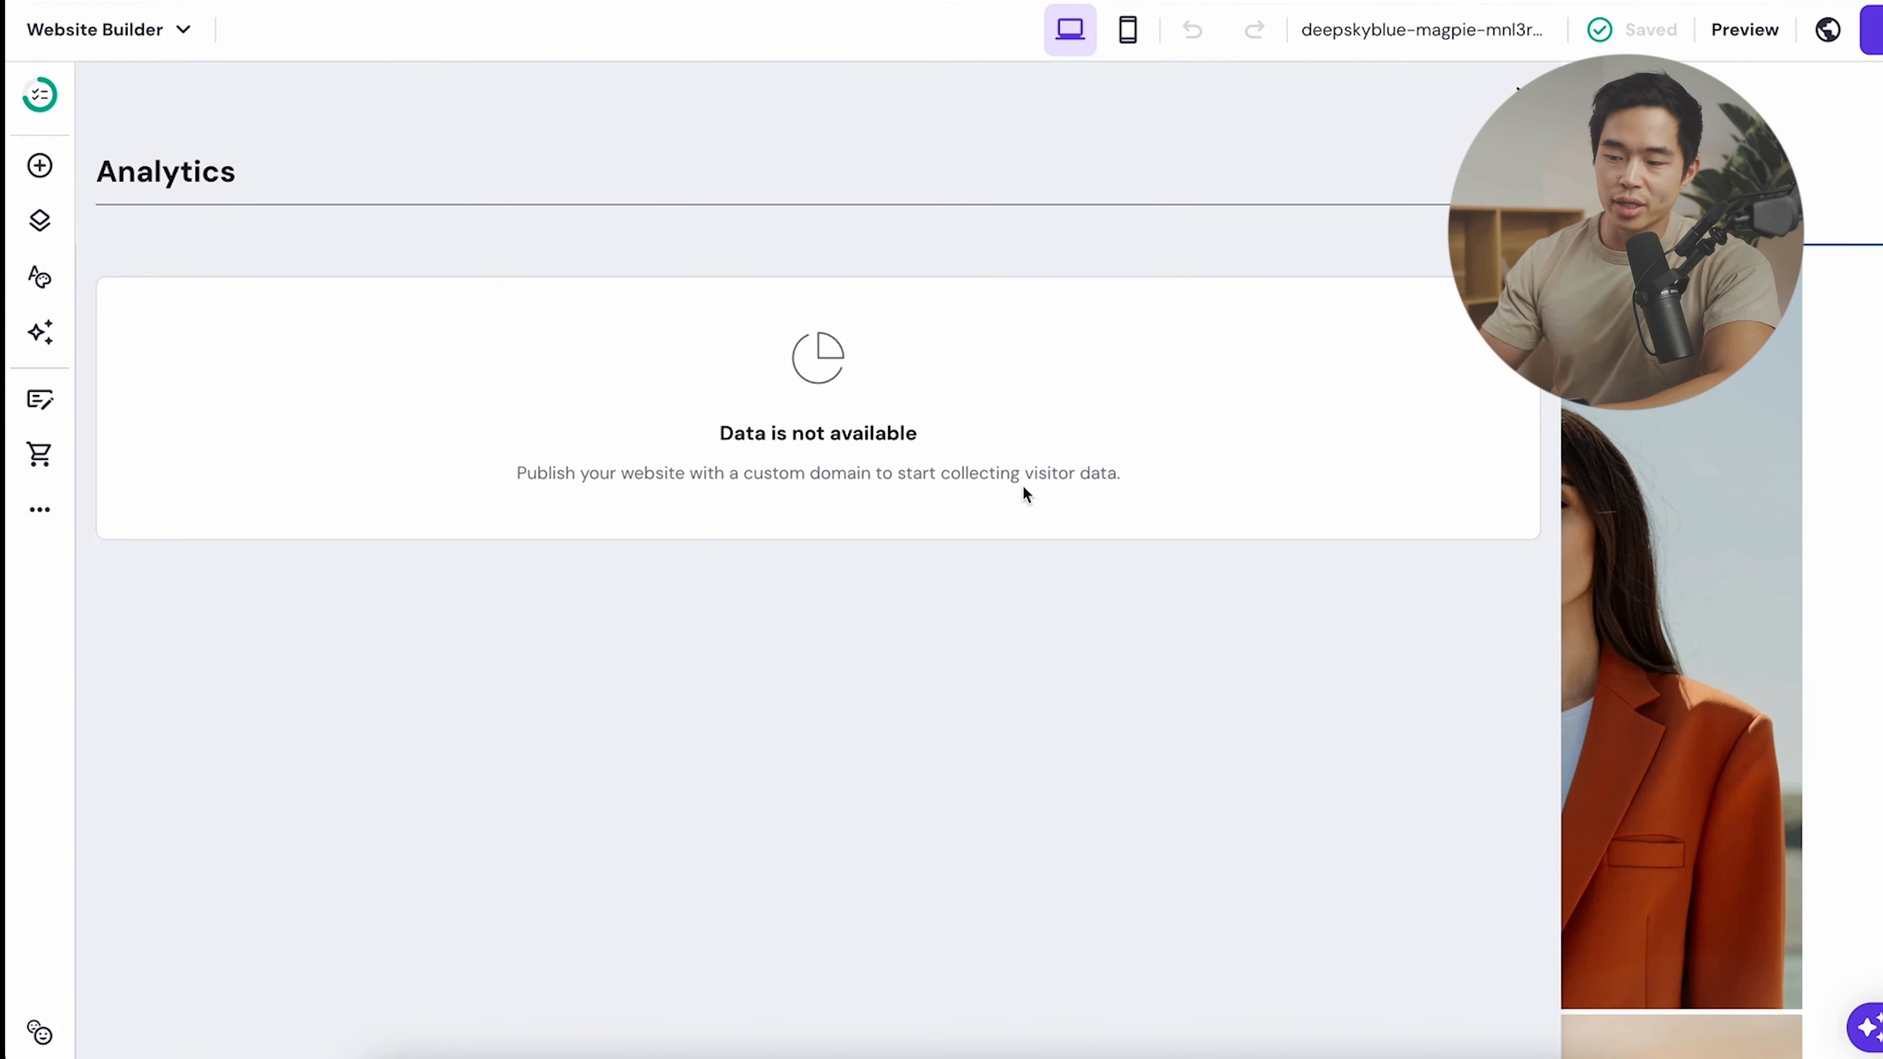
click(39, 509)
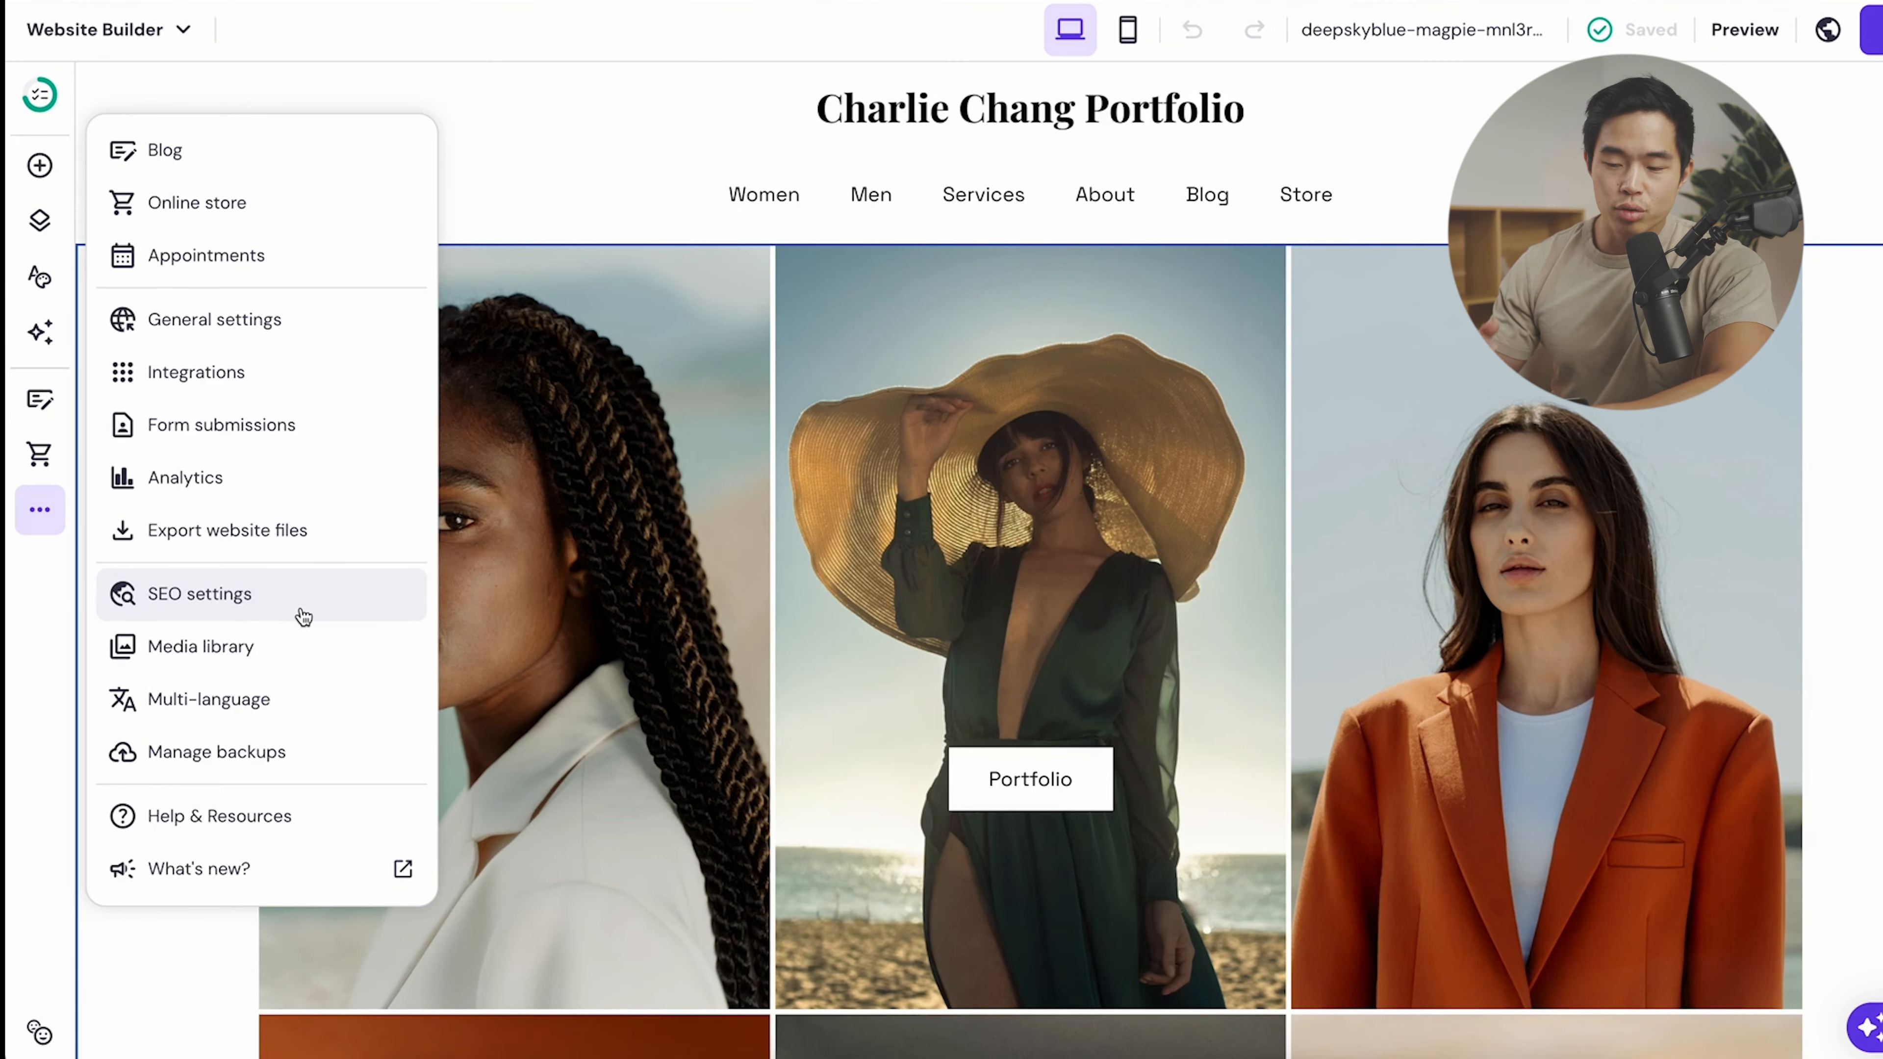
click(210, 610)
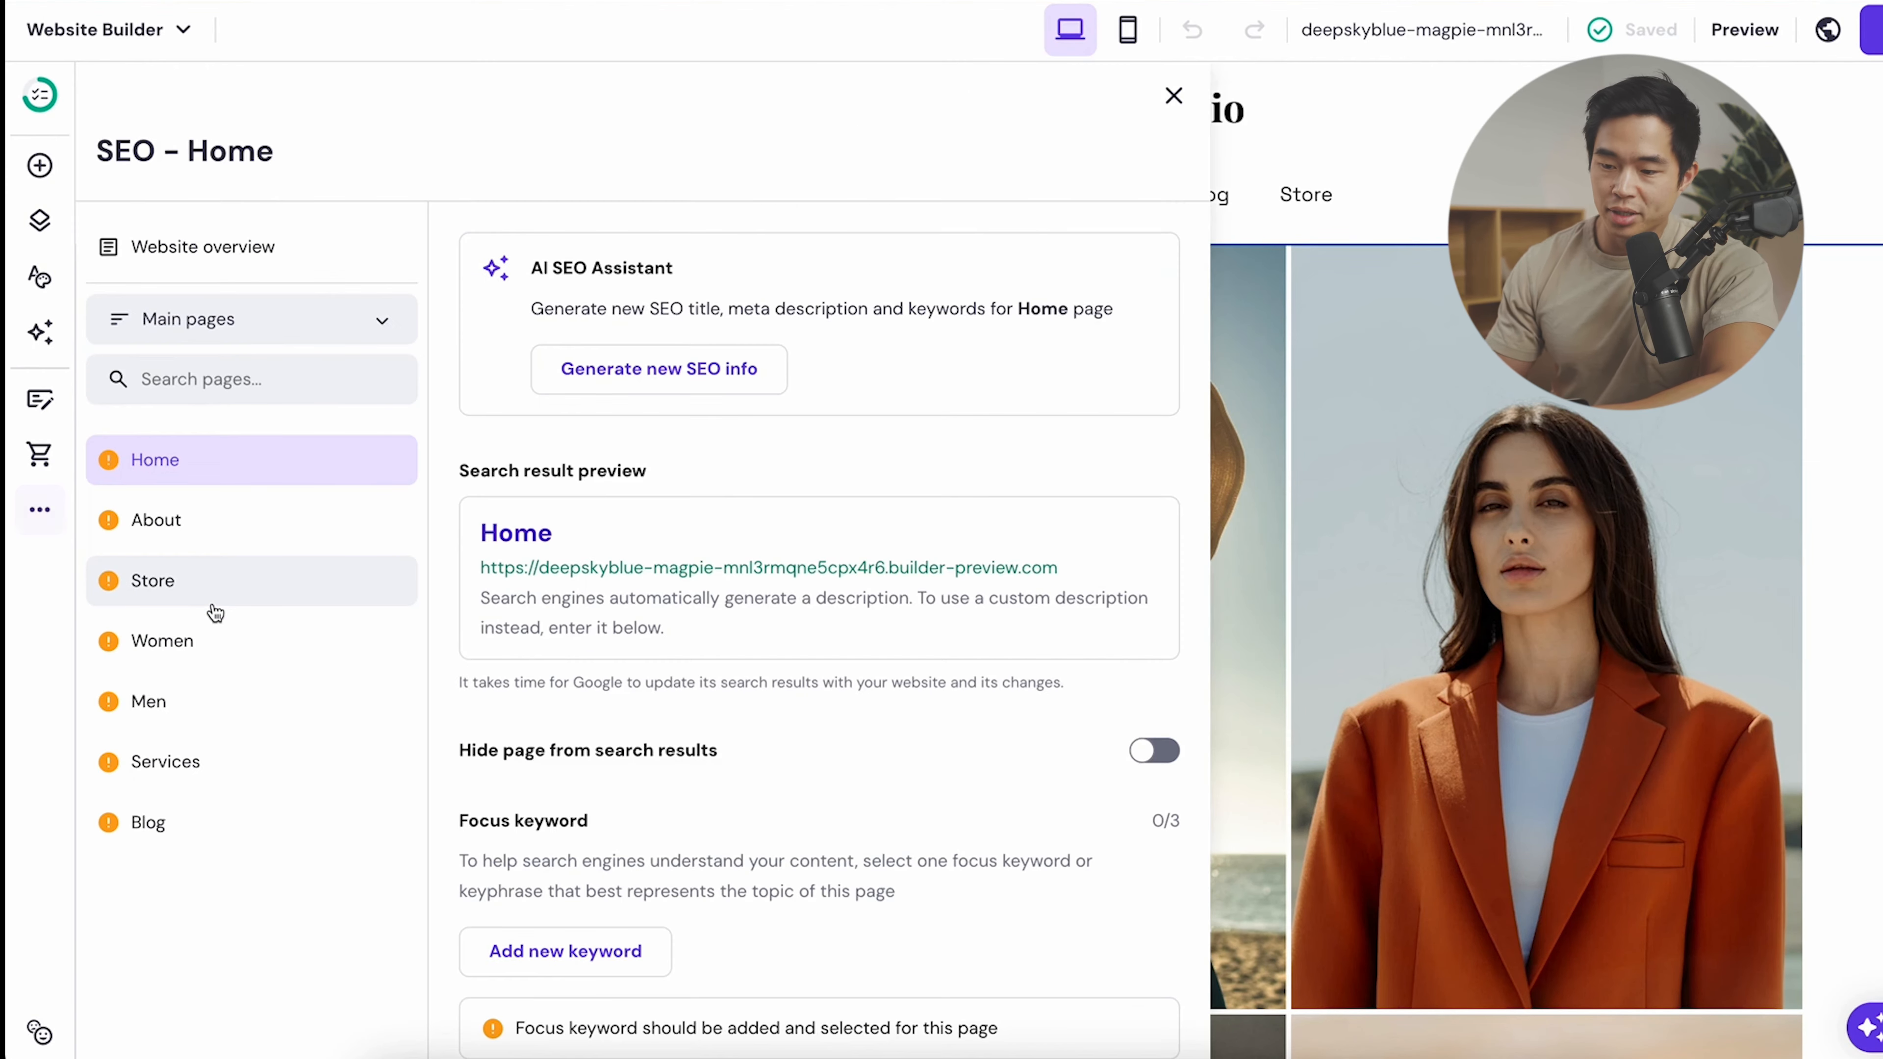
click(40, 510)
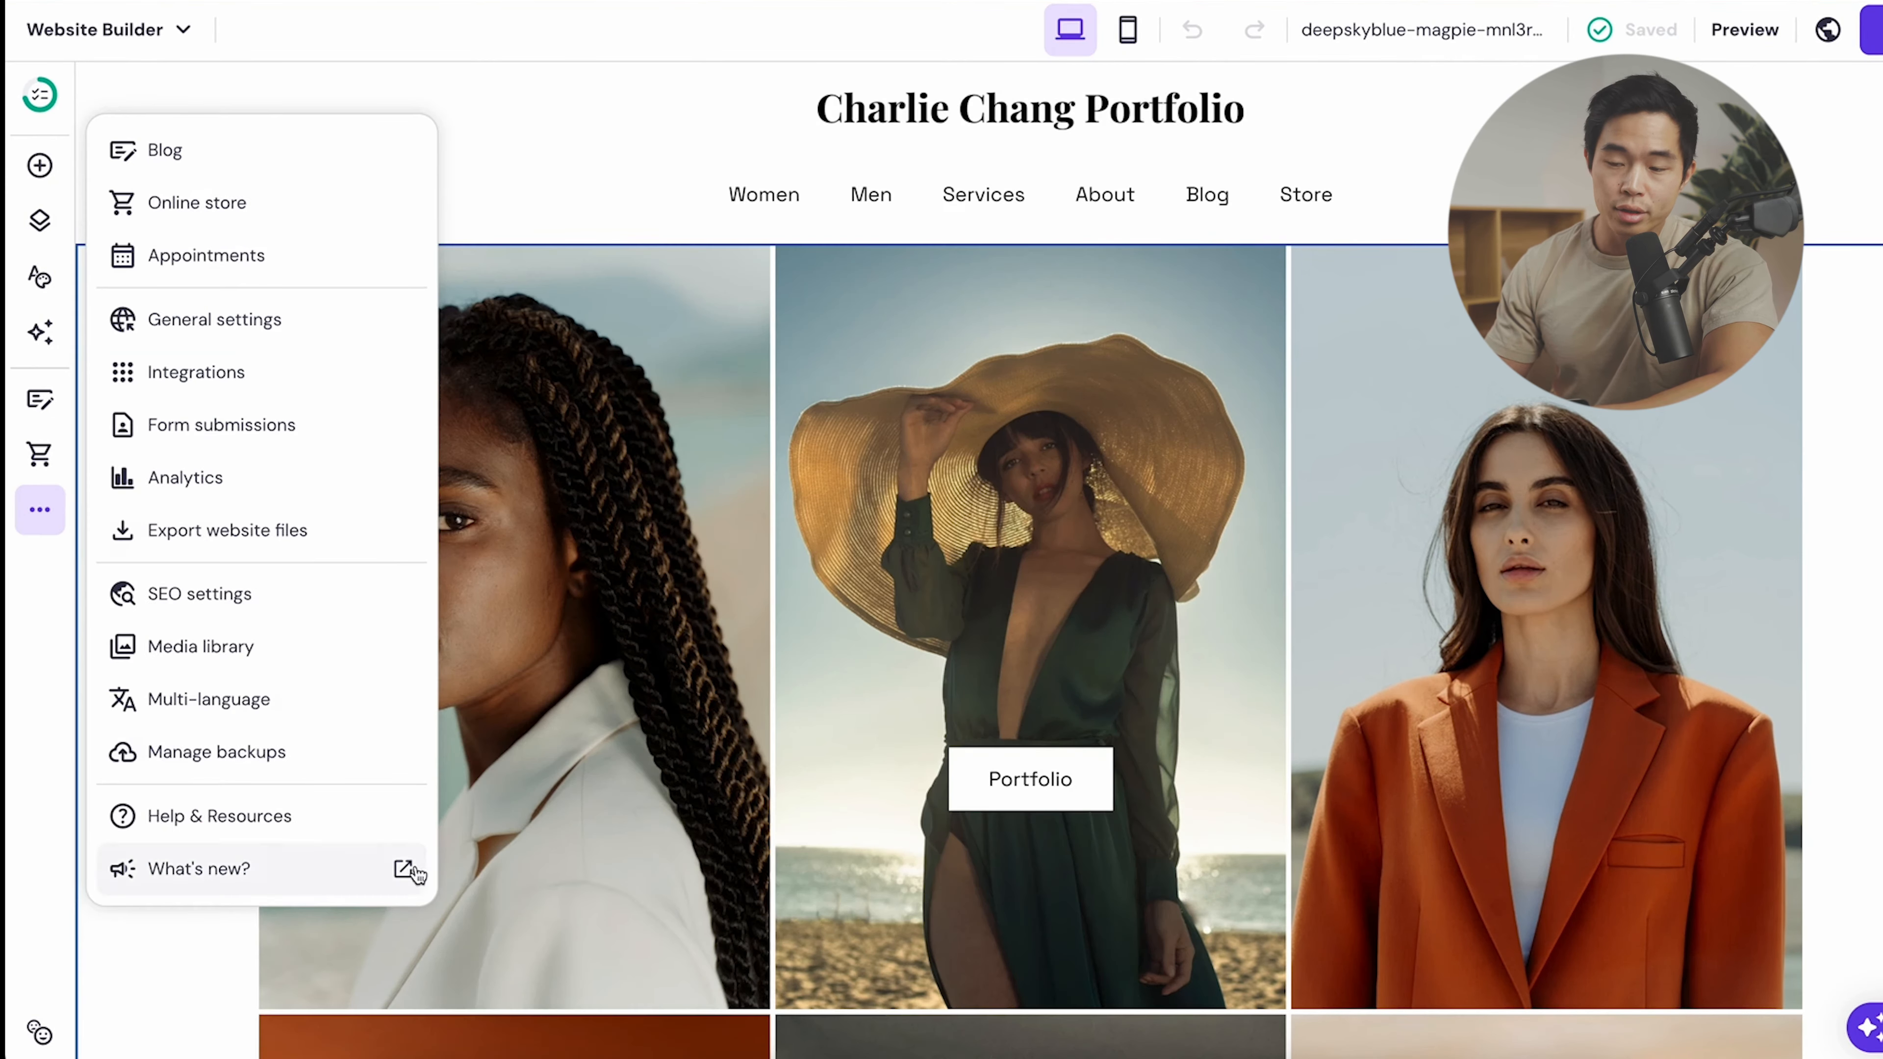
click(272, 528)
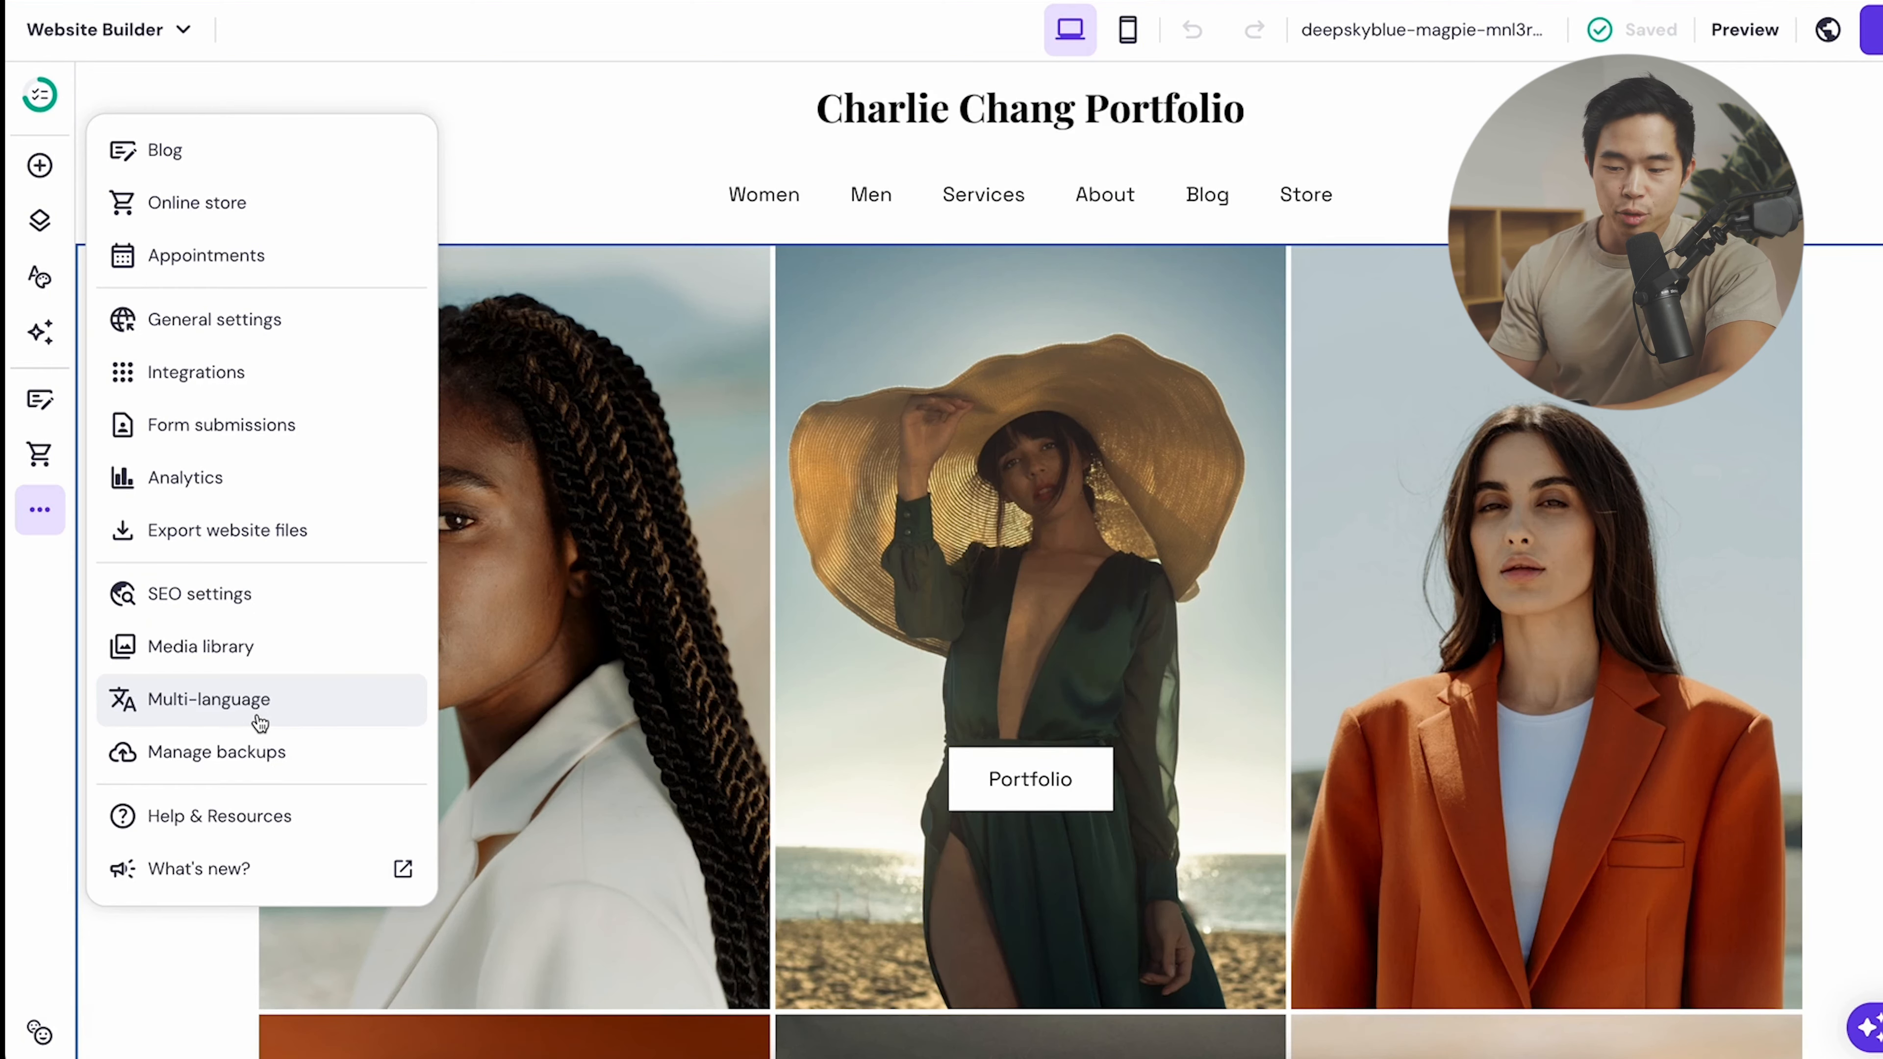
- Set Français as the starting language, keeping the language switcher visible to visitors
click(255, 713)
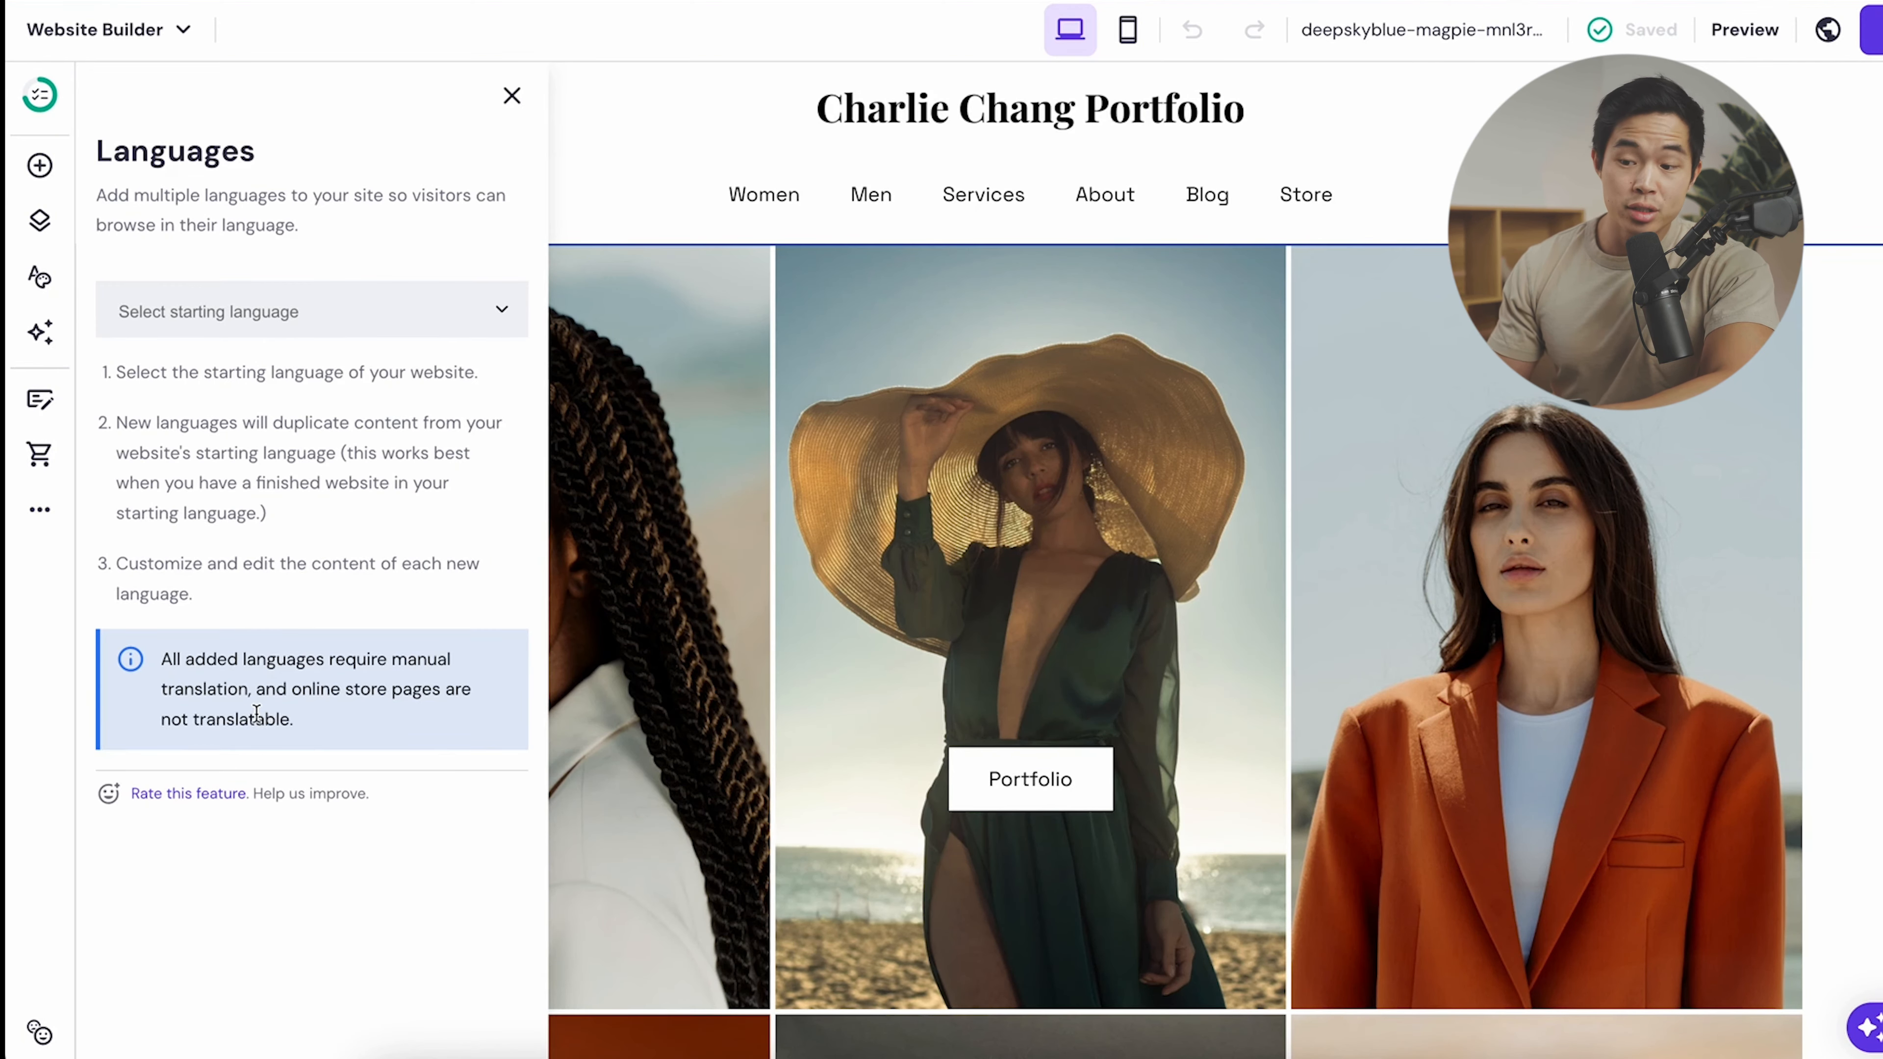
click(502, 312)
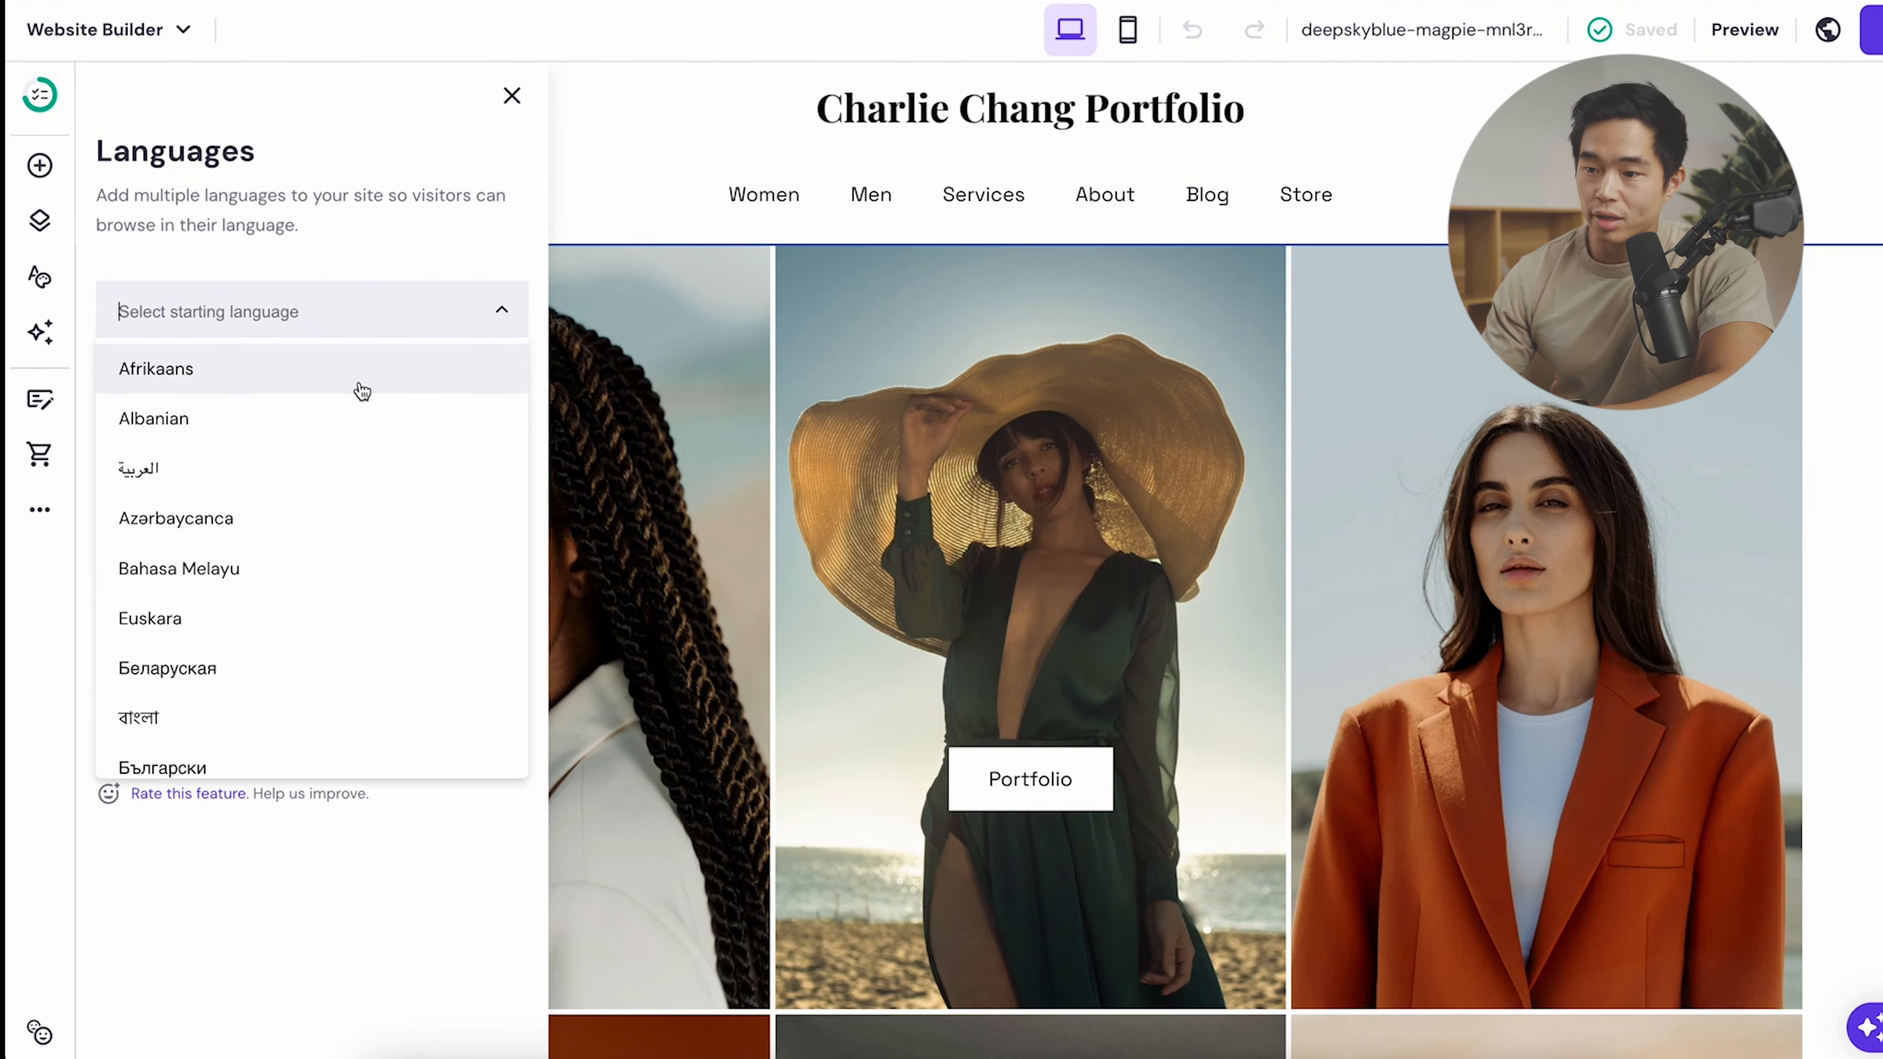
scroll(315, 571, down, 8)
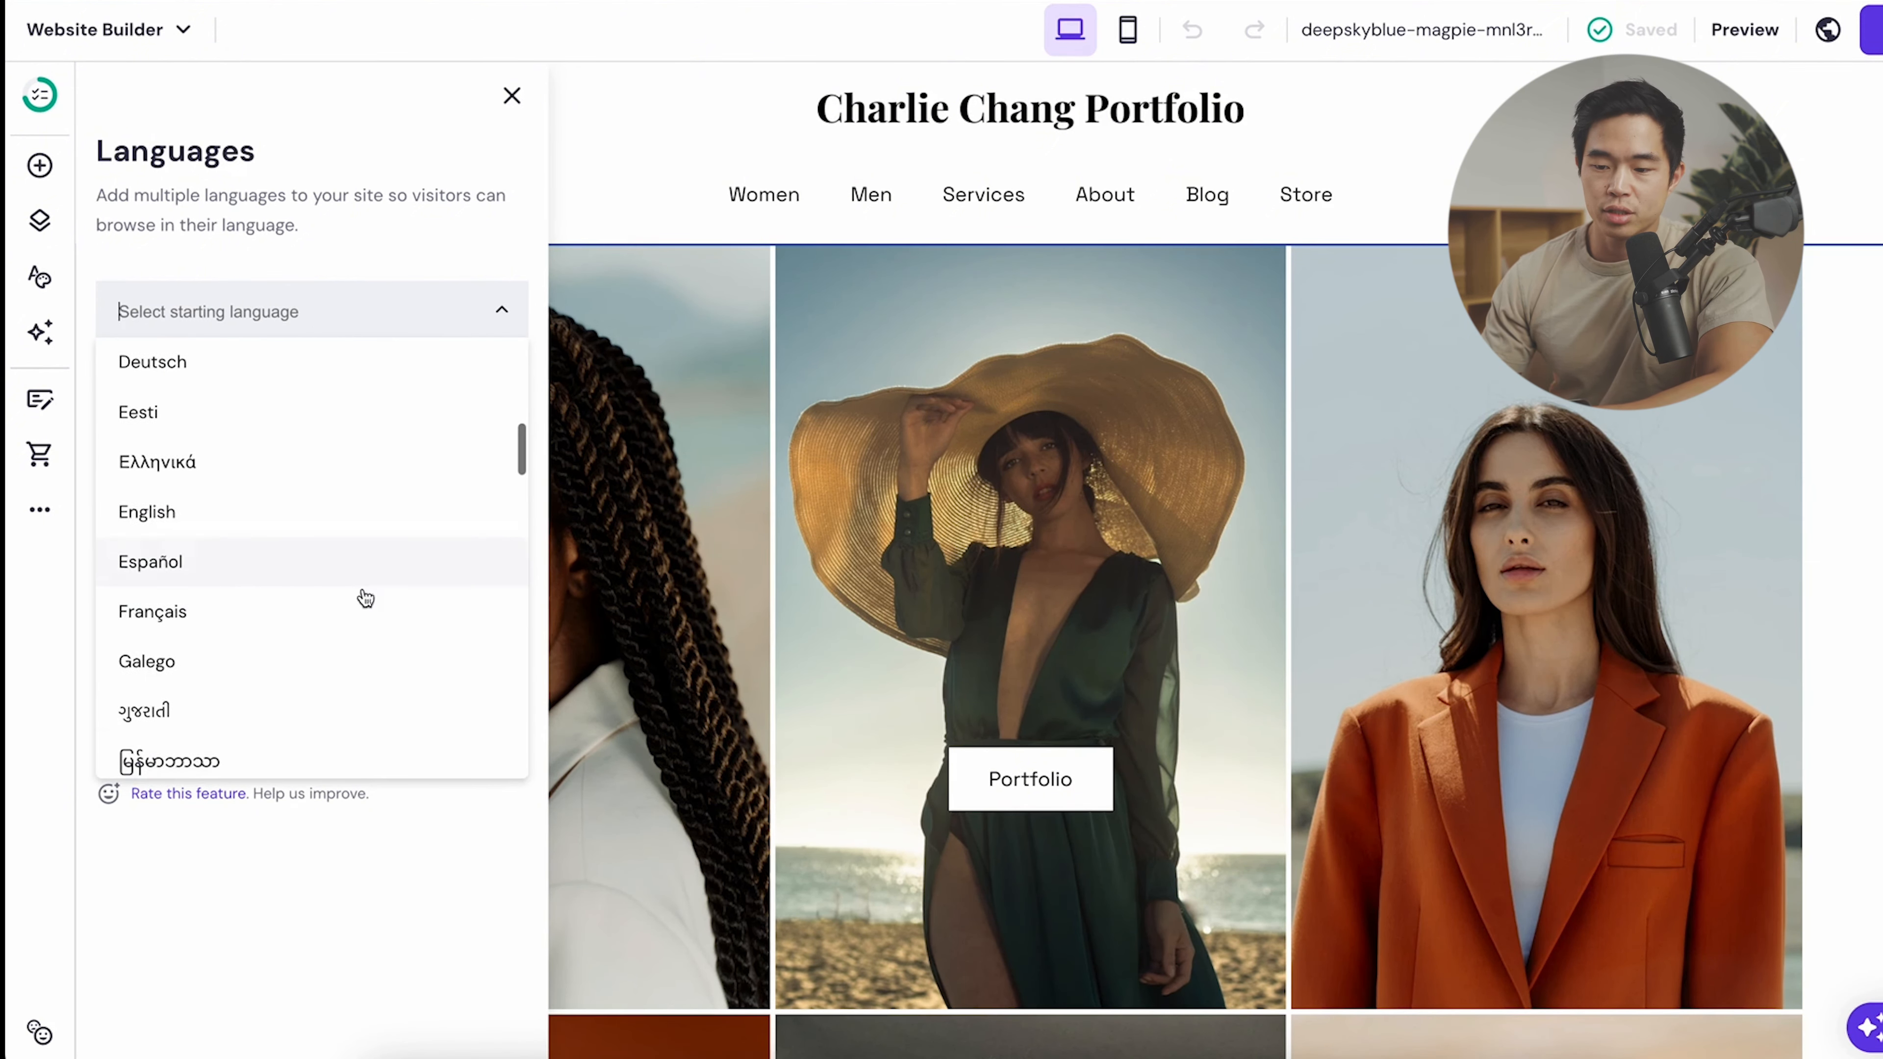
click(225, 612)
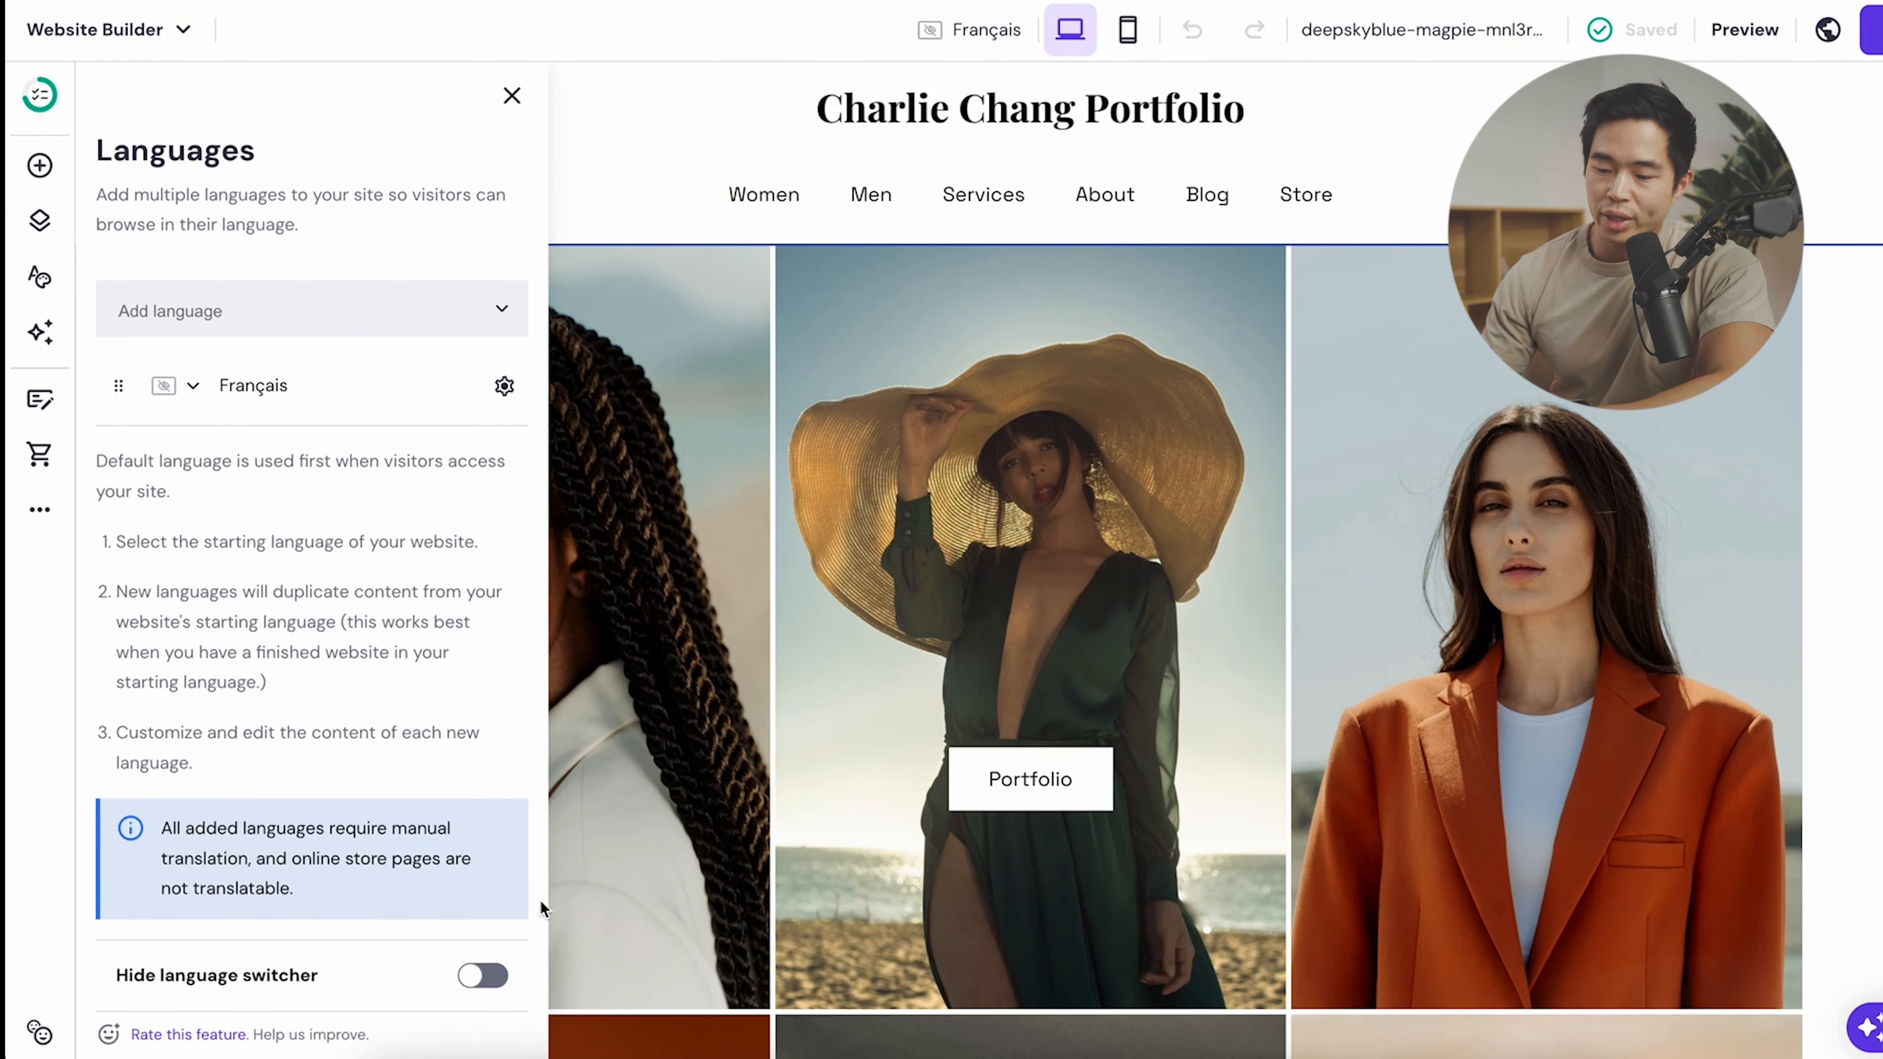
click(485, 977)
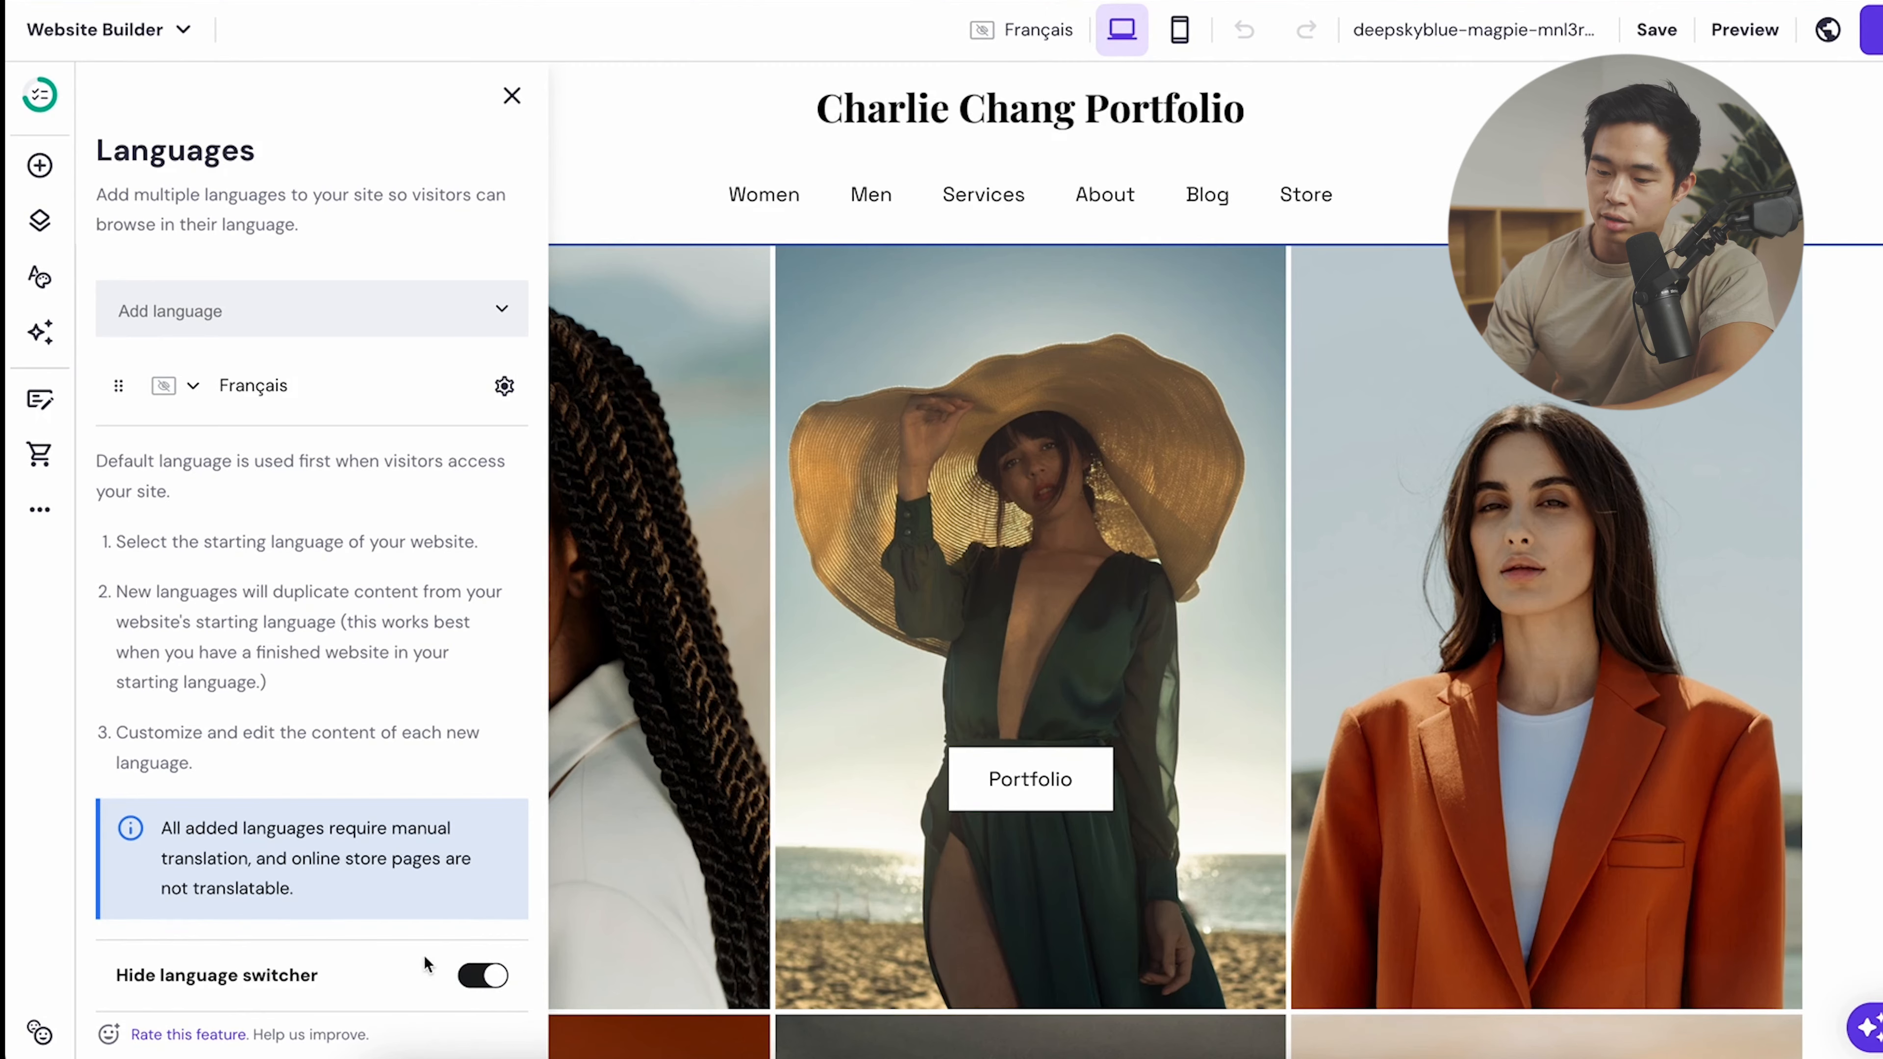
click(484, 980)
- Add Español and English as site languages, checking the Spanish page in mobile view
click(458, 318)
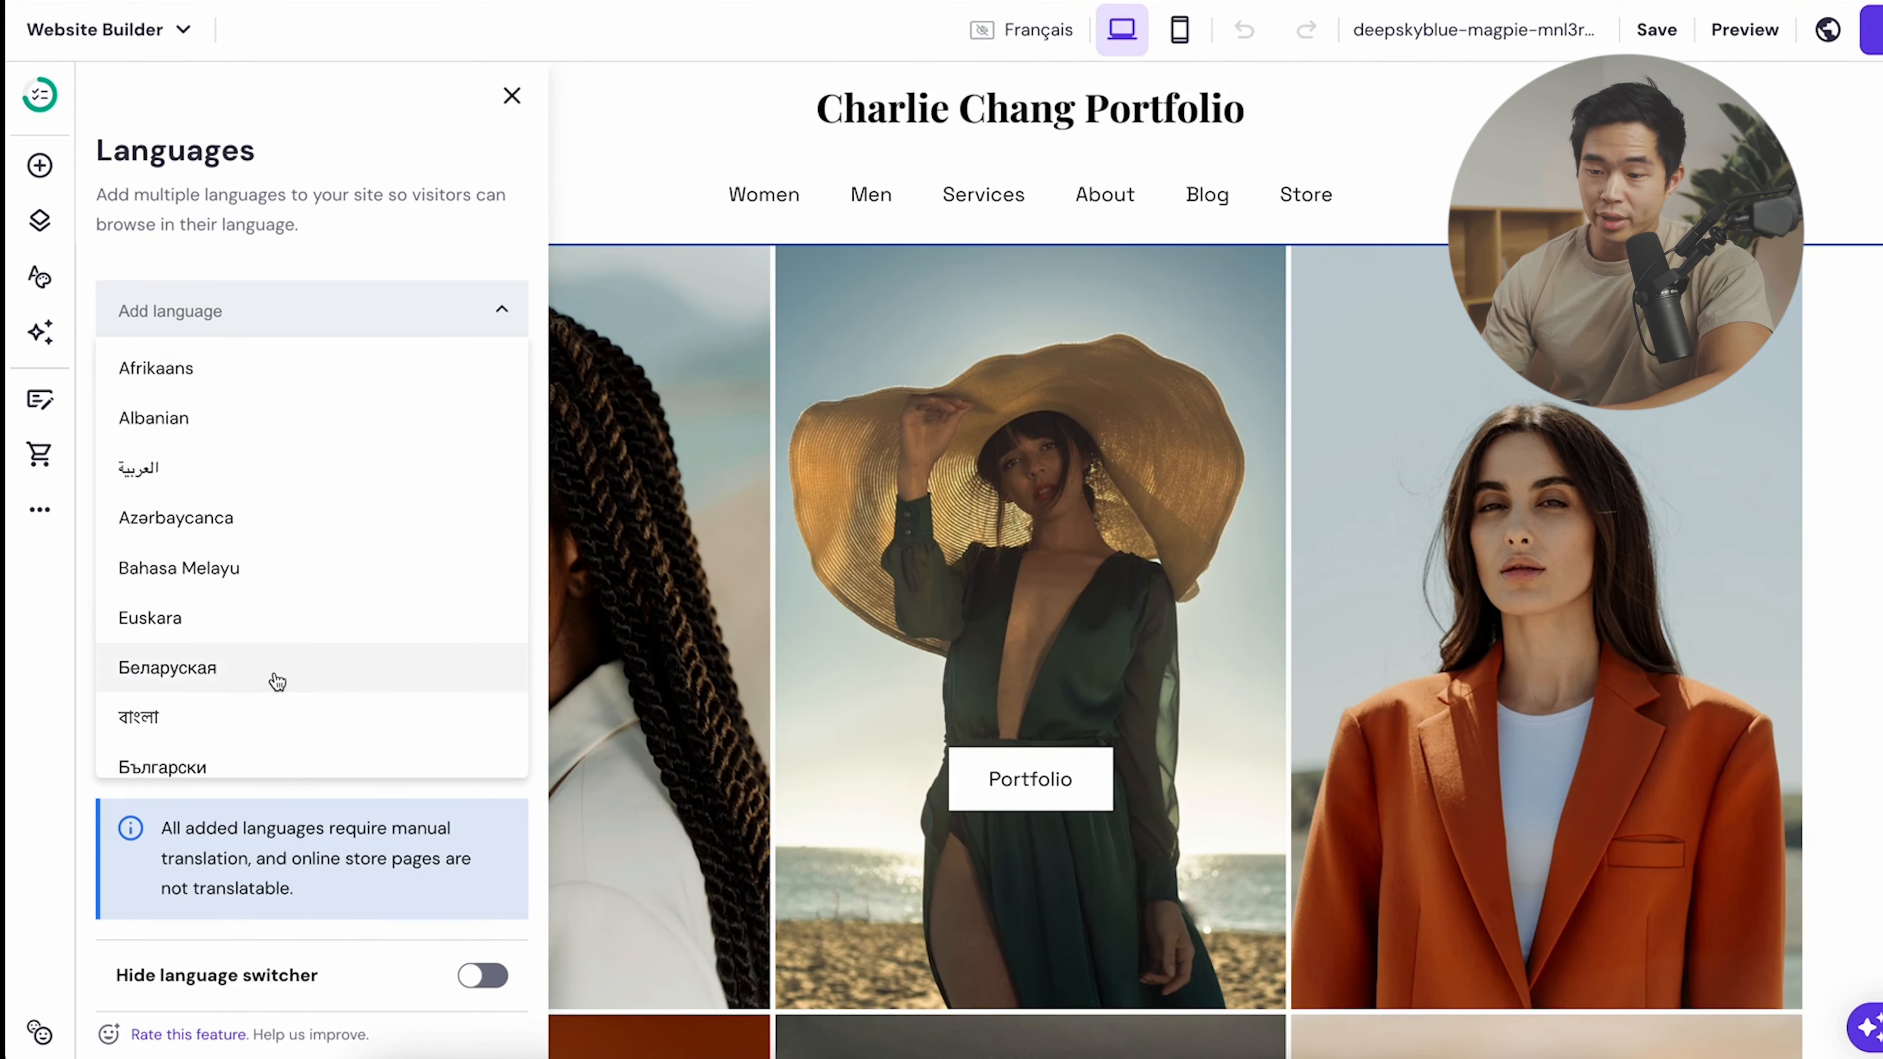
scroll(272, 676, down, 5)
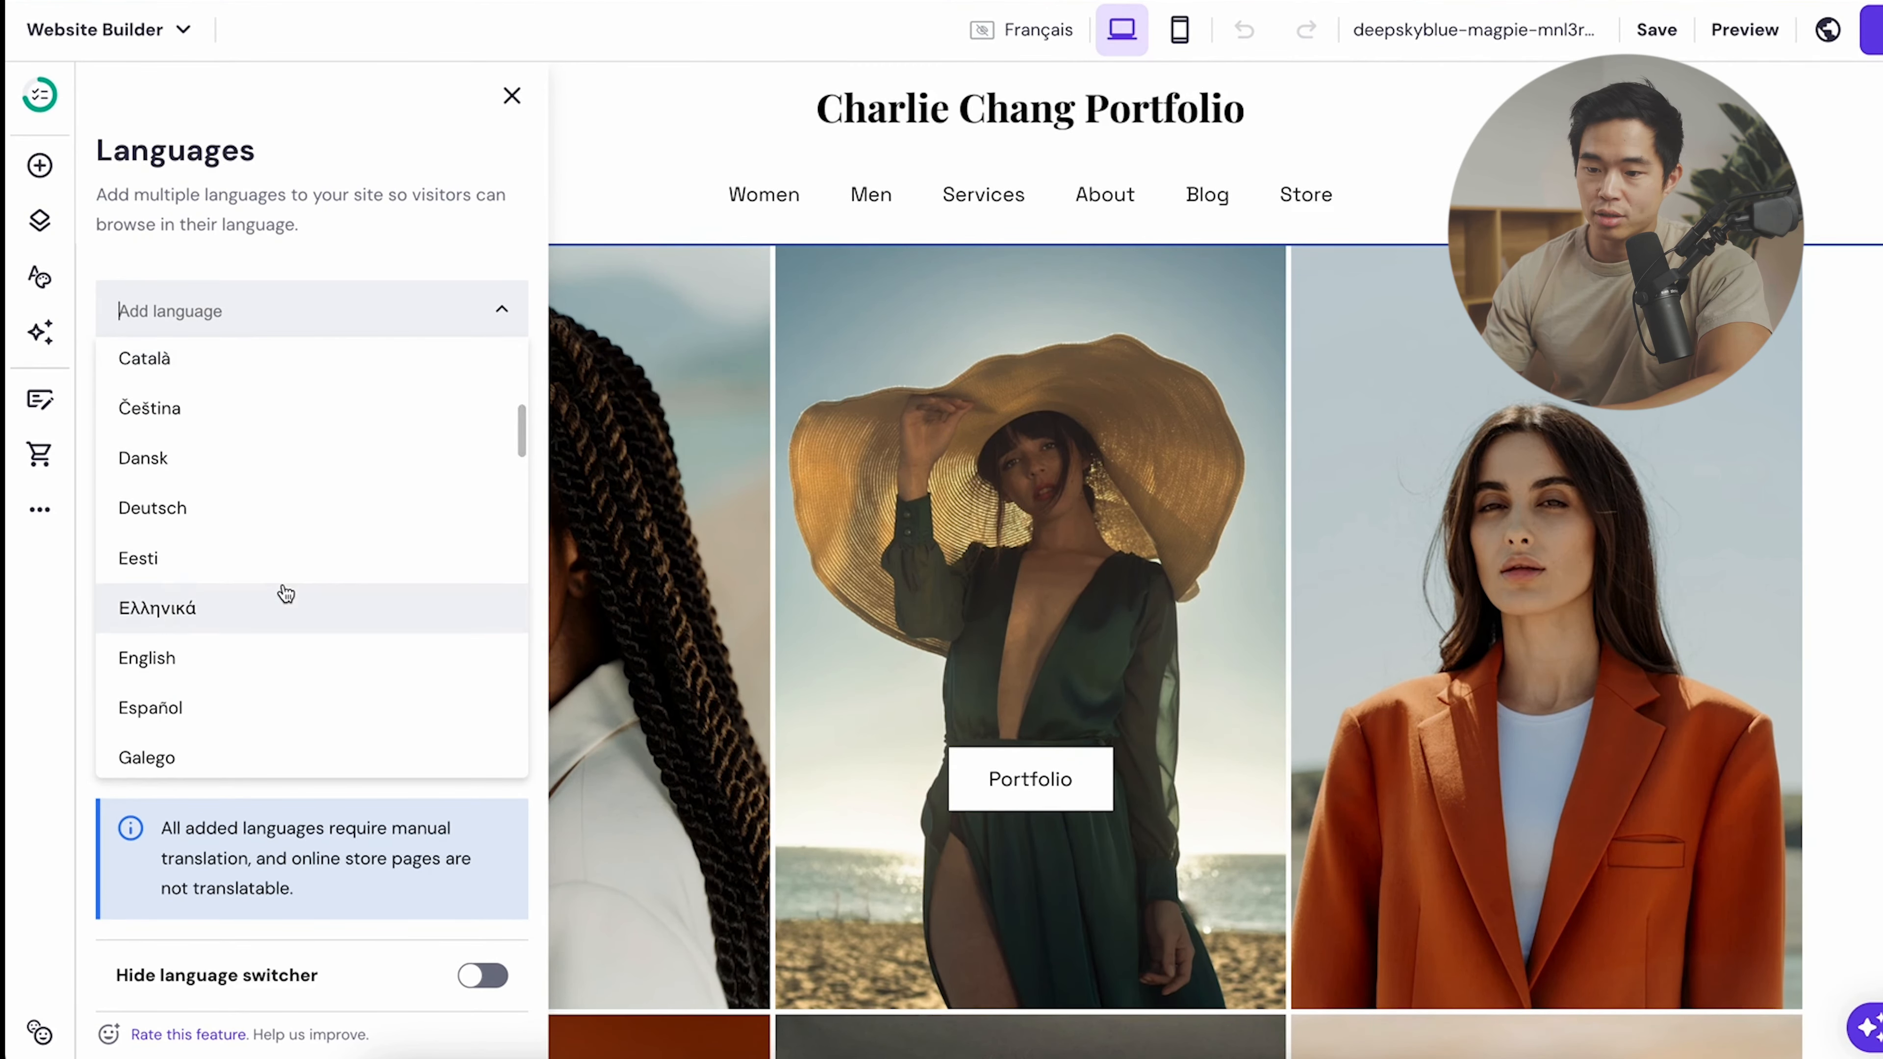
click(215, 712)
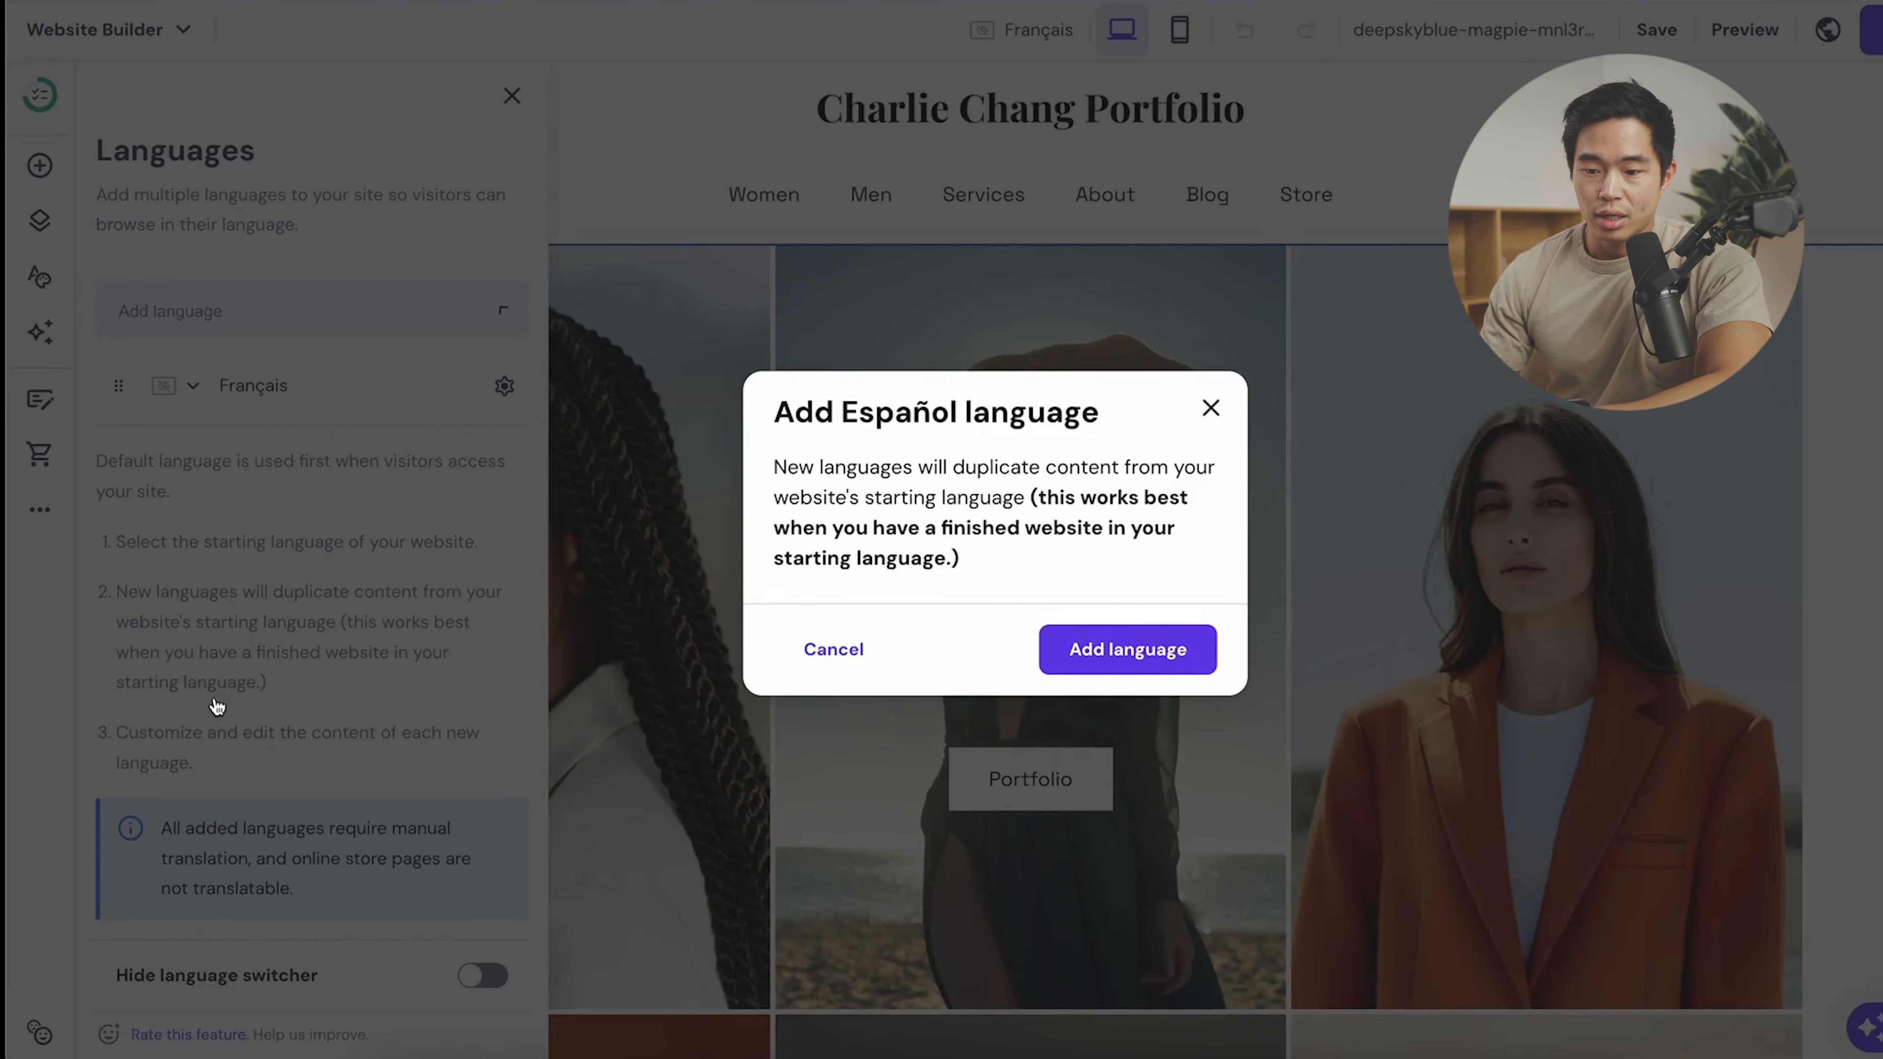
click(1180, 652)
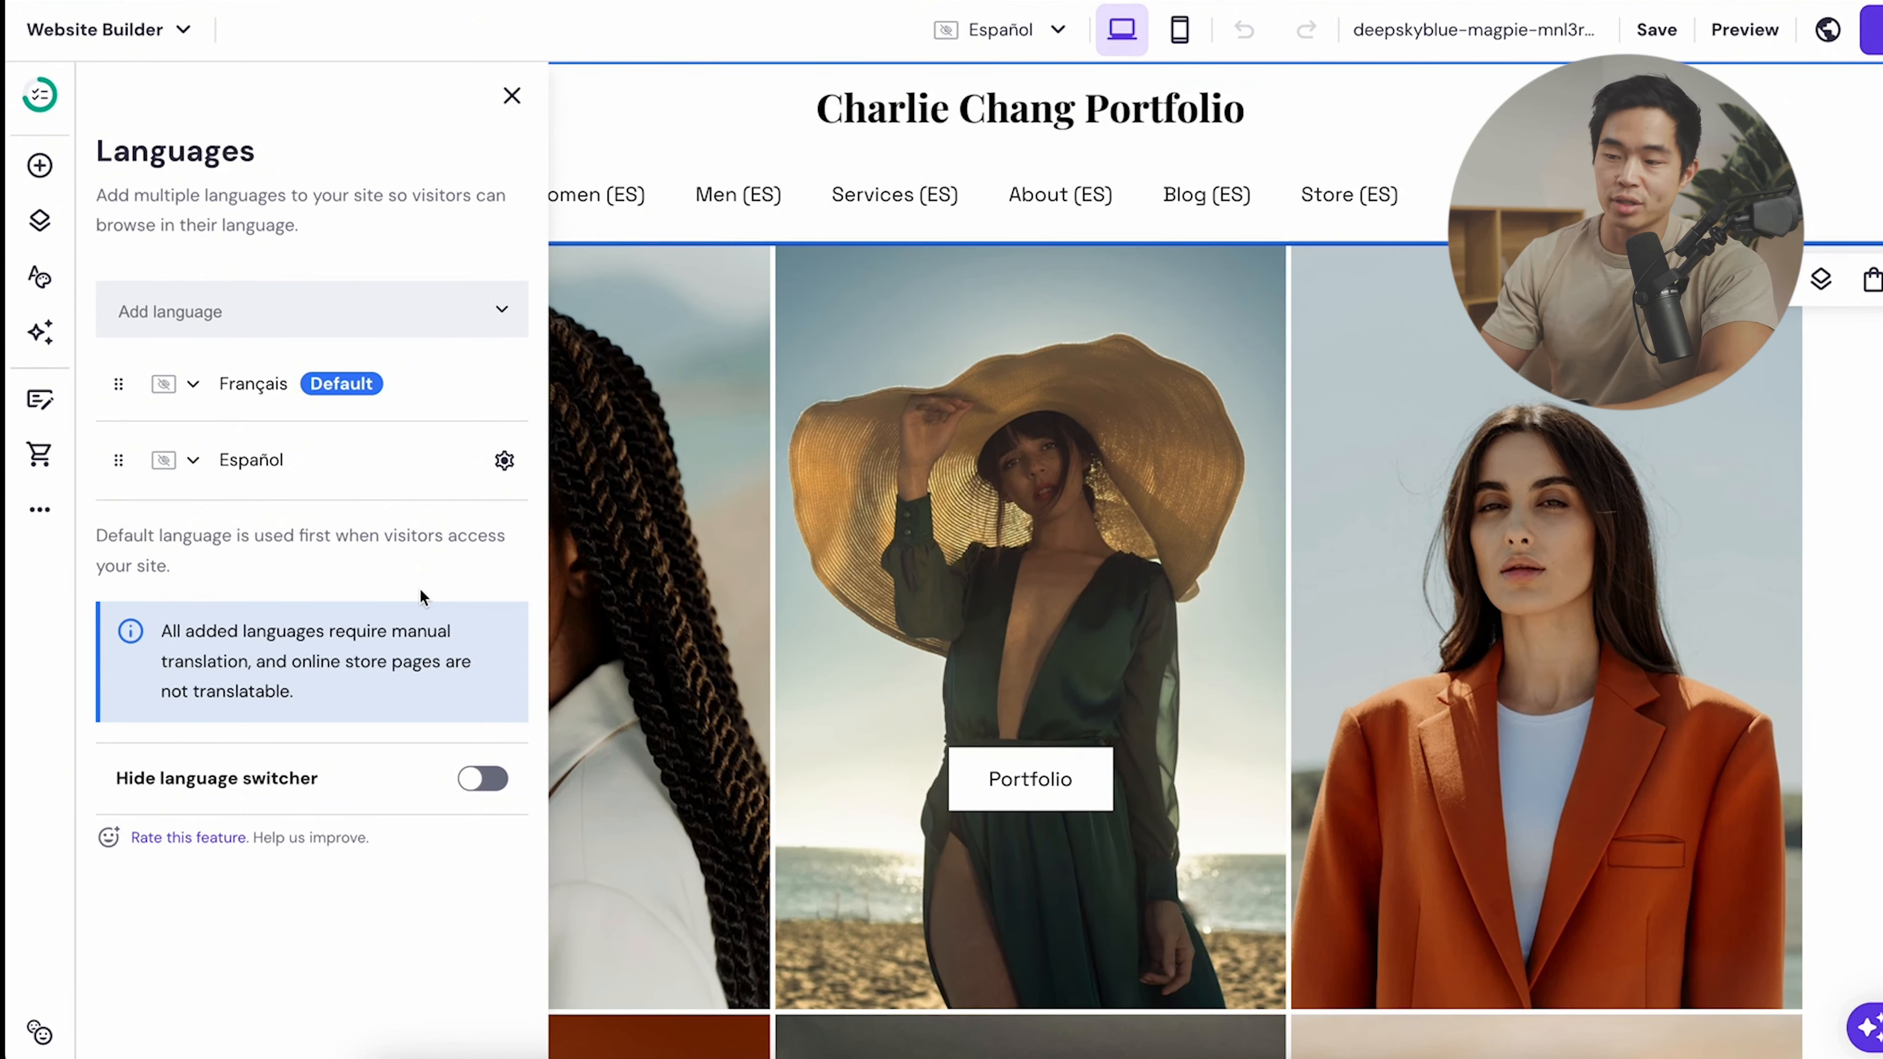
click(512, 98)
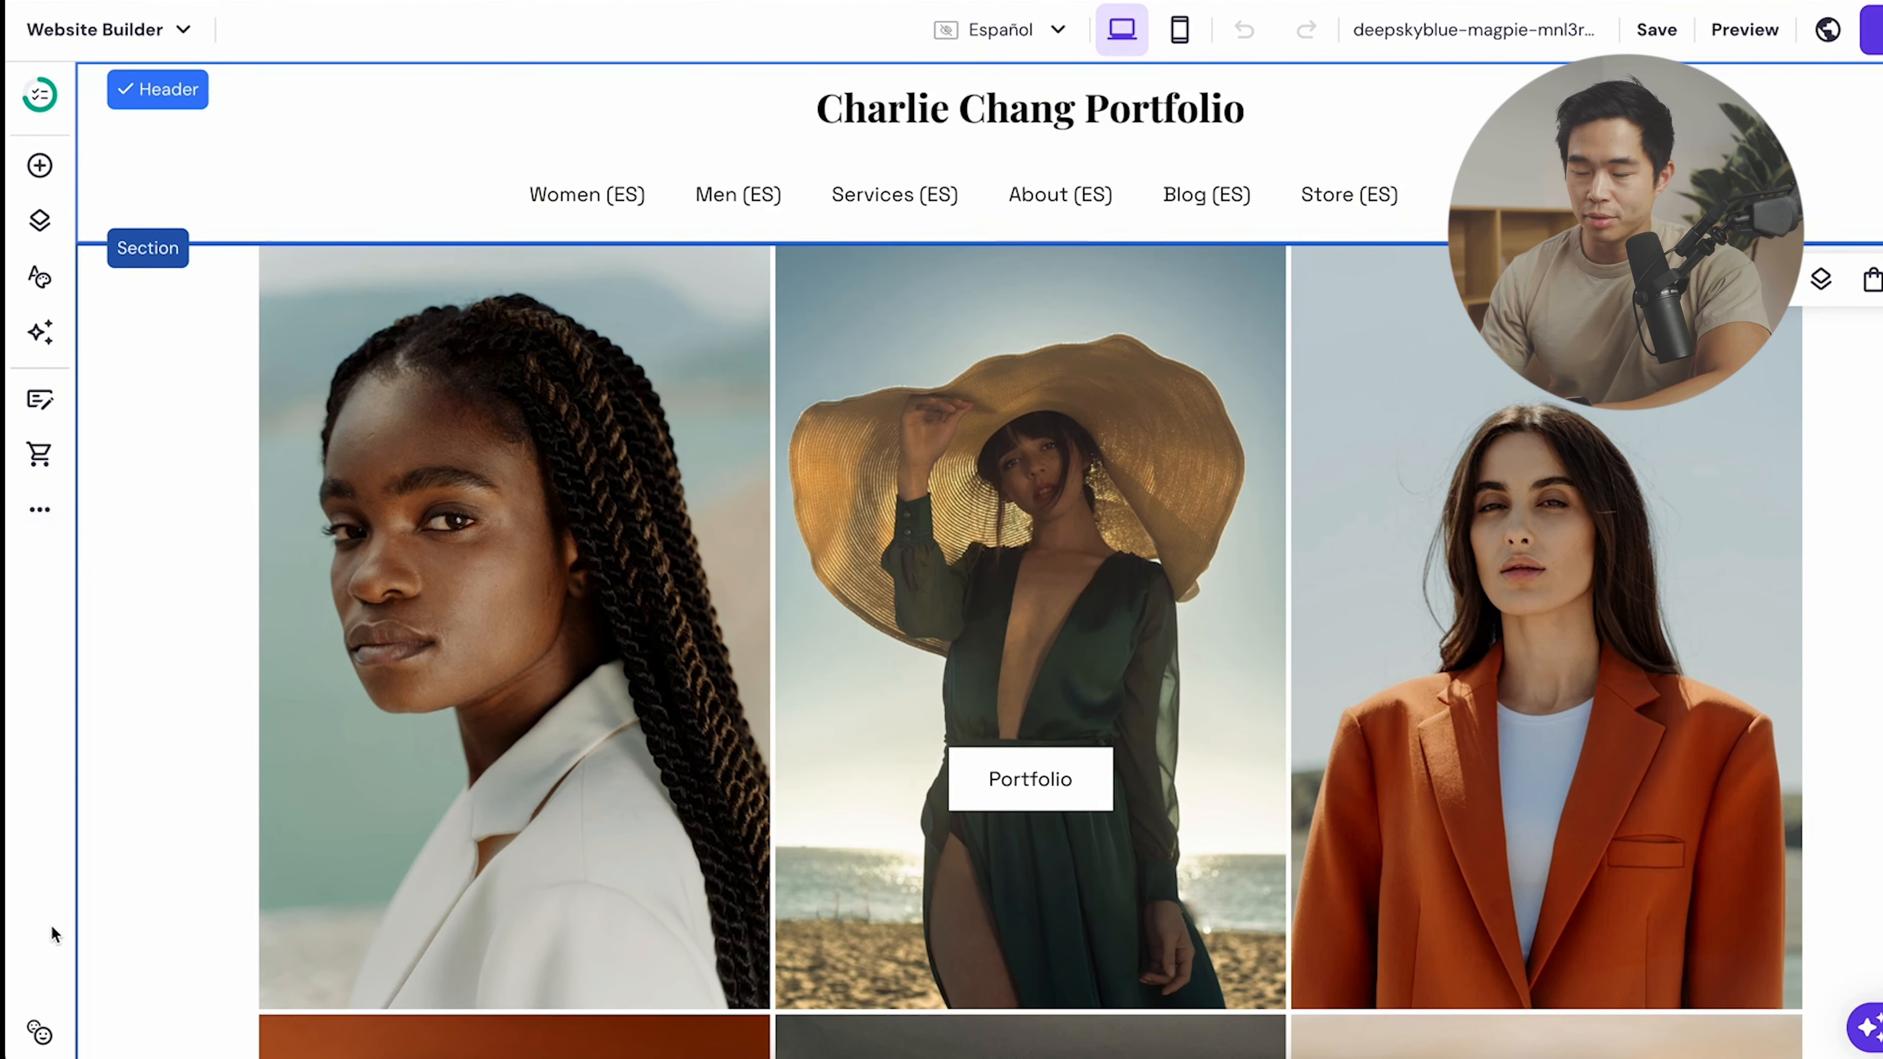
click(1179, 30)
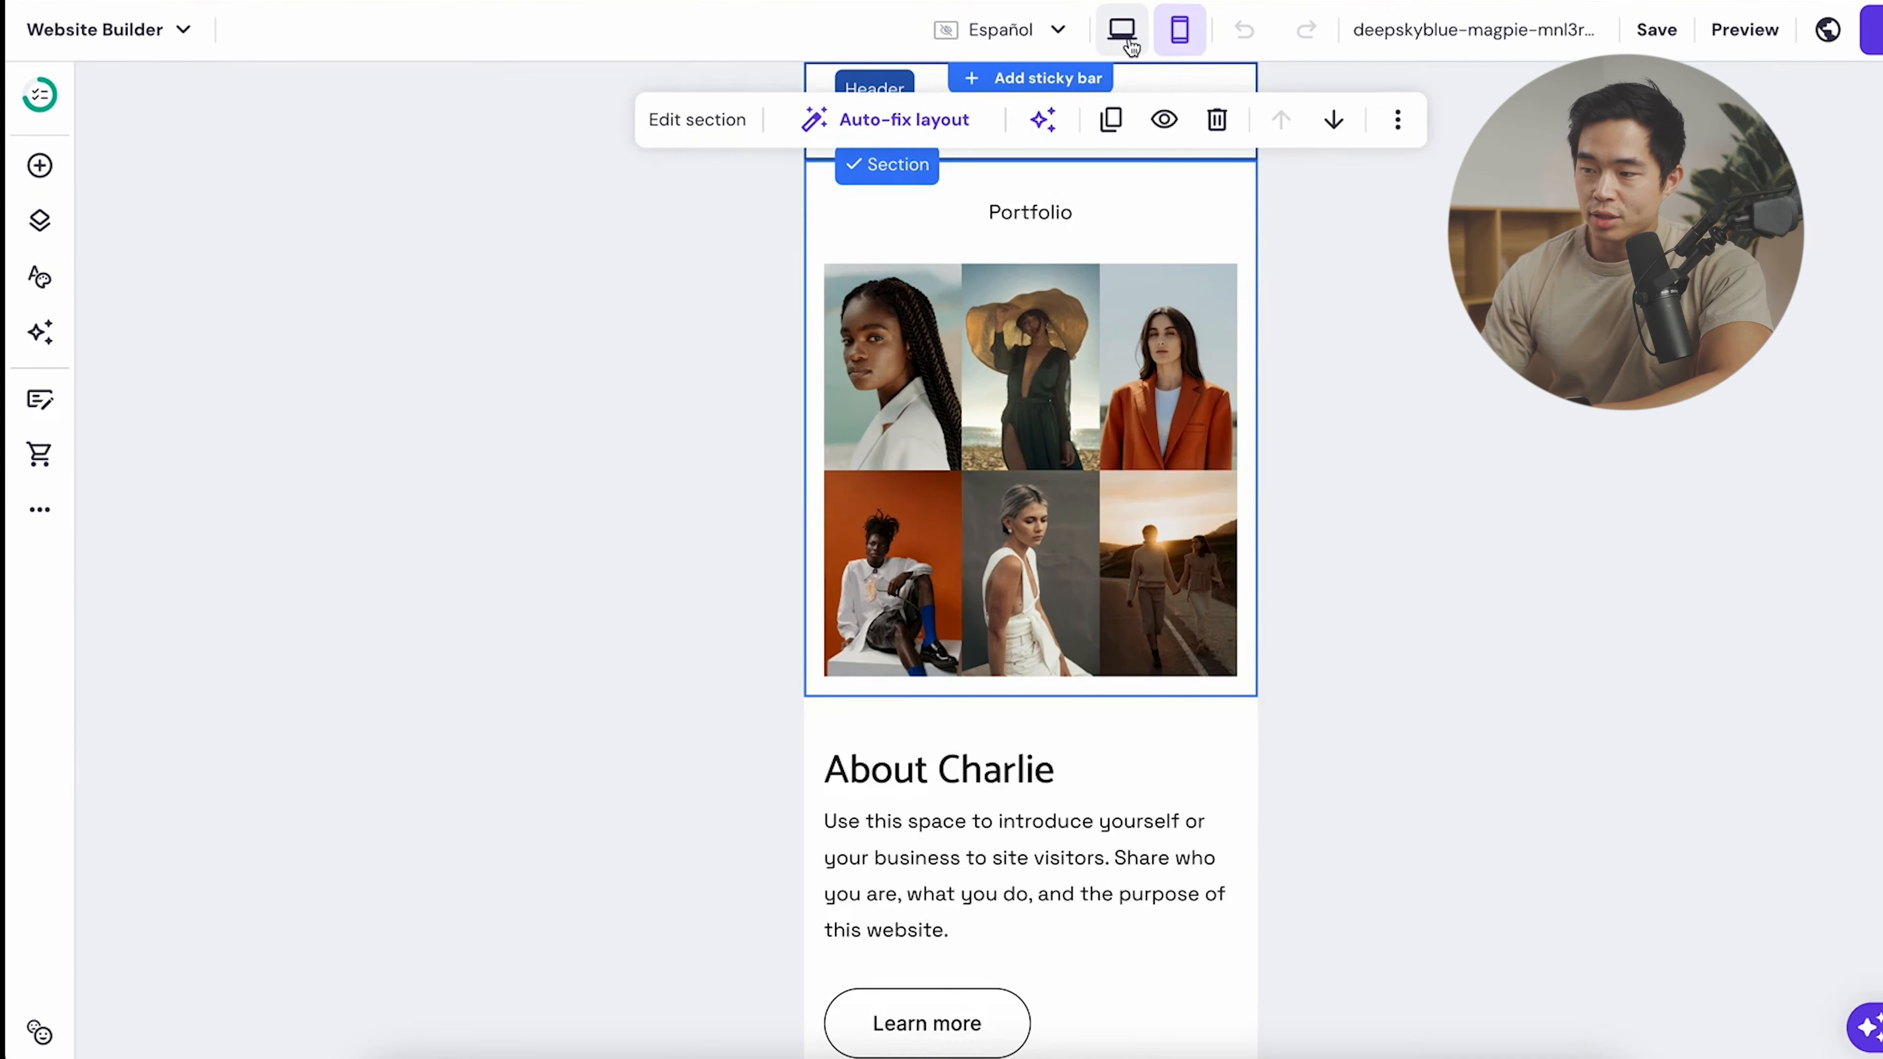
click(1121, 30)
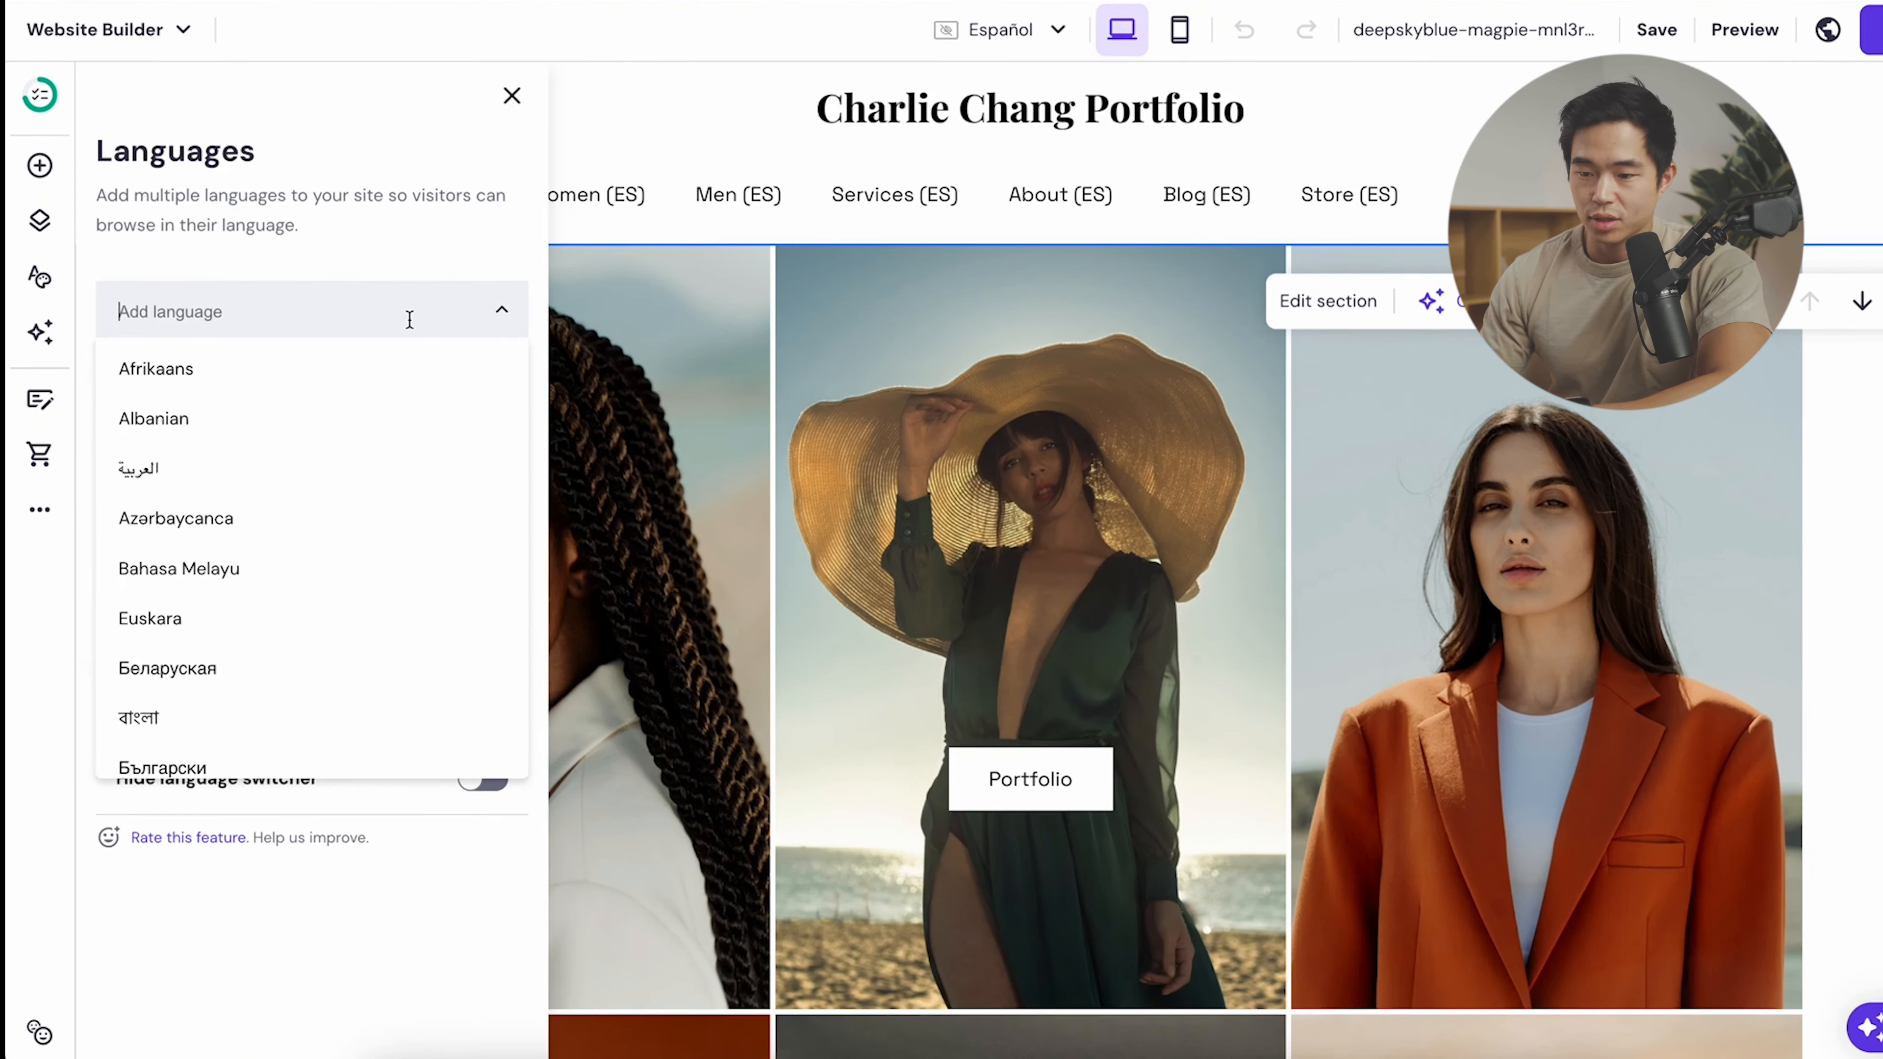
text(engl)
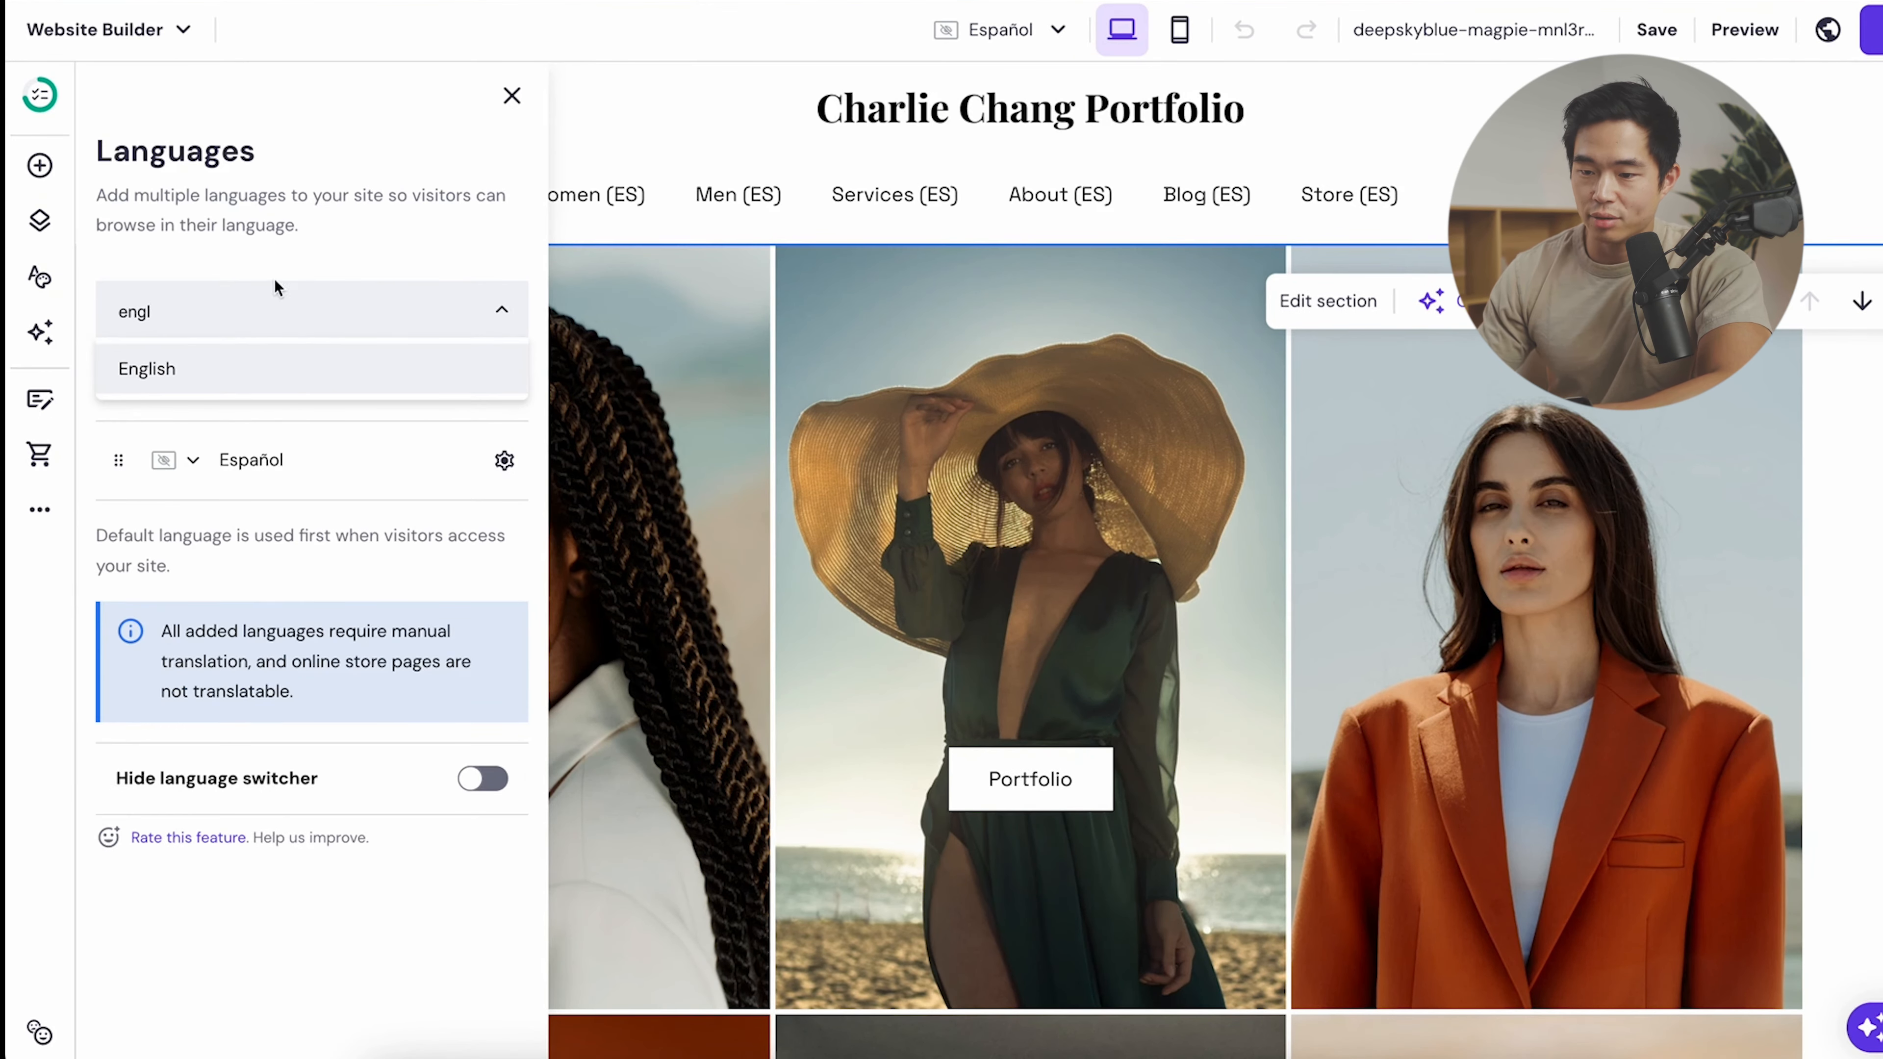
click(207, 381)
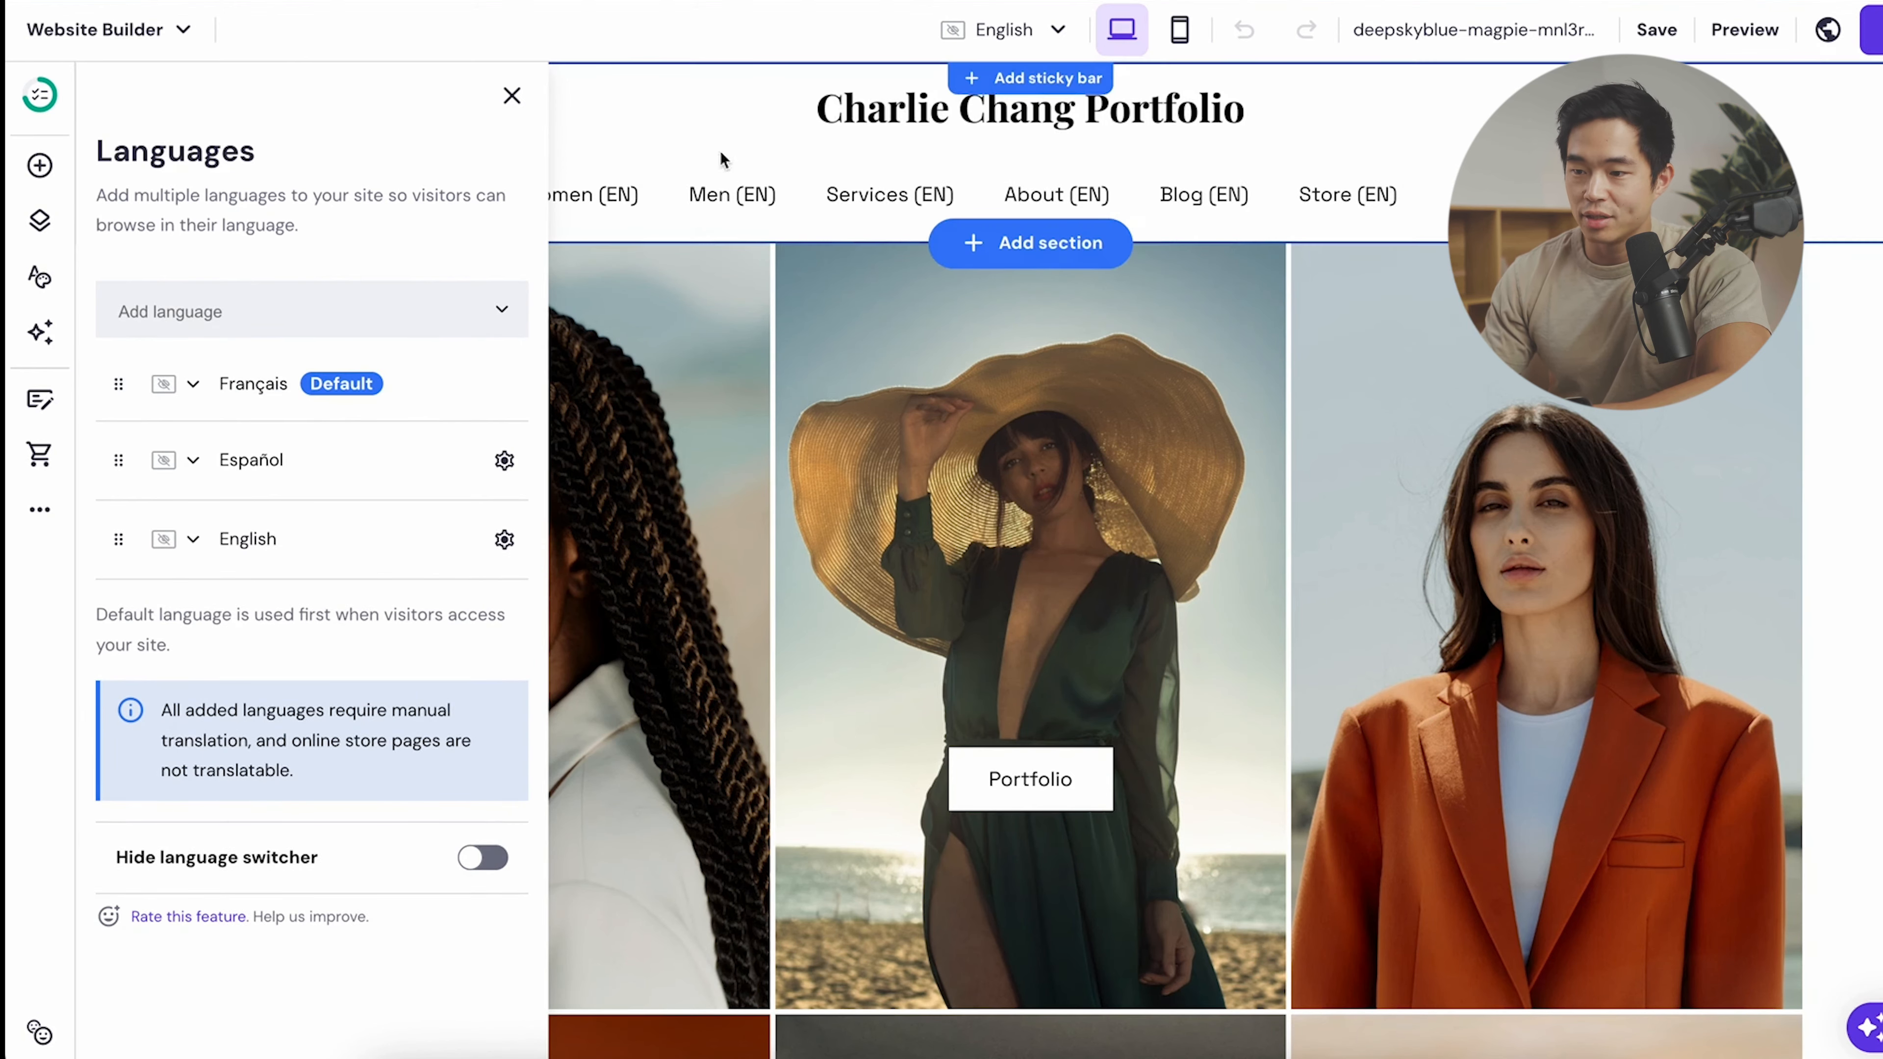